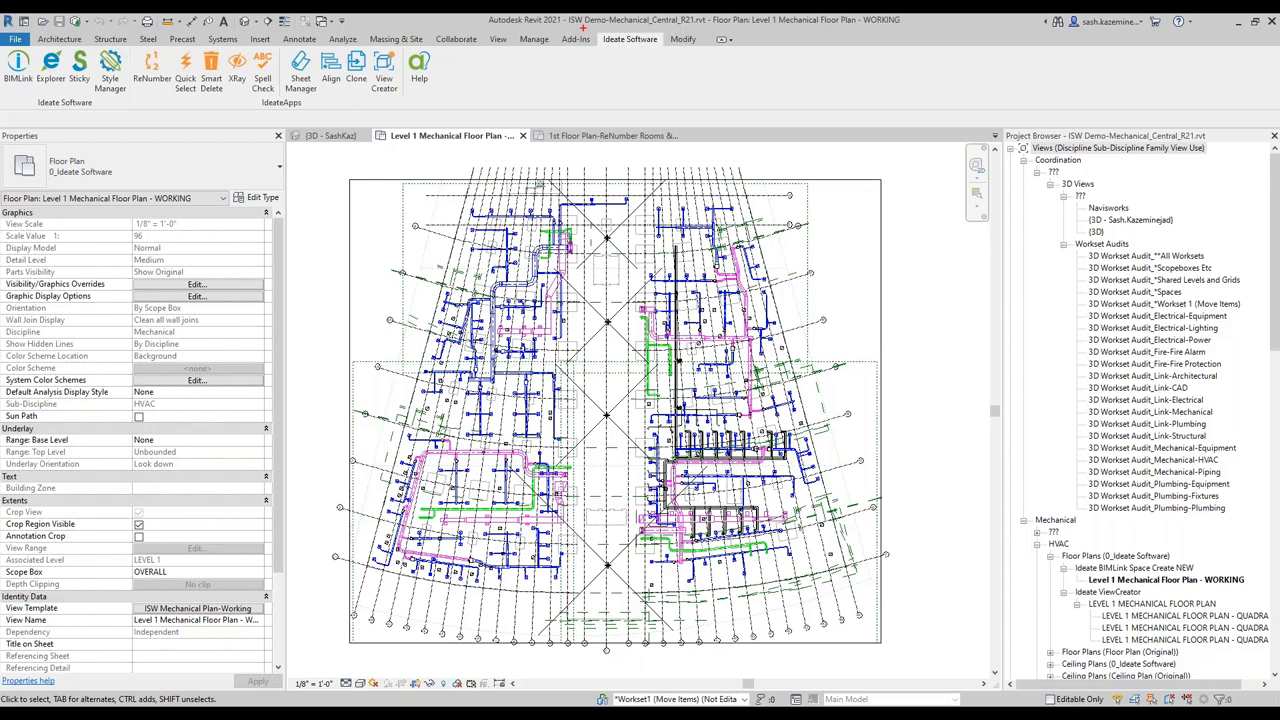
# - Drag several selection windows across the top of the Revit window, cancelling each with Escape
pyautogui.moveTo(586, 28); pyautogui.dragTo(687, 65)
pyautogui.press('Escape')
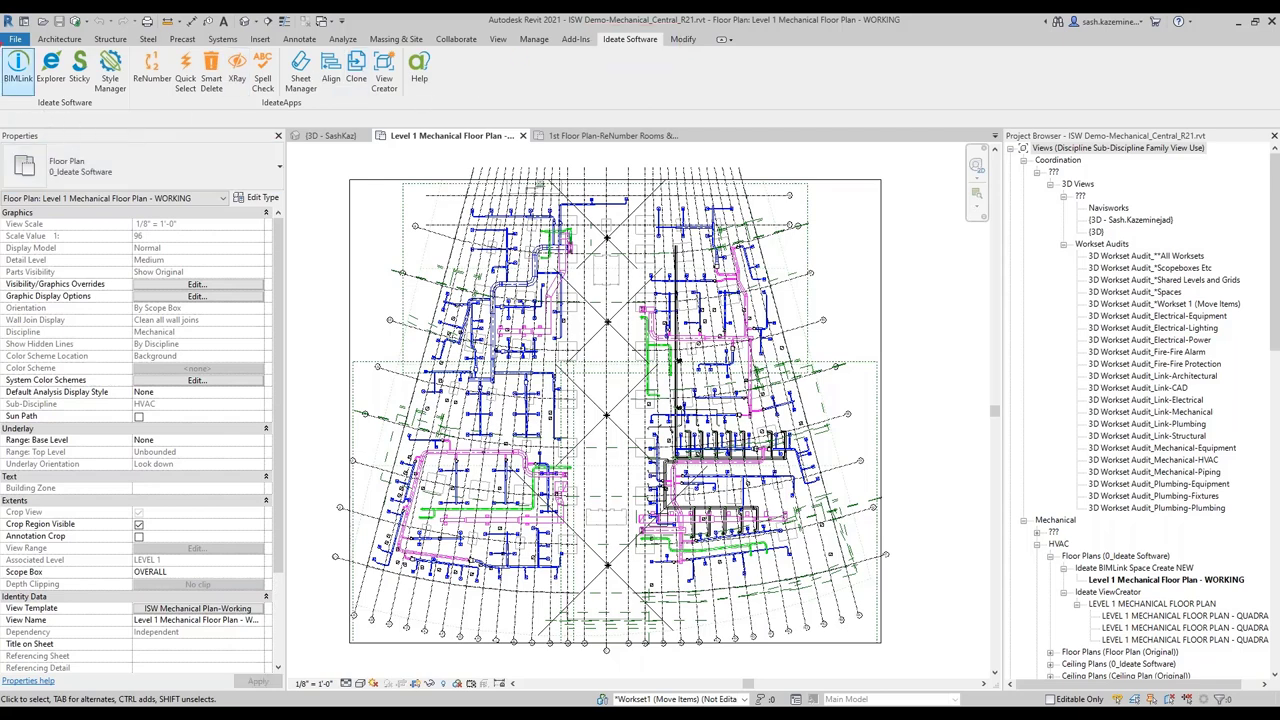
pyautogui.moveTo(1, 43); pyautogui.dragTo(443, 122)
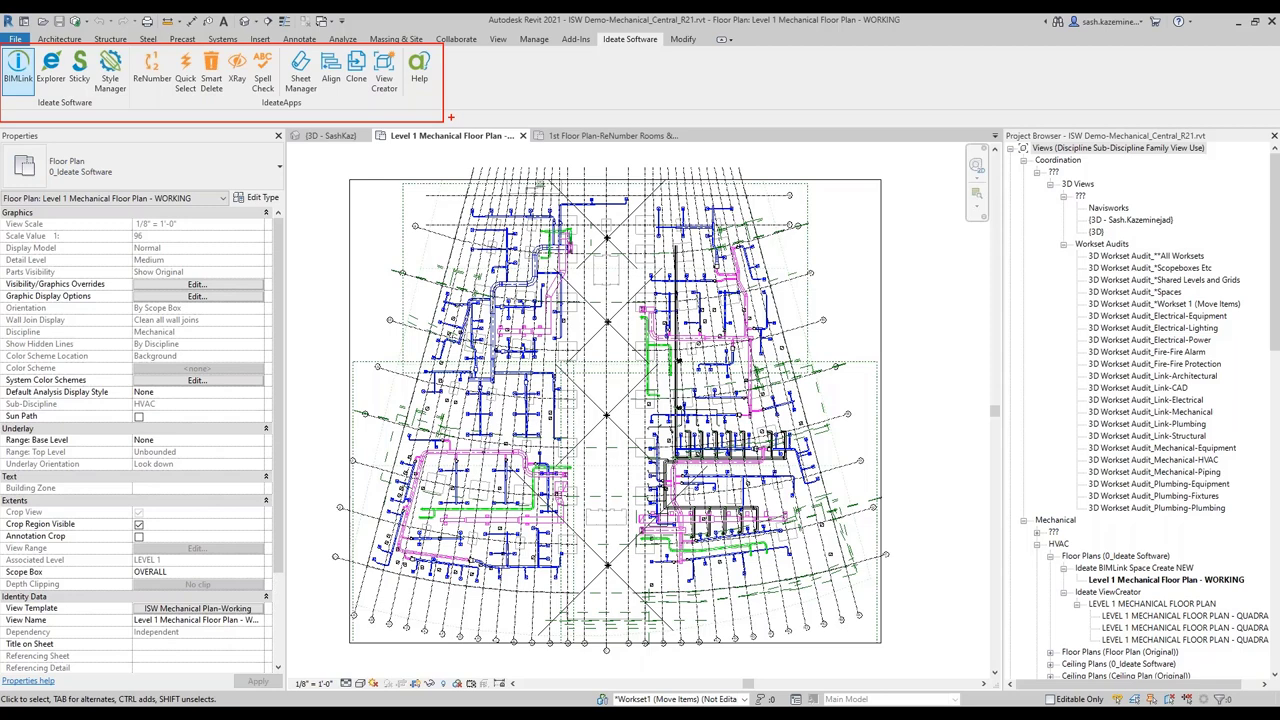
pyautogui.press('Escape')
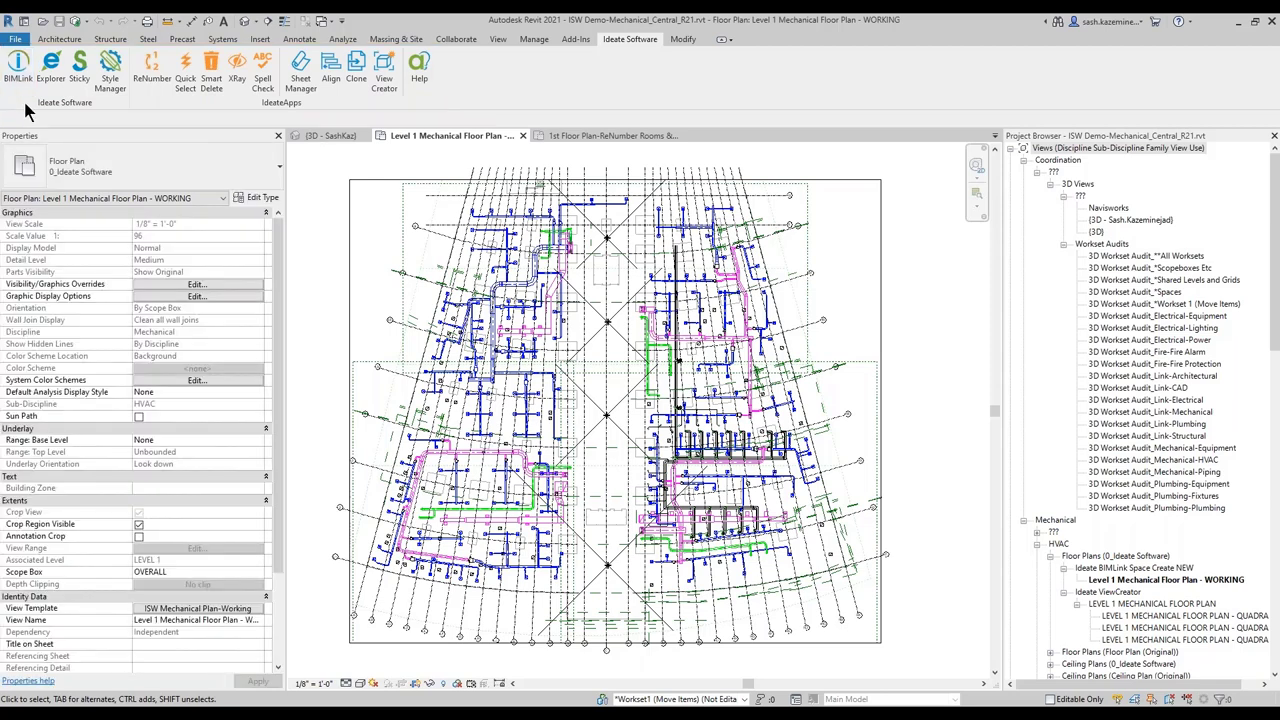
pyautogui.moveTo(2, 46)
pyautogui.mouseDown()
pyautogui.moveTo(146, 120)
pyautogui.moveTo(133, 118)
pyautogui.mouseUp()
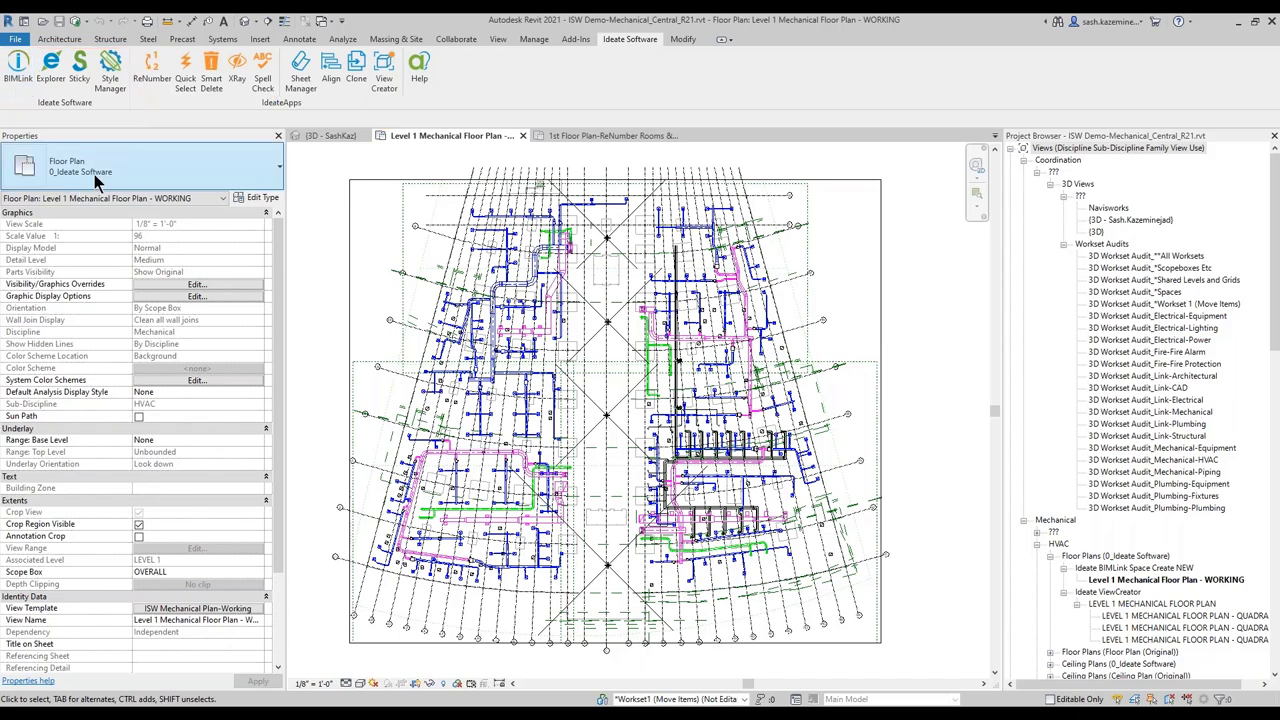
pyautogui.moveTo(123, 45); pyautogui.dragTo(441, 118)
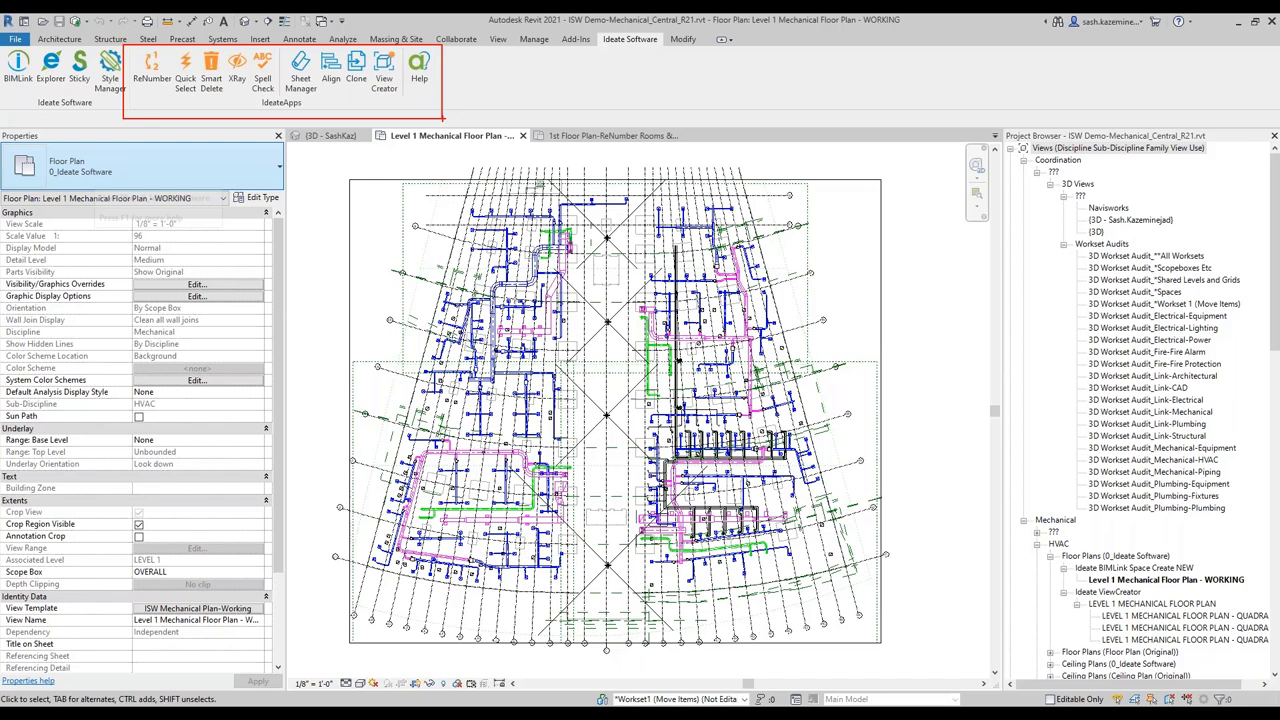
# - Open Ideate BIMLink, review the saved links such as Levels and Rooms-to-Spaces_CREATE, then start a new link
pyautogui.click(26, 85)
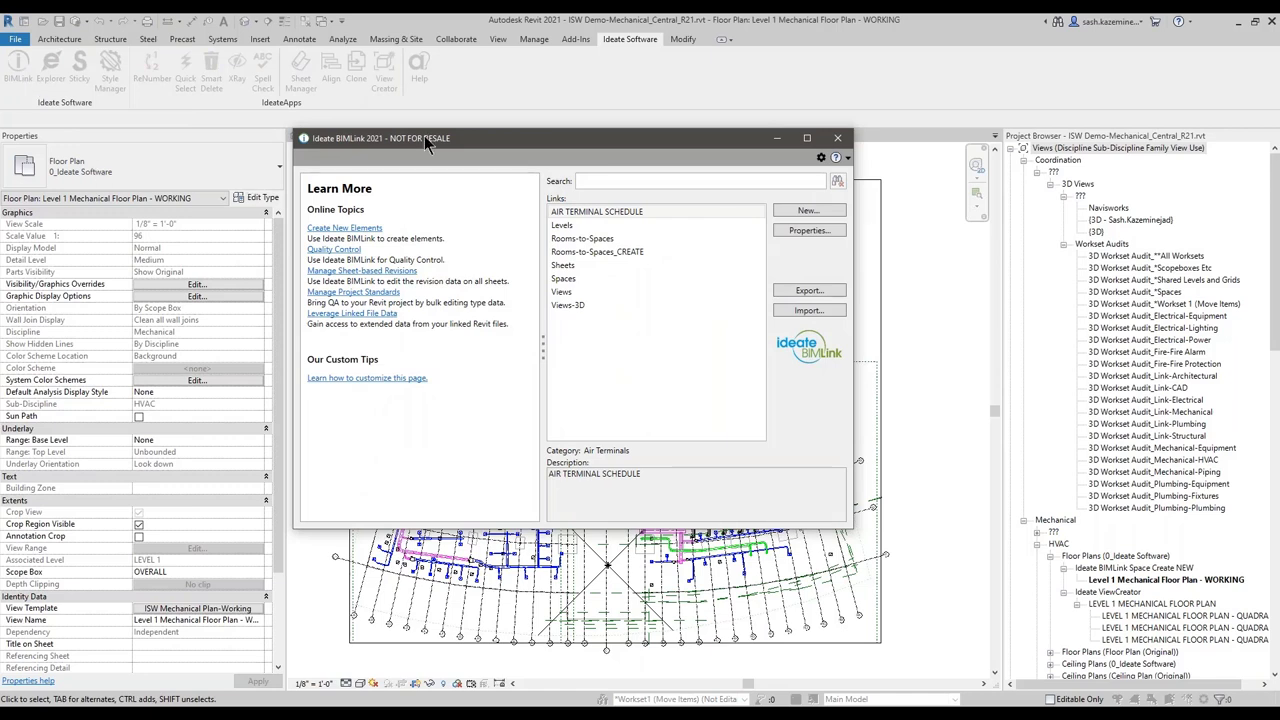
pyautogui.click(575, 211)
pyautogui.keyDown('shift'); pyautogui.click(555, 303); pyautogui.keyUp('shift')
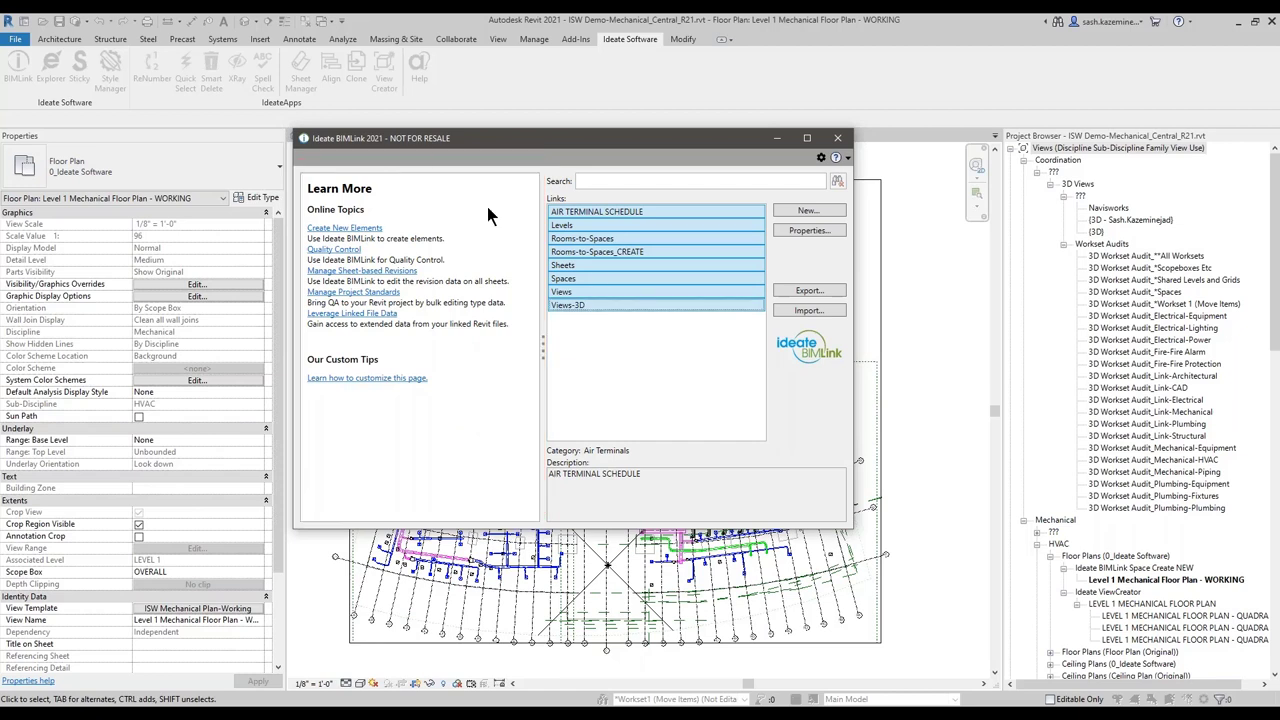
pyautogui.click(610, 224)
pyautogui.click(596, 248)
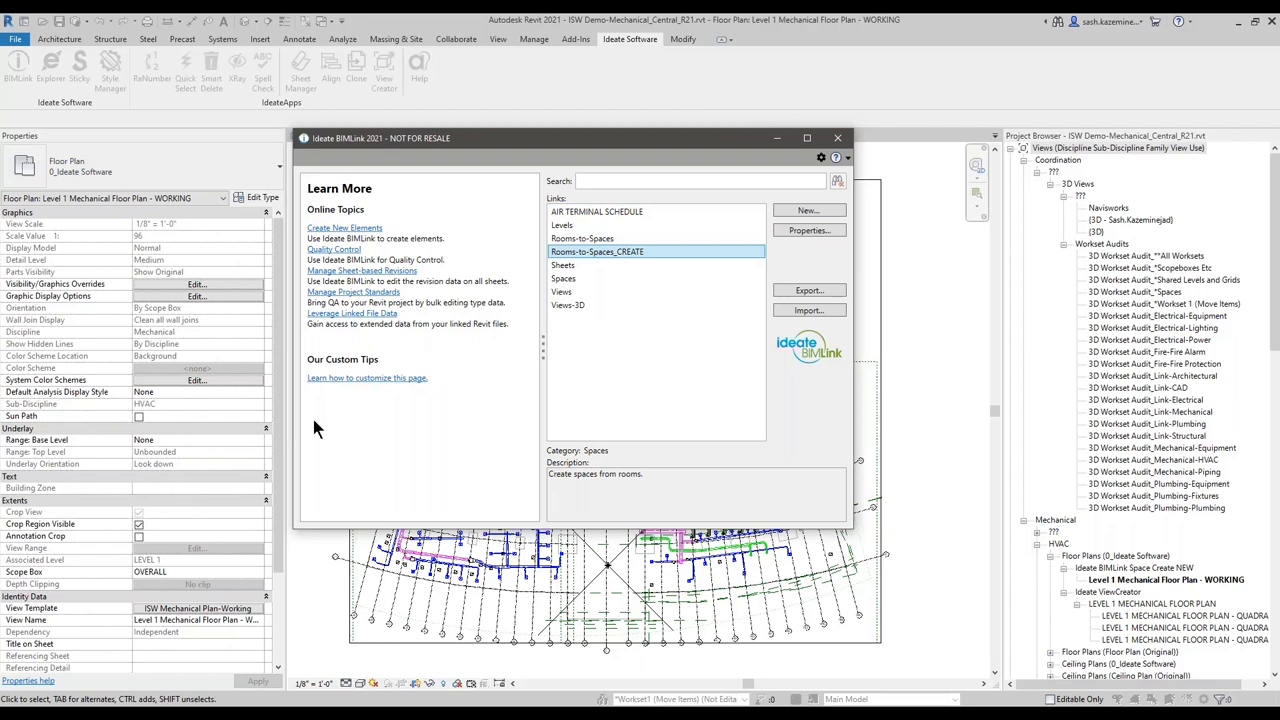
pyautogui.moveTo(295, 348); pyautogui.dragTo(453, 412)
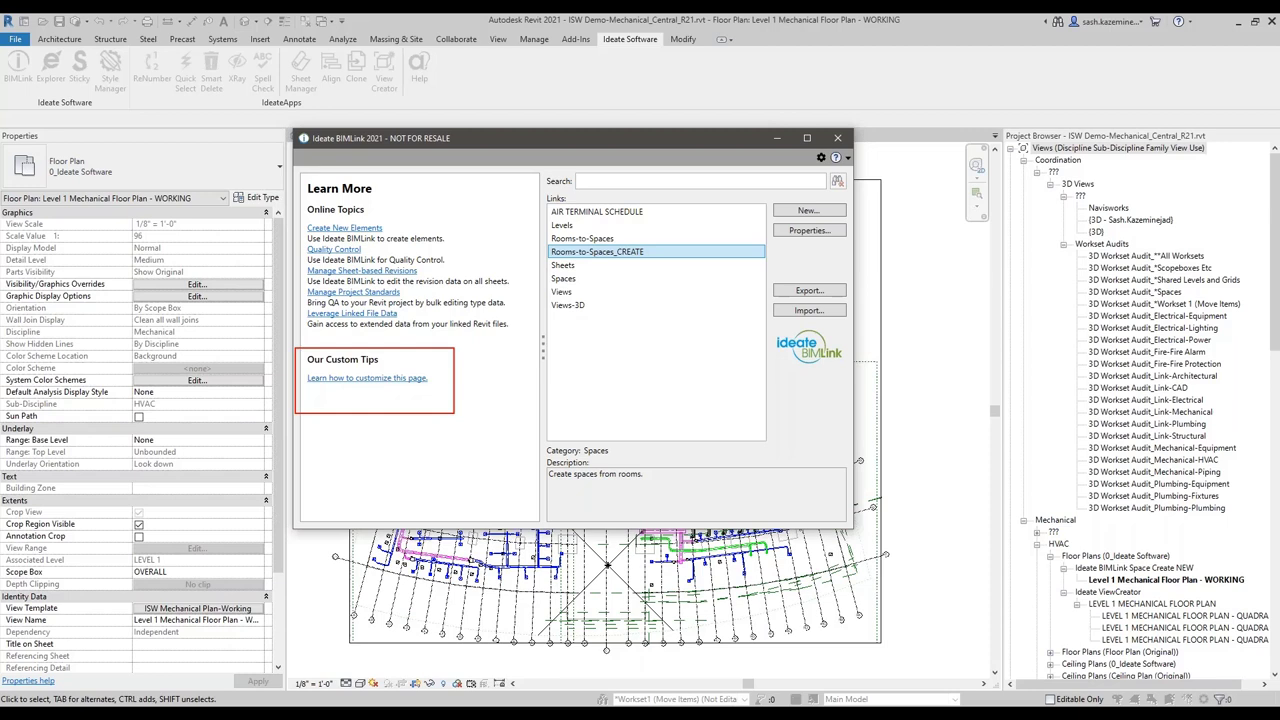
pyautogui.press('Escape')
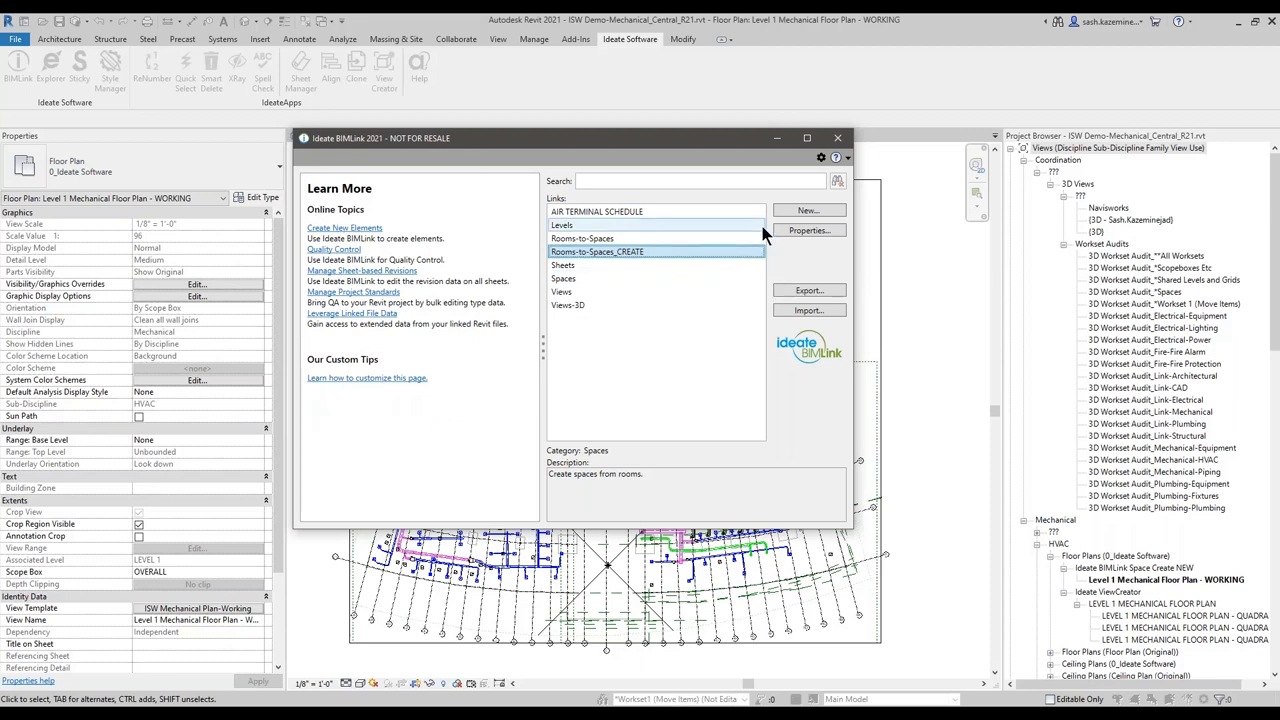
pyautogui.click(787, 209)
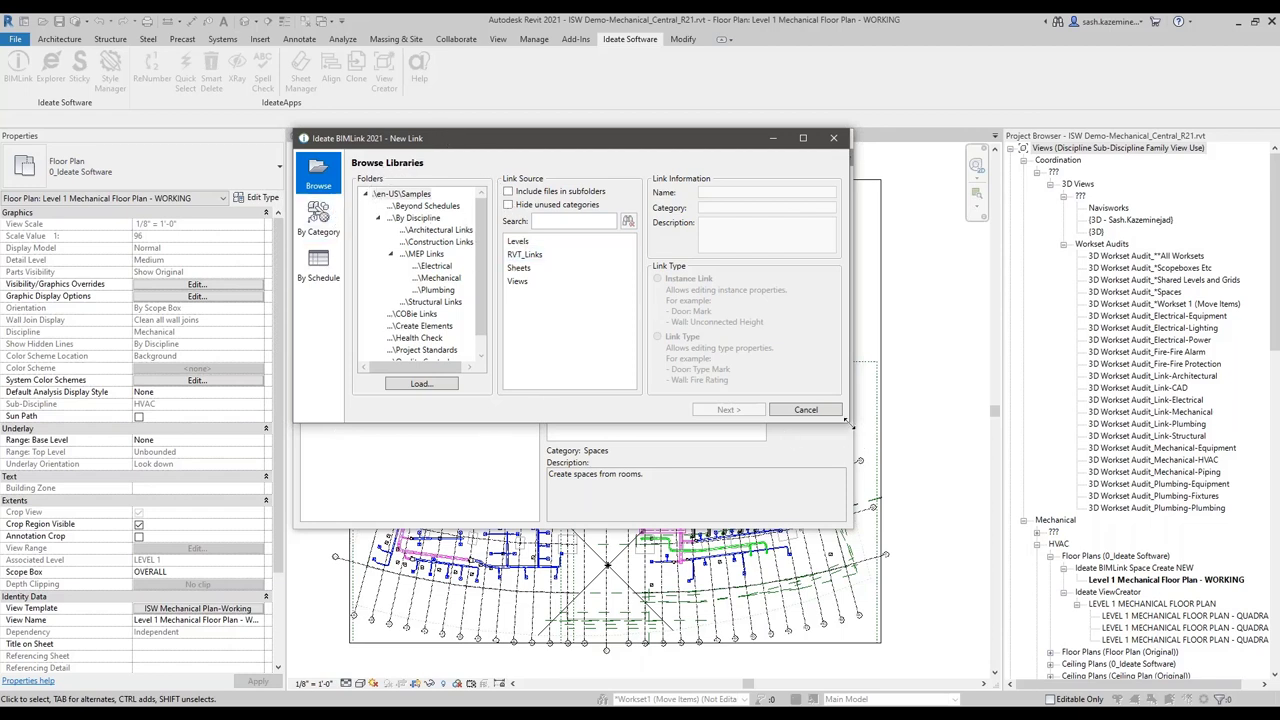
# - Enlarge the New Link dialog and browse the Beyond Schedules and By Discipline sample folders
pyautogui.moveTo(849, 422); pyautogui.dragTo(866, 507)
pyautogui.click(422, 205)
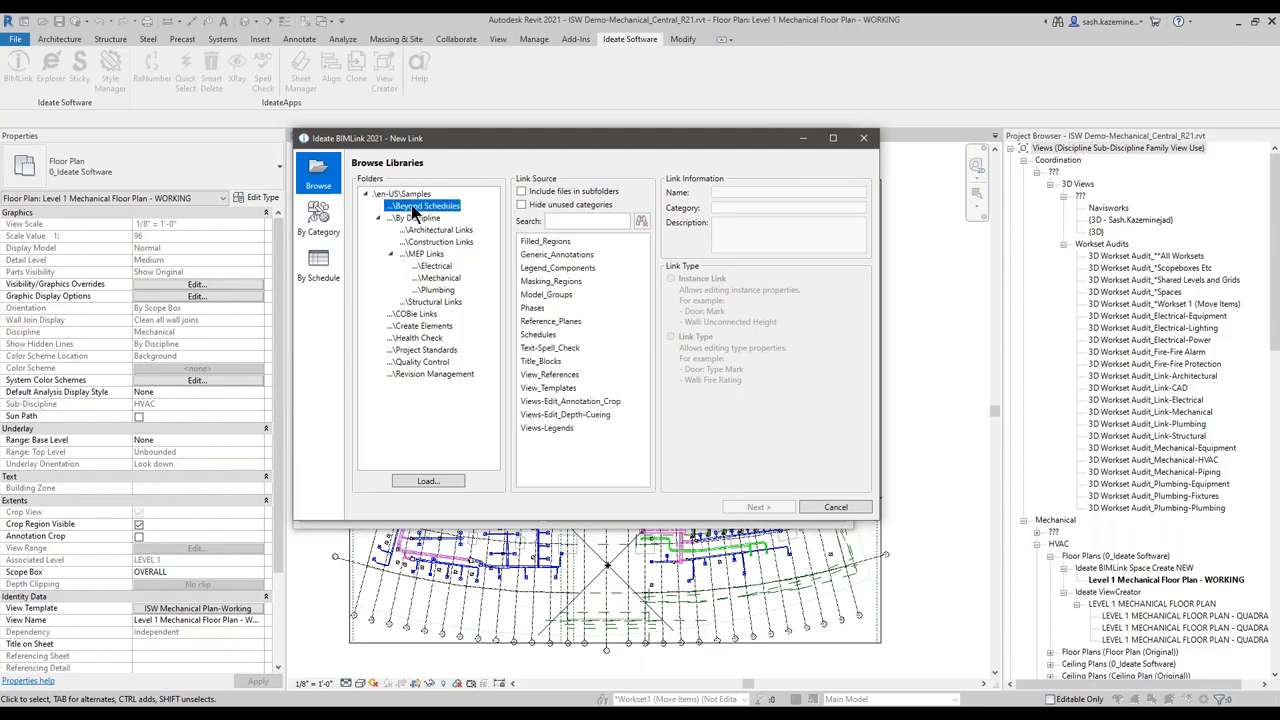
pyautogui.click(416, 218)
pyautogui.click(418, 230)
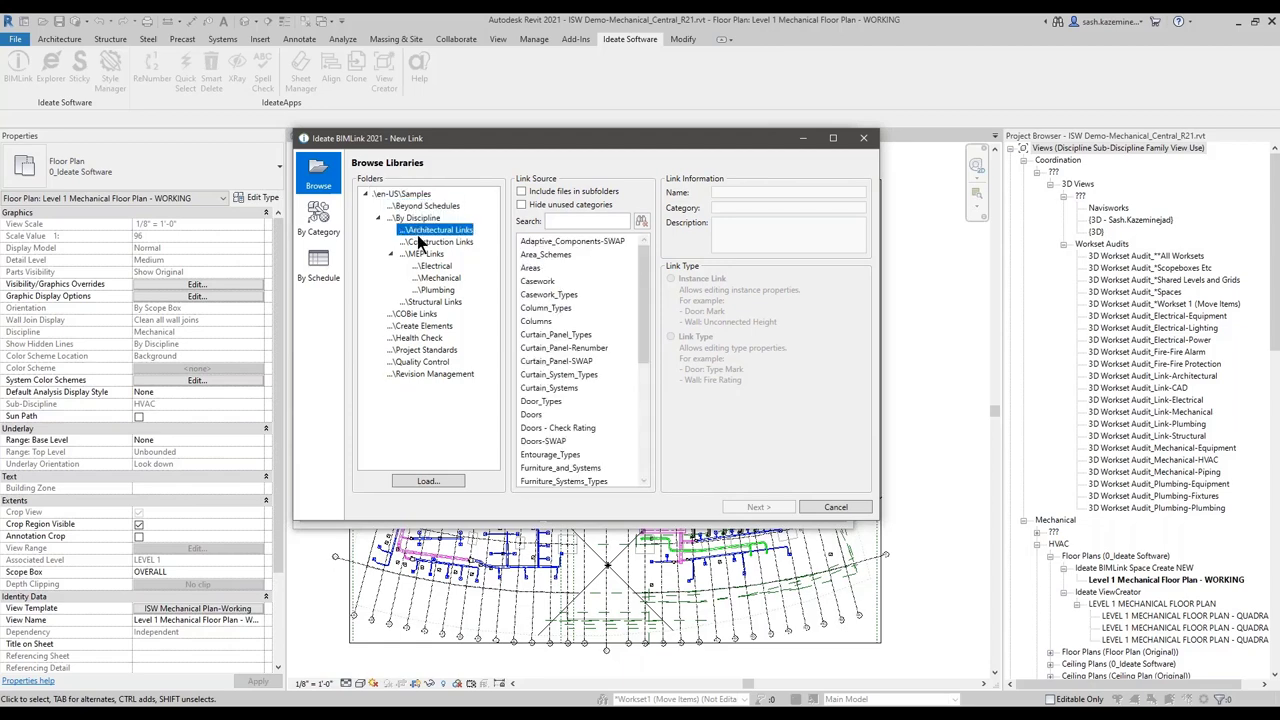
pyautogui.click(420, 242)
pyautogui.click(418, 254)
pyautogui.click(428, 267)
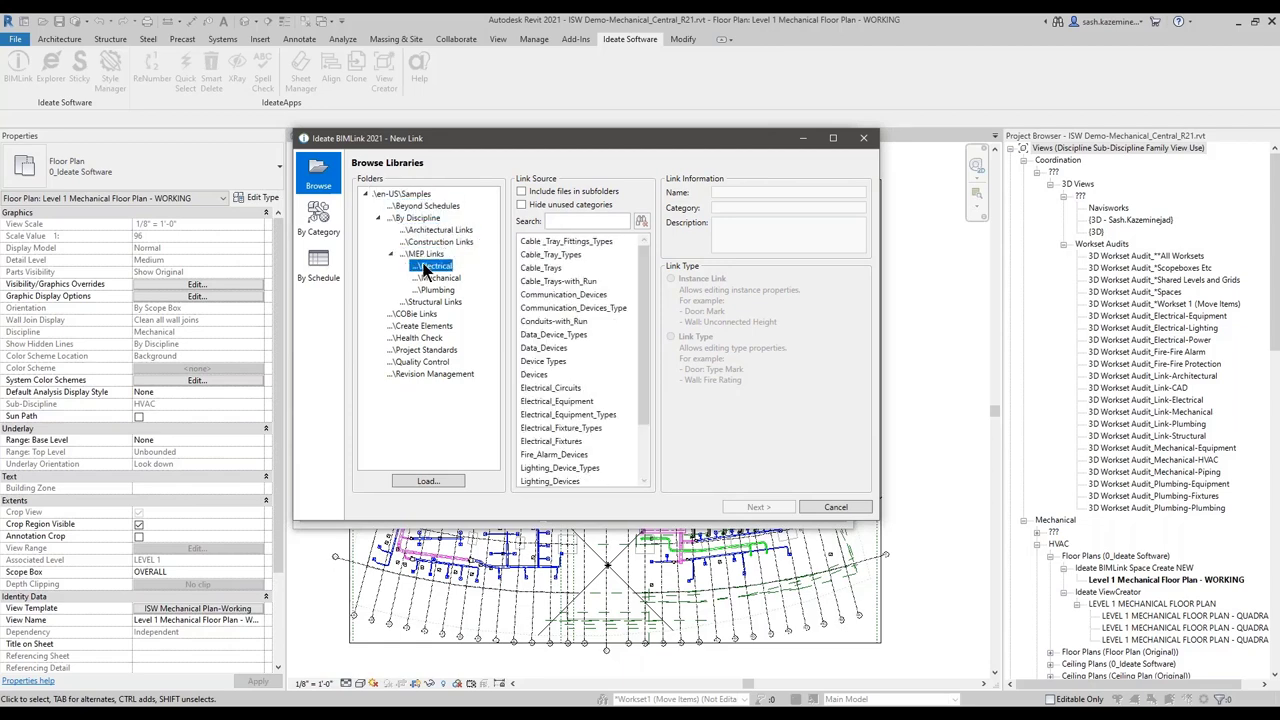
pyautogui.click(423, 278)
pyautogui.click(426, 290)
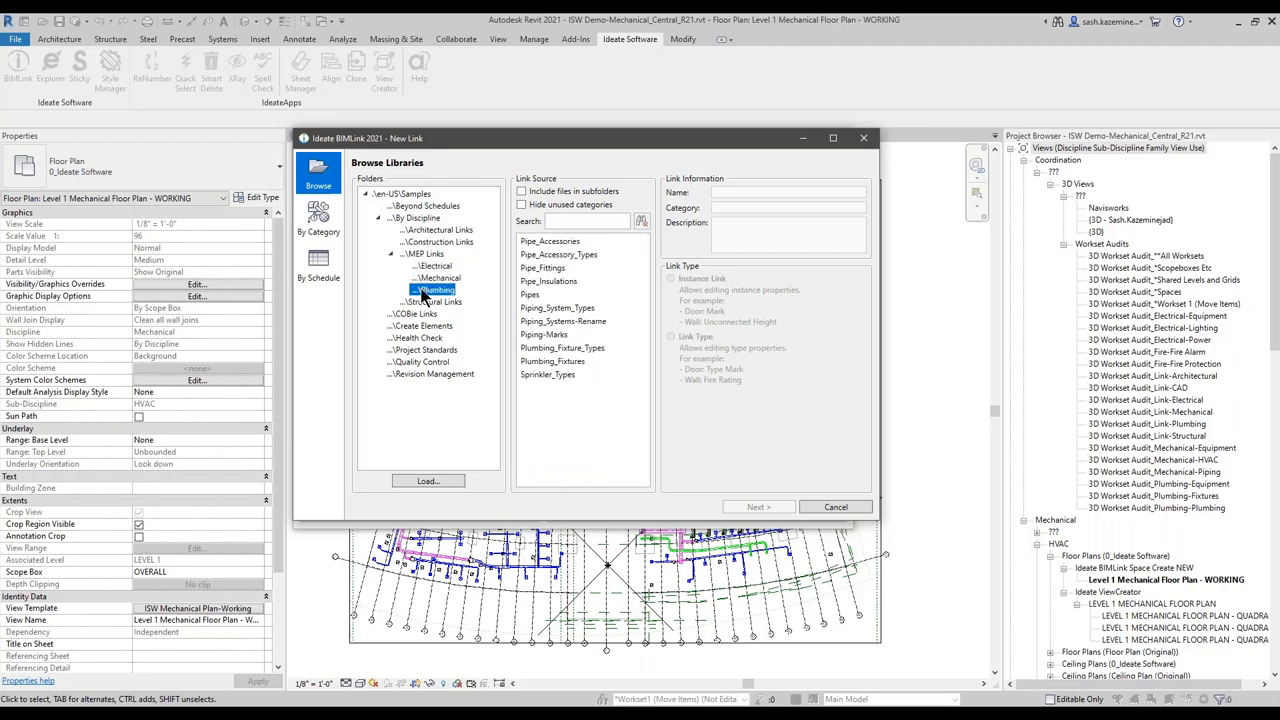
# - Browse COBie, Create Elements, Health Check and Project Standards, then show Samples root including subfolders
pyautogui.click(410, 231)
pyautogui.click(411, 242)
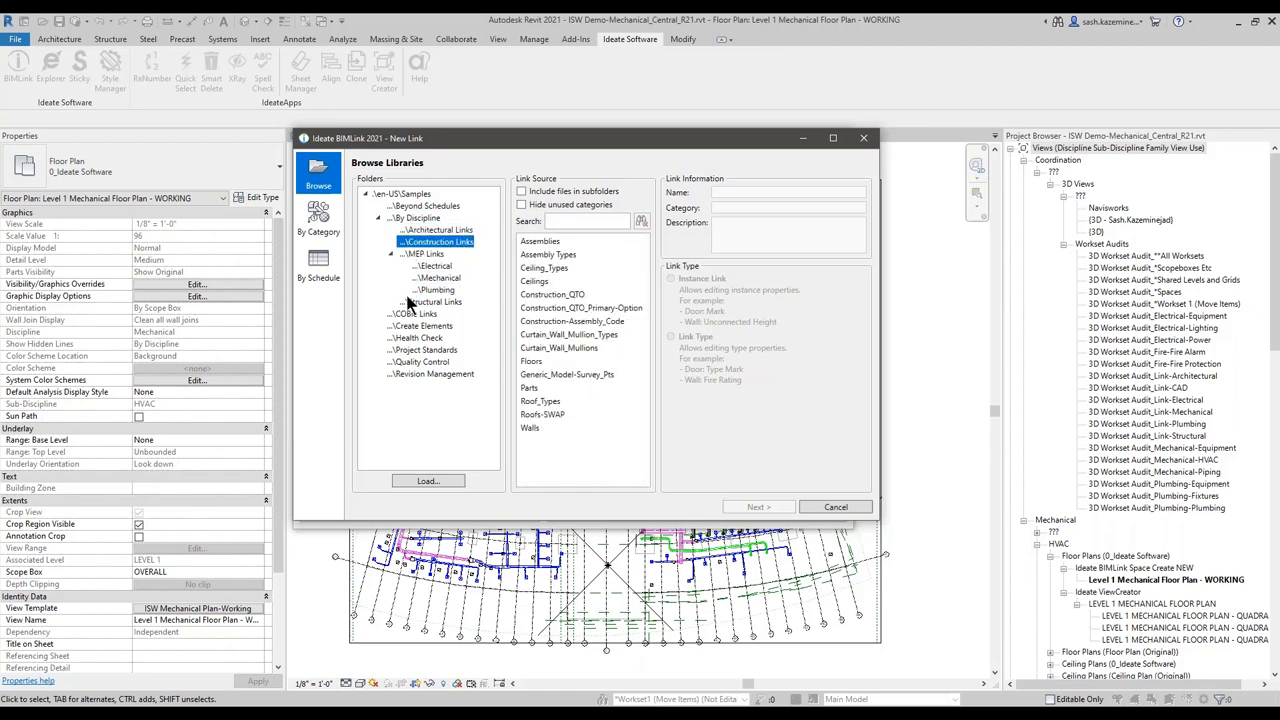
pyautogui.click(419, 255)
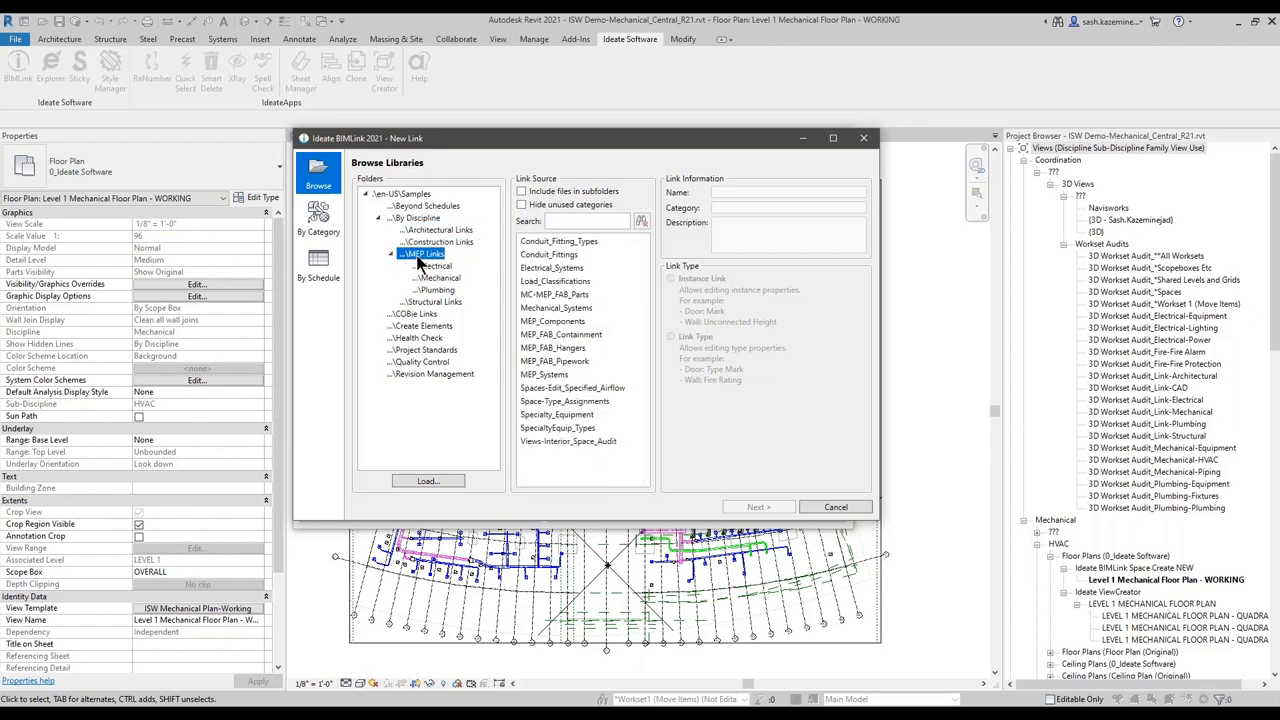
pyautogui.click(412, 314)
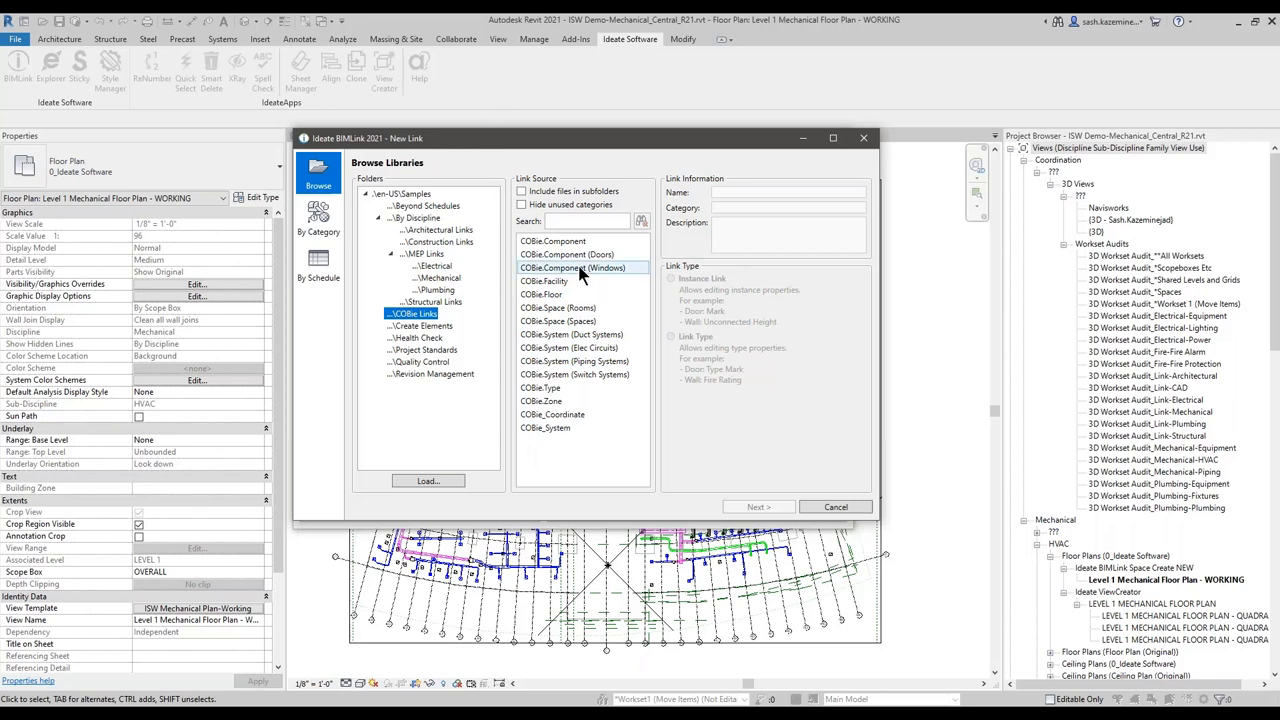
pyautogui.click(421, 326)
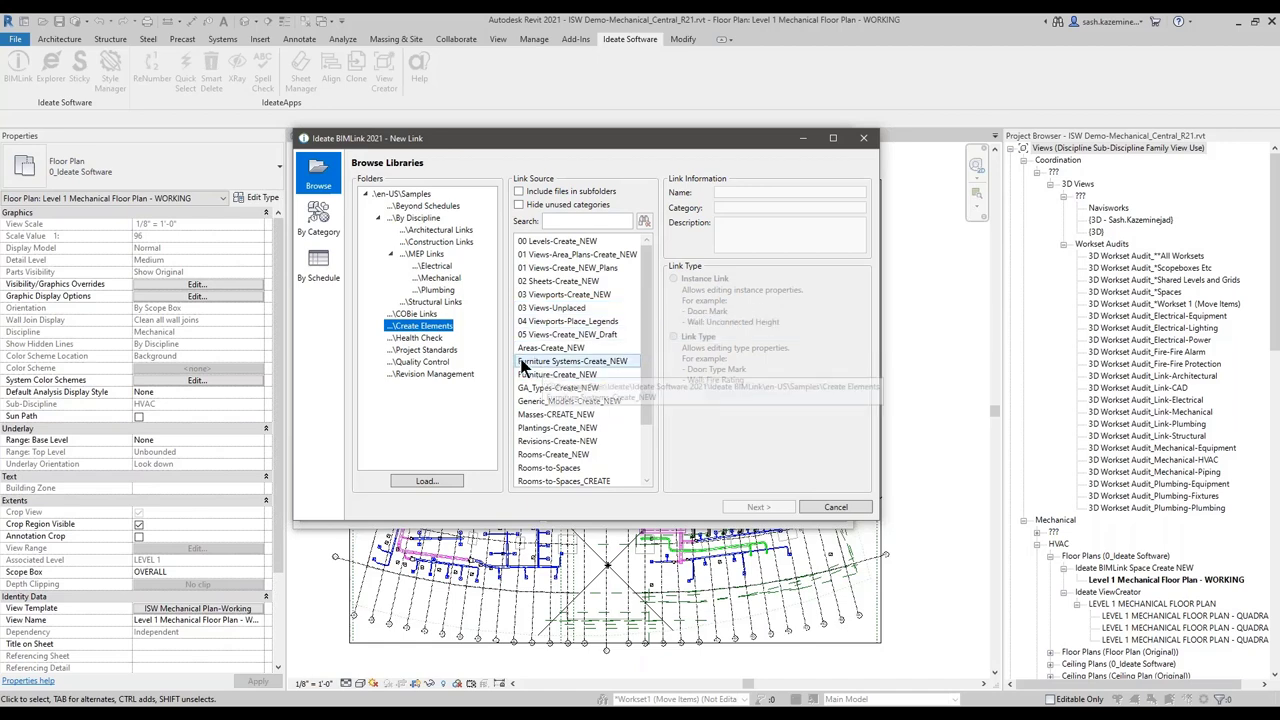
pyautogui.click(417, 337)
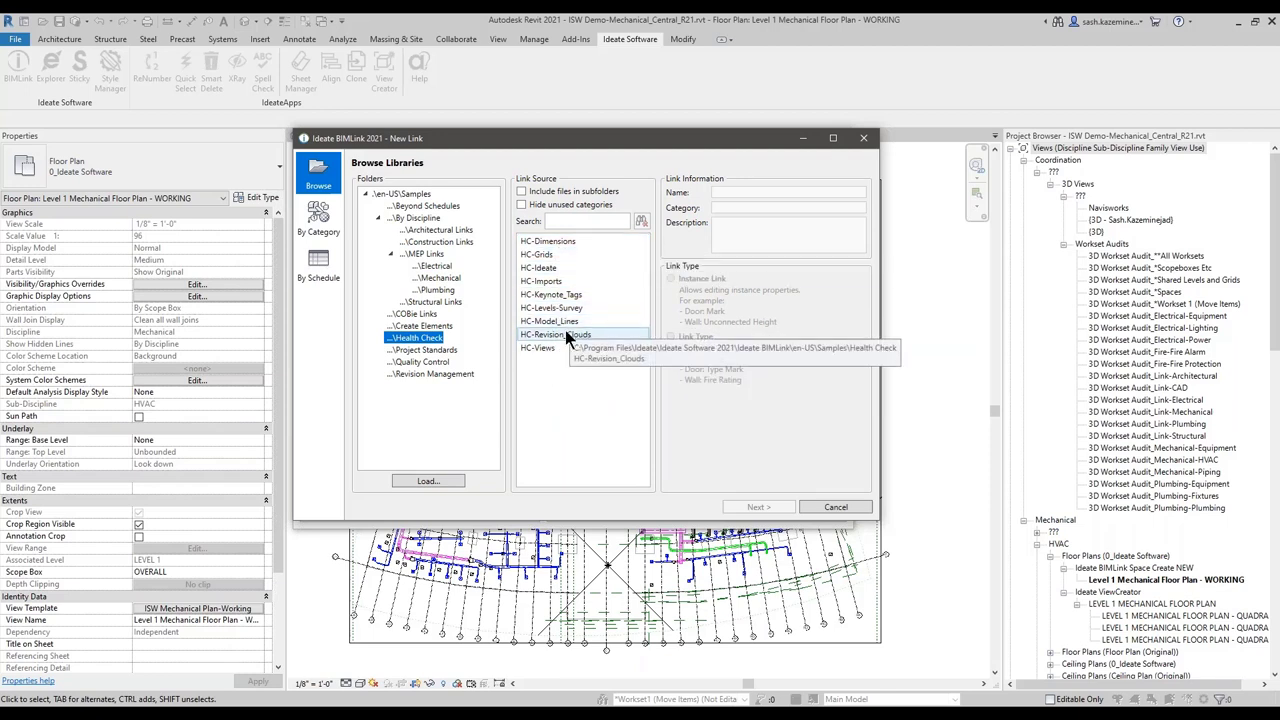
pyautogui.click(431, 348)
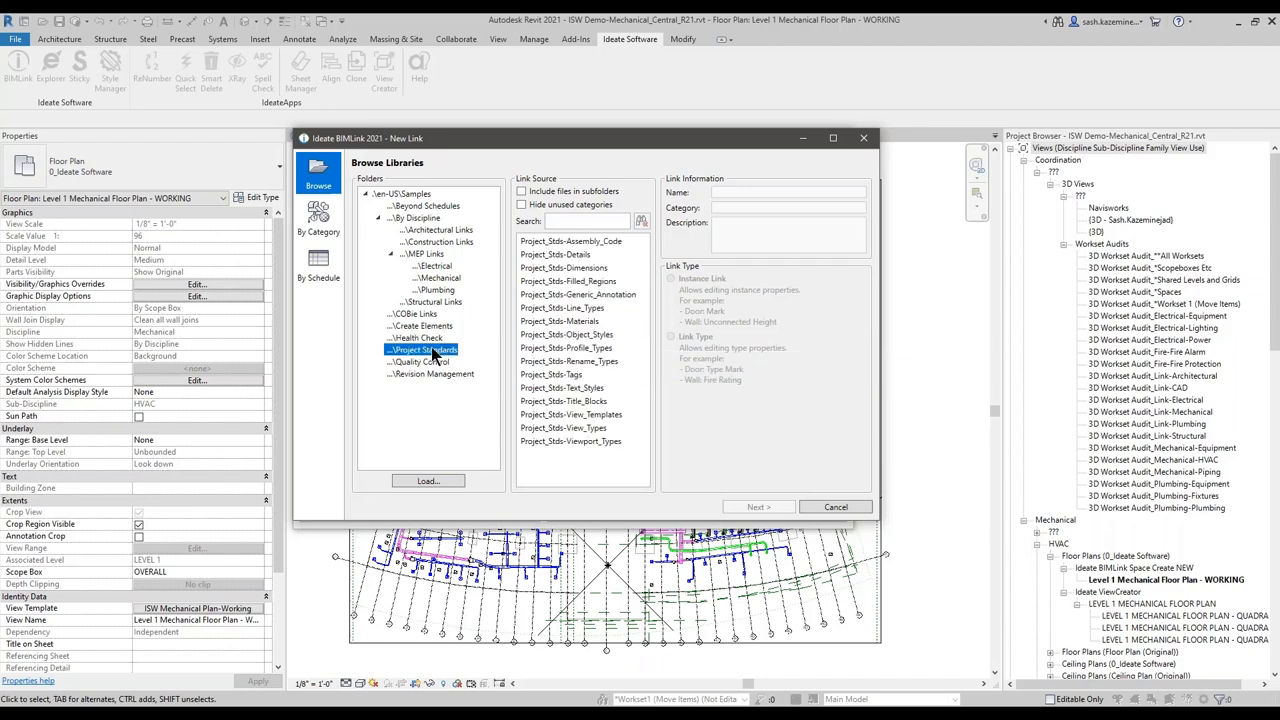
pyautogui.click(406, 195)
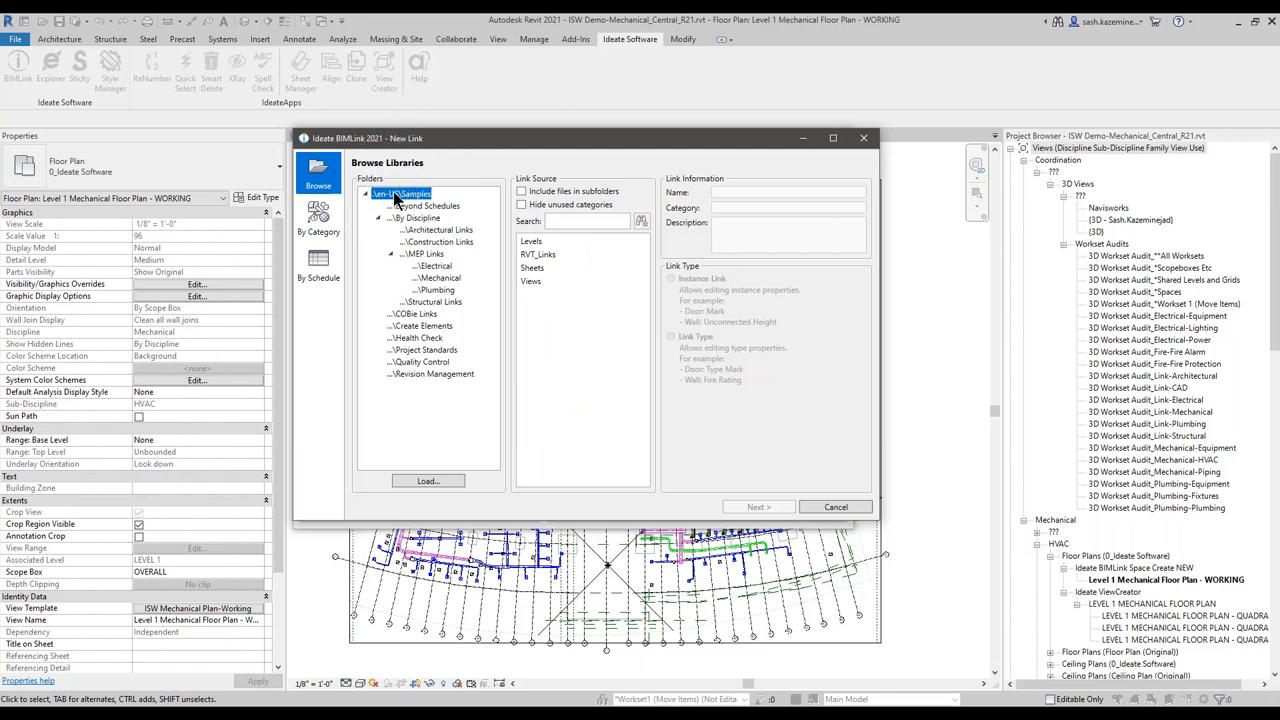
pyautogui.click(519, 191)
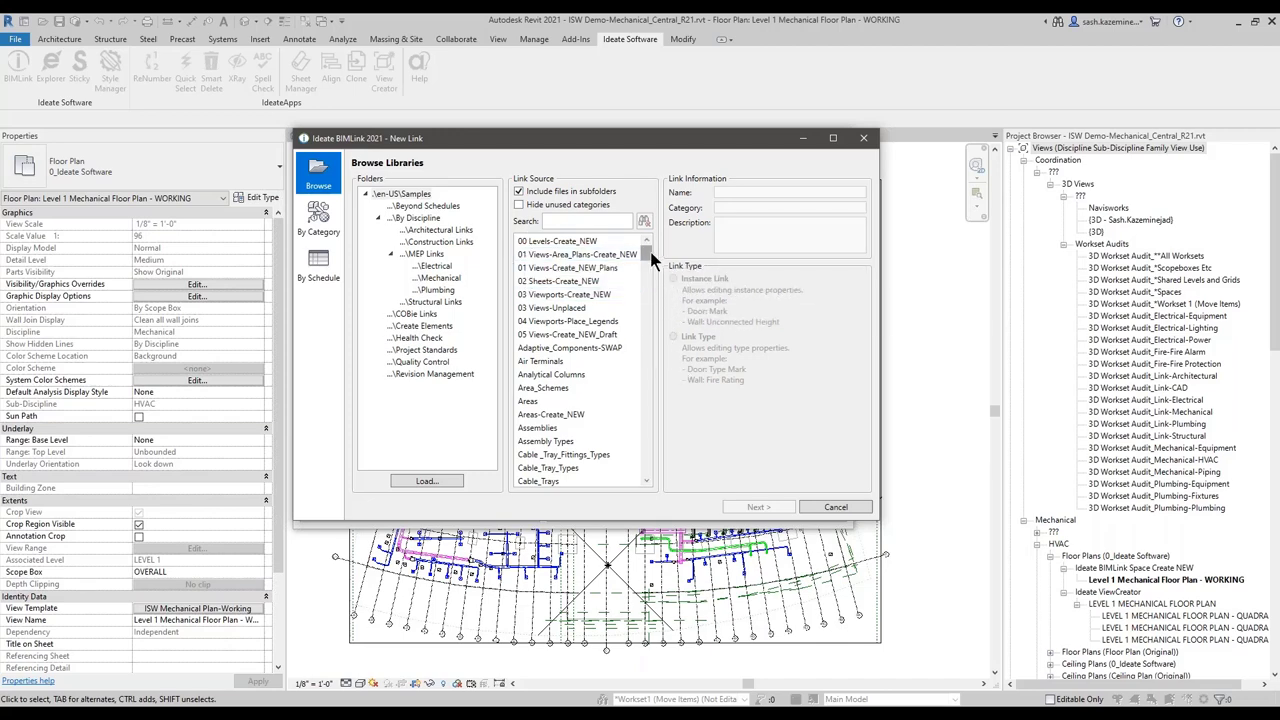
# - Preview the Areas-Create_NEW, Assemblies and Ceilings sample links, then switch to By Category
pyautogui.moveTo(651, 258)
pyautogui.mouseDown()
pyautogui.moveTo(657, 347)
pyautogui.moveTo(663, 264)
pyautogui.moveTo(650, 252)
pyautogui.mouseUp()
pyautogui.click(557, 283)
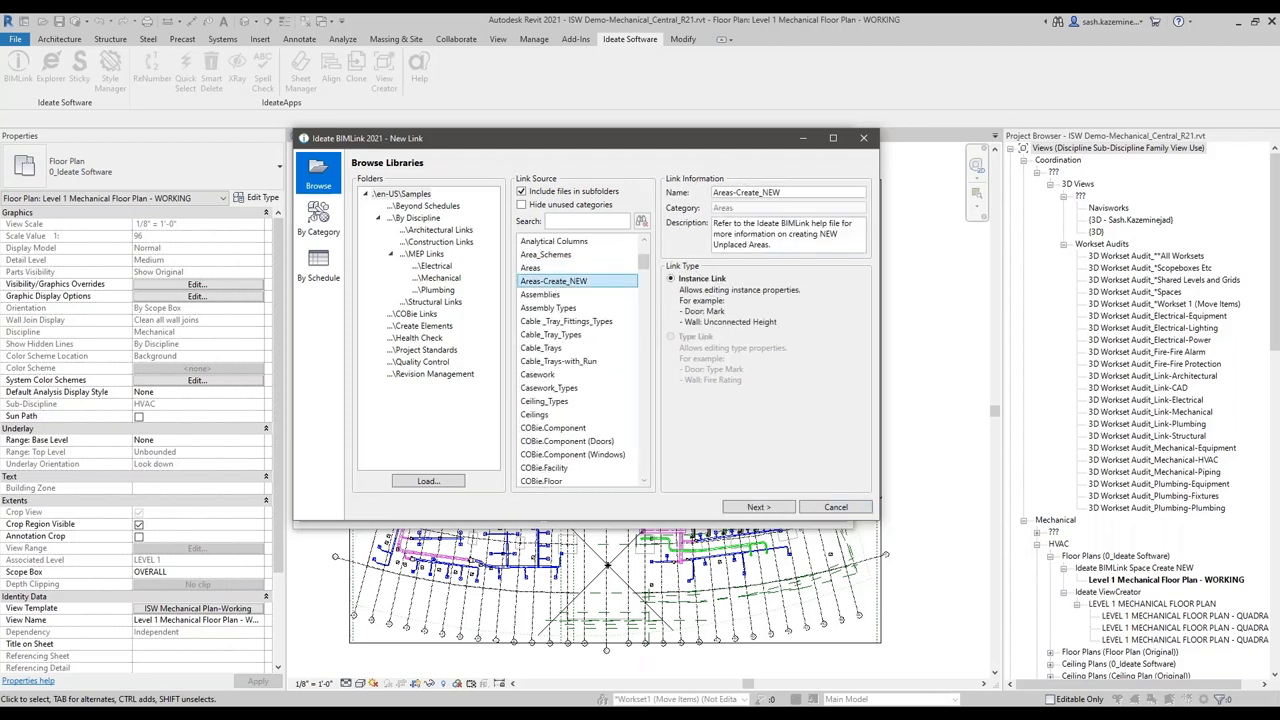
pyautogui.moveTo(878, 520); pyautogui.dragTo(935, 559)
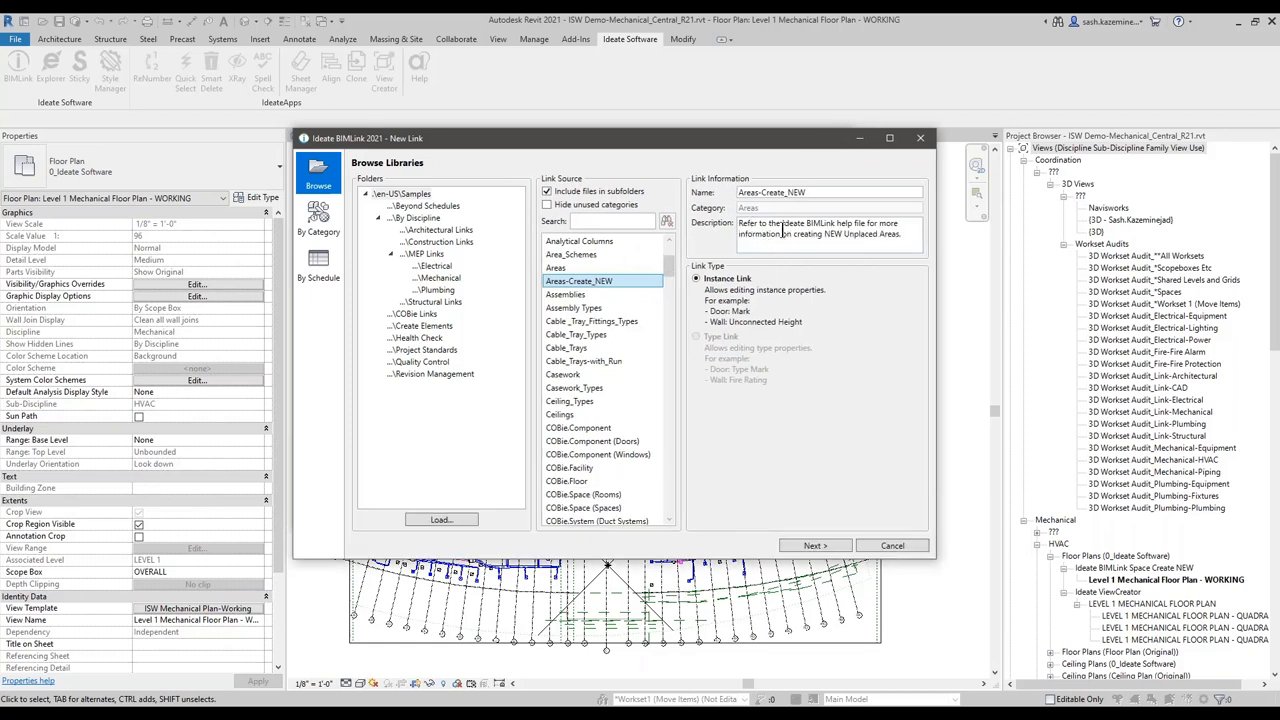
pyautogui.click(573, 293)
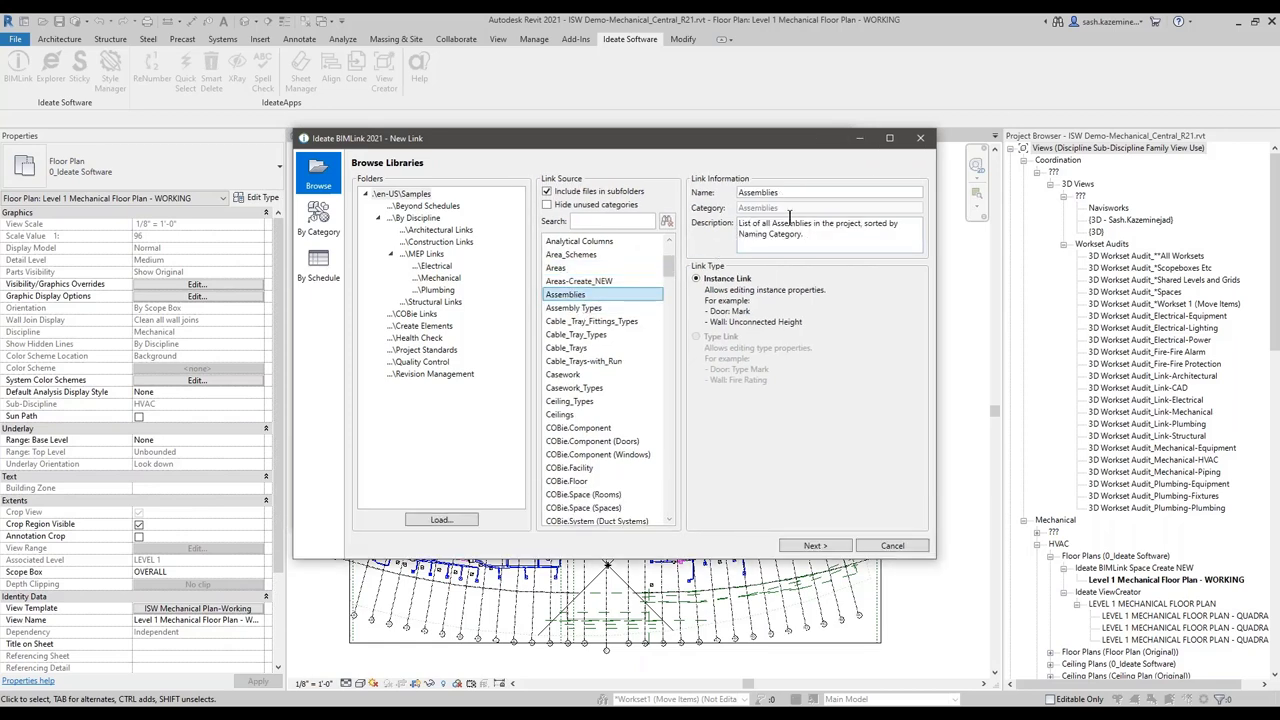
pyautogui.click(586, 413)
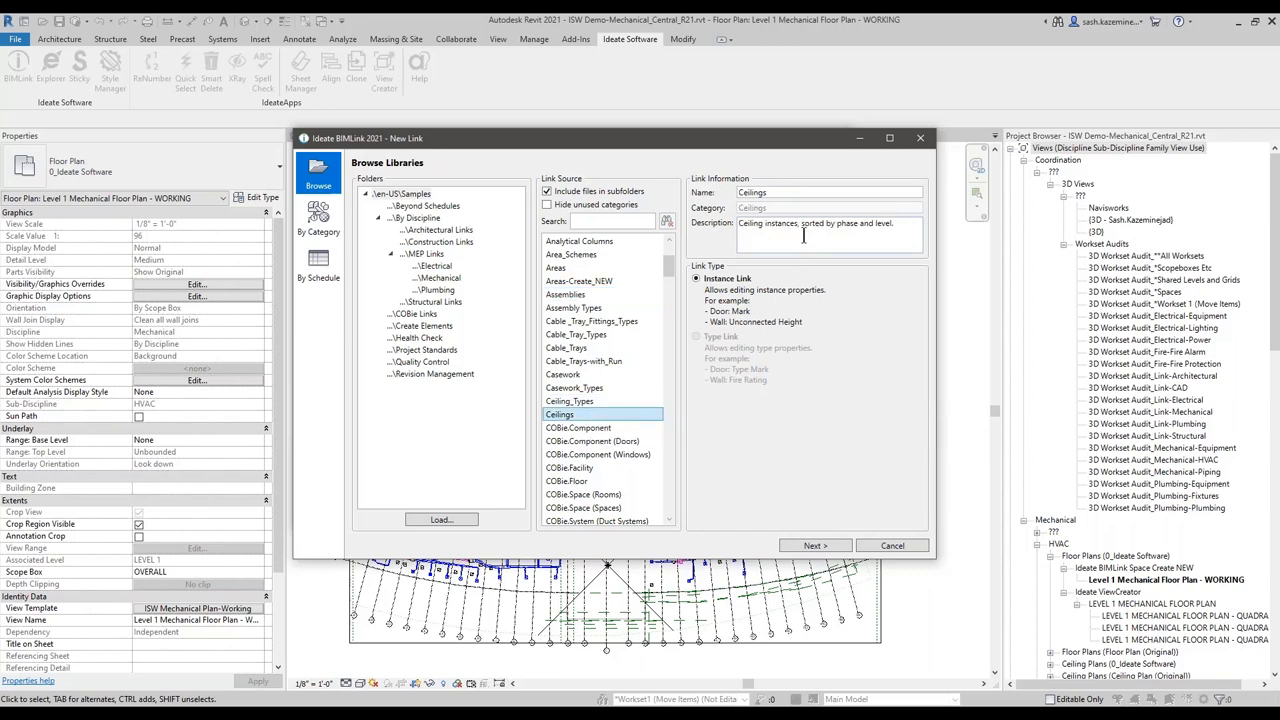
pyautogui.click(319, 222)
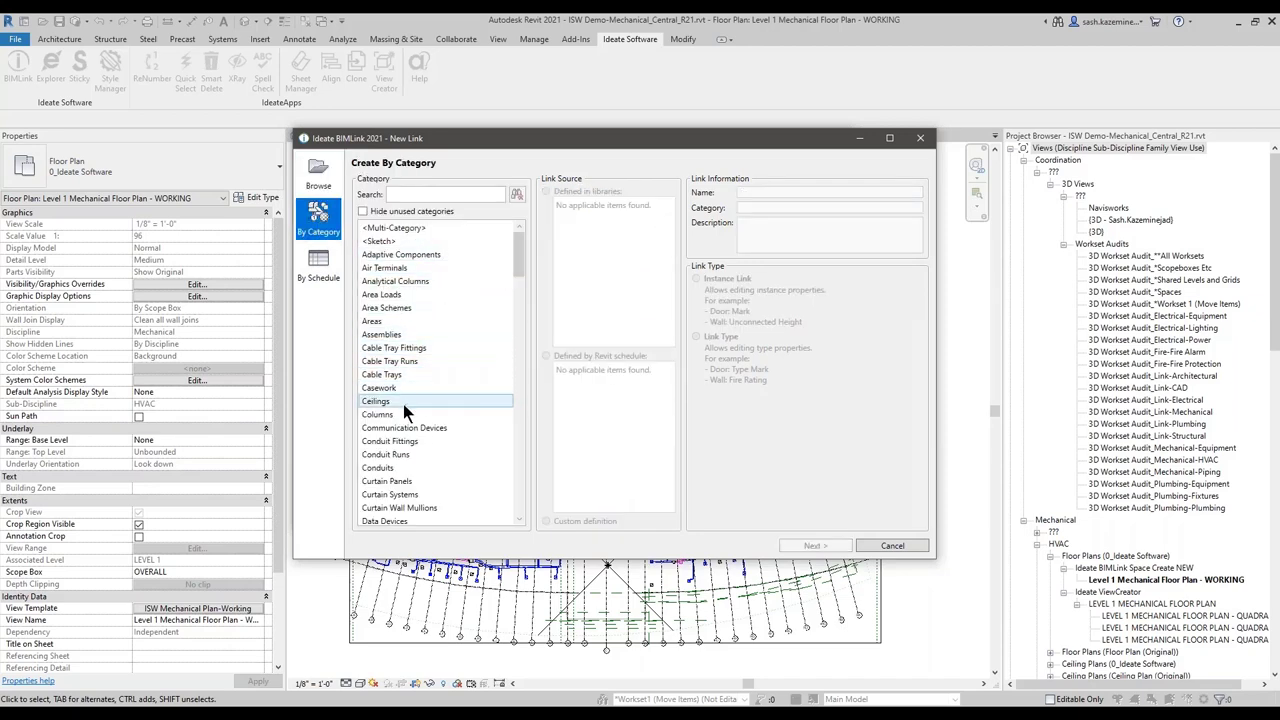
# - Pick Mechanical Equipment by category, view the By Schedule options, then return to browsing libraries
pyautogui.moveTo(519, 272); pyautogui.dragTo(519, 390)
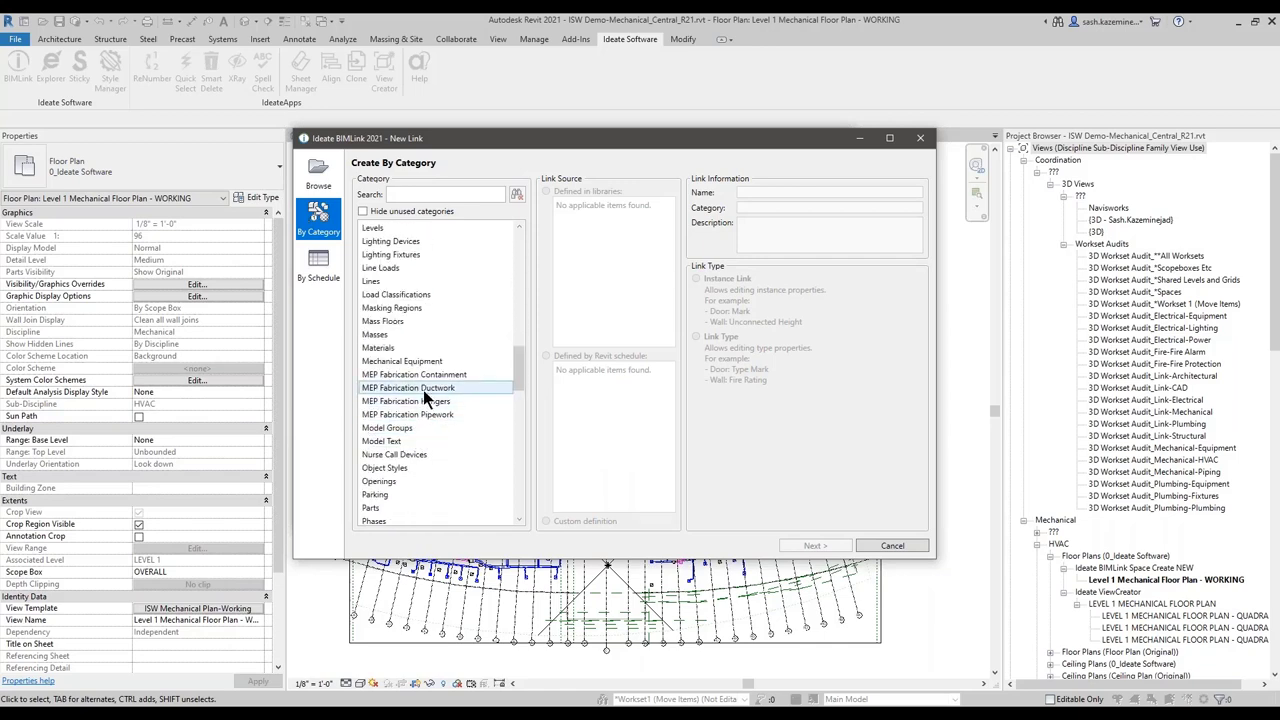
pyautogui.click(421, 362)
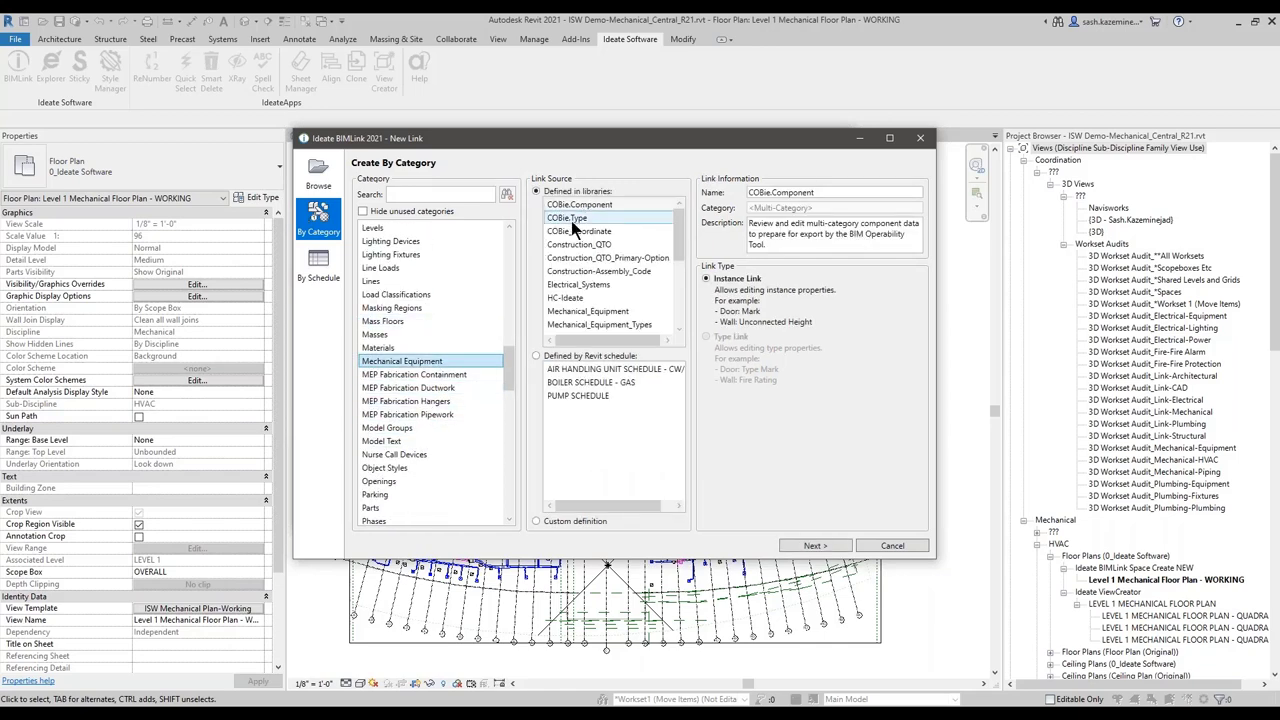
pyautogui.moveTo(678, 231); pyautogui.dragTo(678, 268)
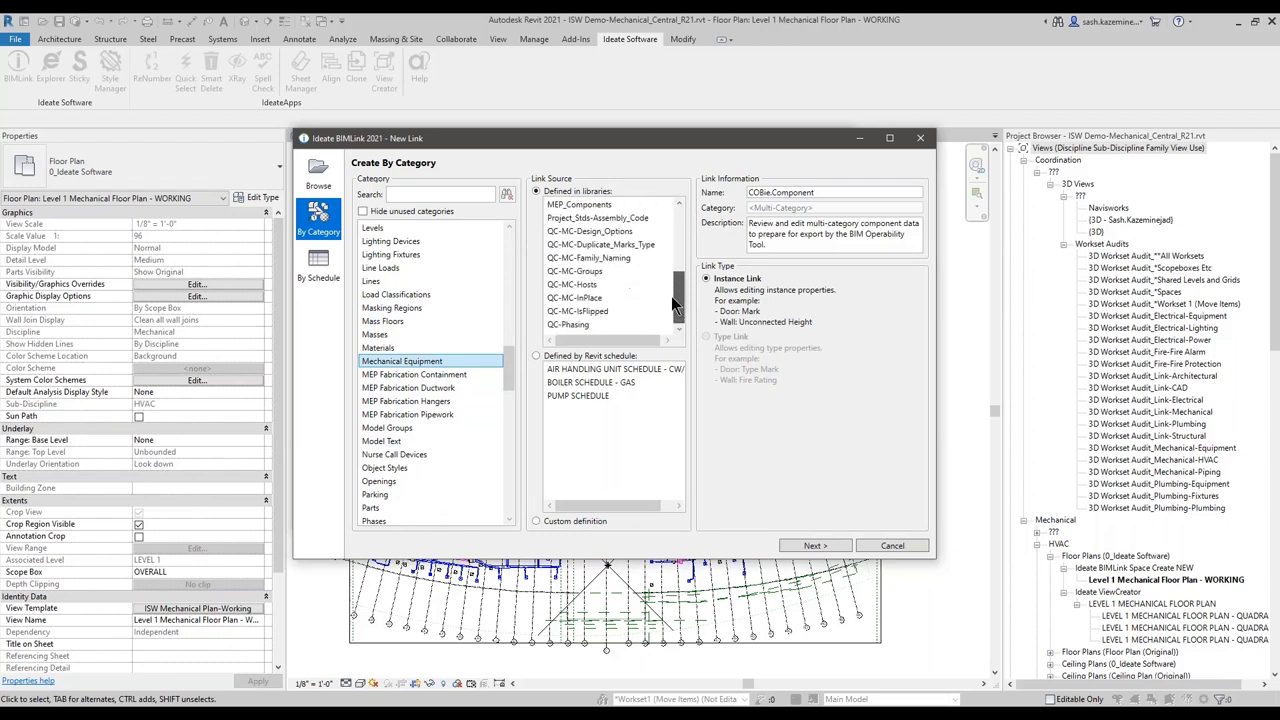
pyautogui.scroll(2, 671, 296)
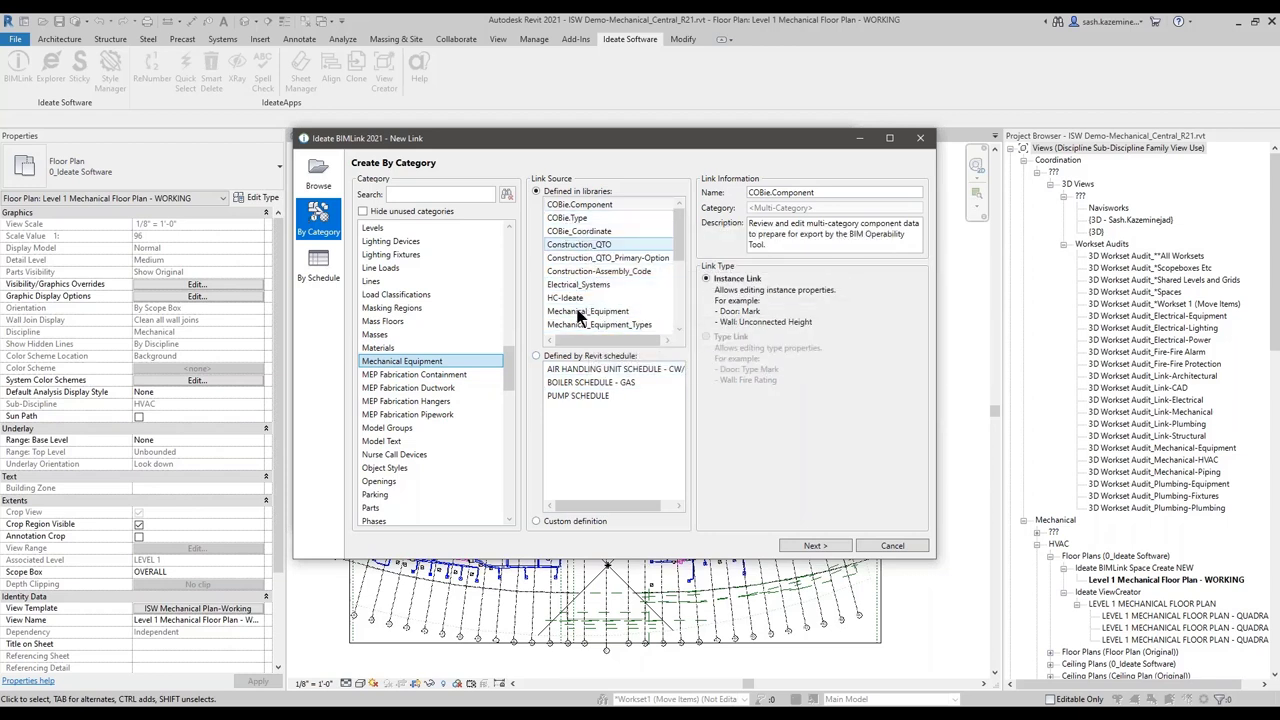
pyautogui.click(328, 282)
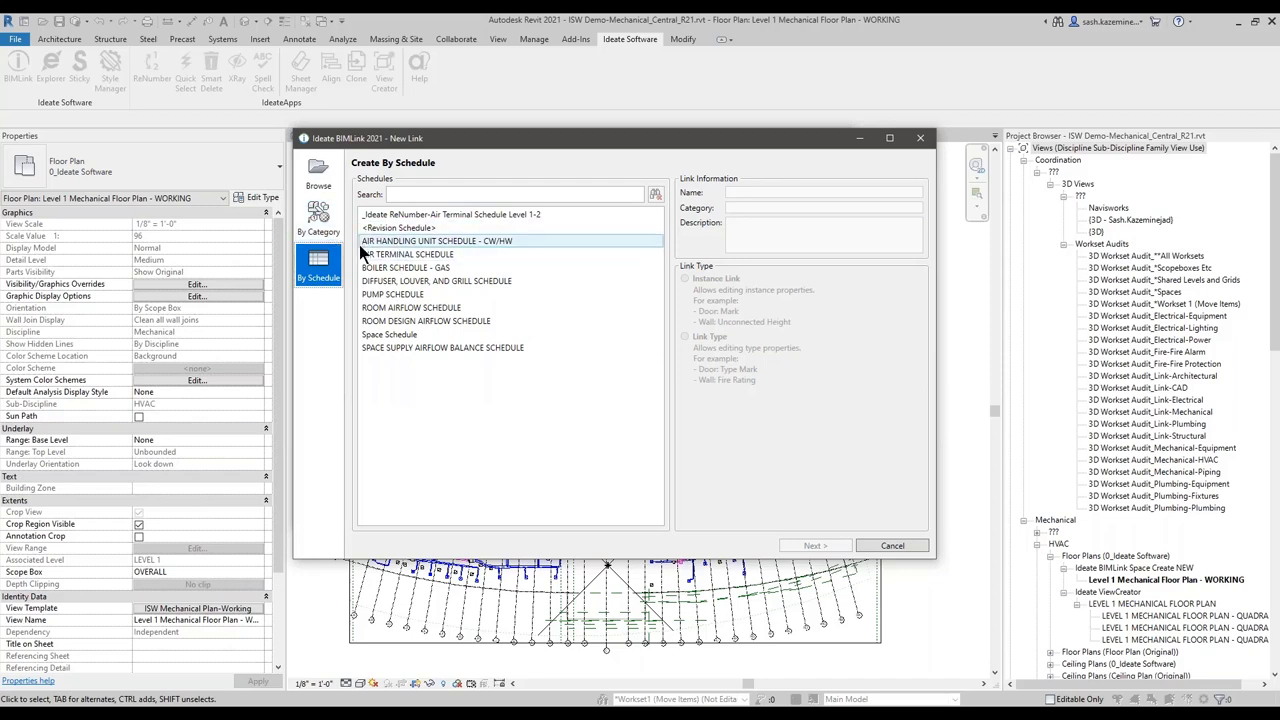
pyautogui.click(318, 220)
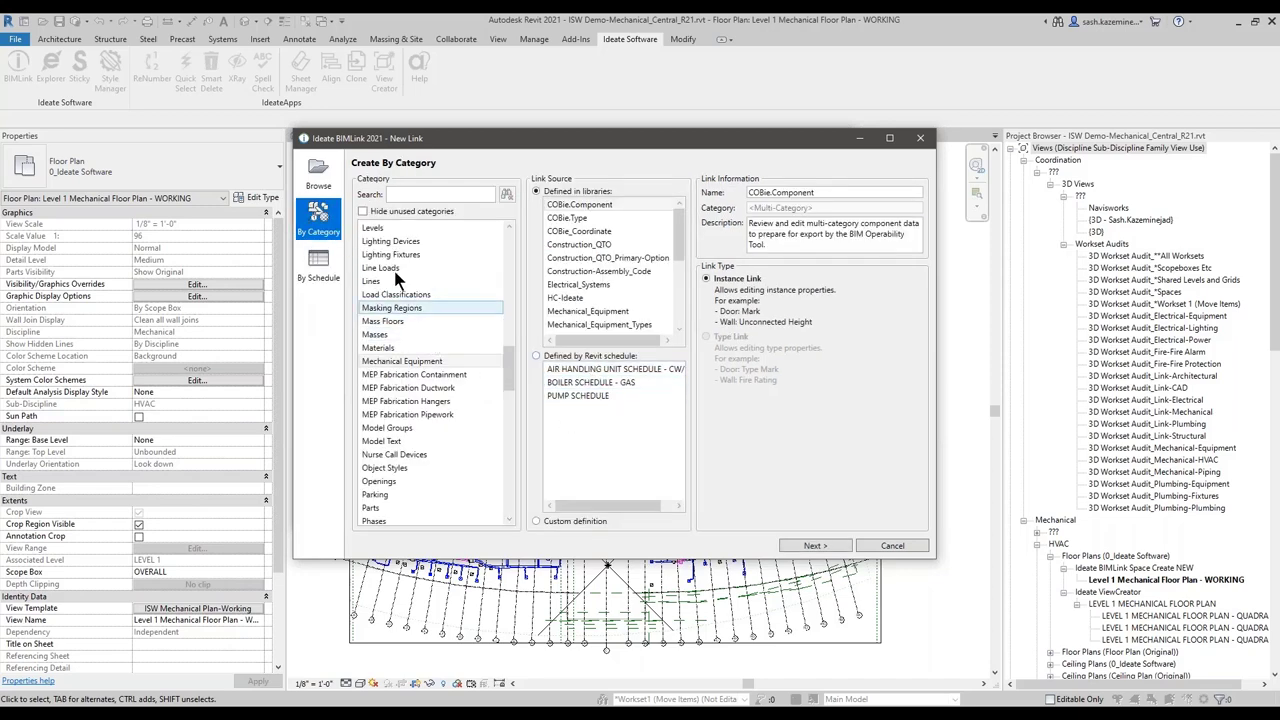
pyautogui.click(320, 178)
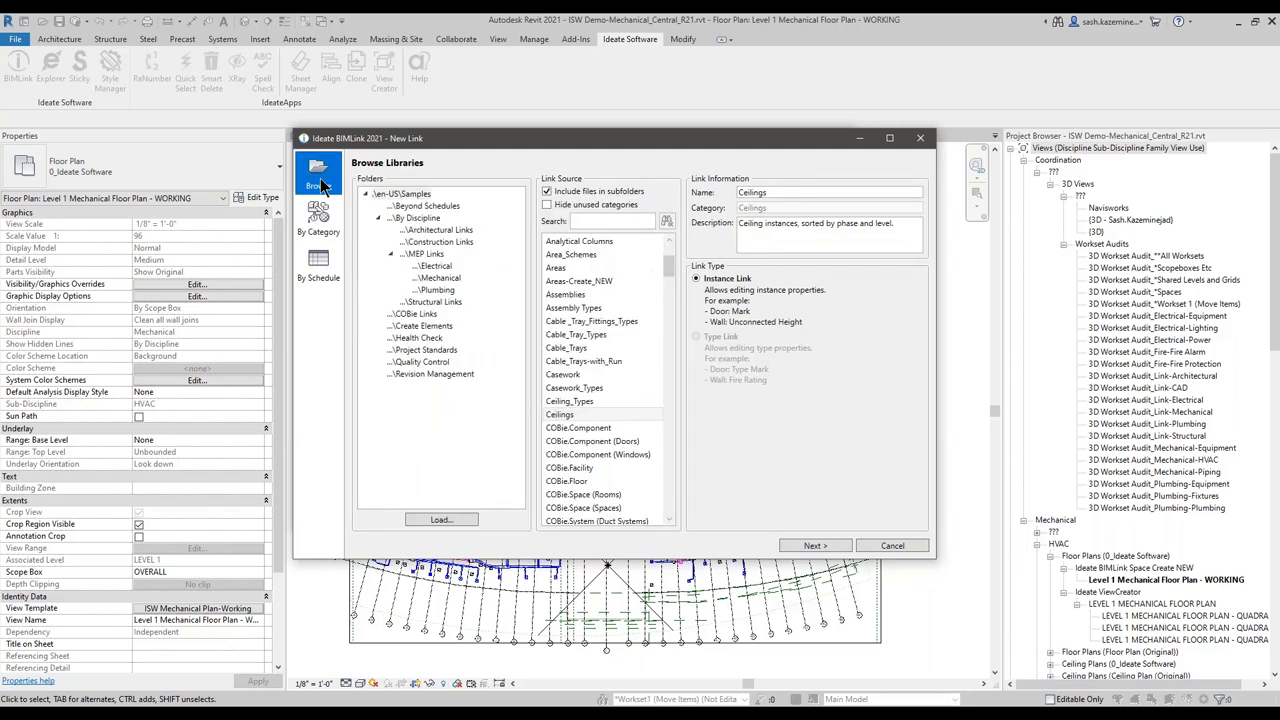
# - Search the sample libraries for 'rena' and select Project_Stds-Rename_Types as the link source
pyautogui.click(604, 222)
pyautogui.write('rena')
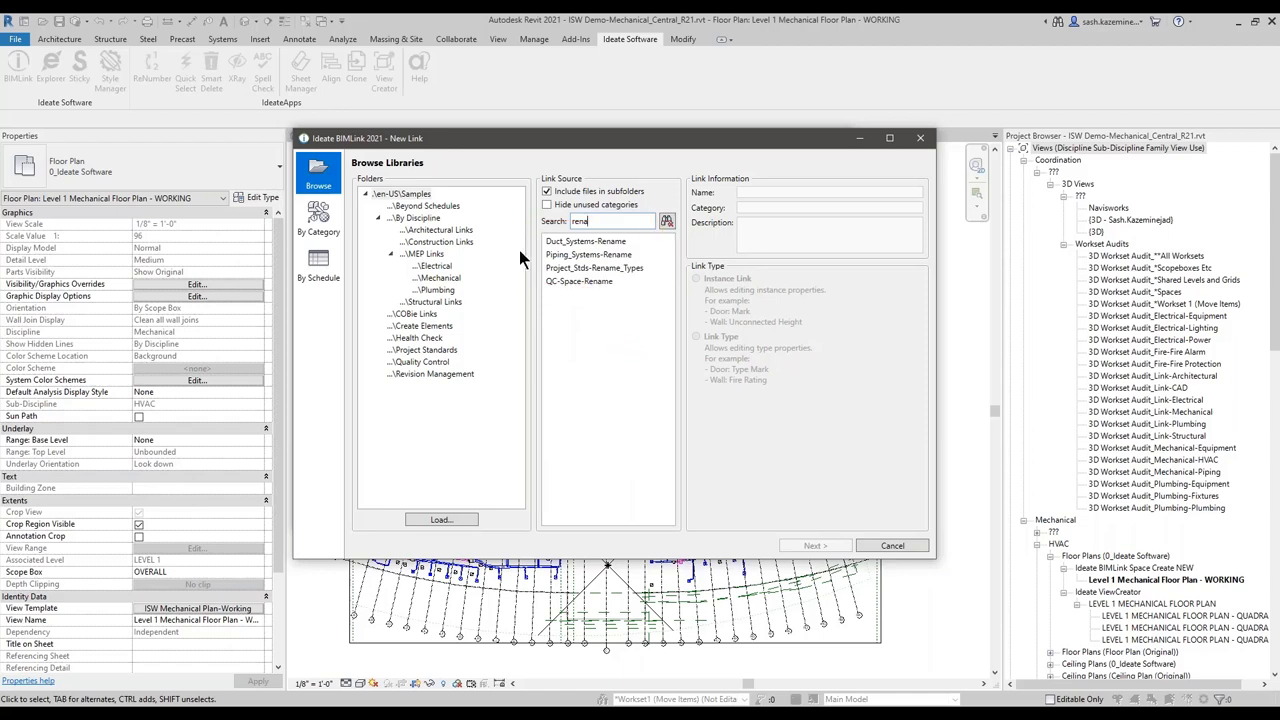
pyautogui.click(565, 268)
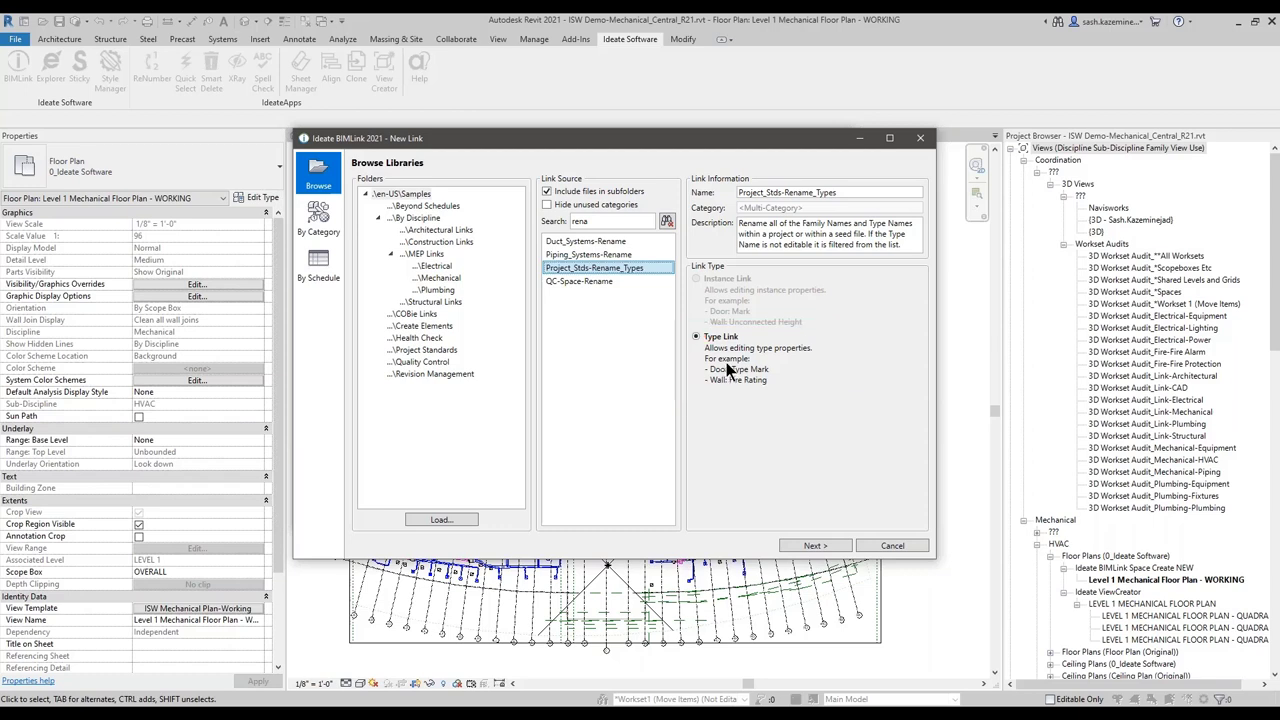
# - Open the new link's editor, enlarge it and show the full preview of 166 elements
pyautogui.click(806, 543)
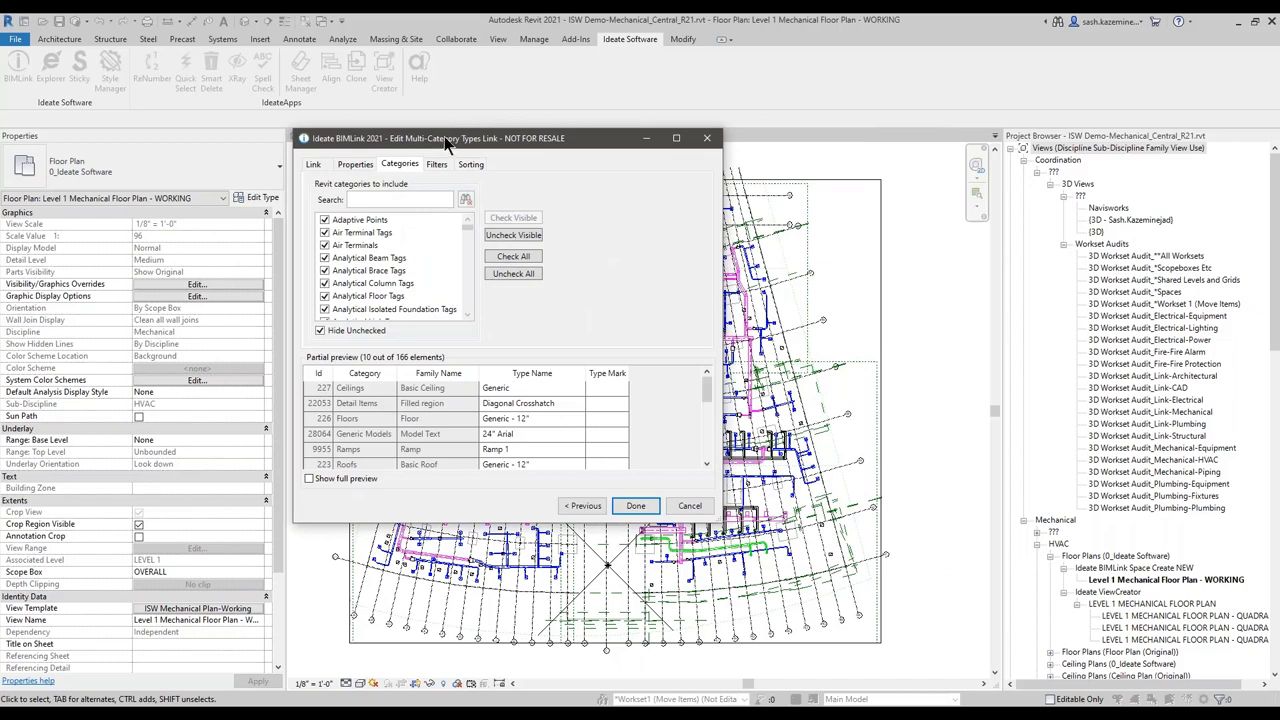
pyautogui.moveTo(447, 140); pyautogui.dragTo(377, 91)
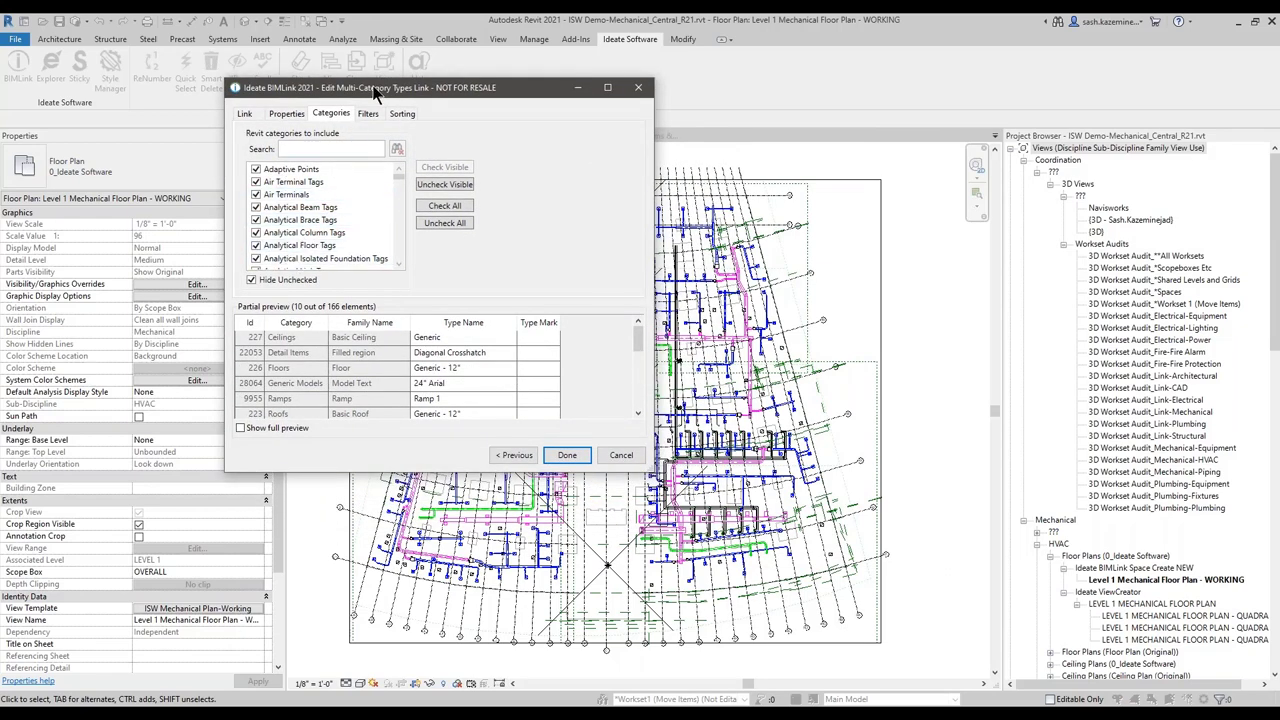
pyautogui.moveTo(652, 470); pyautogui.dragTo(916, 596)
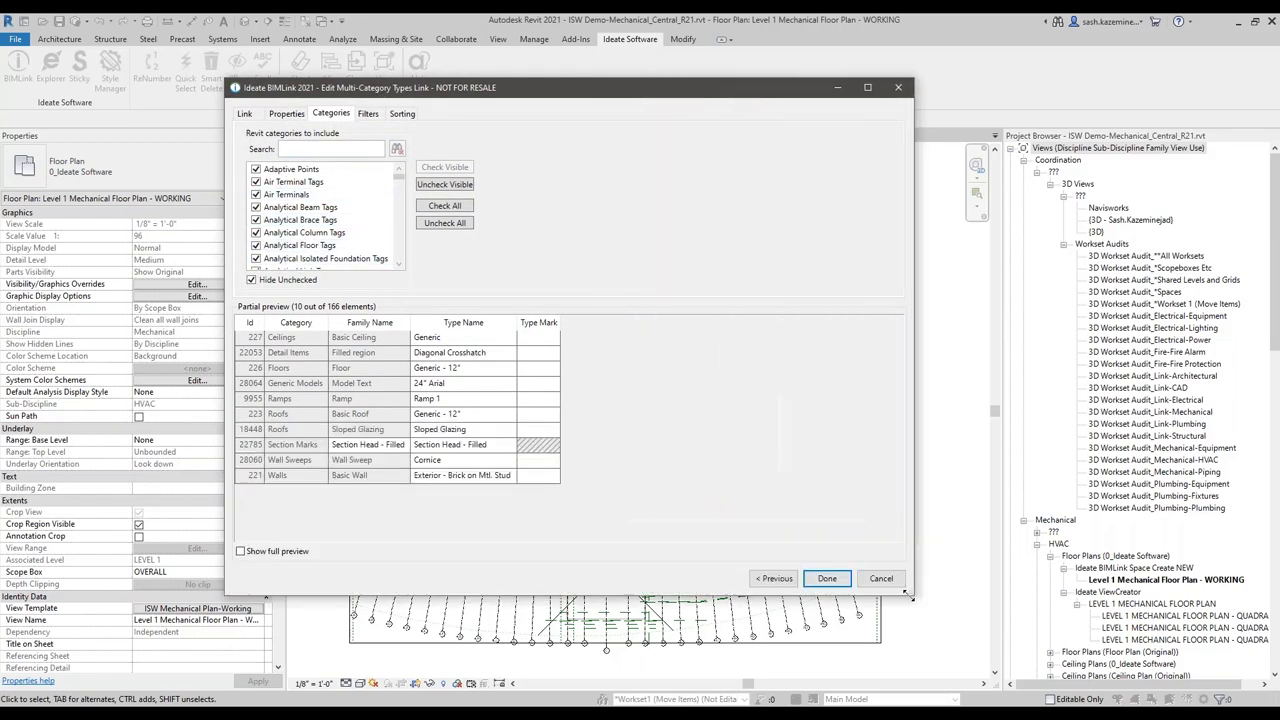
pyautogui.moveTo(407, 299); pyautogui.dragTo(407, 317)
pyautogui.moveTo(398, 179); pyautogui.dragTo(423, 171)
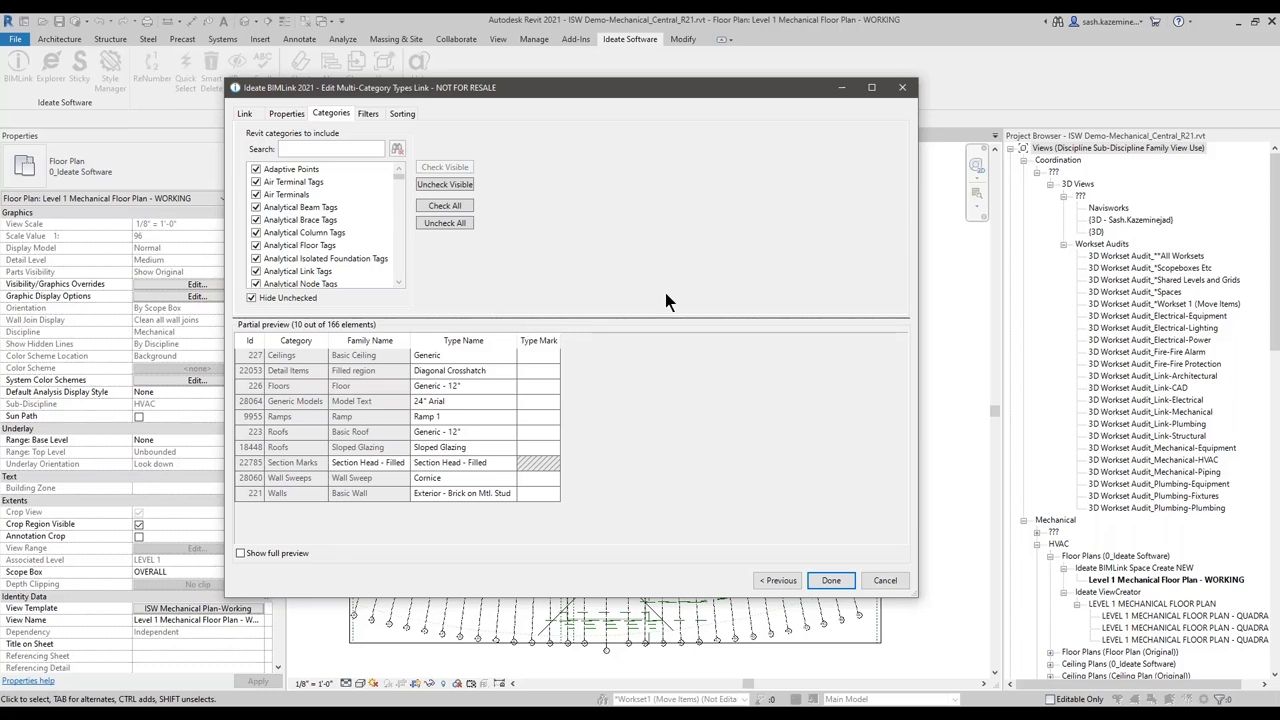
pyautogui.click(241, 553)
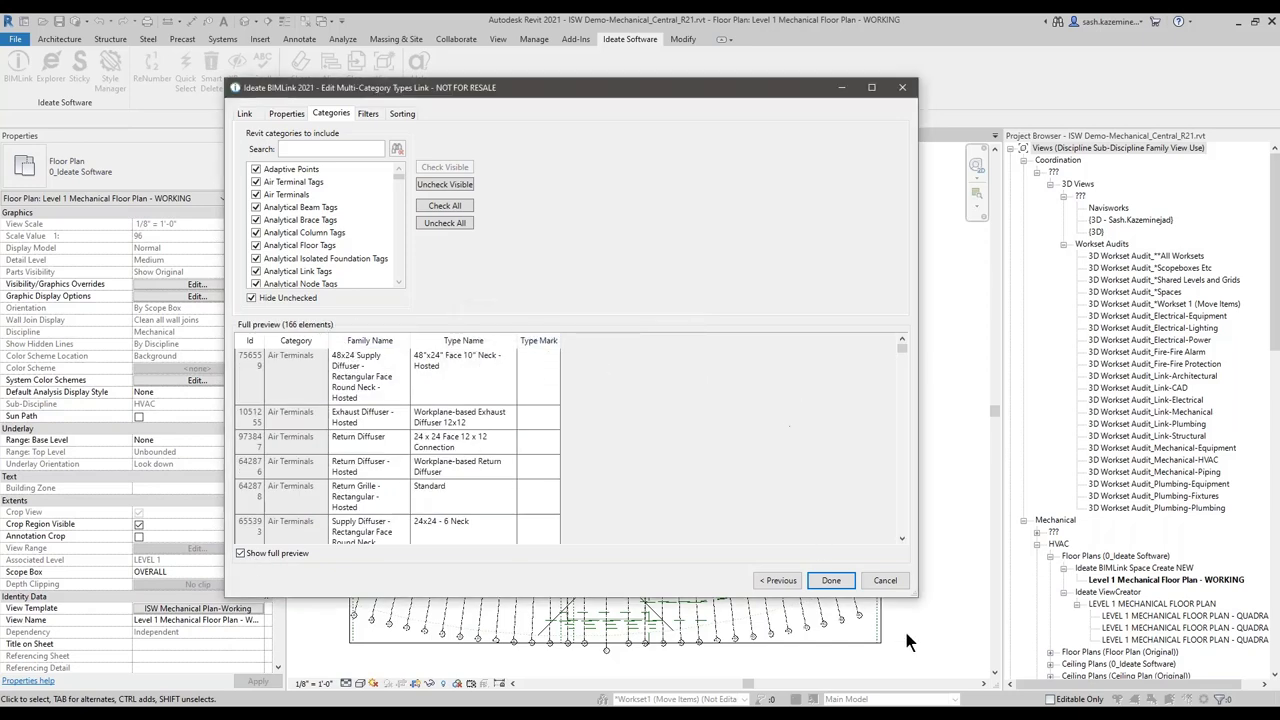
pyautogui.moveTo(918, 598); pyautogui.dragTo(1022, 668)
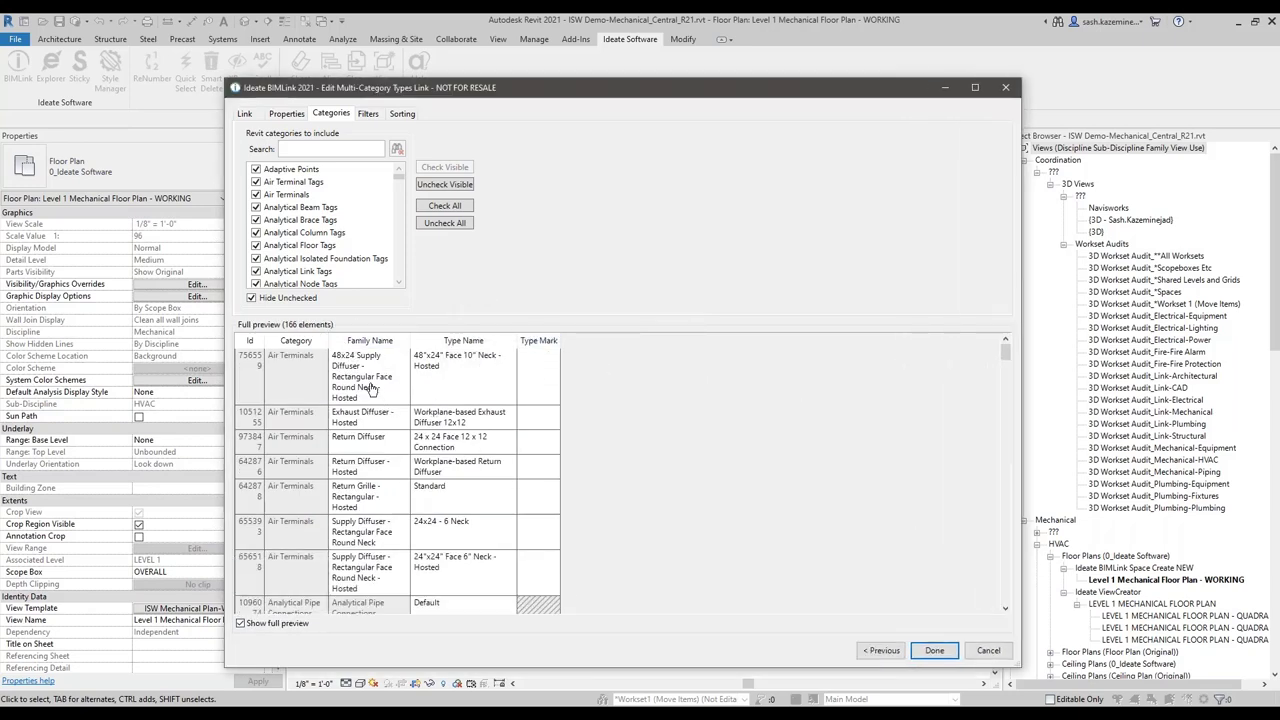
# - Review the Type Name filter condition, the sorting order and the linked properties
pyautogui.click(368, 114)
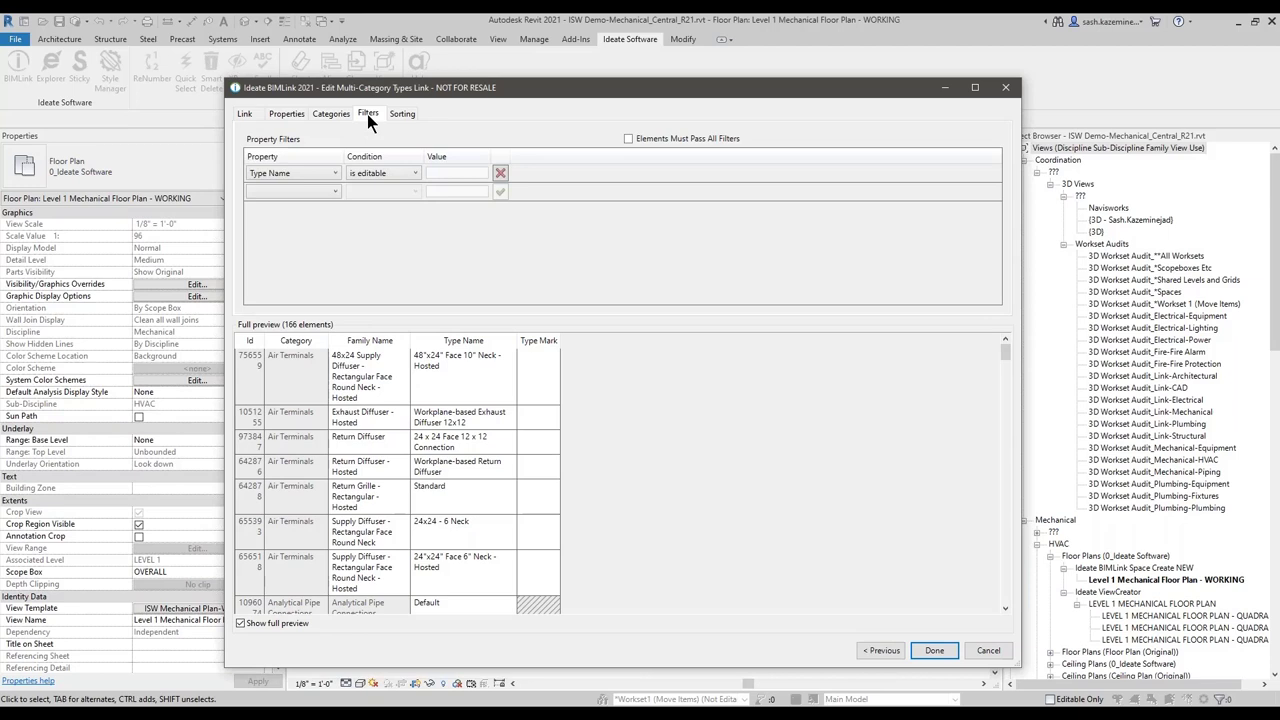
pyautogui.click(290, 173)
pyautogui.click(361, 174)
pyautogui.click(401, 116)
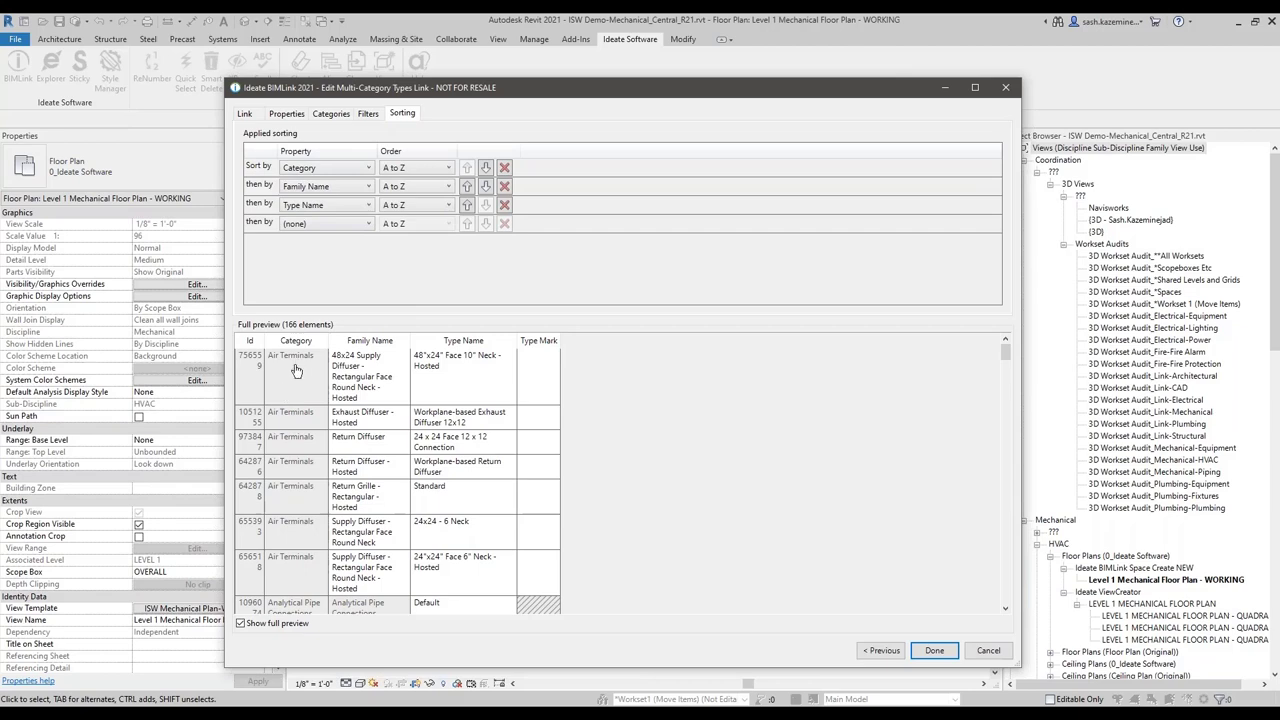
pyautogui.scroll(-5, 300, 483)
pyautogui.scroll(-5, 300, 483)
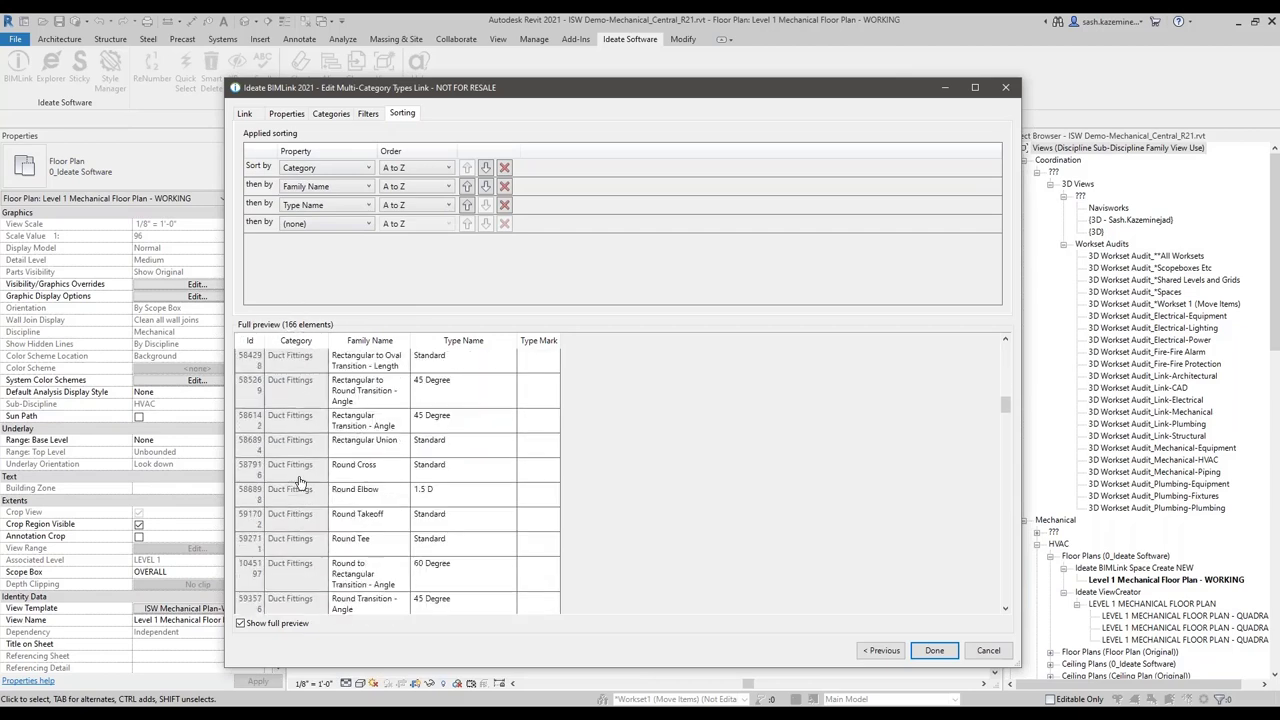
pyautogui.scroll(10, 300, 483)
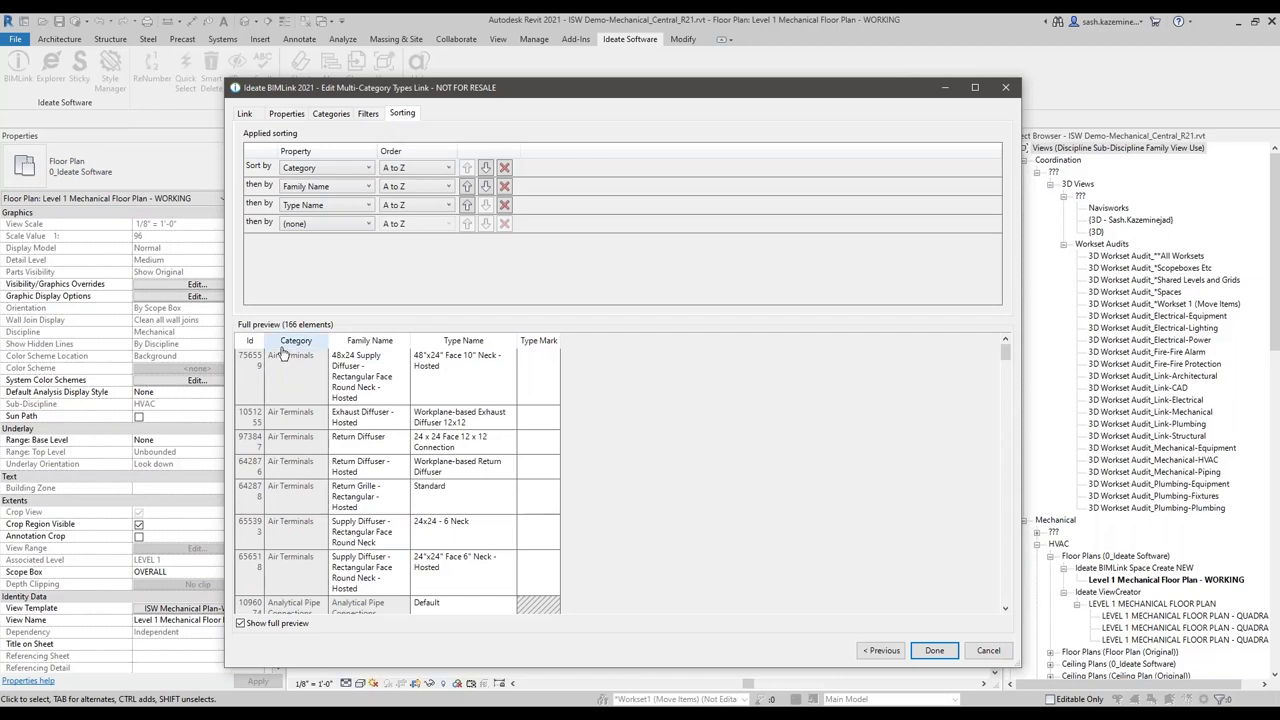
pyautogui.click(286, 115)
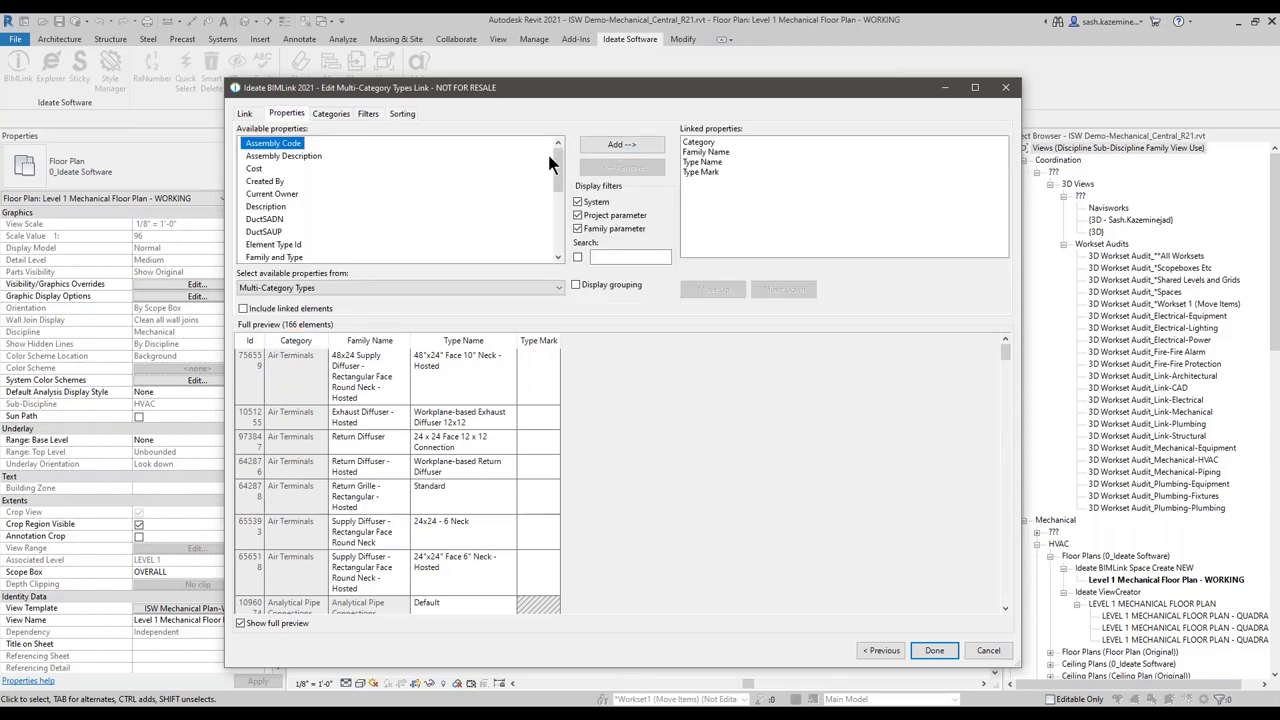
# - Toggle the project, family and system parameter display filters off and back on
pyautogui.click(577, 215)
pyautogui.click(577, 228)
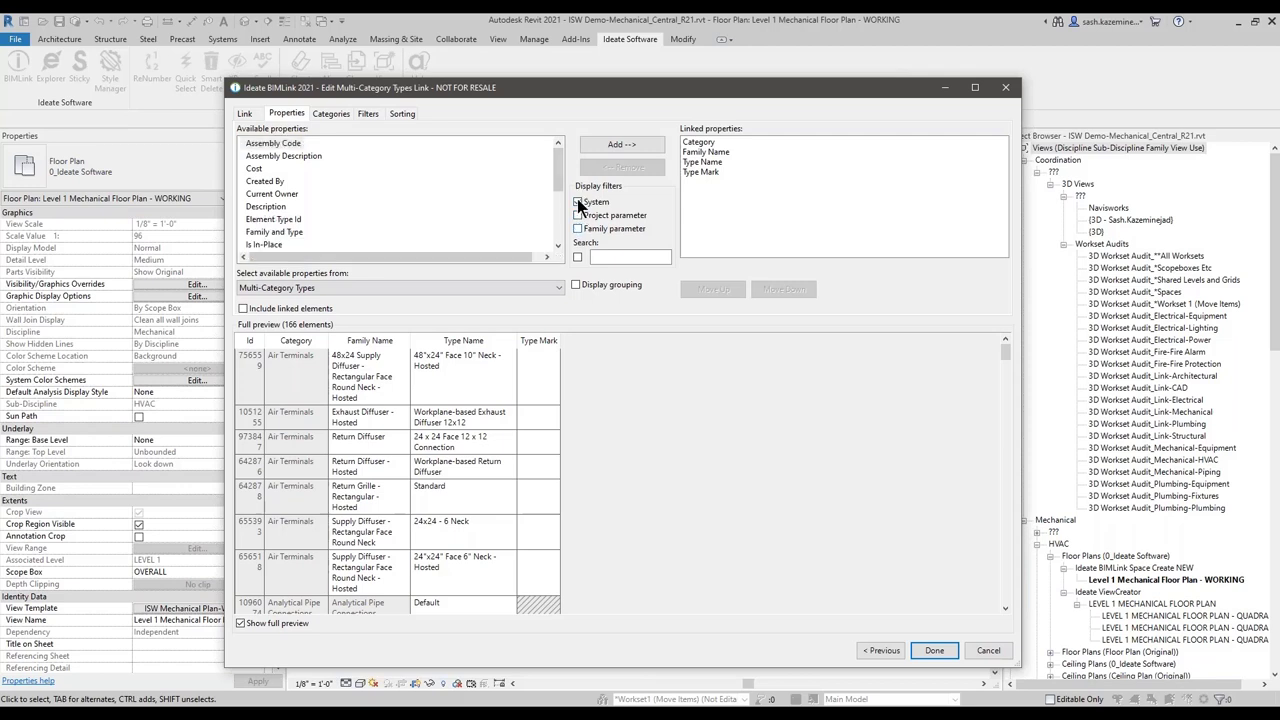
pyautogui.click(577, 201)
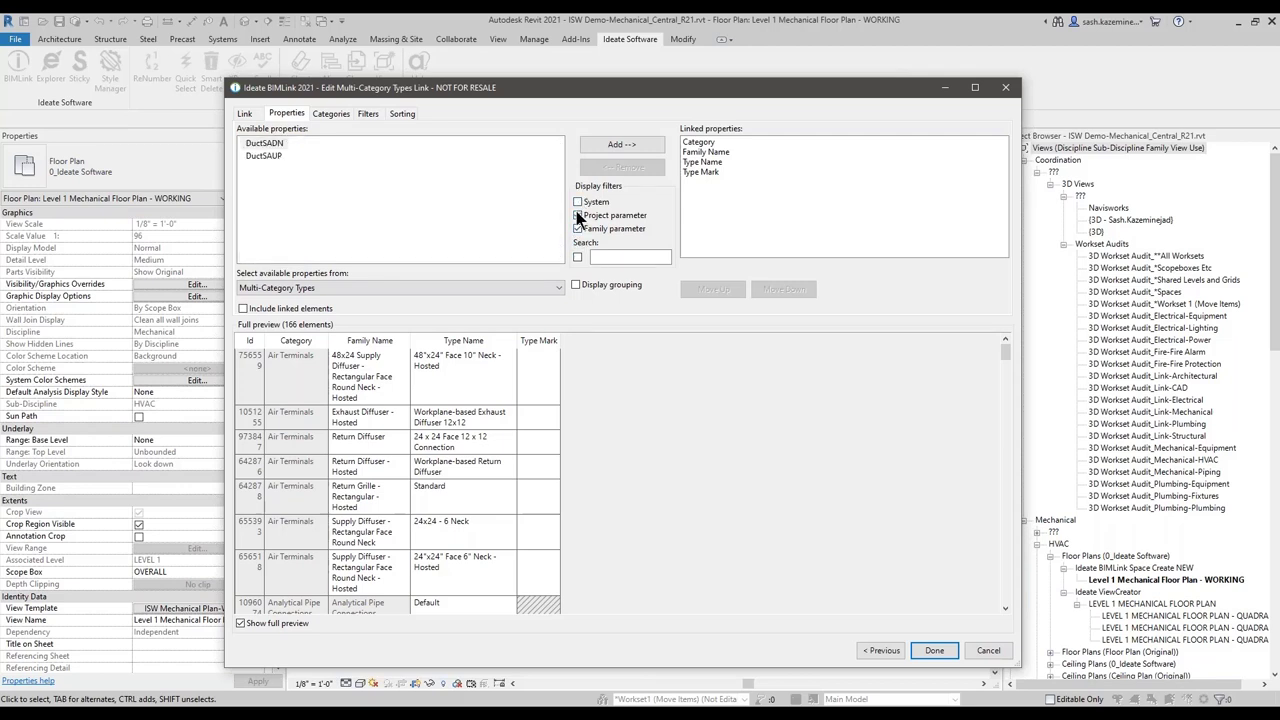
pyautogui.click(577, 201)
pyautogui.click(578, 215)
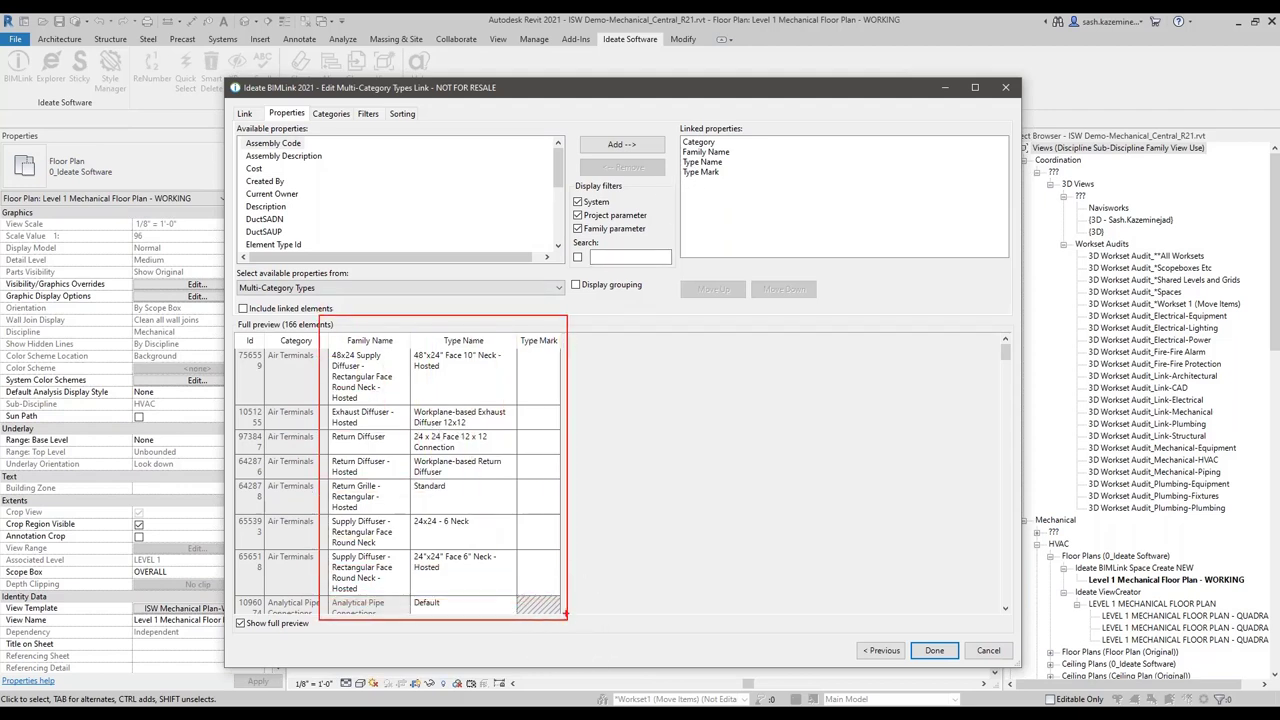
# - Review the 166-row preview table and save the Project_Stds-Rename_Types link
pyautogui.scroll(-1, 397, 417)
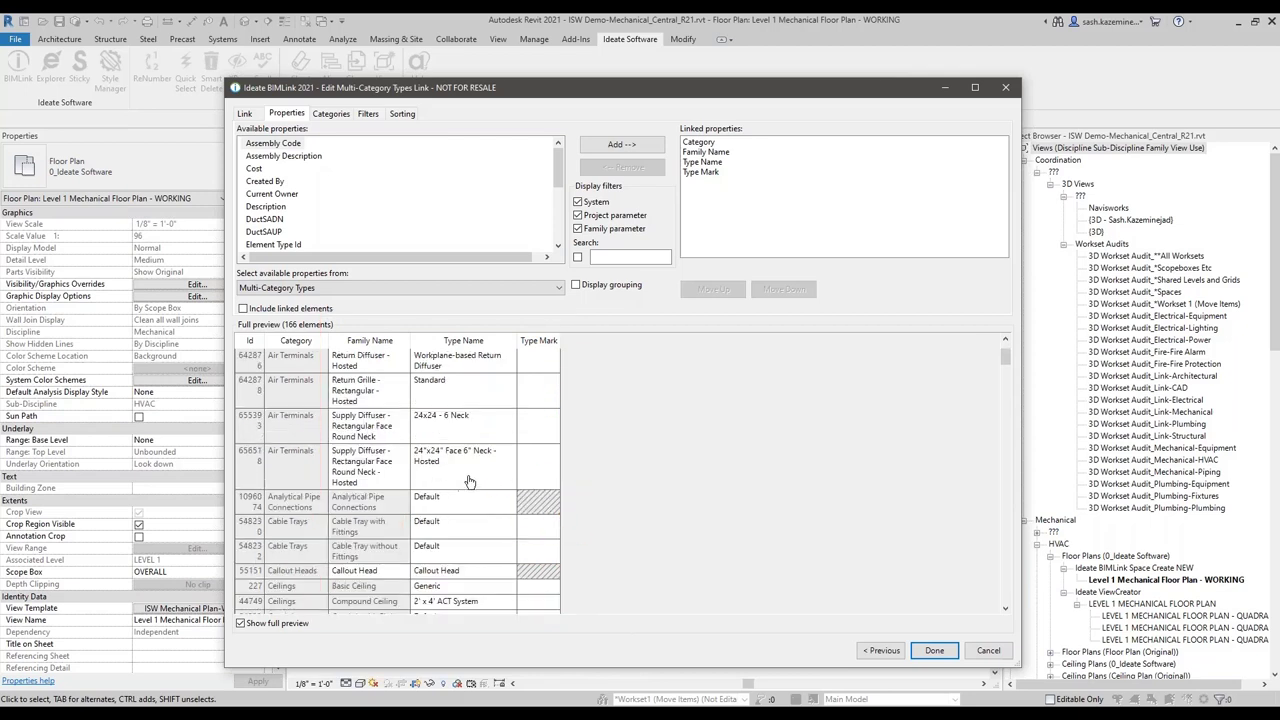
pyautogui.click(362, 505)
pyautogui.scroll(1, 291, 376)
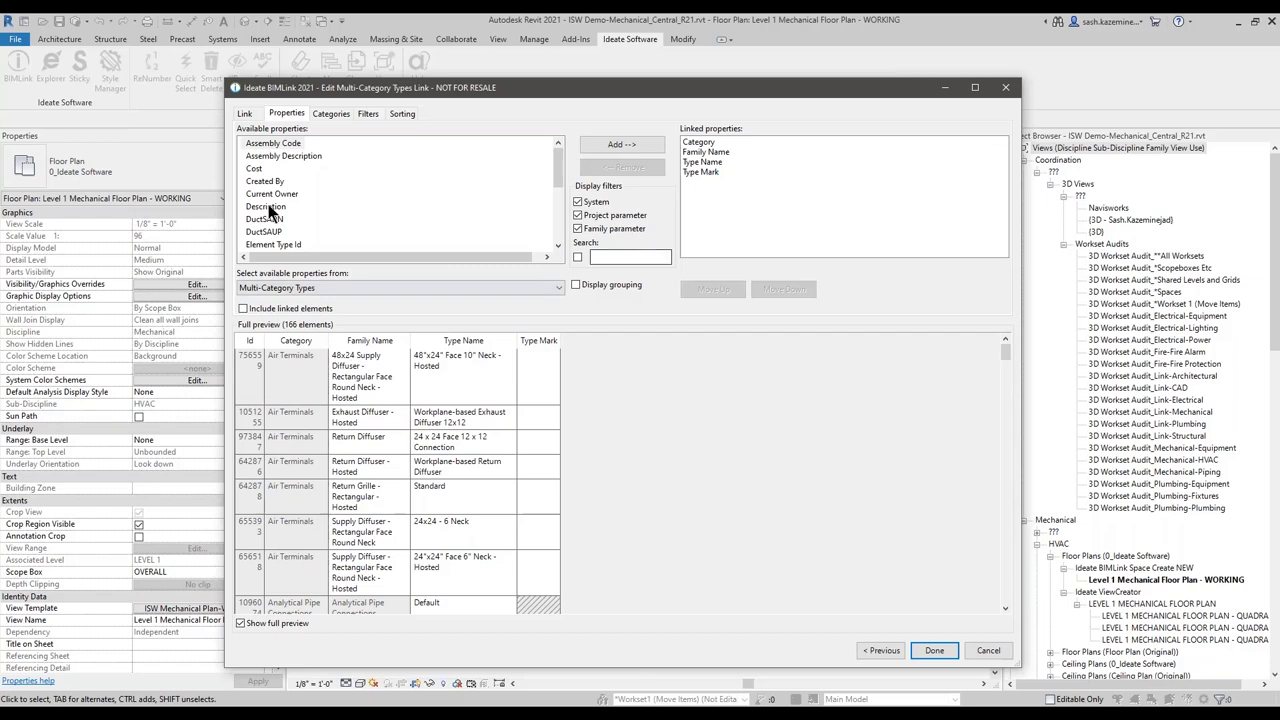
pyautogui.click(935, 651)
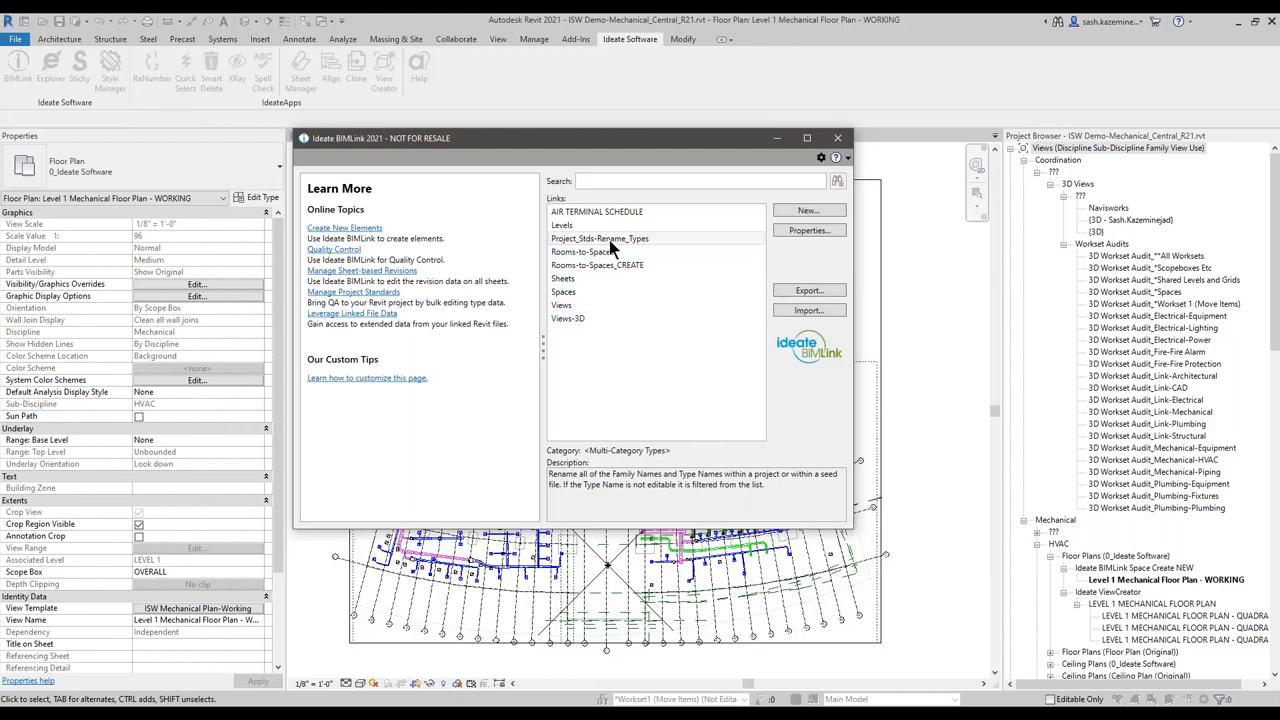
# - Start a new link from Mechanical_Equipment_Types, found by searching 'mech', and continue to its editor
pyautogui.click(808, 213)
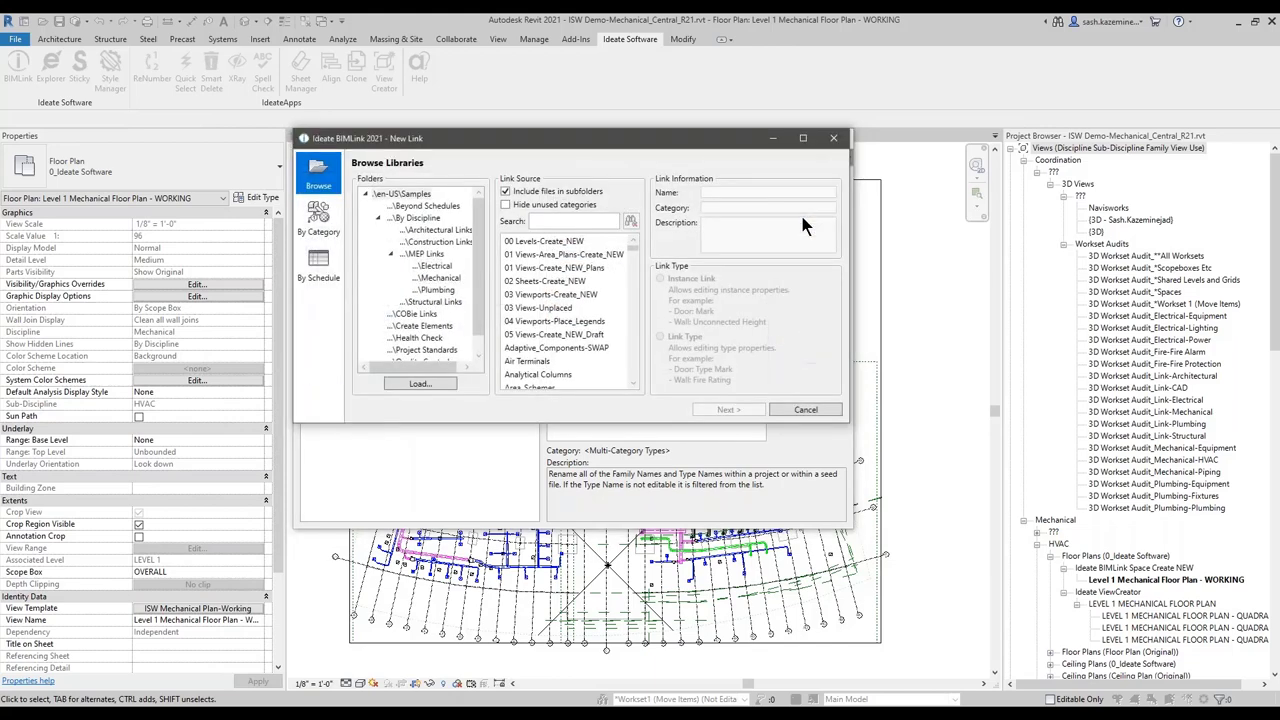
pyautogui.click(553, 216)
pyautogui.write('mech')
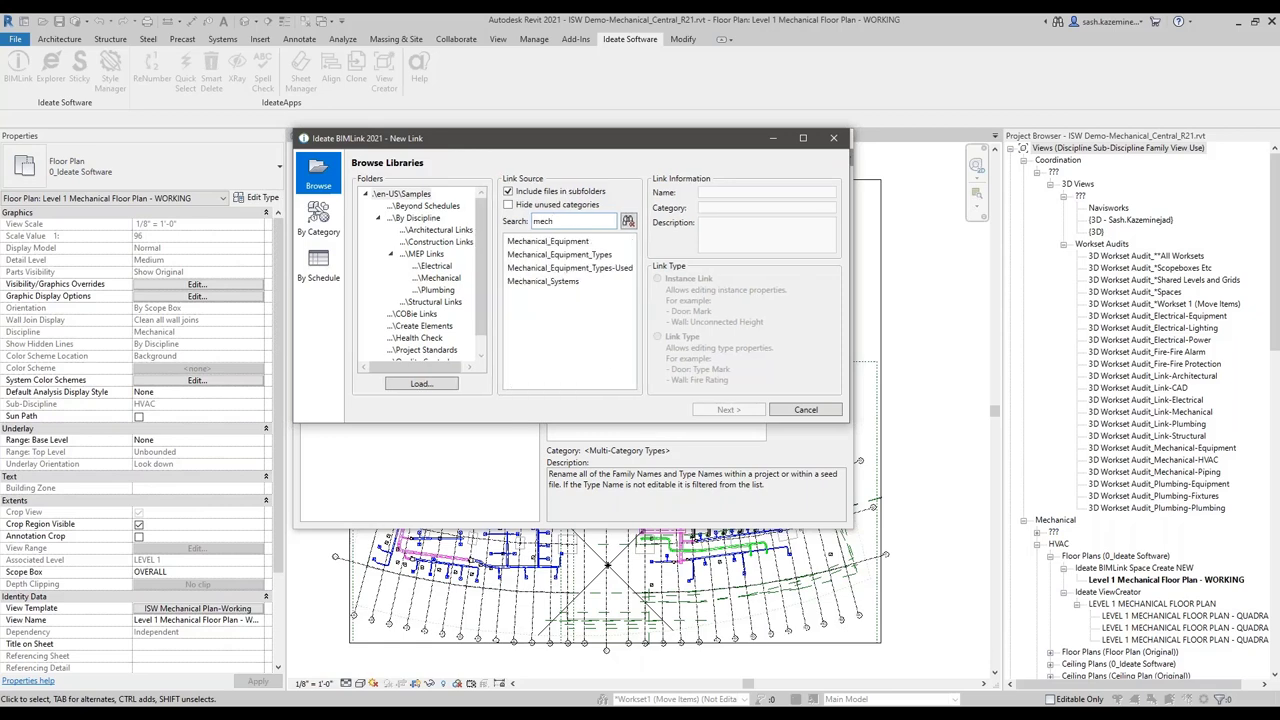
pyautogui.click(554, 256)
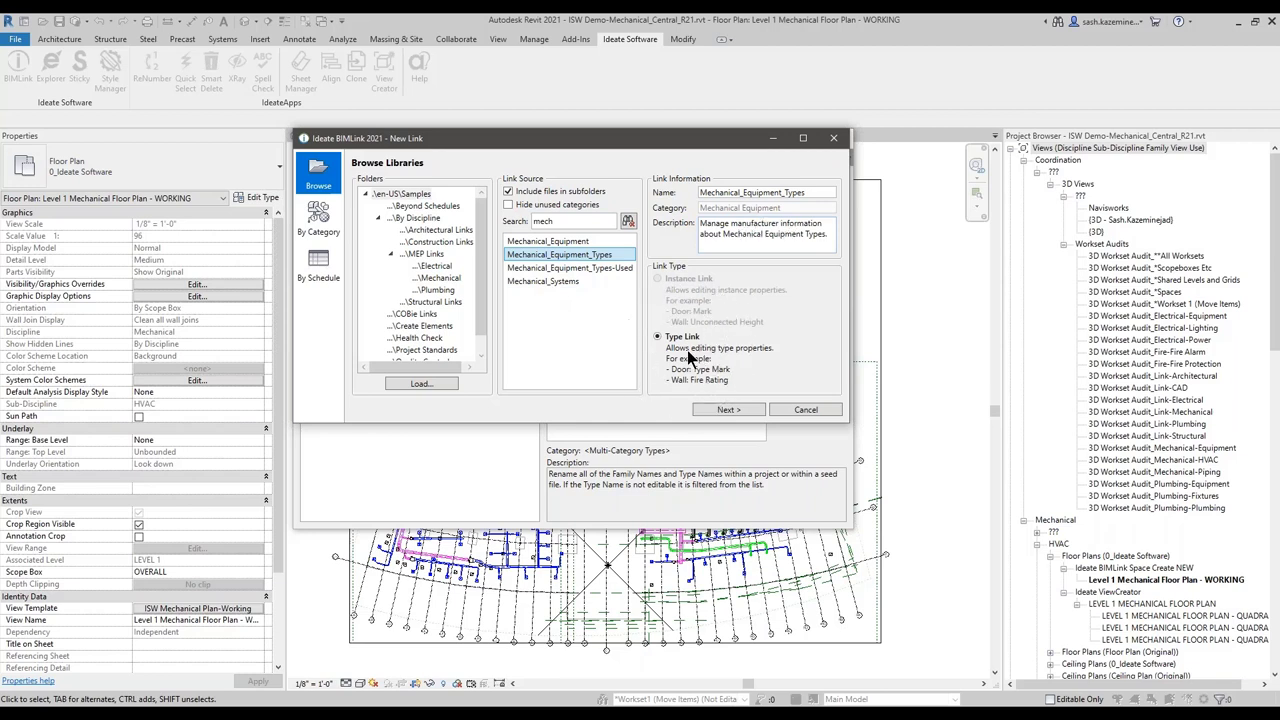
pyautogui.click(728, 409)
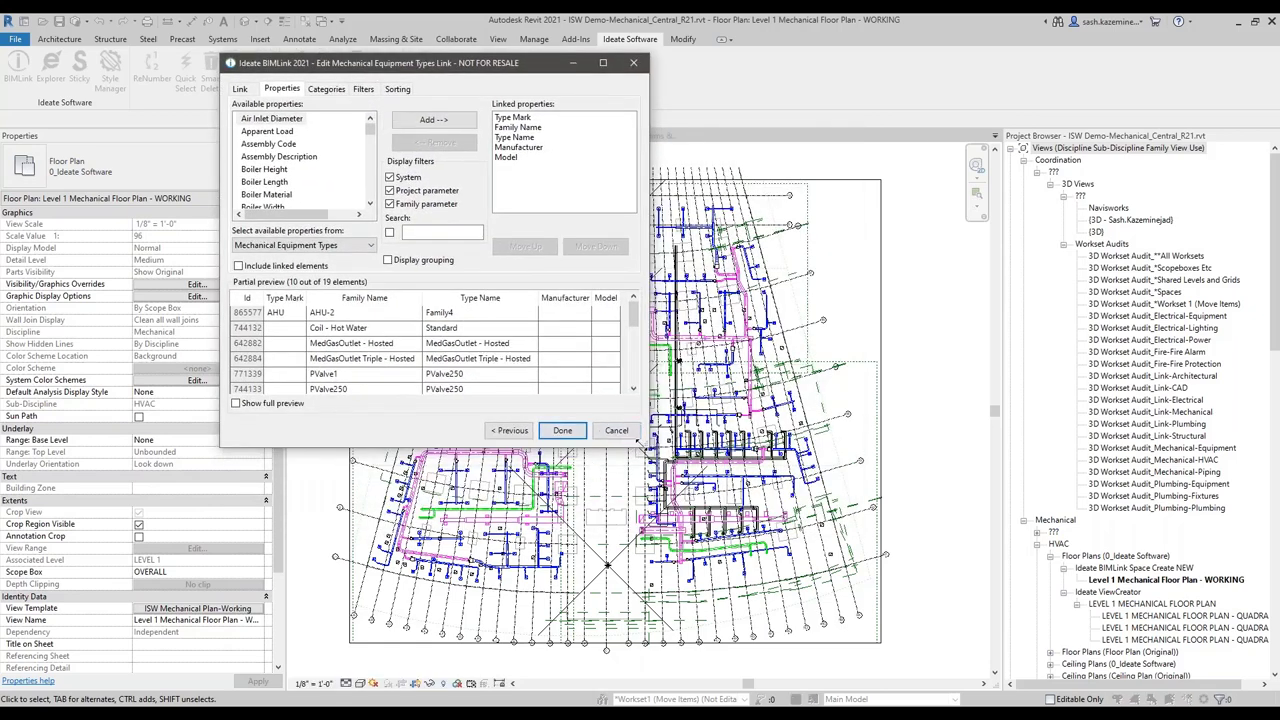
# - Enlarge the editor and preview all 19 mechanical equipment types
pyautogui.moveTo(637, 443); pyautogui.dragTo(881, 594)
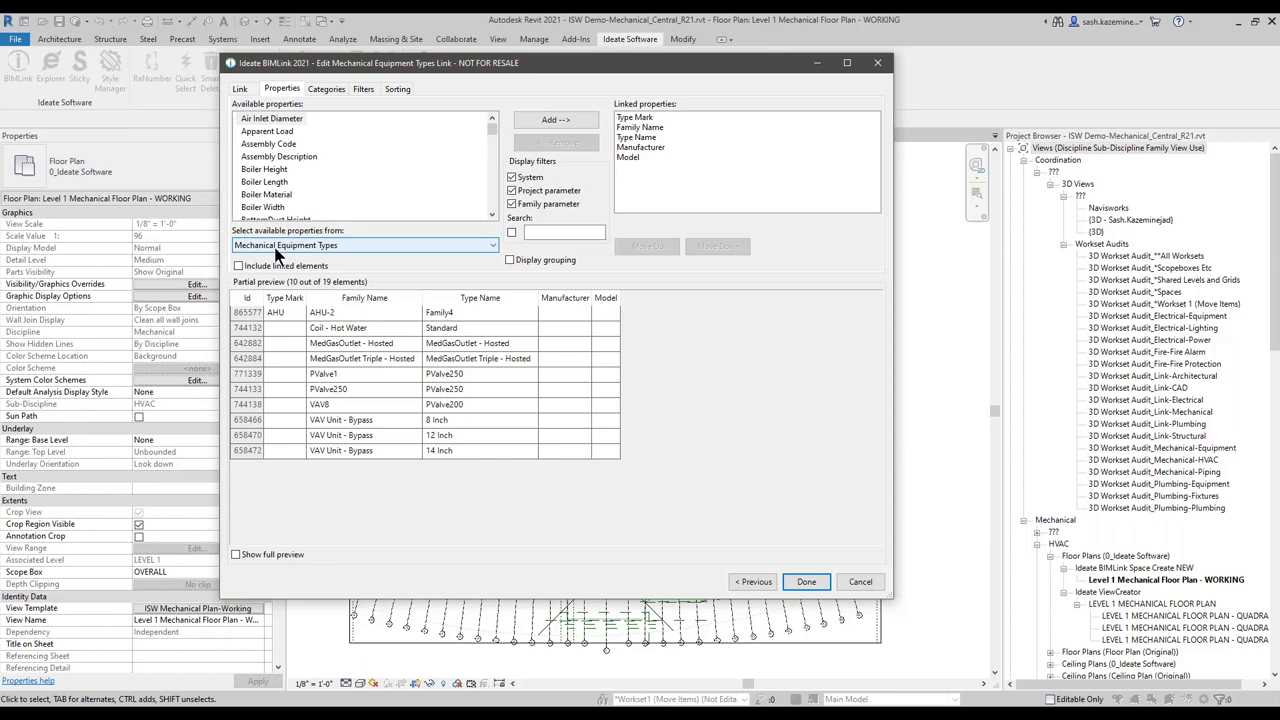
pyautogui.click(254, 550)
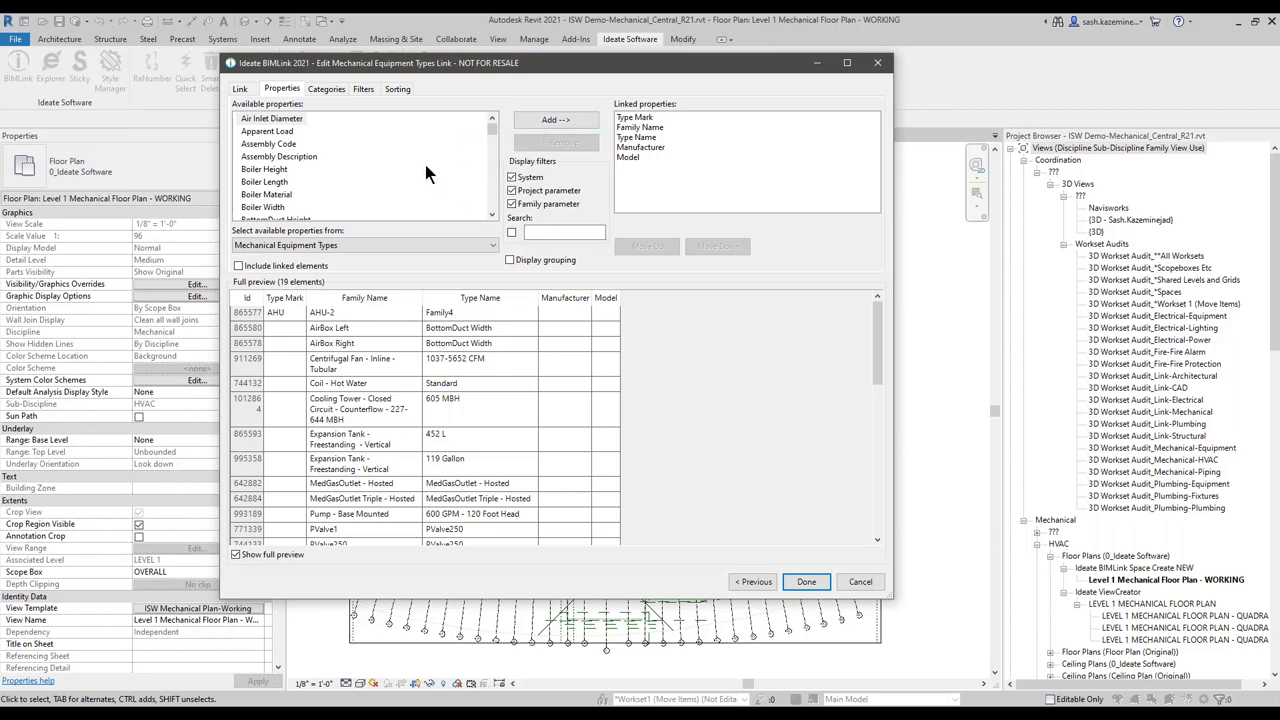
pyautogui.scroll(-3, 486, 138)
pyautogui.scroll(3, 485, 150)
# - Add the Type Comments property to the linked properties and save the link
pyautogui.click(546, 235)
pyautogui.write('commen')
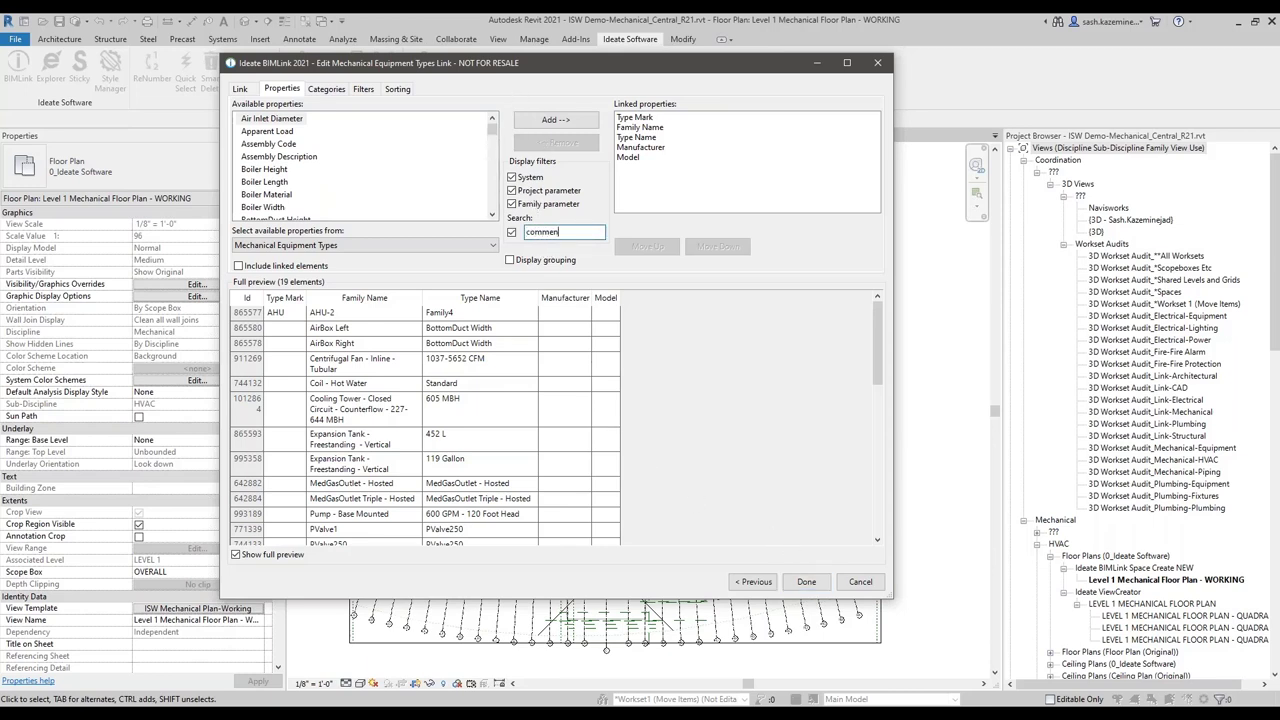
pyautogui.press('BackSpace')
pyautogui.press('BackSpace')
pyautogui.press('BackSpace')
pyautogui.press('BackSpace')
pyautogui.press('BackSpace')
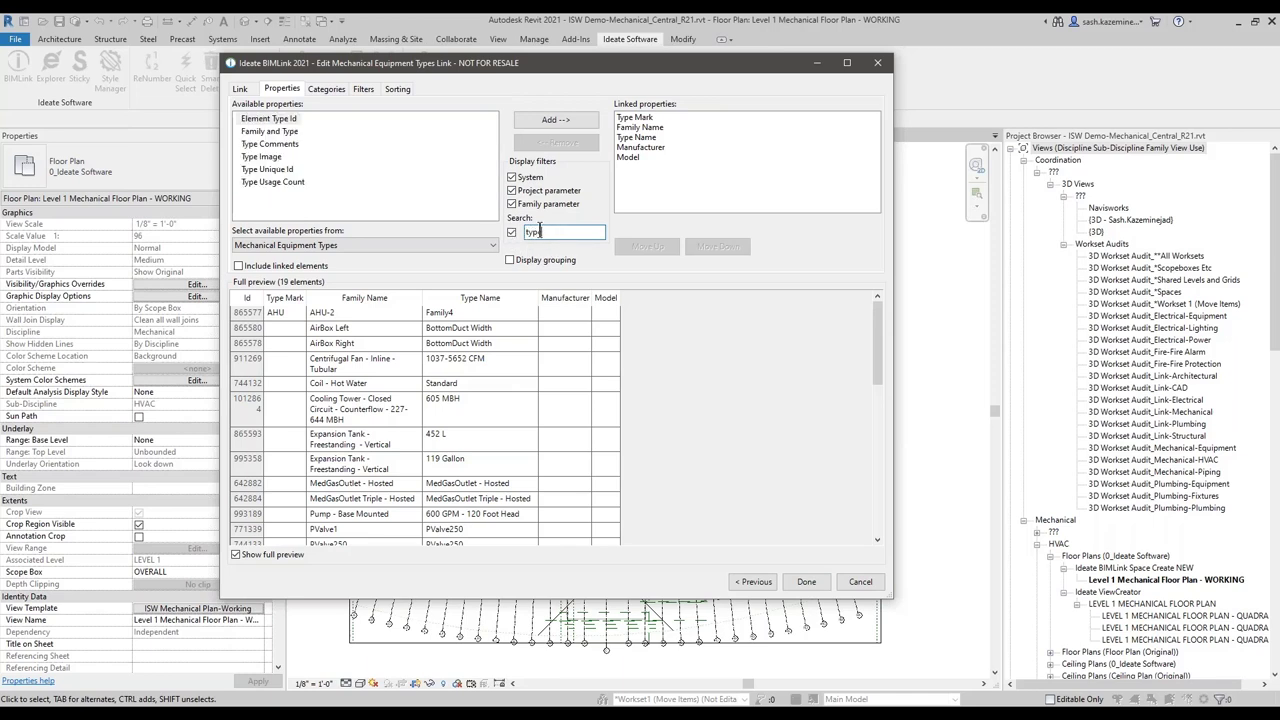
pyautogui.click(265, 144)
pyautogui.keyDown('shift'); pyautogui.click(267, 169); pyautogui.keyUp('shift')
pyautogui.click(556, 120)
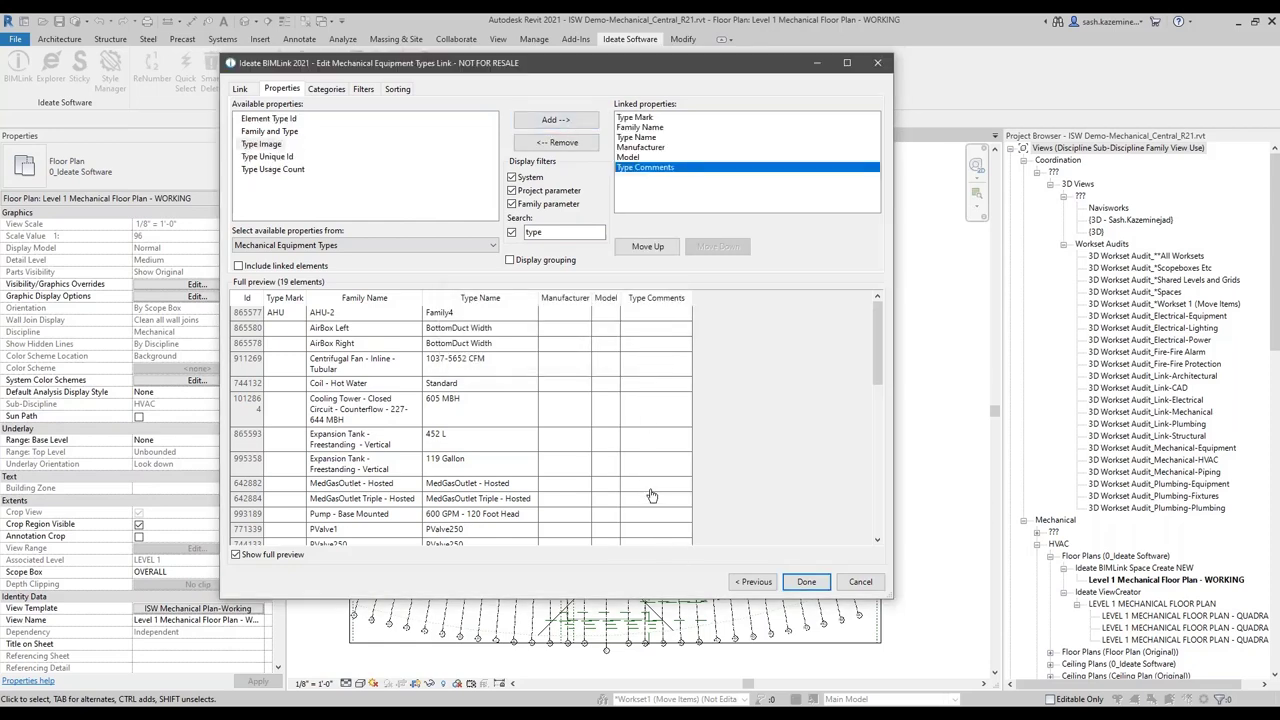
pyautogui.click(806, 581)
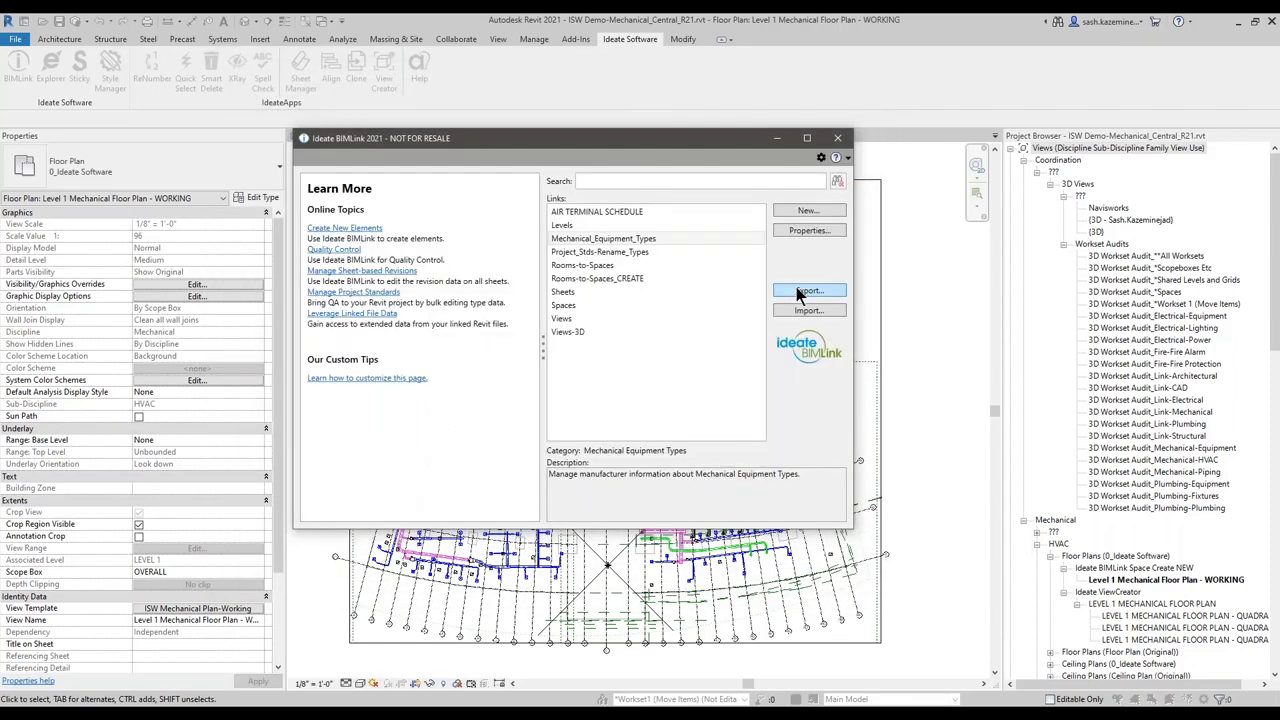
# - Export Mechanical_Equipment_Types.xlsx to D:\_Live Demo Working Folder\_ISW Presentations\_Webinars and open it in Excel
pyautogui.click(806, 290)
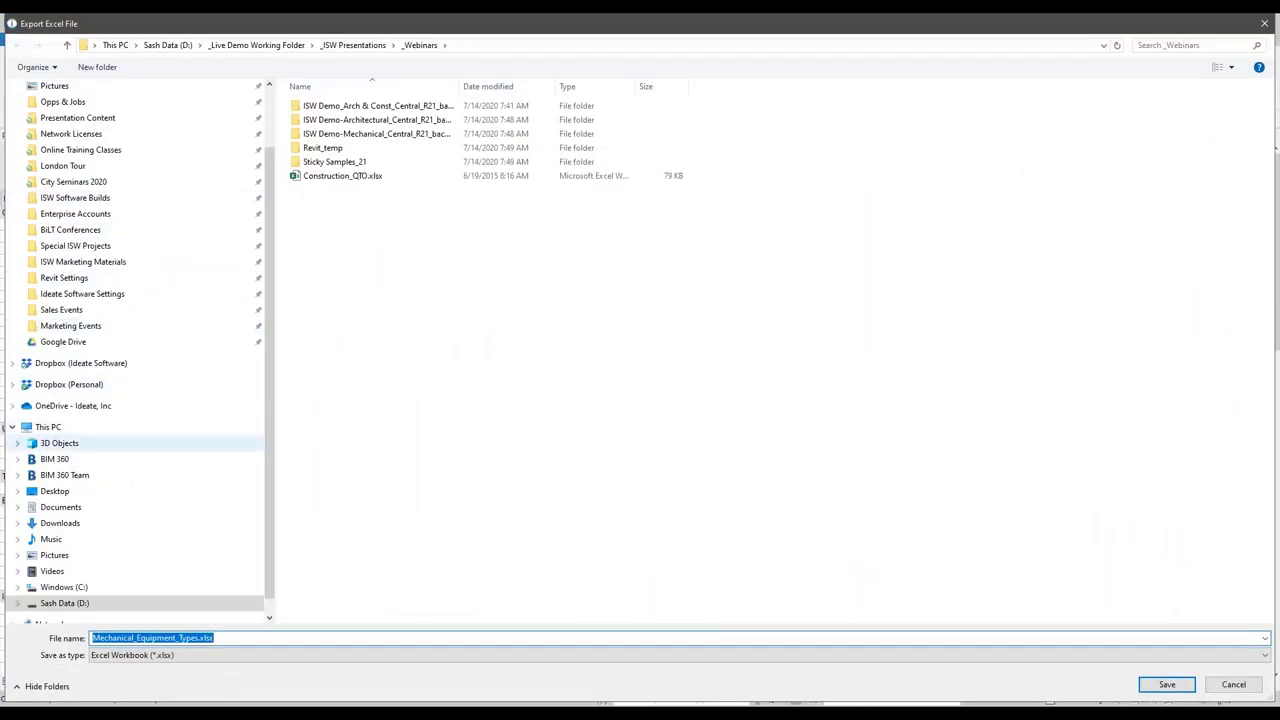
pyautogui.click(62, 603)
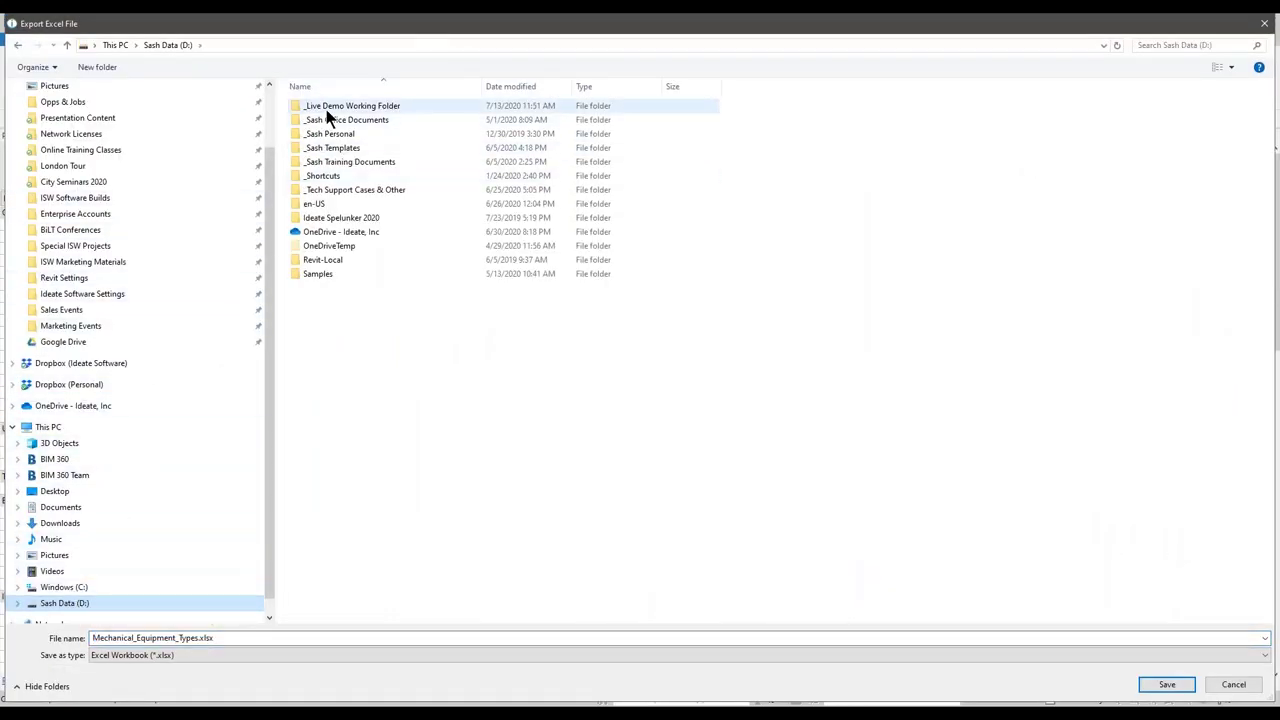
pyautogui.doubleClick(326, 108)
pyautogui.doubleClick(324, 121)
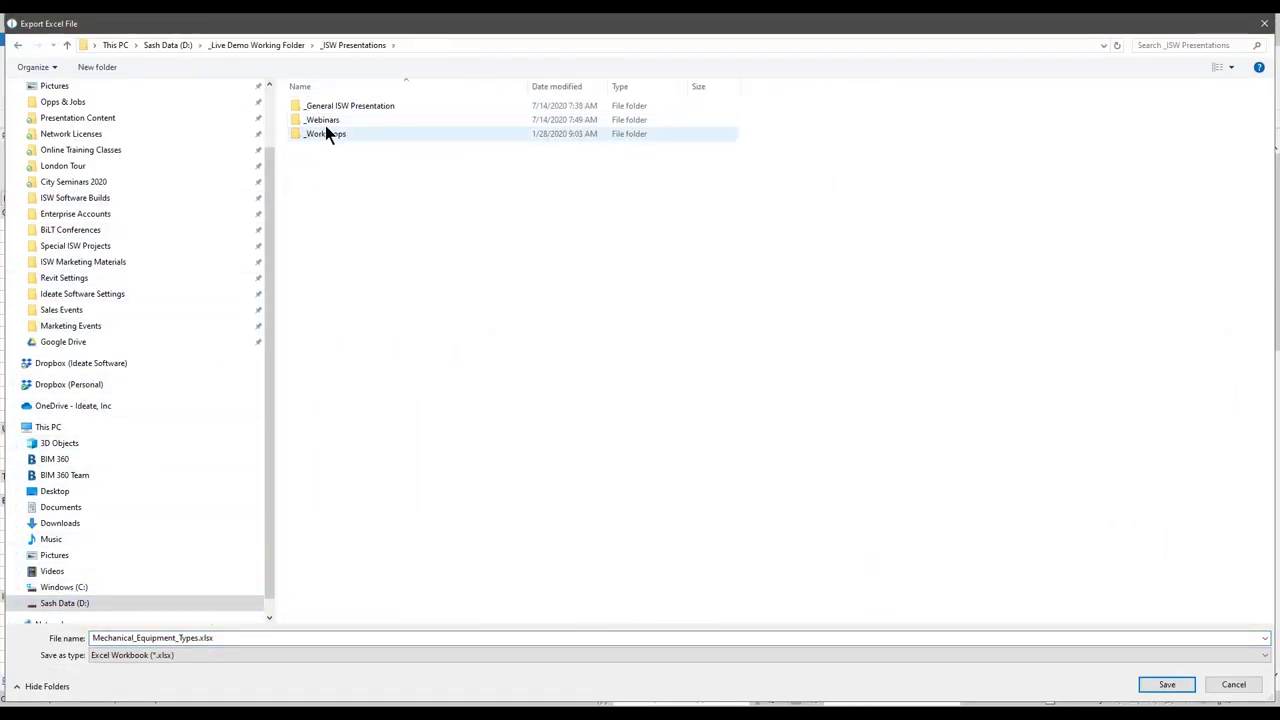
pyautogui.doubleClick(325, 122)
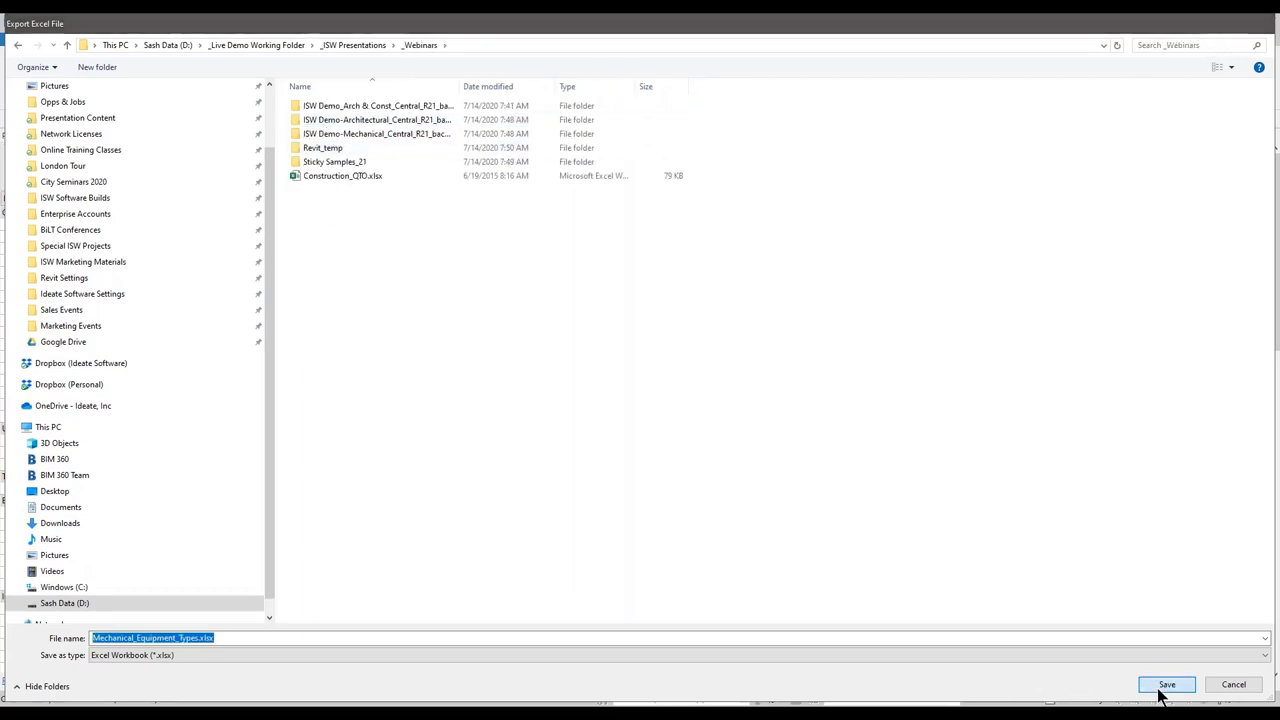
pyautogui.click(1165, 686)
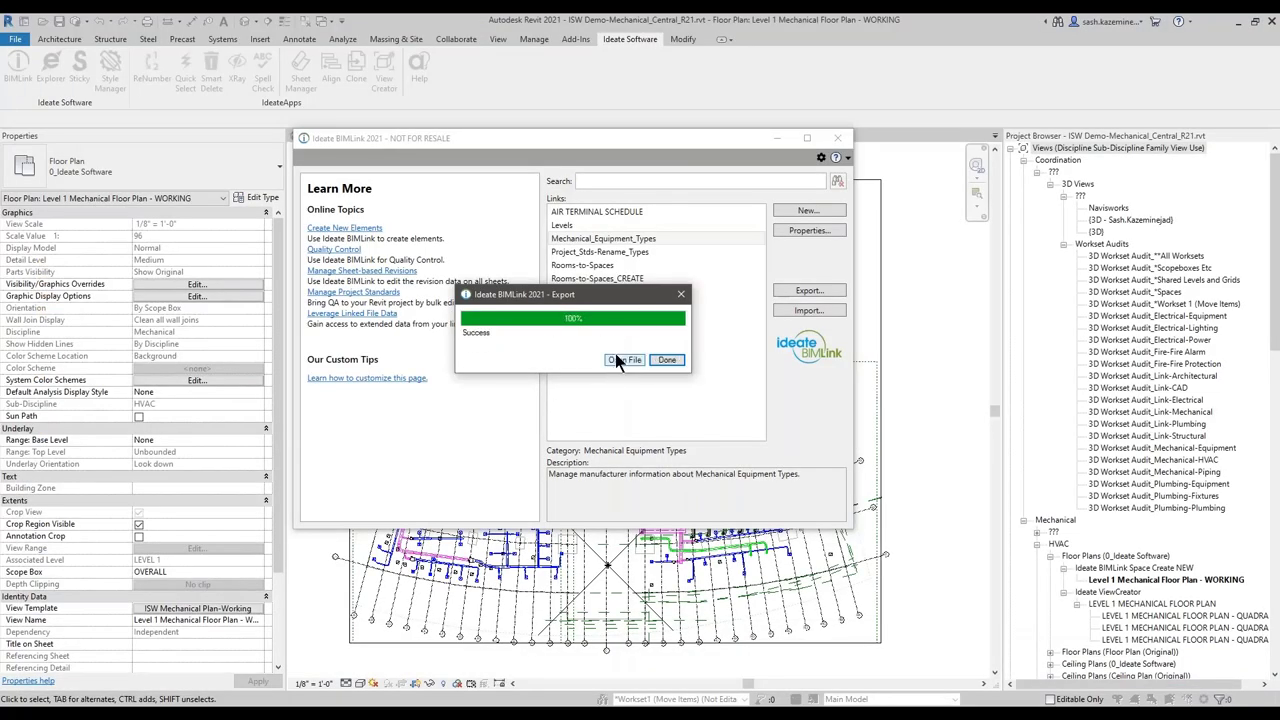
pyautogui.click(618, 359)
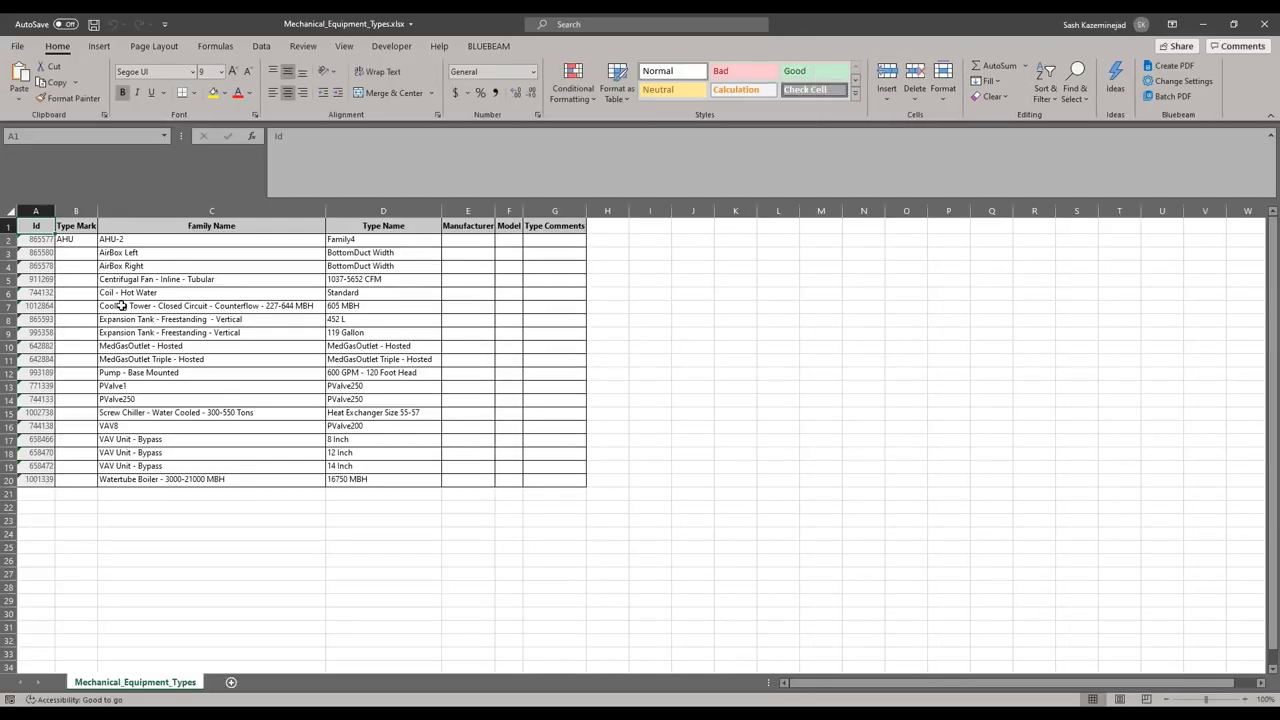
# - Number the Type Marks ME-1 through ME-19 down column B
pyautogui.click(67, 241)
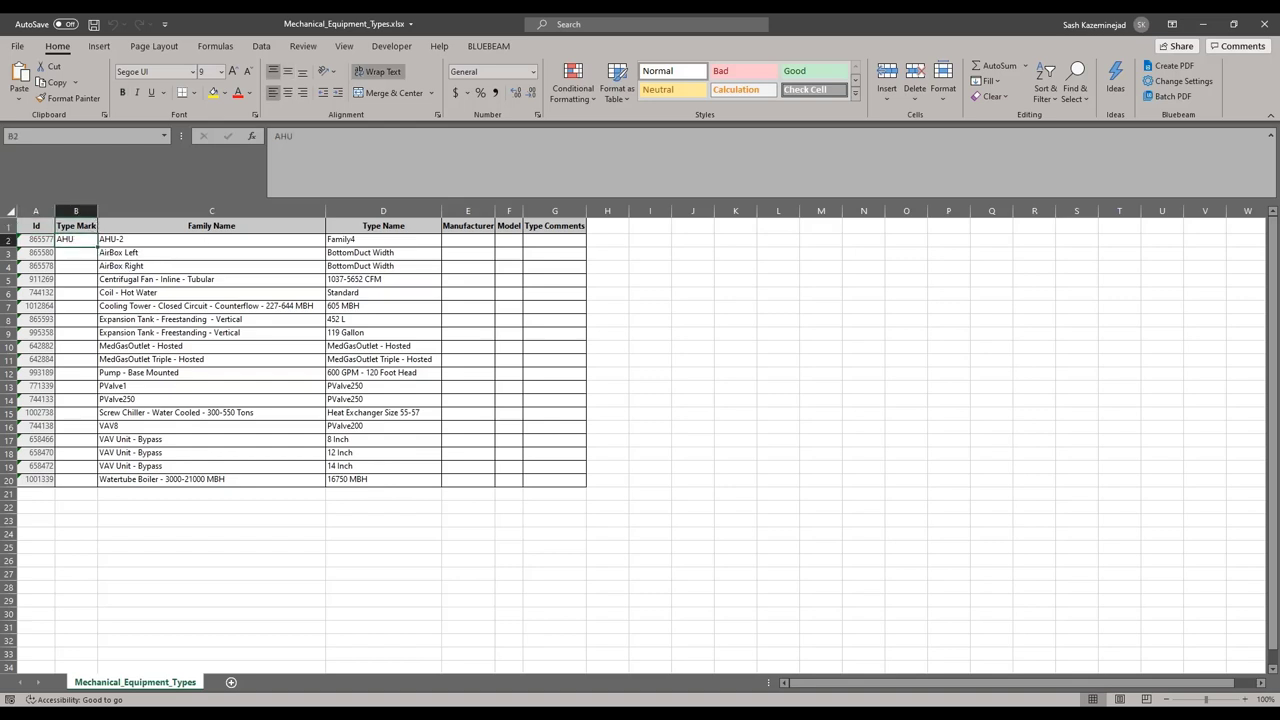
pyautogui.write('ME')
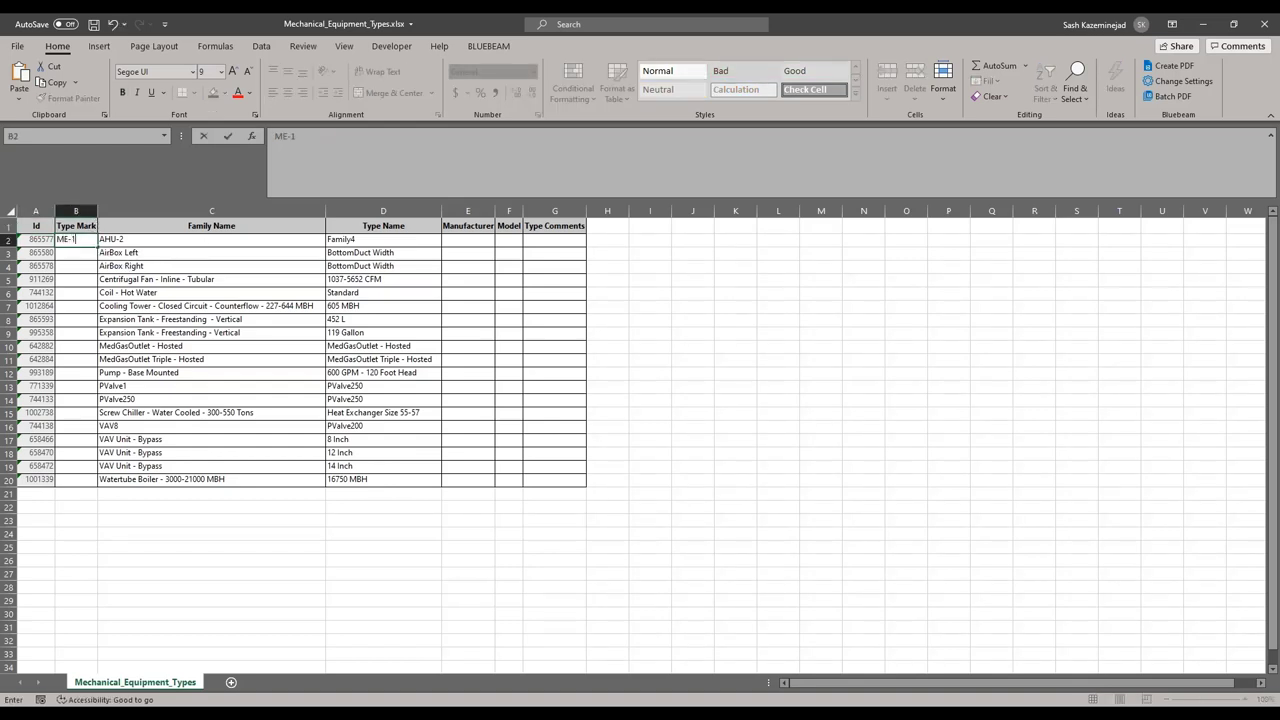
pyautogui.write('-1')
pyautogui.press('Return')
pyautogui.press('Up')
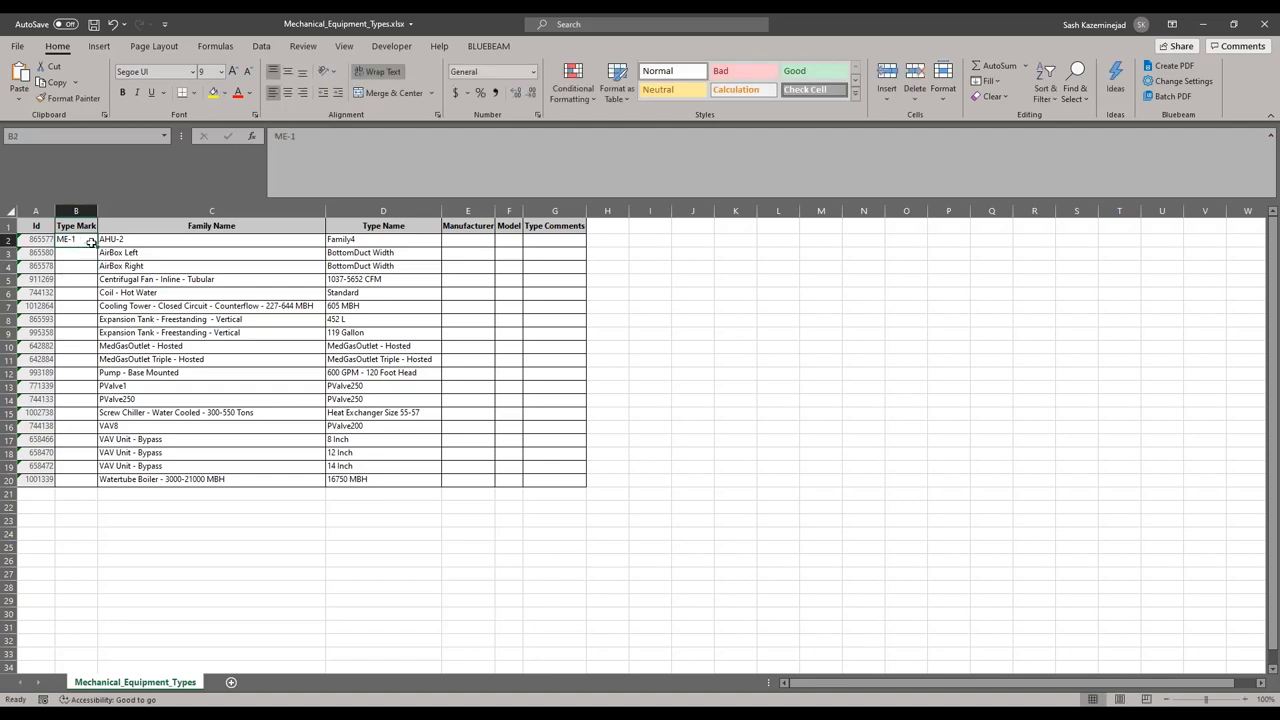
pyautogui.moveTo(98, 246); pyautogui.dragTo(108, 483)
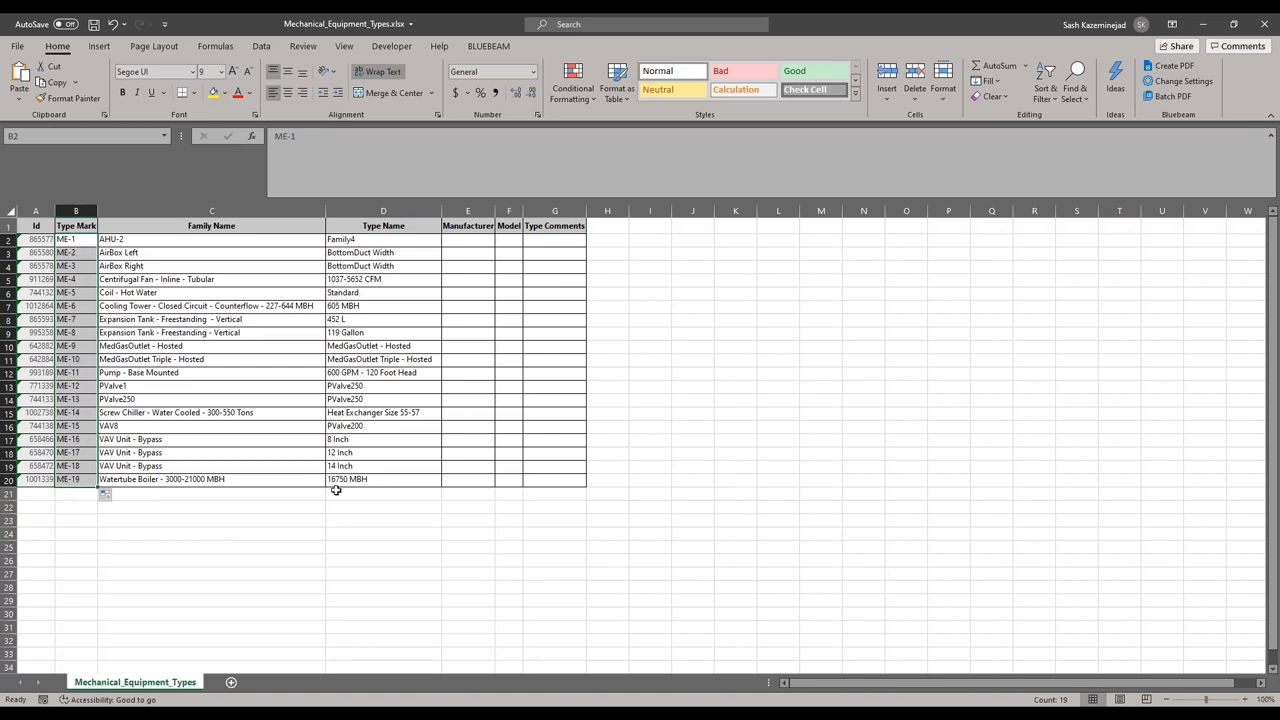
# - Fill the Manufacturer column with MECHco for all 19 rows and widen the Manufacturer and Model columns
pyautogui.doubleClick(498, 208)
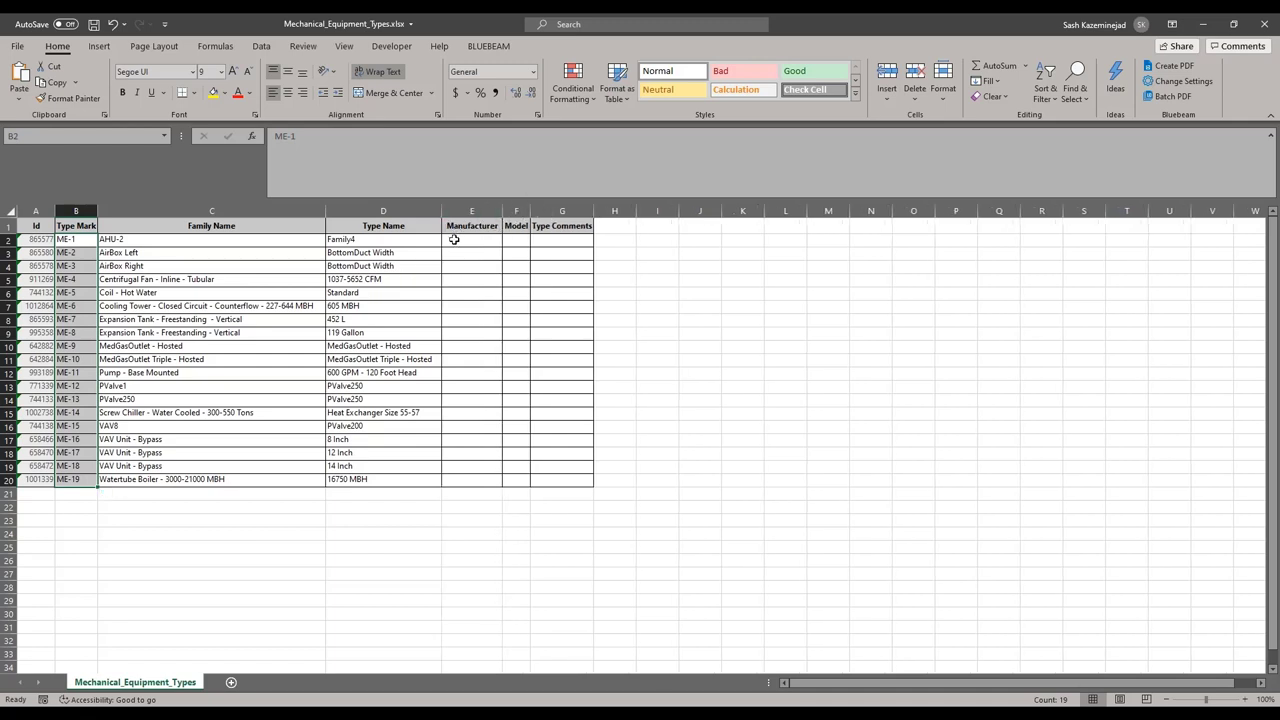
pyautogui.click(455, 240)
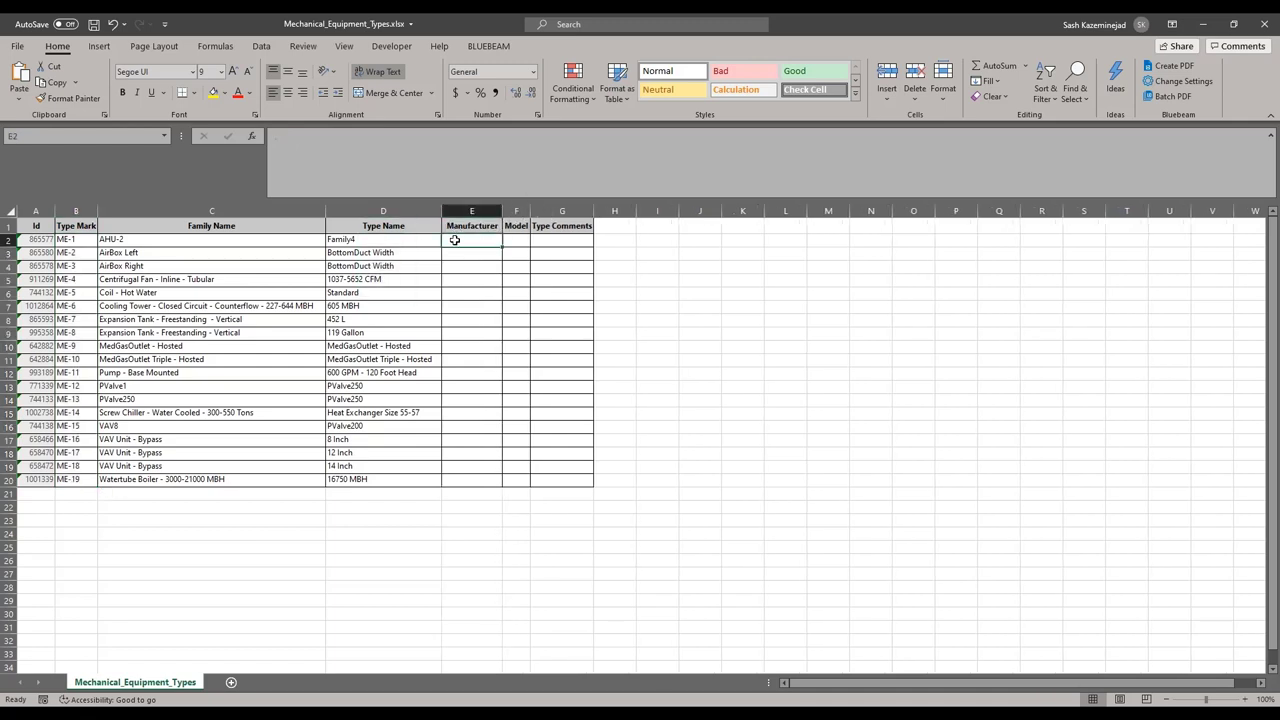
pyautogui.write('MECHco')
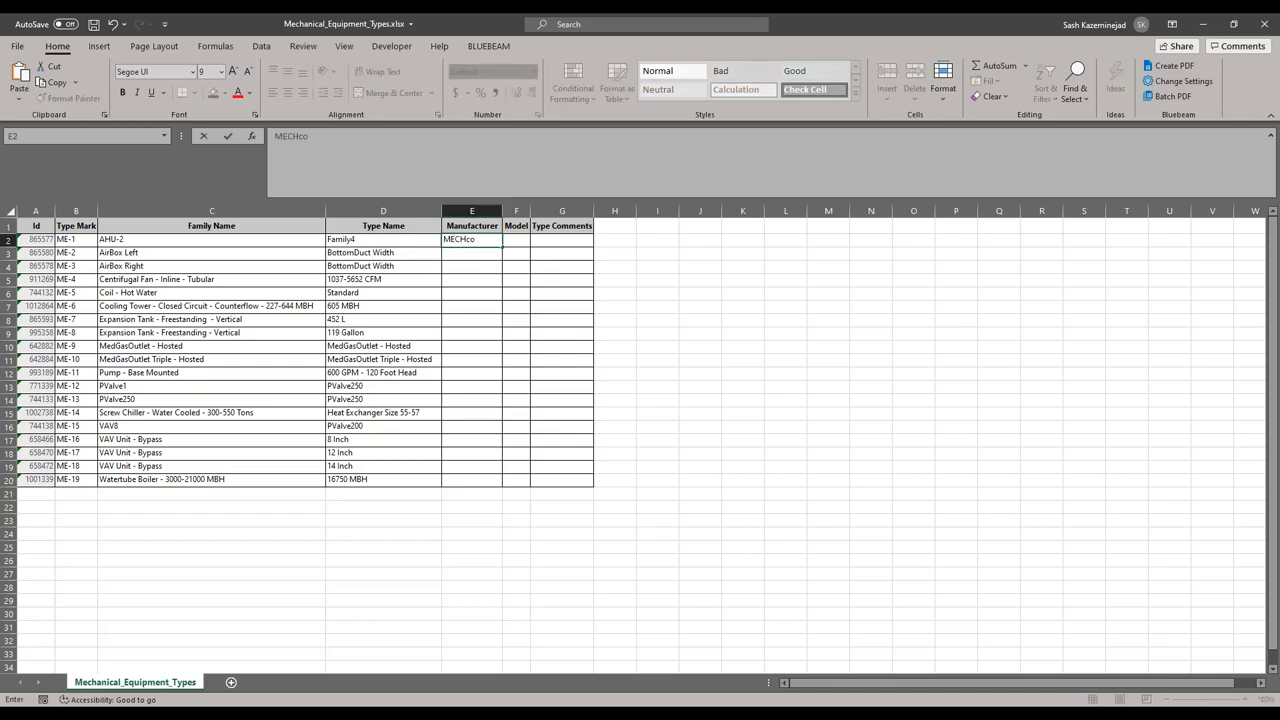
pyautogui.click(541, 211)
pyautogui.click(471, 240)
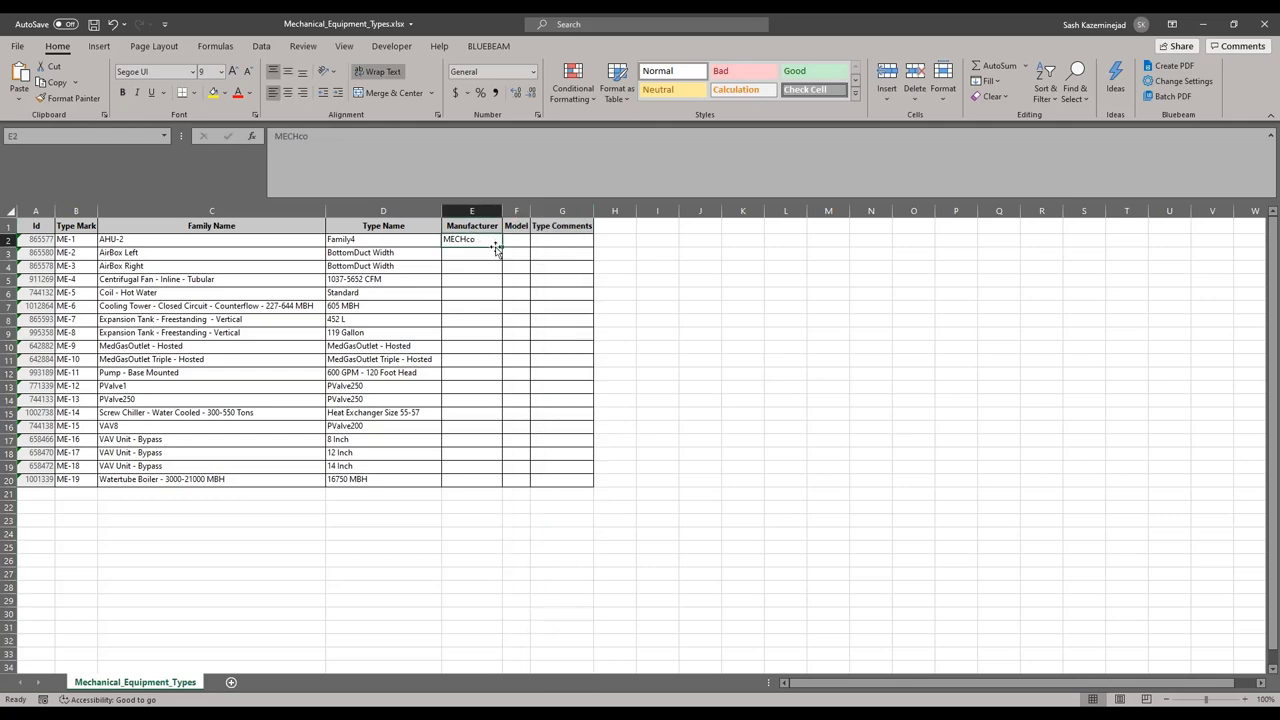
pyautogui.moveTo(502, 247); pyautogui.dragTo(488, 478)
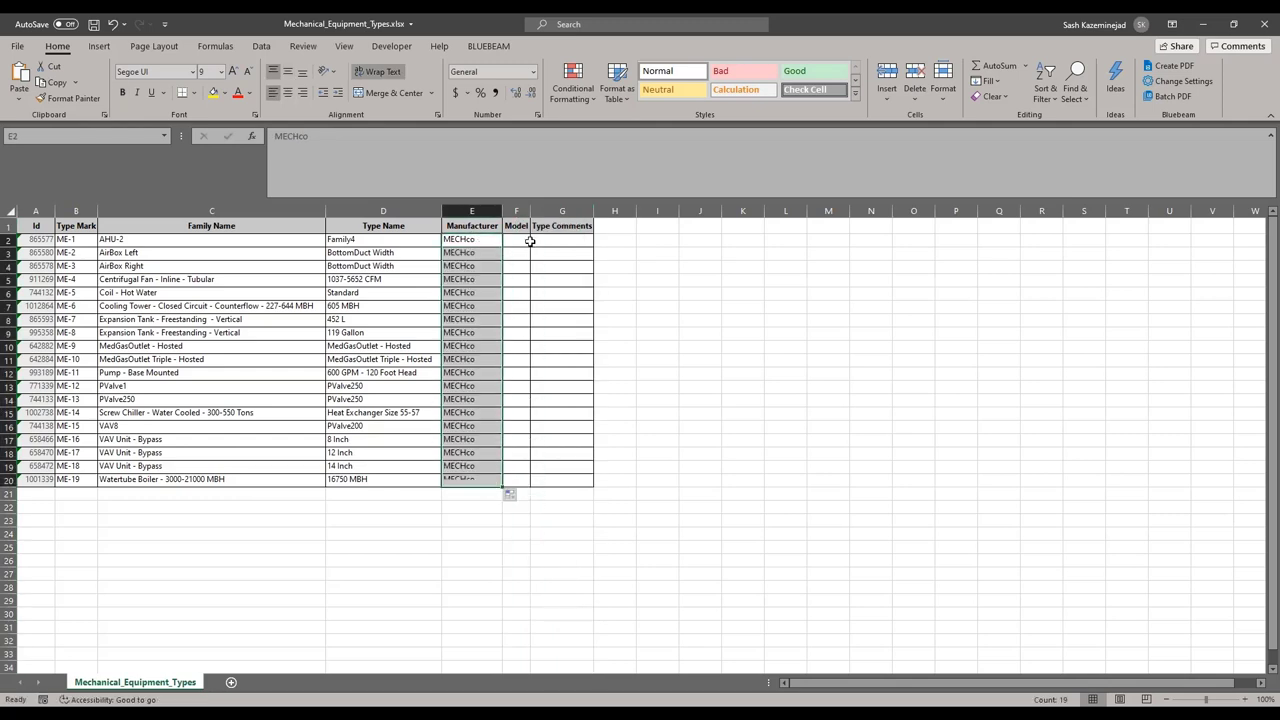
pyautogui.moveTo(530, 212); pyautogui.dragTo(610, 212)
# - Fill the Model column F2:F20 with the placeholder <Enter Model Info>
pyautogui.click(575, 241)
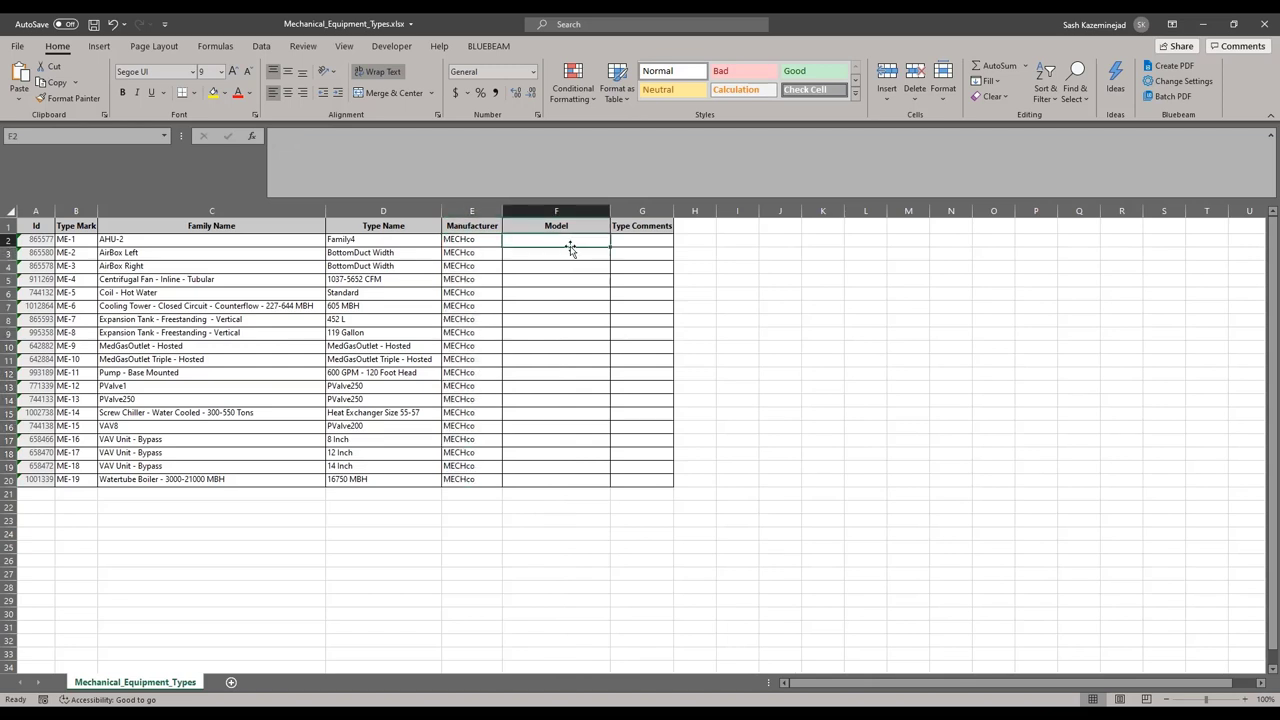
pyautogui.write('<')
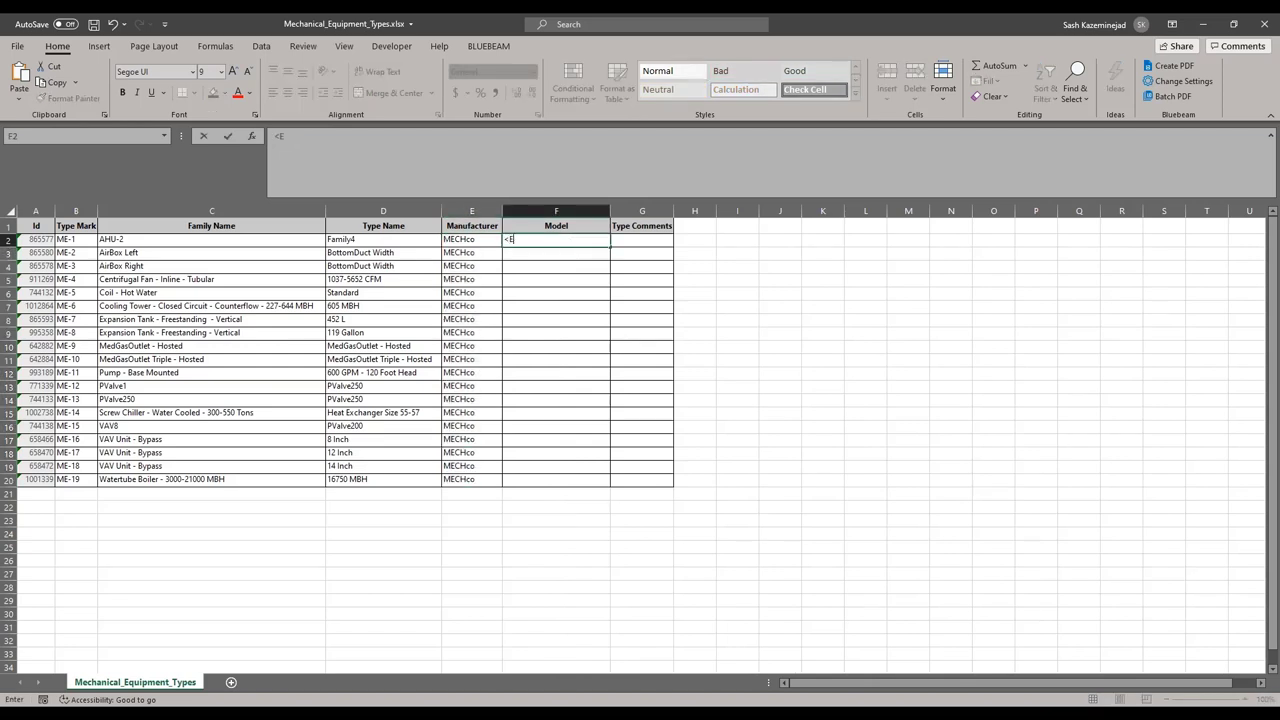
pyautogui.write('Enter Model Info>')
pyautogui.click(591, 292)
pyautogui.click(563, 240)
pyautogui.moveTo(610, 246); pyautogui.dragTo(611, 486)
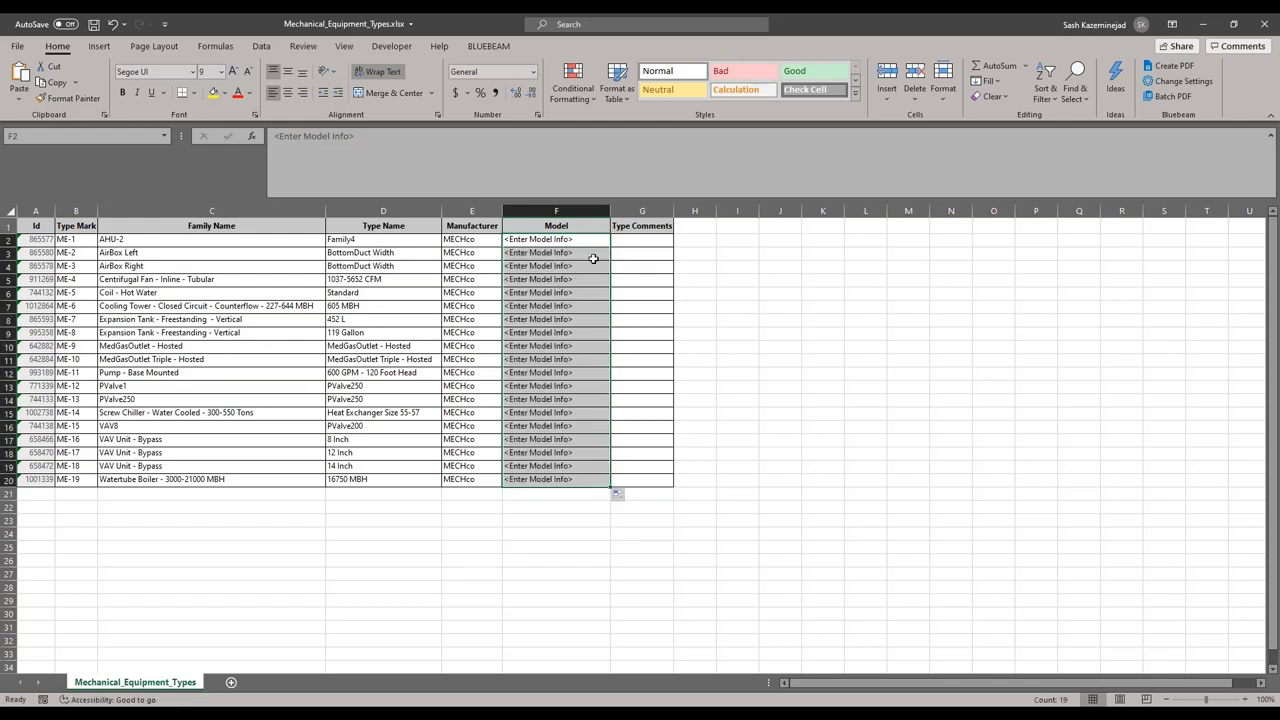
# - Widen column G, enter Type Comments AIR HANDLER UNIT in G2 and AIR BOX in G3:G4, and widen column H
pyautogui.moveTo(673, 210); pyautogui.dragTo(710, 210)
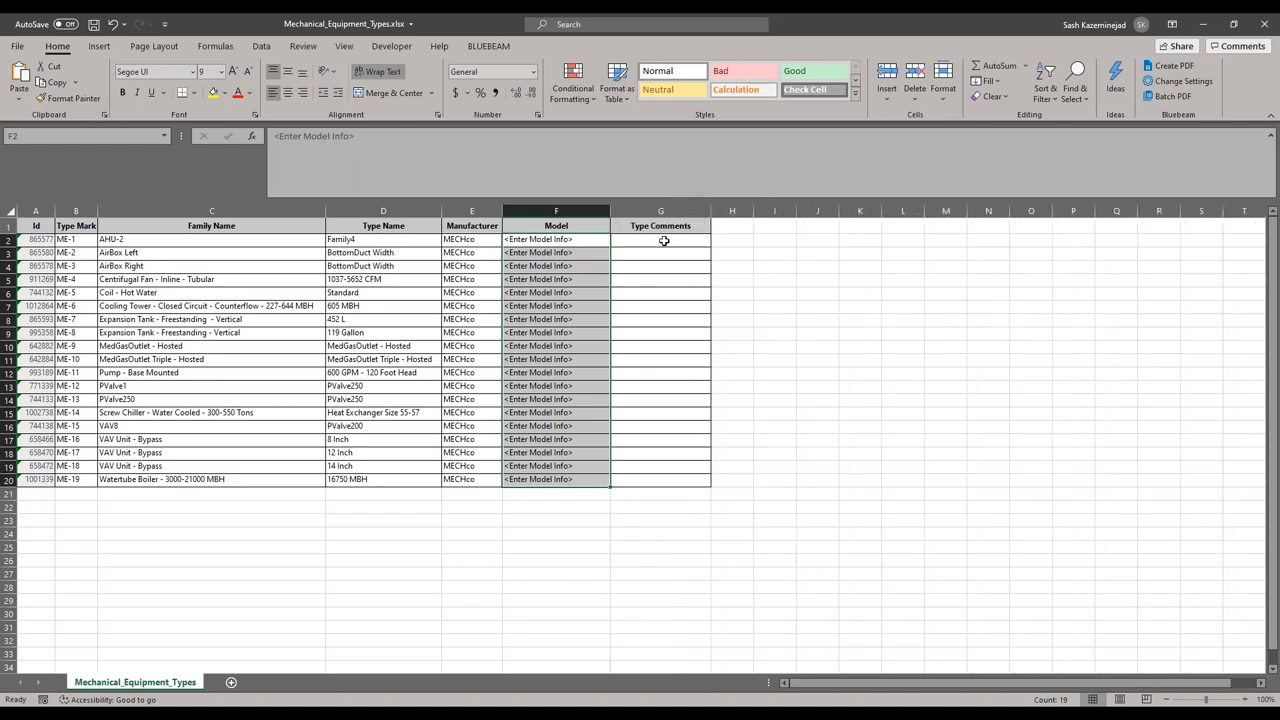
pyautogui.click(664, 241)
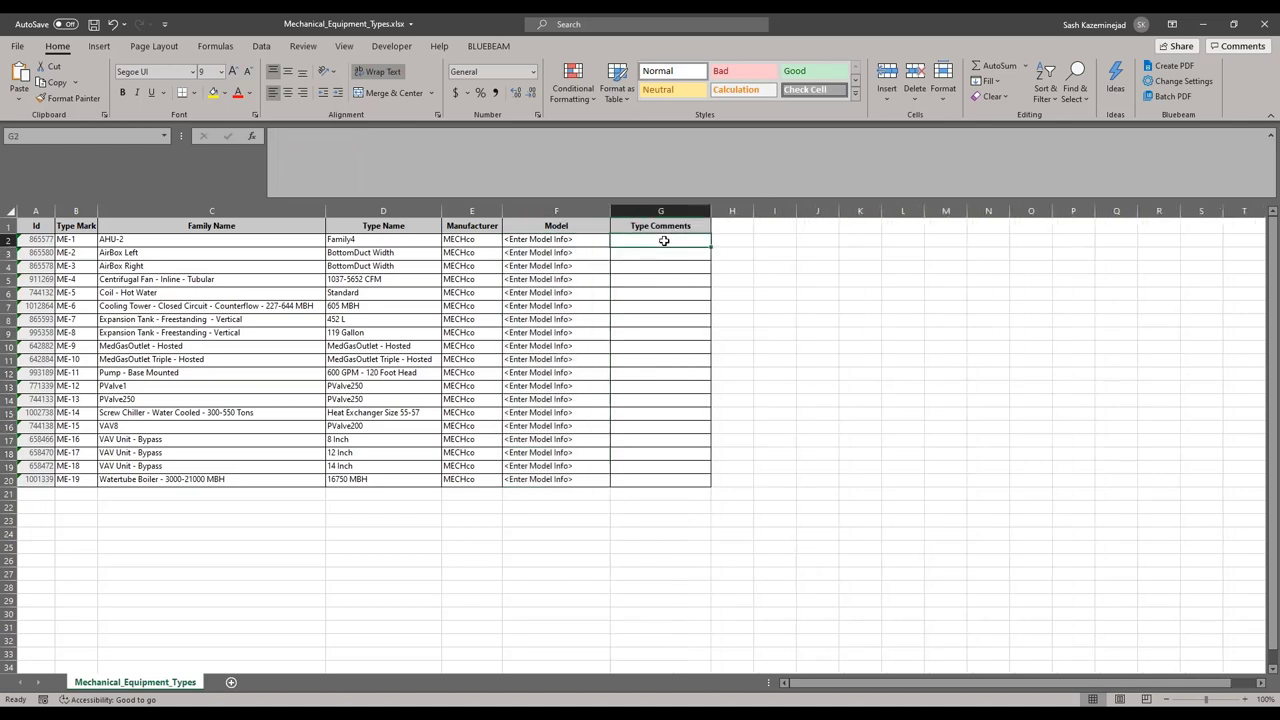
pyautogui.write('AIR HANDLER UNIT')
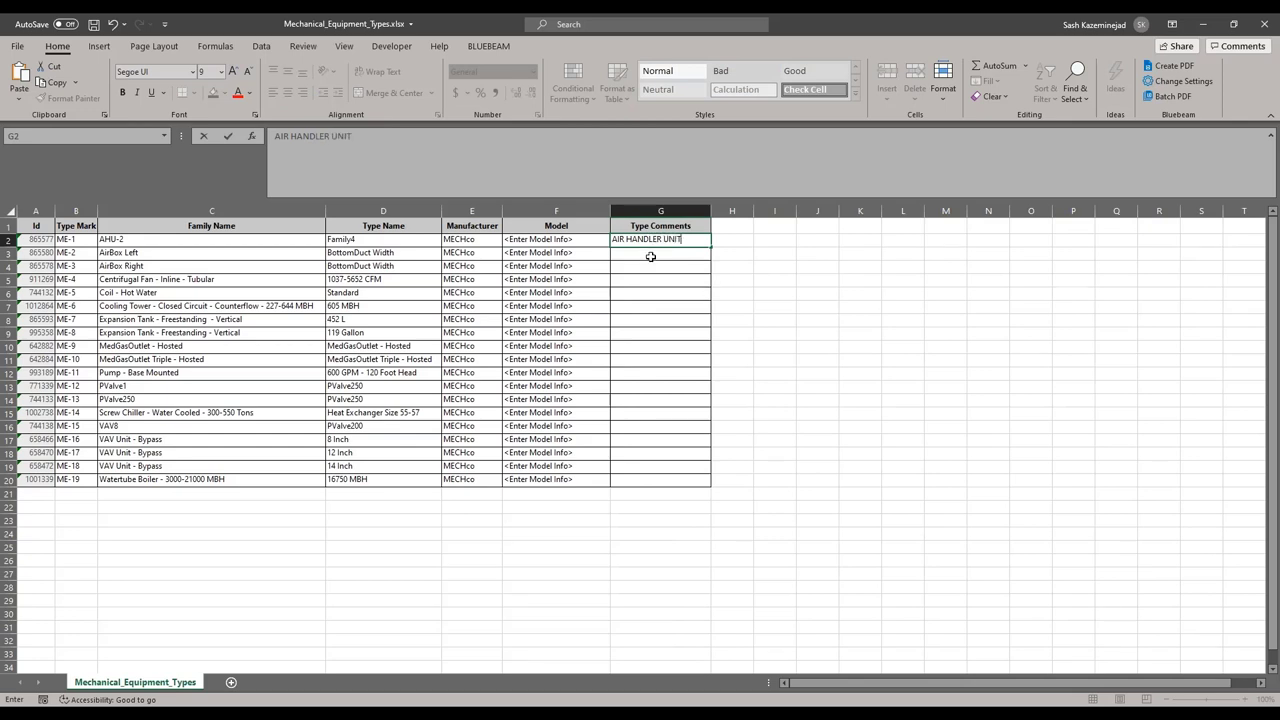
pyautogui.click(652, 254)
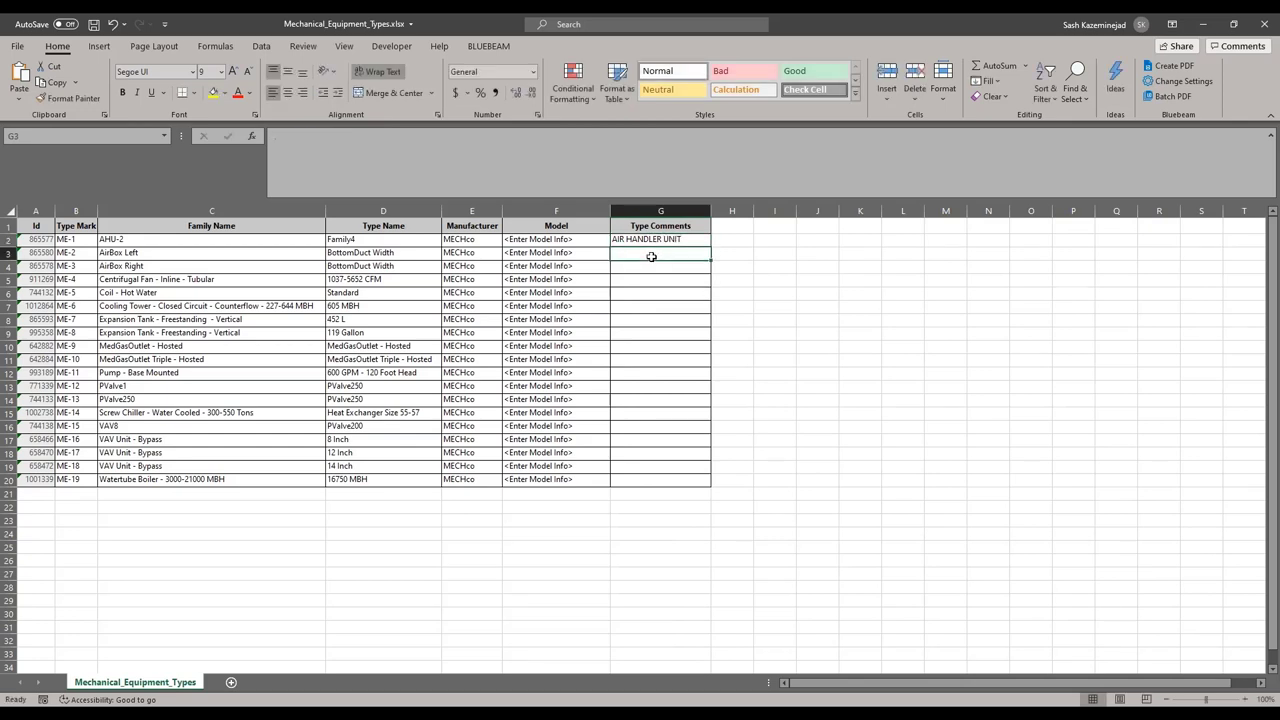
pyautogui.write('AIR BOX')
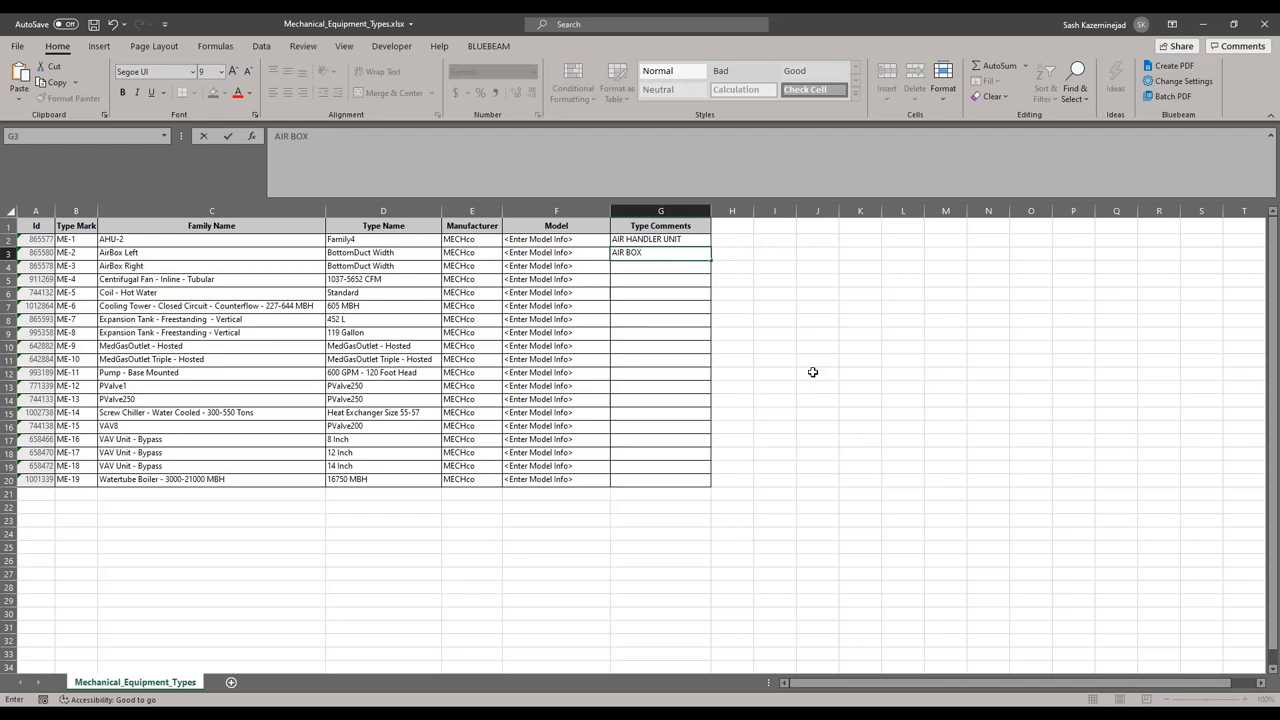
pyautogui.click(672, 265)
pyautogui.moveTo(677, 251); pyautogui.dragTo(709, 272)
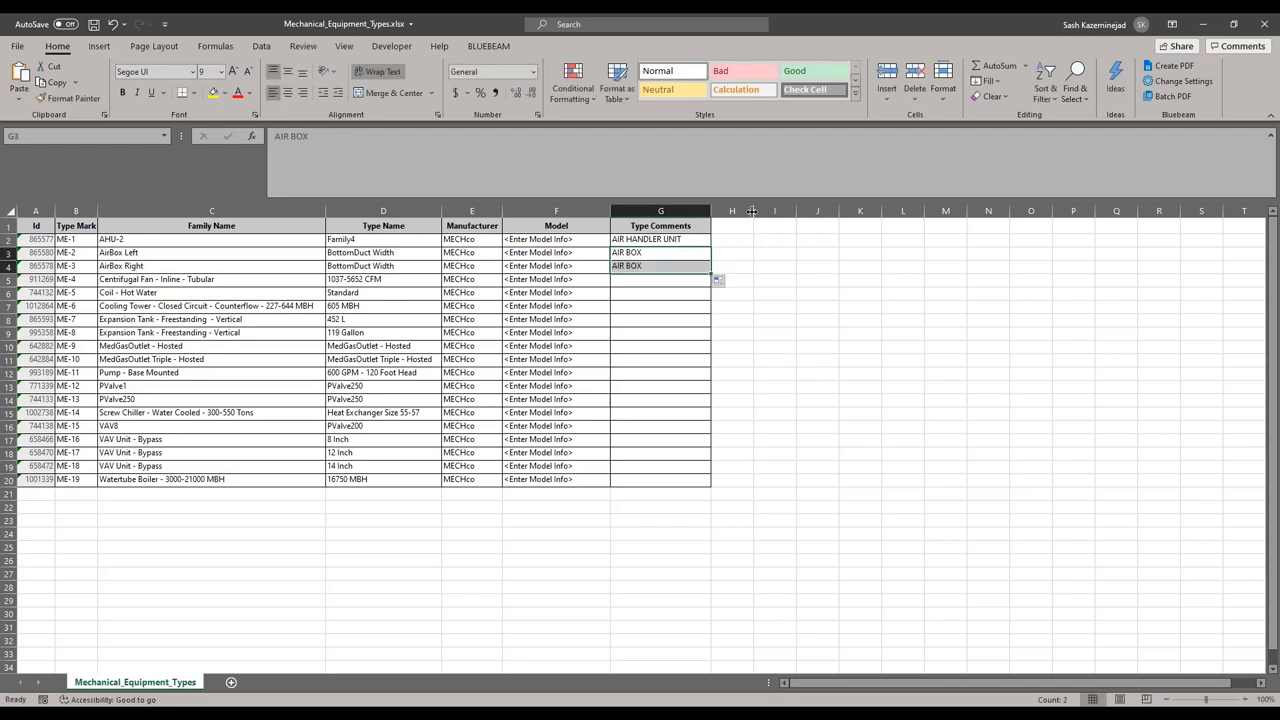
pyautogui.moveTo(753, 210); pyautogui.dragTo(923, 210)
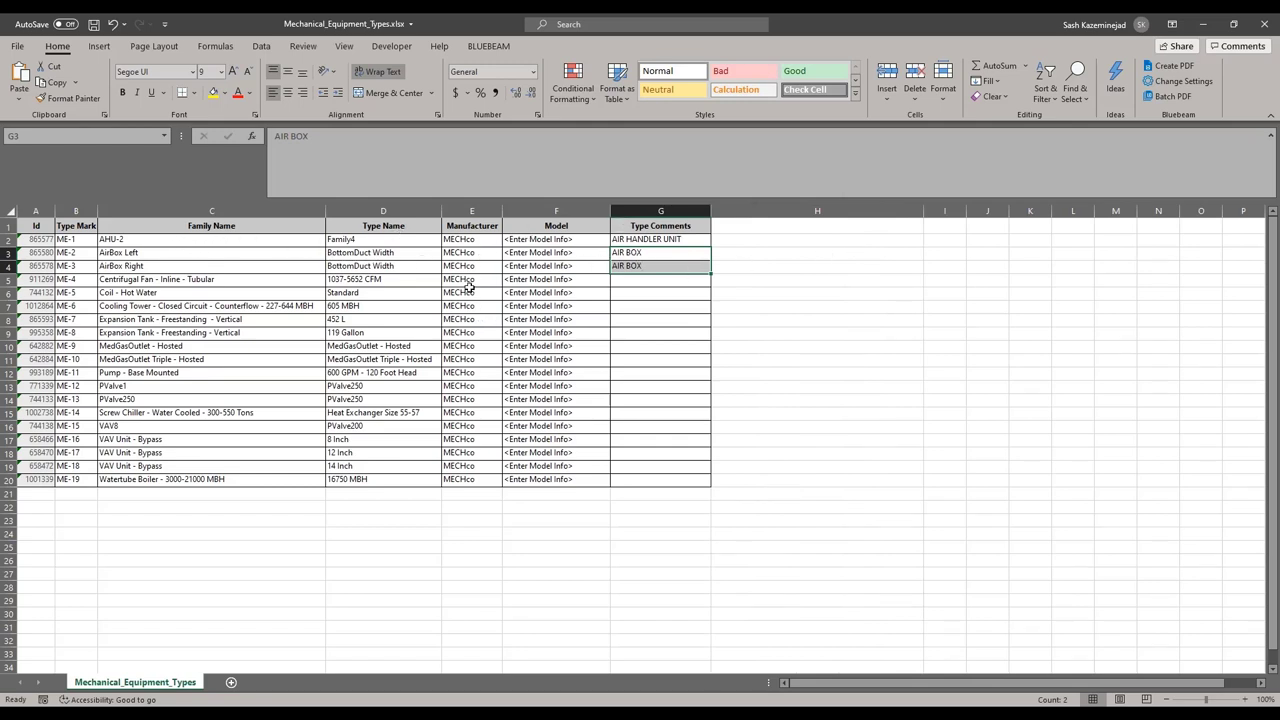
# - Highlight the empty area in column H and review the Family Name, Id and Type Comments columns
pyautogui.click(203, 241)
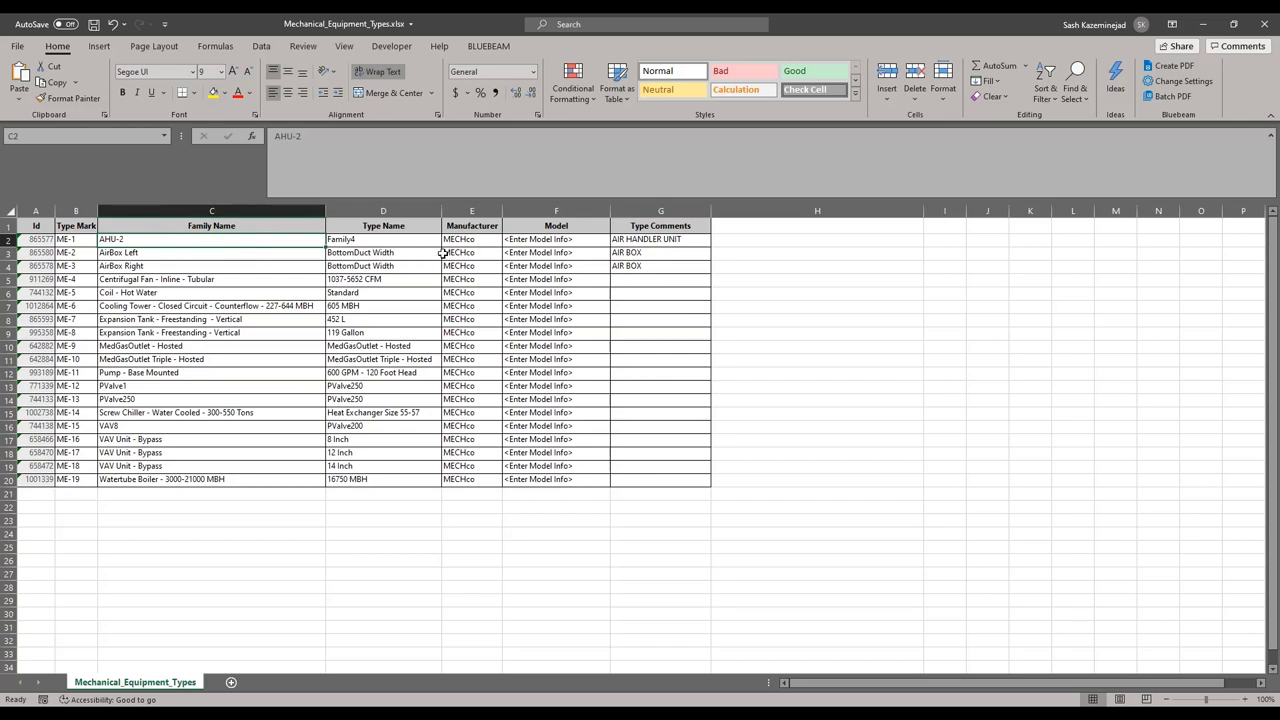
pyautogui.moveTo(709, 195)
pyautogui.mouseDown()
pyautogui.moveTo(937, 414)
pyautogui.moveTo(1221, 529)
pyautogui.mouseUp()
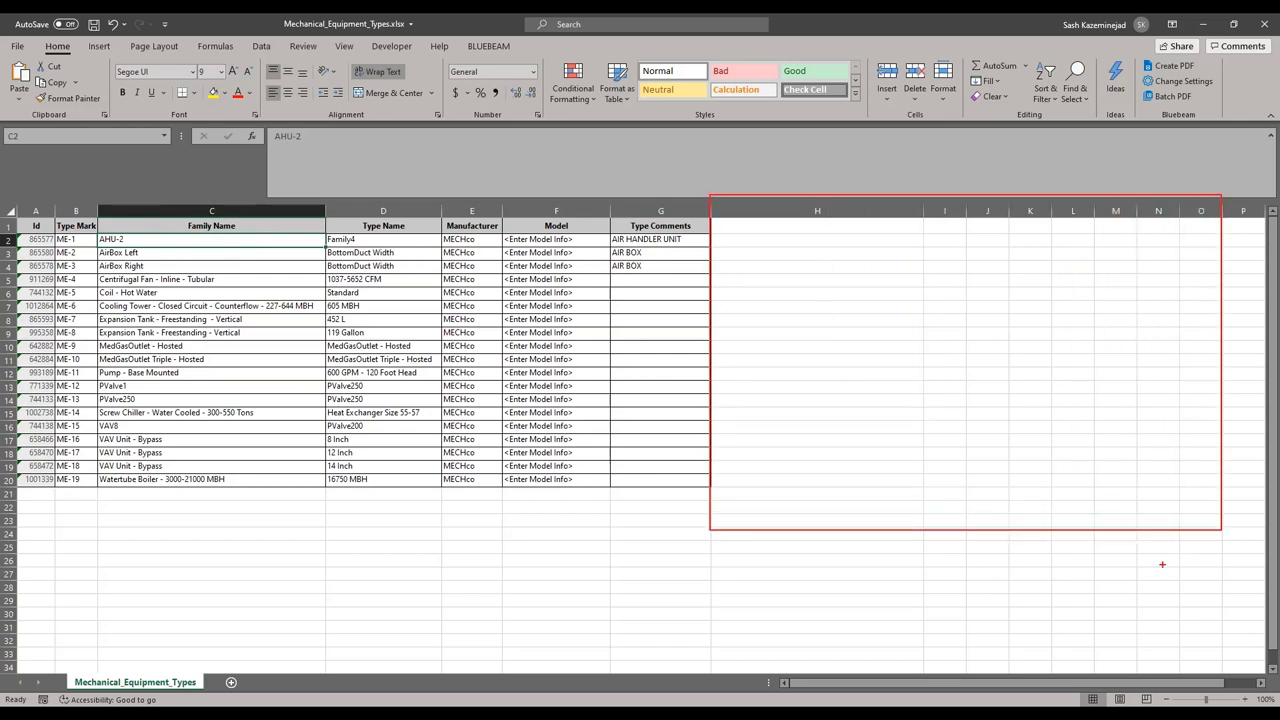
pyautogui.moveTo(883, 331)
pyautogui.mouseDown()
pyautogui.moveTo(1037, 340)
pyautogui.moveTo(963, 502)
pyautogui.moveTo(881, 322)
pyautogui.moveTo(979, 345)
pyautogui.mouseUp()
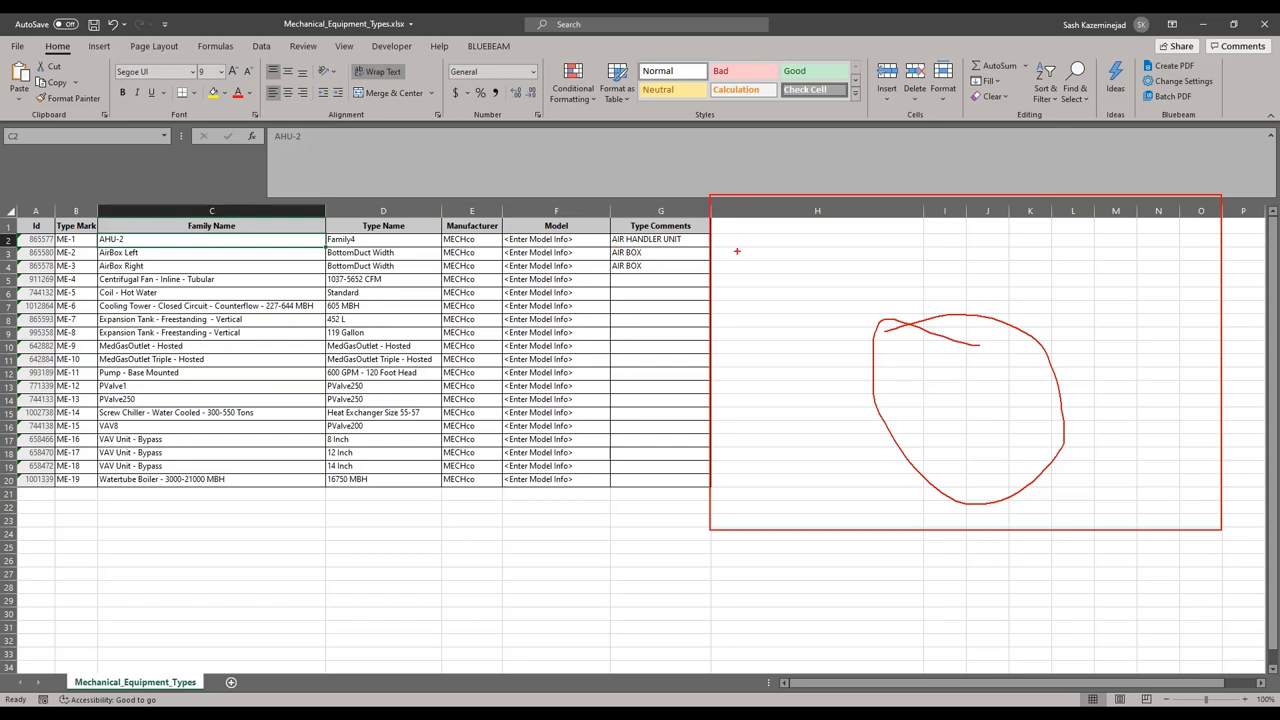
pyautogui.press('Escape')
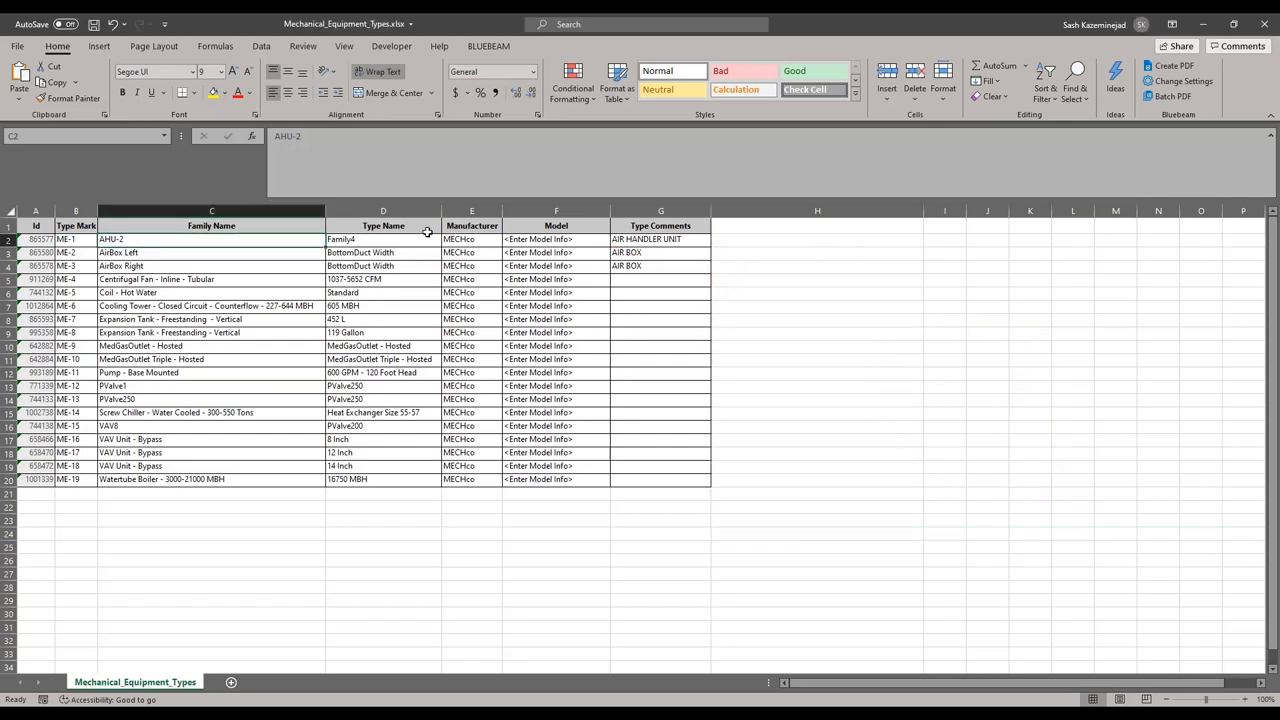
pyautogui.click(160, 210)
pyautogui.click(35, 210)
pyautogui.click(650, 210)
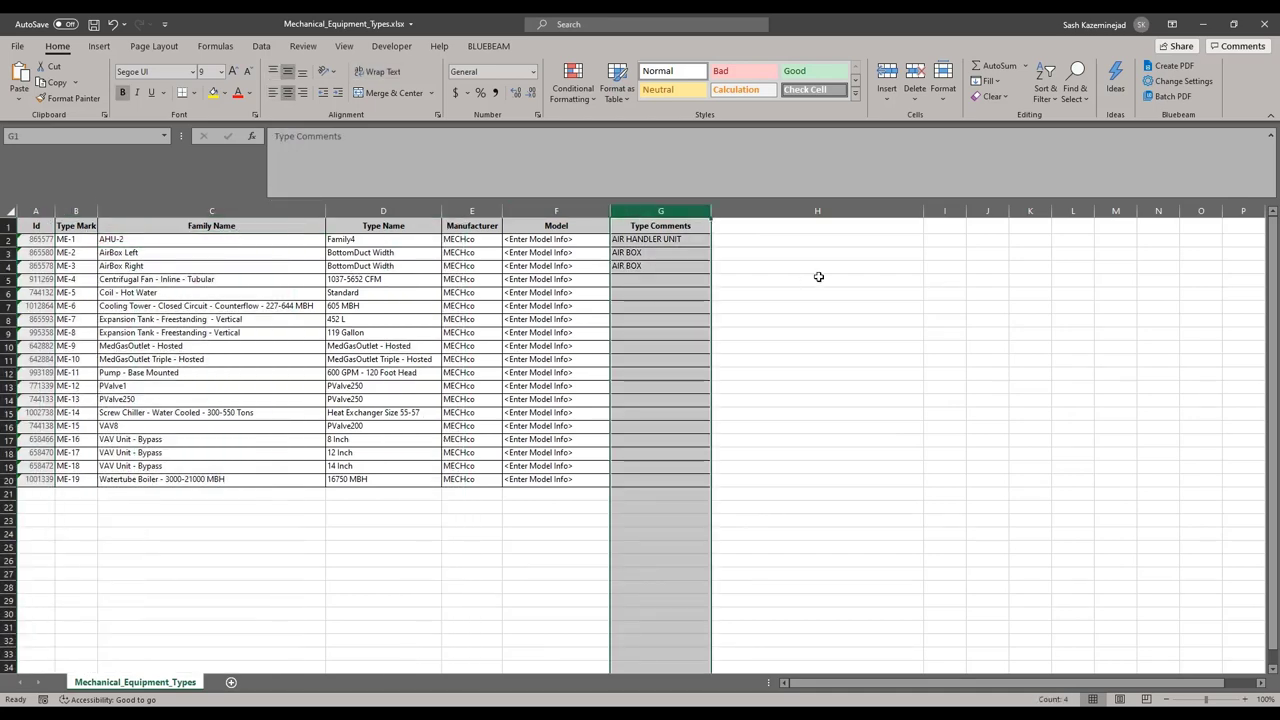
pyautogui.click(842, 239)
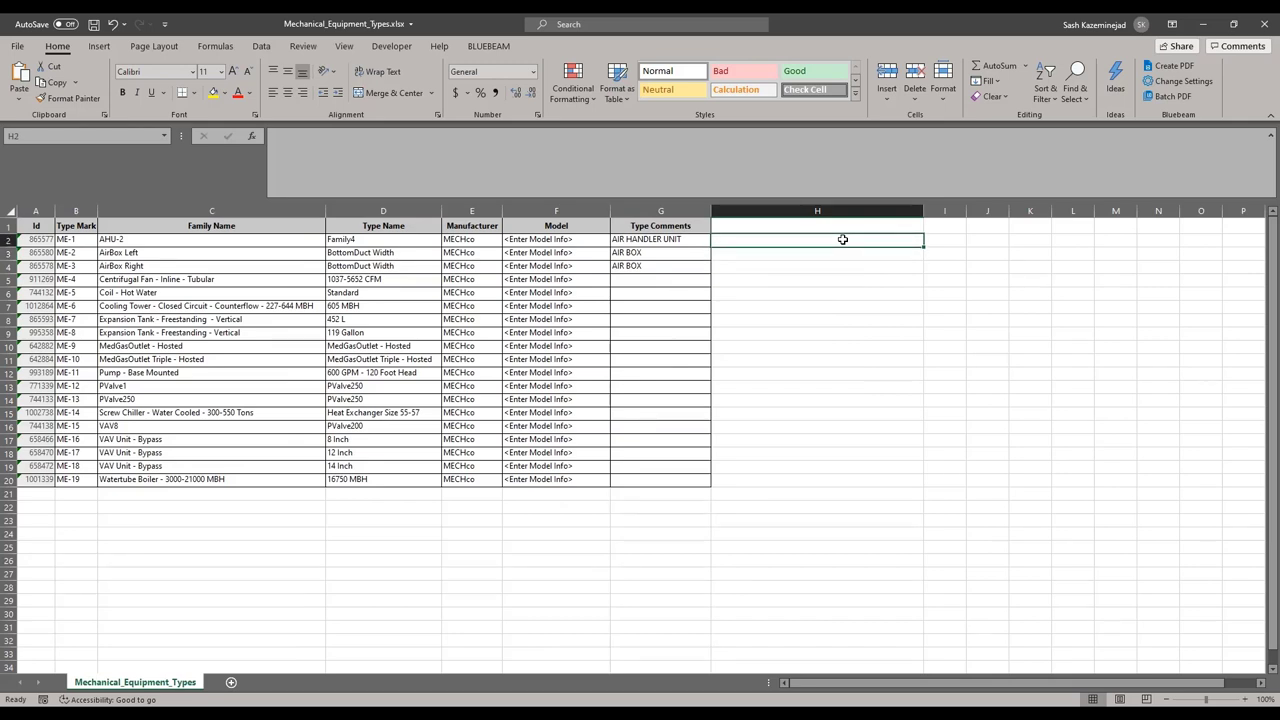
# - Enter =UPPER("23_"&C2&"_Design.inc") in H2 to build the name 23_AHU-2_DESIGN.INC
pyautogui.write('=')
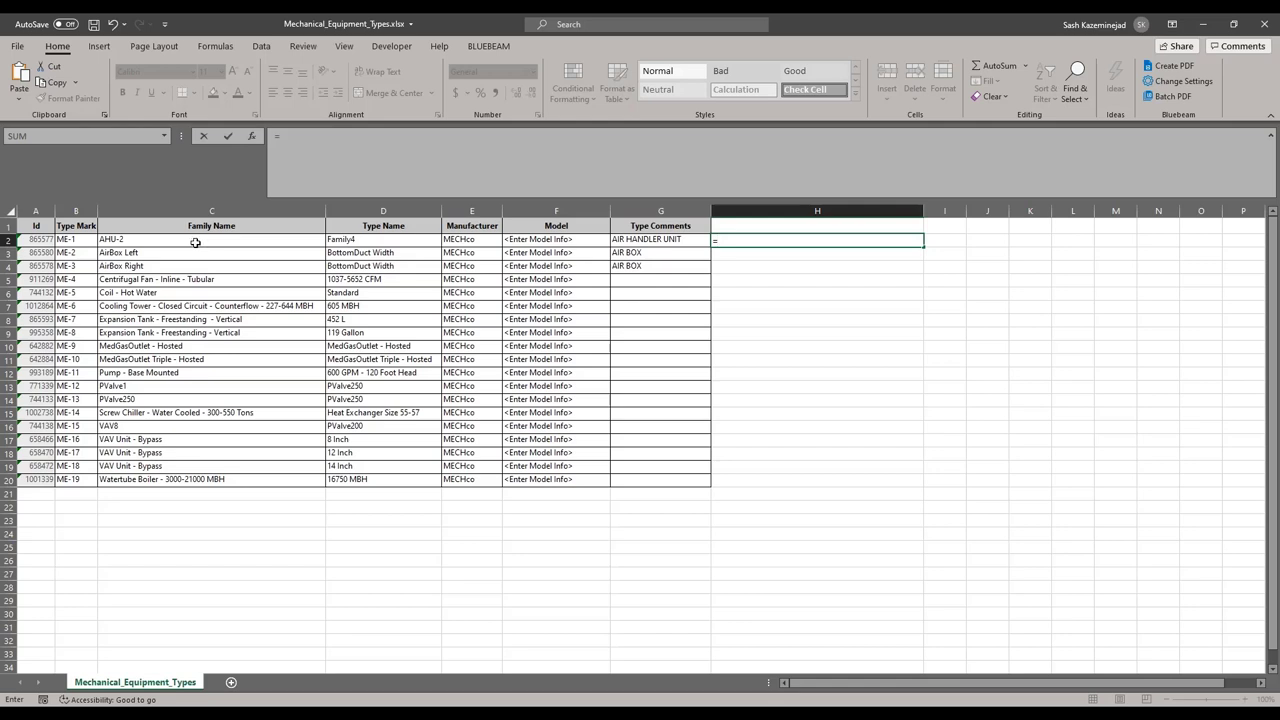
pyautogui.write('upp')
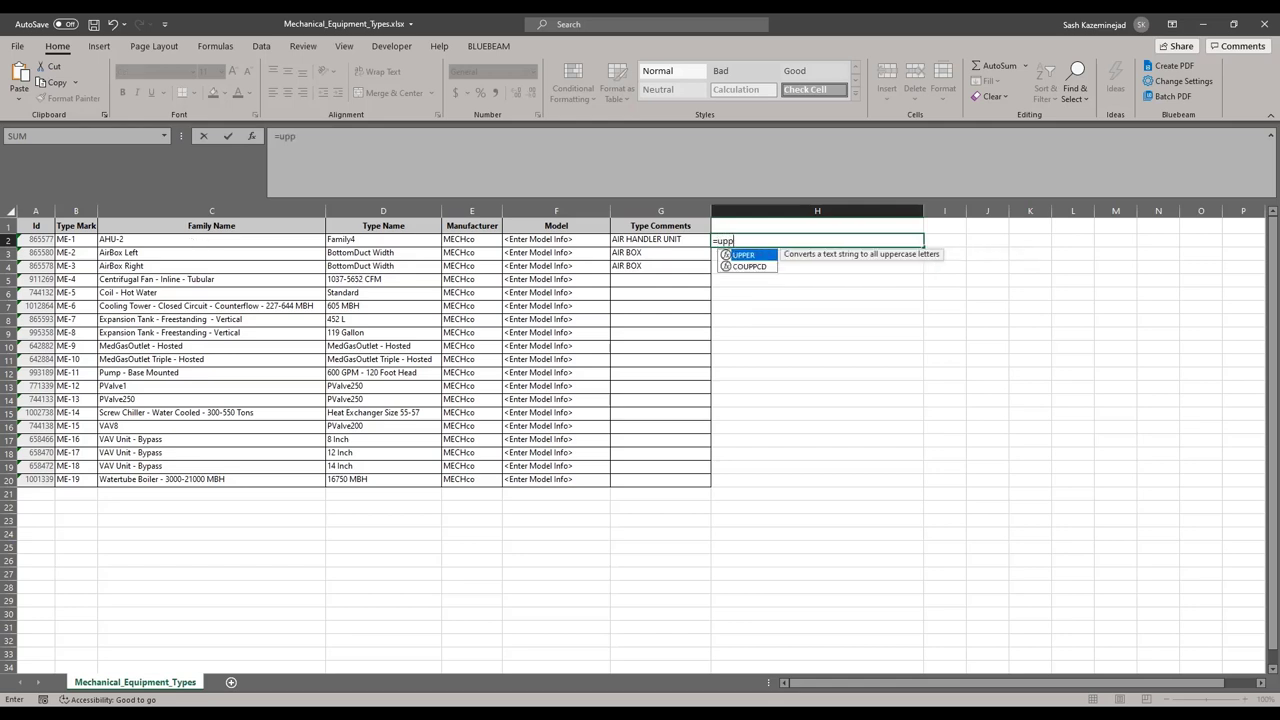
pyautogui.write('er')
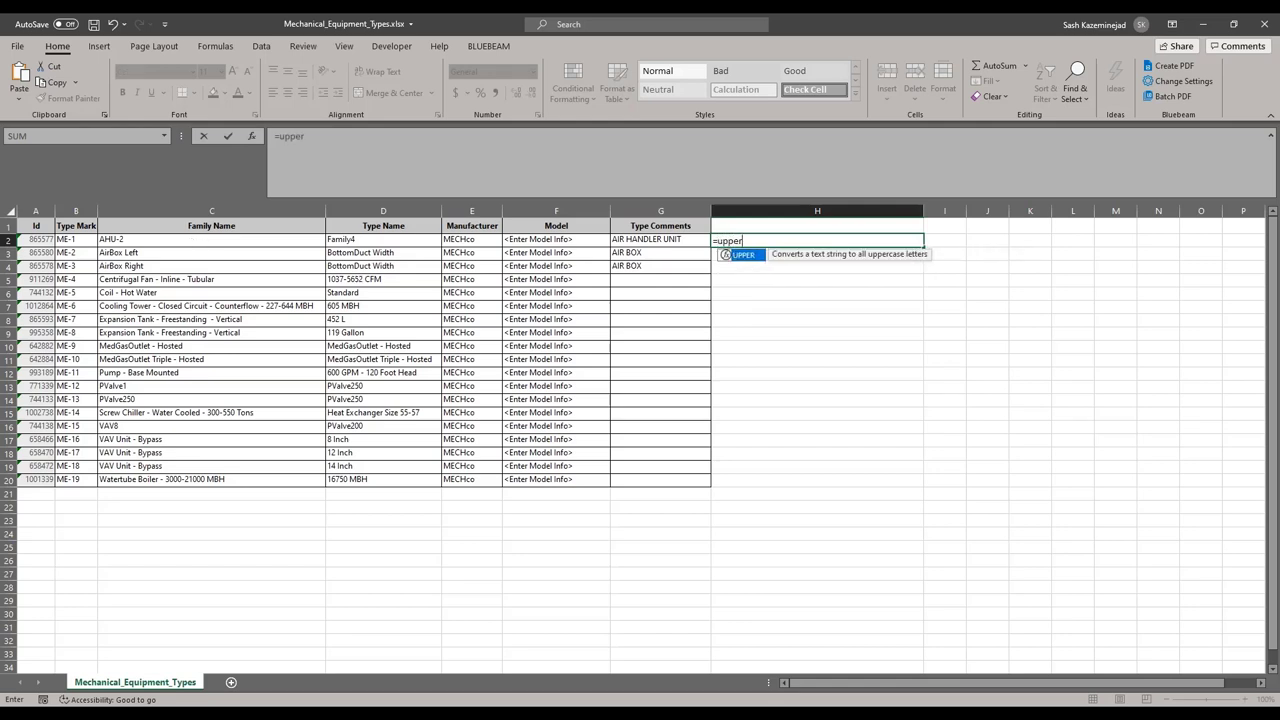
pyautogui.write('(')
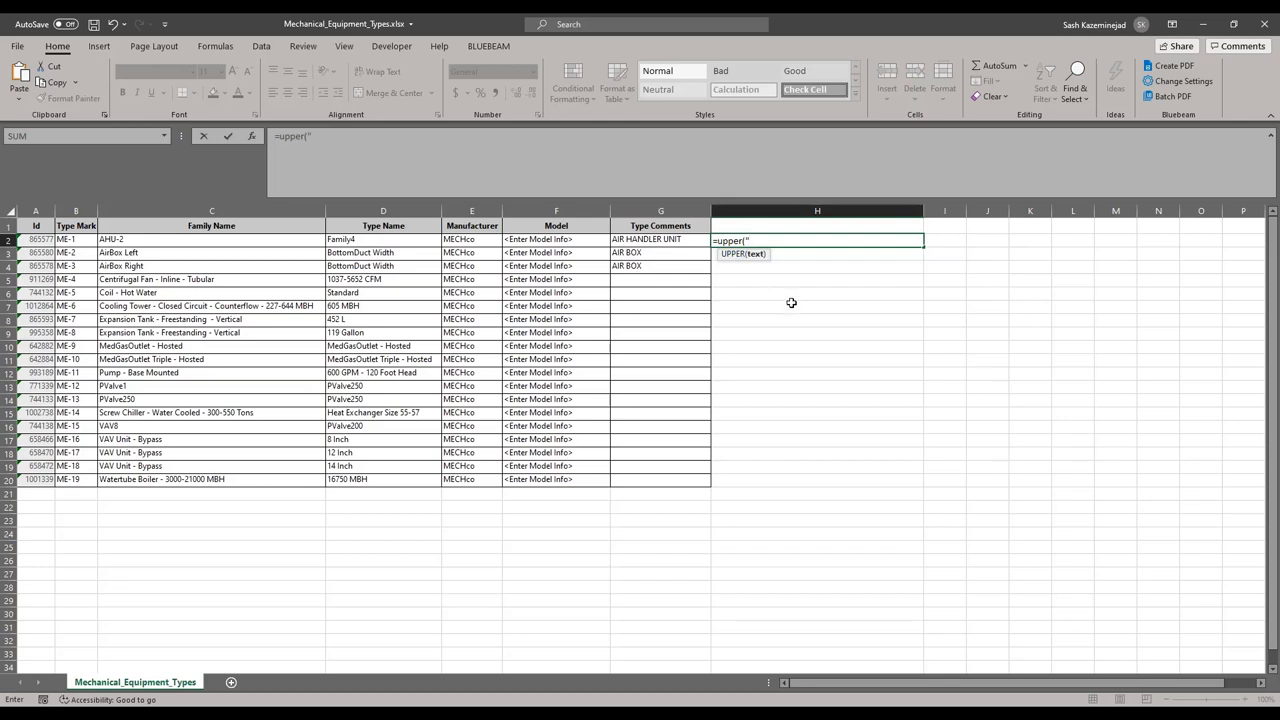
pyautogui.write('23_')
pyautogui.click(203, 211)
pyautogui.write('&')
pyautogui.click(177, 240)
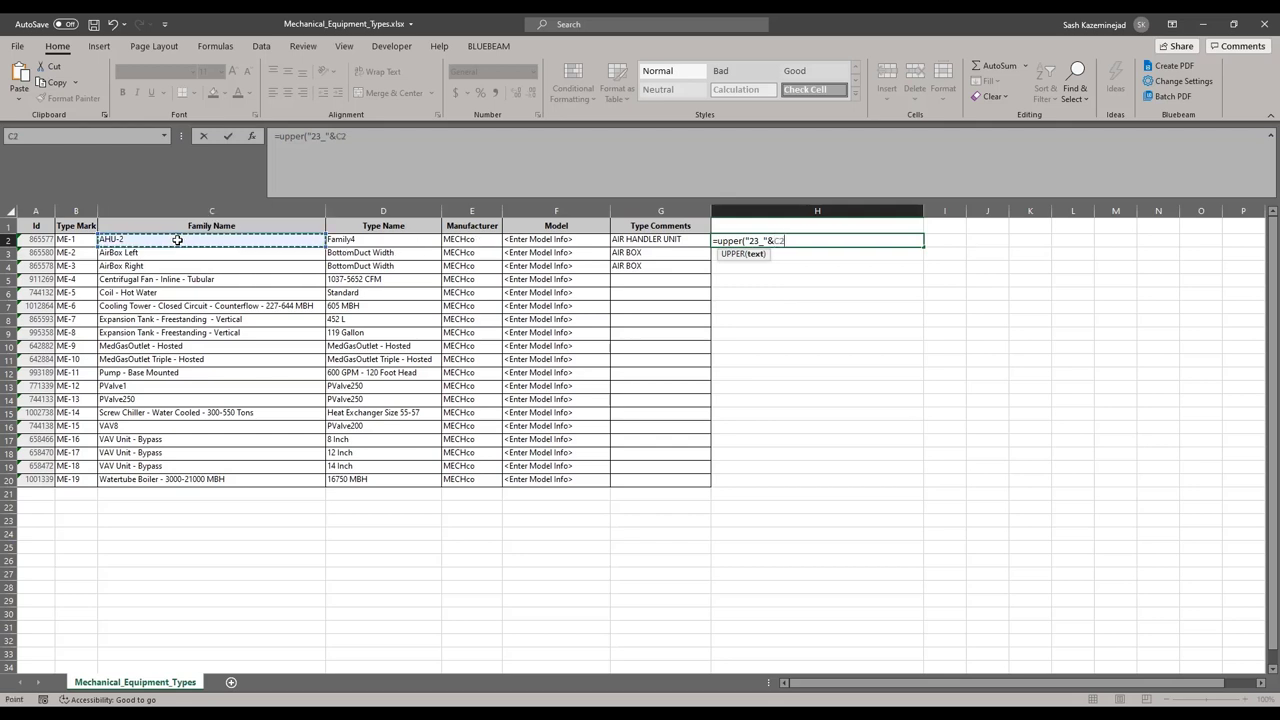
pyautogui.write('&"_D')
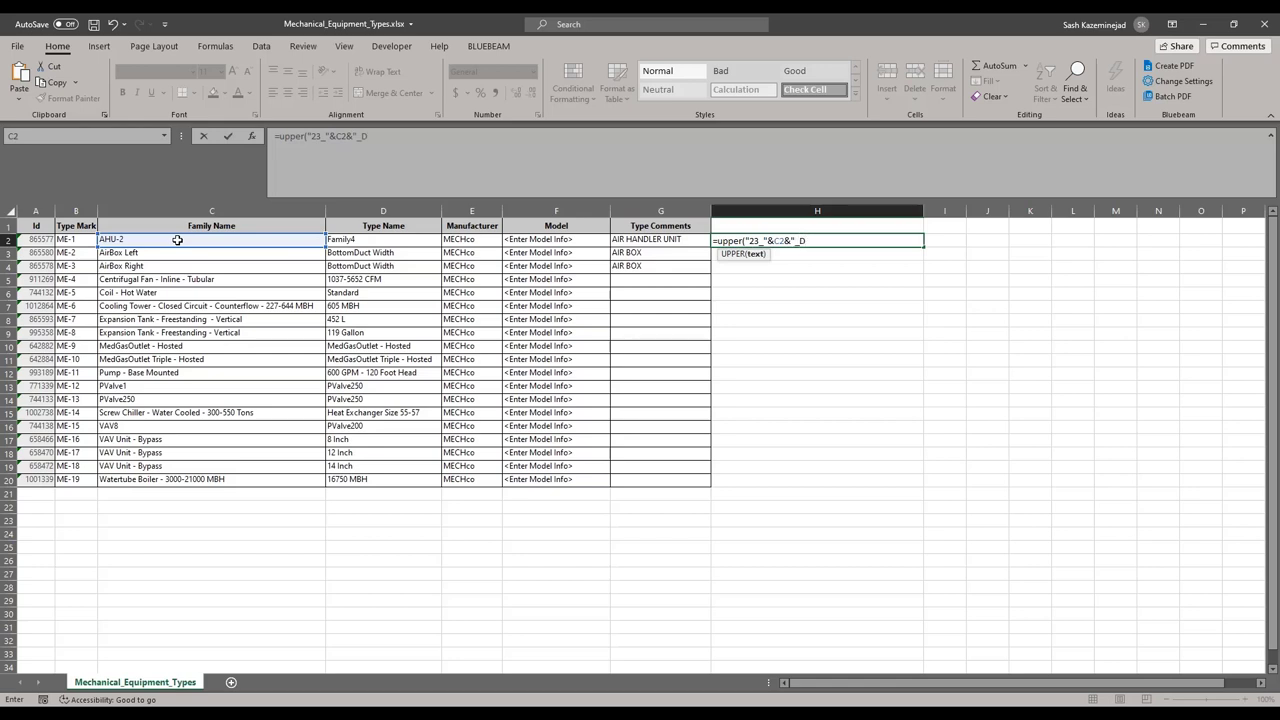
pyautogui.write('esign.inc")')
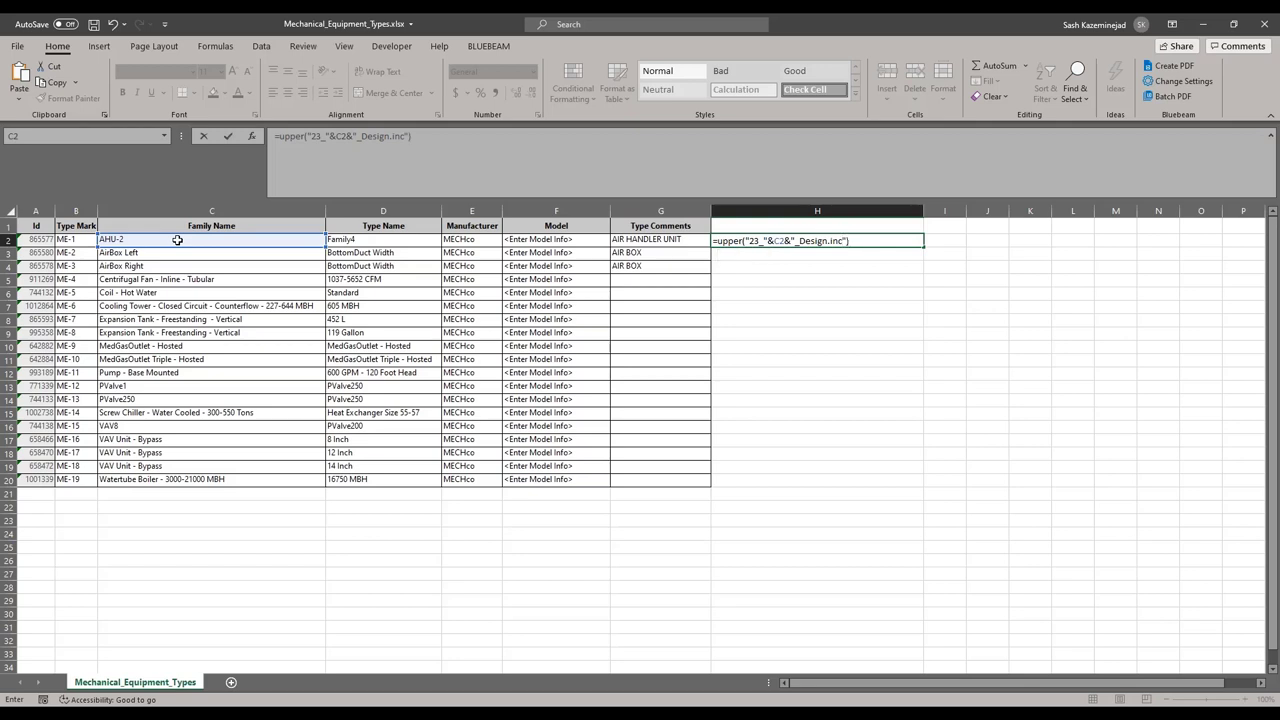
pyautogui.press('Return')
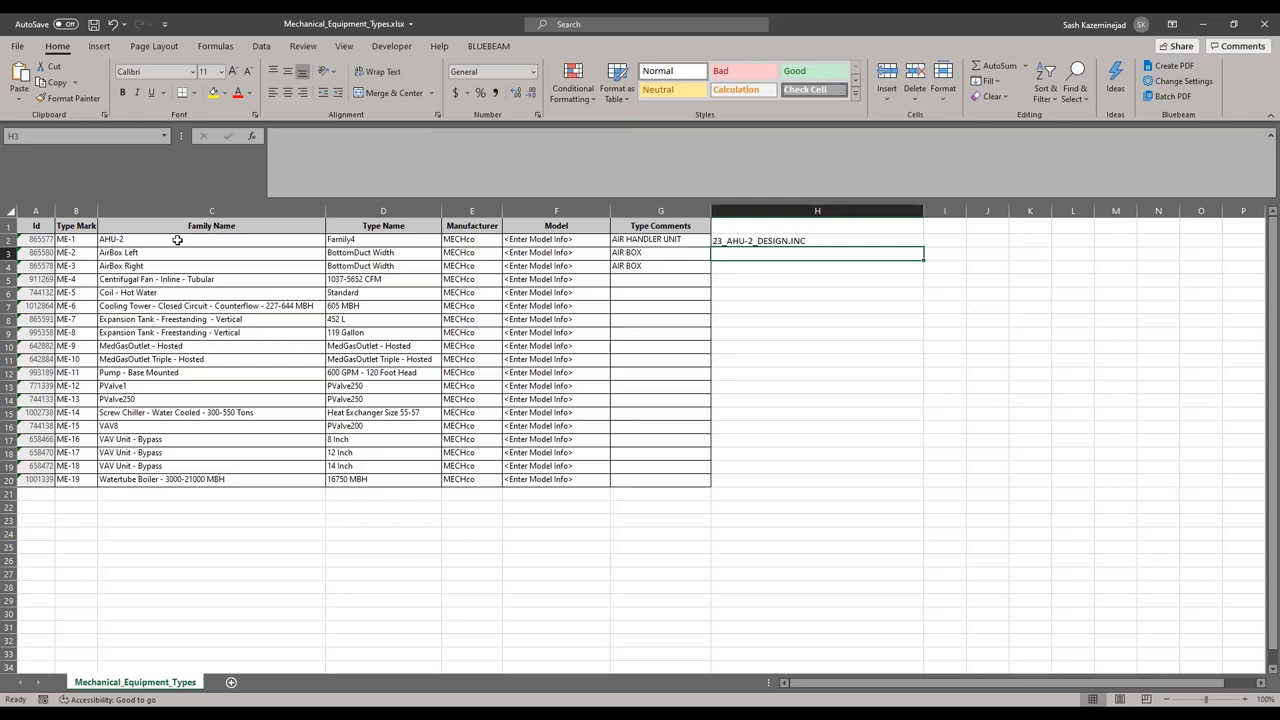
# - Fill the formula to H20, paste the names over C2:C20 as values, then save and close Excel
pyautogui.click(724, 240)
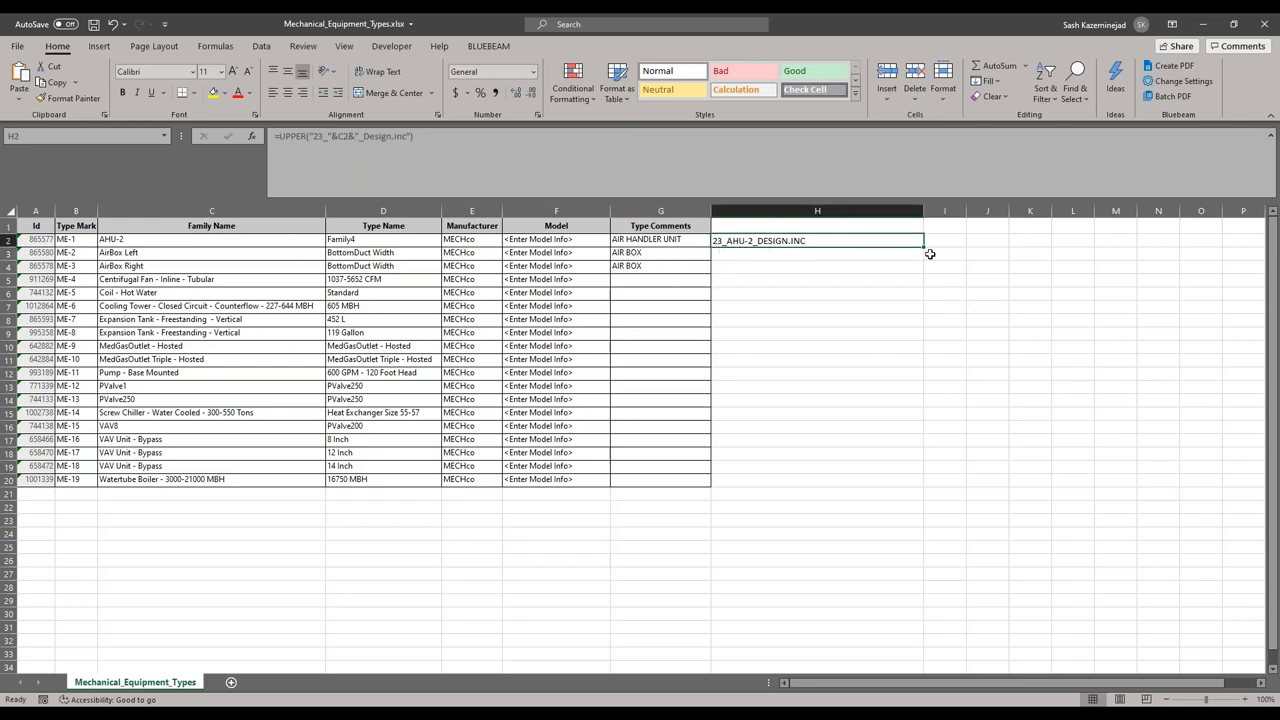
pyautogui.moveTo(924, 247); pyautogui.dragTo(928, 494)
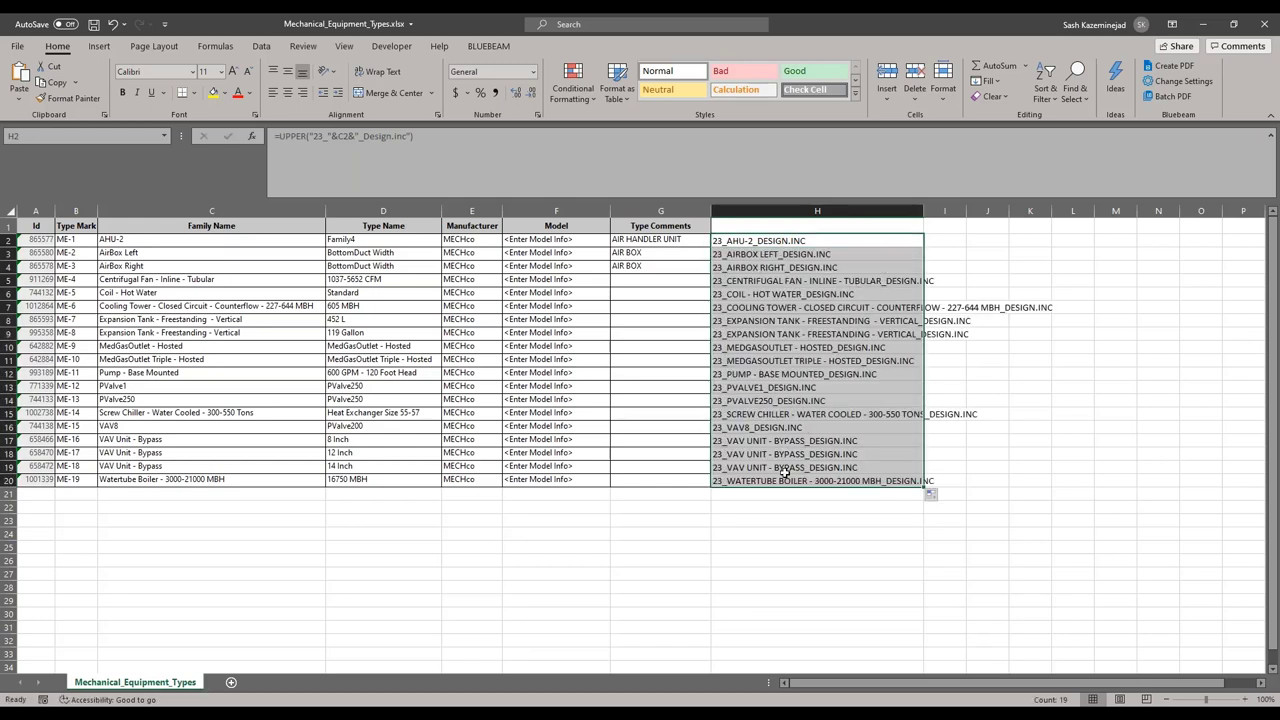
pyautogui.click(50, 82)
pyautogui.click(128, 241)
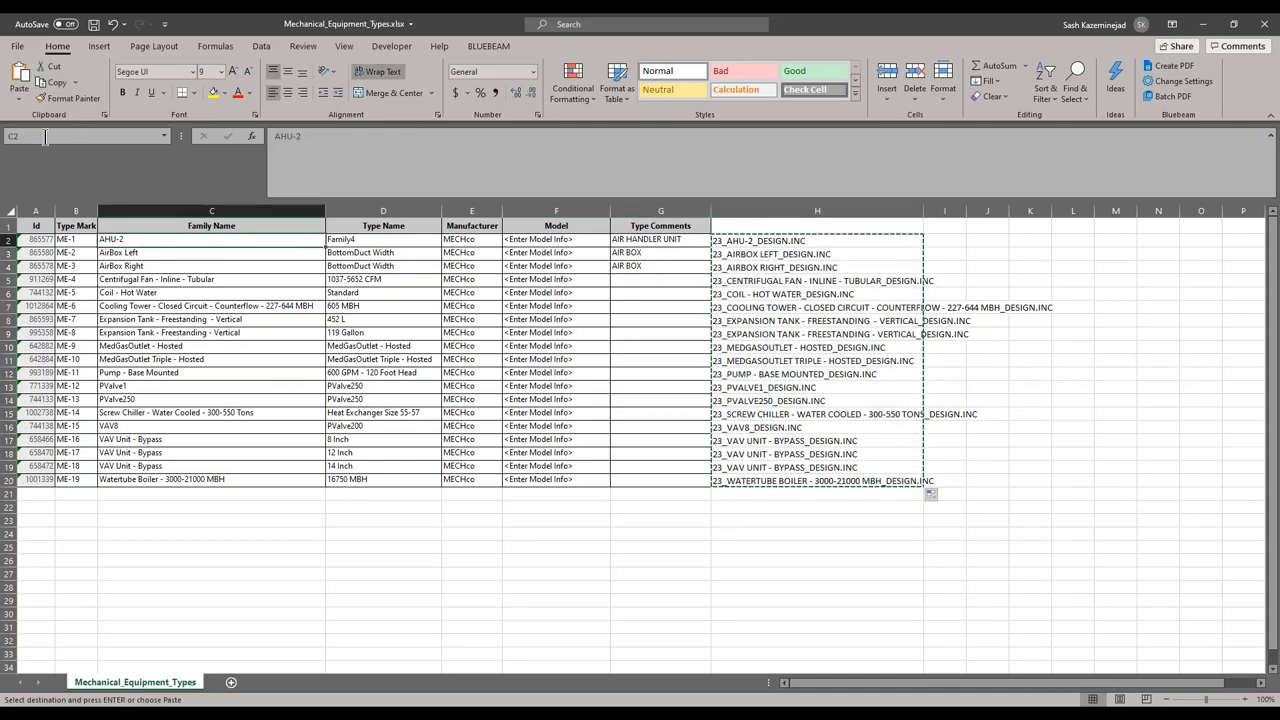
pyautogui.click(19, 100)
pyautogui.click(17, 200)
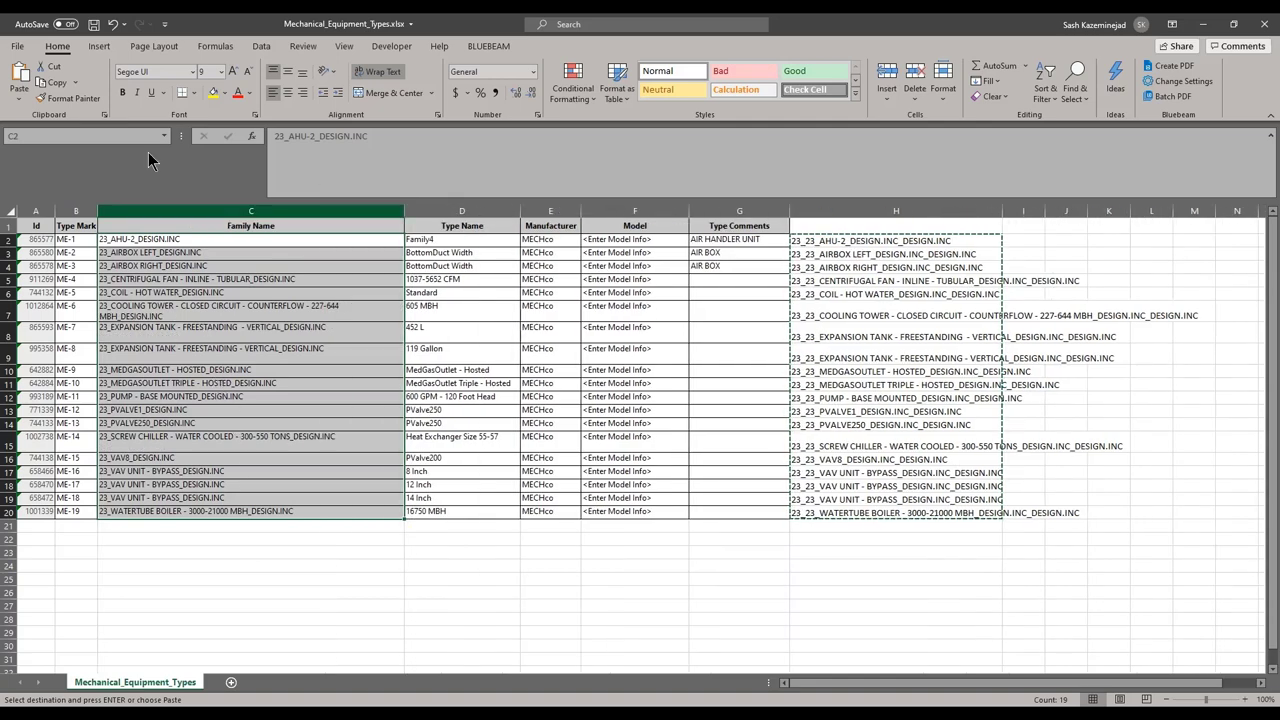
pyautogui.click(93, 24)
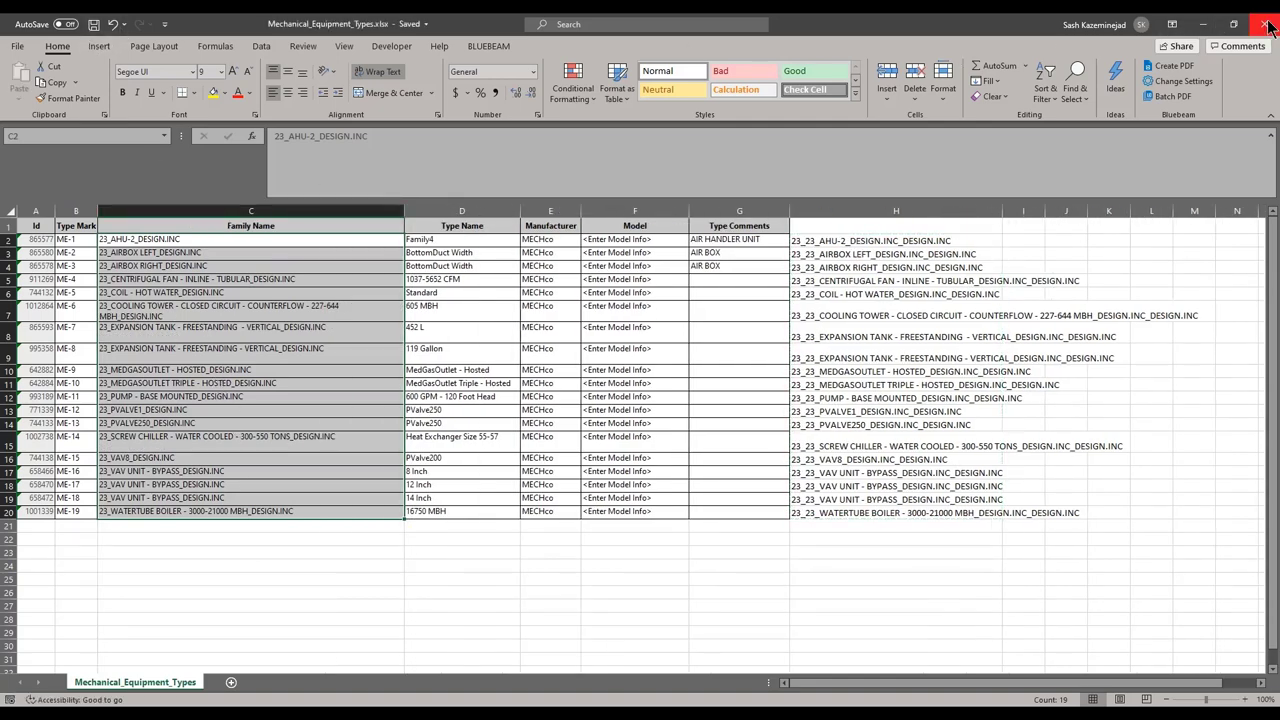
pyautogui.click(1267, 27)
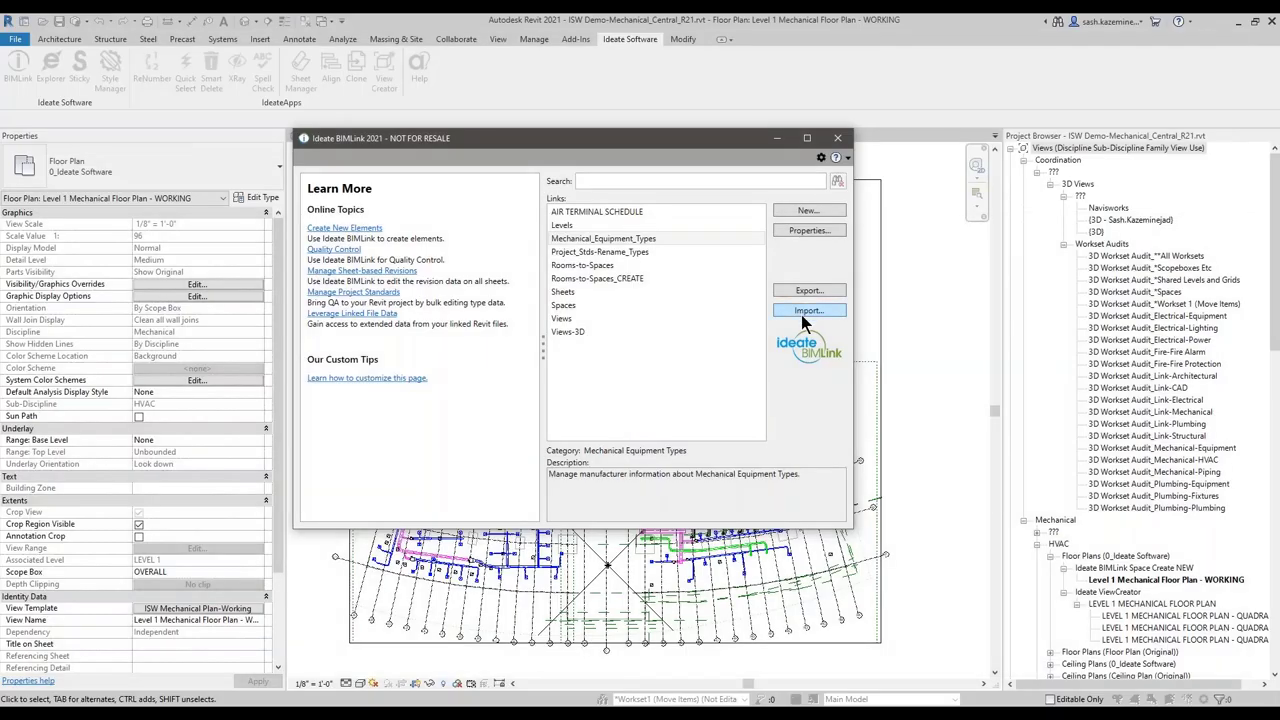
# - Cancel the pending Excel import and close the BIMLink window
pyautogui.click(802, 315)
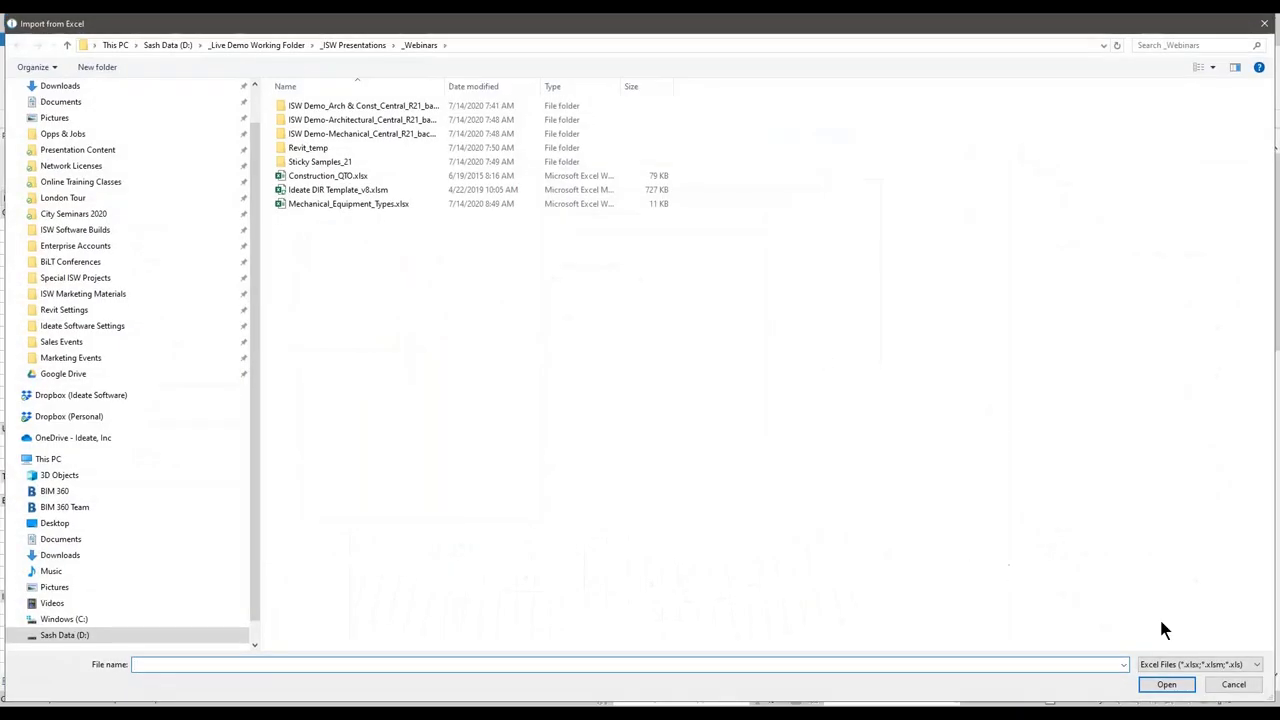
pyautogui.click(1234, 685)
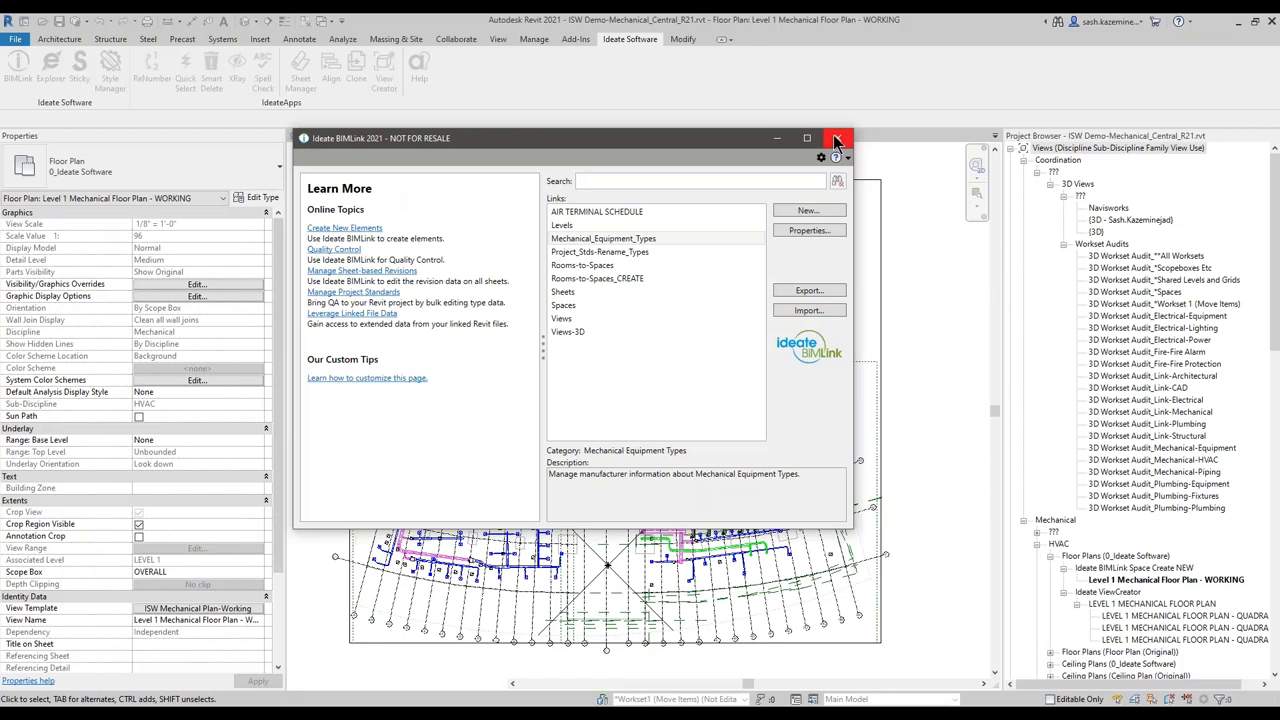
pyautogui.click(836, 140)
pyautogui.moveTo(1270, 268); pyautogui.dragTo(1262, 543)
# - List the Mechanical Equipment families, such as AHU-2, in the Project Browser and reopen BIMLink
pyautogui.click(1045, 641)
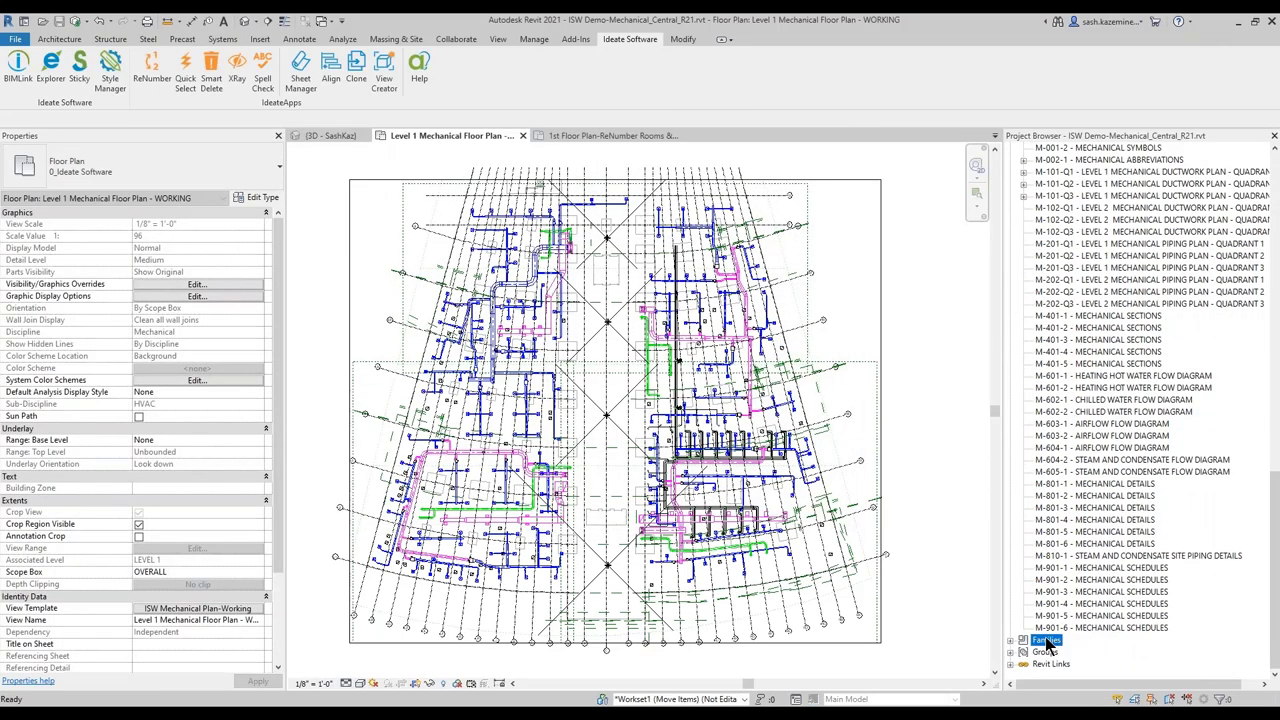
pyautogui.doubleClick(1045, 641)
pyautogui.scroll(-5, 1040, 590)
pyautogui.doubleClick(1089, 542)
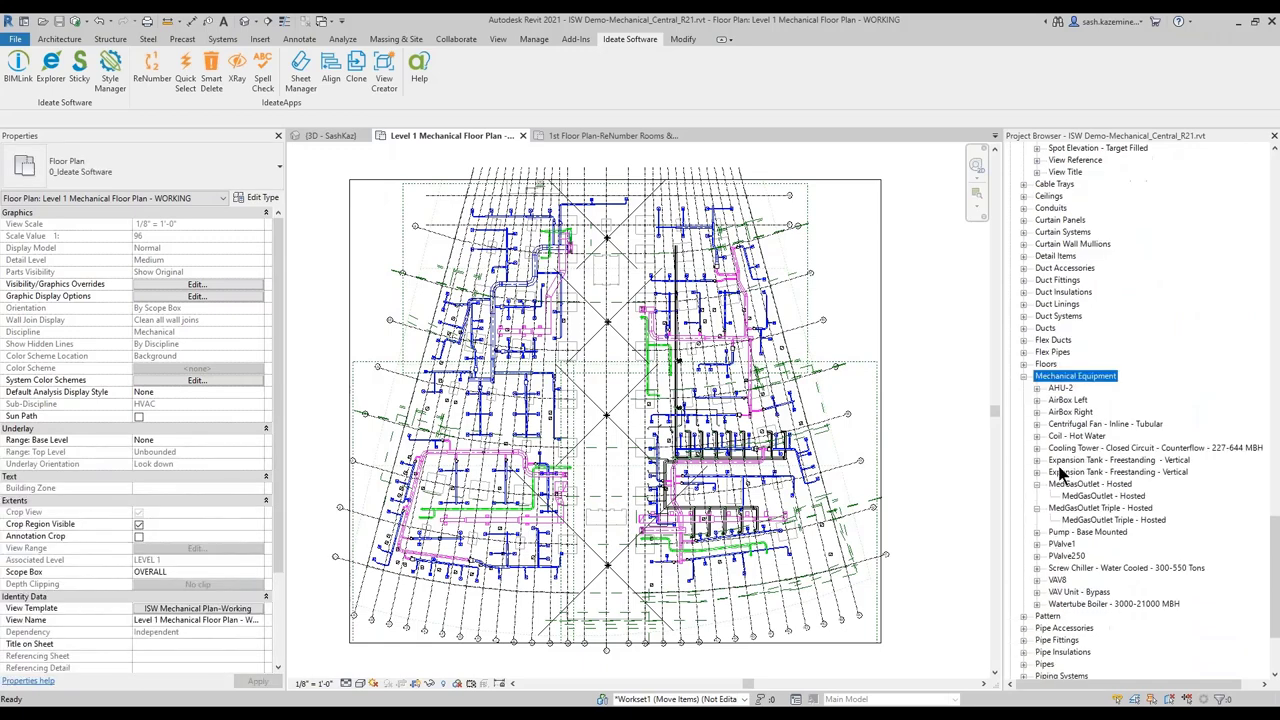
pyautogui.scroll(-1, 1040, 465)
pyautogui.click(1037, 448)
pyautogui.click(1037, 460)
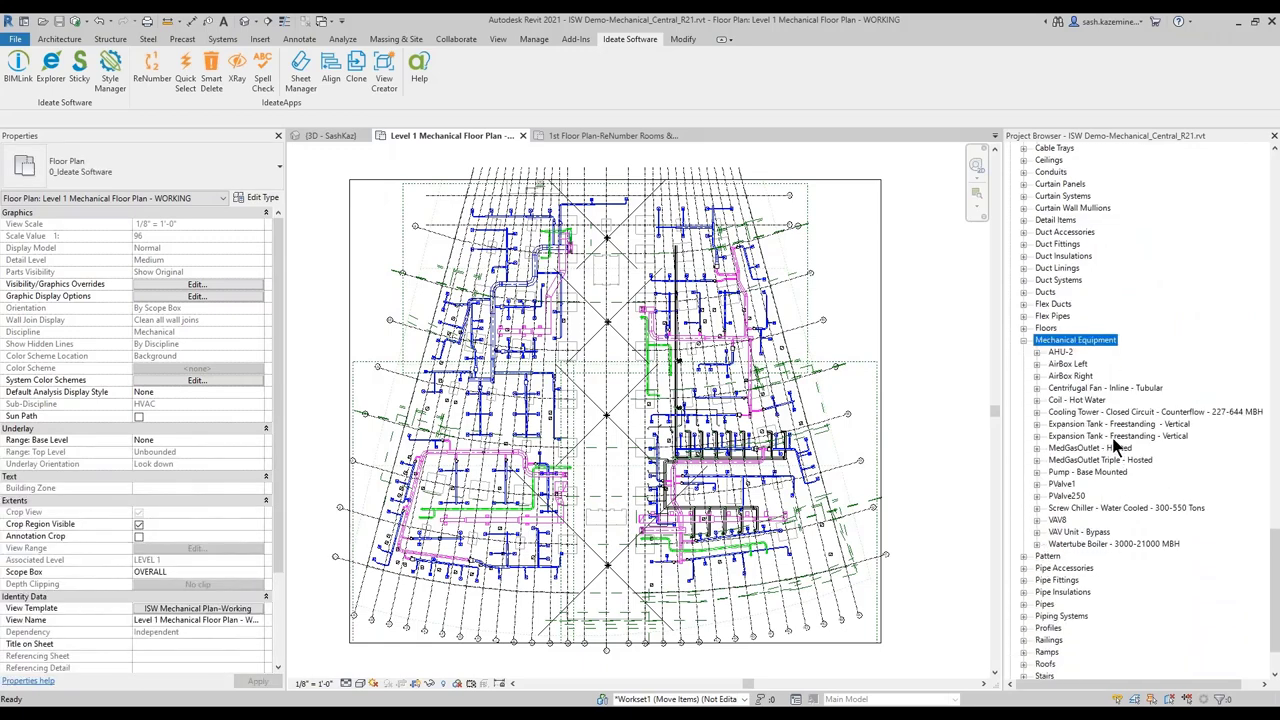
pyautogui.scroll(-1, 1067, 382)
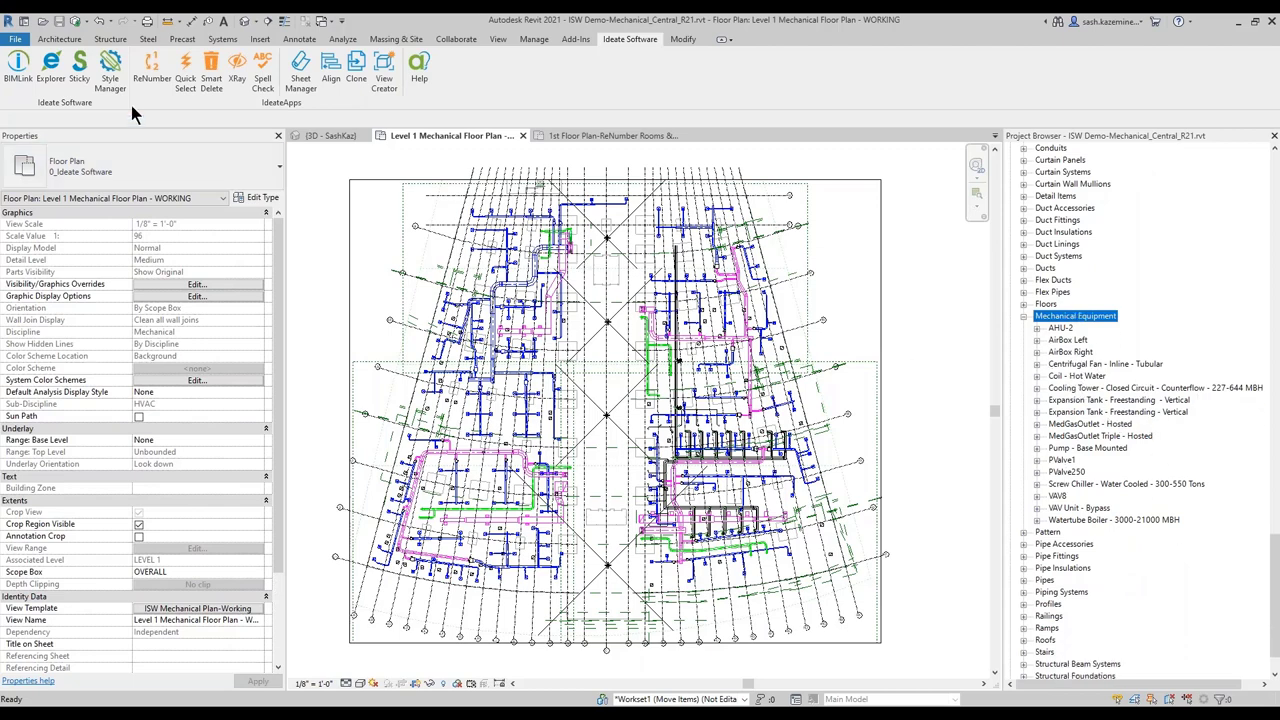
pyautogui.click(17, 68)
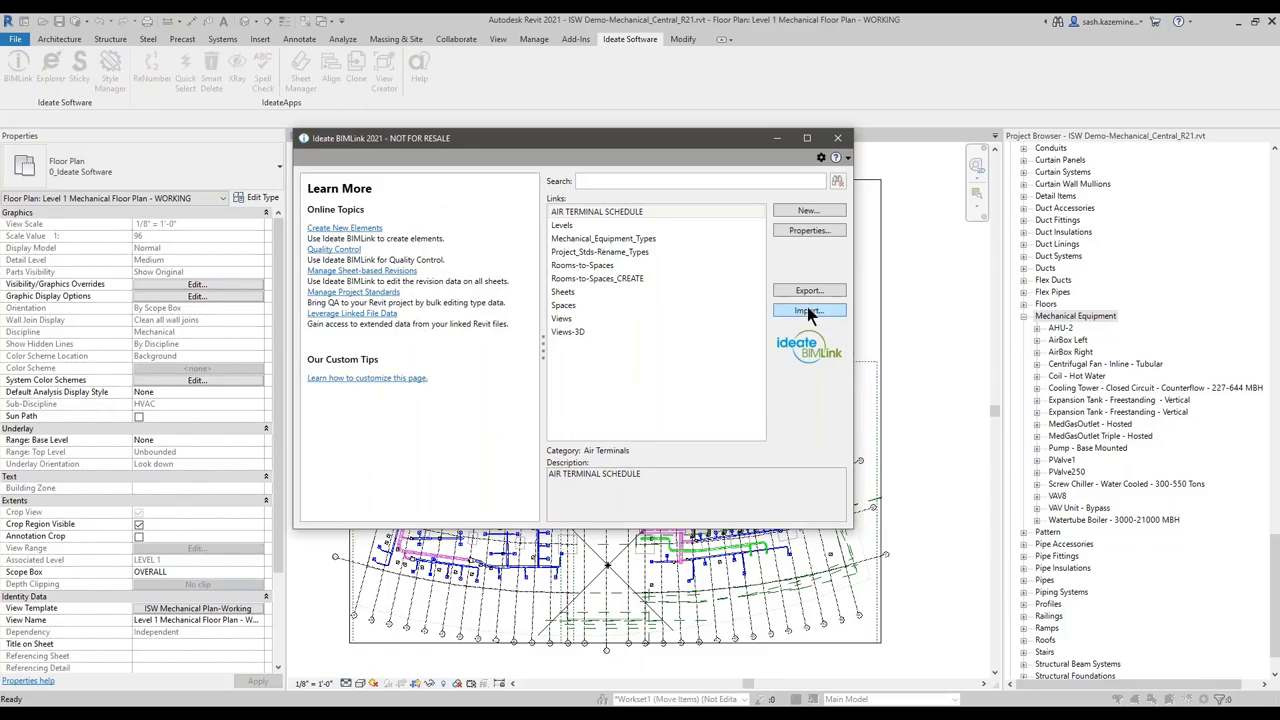
# - Import Mechanical_Equipment_Types.xlsx into the model, enlarging the Import Link preview before applying
pyautogui.click(808, 312)
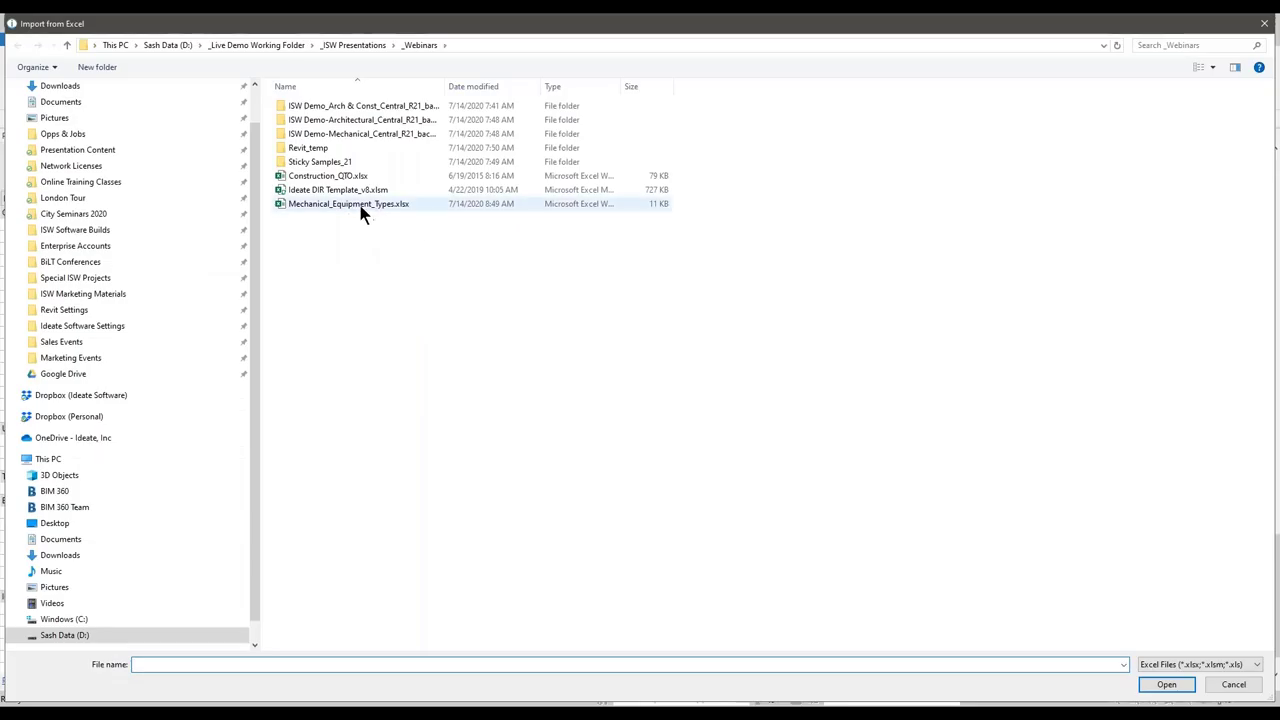
pyautogui.click(360, 205)
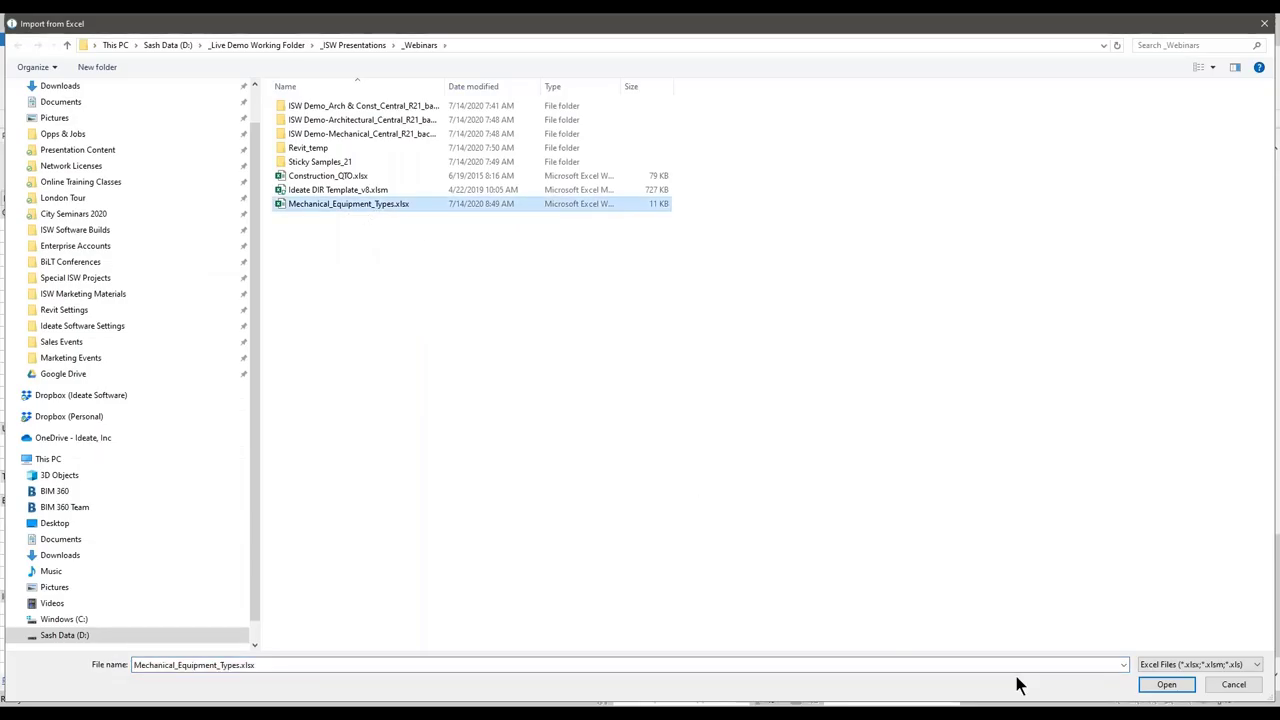
pyautogui.click(1165, 688)
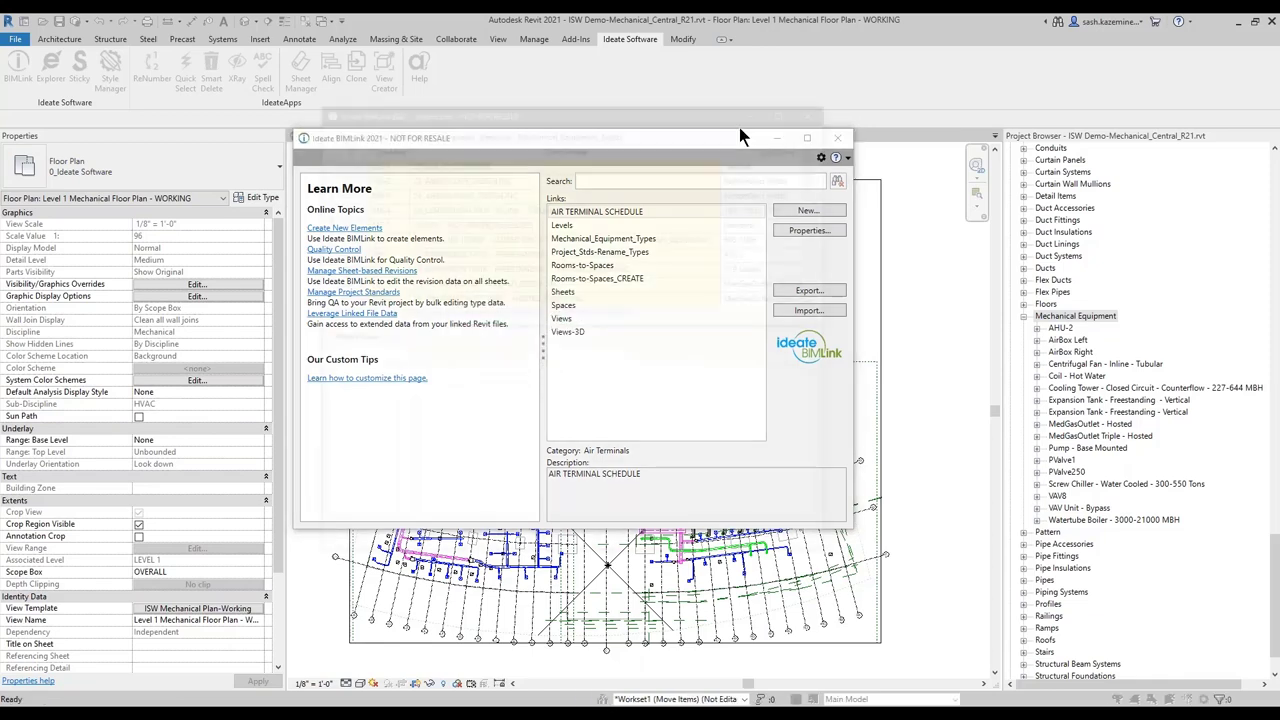
pyautogui.moveTo(462, 101); pyautogui.dragTo(342, 67)
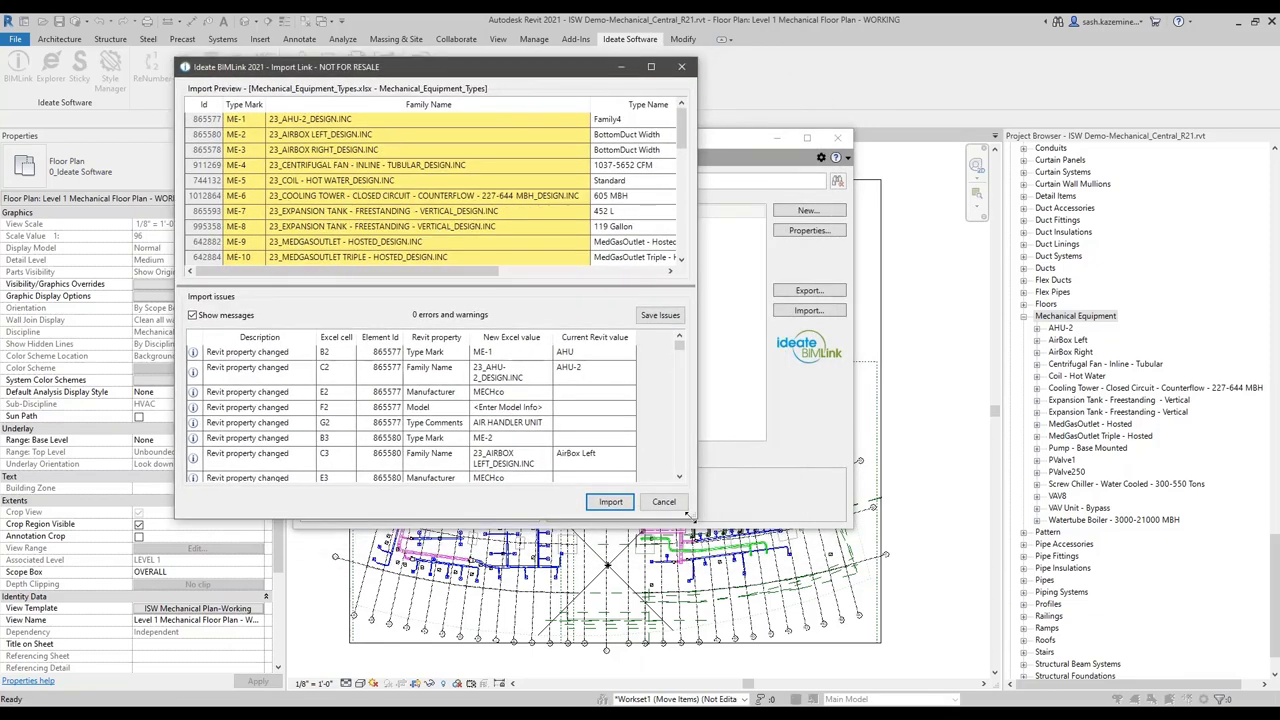
pyautogui.moveTo(698, 521); pyautogui.dragTo(1004, 620)
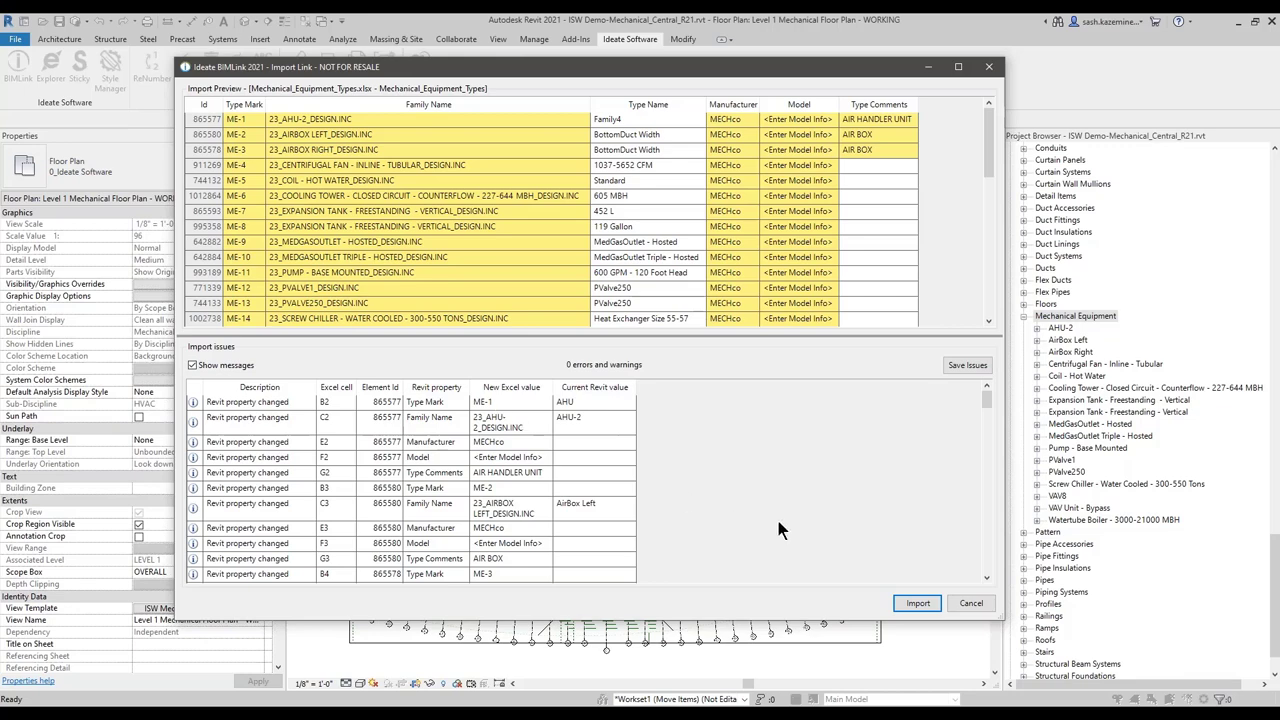
pyautogui.click(1054, 360)
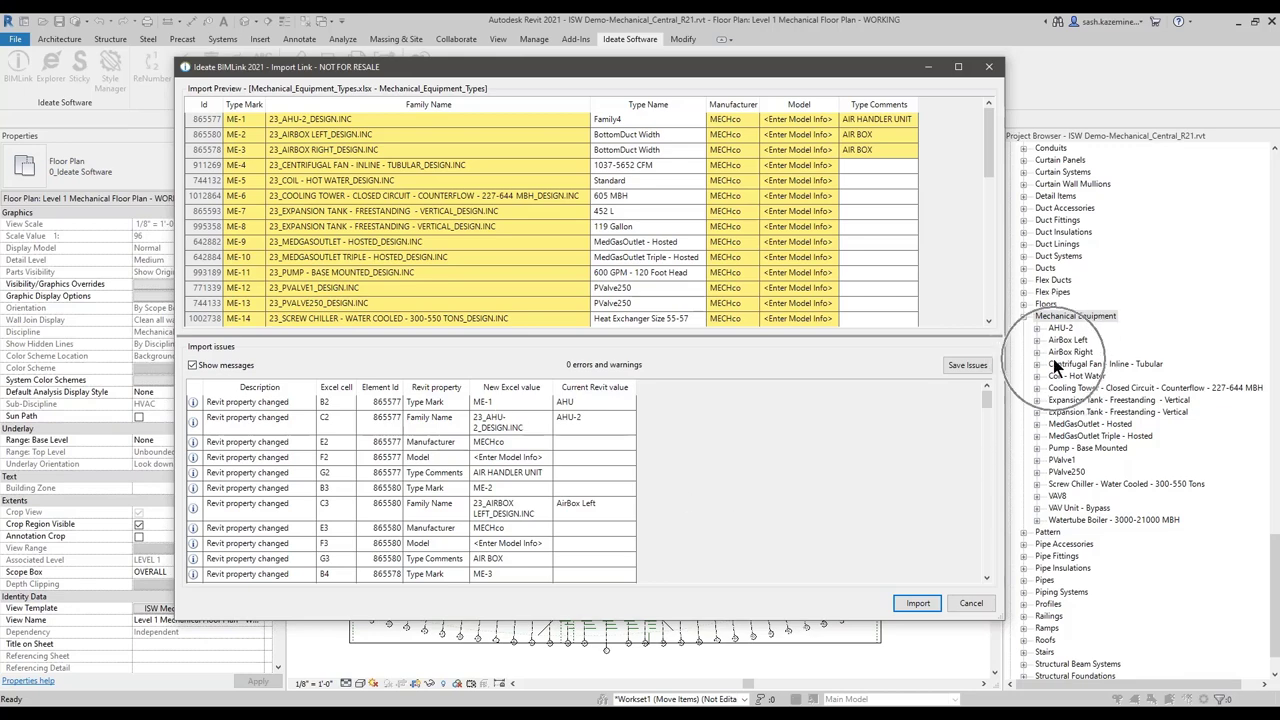
pyautogui.click(918, 604)
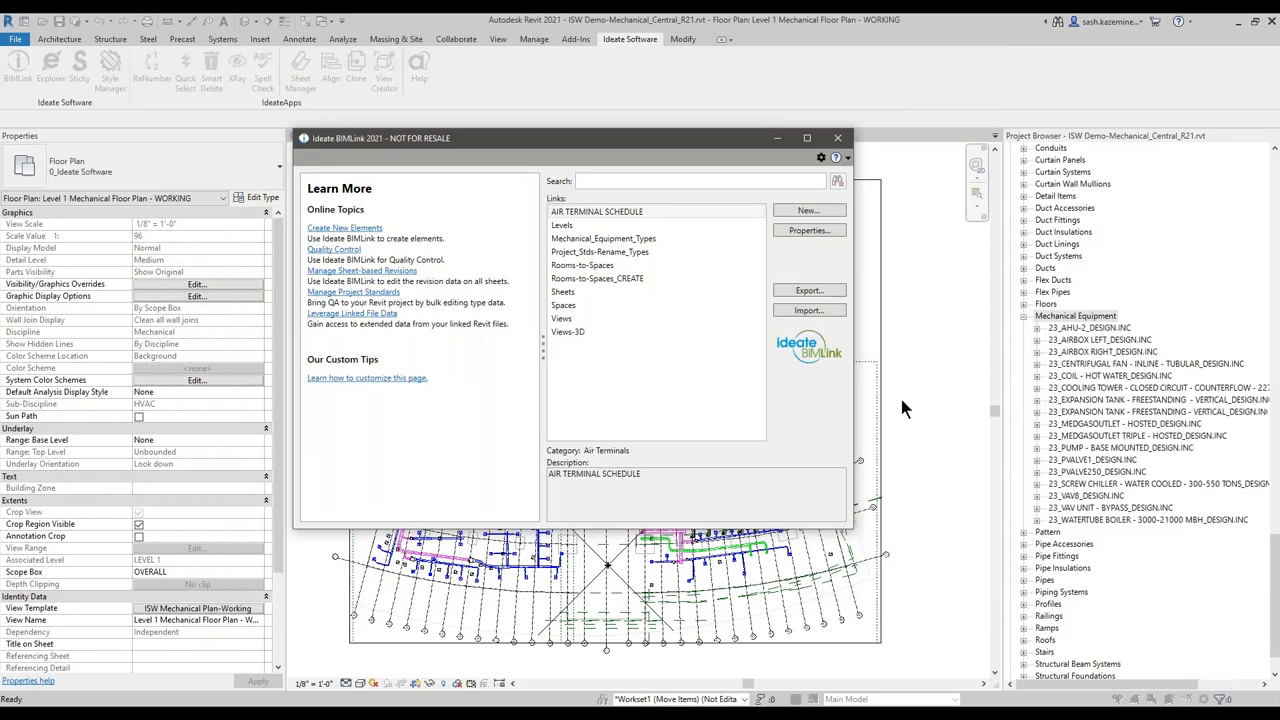
# - Show Family4 of 23_AHU-2_DESIGN.INC with Type Mark ME-1, Manufacturer MECHco and AIR HANDLER UNIT comment
pyautogui.click(838, 138)
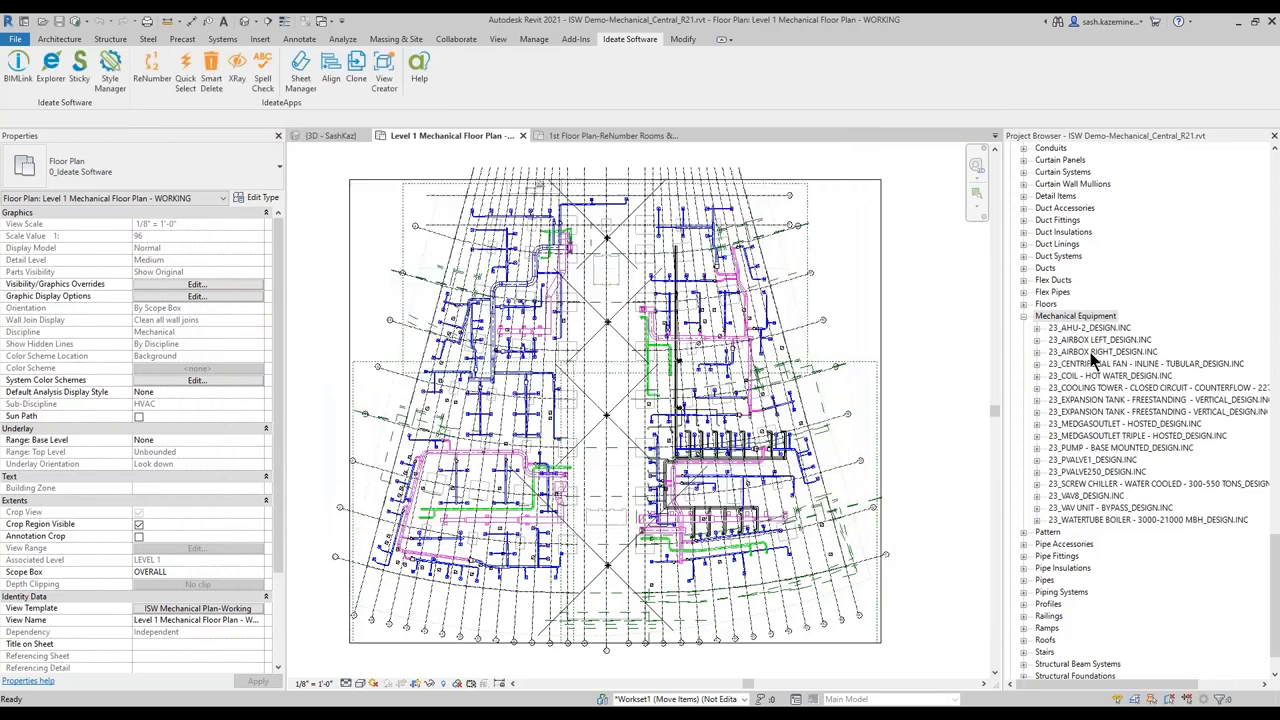
pyautogui.click(1037, 329)
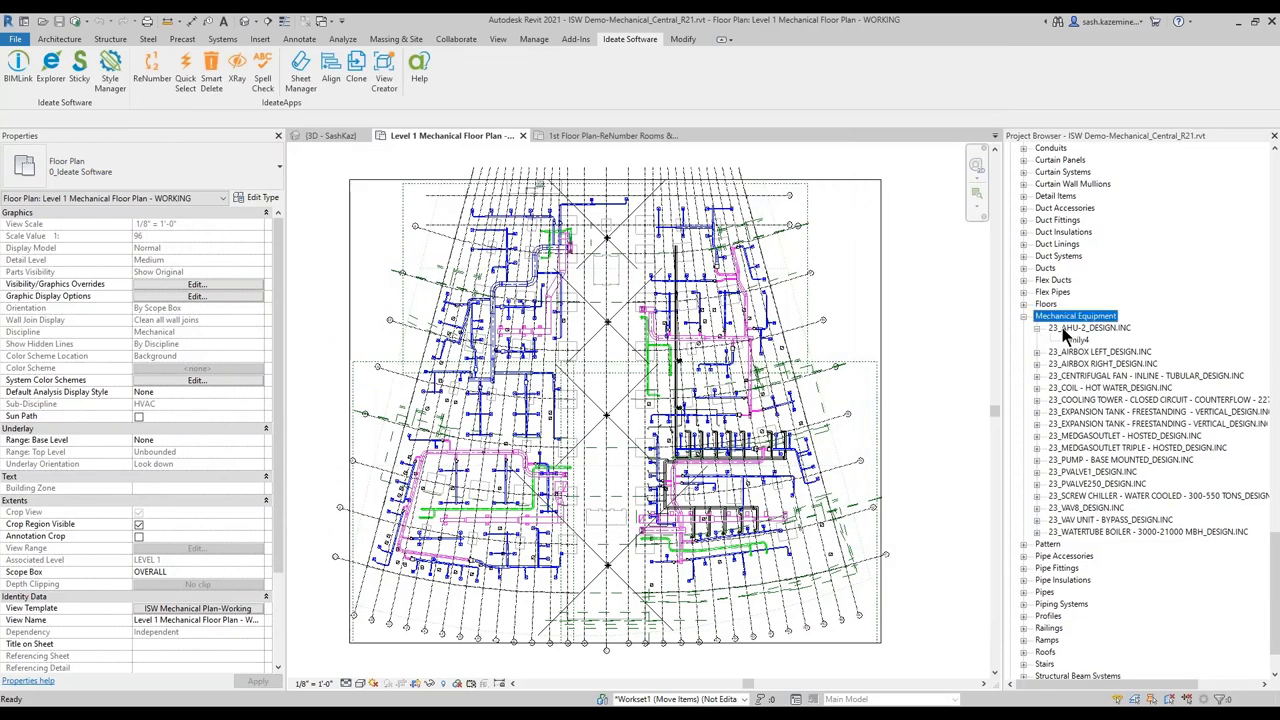
pyautogui.click(1075, 340)
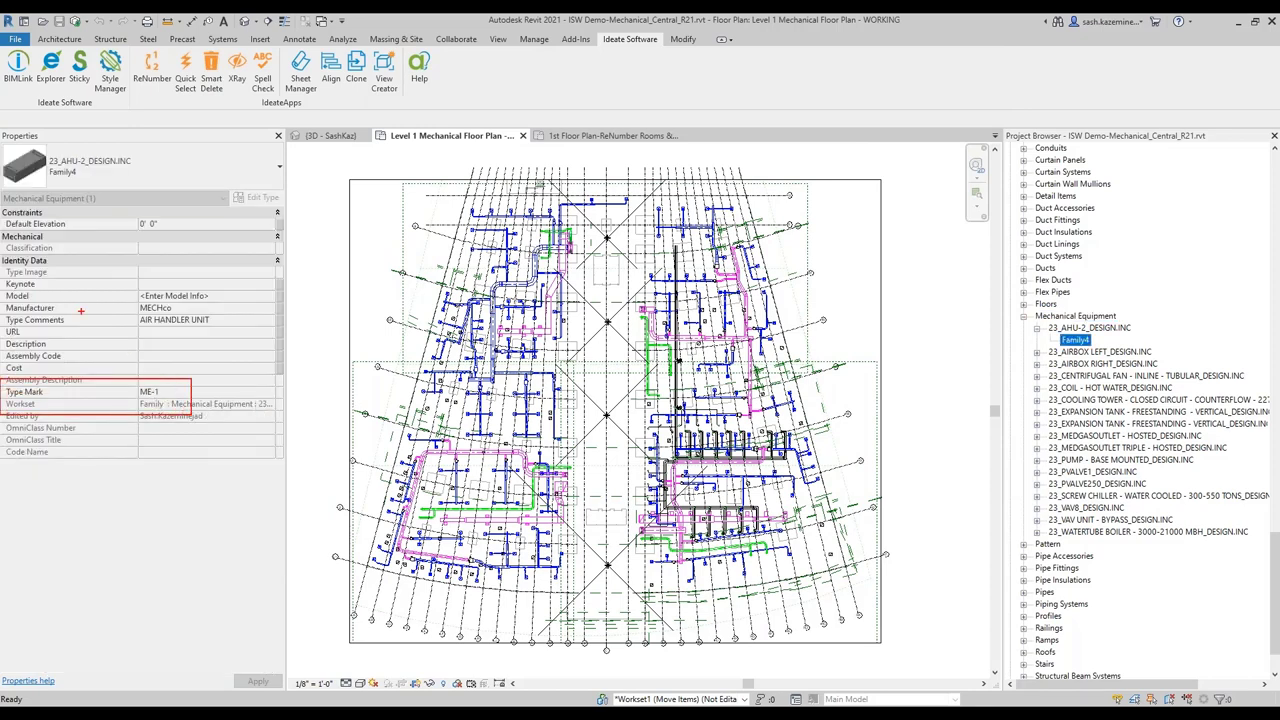
pyautogui.moveTo(7, 298); pyautogui.dragTo(195, 318)
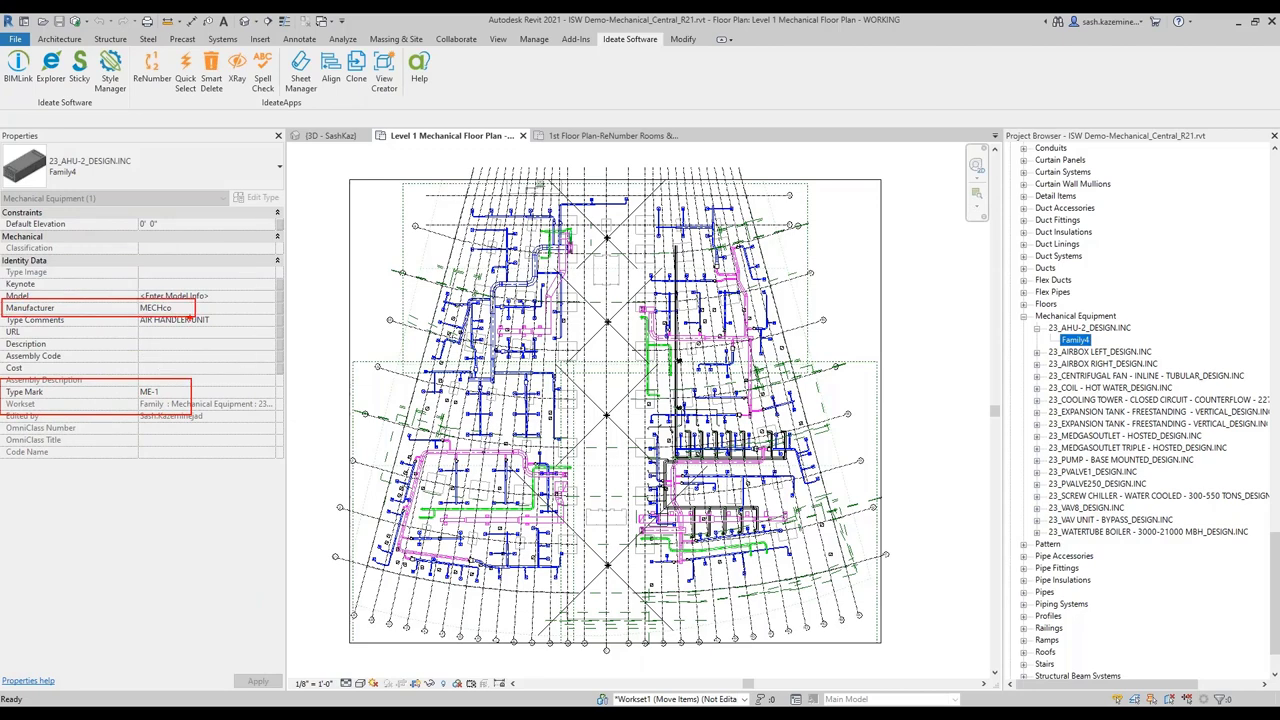
pyautogui.press('Escape')
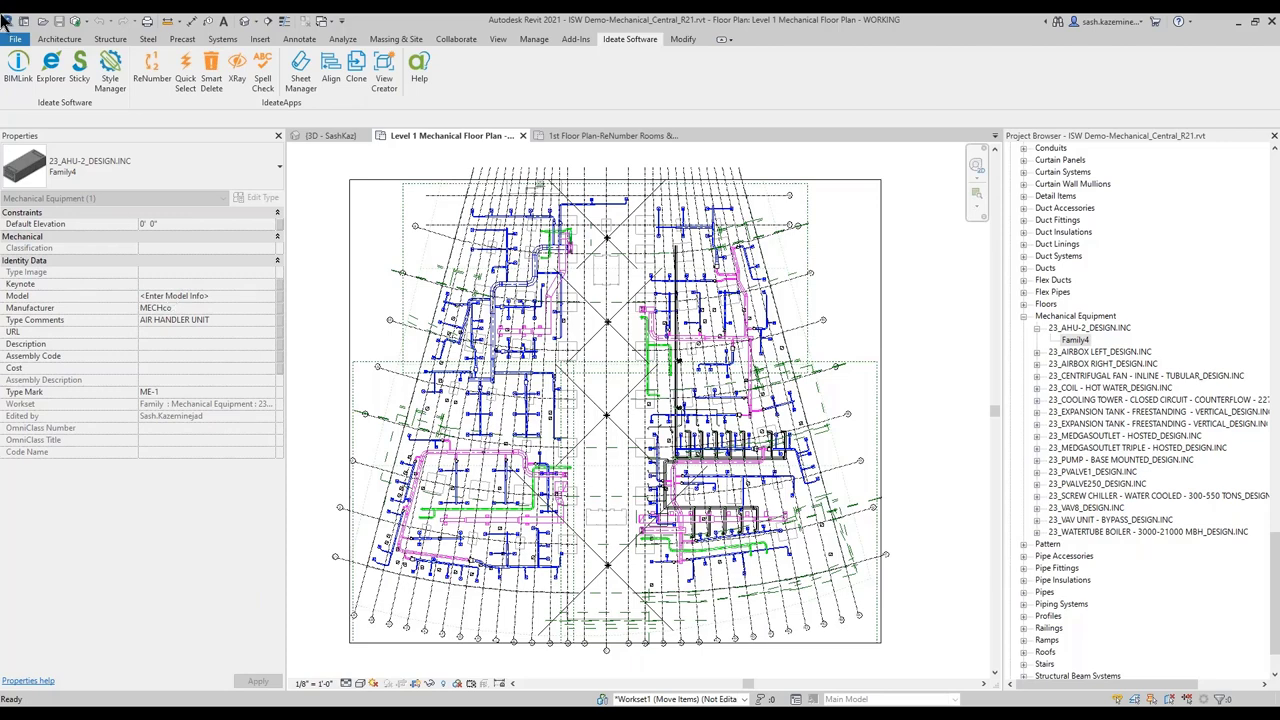
pyautogui.click(18, 68)
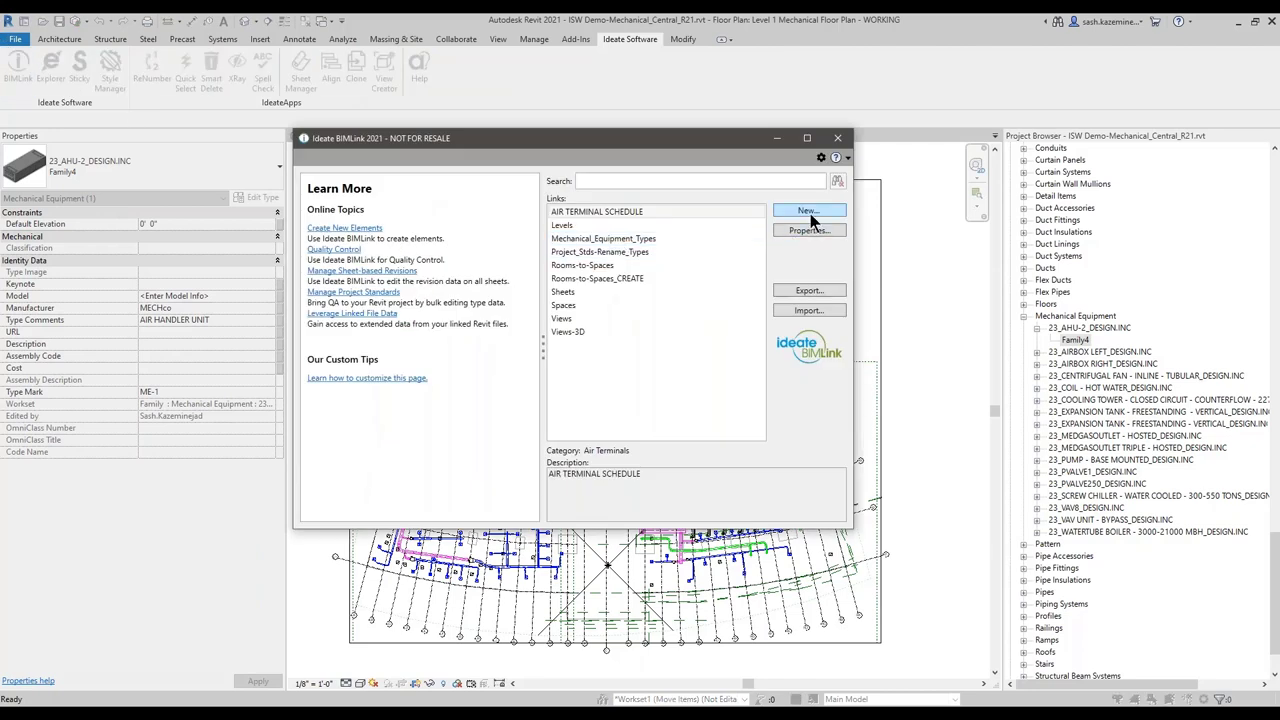
pyautogui.click(808, 212)
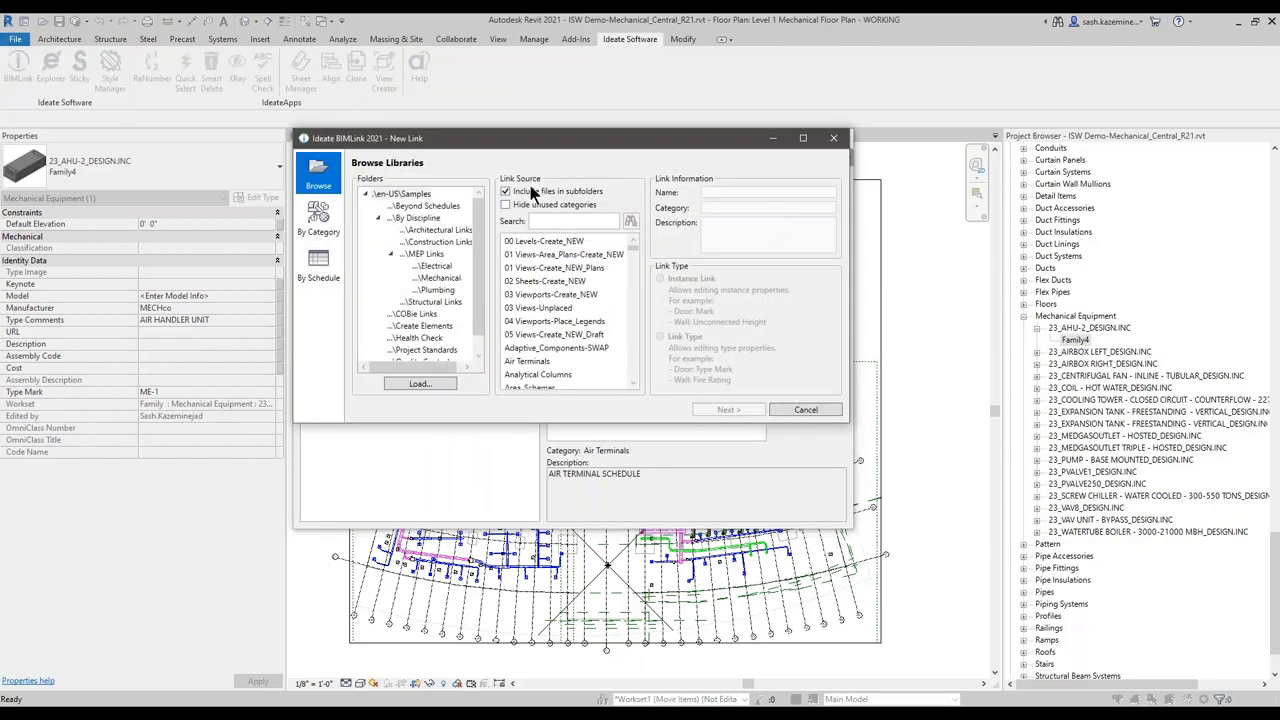
pyautogui.moveTo(630, 250)
pyautogui.mouseDown()
pyautogui.moveTo(631, 370)
pyautogui.moveTo(645, 246)
pyautogui.mouseUp()
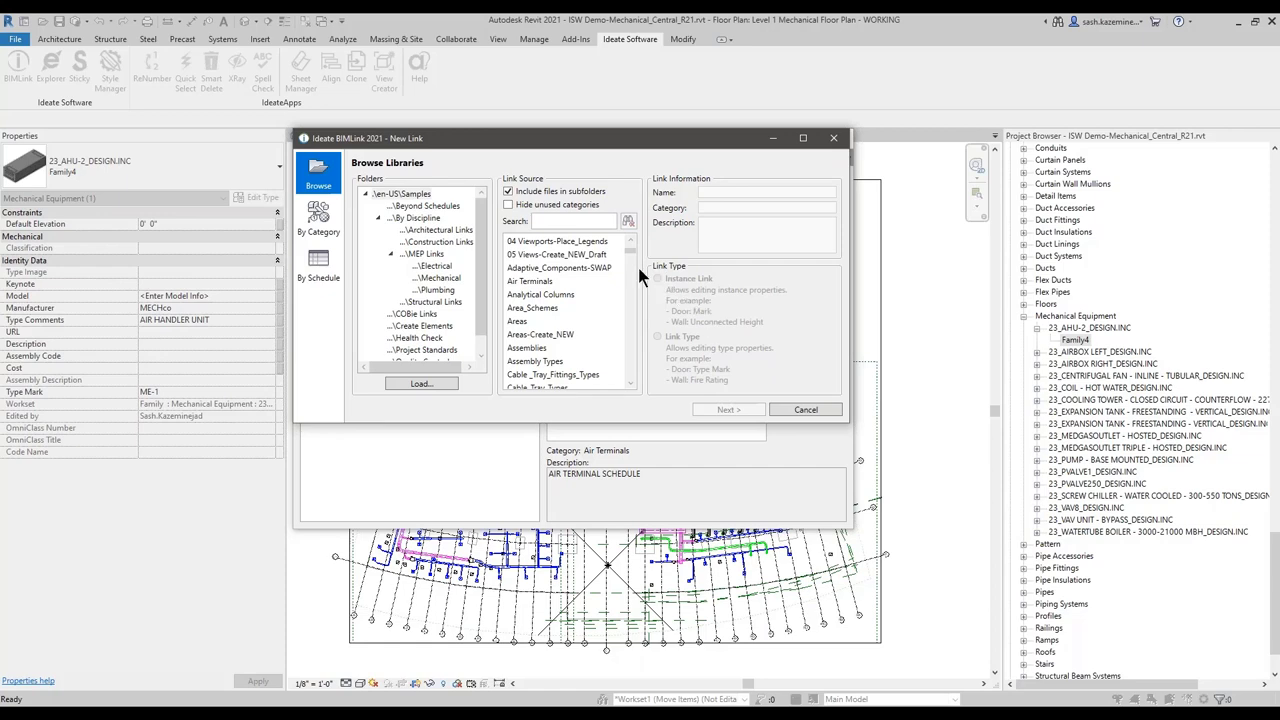
pyautogui.click(805, 411)
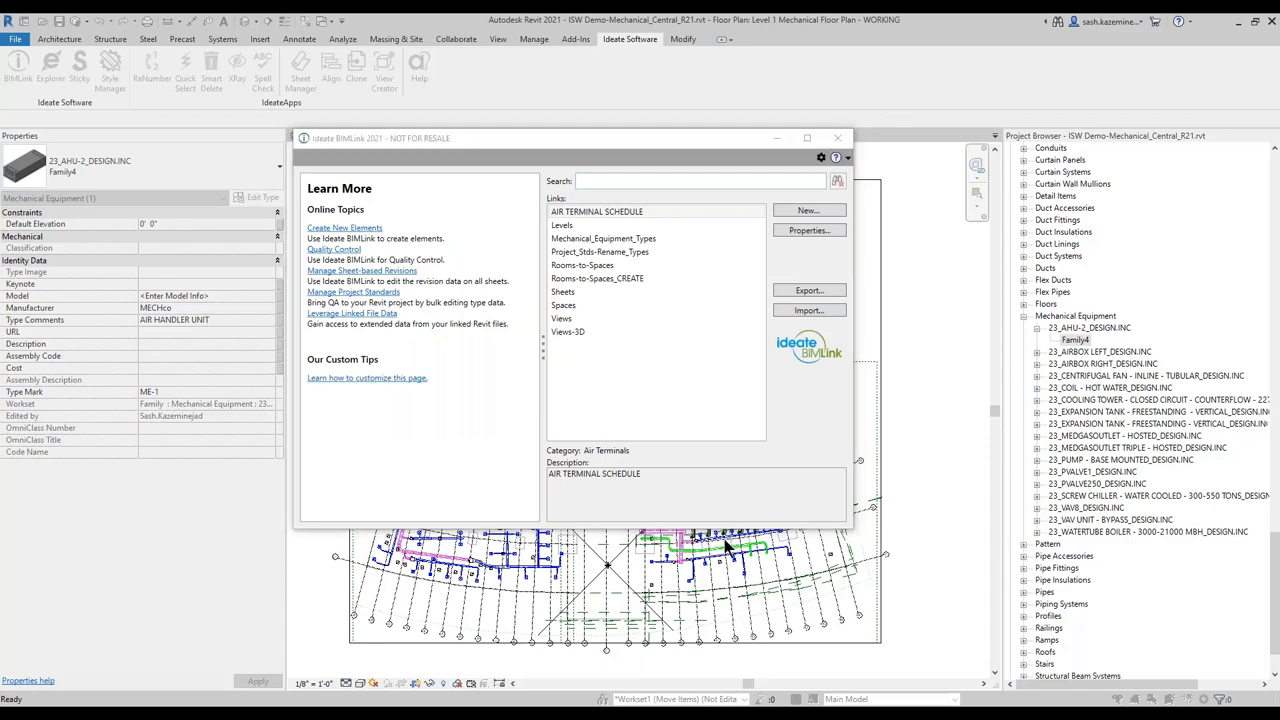
pyautogui.press('super+e')
# - Open Construction_QTO.xlsx from D:\_Live Demo Working Folder\_ISW Presentations\_Webinars
pyautogui.scroll(-2, 99, 551)
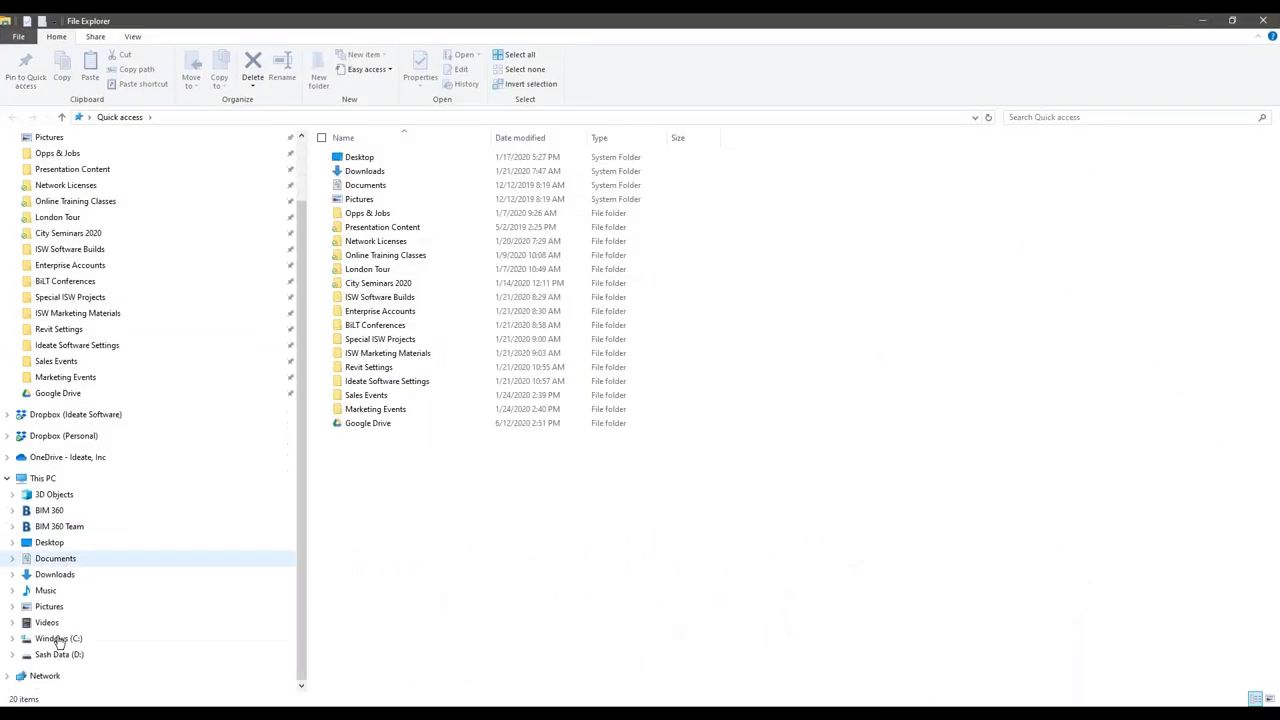
pyautogui.click(60, 654)
pyautogui.doubleClick(358, 160)
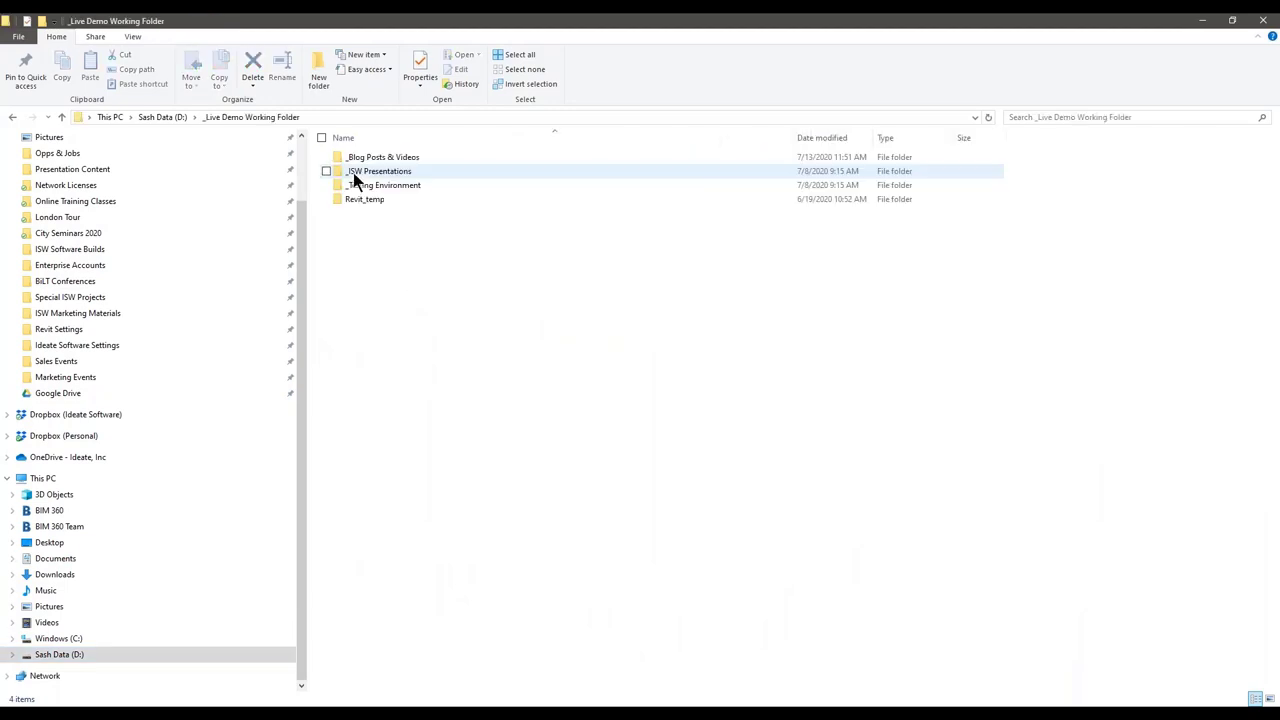
pyautogui.doubleClick(356, 176)
pyautogui.doubleClick(352, 172)
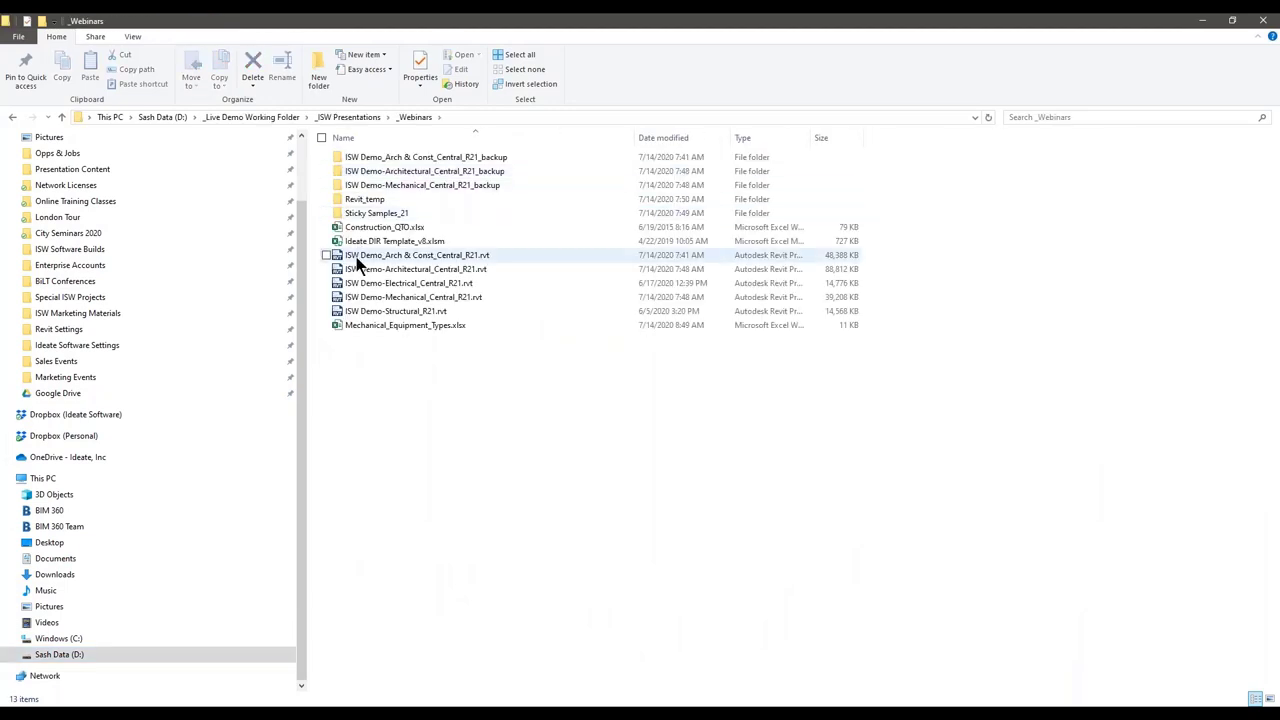
pyautogui.doubleClick(375, 228)
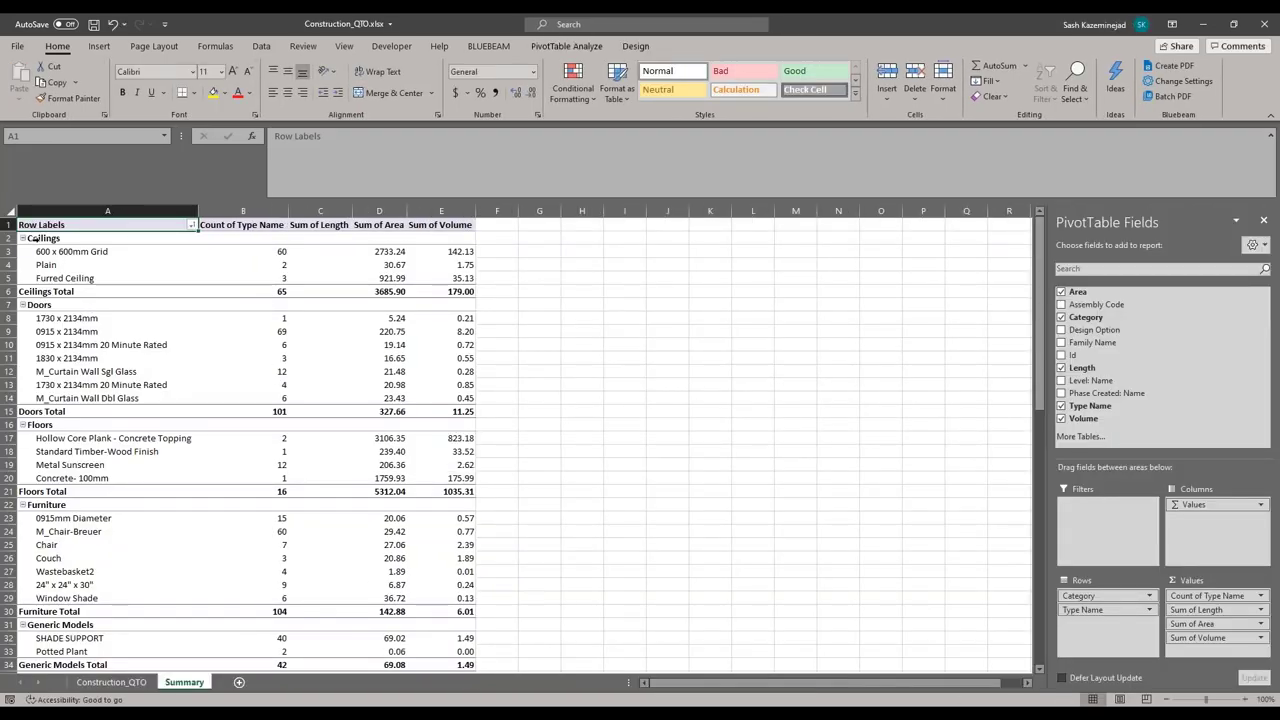
# - Flip between the Construction_QTO data and Summary pivot sheets, then close Excel without saving
pyautogui.click(111, 682)
pyautogui.moveTo(1272, 230)
pyautogui.mouseDown()
pyautogui.moveTo(1270, 571)
pyautogui.moveTo(1272, 230)
pyautogui.mouseUp()
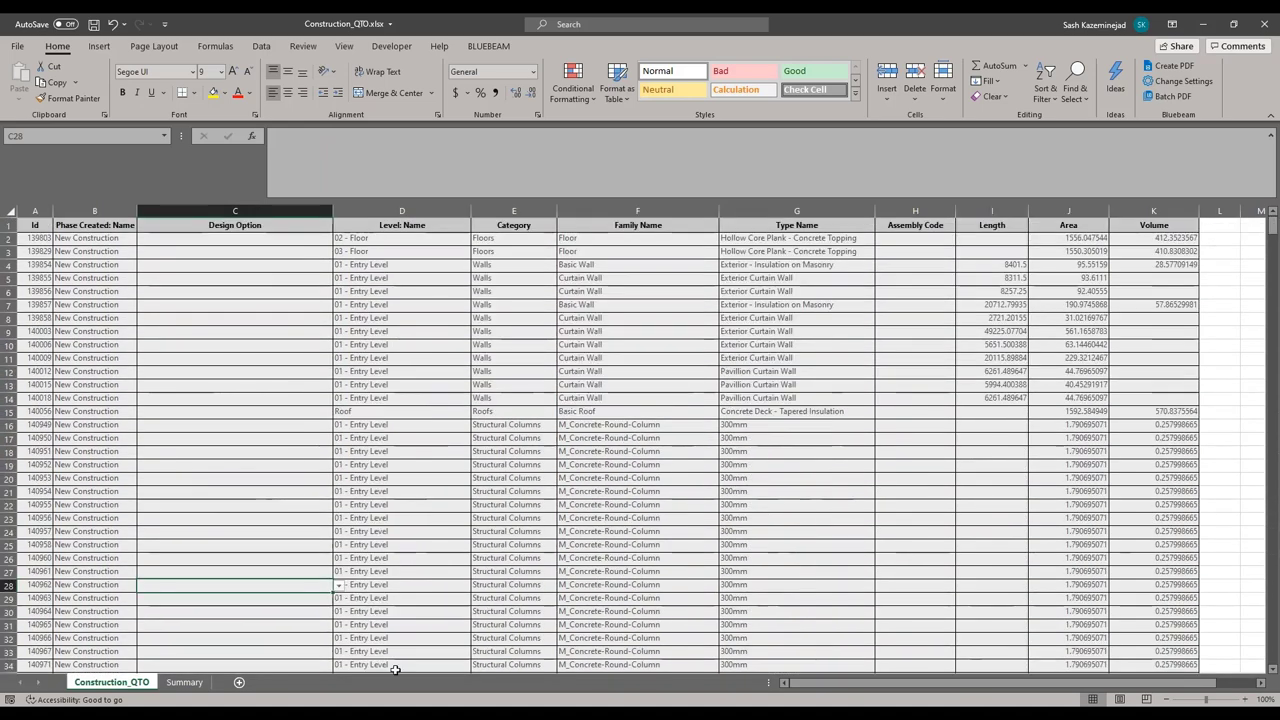
pyautogui.click(184, 682)
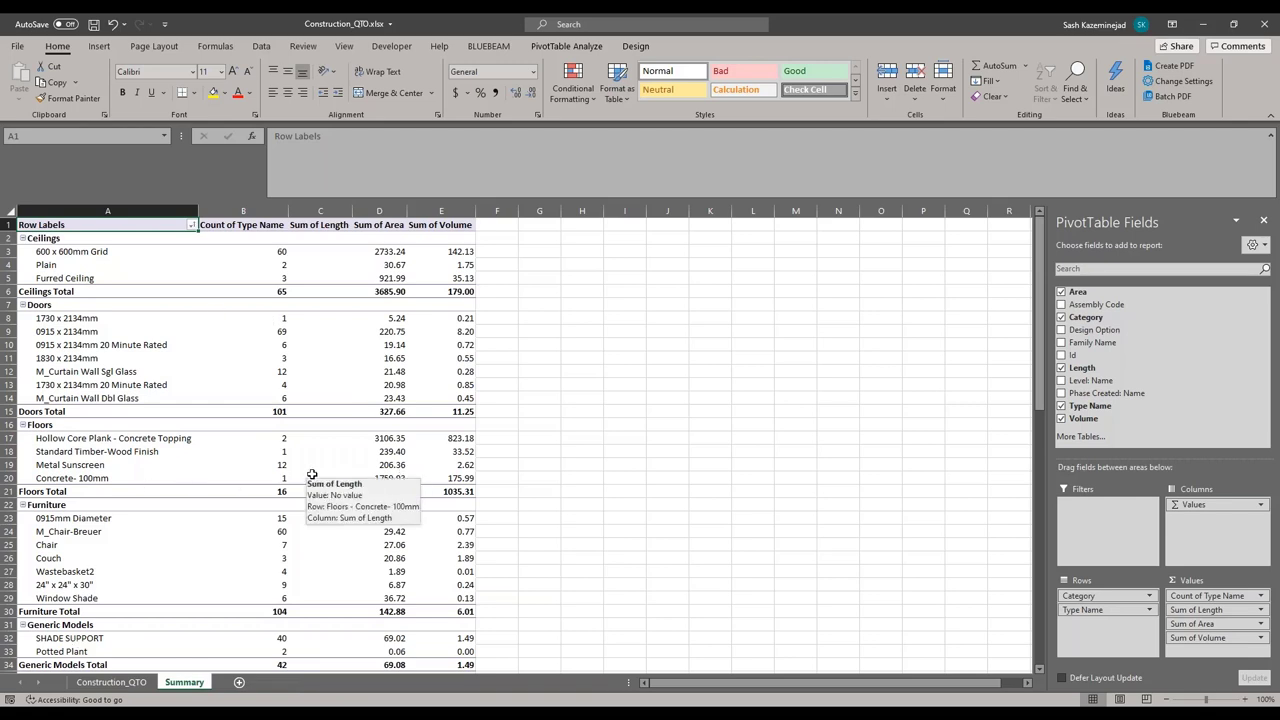
pyautogui.click(130, 684)
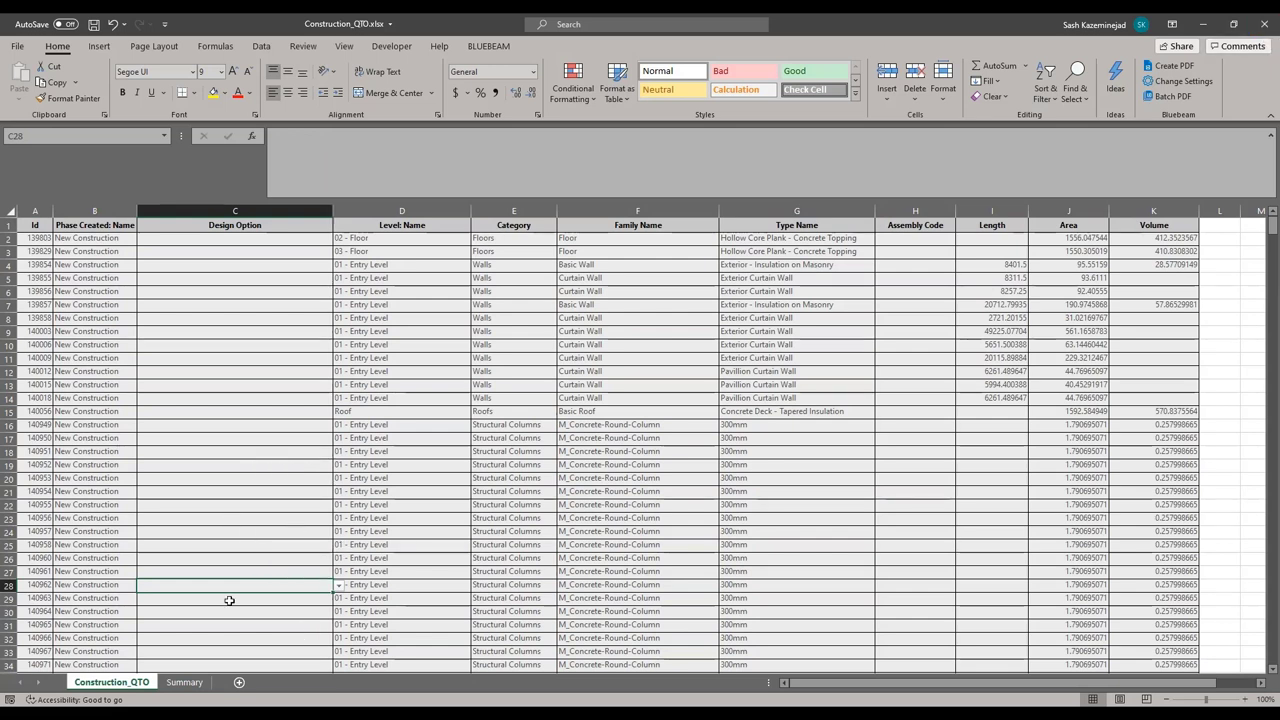
pyautogui.click(120, 686)
pyautogui.click(184, 682)
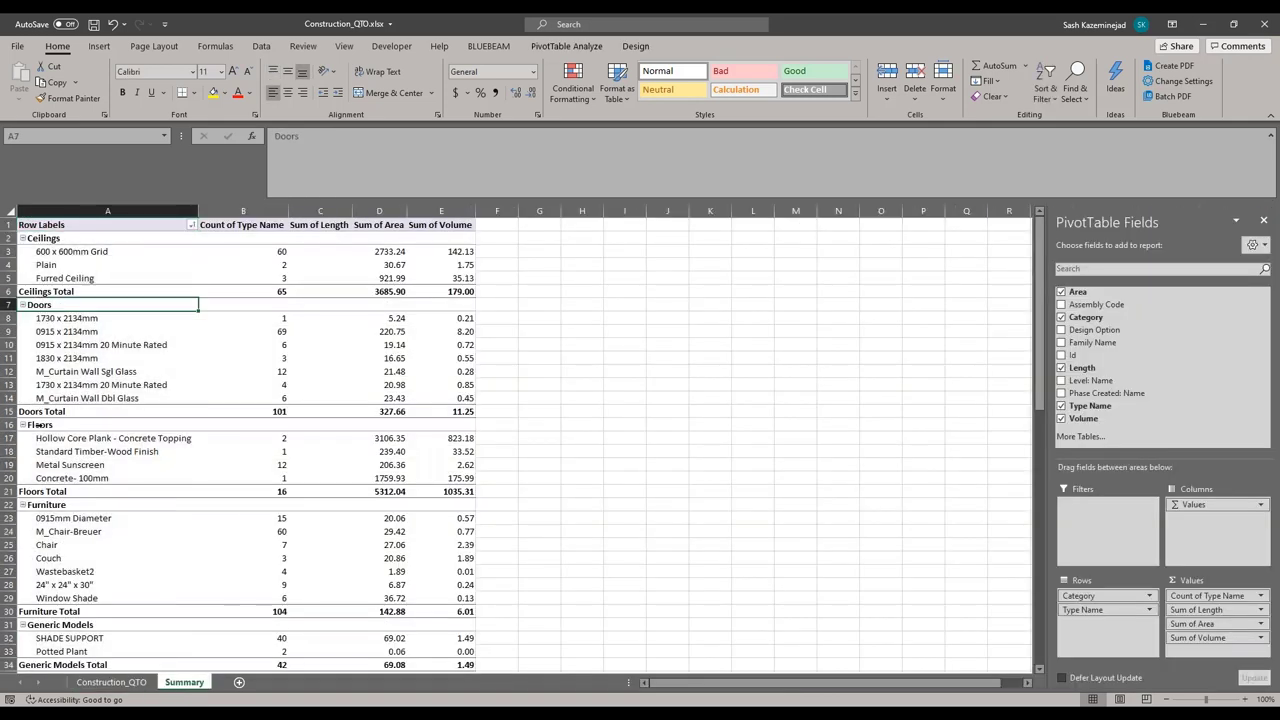
pyautogui.click(1268, 26)
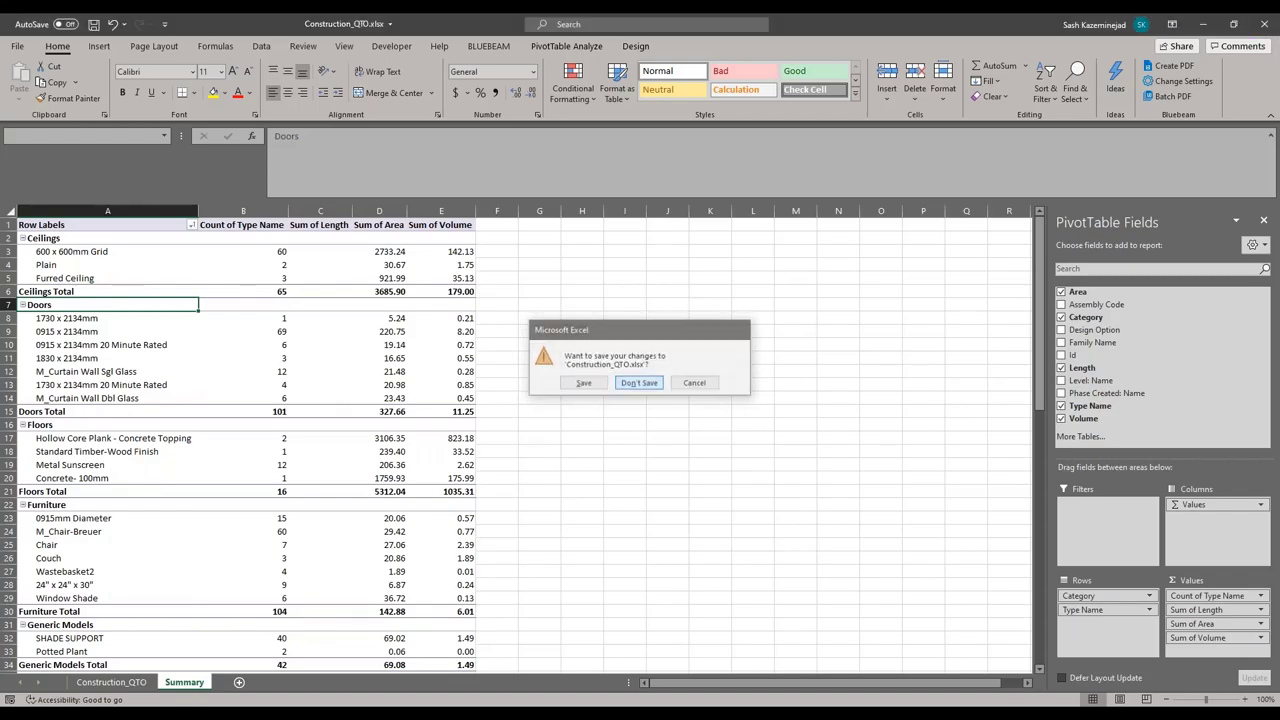
pyautogui.press('Return')
# - Create a new BIMLink link from the Construction_QTO library source found by searching 'qto'
pyautogui.moveTo(700, 714)
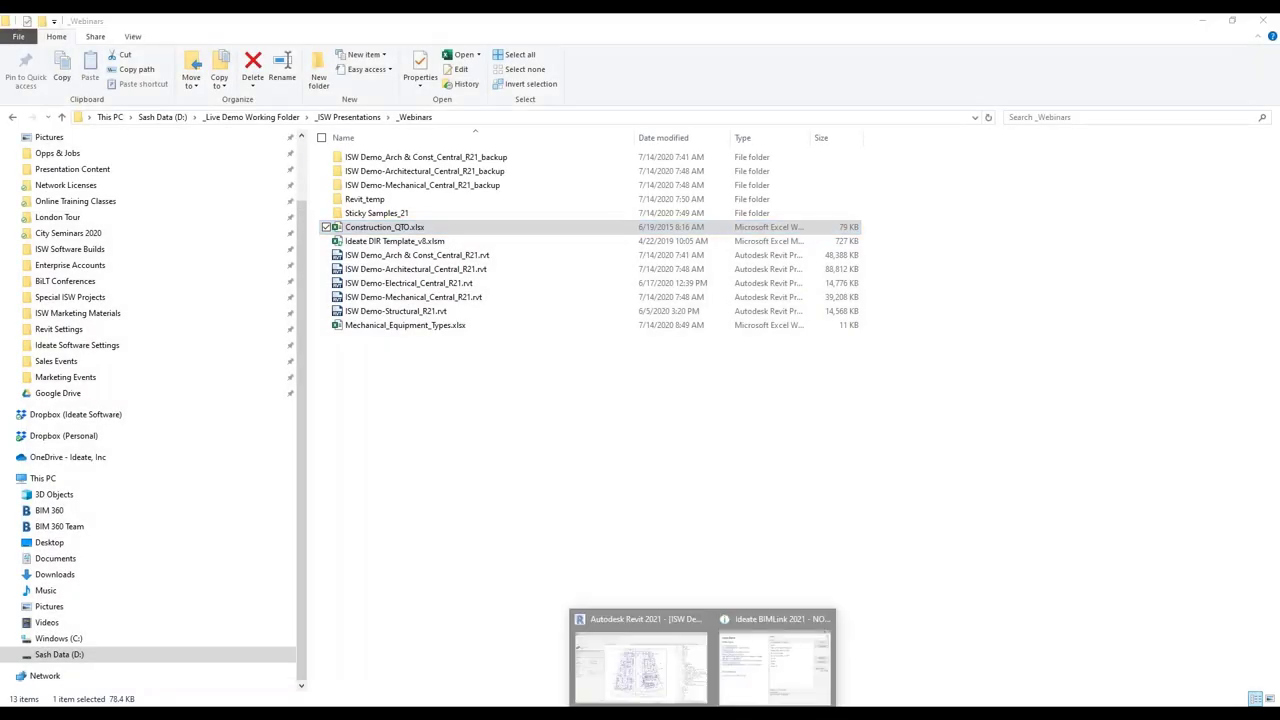
pyautogui.click(737, 666)
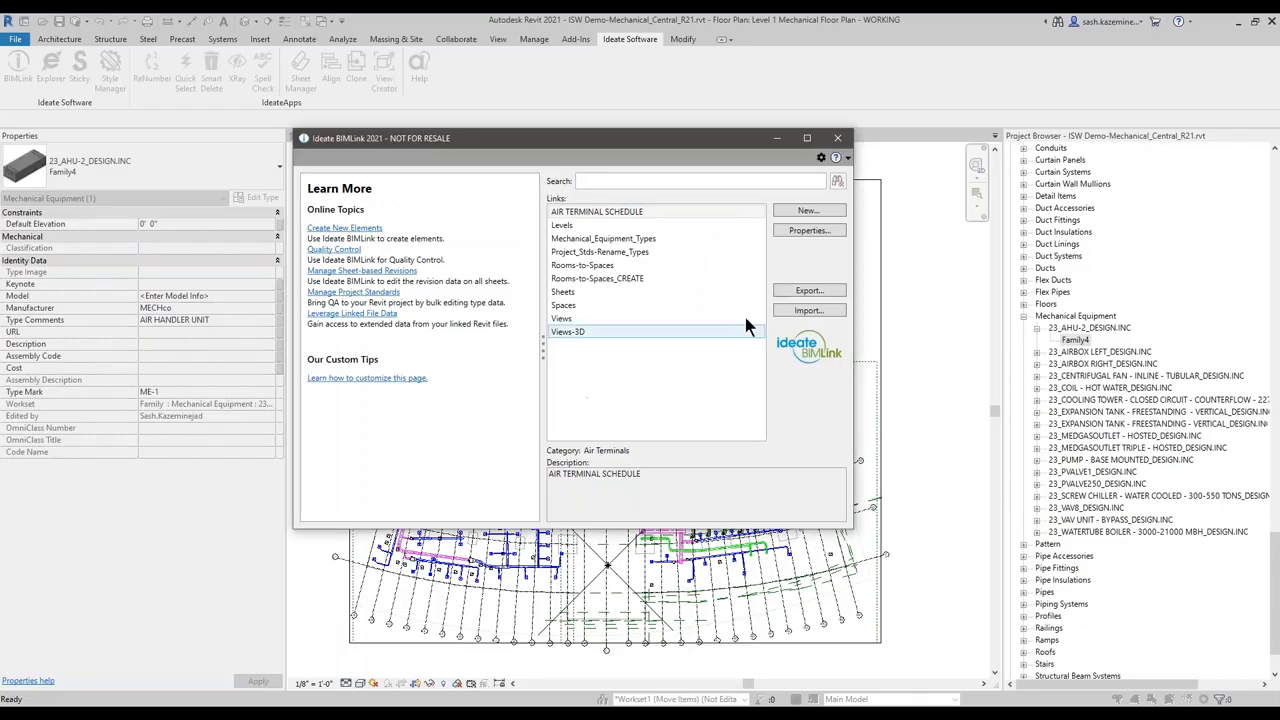
pyautogui.click(806, 213)
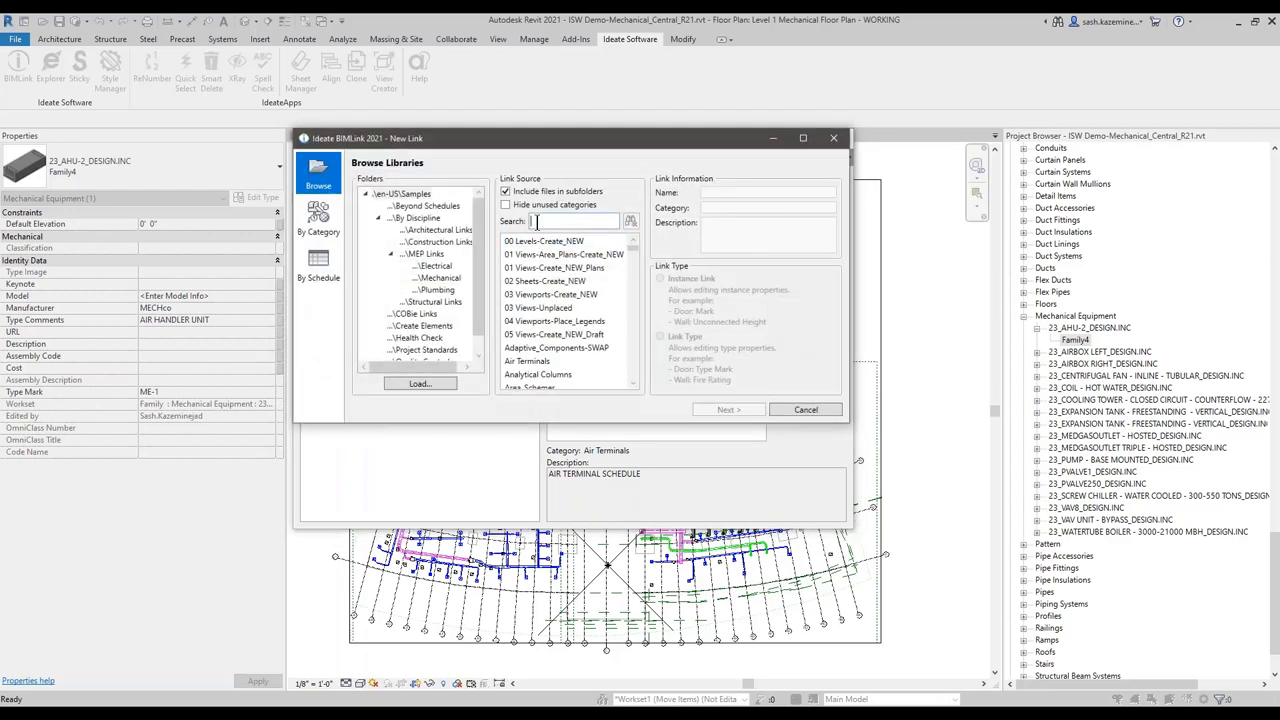
pyautogui.click(536, 222)
pyautogui.write('qto')
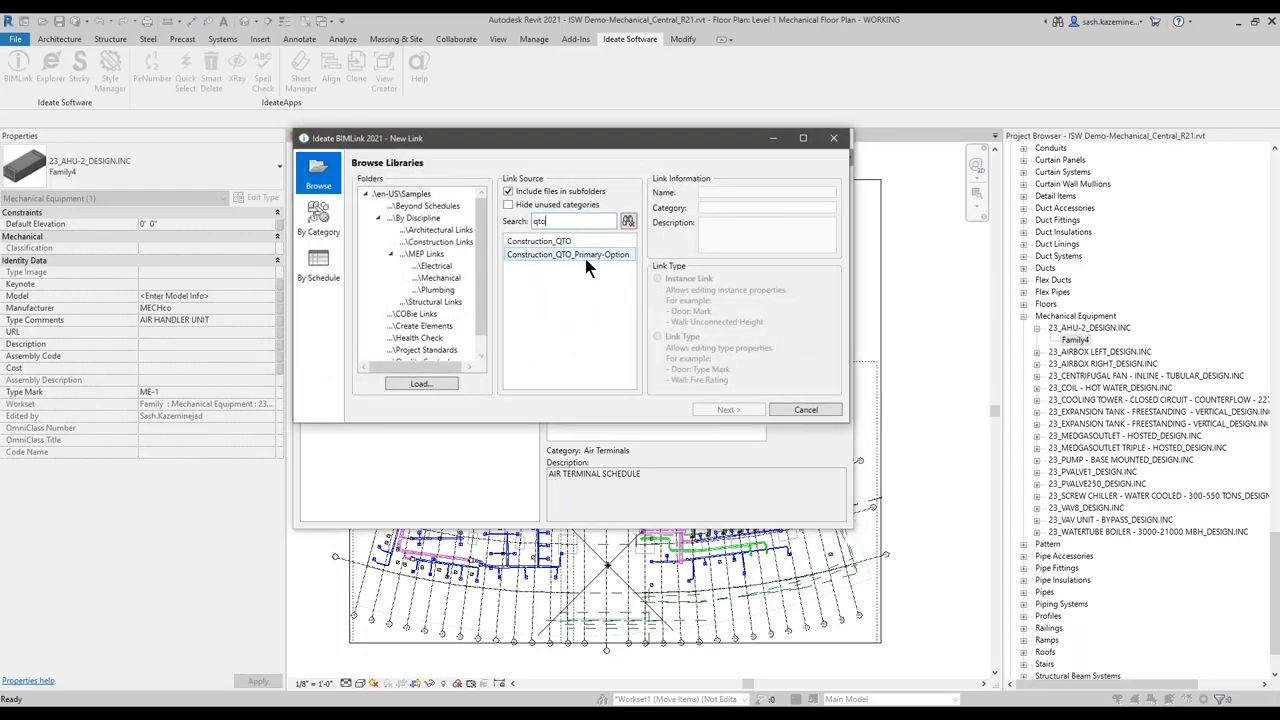
pyautogui.click(560, 242)
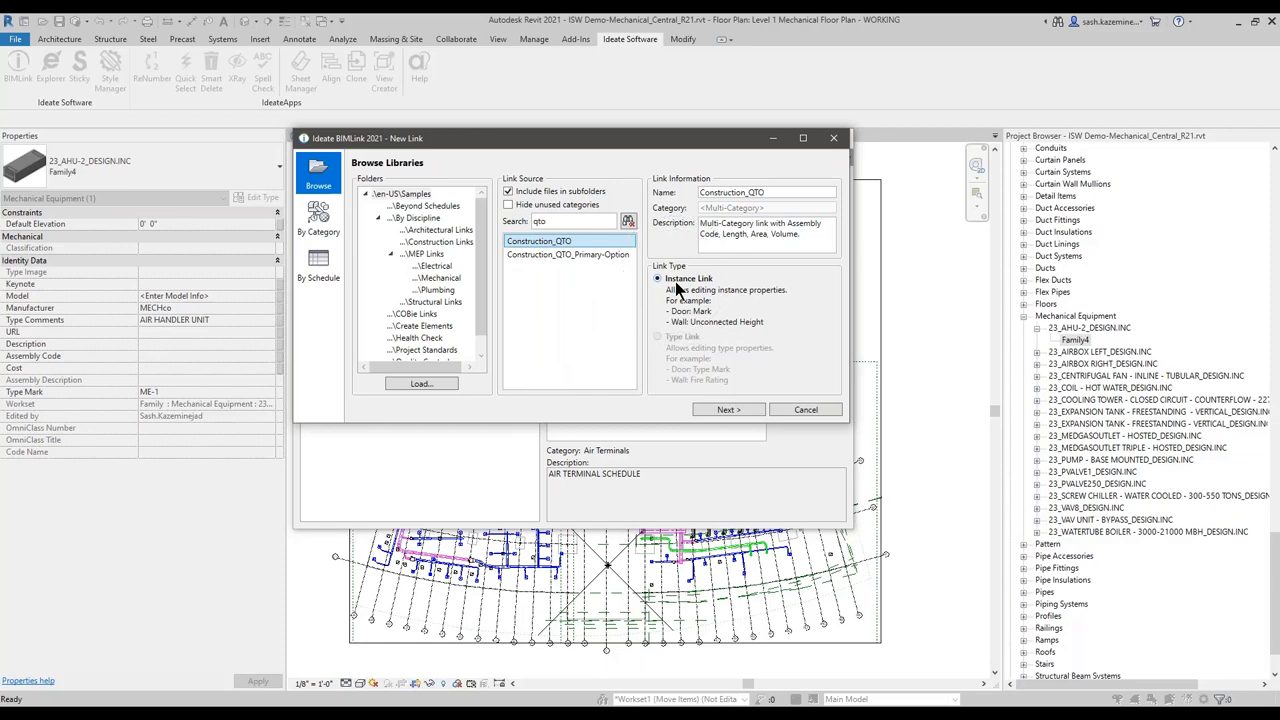
pyautogui.click(726, 410)
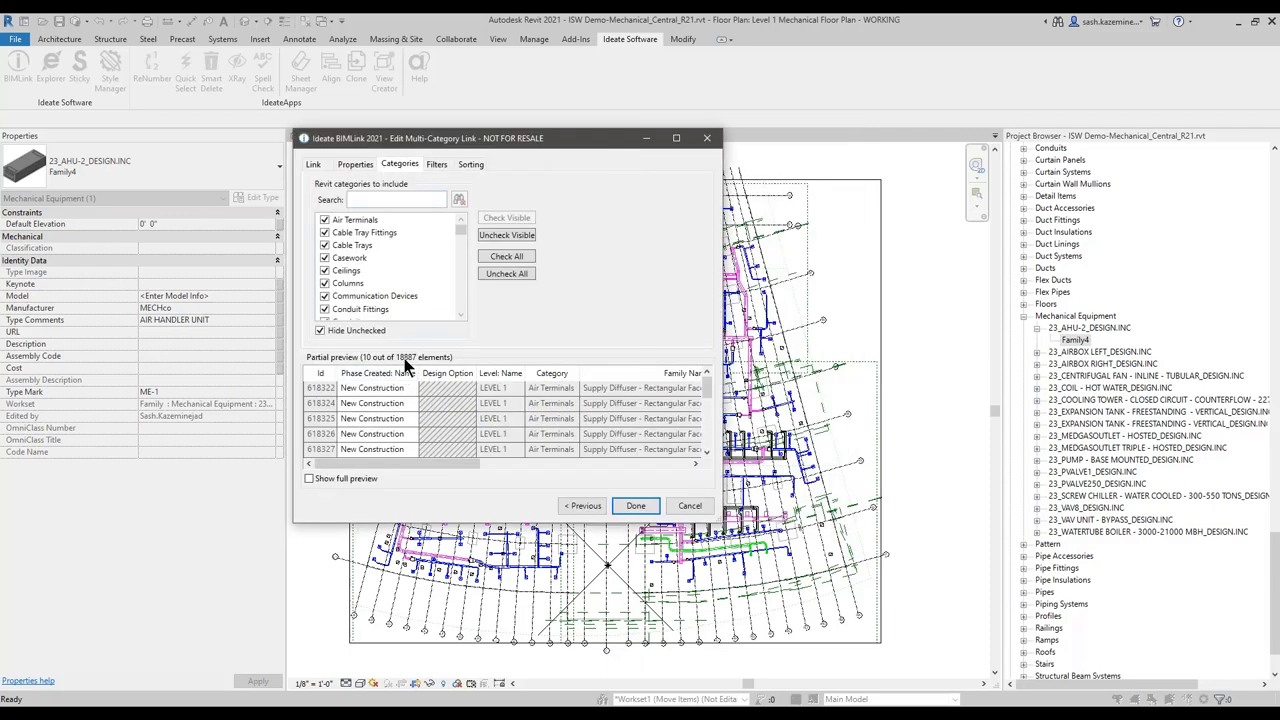
# - Clear all categories, list unchecked ones too, and include Mechanical Equipment in the link
pyautogui.moveTo(713, 515); pyautogui.dragTo(911, 631)
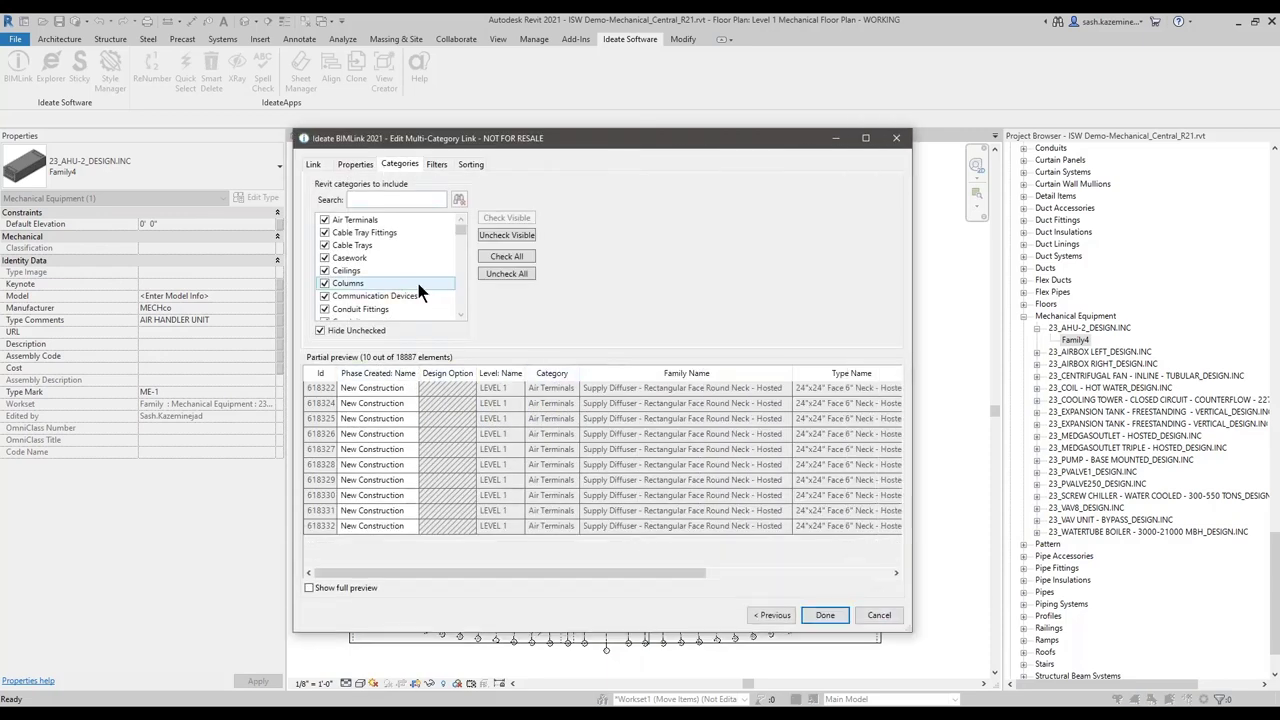
pyautogui.click(505, 274)
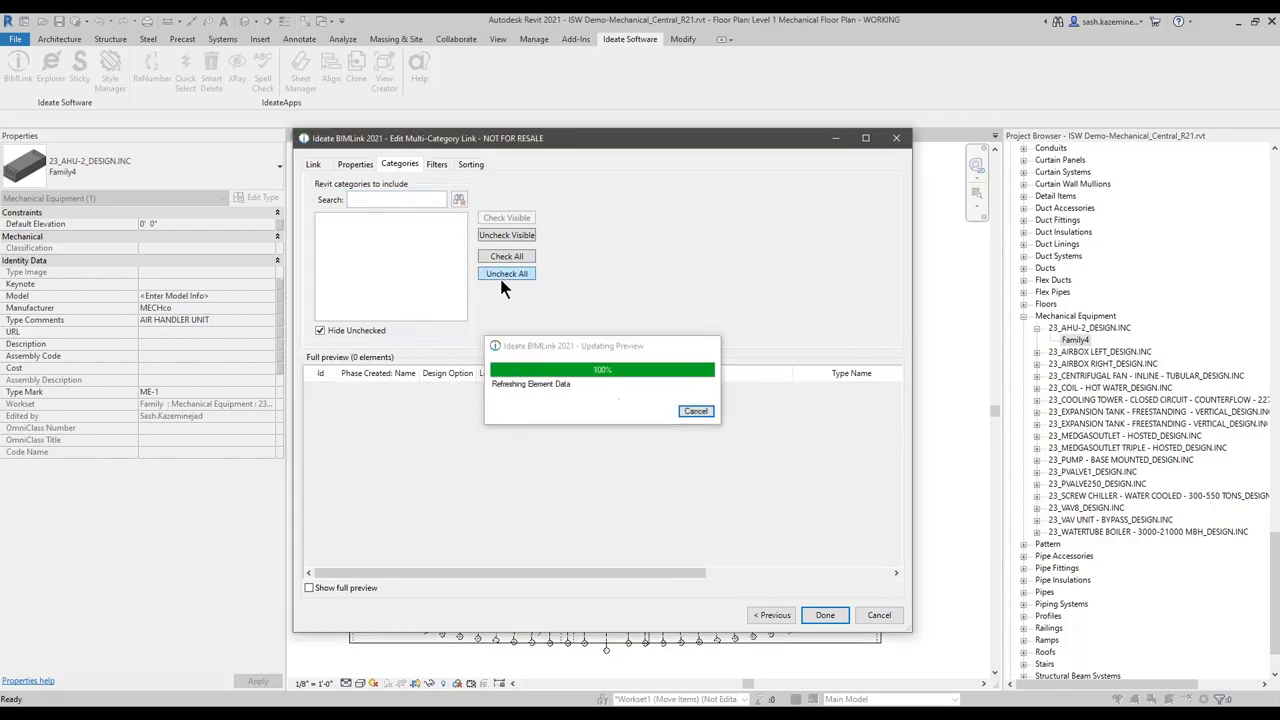
pyautogui.click(320, 331)
pyautogui.click(367, 201)
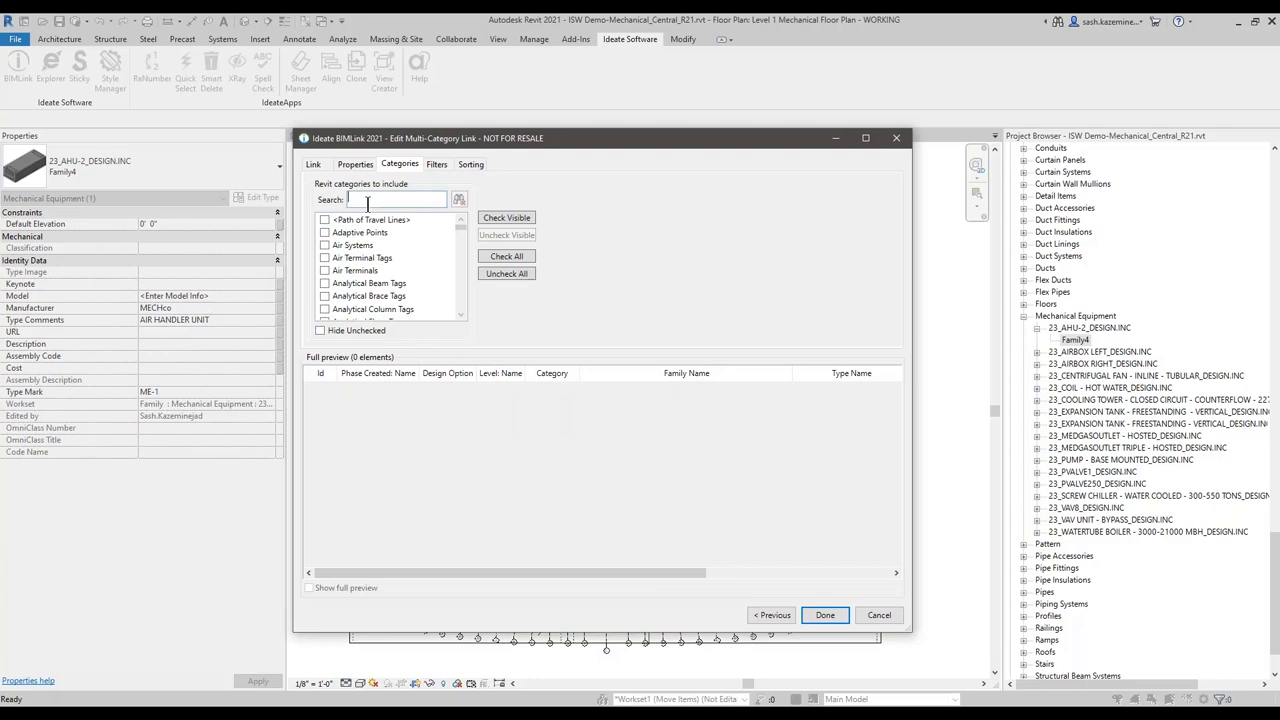
pyautogui.write('mech')
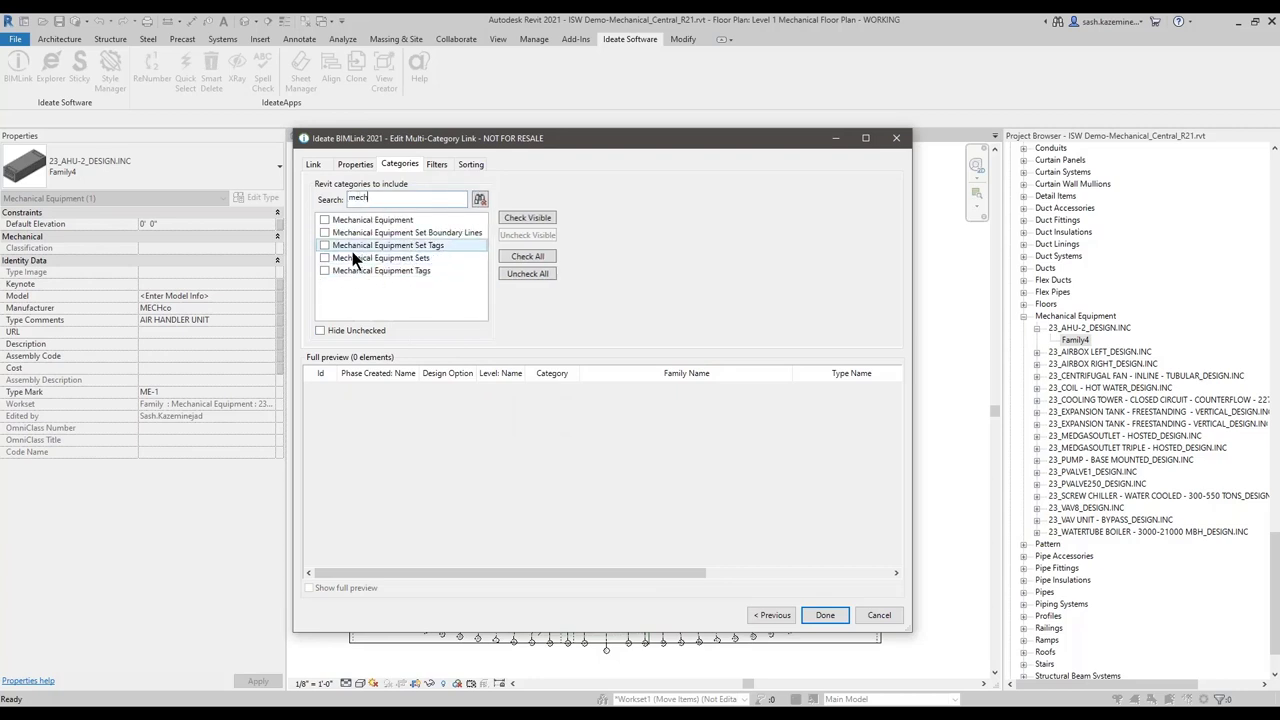
pyautogui.click(324, 219)
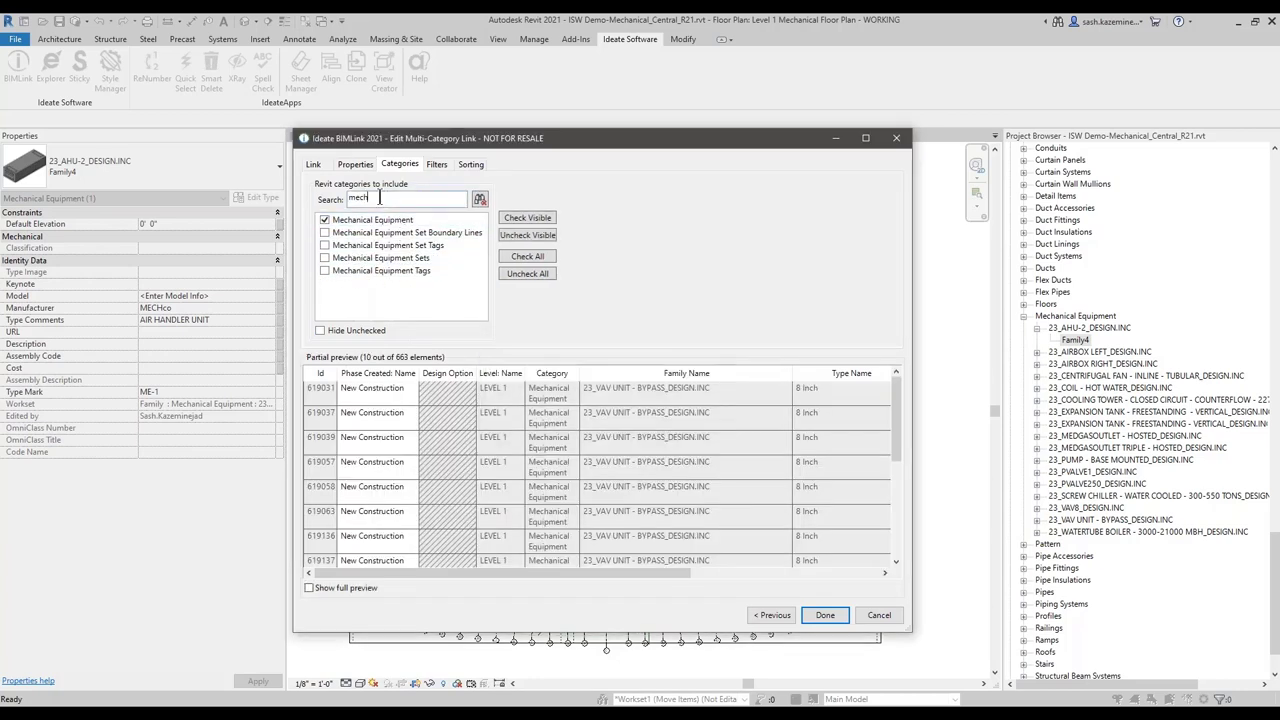
# - Add Duct Accessories, Duct Fittings, Duct Insulations and Duct Linings, then confirm the link settings
pyautogui.moveTo(378, 198); pyautogui.dragTo(318, 198)
pyautogui.write('duct')
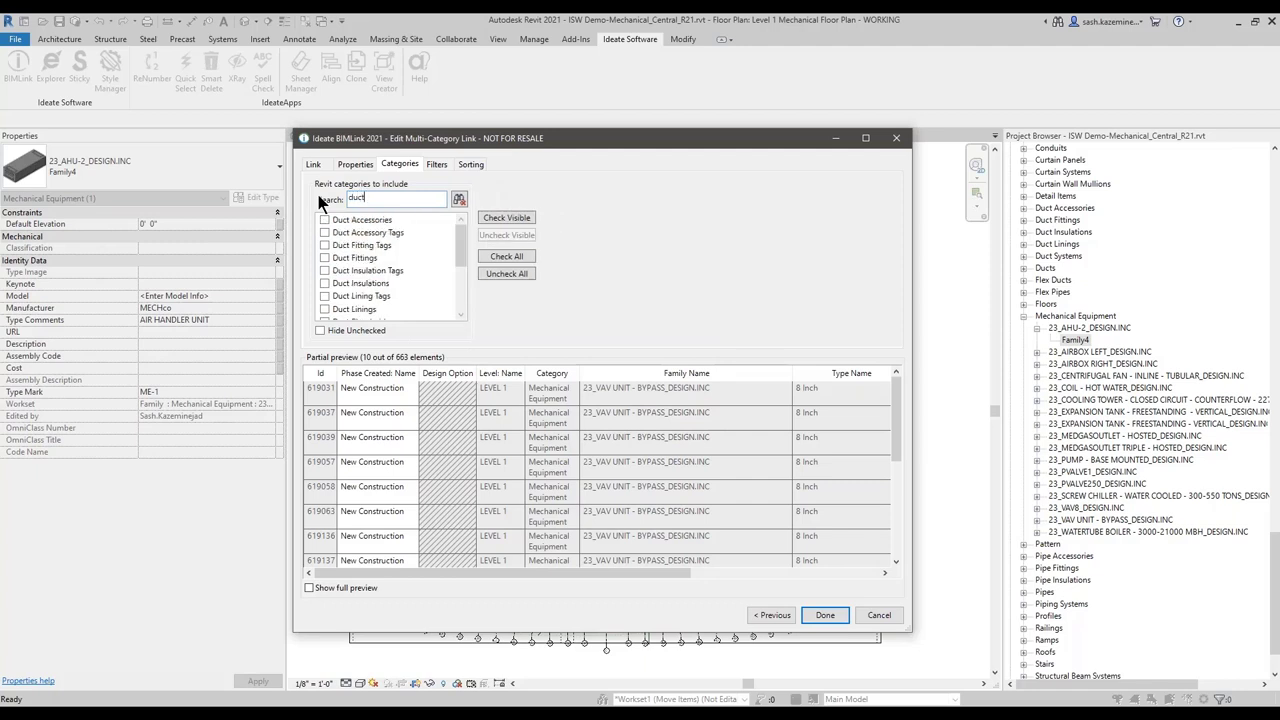
pyautogui.click(323, 220)
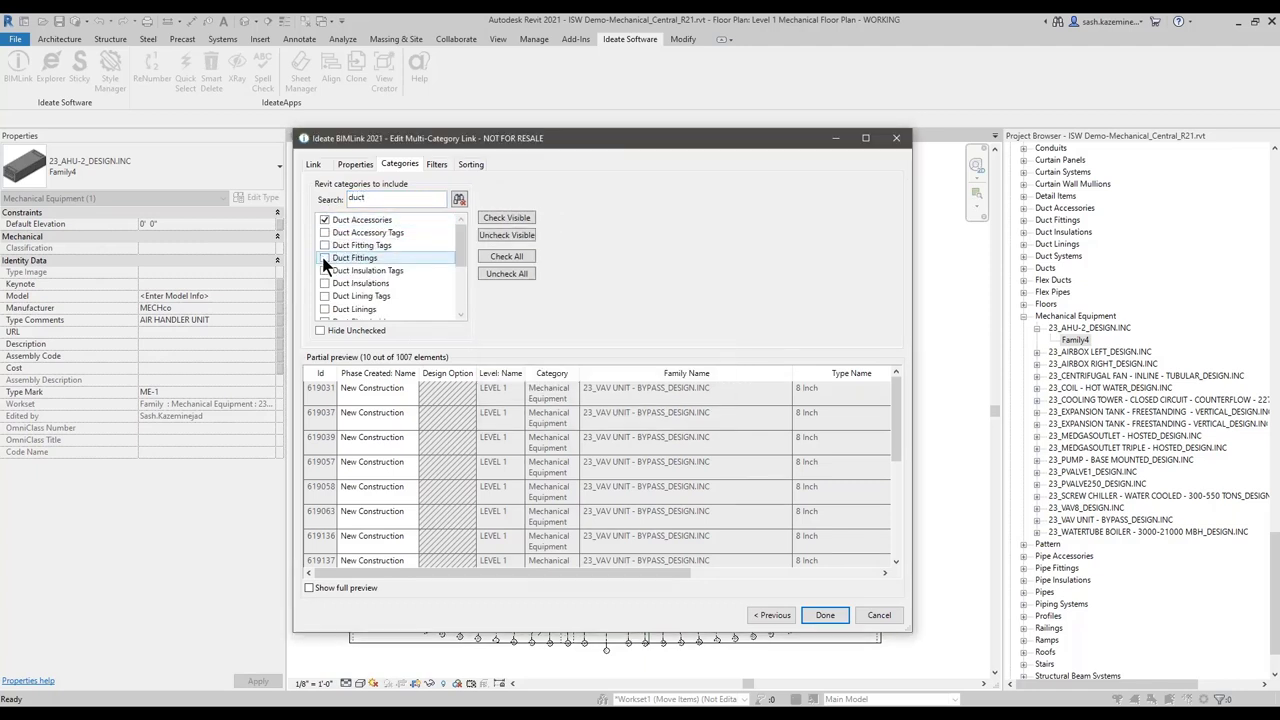
pyautogui.click(324, 258)
pyautogui.click(324, 283)
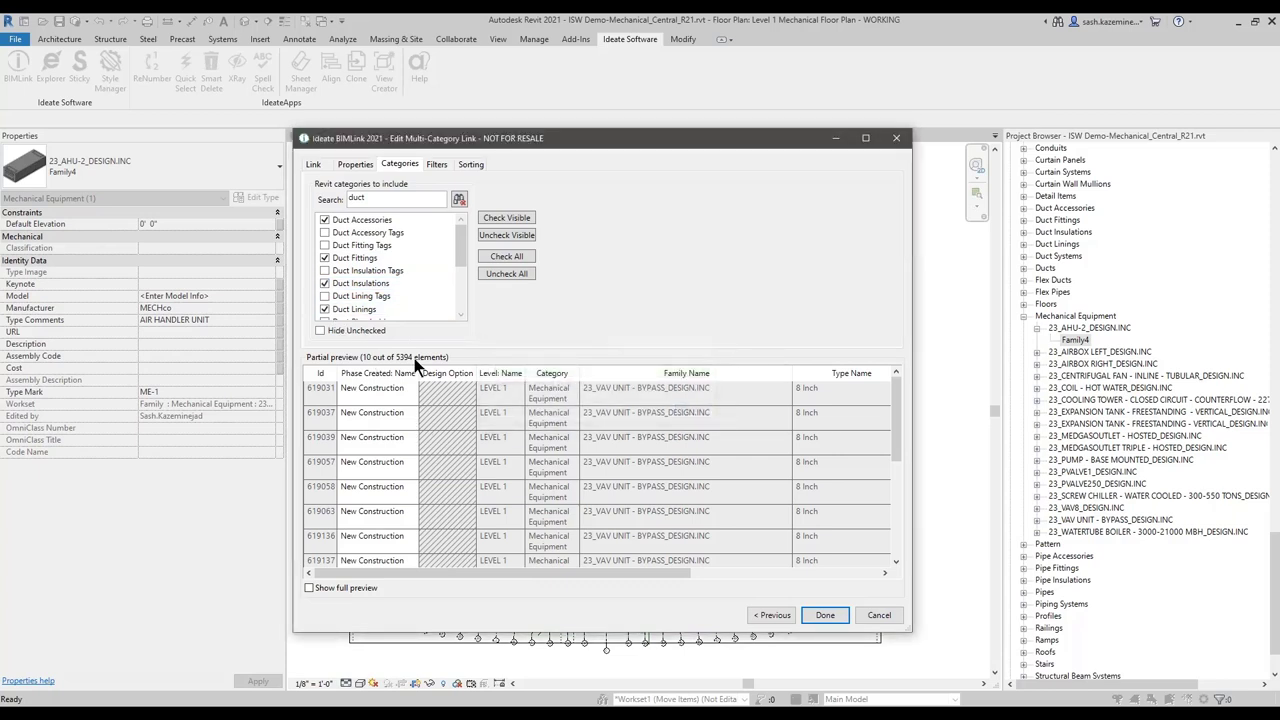
pyautogui.click(324, 309)
pyautogui.moveTo(910, 632); pyautogui.dragTo(995, 670)
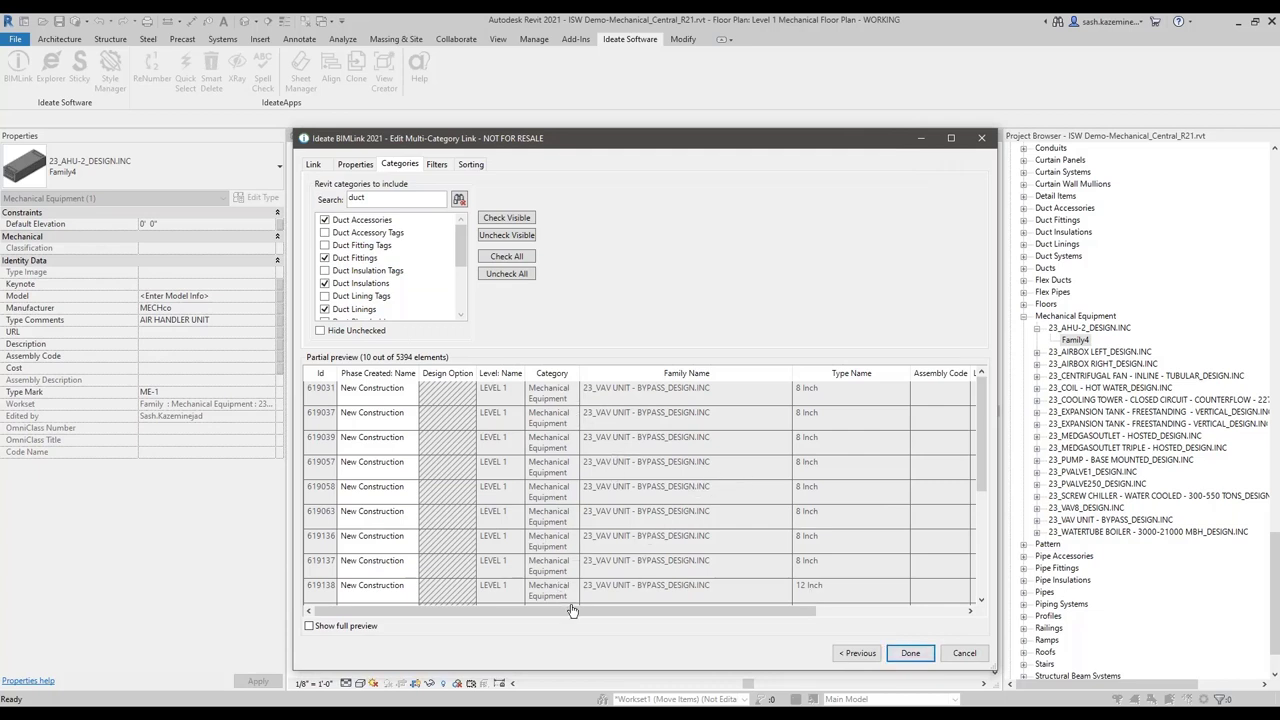
pyautogui.click(904, 654)
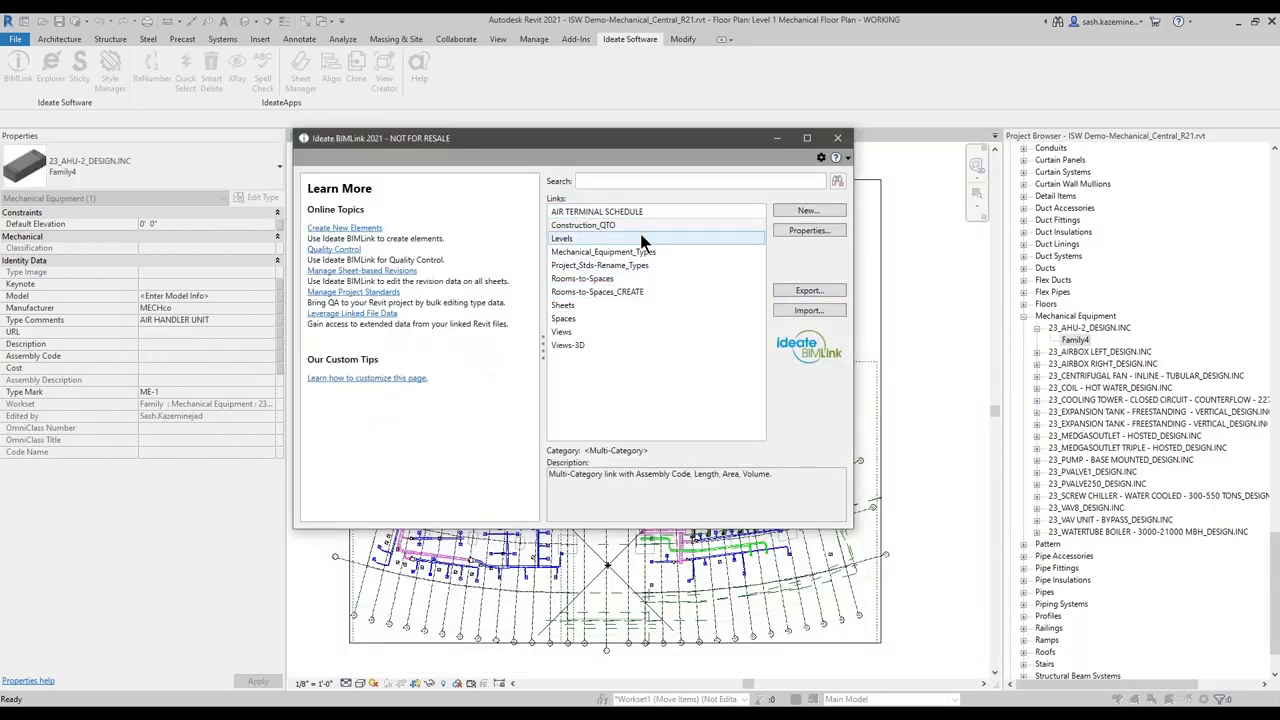
# - Export the Construction_QTO link into Construction_QTO.xlsx, overwriting its worksheet, and open the workbook
pyautogui.click(811, 292)
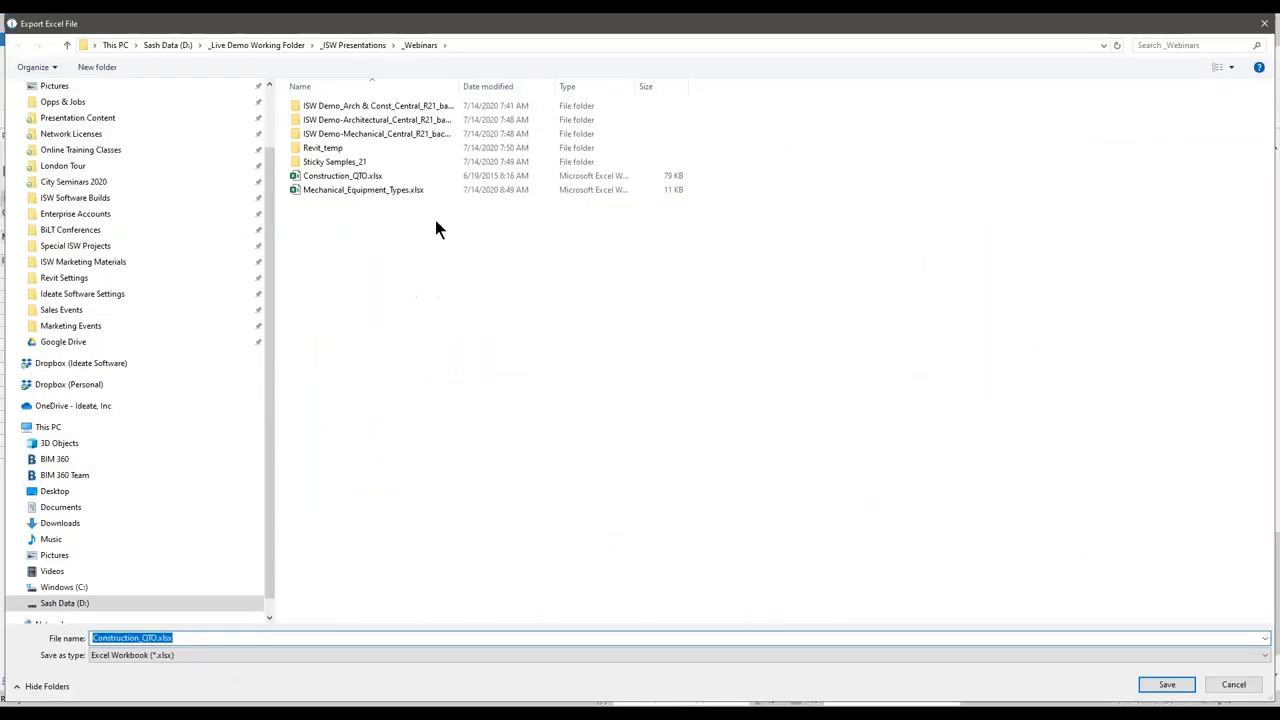
pyautogui.click(364, 178)
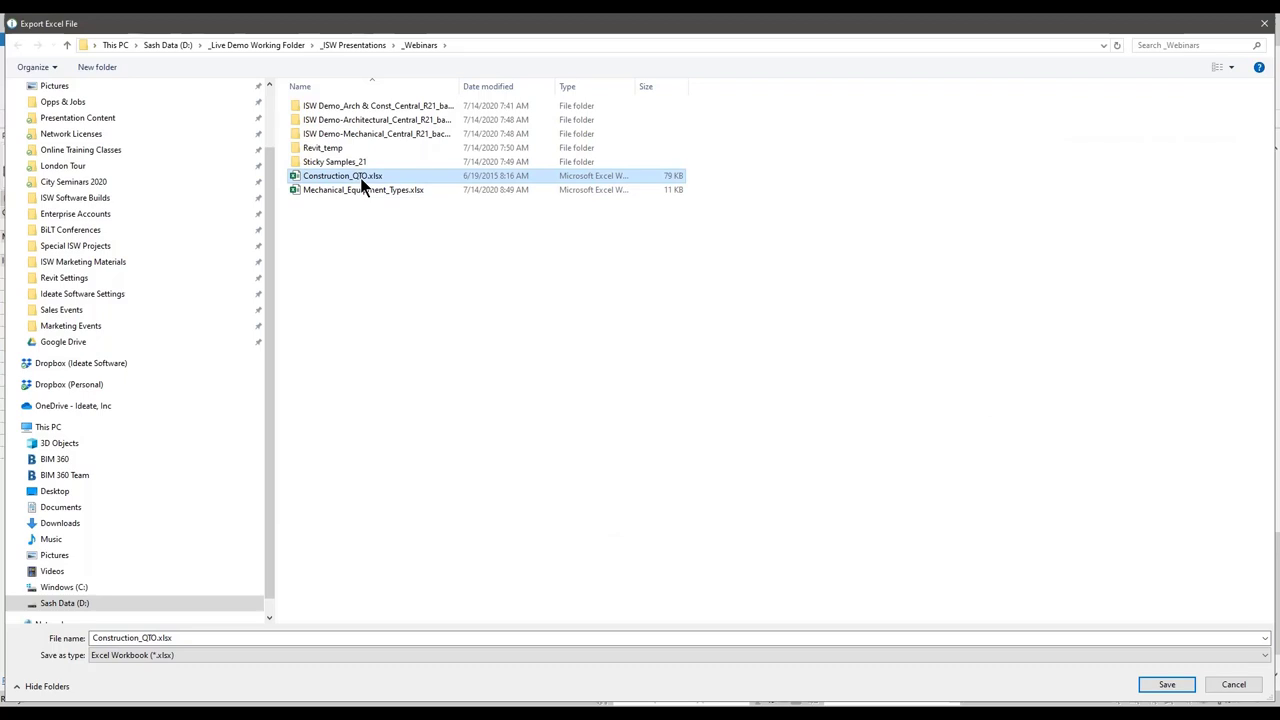
pyautogui.click(1163, 686)
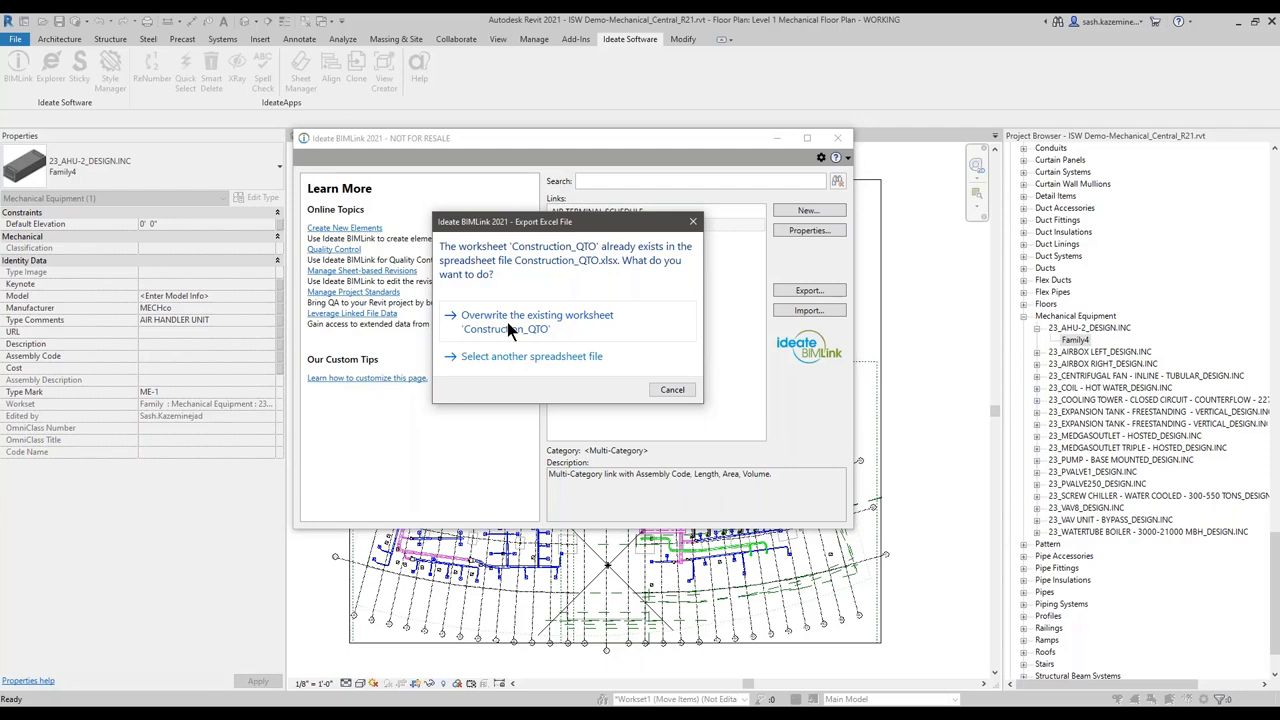
pyautogui.click(507, 322)
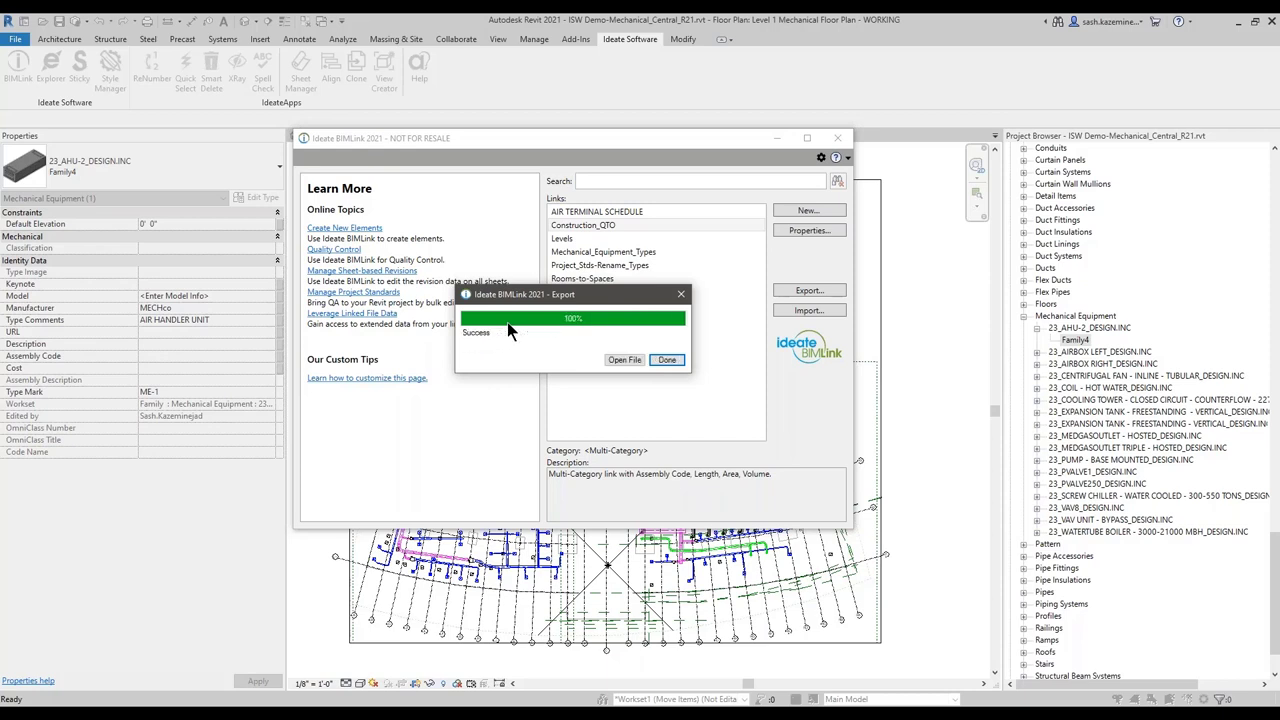
pyautogui.click(623, 361)
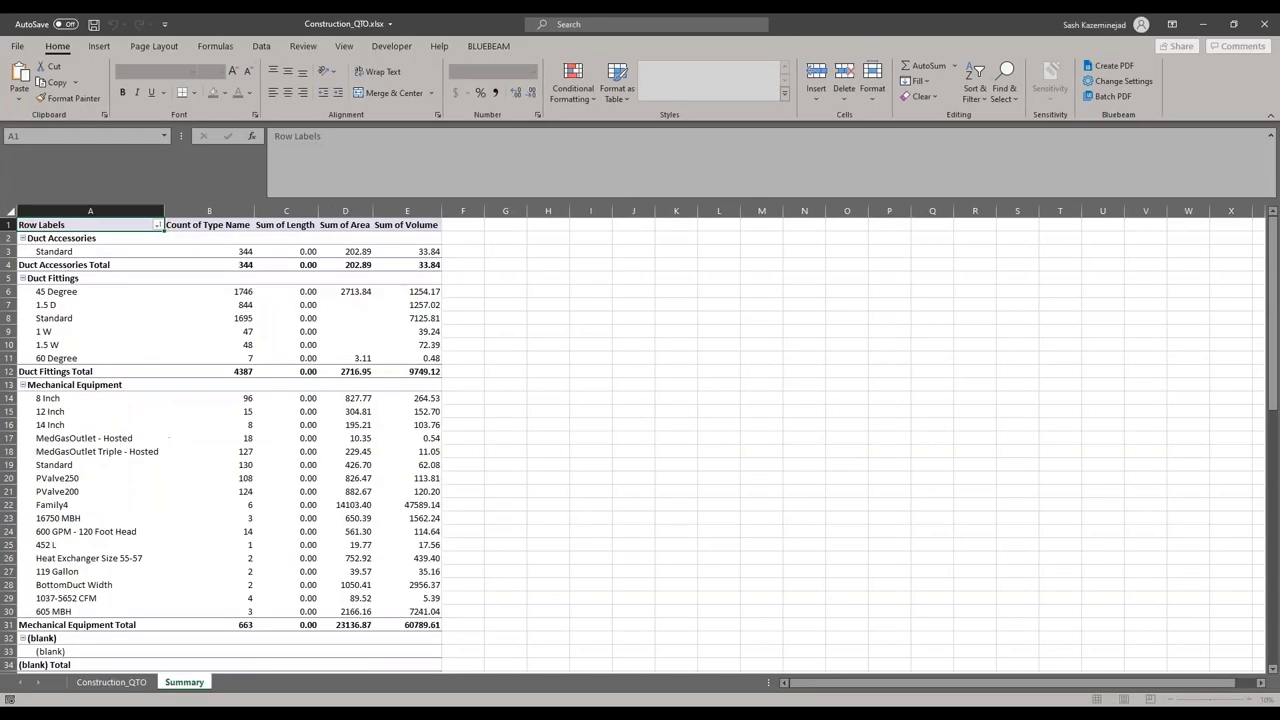
# - Review the Summary pivot's Count of Type Name, Sum of Length and Sum of Area columns and the Construction_QTO data
pyautogui.click(44, 276)
pyautogui.click(210, 225)
pyautogui.click(284, 224)
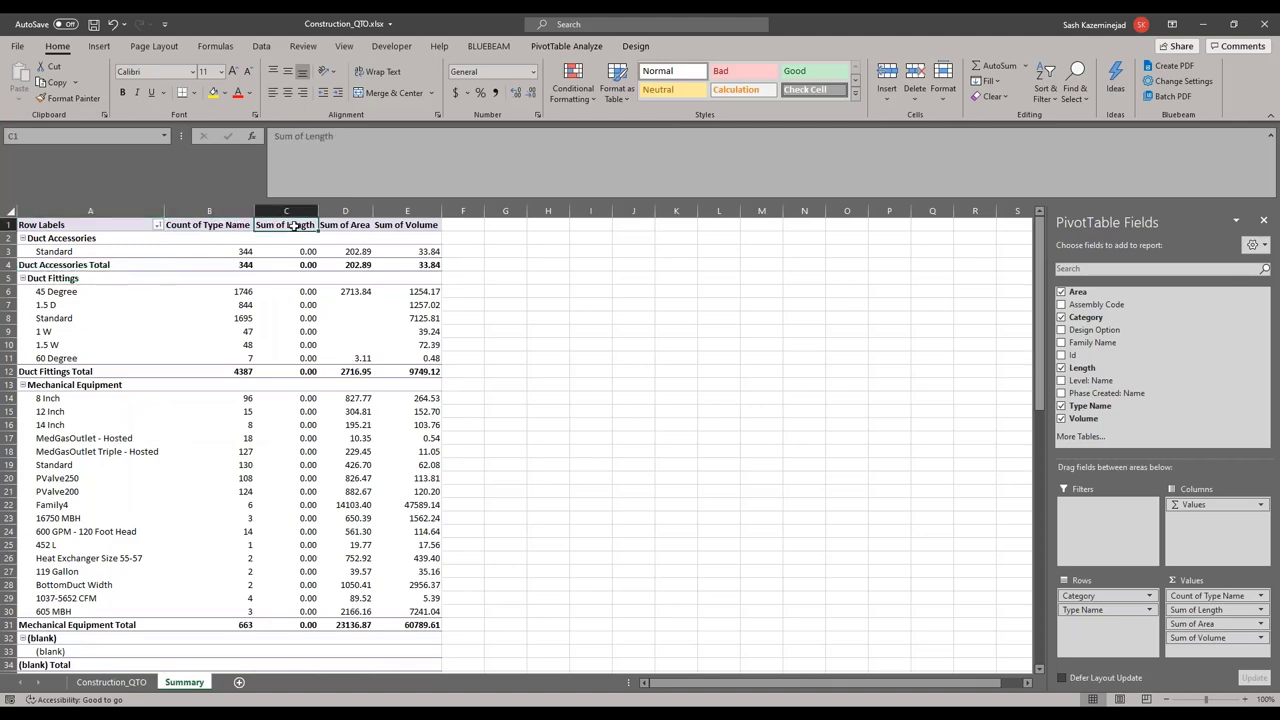
pyautogui.click(333, 225)
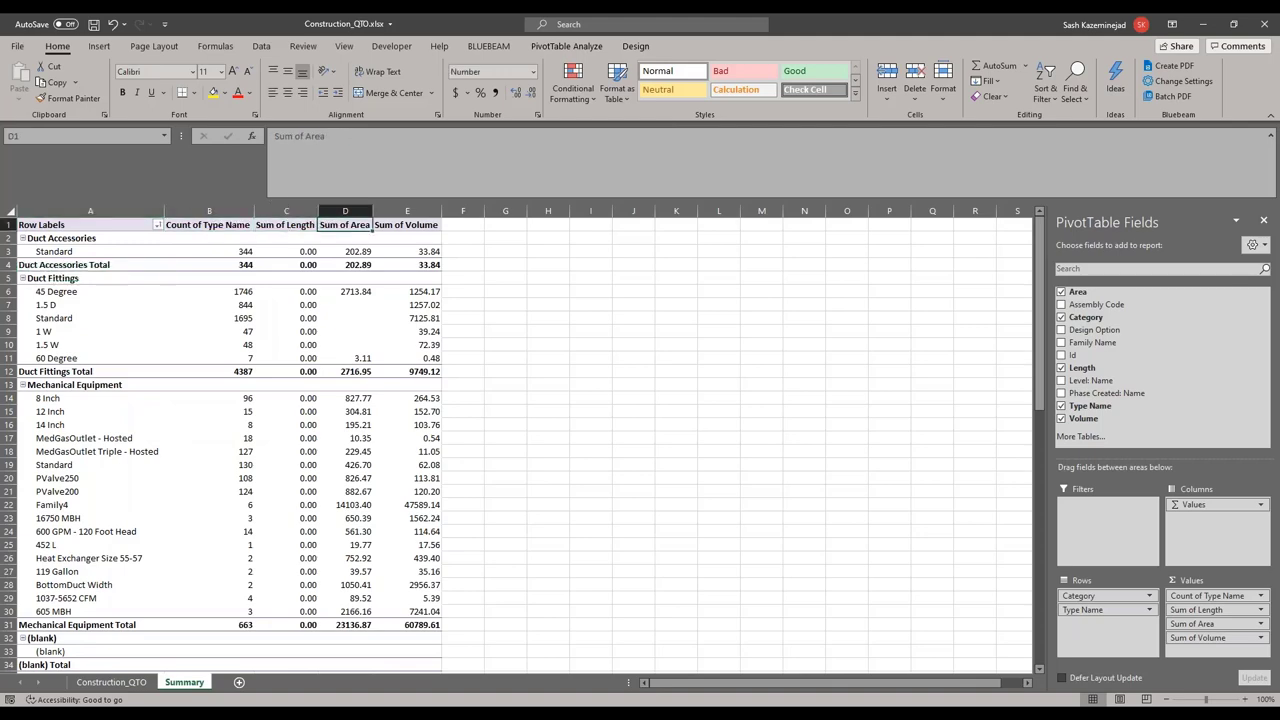
pyautogui.click(143, 682)
pyautogui.scroll(-13, 1020, 332)
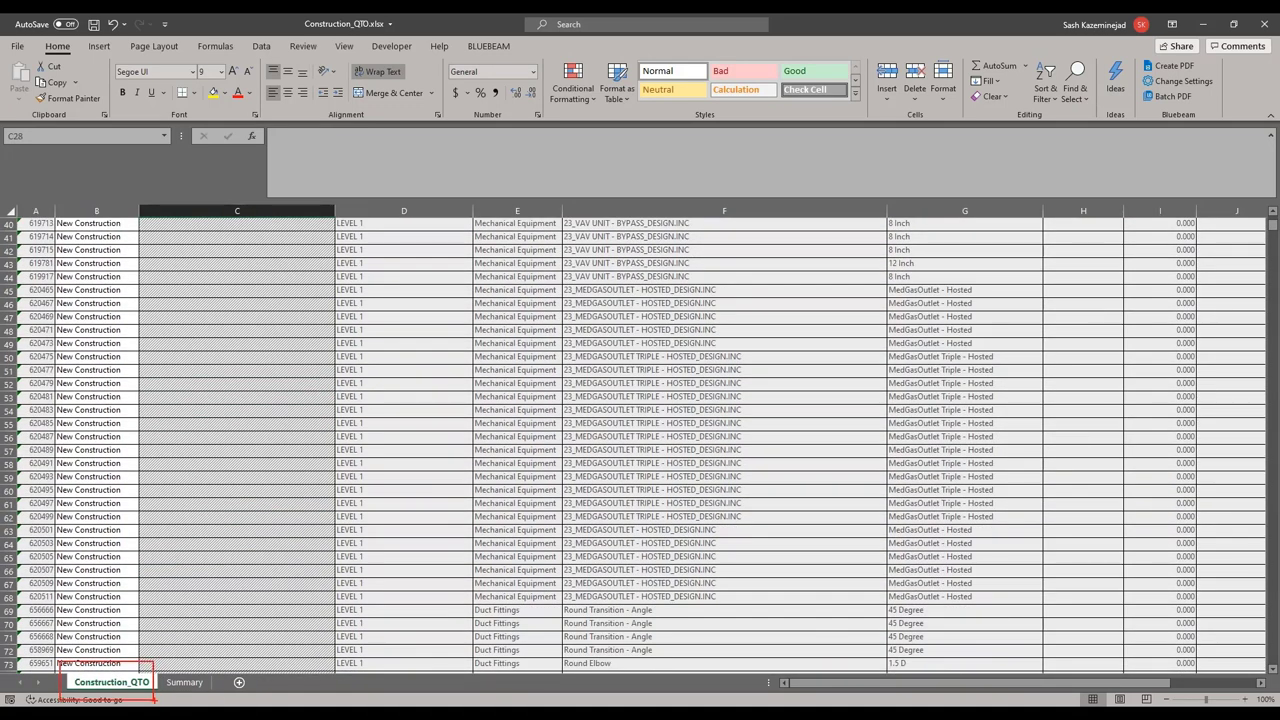
pyautogui.click(184, 682)
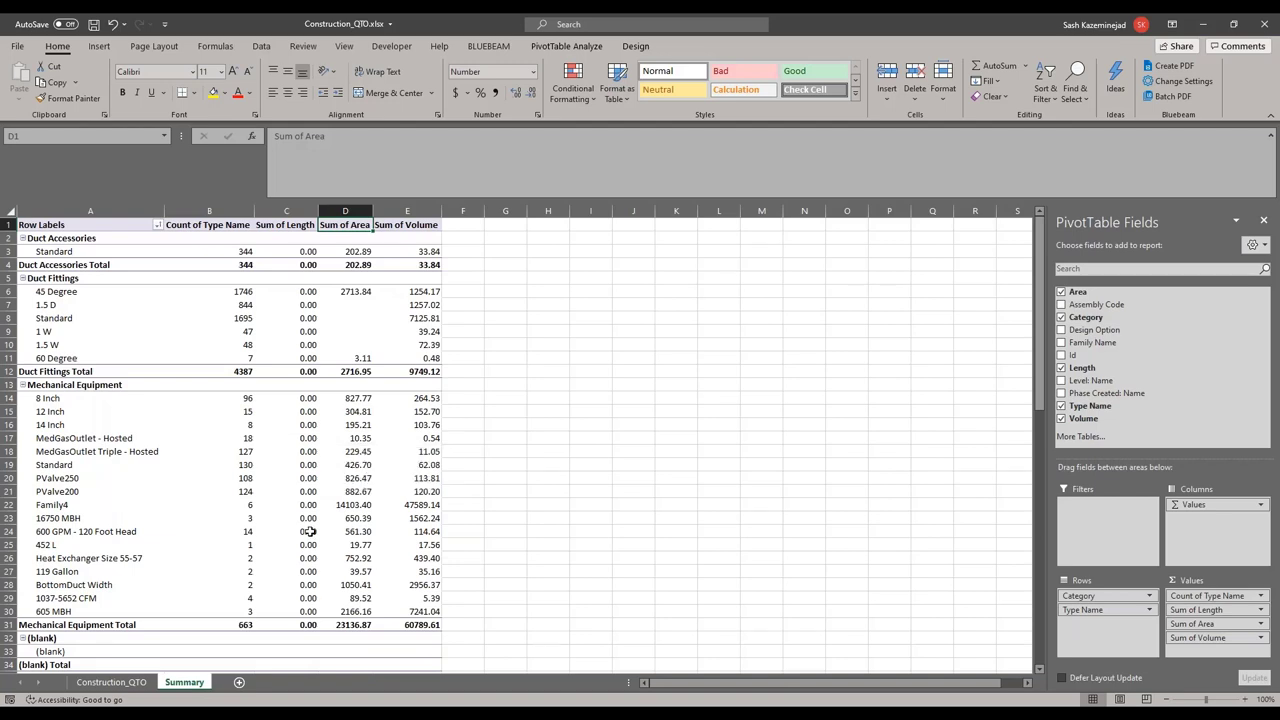
# - Close Excel without saving, close BIMLink, and show the Ideate Explorer title slide
pyautogui.click(1262, 32)
pyautogui.click(638, 383)
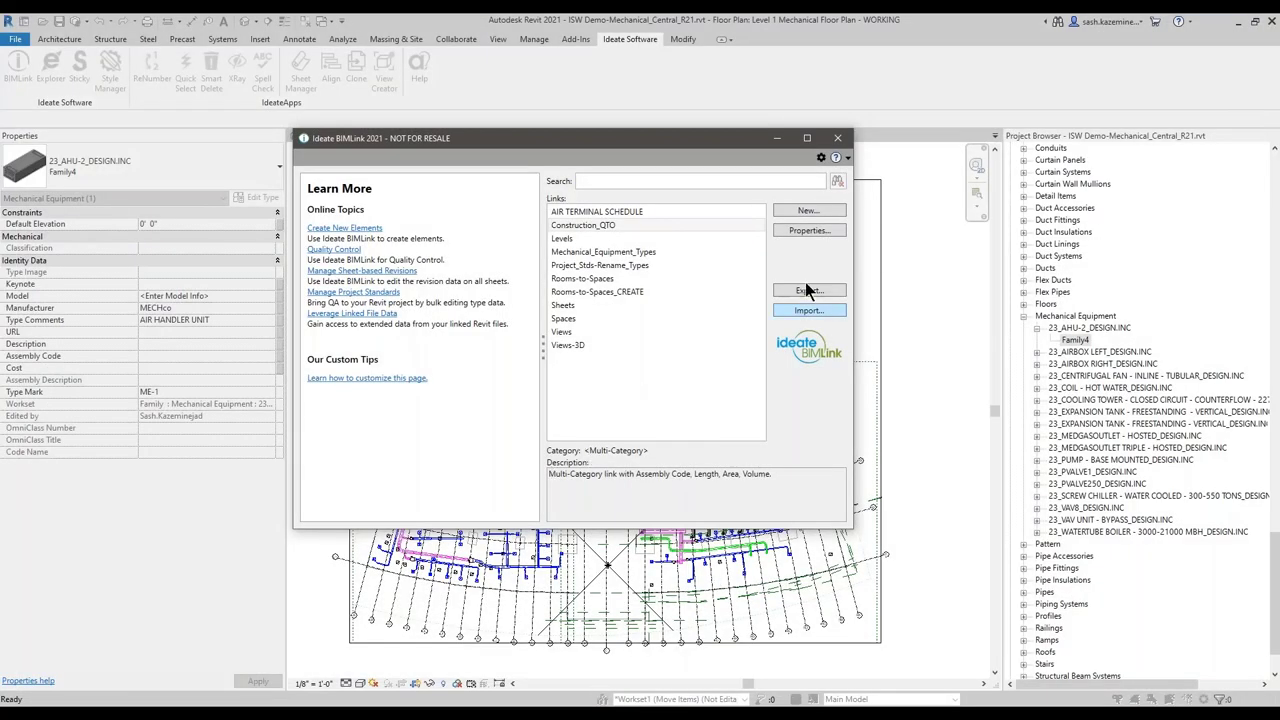
pyautogui.click(836, 138)
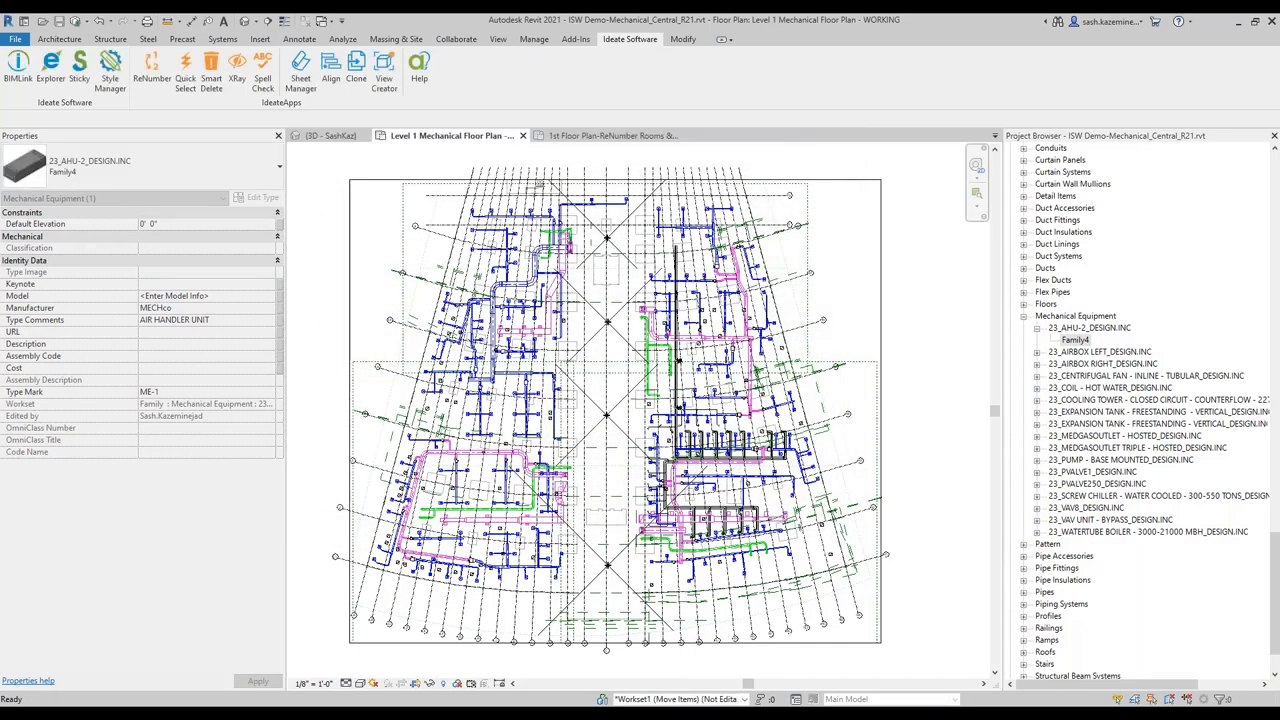
pyautogui.click(643, 655)
pyautogui.press('Right')
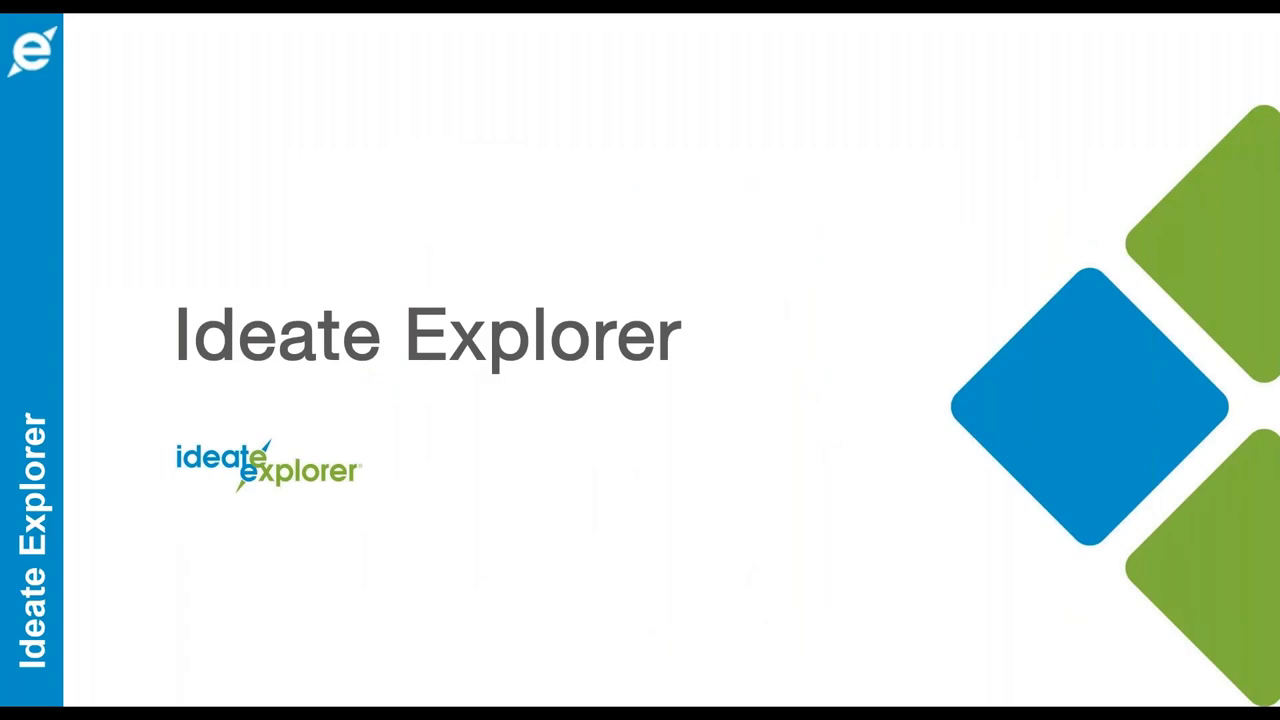
# - Step through the Audit, Model Browser, Query and Warnings Manager slides to the Ideate Explorer Demo slide
pyautogui.press('Right')
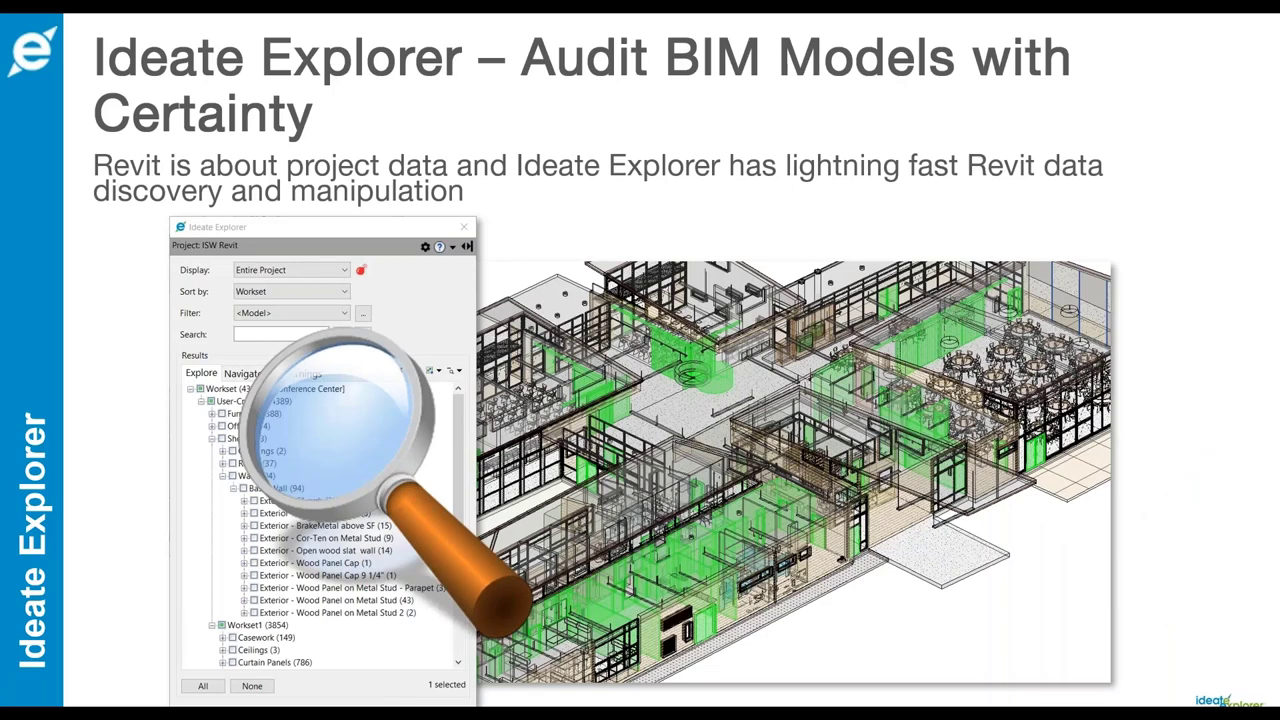
pyautogui.press('Right')
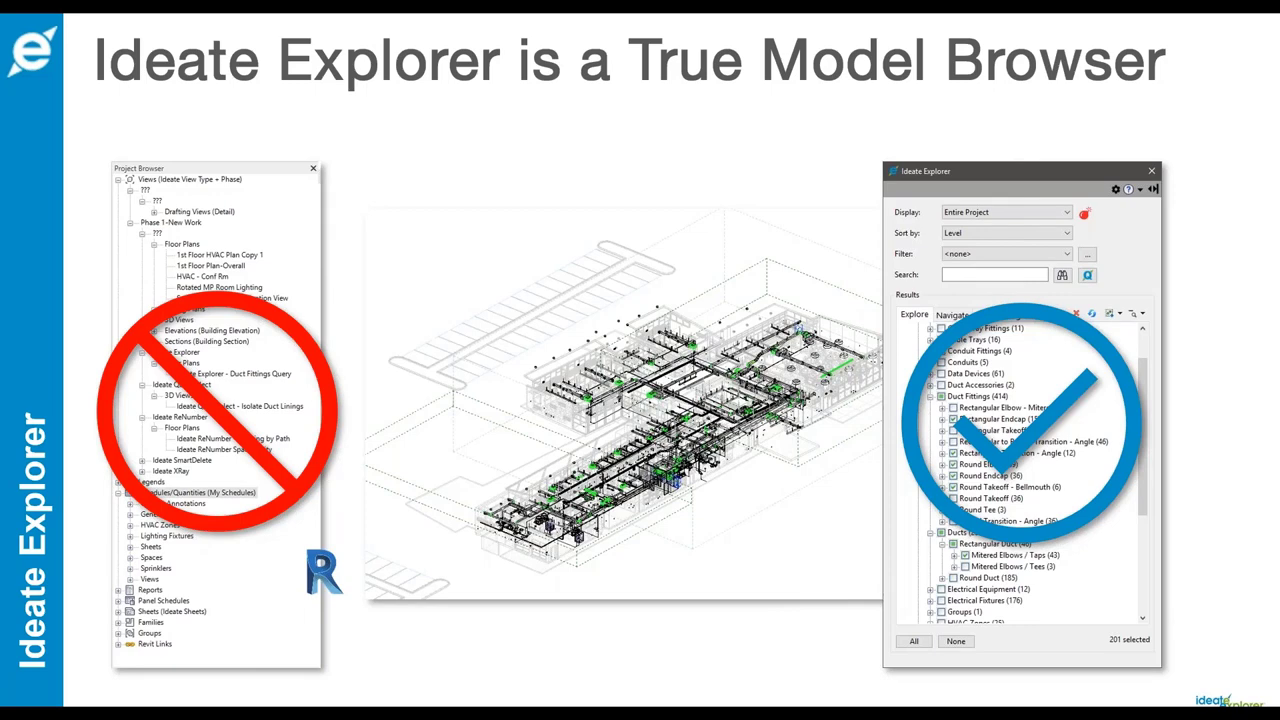
pyautogui.press('Right')
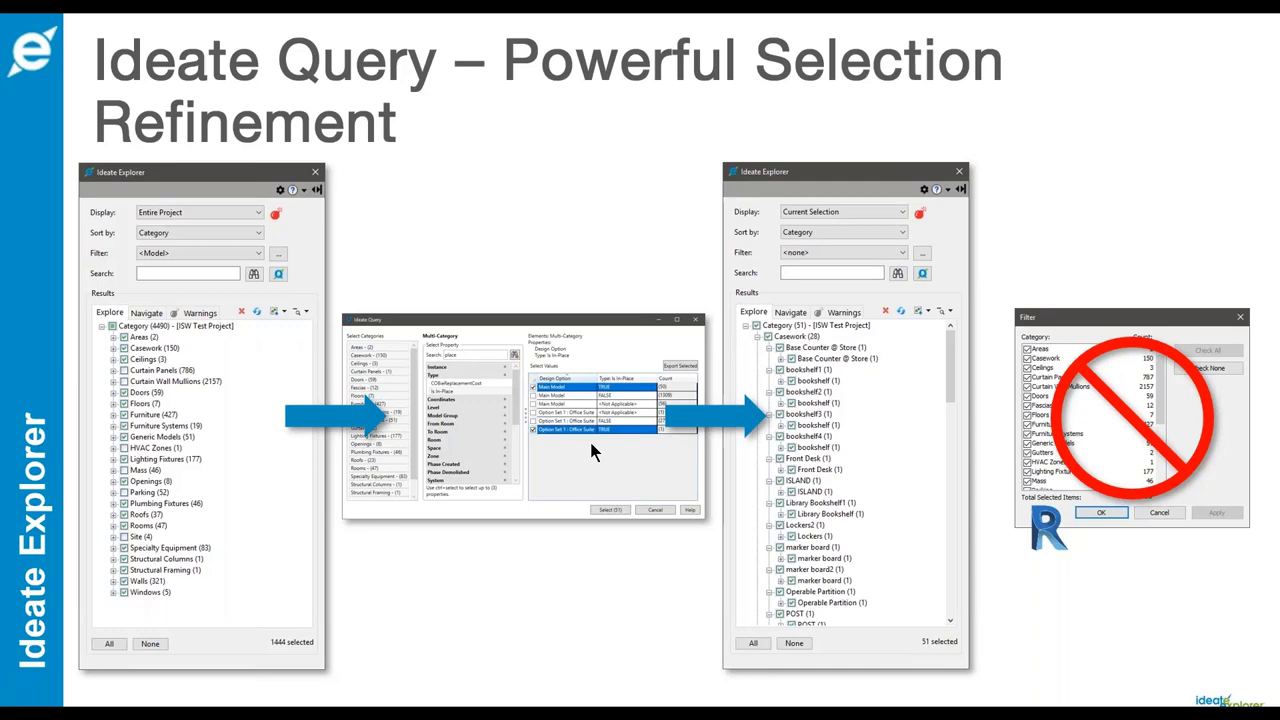
pyautogui.press('Right')
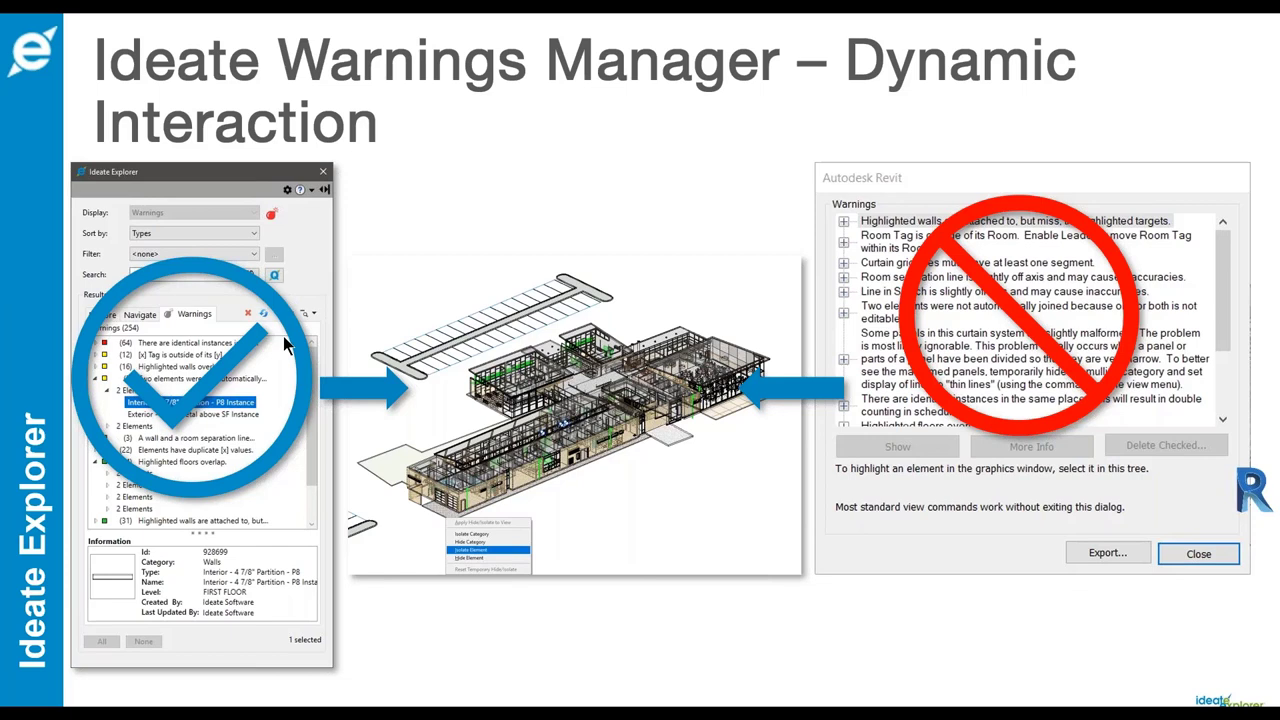
pyautogui.press('Right')
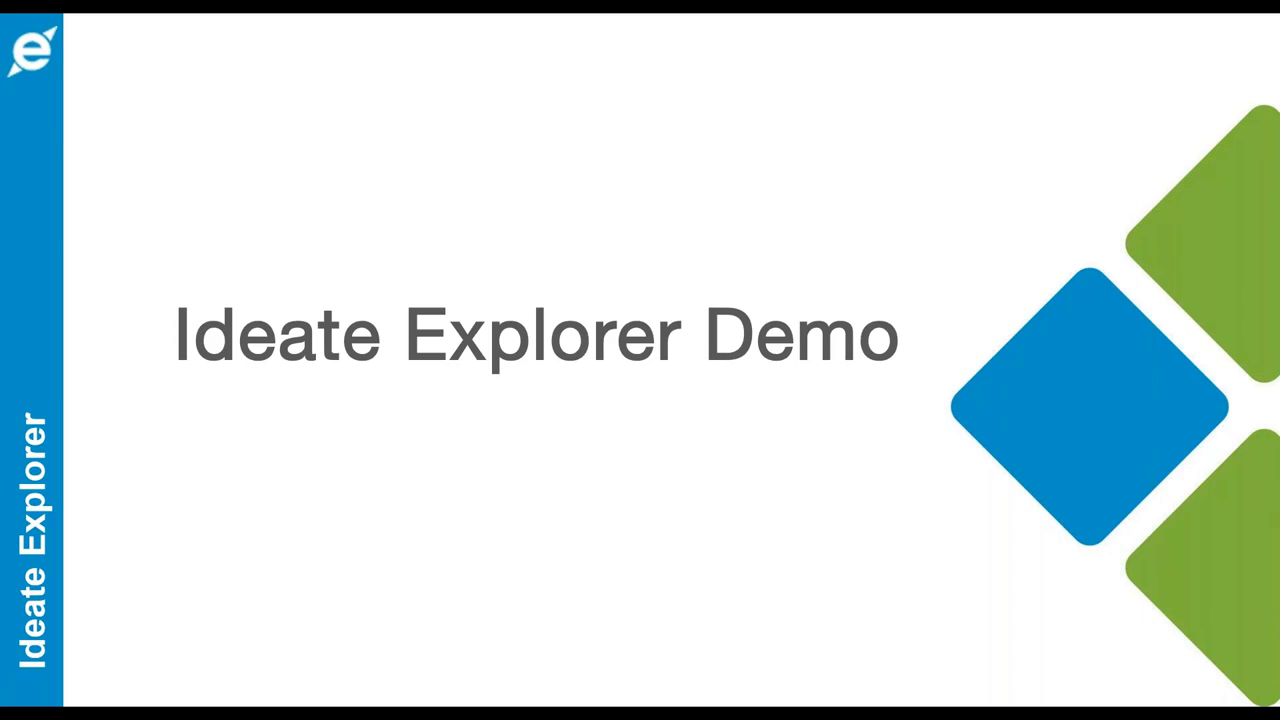
# - Return to Revit and frame the building in the 3D - SashKaz view
pyautogui.hotkey('alt', 'Tab')
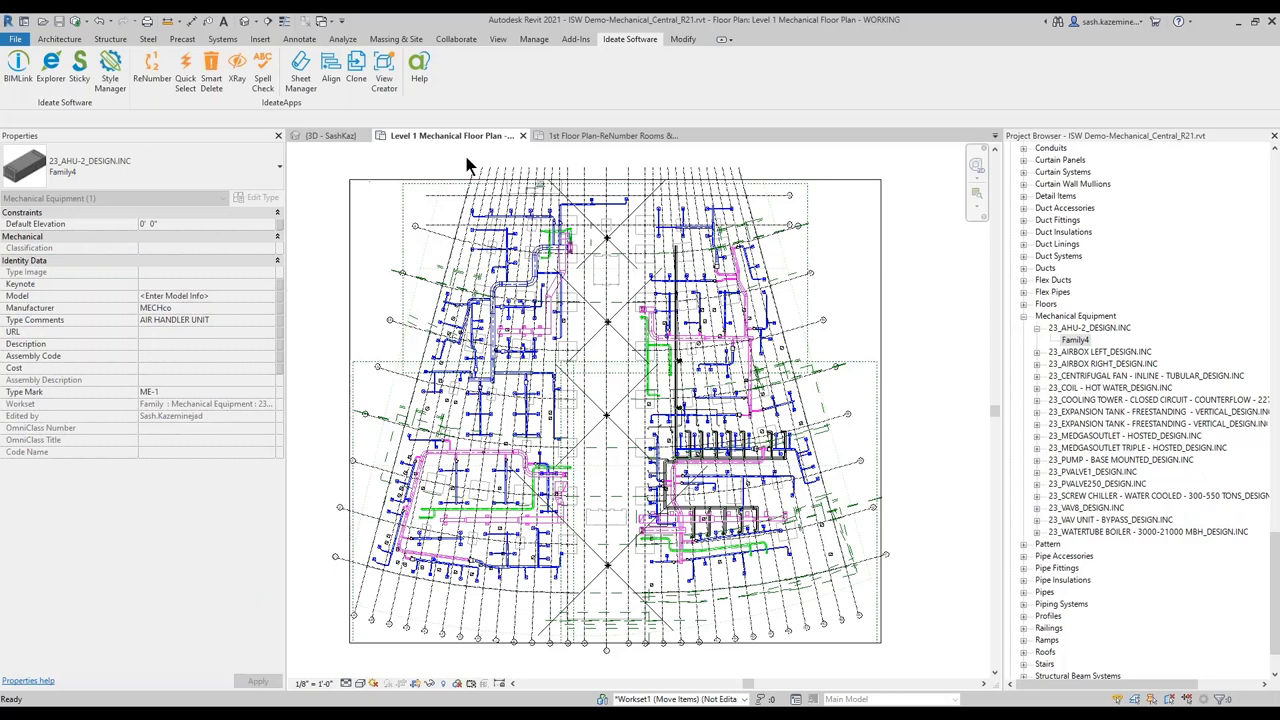
pyautogui.click(350, 136)
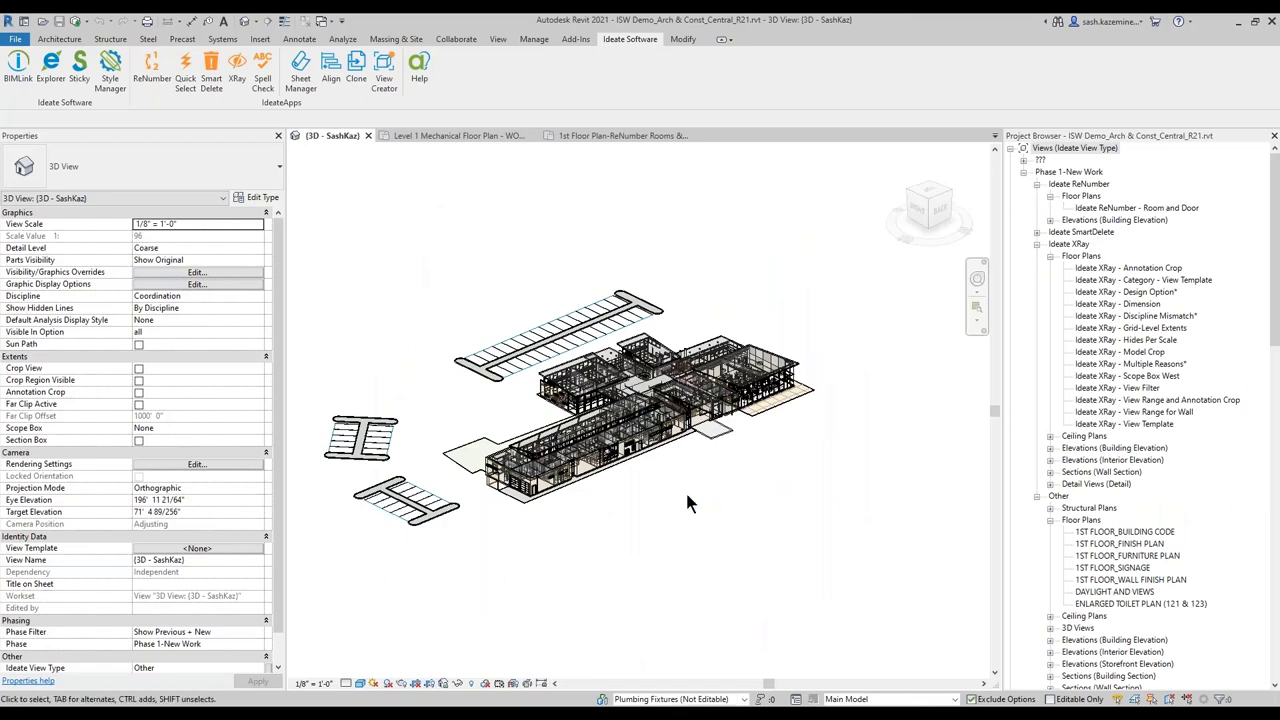
pyautogui.scroll(2, 685, 489)
pyautogui.moveTo(687, 521); pyautogui.dragTo(742, 516, button='middle')
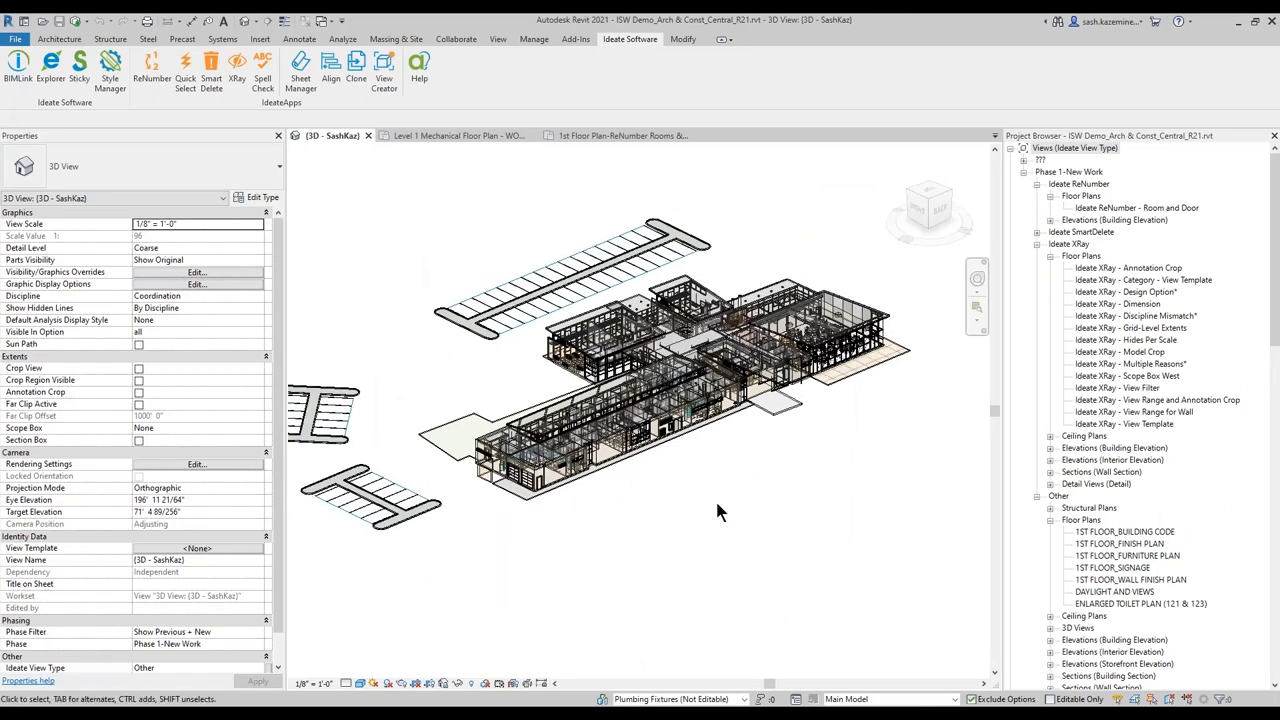
# - Open Ideate Explorer beside the model, showing Active View scope sorted by Category with 4637 elements
pyautogui.click(52, 72)
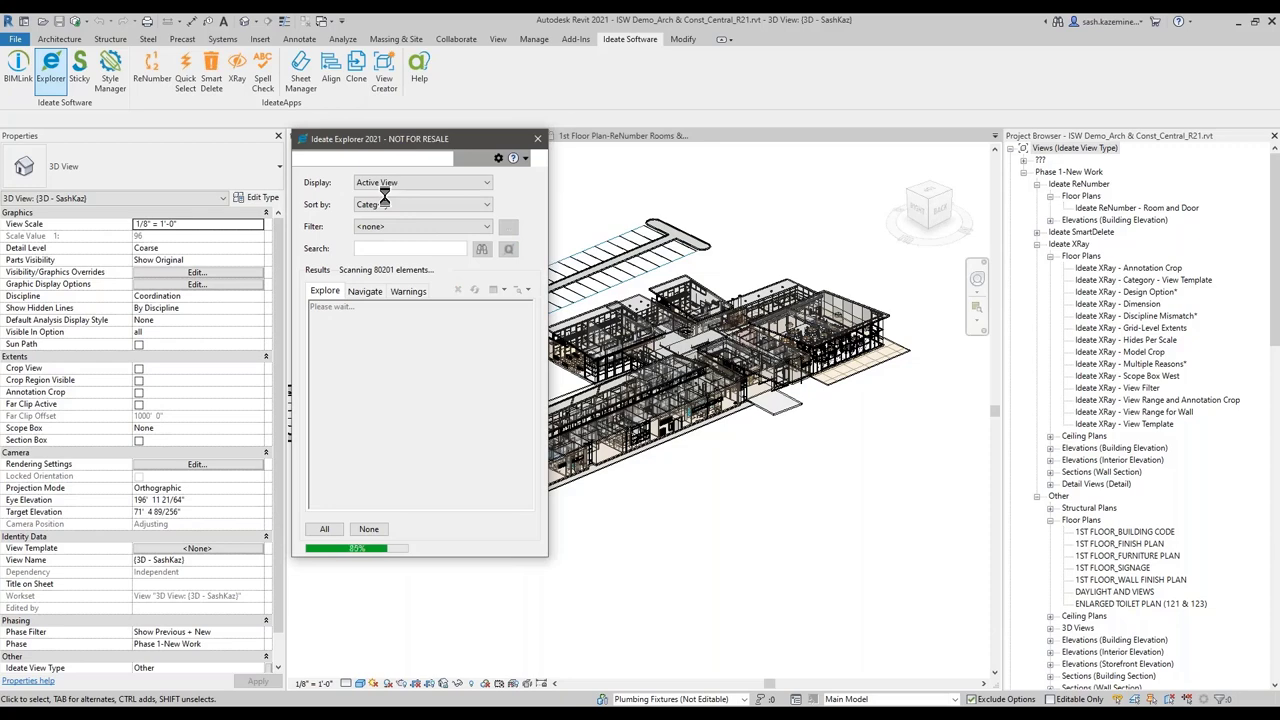
pyautogui.moveTo(462, 152); pyautogui.dragTo(1080, 154)
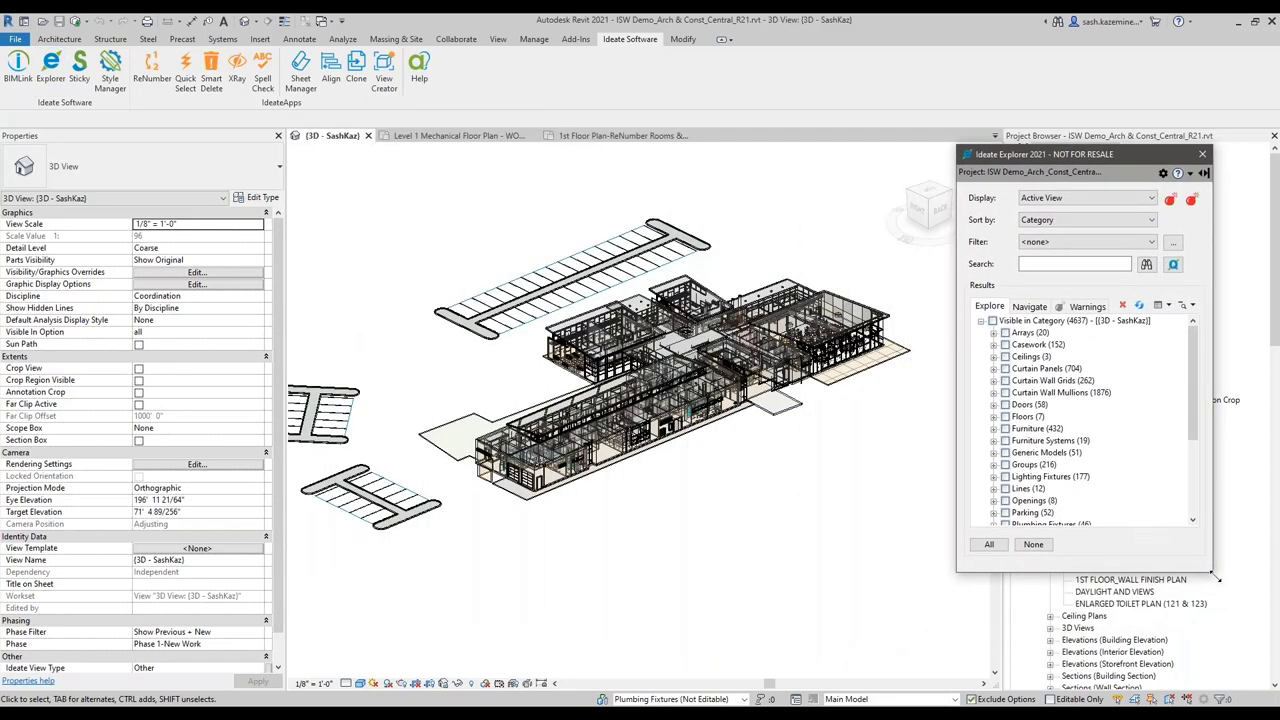
pyautogui.moveTo(1213, 574); pyautogui.dragTo(1205, 634)
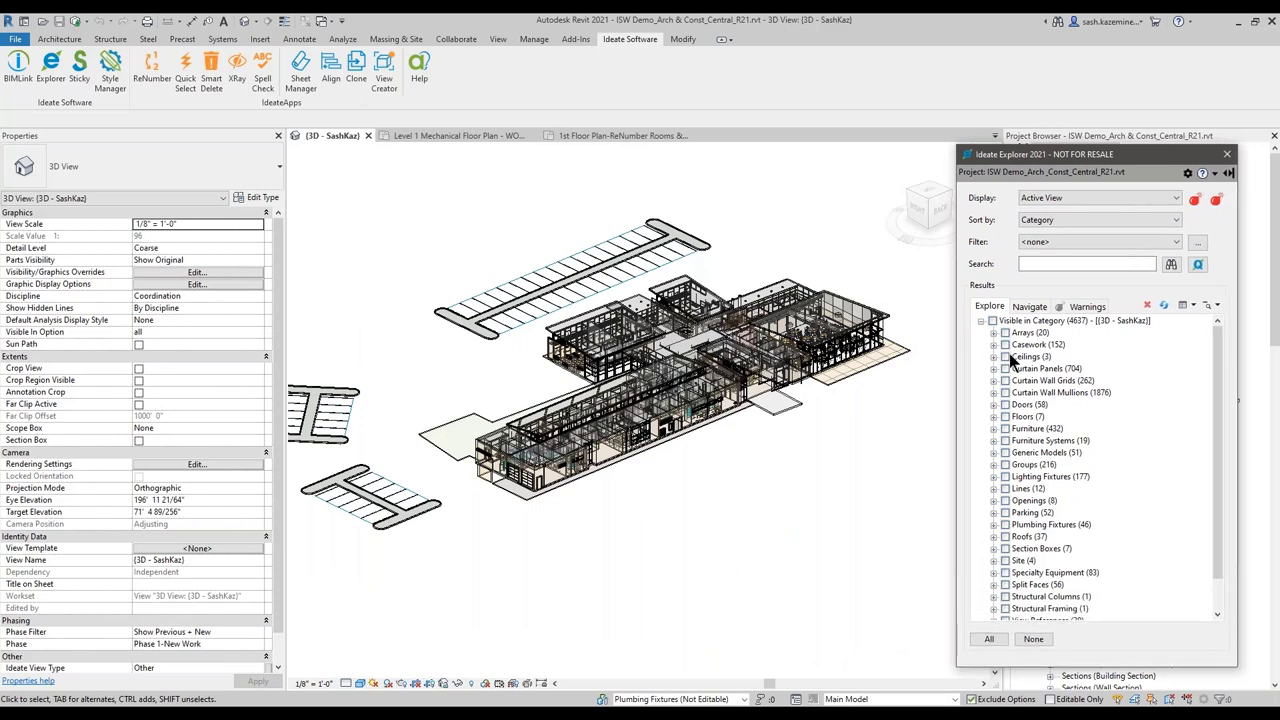
pyautogui.click(1051, 200)
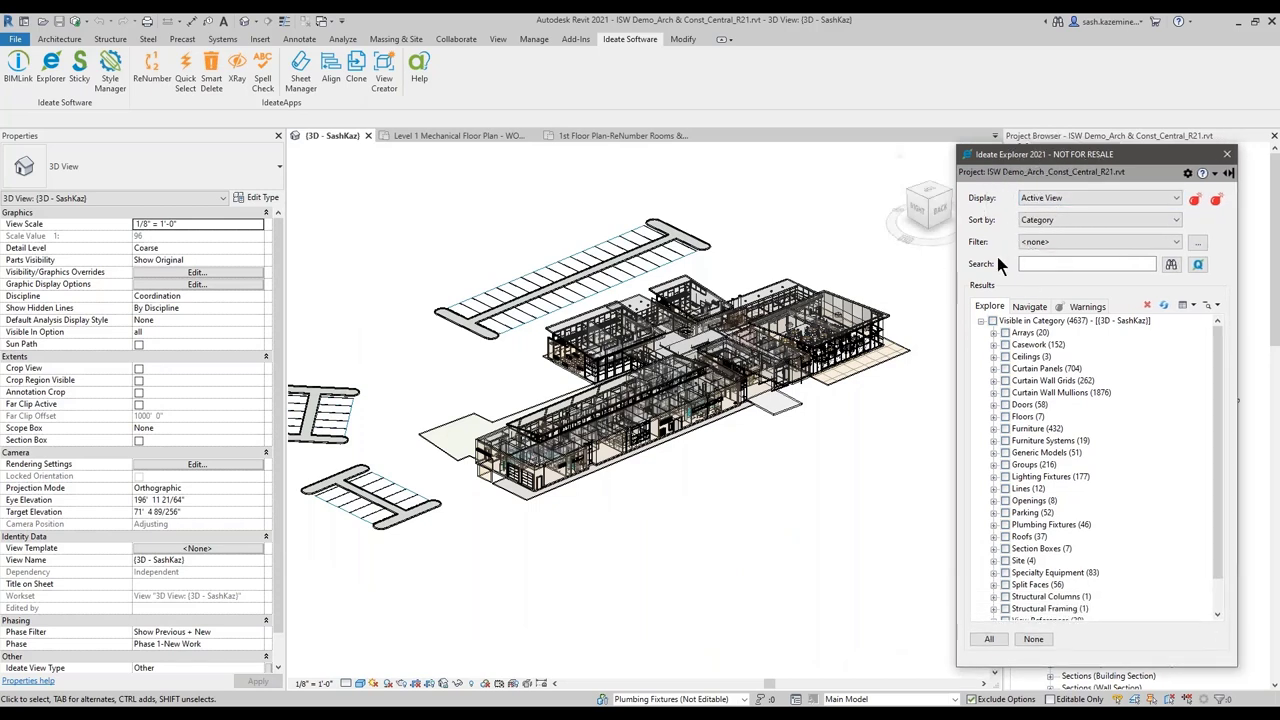
pyautogui.click(1038, 224)
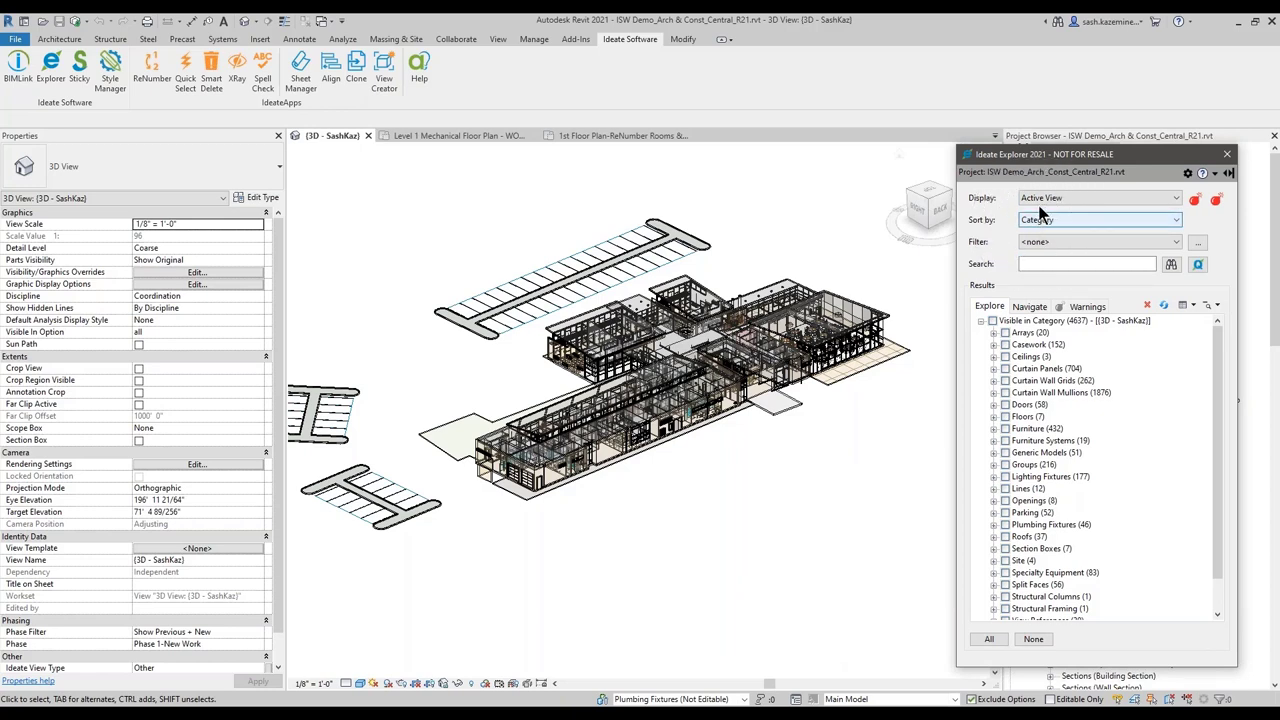
pyautogui.click(1039, 198)
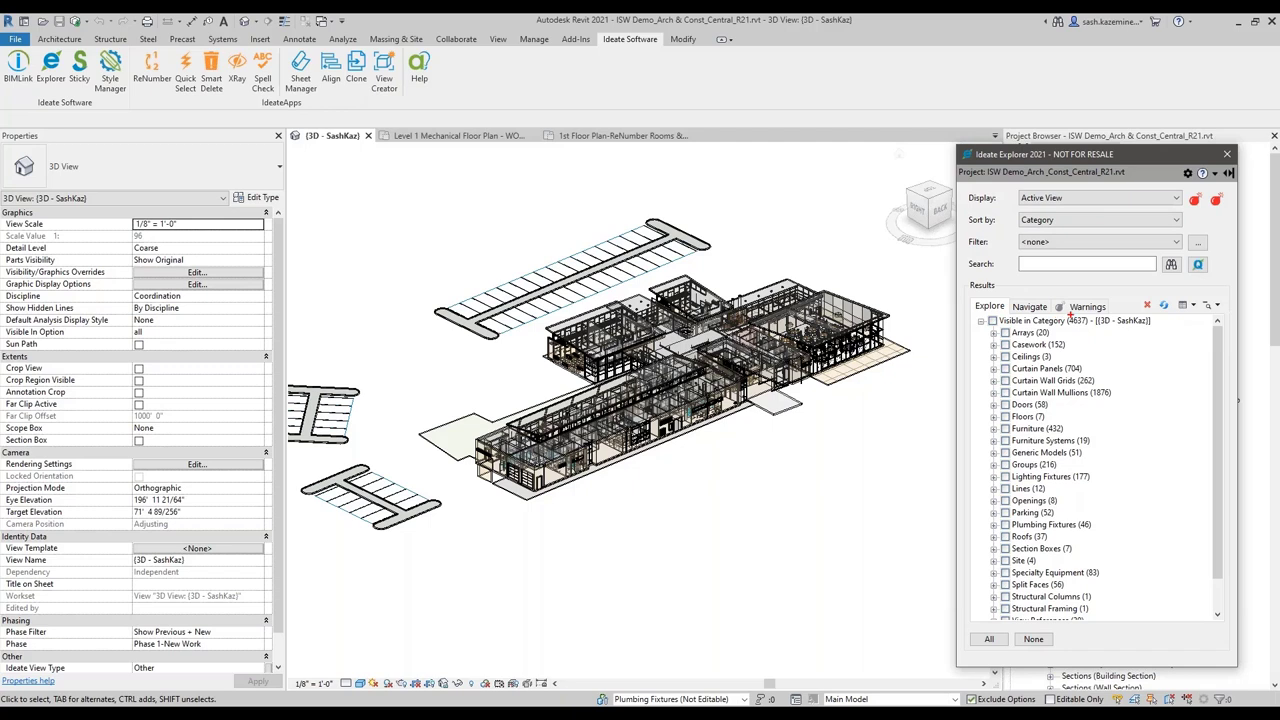
pyautogui.moveTo(1056, 308); pyautogui.dragTo(1102, 334)
pyautogui.press('Escape')
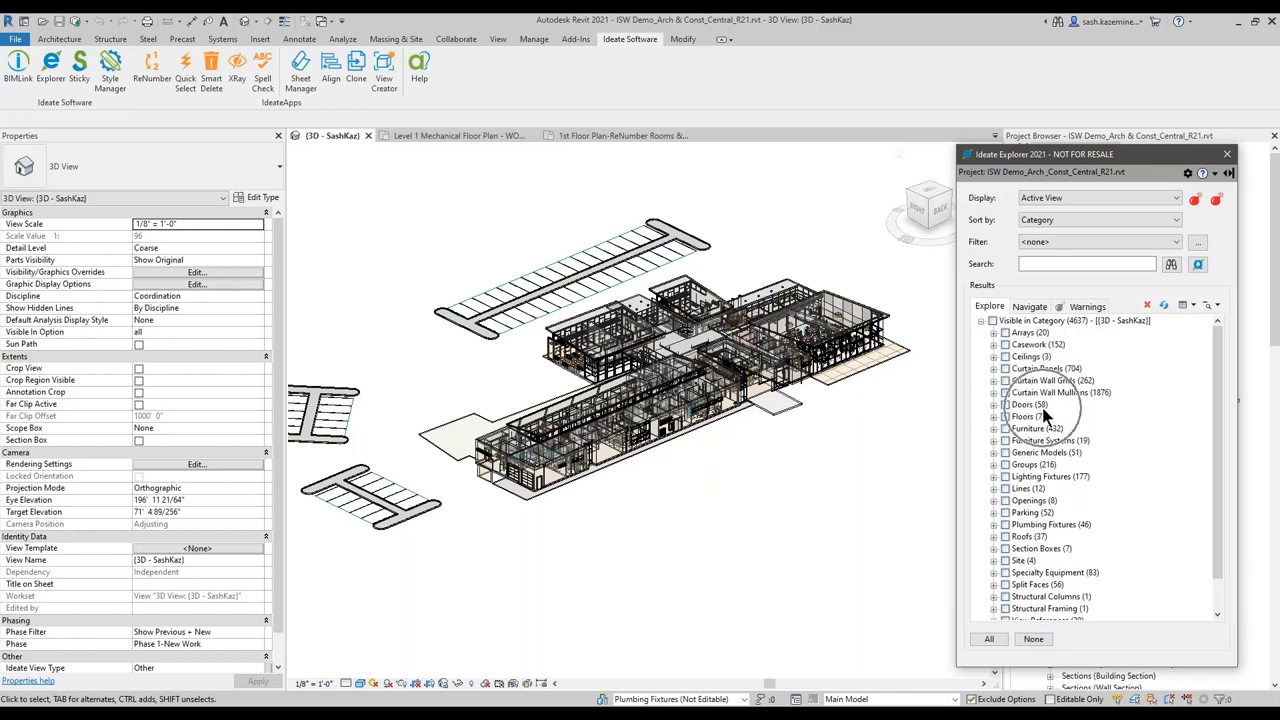
# - Set Ideate Explorer's display scope to Entire Project, highlighting the 39132 elements and category list
pyautogui.click(1068, 197)
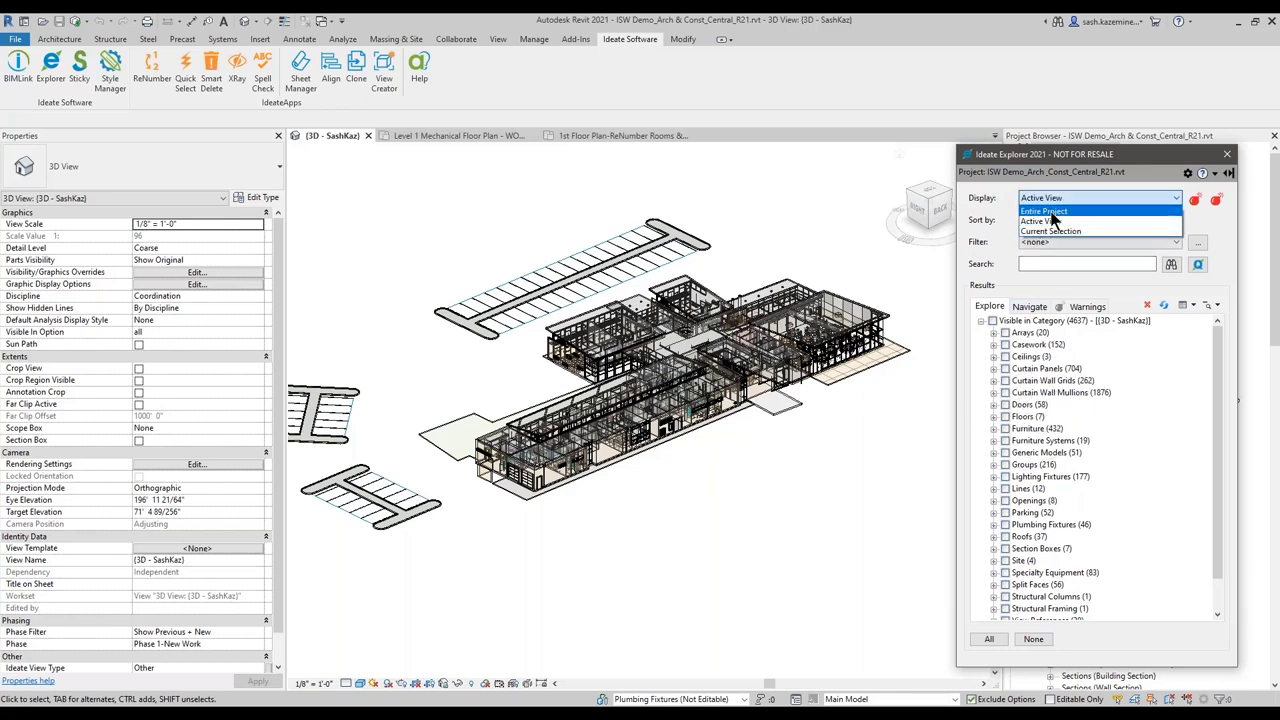
pyautogui.click(1049, 226)
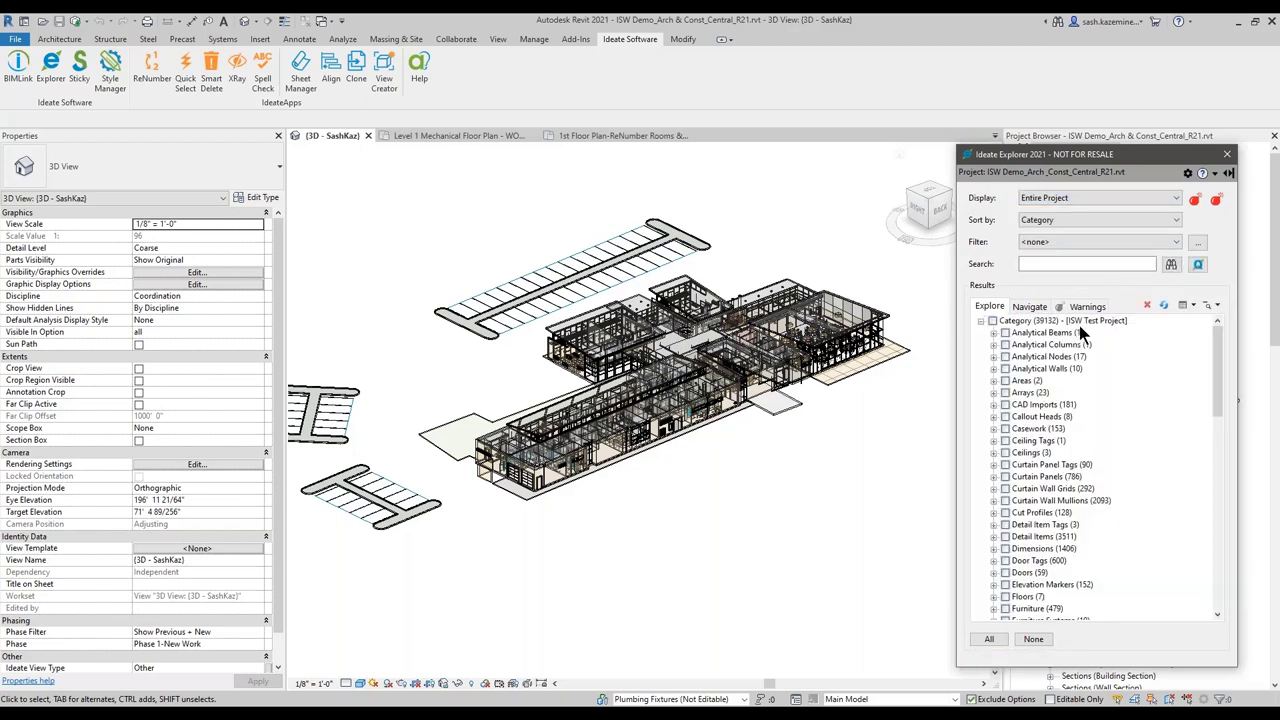
pyautogui.hotkey('ctrl', '2')
pyautogui.moveTo(1030, 314)
pyautogui.mouseDown()
pyautogui.moveTo(1080, 316)
pyautogui.moveTo(1030, 338)
pyautogui.mouseUp()
pyautogui.moveTo(982, 426); pyautogui.dragTo(1098, 600)
pyautogui.press('Escape')
# - Select one Barn Door - Double Panel 13'-10" OPENING instance and zoom to it
pyautogui.scroll(-1, 1043, 484)
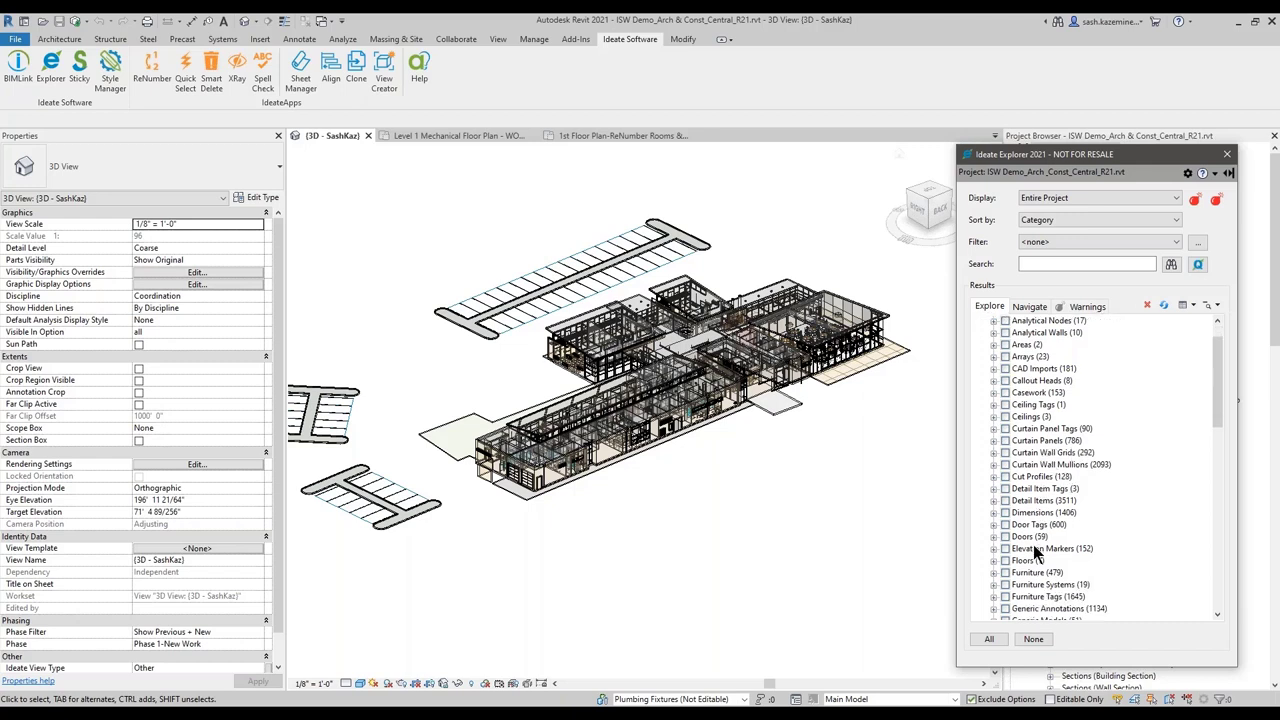
pyautogui.scroll(-2, 1025, 530)
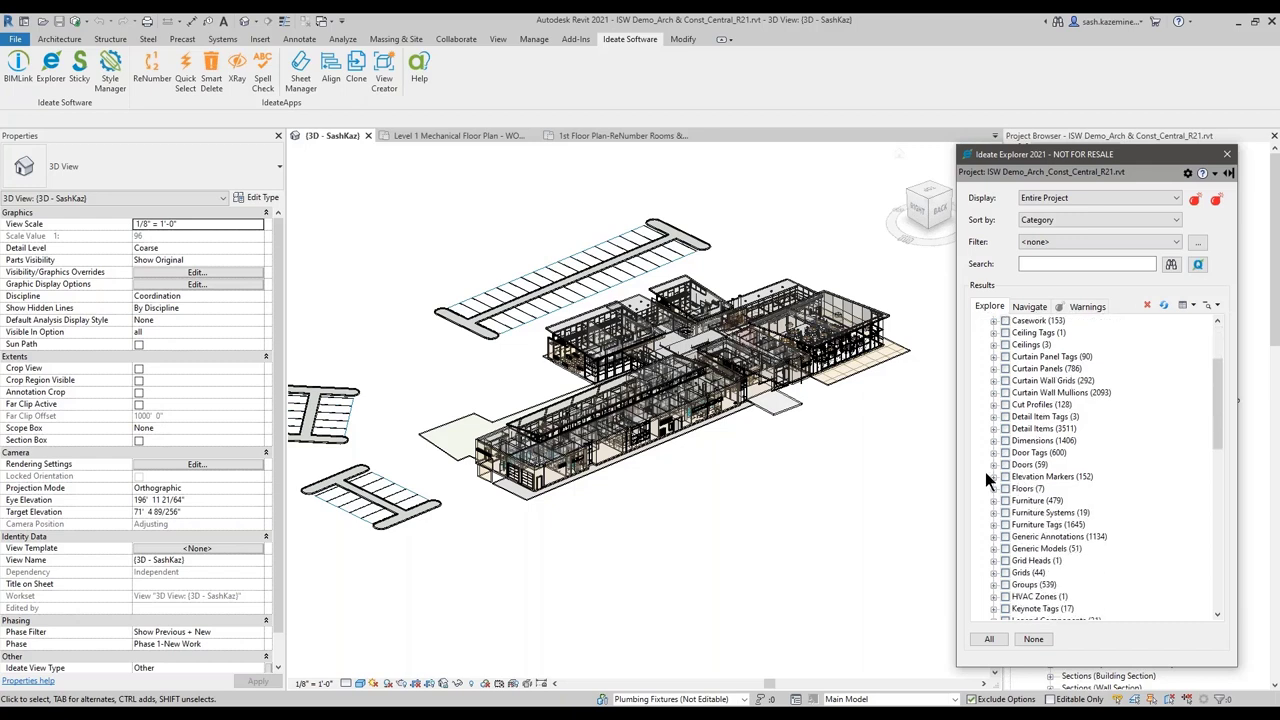
pyautogui.click(993, 465)
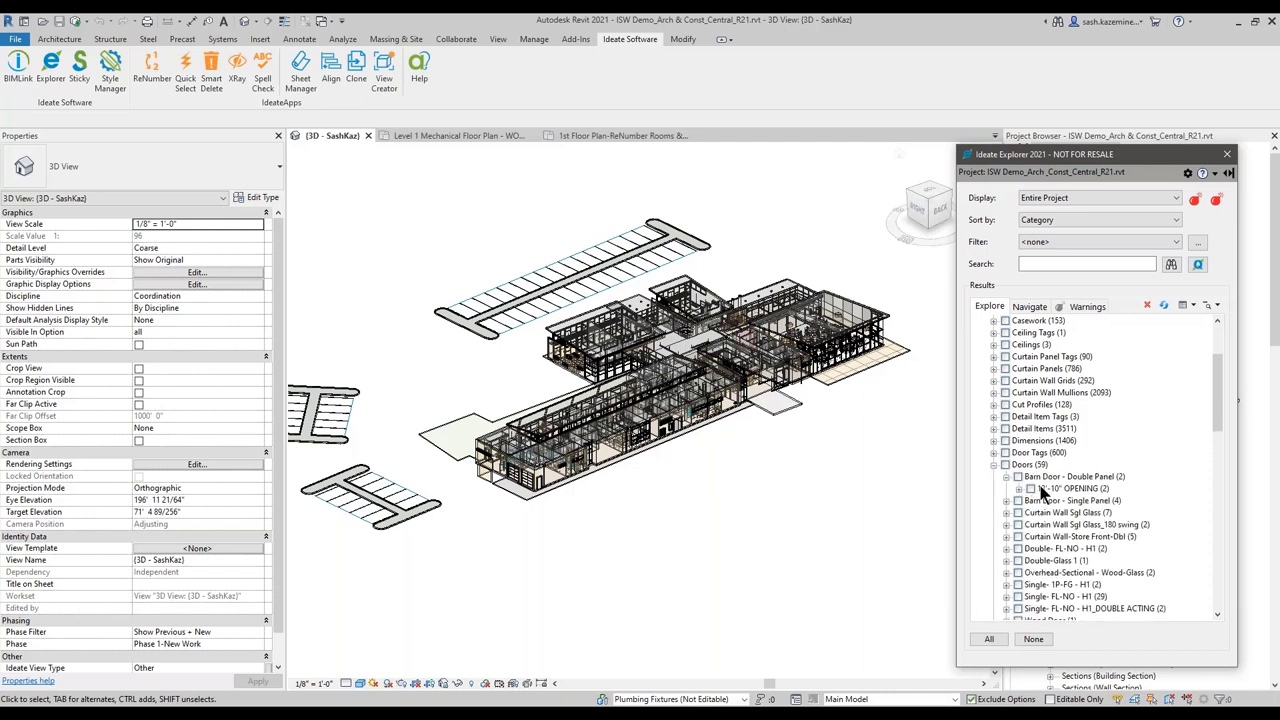
pyautogui.click(1120, 477)
pyautogui.click(1018, 489)
pyautogui.click(1048, 500)
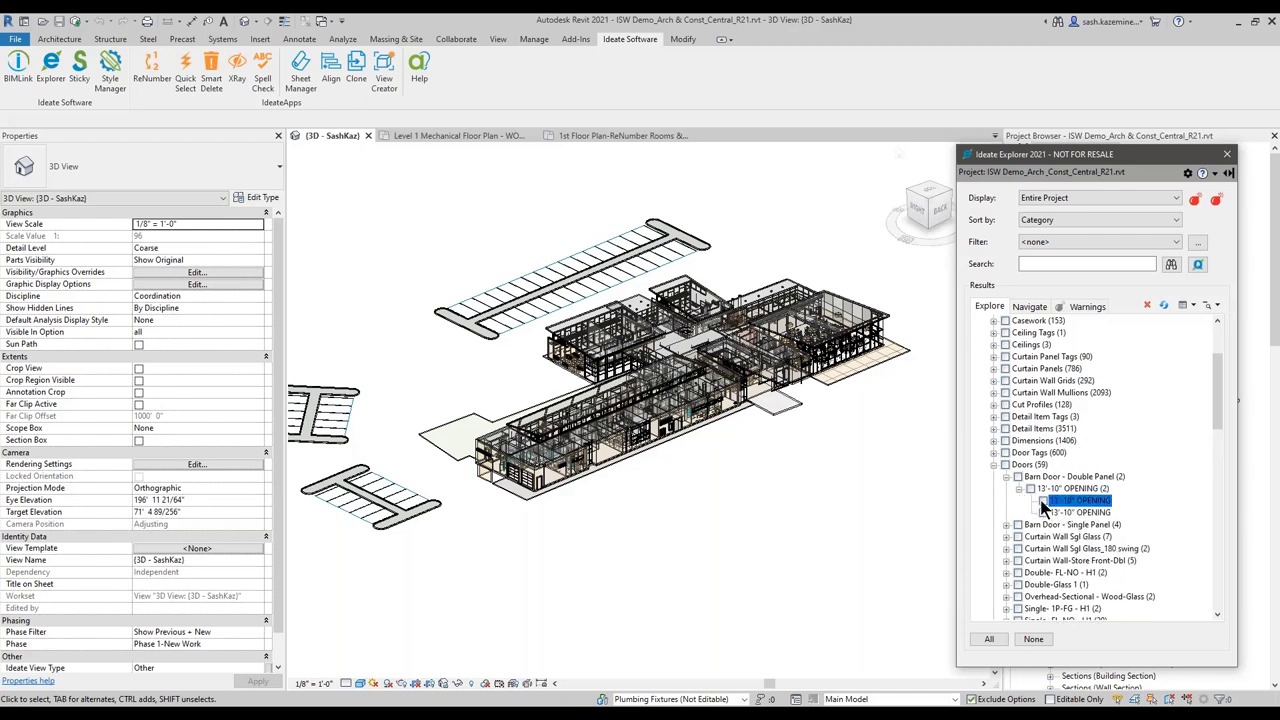
pyautogui.click(1043, 501)
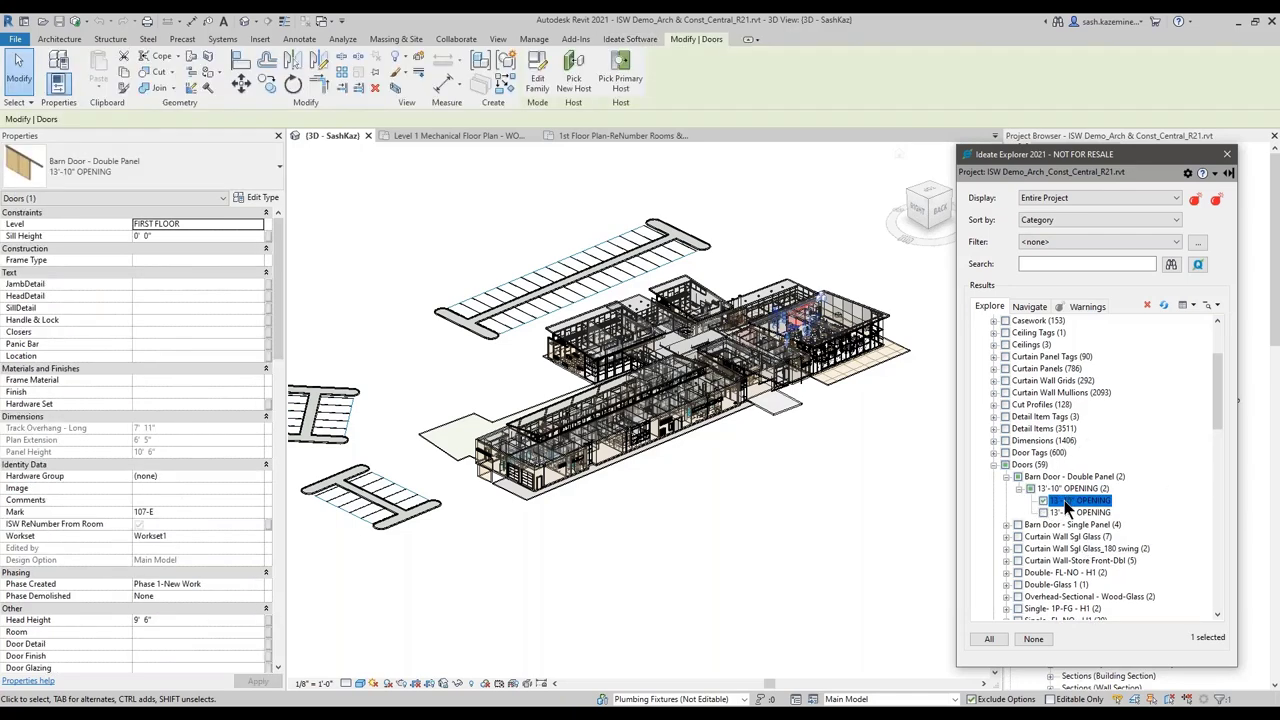
pyautogui.doubleClick(1066, 503)
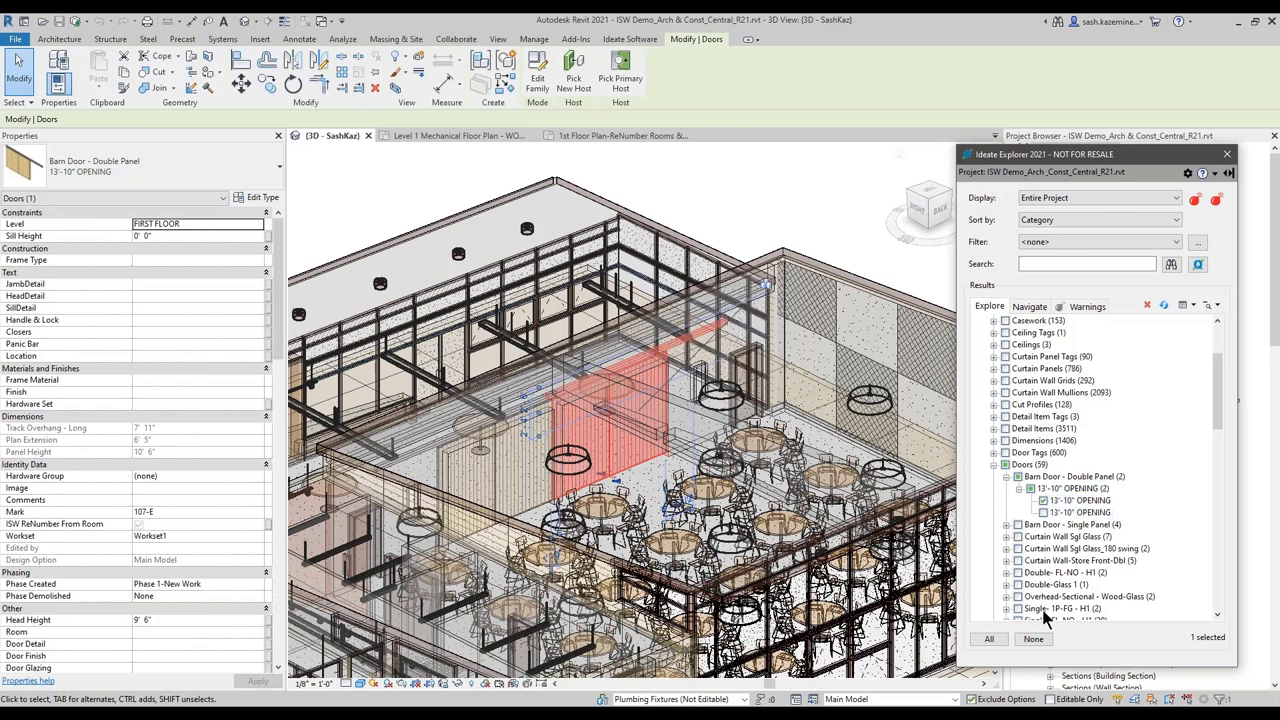
pyautogui.click(1038, 642)
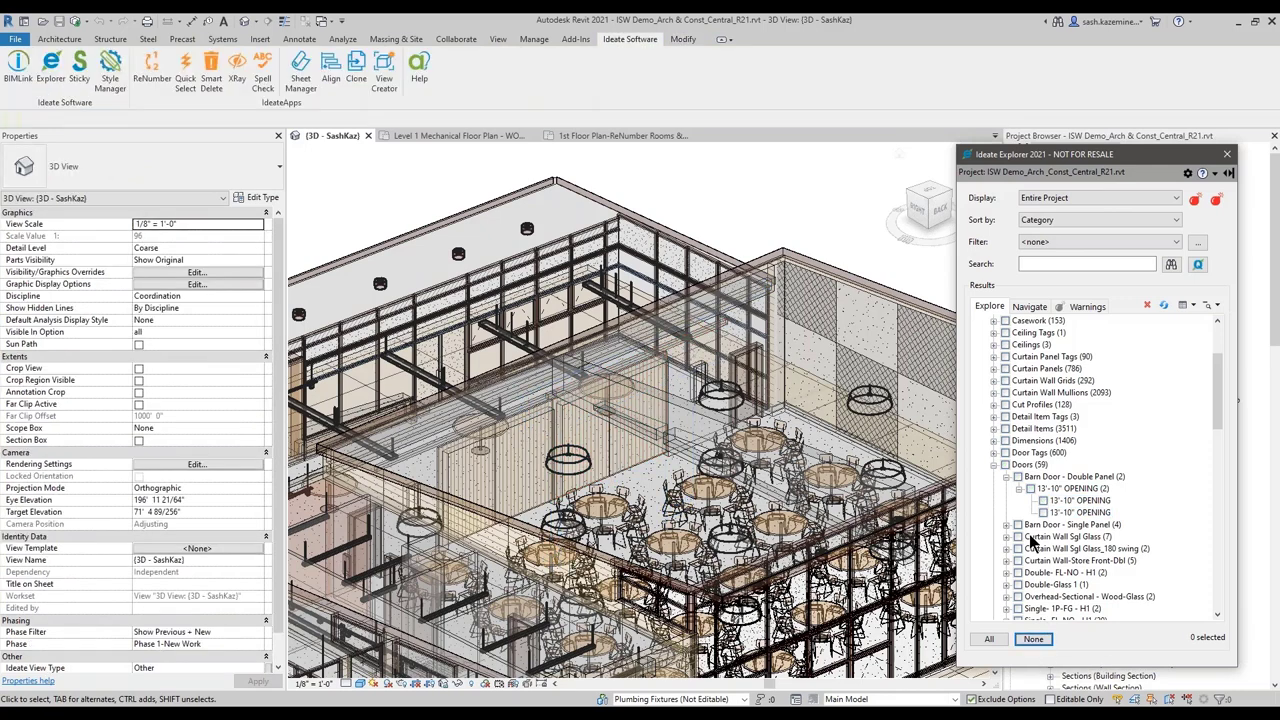
pyautogui.scroll(-2, 1033, 540)
pyautogui.click(994, 393)
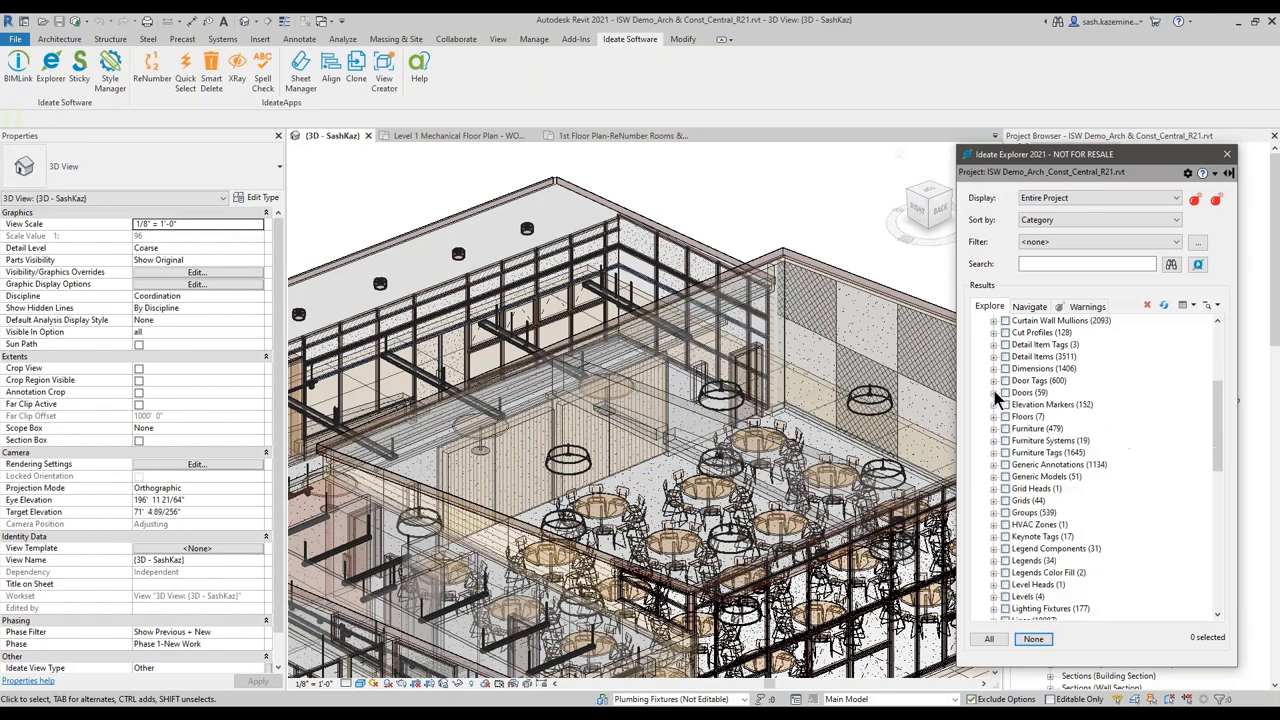
pyautogui.scroll(1, 1004, 460)
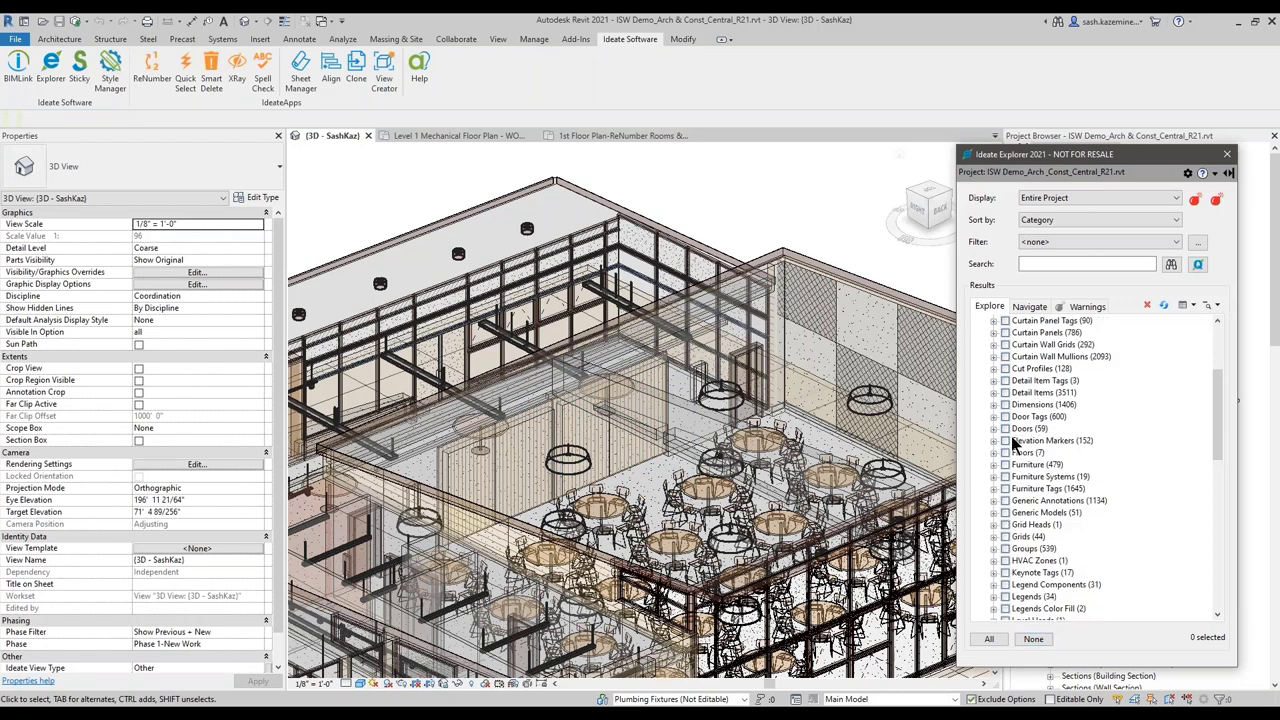
pyautogui.click(1008, 430)
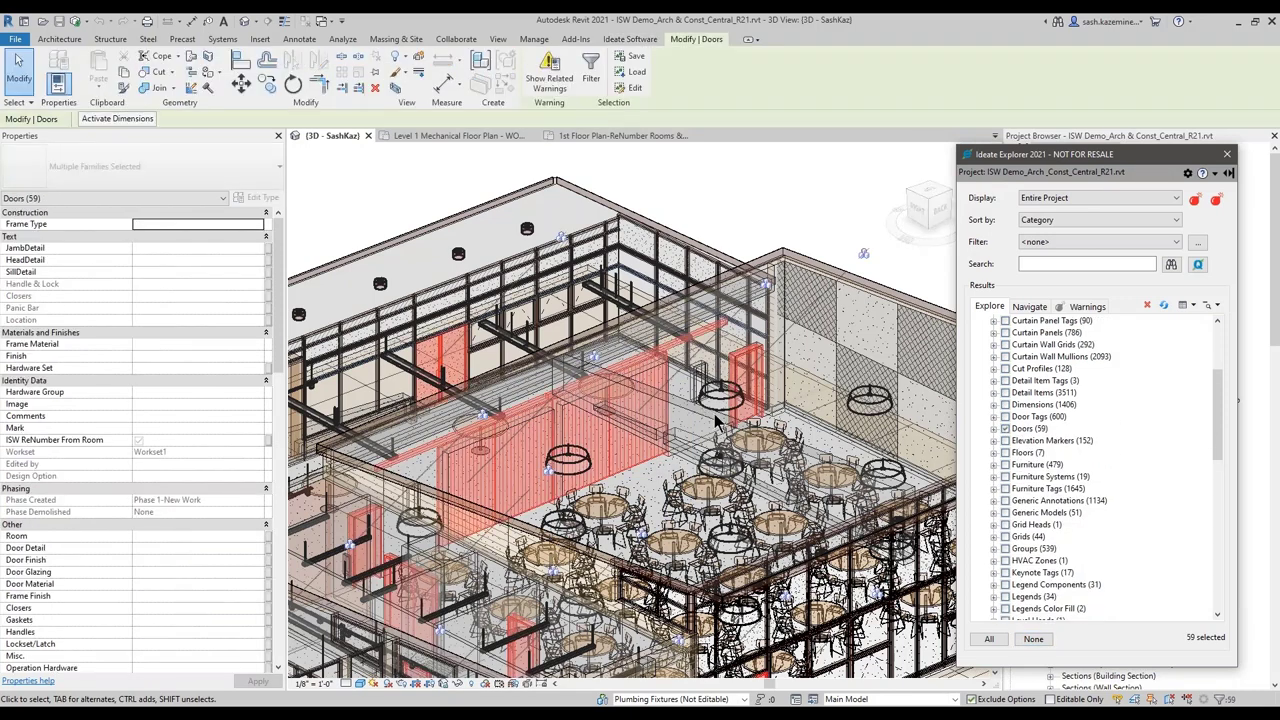
pyautogui.click(1221, 700)
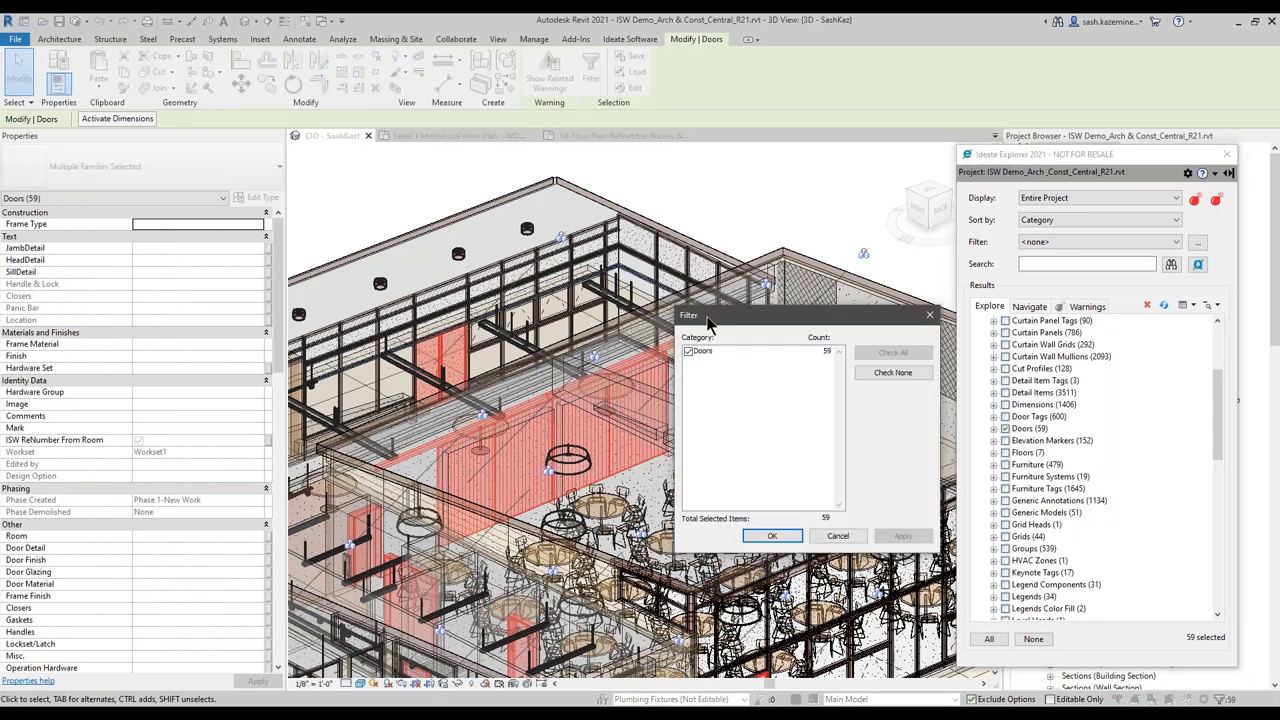
pyautogui.moveTo(706, 314); pyautogui.dragTo(537, 233)
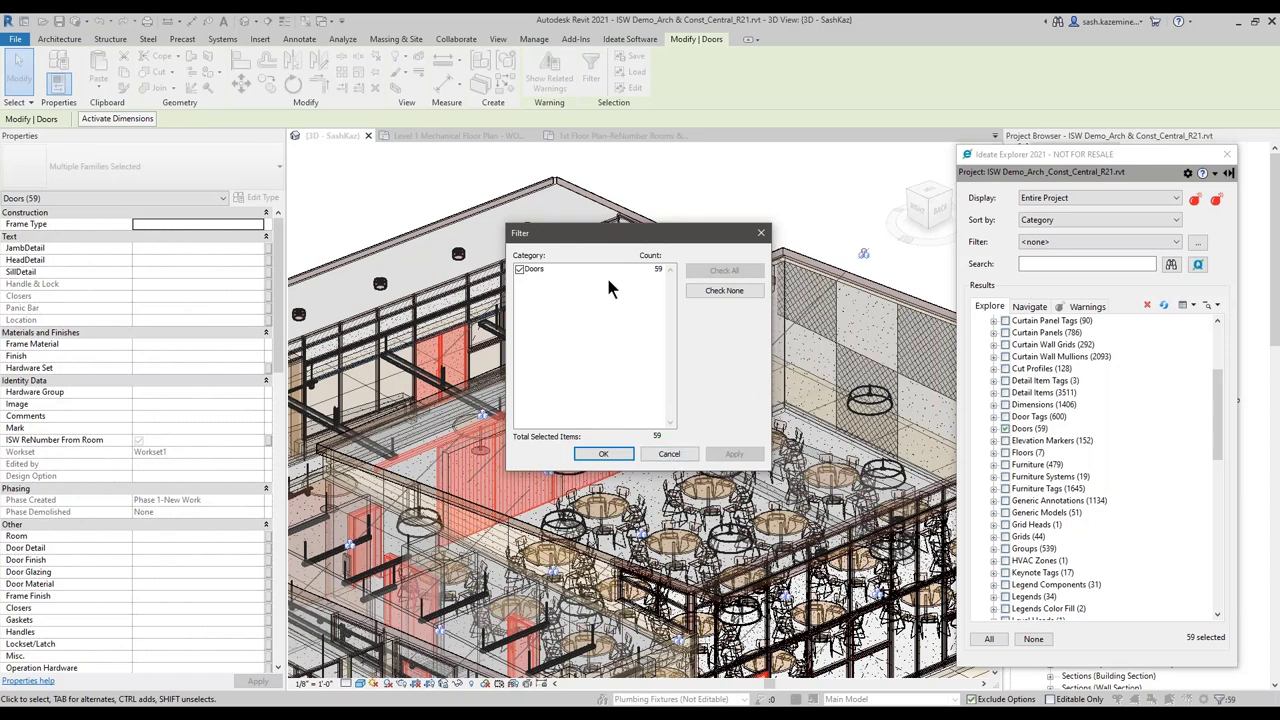
pyautogui.click(657, 457)
pyautogui.click(664, 454)
pyautogui.click(993, 428)
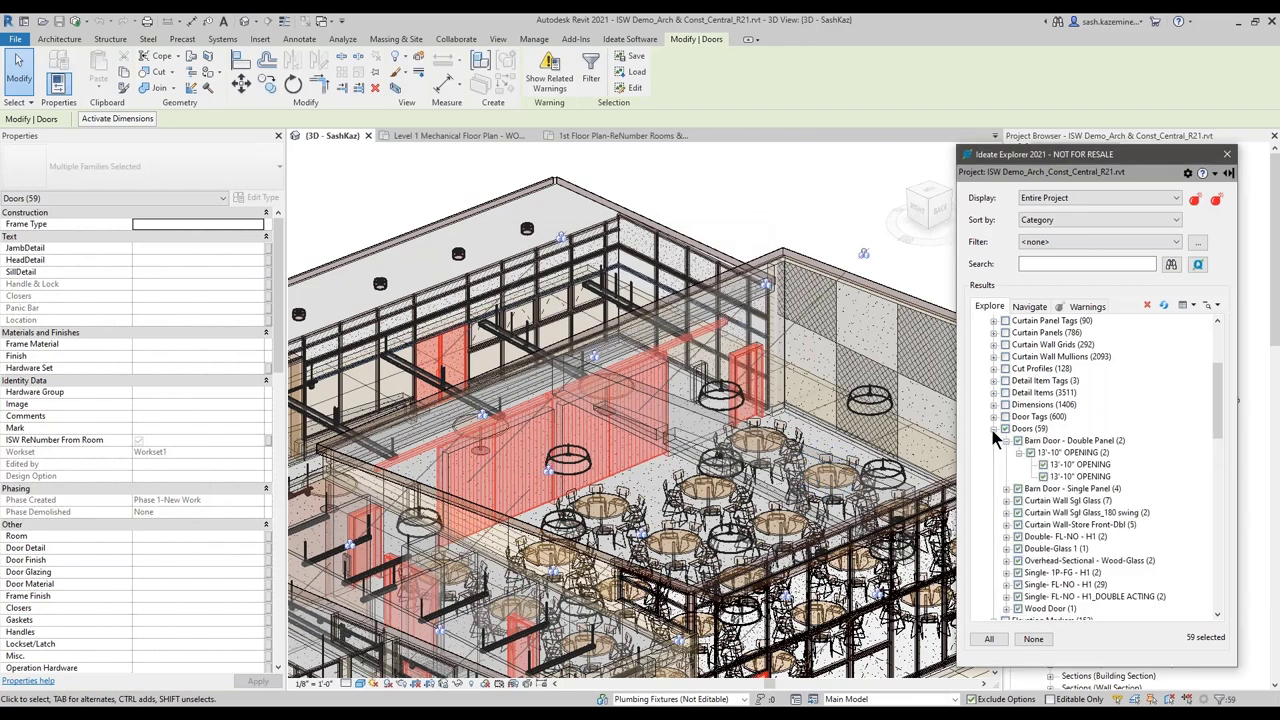
pyautogui.scroll(-2, 1046, 540)
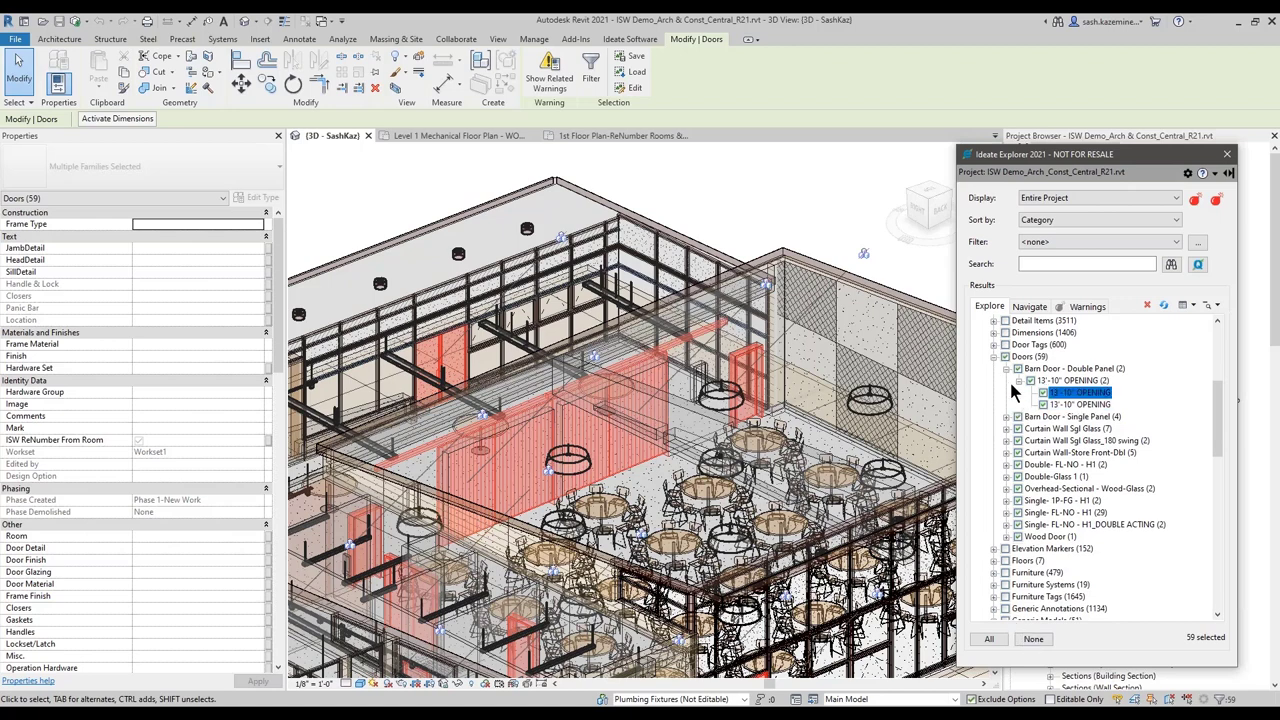
pyautogui.click(1033, 638)
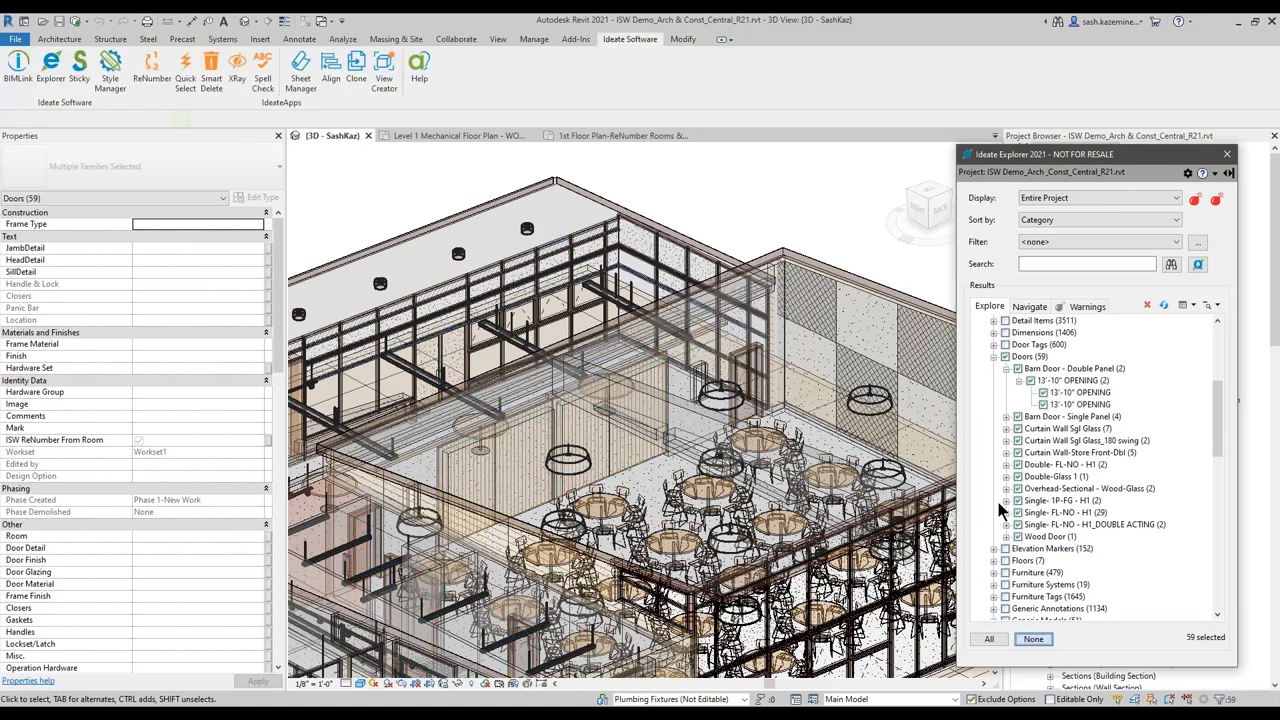
pyautogui.click(994, 357)
pyautogui.scroll(-3, 1005, 535)
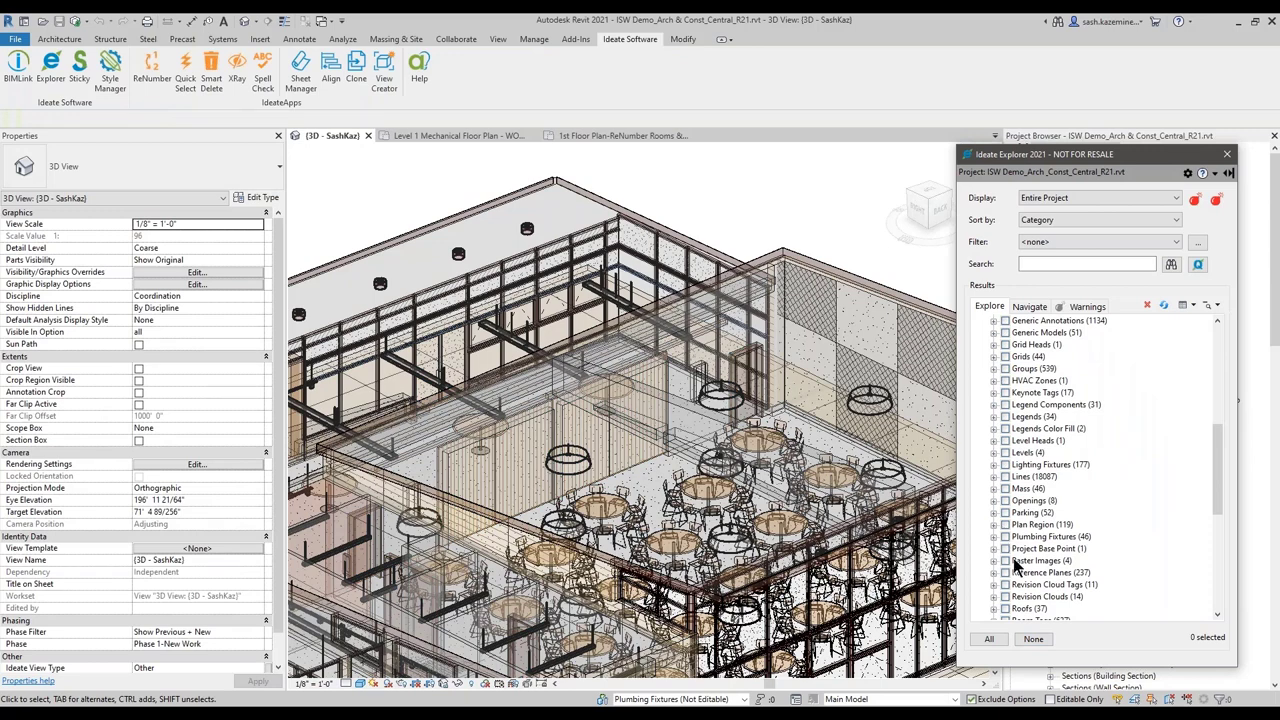
# - Select the 25 Infill Panel - Insulated Panel curtain panels and retype them to Infill Panel
pyautogui.scroll(3, 1015, 550)
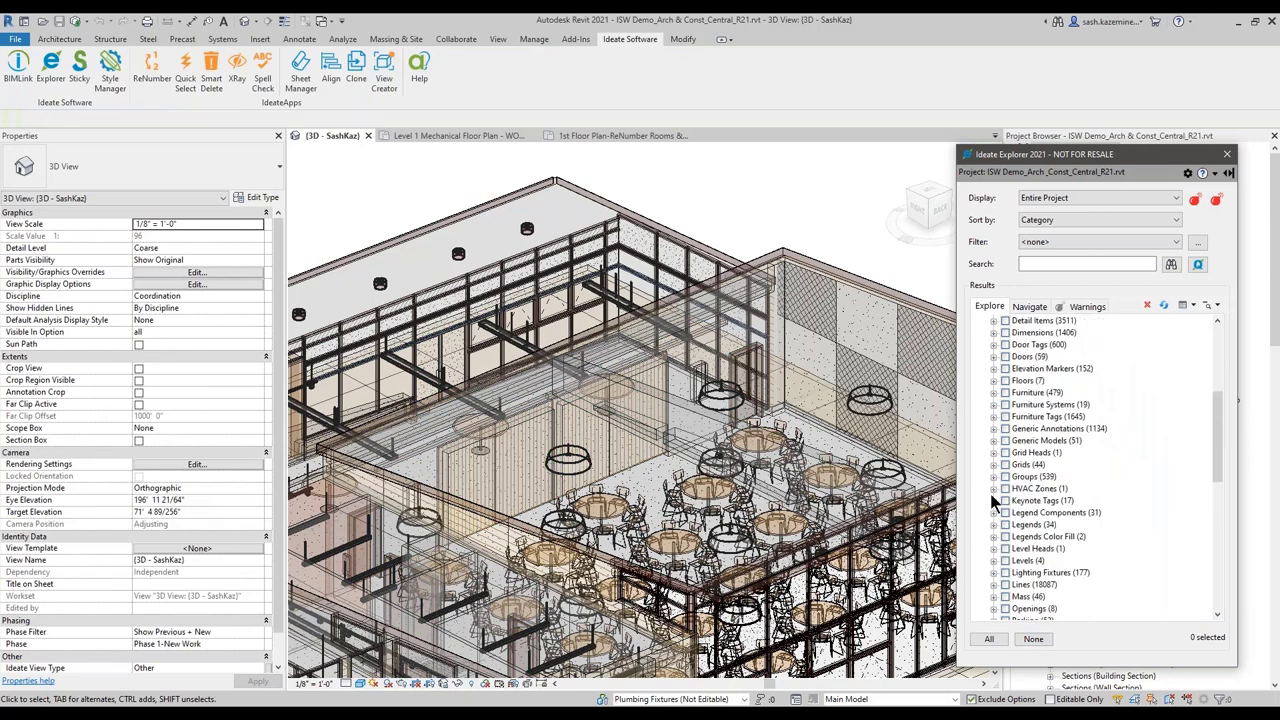
pyautogui.scroll(3, 992, 495)
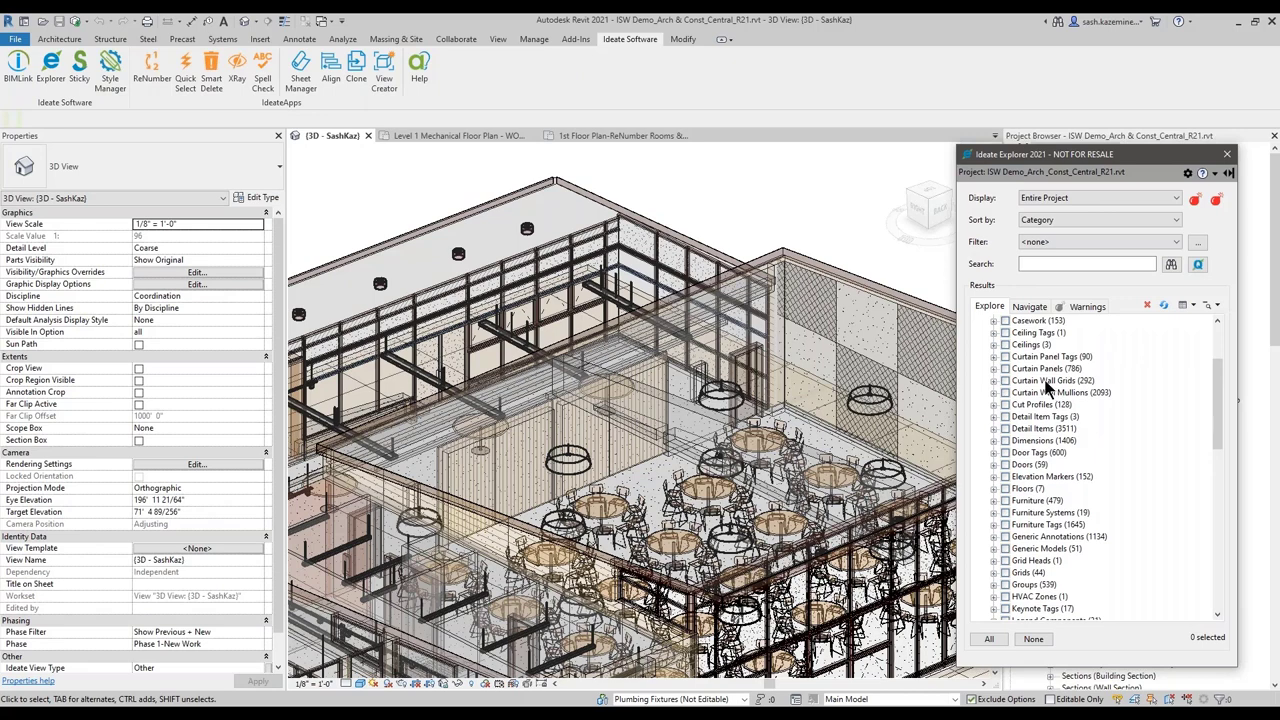
pyautogui.click(993, 368)
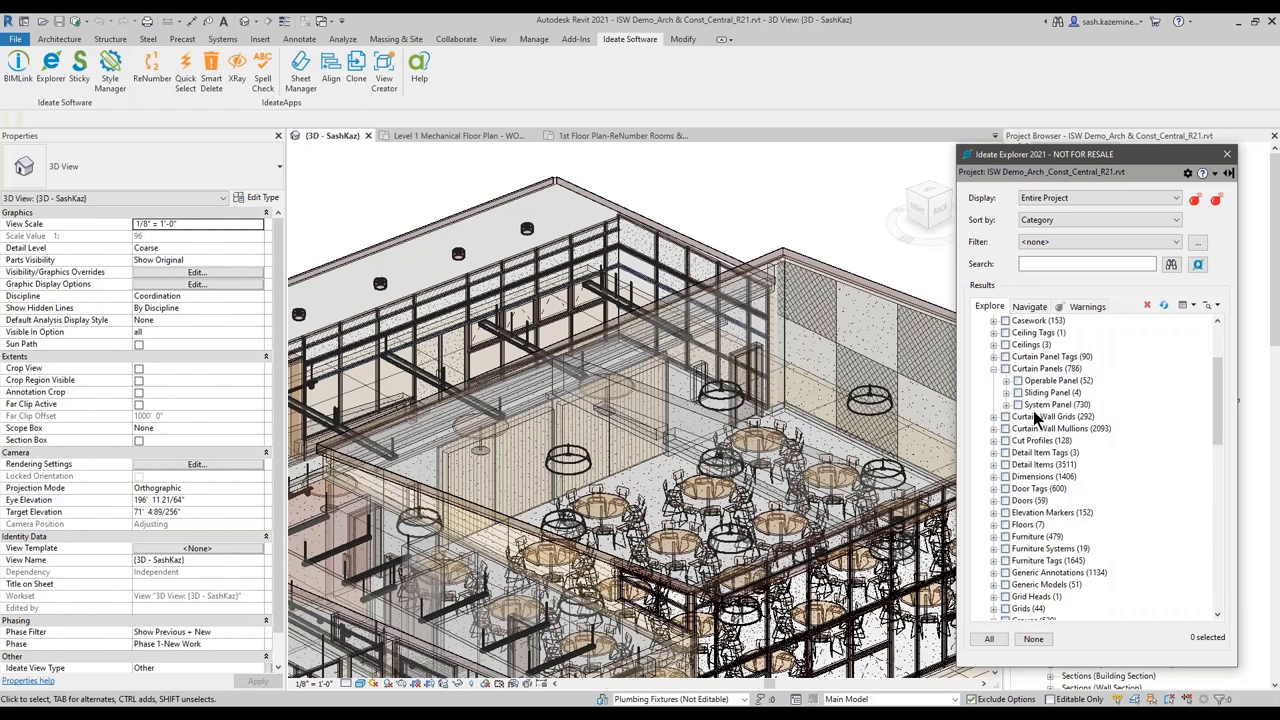
pyautogui.click(1006, 405)
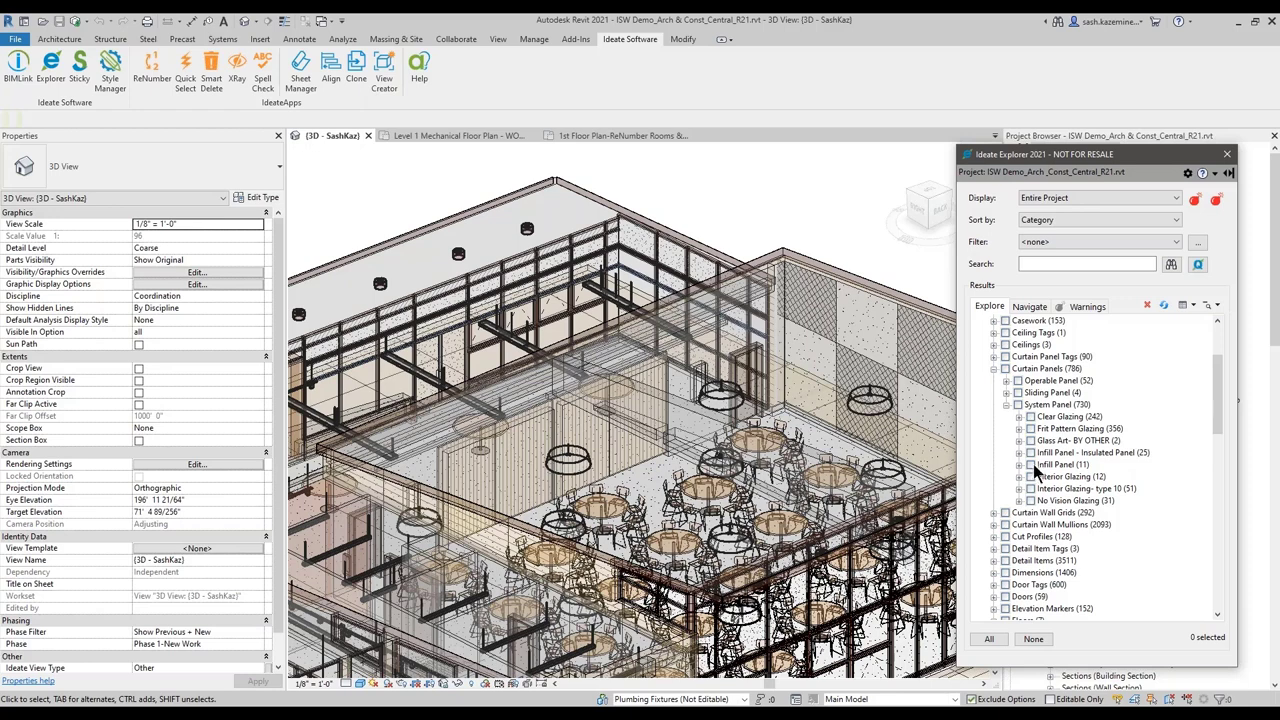
pyautogui.click(1034, 455)
pyautogui.click(1031, 453)
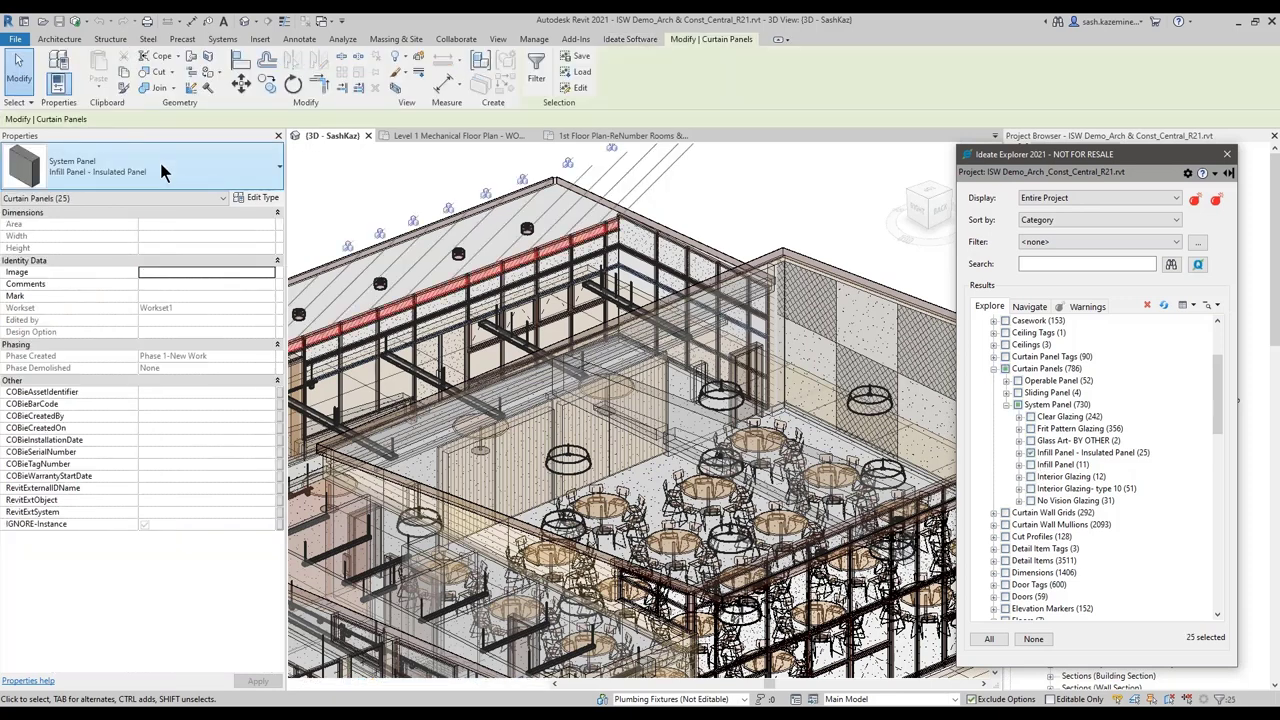
pyautogui.click(160, 163)
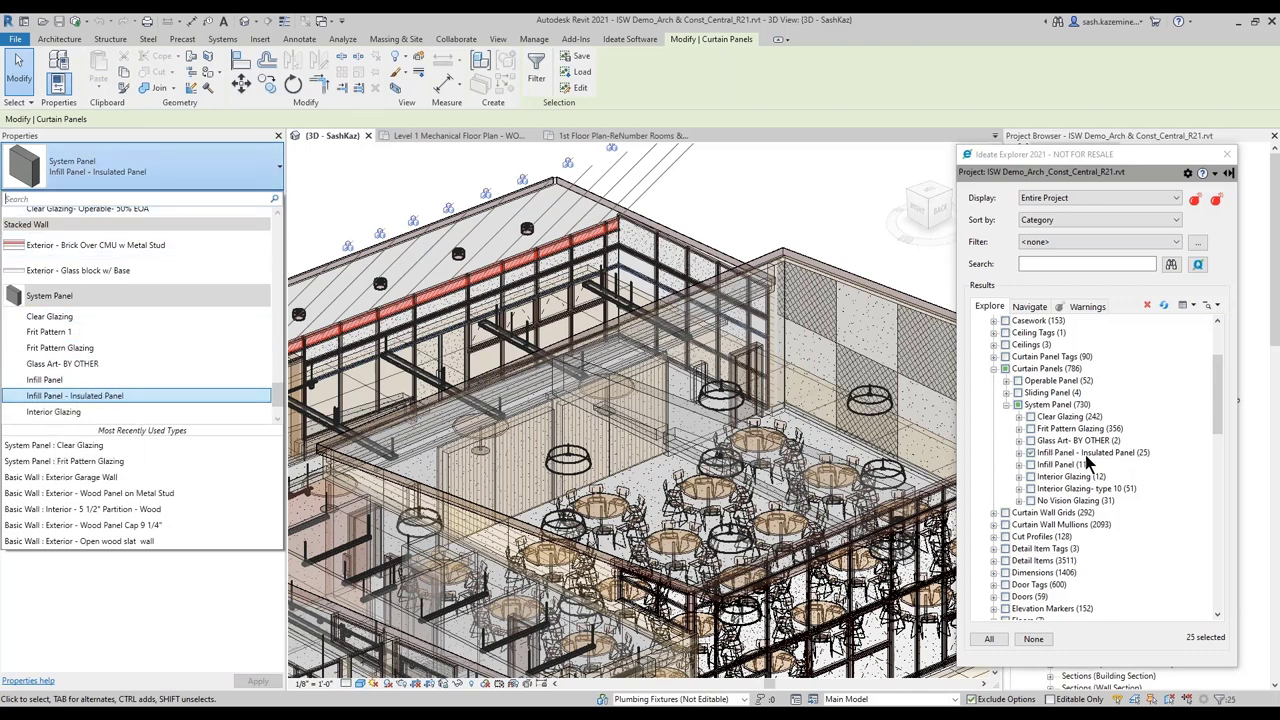
pyautogui.click(80, 379)
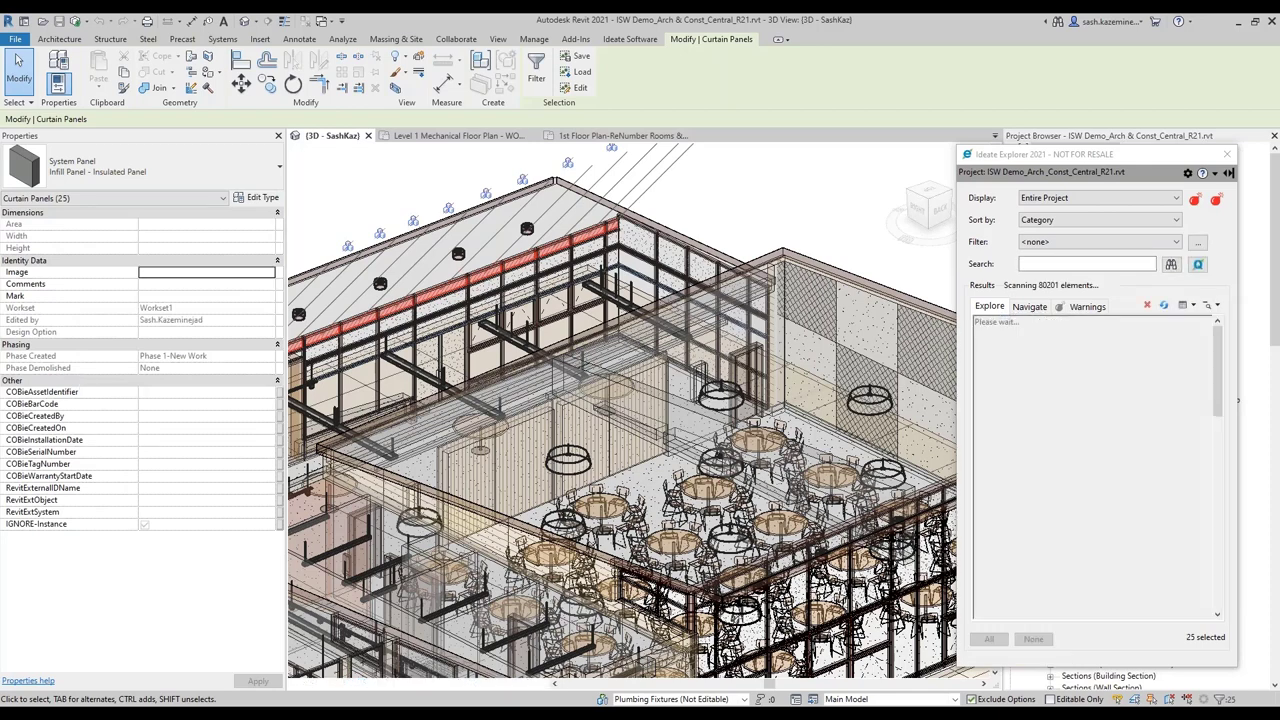
# - Confirm Infill Panel now lists 36 curtain panels and clear the selection
pyautogui.click(993, 477)
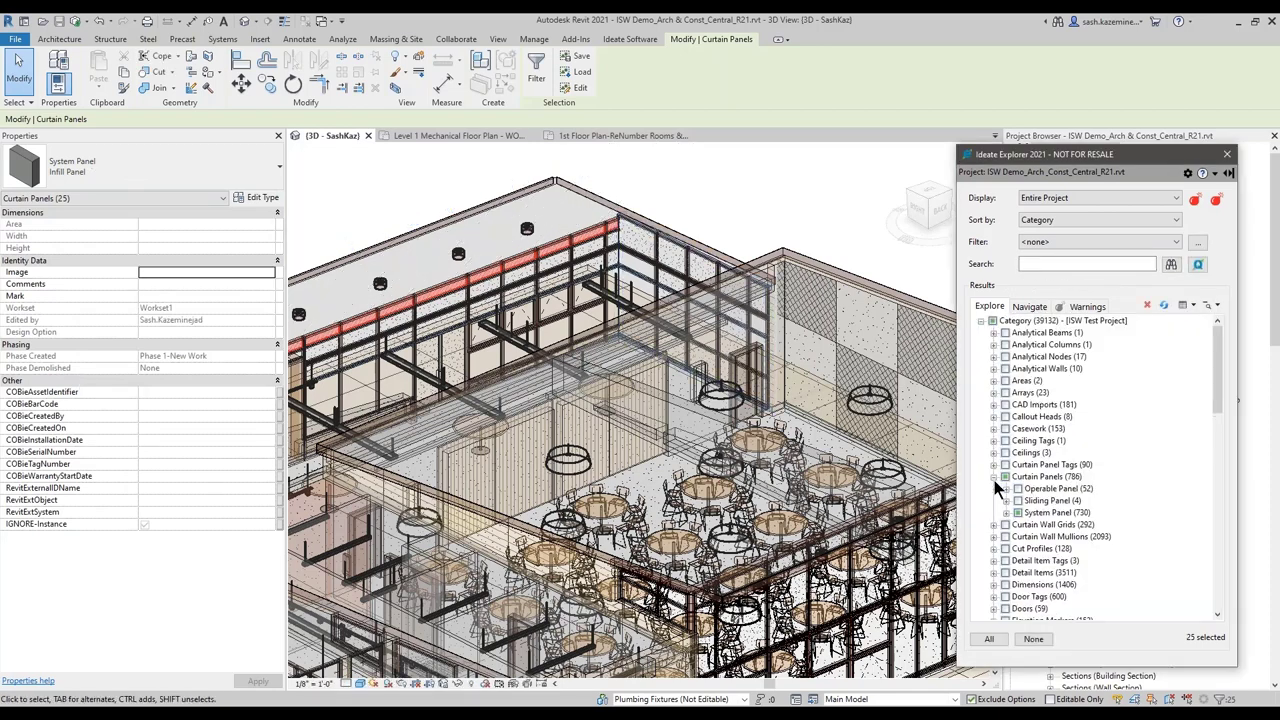
pyautogui.click(1006, 512)
pyautogui.scroll(-2, 1005, 516)
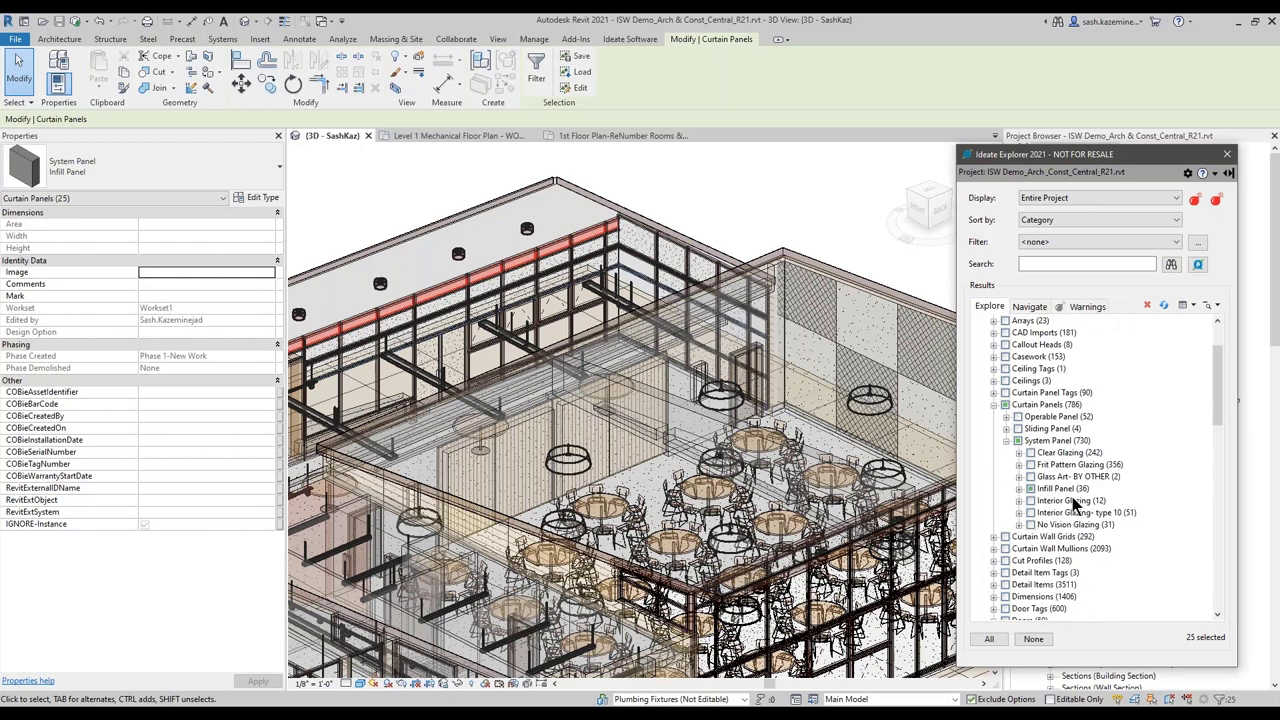
pyautogui.click(1018, 488)
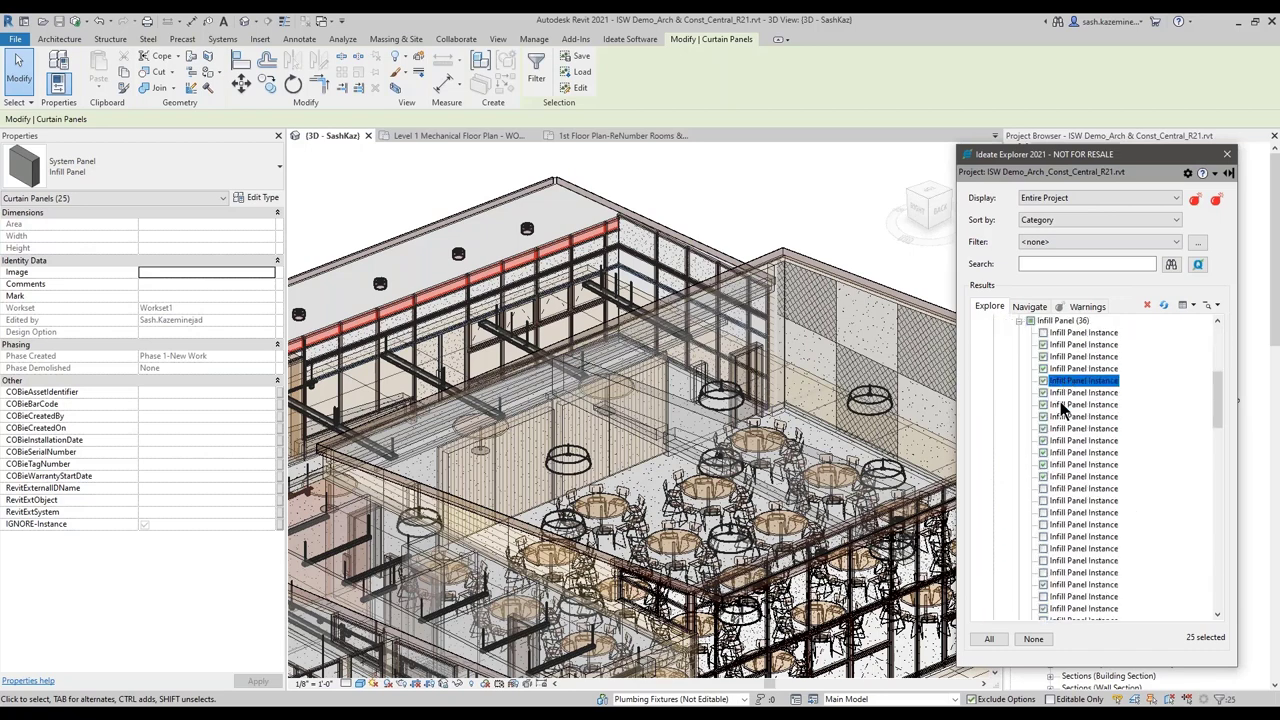
pyautogui.click(1033, 640)
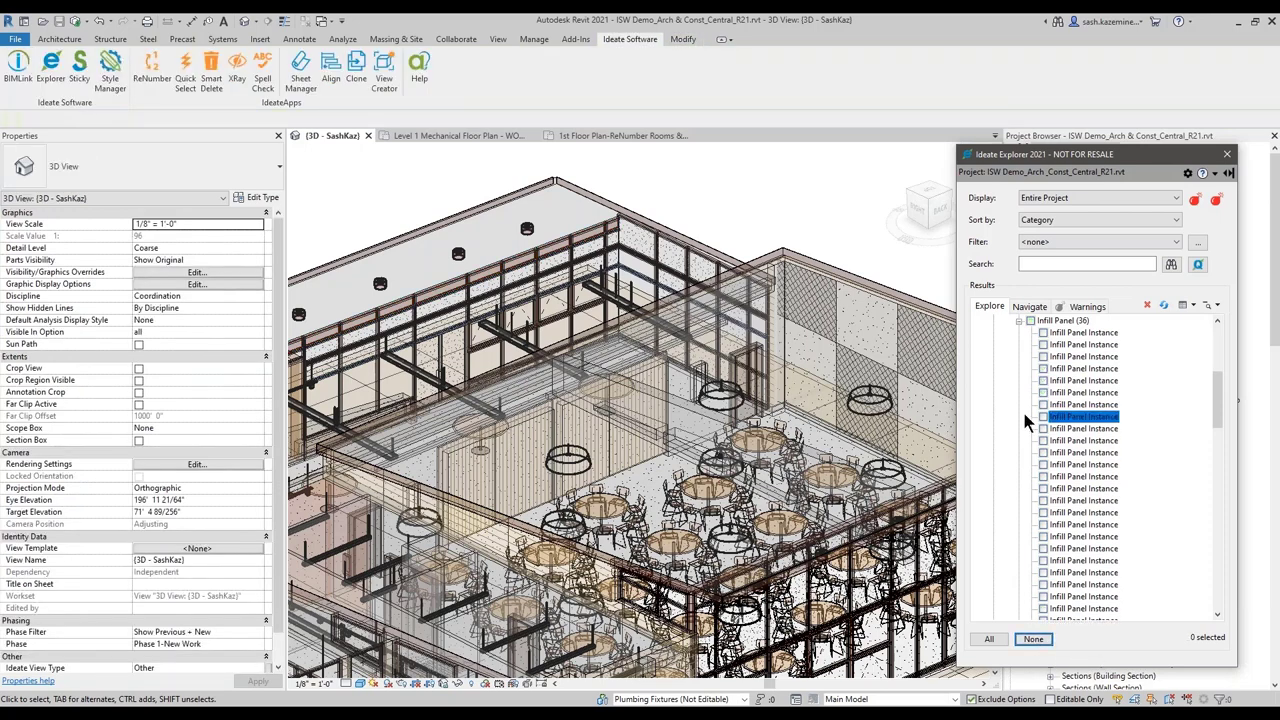
# - Collapse the Curtain Panels tree and centre the whole building in the 3D view
pyautogui.scroll(3, 1022, 408)
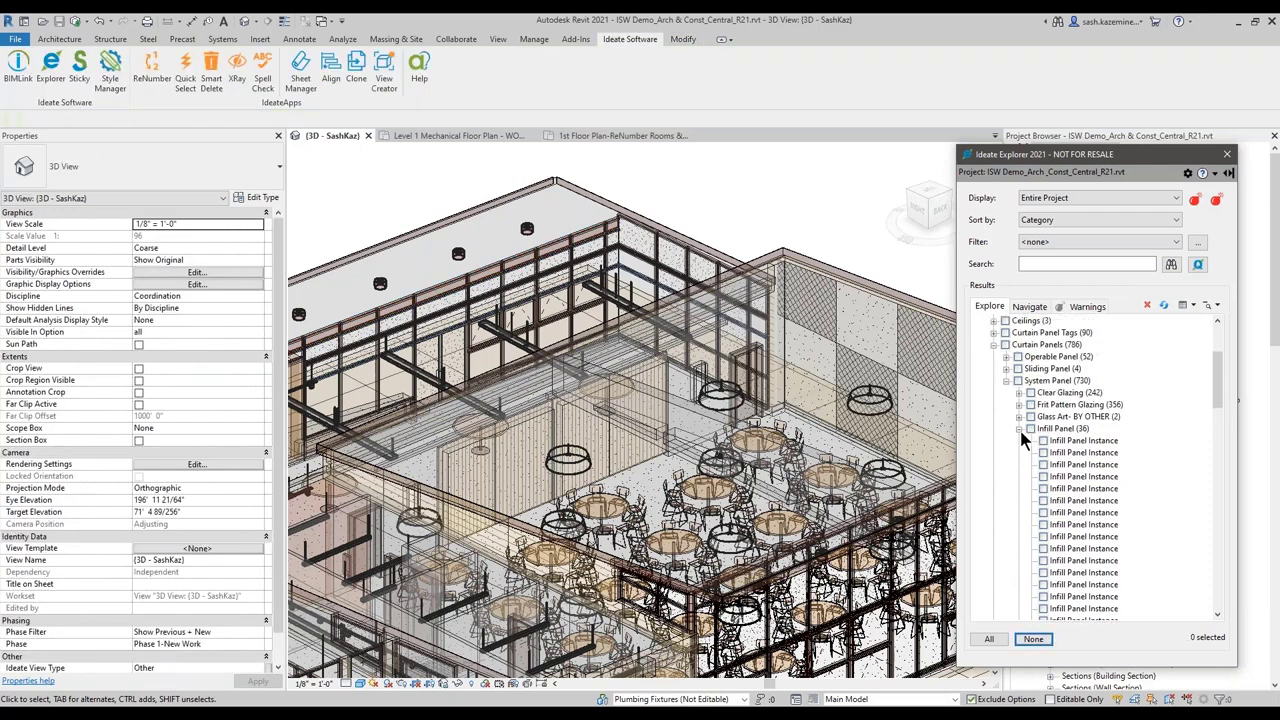
pyautogui.click(1019, 428)
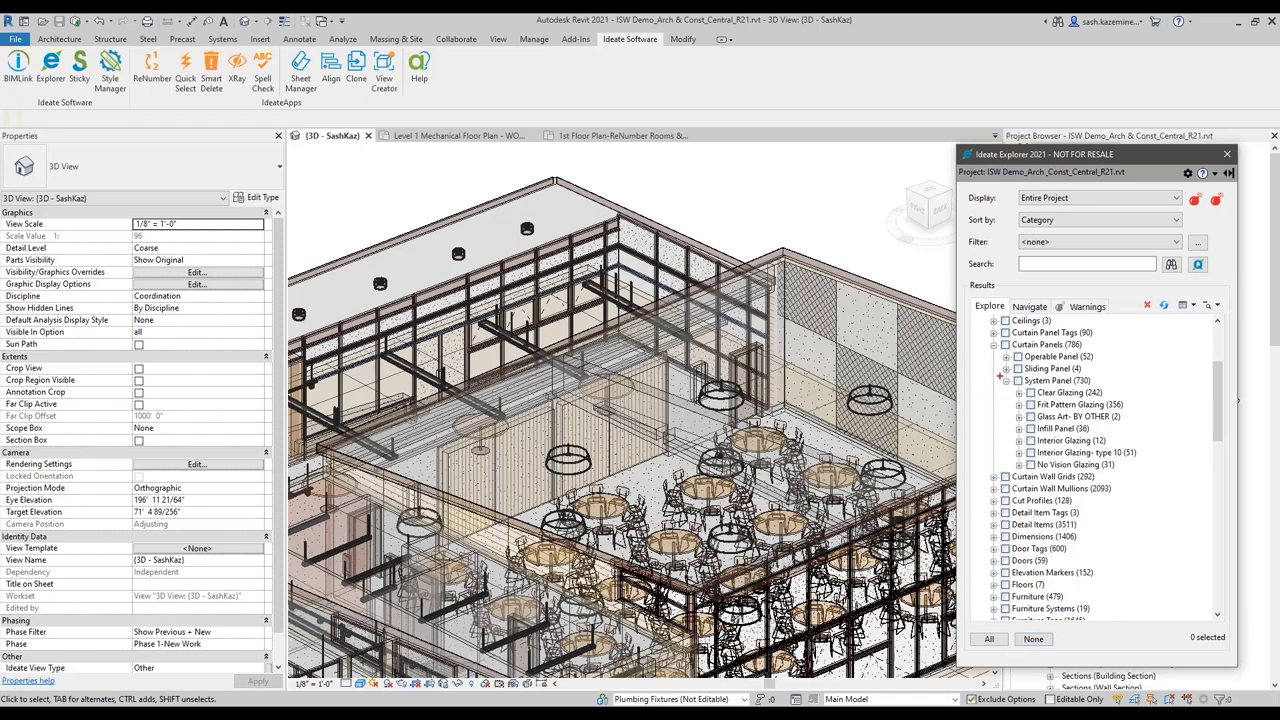
pyautogui.moveTo(1000, 376)
pyautogui.mouseDown()
pyautogui.moveTo(1157, 490)
pyautogui.moveTo(1155, 478)
pyautogui.mouseUp()
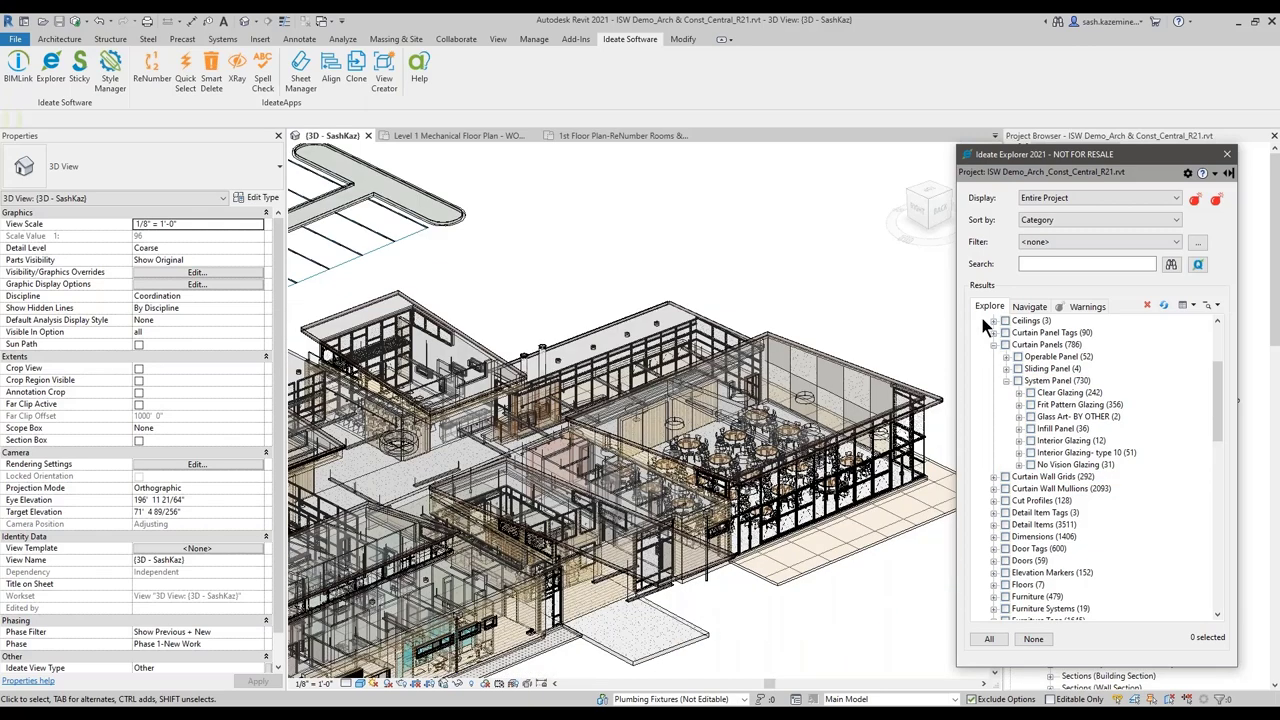
pyautogui.click(994, 345)
pyautogui.scroll(-2, 757, 557)
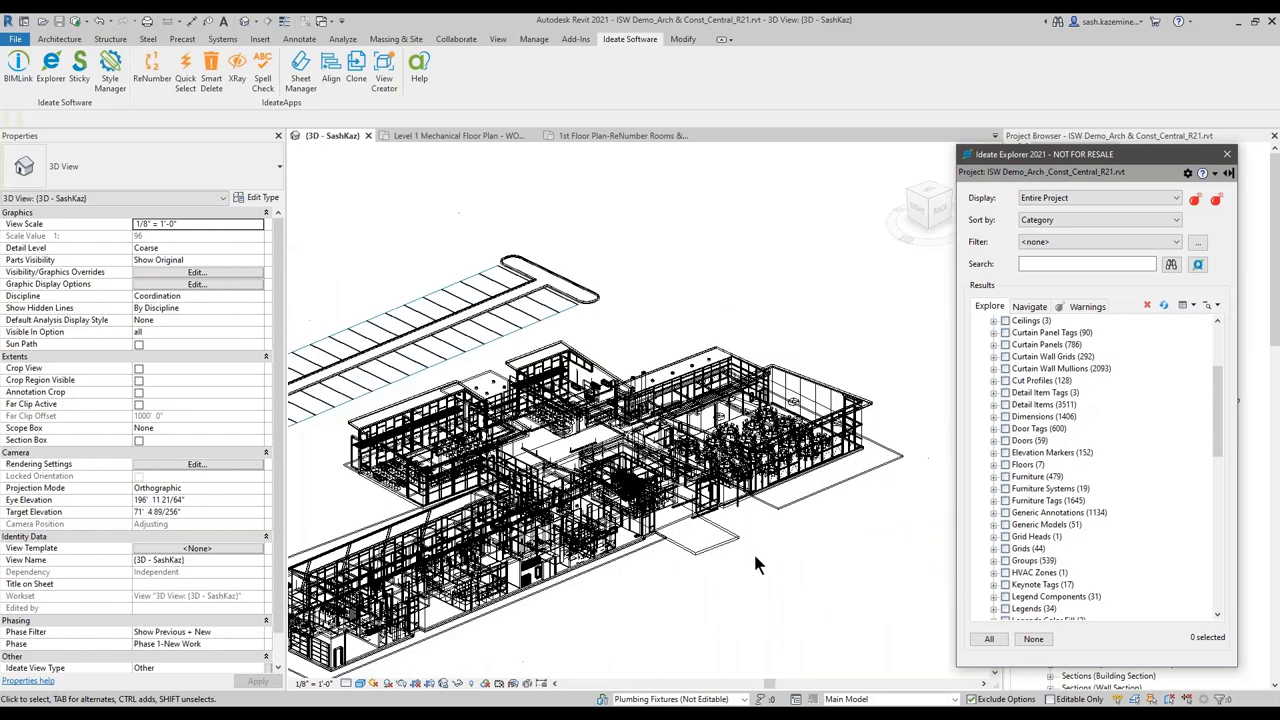
pyautogui.moveTo(758, 568); pyautogui.dragTo(795, 512, button='middle')
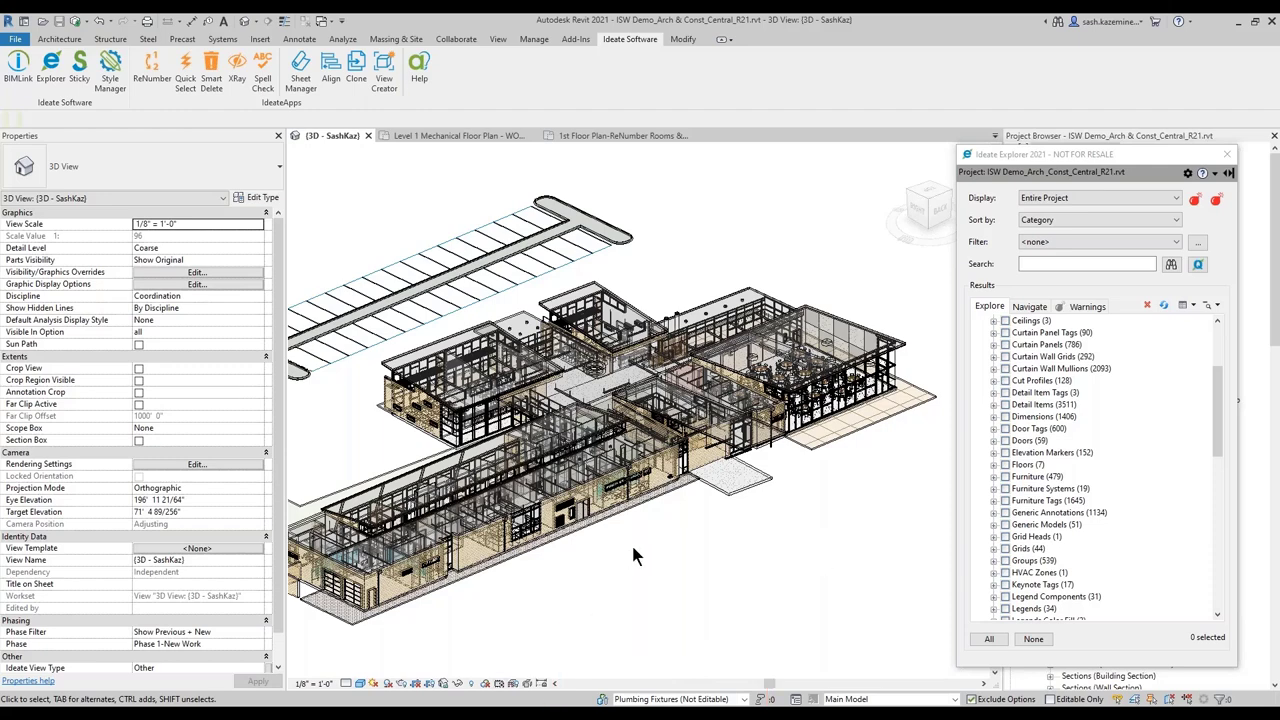
# - Regroup the Ideate Explorer tree by Level instead of by category
pyautogui.click(1057, 219)
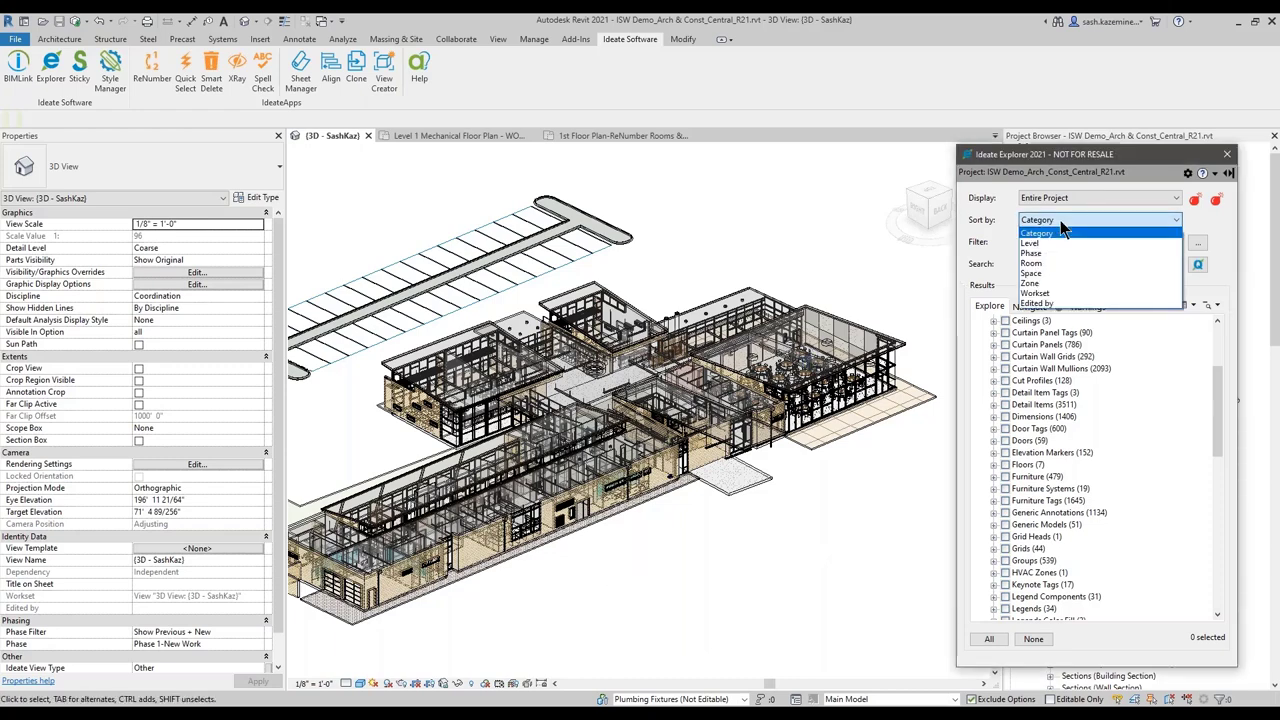
pyautogui.click(1062, 226)
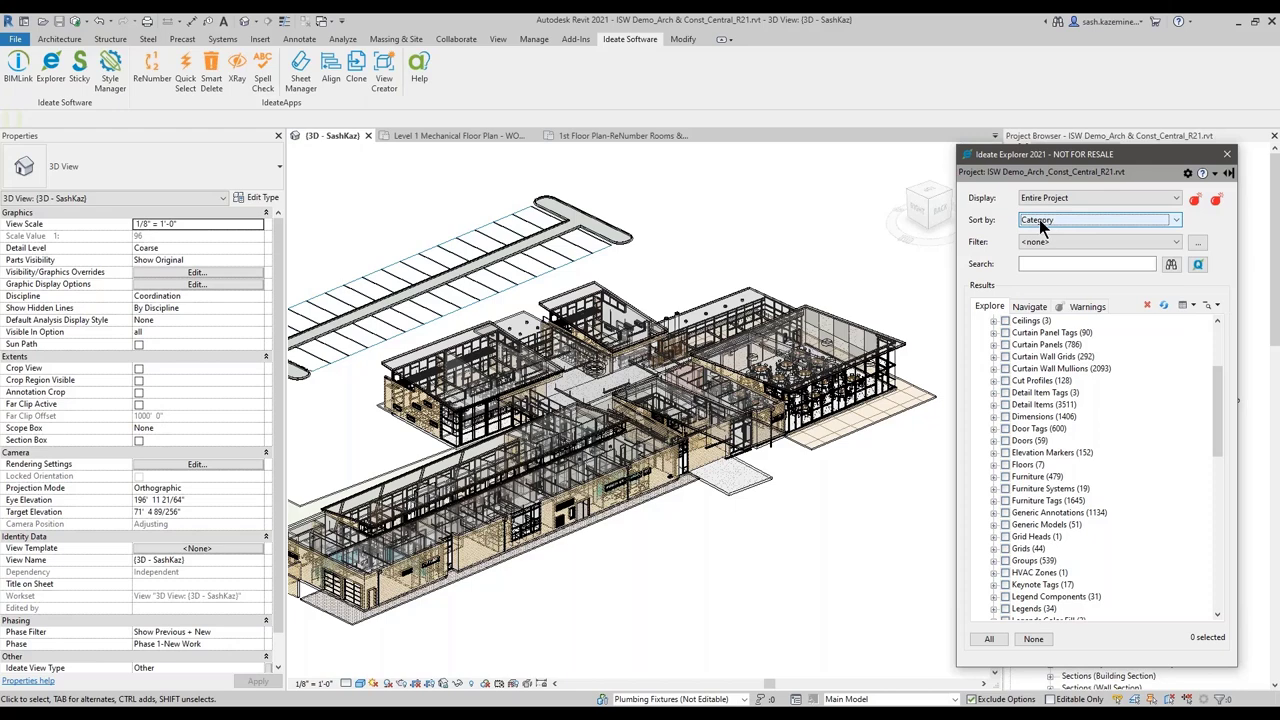
pyautogui.click(1041, 220)
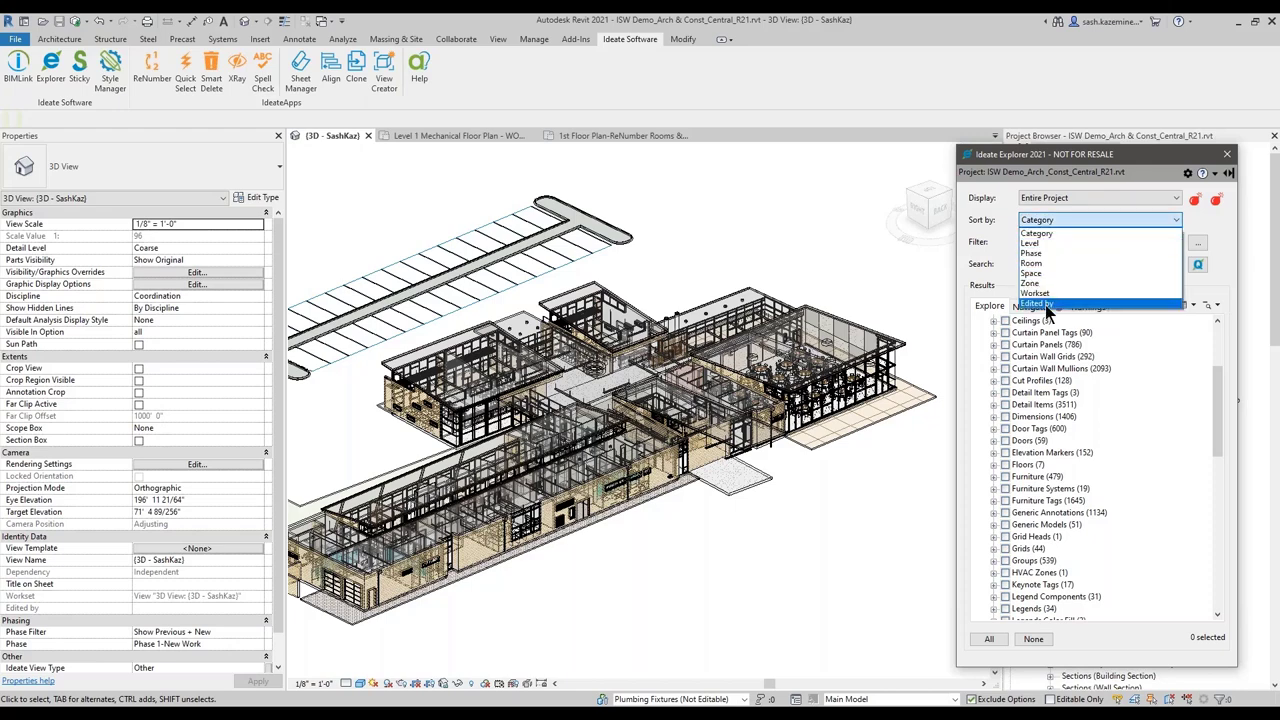
pyautogui.click(1032, 243)
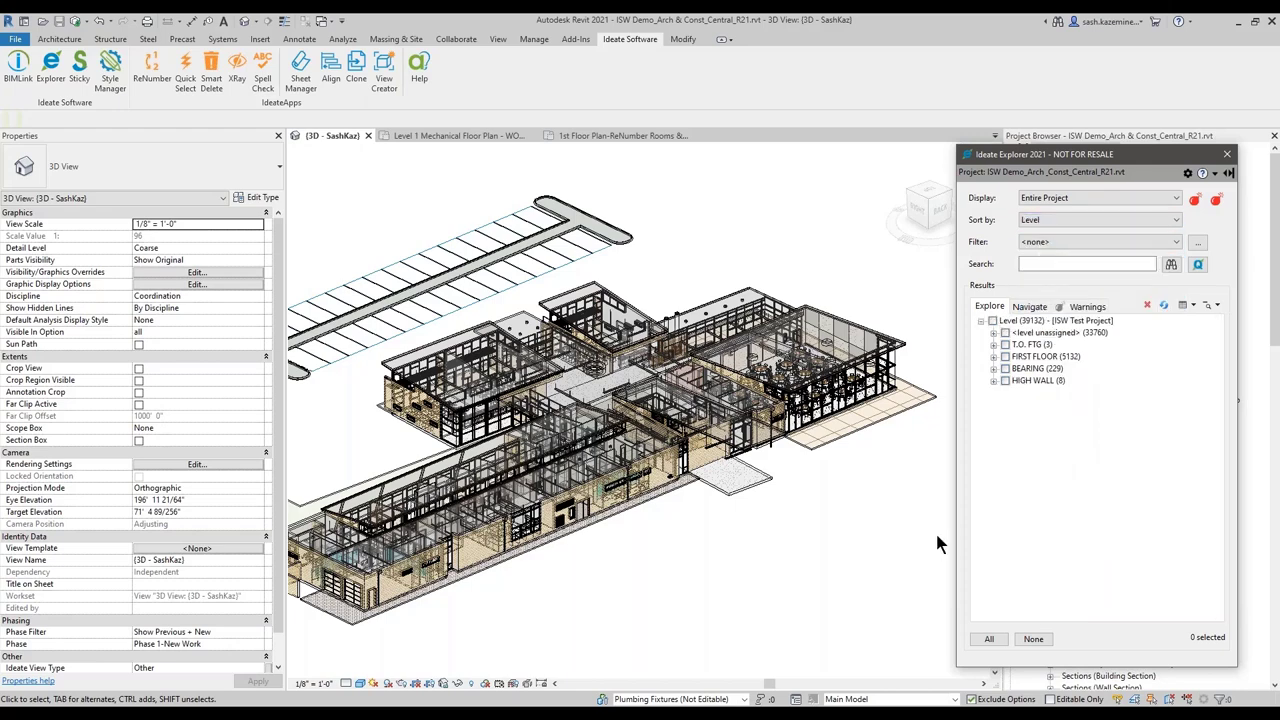
# - Expand and collapse the T.O. FTG, FIRST FLOOR and HIGH WALL levels to inspect their contents
pyautogui.click(993, 344)
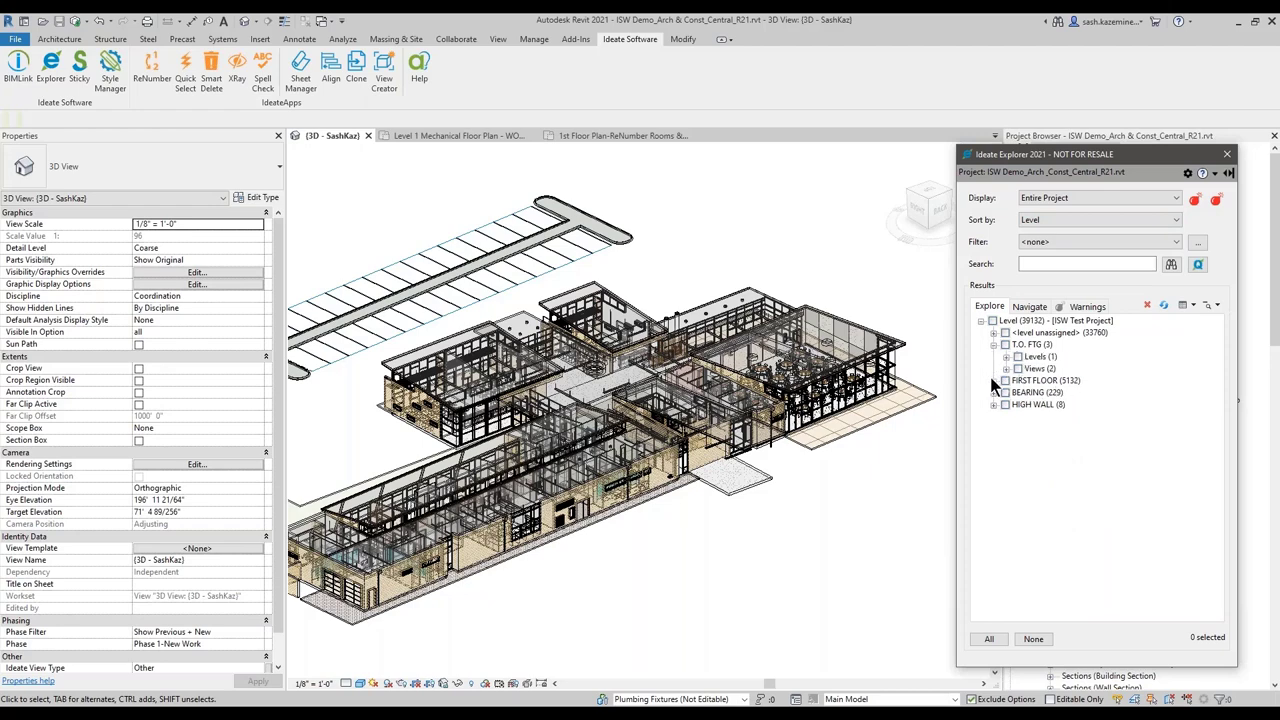
pyautogui.click(993, 380)
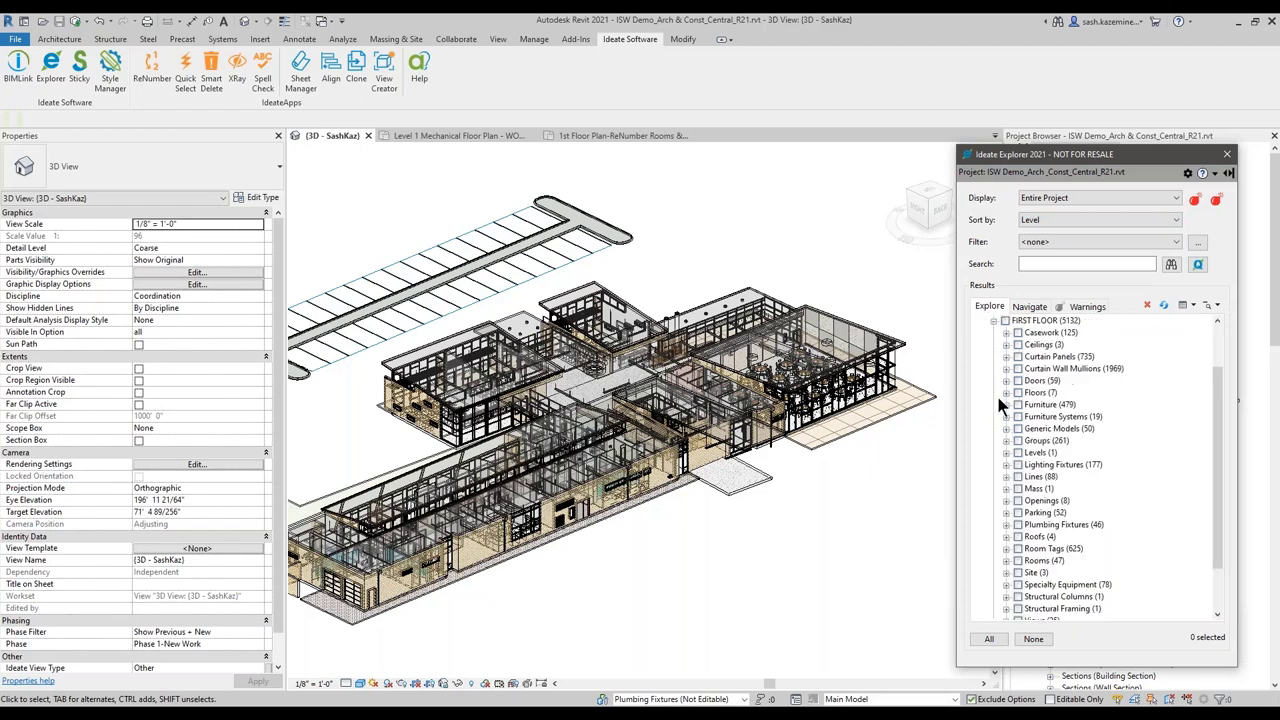
pyautogui.click(993, 321)
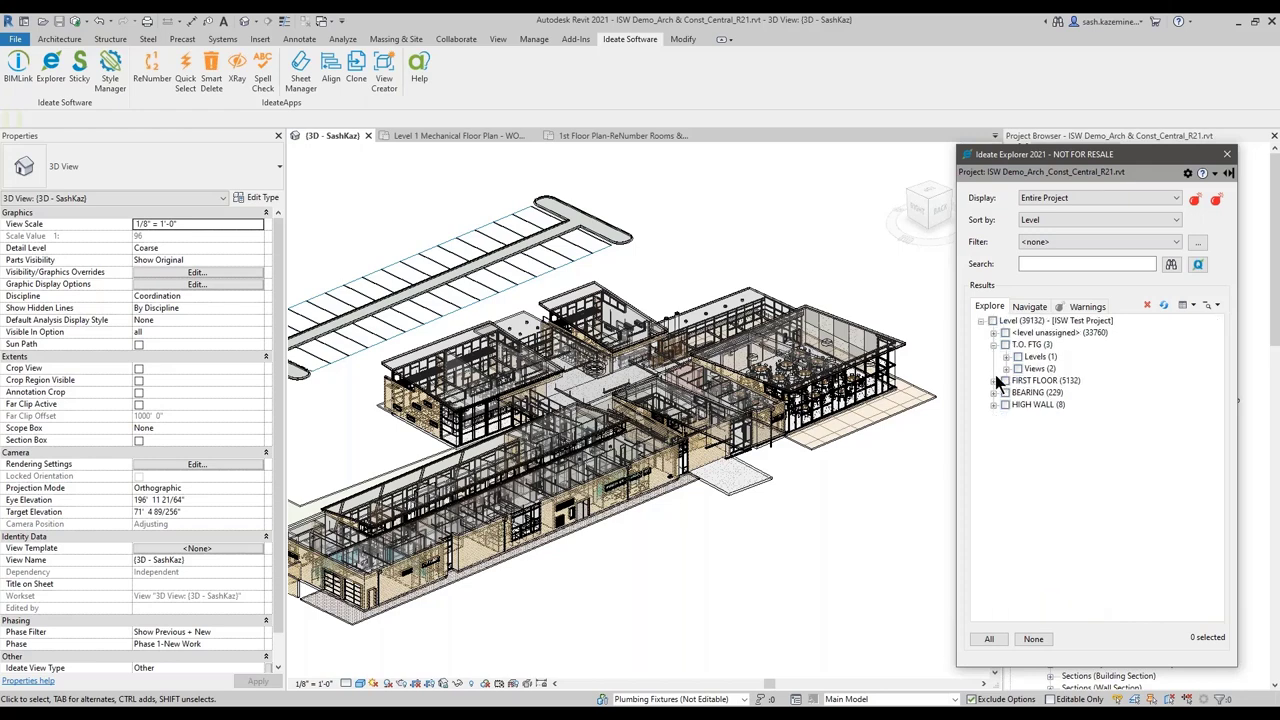
pyautogui.click(993, 344)
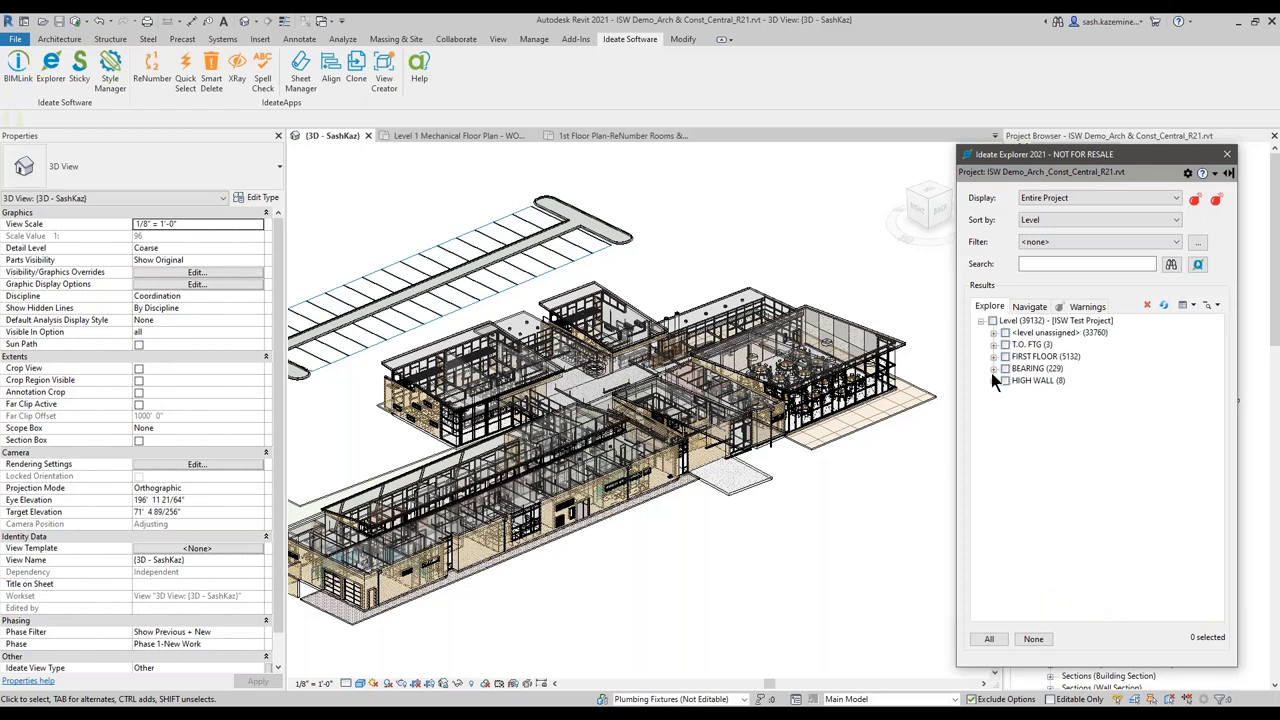
pyautogui.click(993, 380)
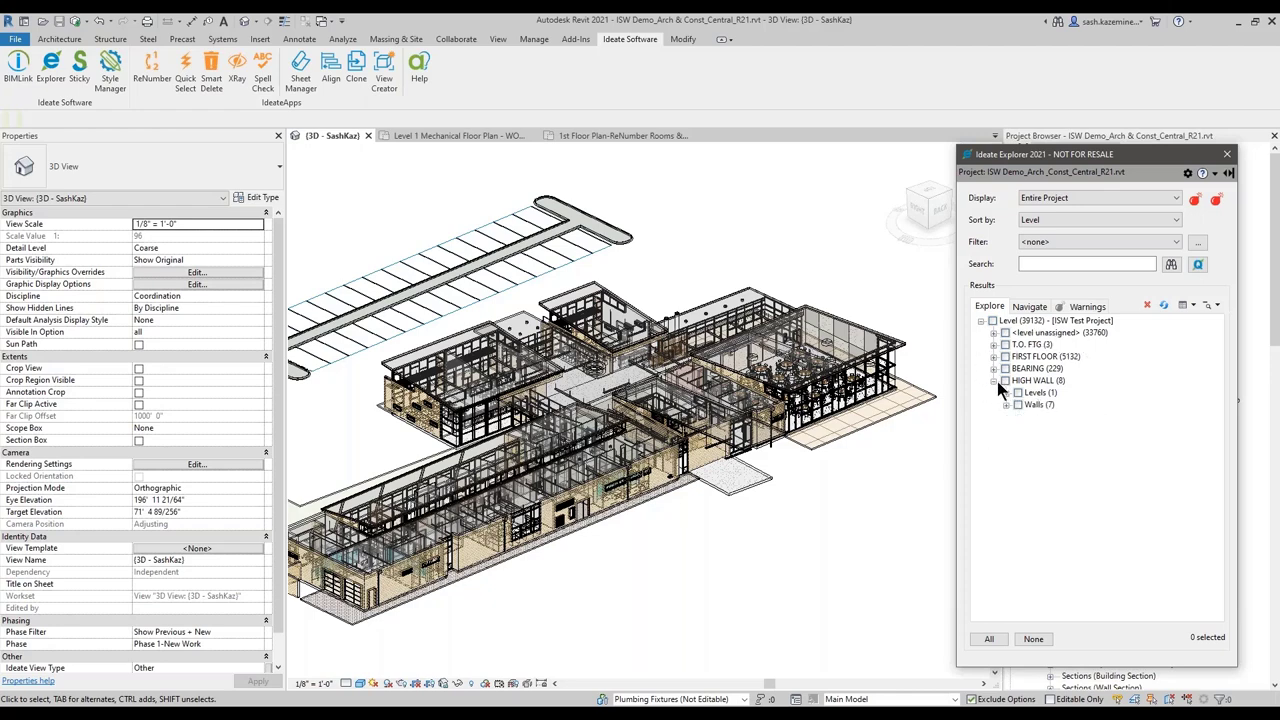
pyautogui.click(994, 381)
pyautogui.click(1059, 218)
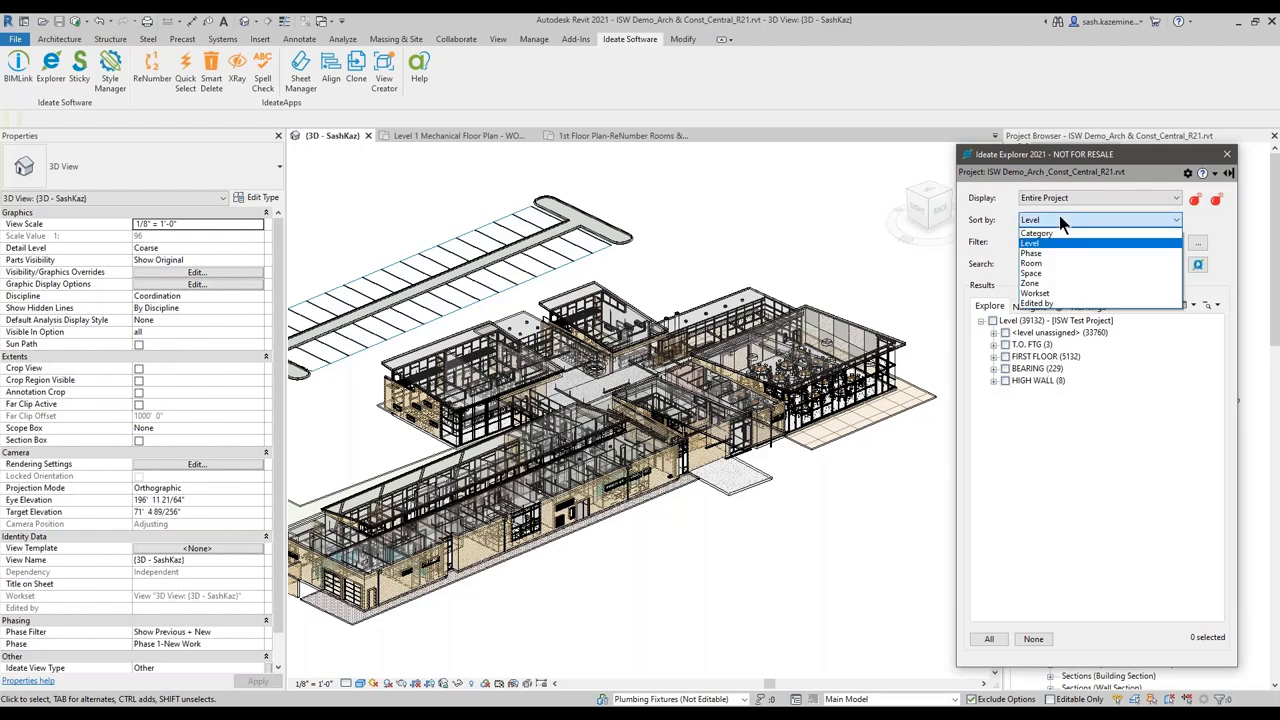
# - Sort the Explorer by Workset, expand User-Created (5516), and move the window left
pyautogui.click(1046, 293)
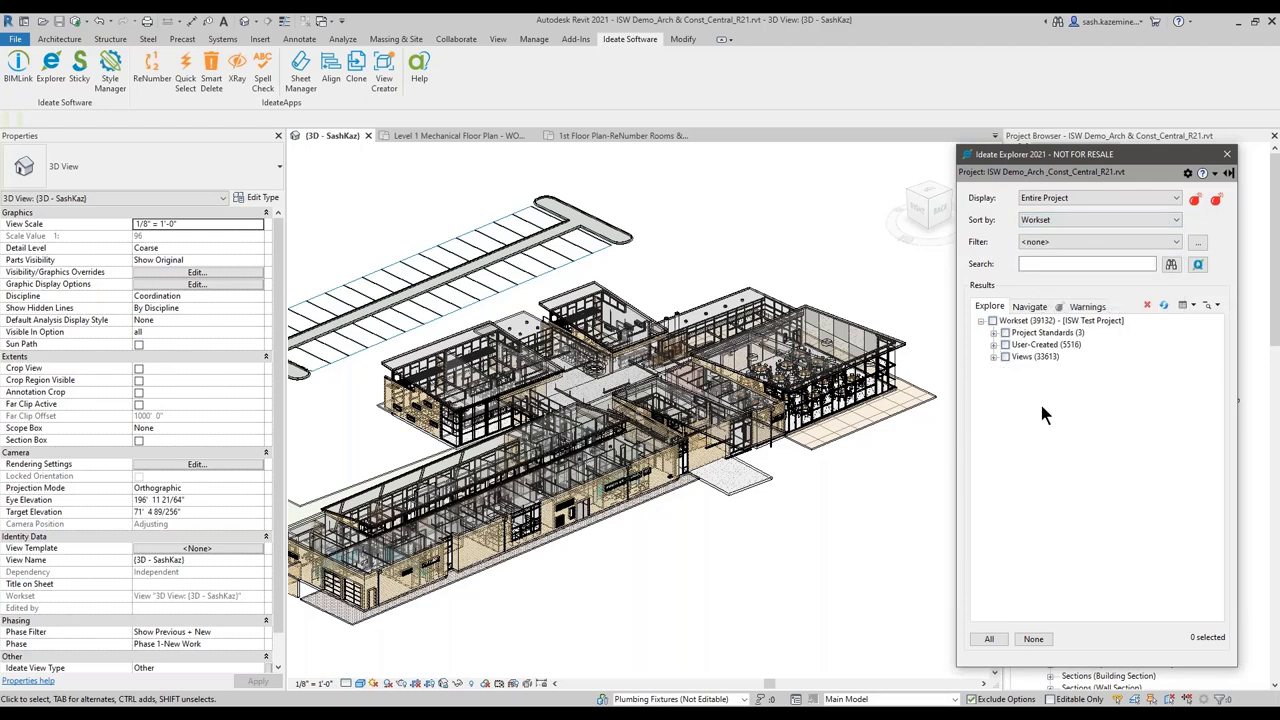
pyautogui.click(1043, 333)
pyautogui.click(1027, 361)
pyautogui.keyDown('ctrl'); pyautogui.moveTo(980, 336); pyautogui.dragTo(1114, 351); pyautogui.keyUp('ctrl')
pyautogui.press('Escape')
pyautogui.click(993, 345)
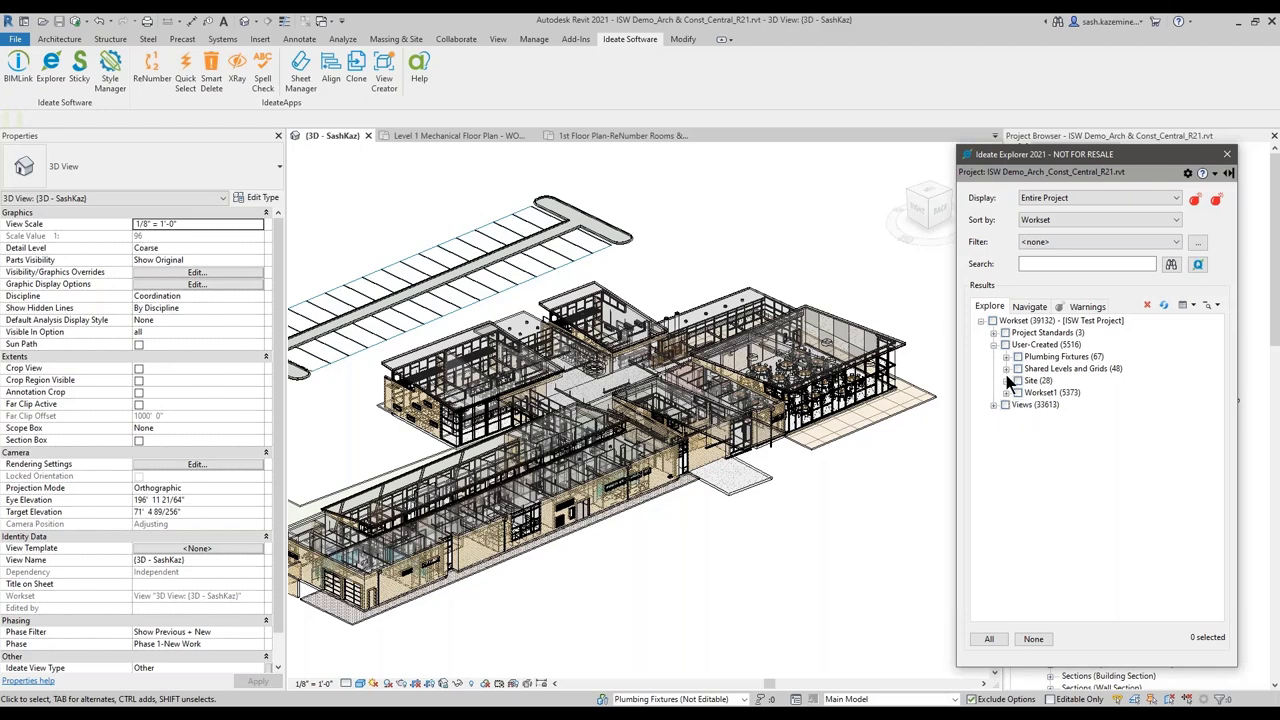
pyautogui.moveTo(1055, 156); pyautogui.dragTo(785, 172)
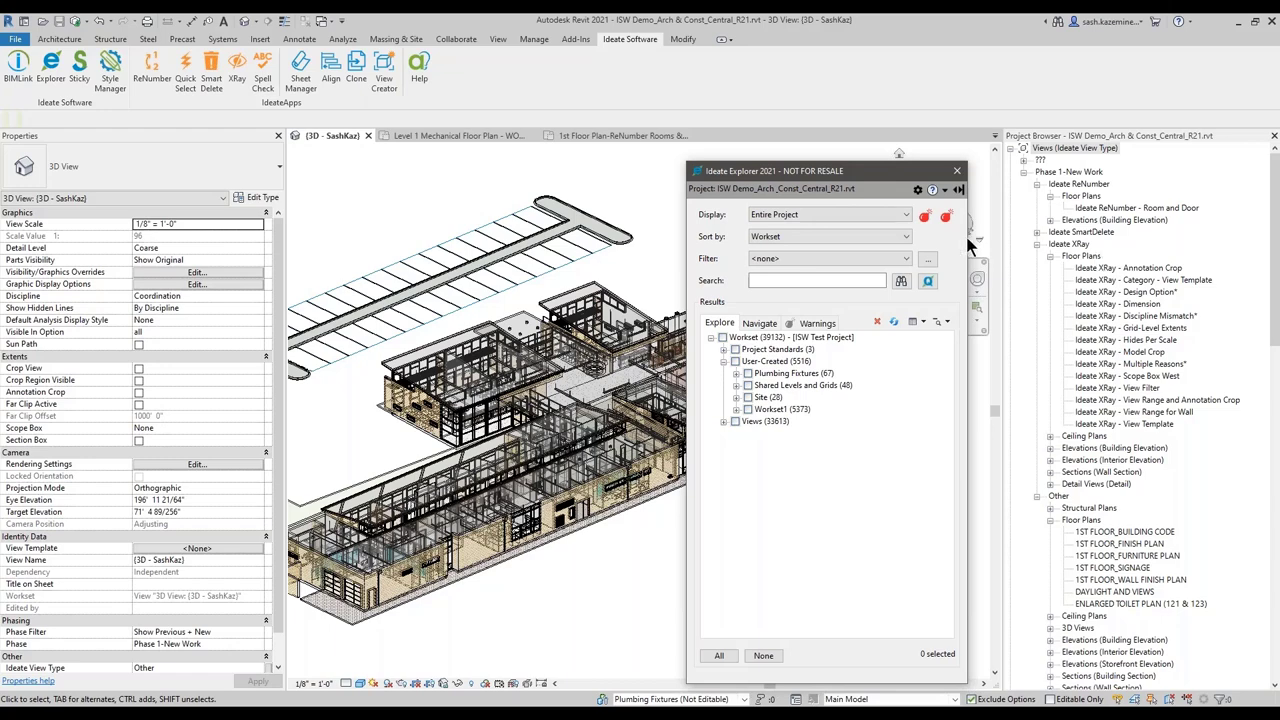
# - Select the 3 Casework elements and the single wall in the Plumbing Fixtures workset
pyautogui.moveTo(905, 172); pyautogui.dragTo(1179, 140)
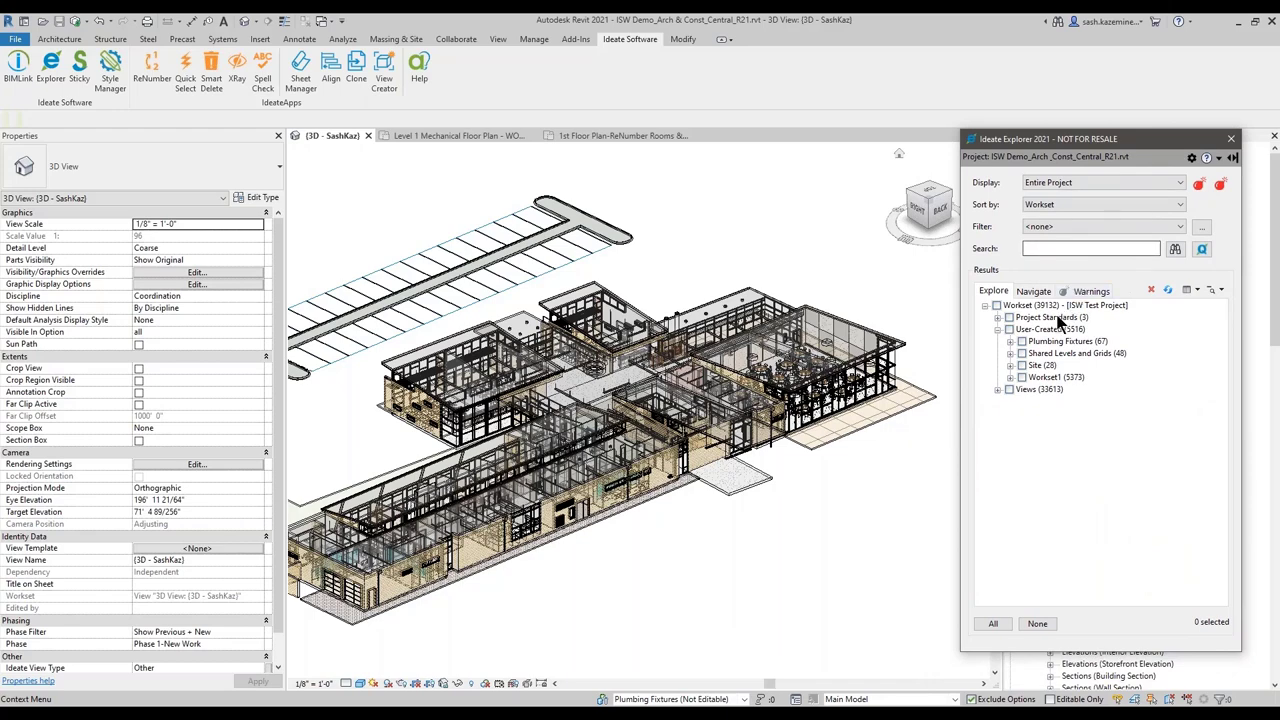
pyautogui.click(1010, 342)
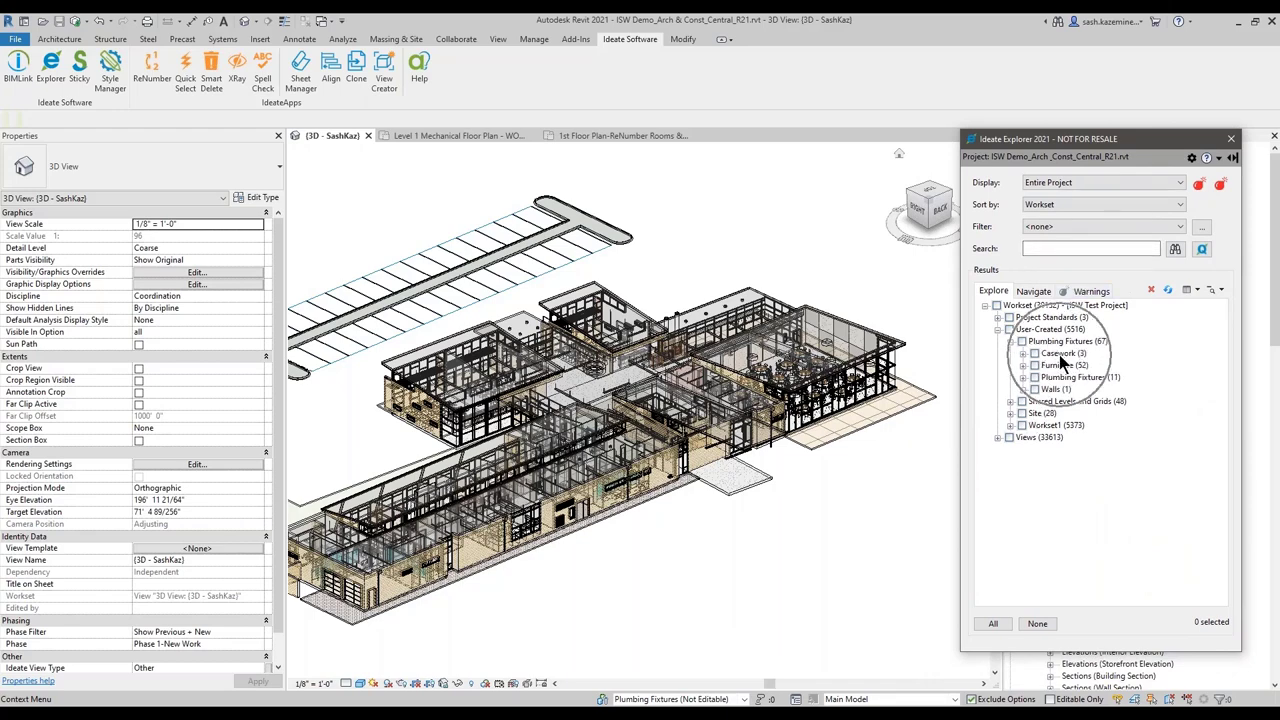
pyautogui.click(1035, 353)
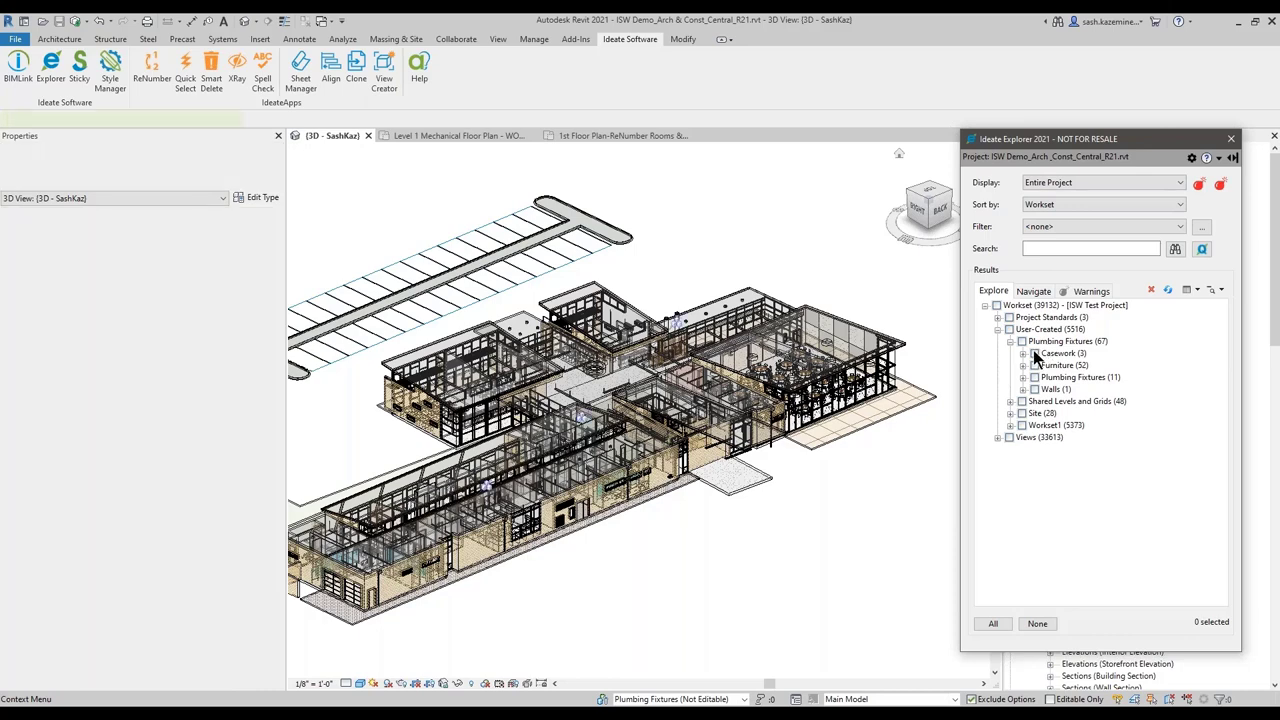
pyautogui.click(1035, 366)
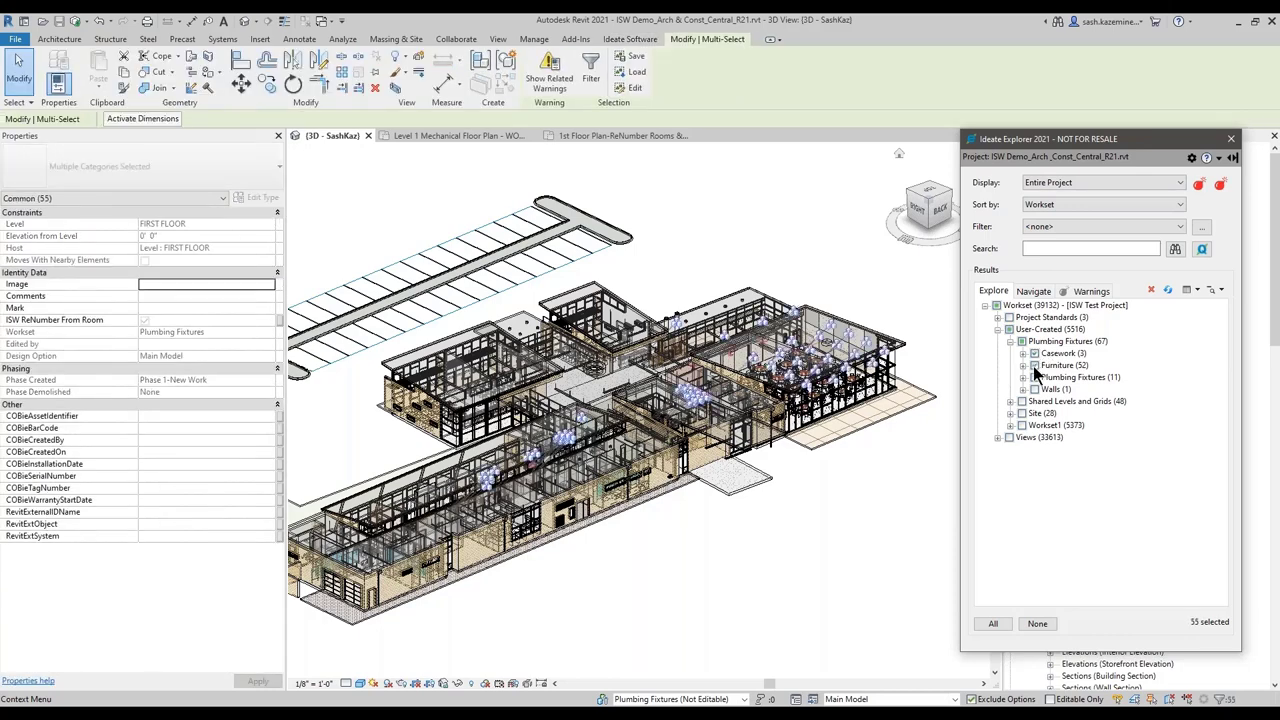
pyautogui.click(1035, 366)
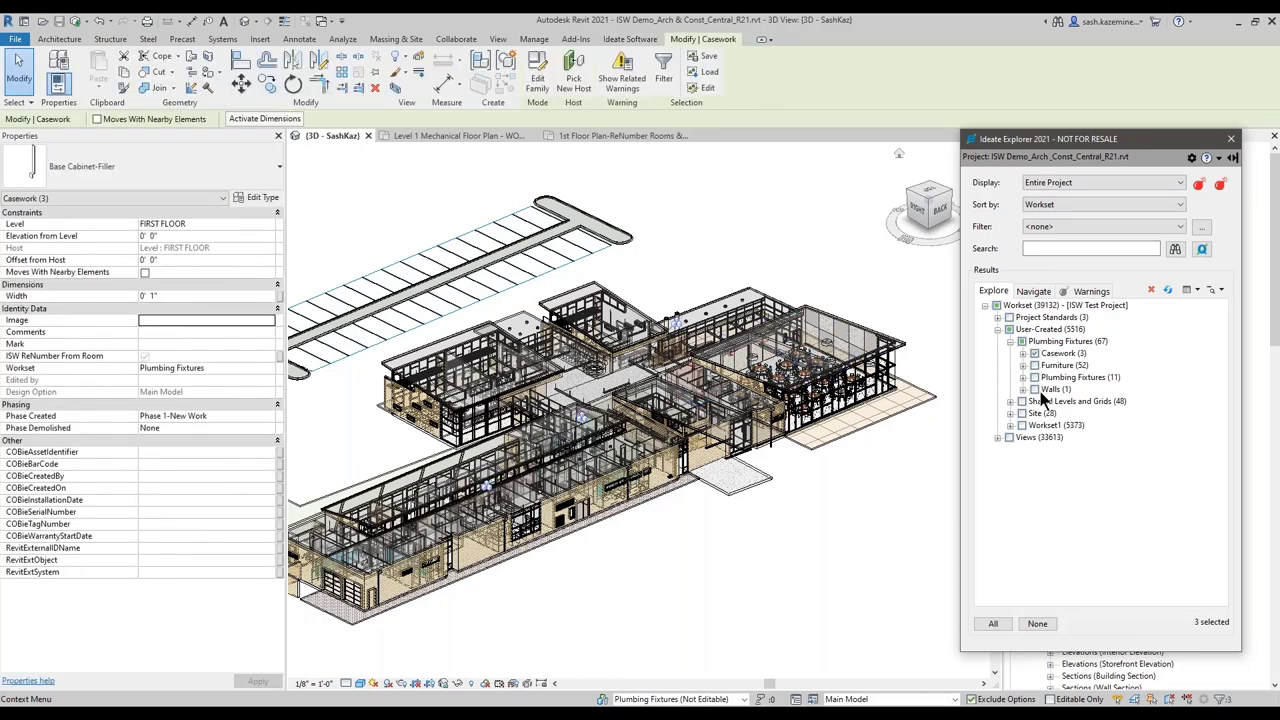
pyautogui.click(1035, 389)
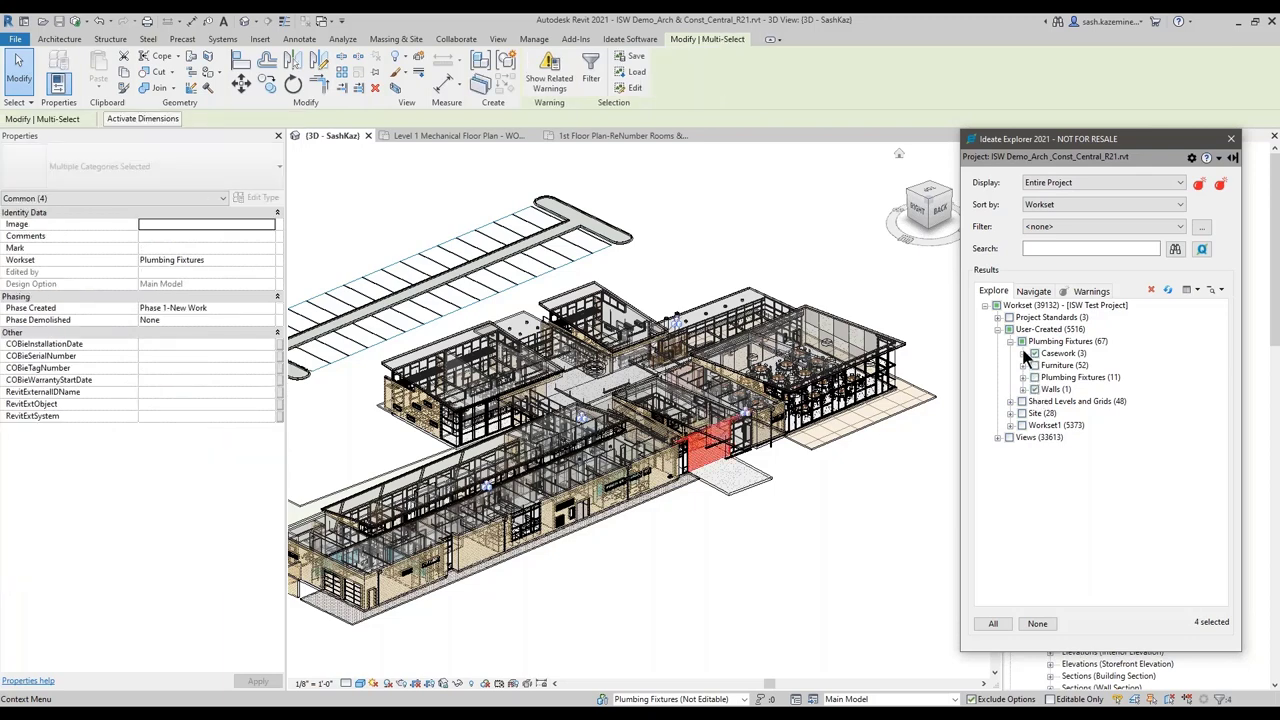
# - Drill into Casework's Base Cabinet-Filler type and zoom the 3D view onto the cabinets
pyautogui.click(1022, 353)
pyautogui.click(1035, 365)
pyautogui.click(1047, 377)
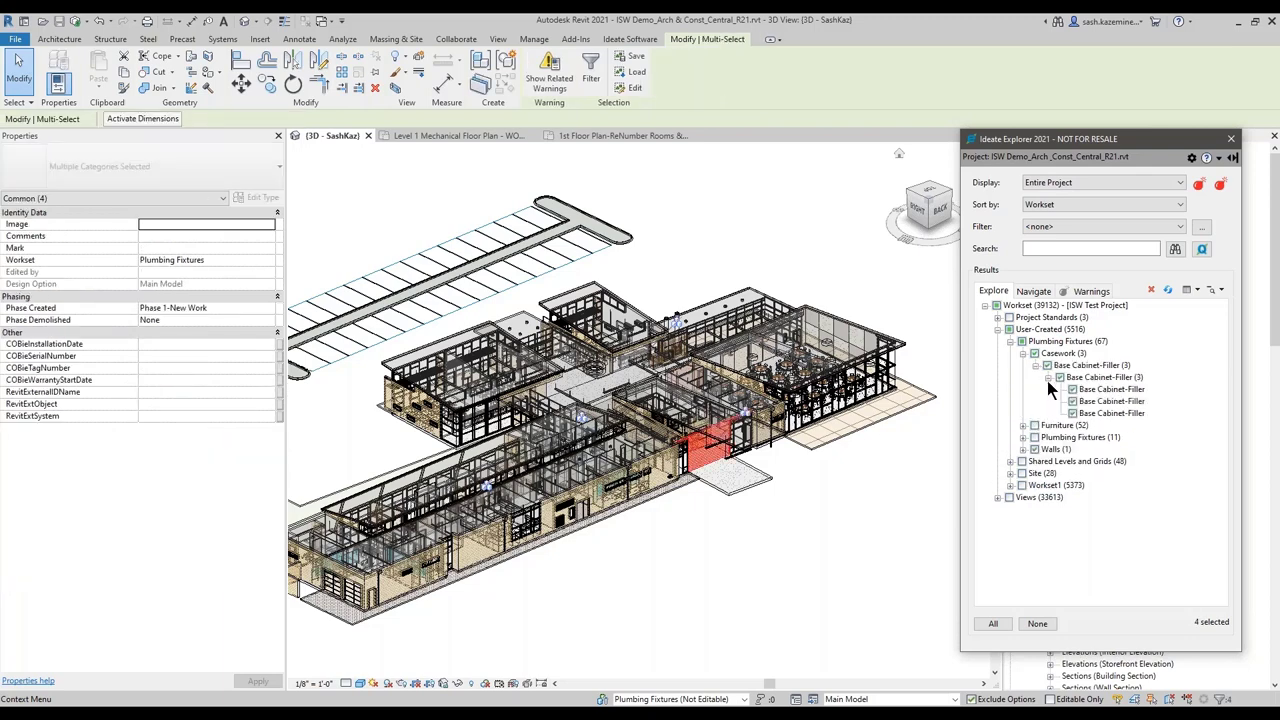
pyautogui.click(1105, 389)
pyautogui.doubleClick(1105, 399)
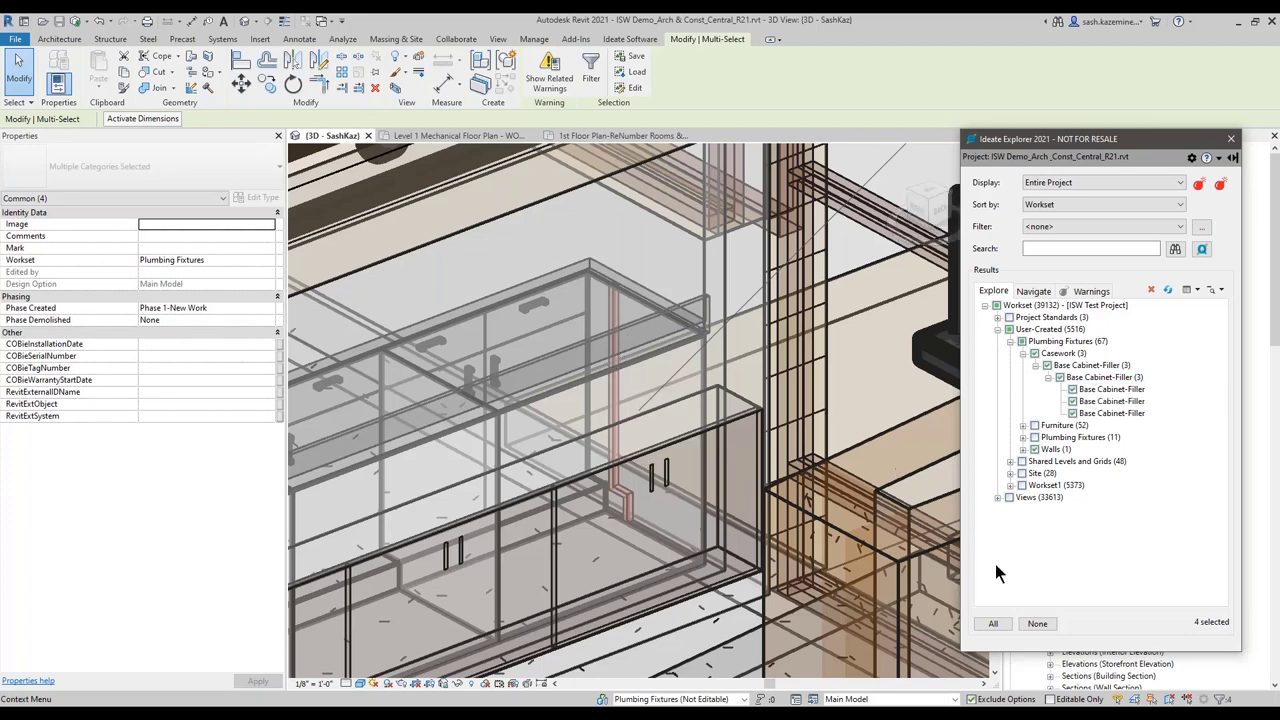
pyautogui.click(1100, 389)
# - Assign the selected elements to Workset1, check Workset1's categories, and clear the selection
pyautogui.click(268, 262)
pyautogui.click(157, 303)
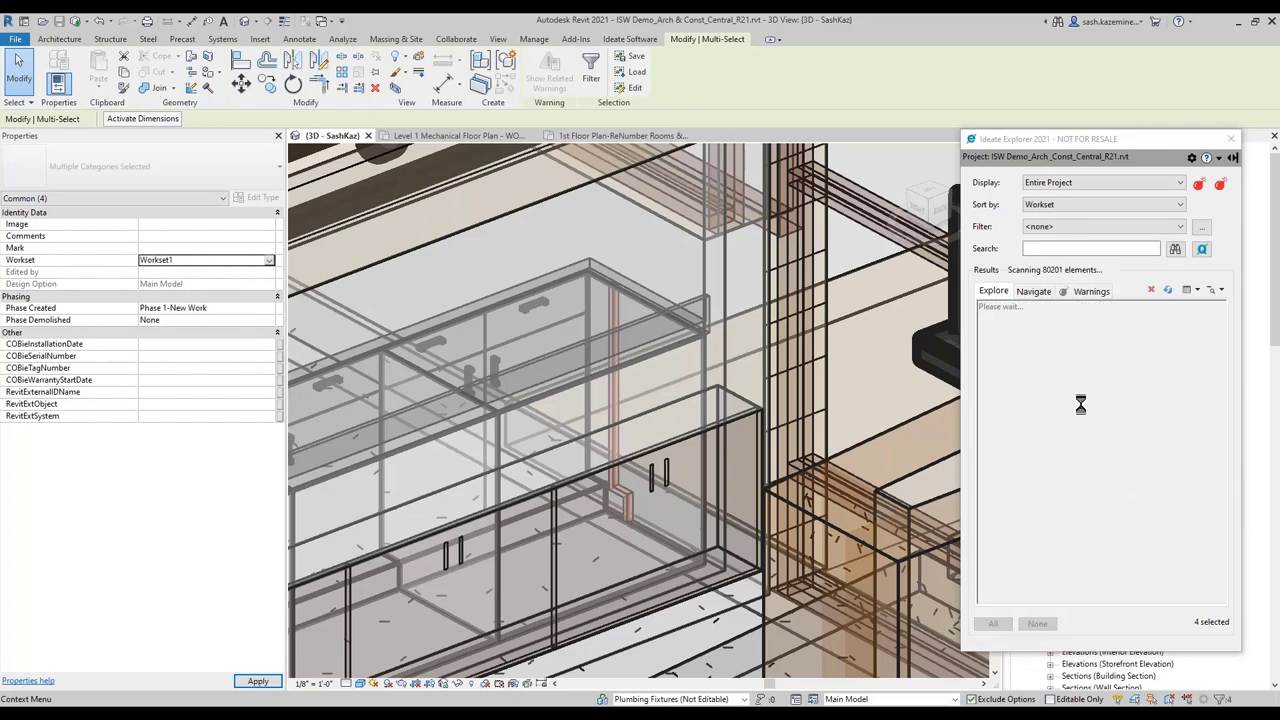
pyautogui.click(997, 330)
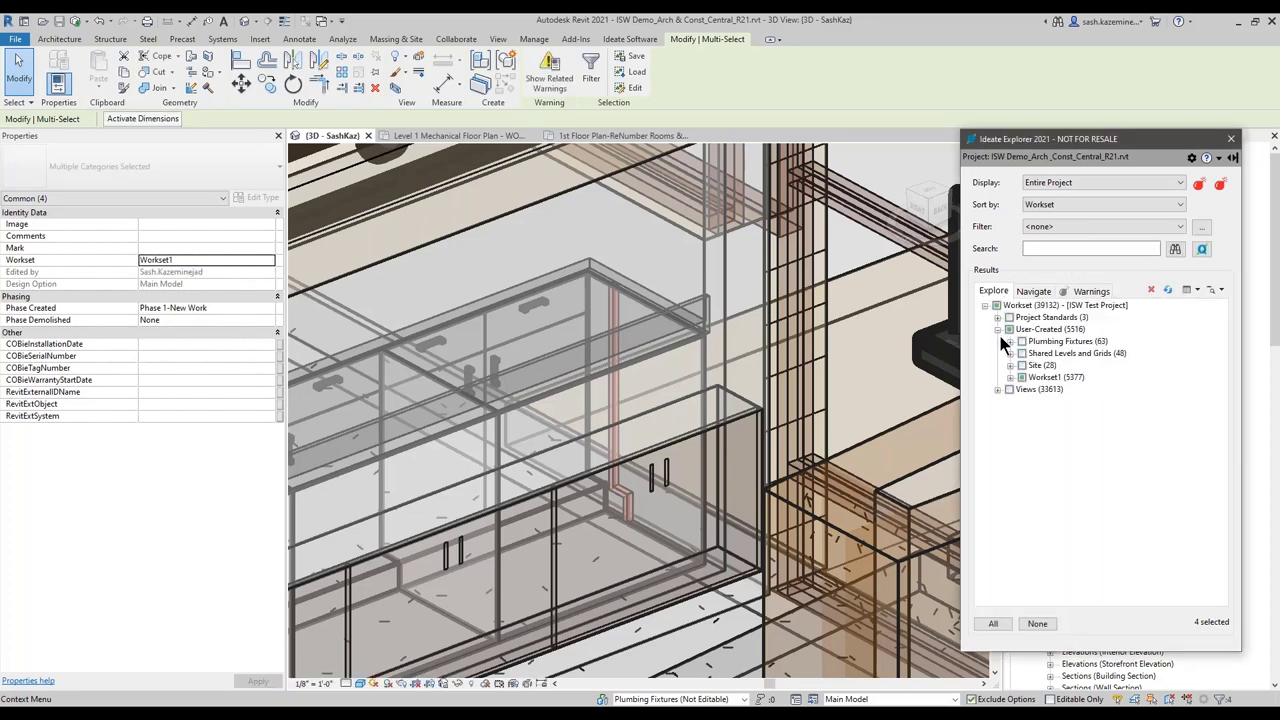
pyautogui.click(1010, 378)
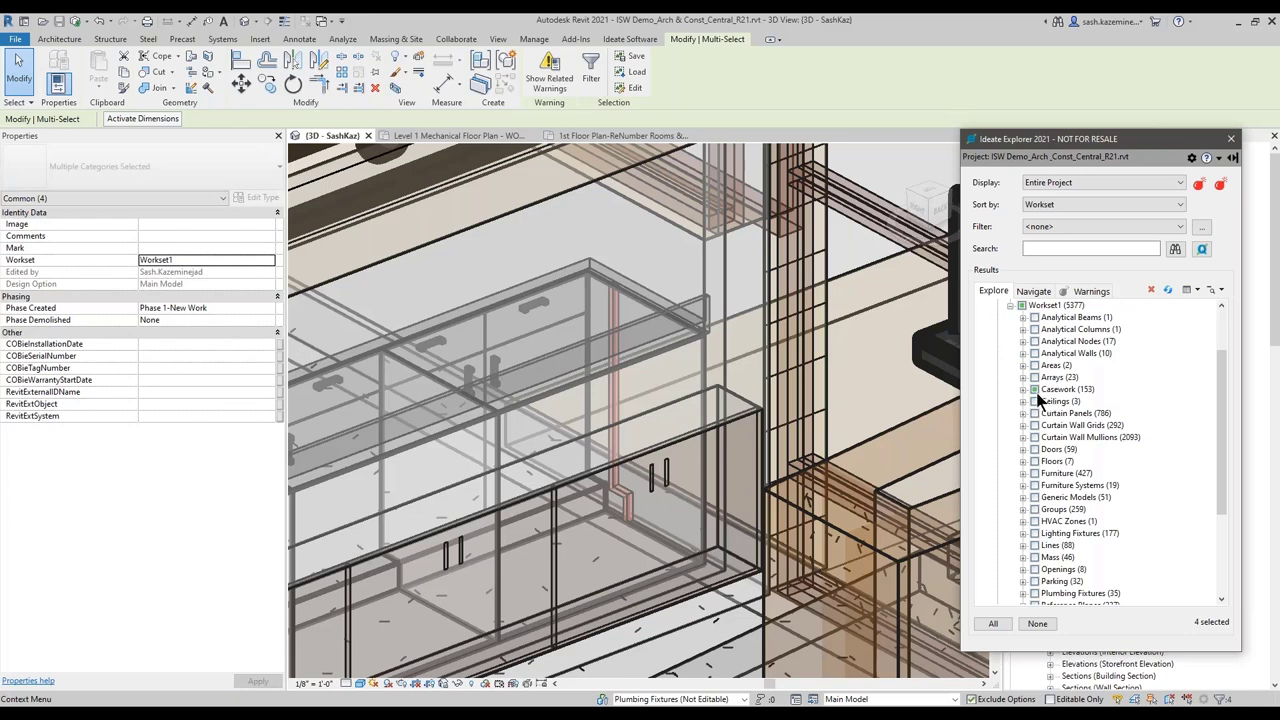
pyautogui.click(1037, 624)
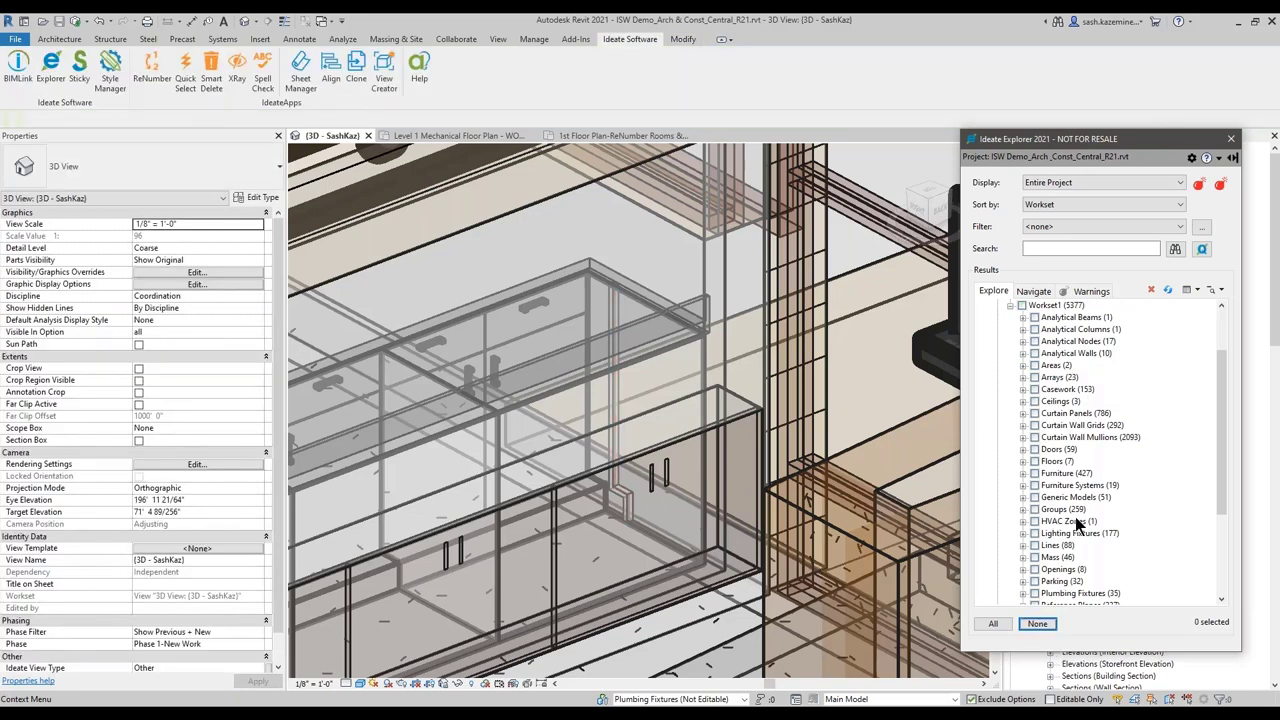
# - Expand Plumbing Fixtures under Workset1 and select its three drinking-fountain fixtures
pyautogui.scroll(-2, 1018, 552)
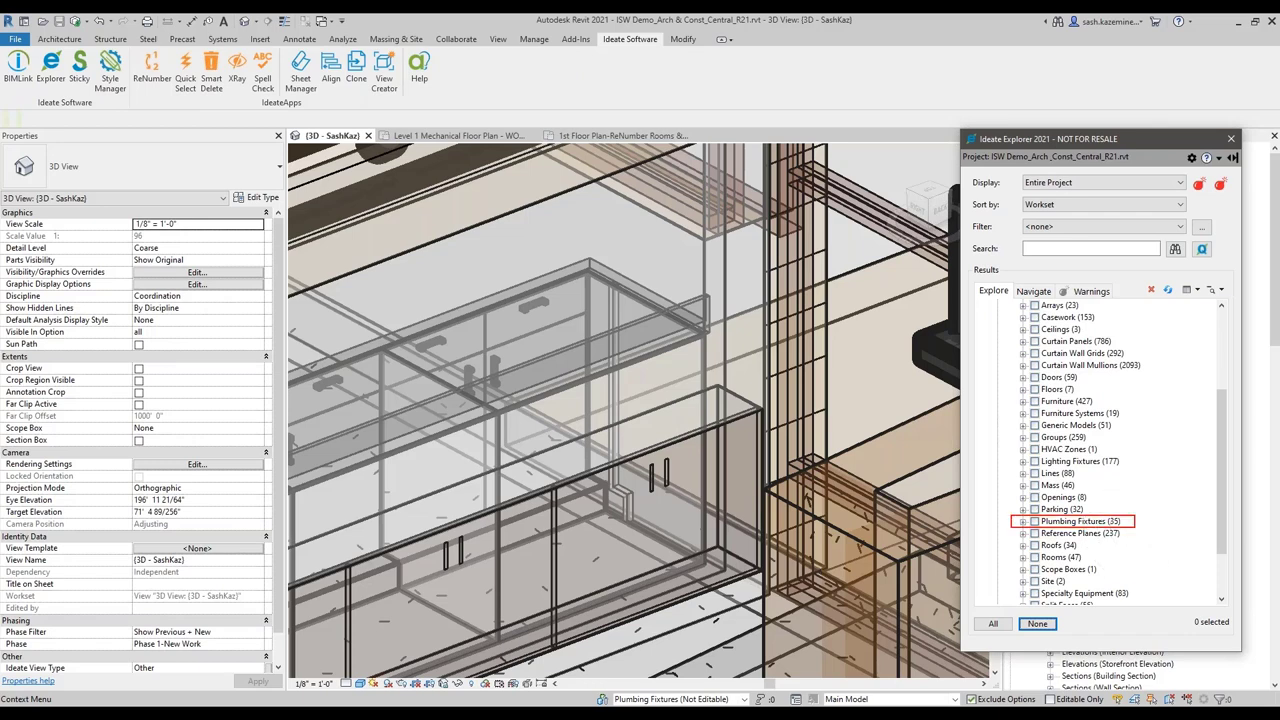
pyautogui.click(1022, 521)
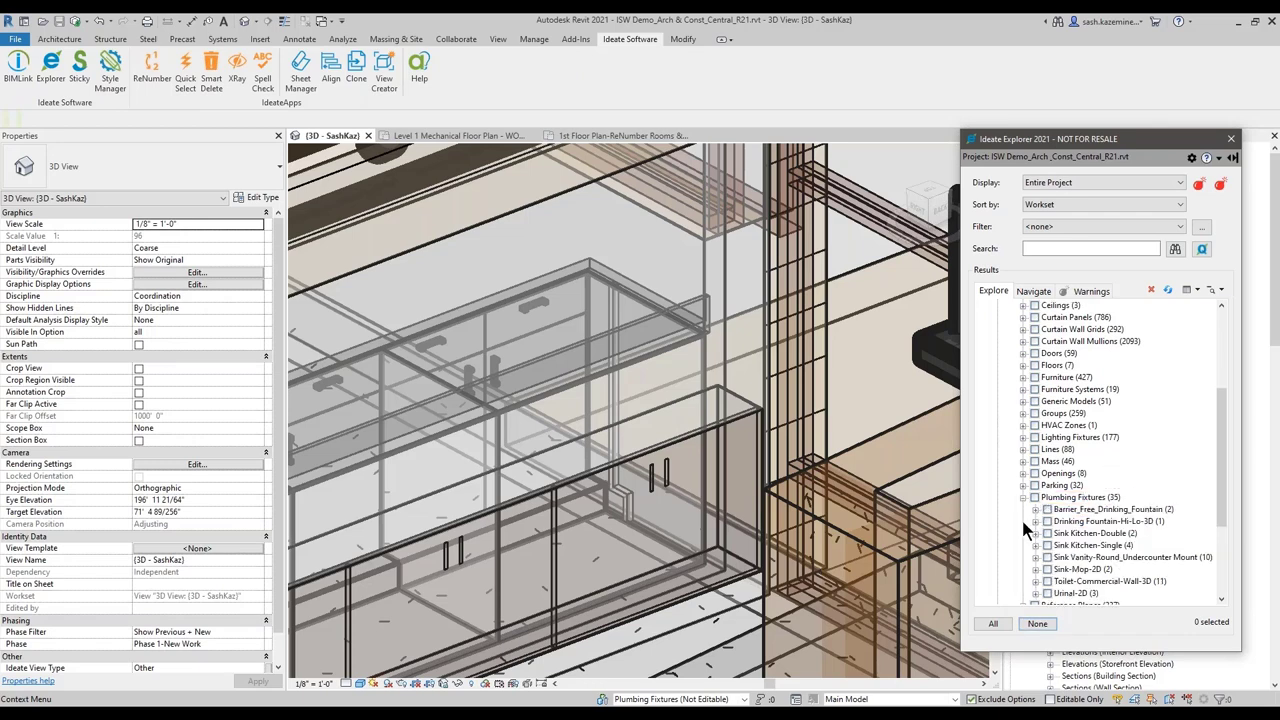
pyautogui.scroll(-2, 1030, 528)
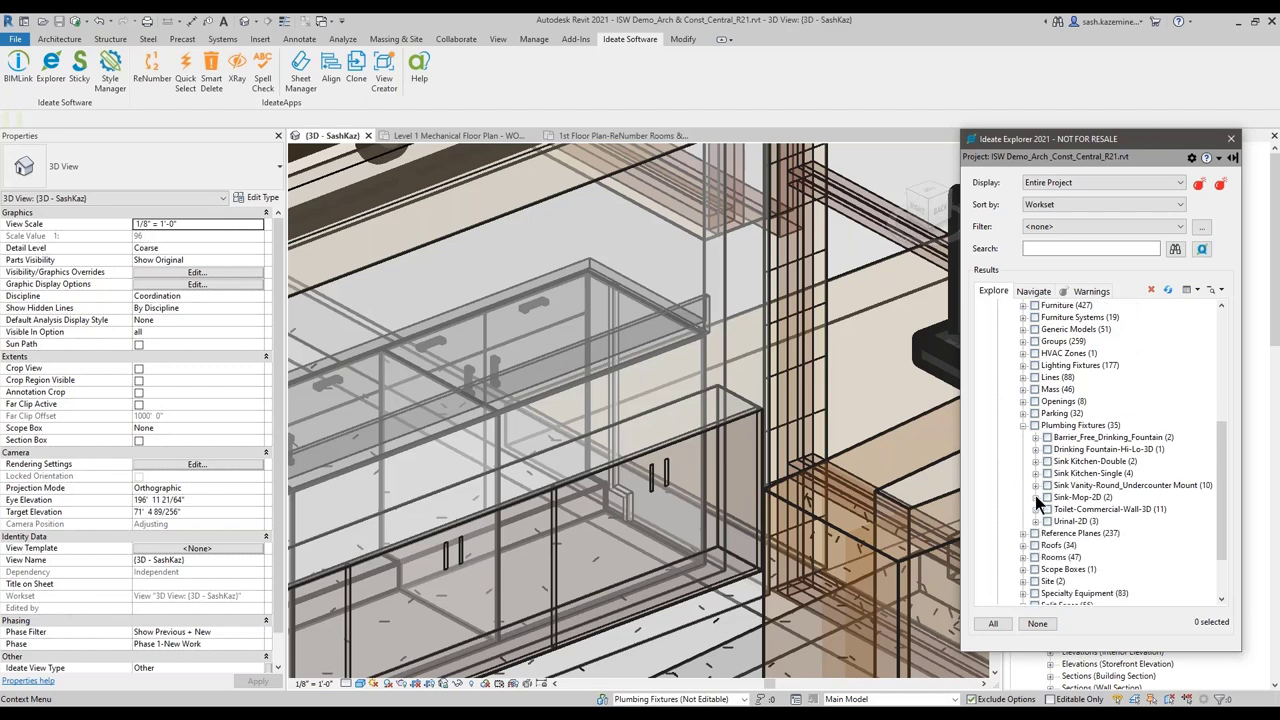
pyautogui.doubleClick(1068, 425)
pyautogui.scroll(7, 1068, 424)
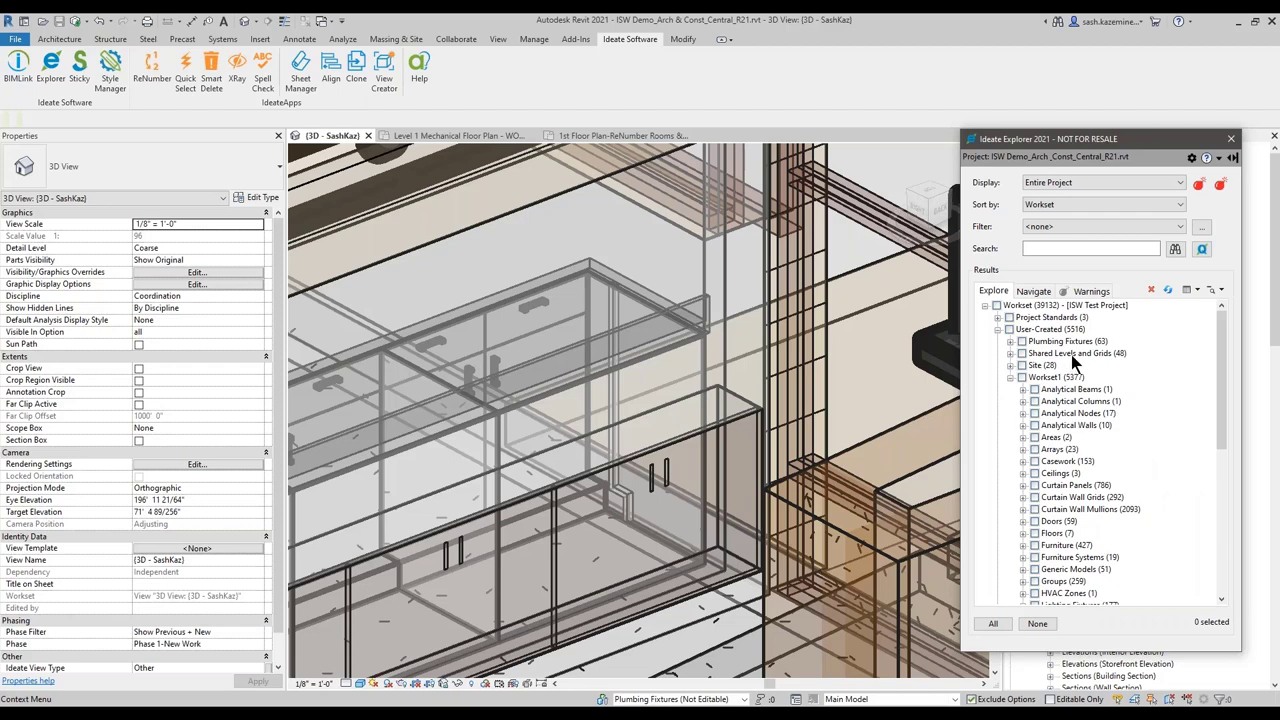
pyautogui.scroll(-6, 1075, 445)
pyautogui.doubleClick(1068, 449)
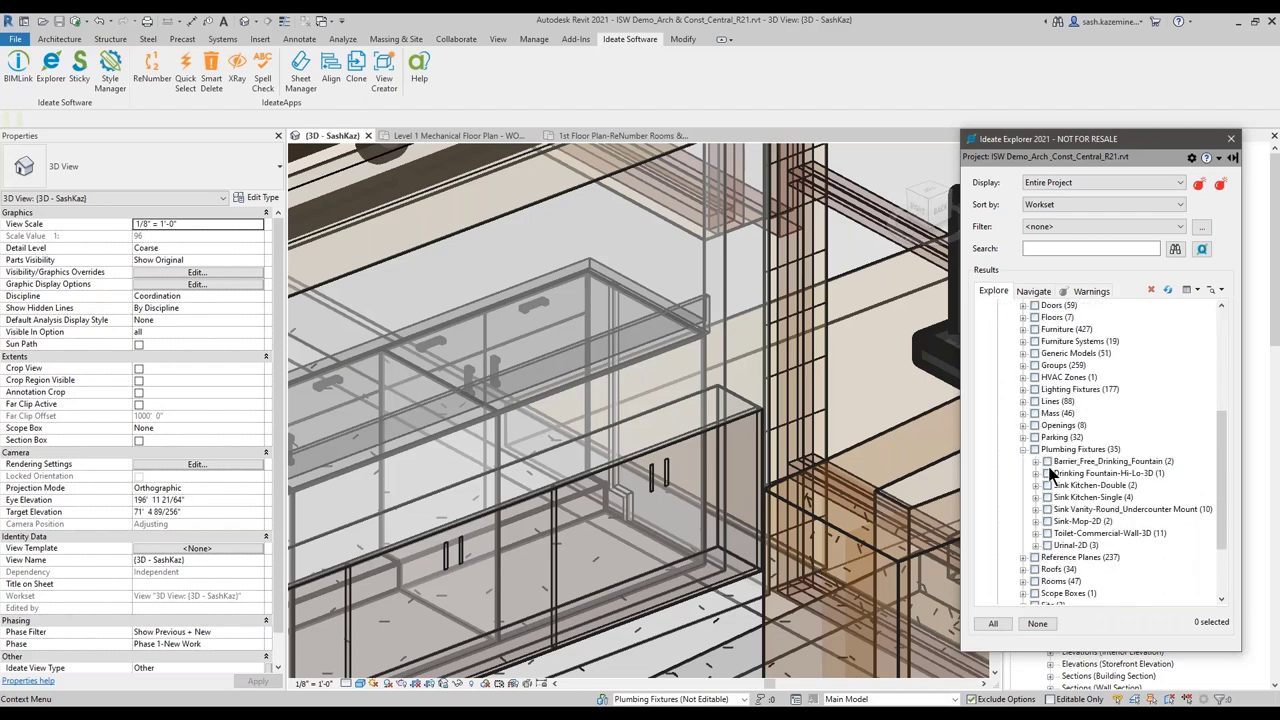
pyautogui.click(1047, 480)
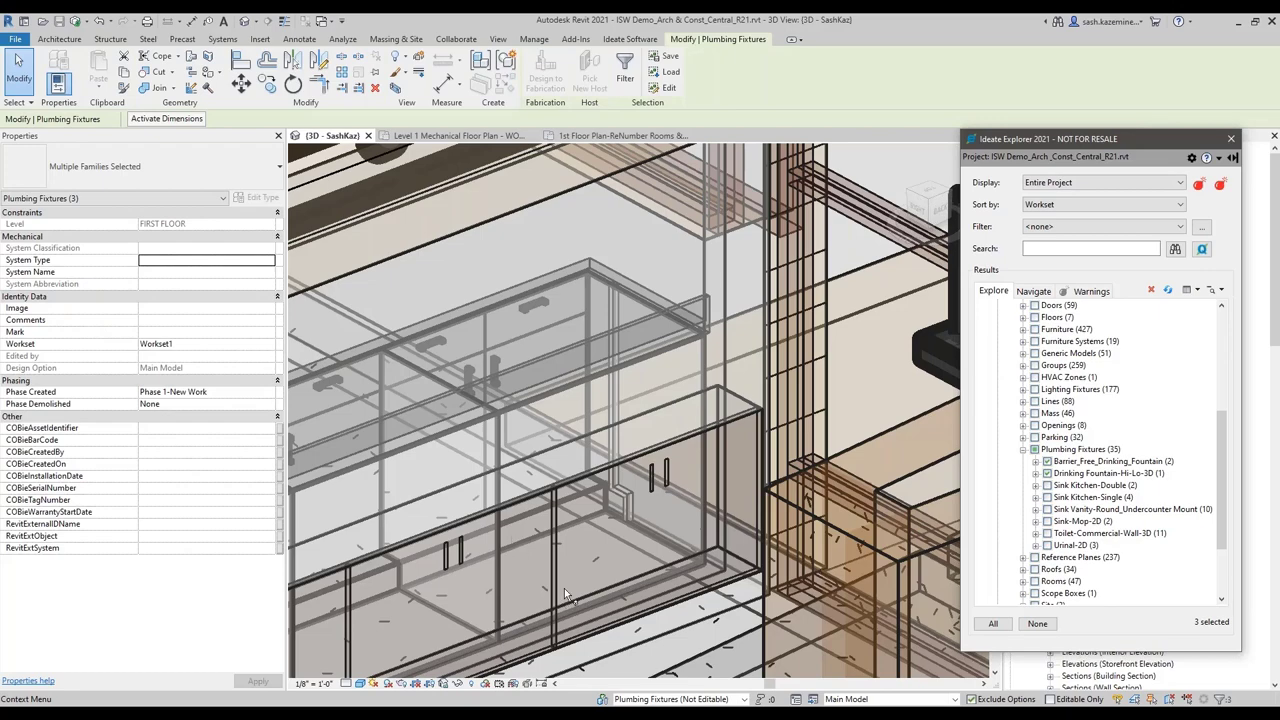
pyautogui.scroll(-3, 455, 458)
pyautogui.scroll(-5, 455, 458)
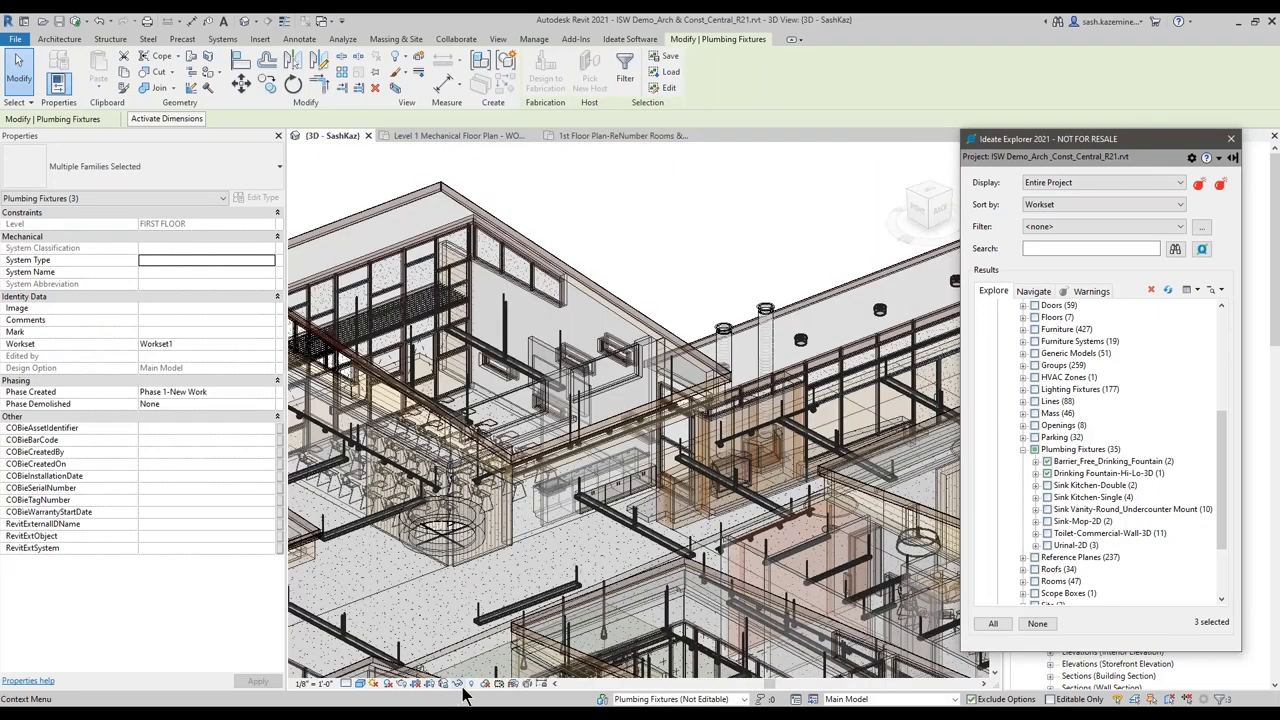
# - Isolate the three selected fixtures in the 3D view, then reset Temporary Hide/Isolate
pyautogui.click(462, 688)
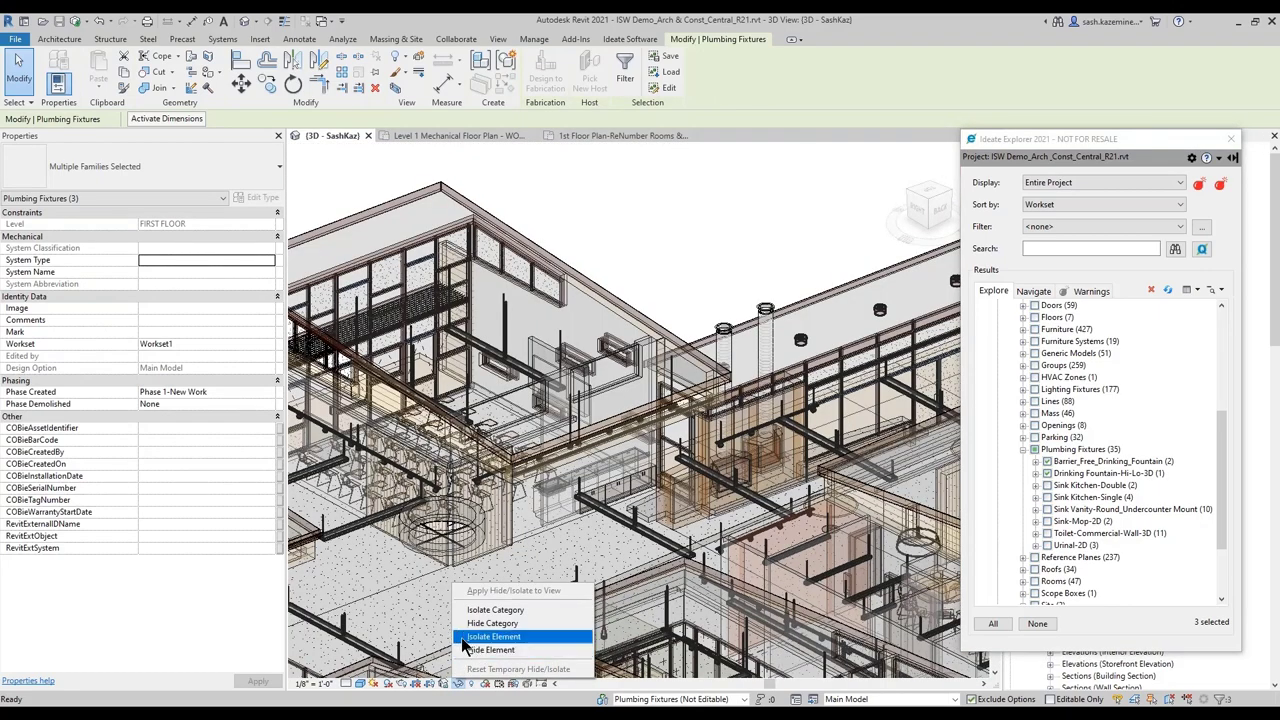
pyautogui.press('Escape')
pyautogui.press('h')
pyautogui.press('i')
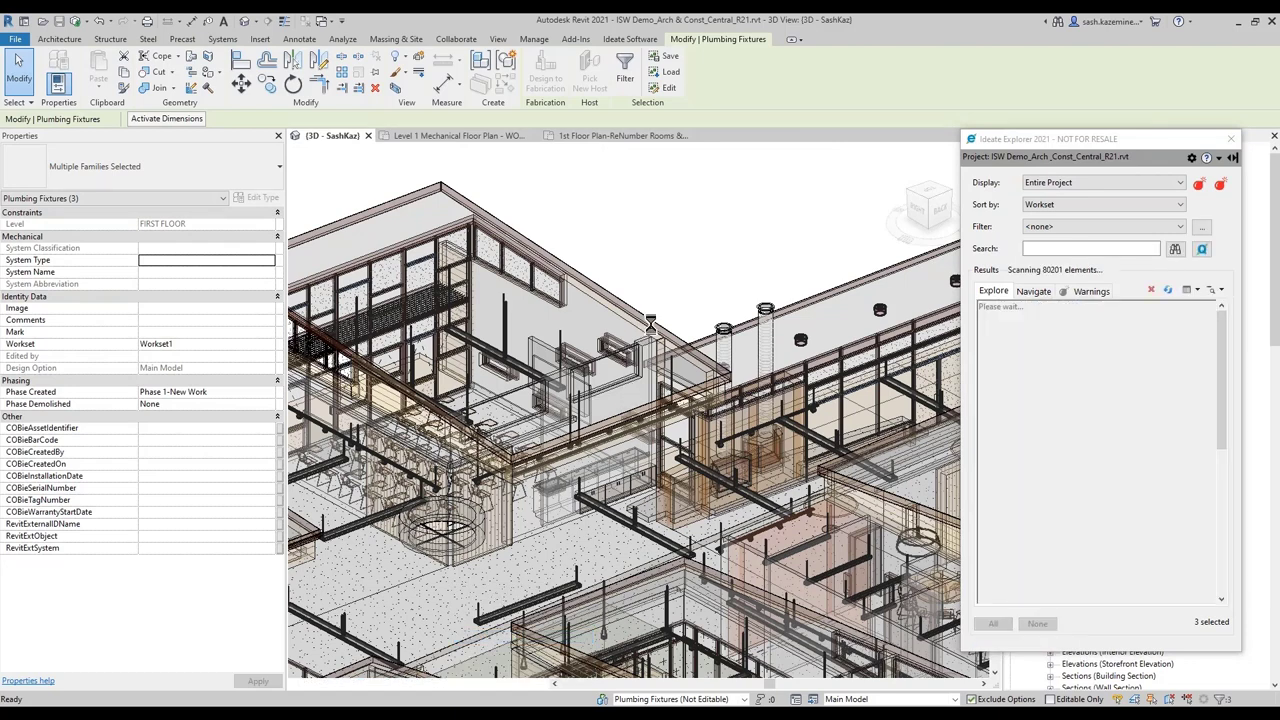
pyautogui.scroll(-1, 565, 493)
pyautogui.scroll(5, 457, 549)
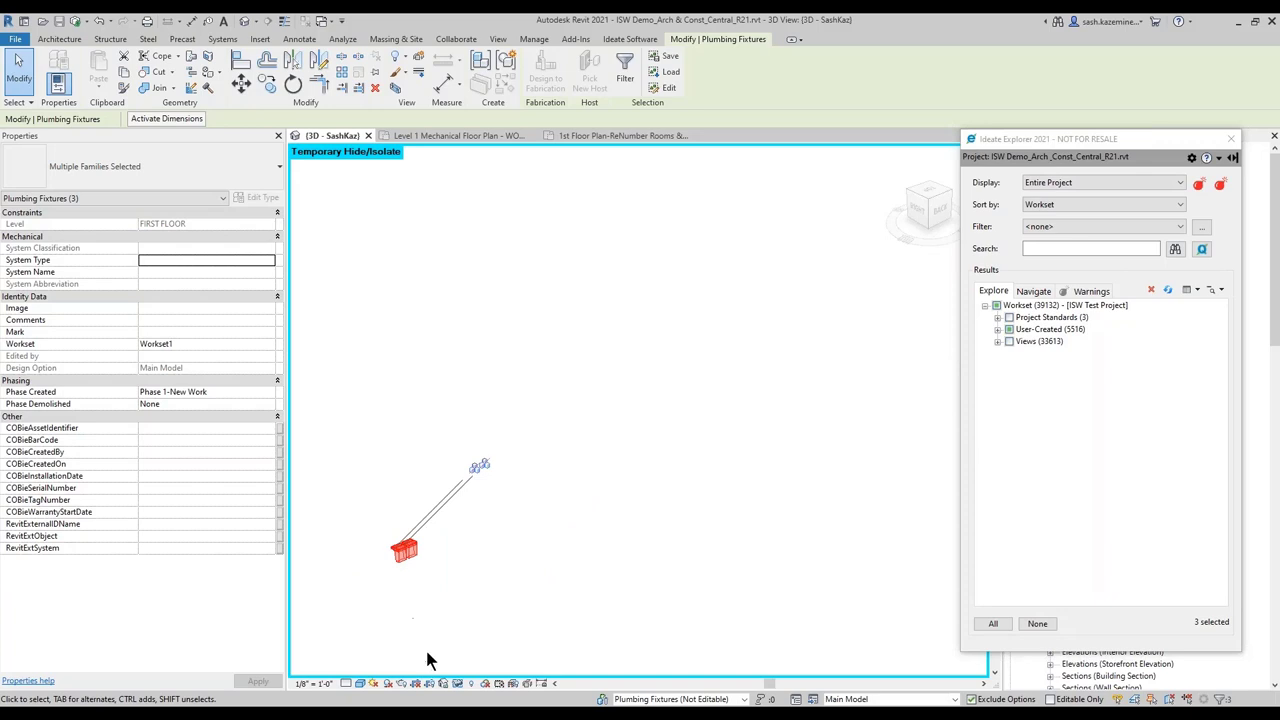
pyautogui.click(460, 685)
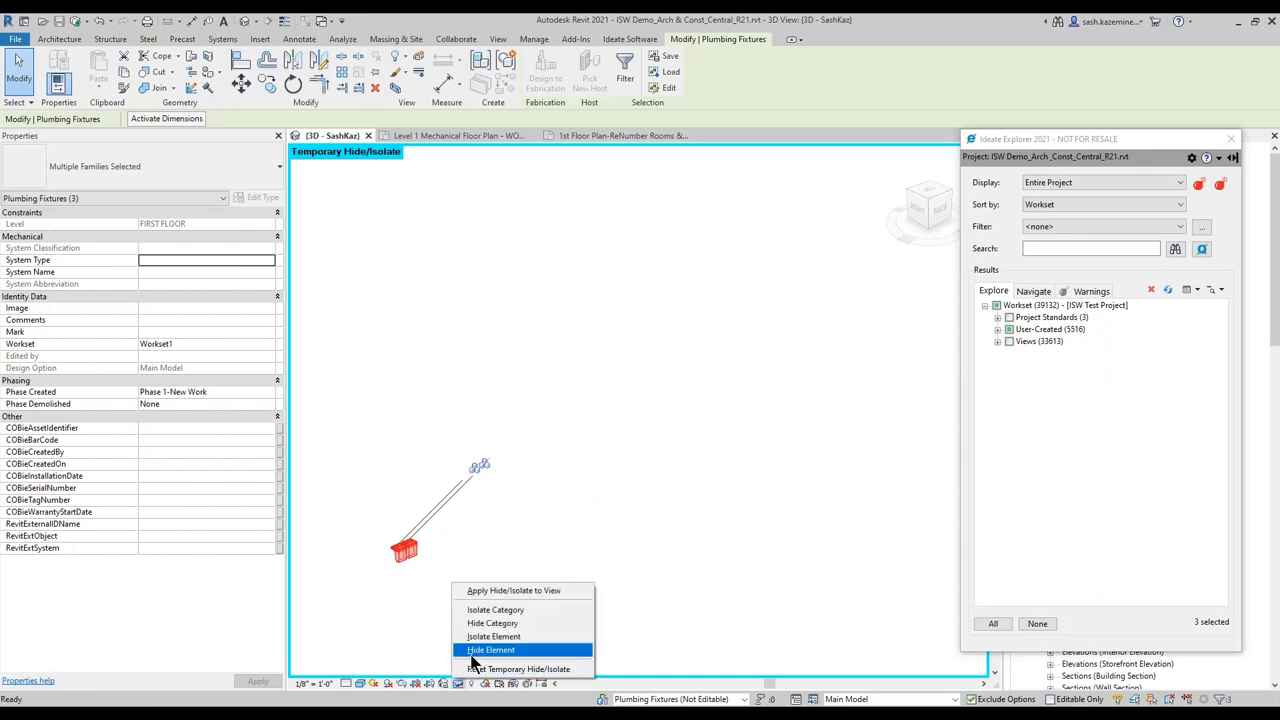
pyautogui.click(505, 669)
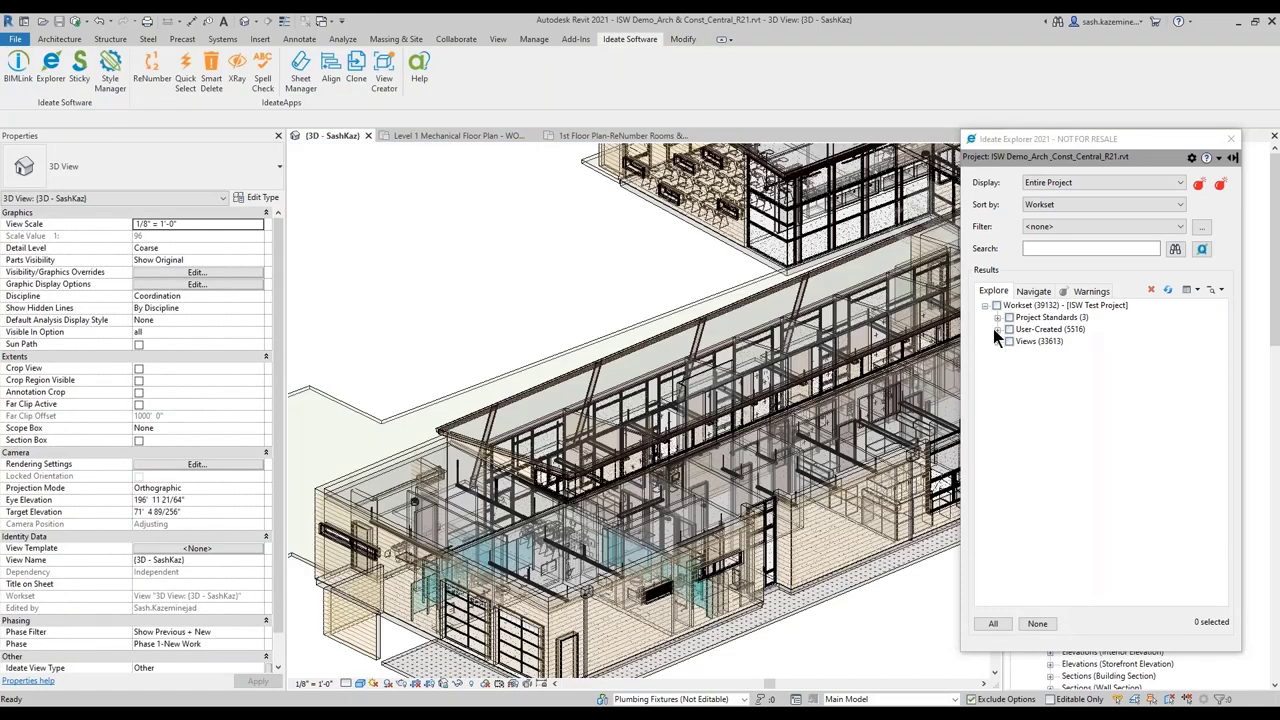
# - Move Barrier_Free_Drinking_Fountain and Drinking Fountain-Hi-Lo-3D from Workset1 to the Plumbing Fixtures workset
pyautogui.click(997, 330)
pyautogui.click(1009, 377)
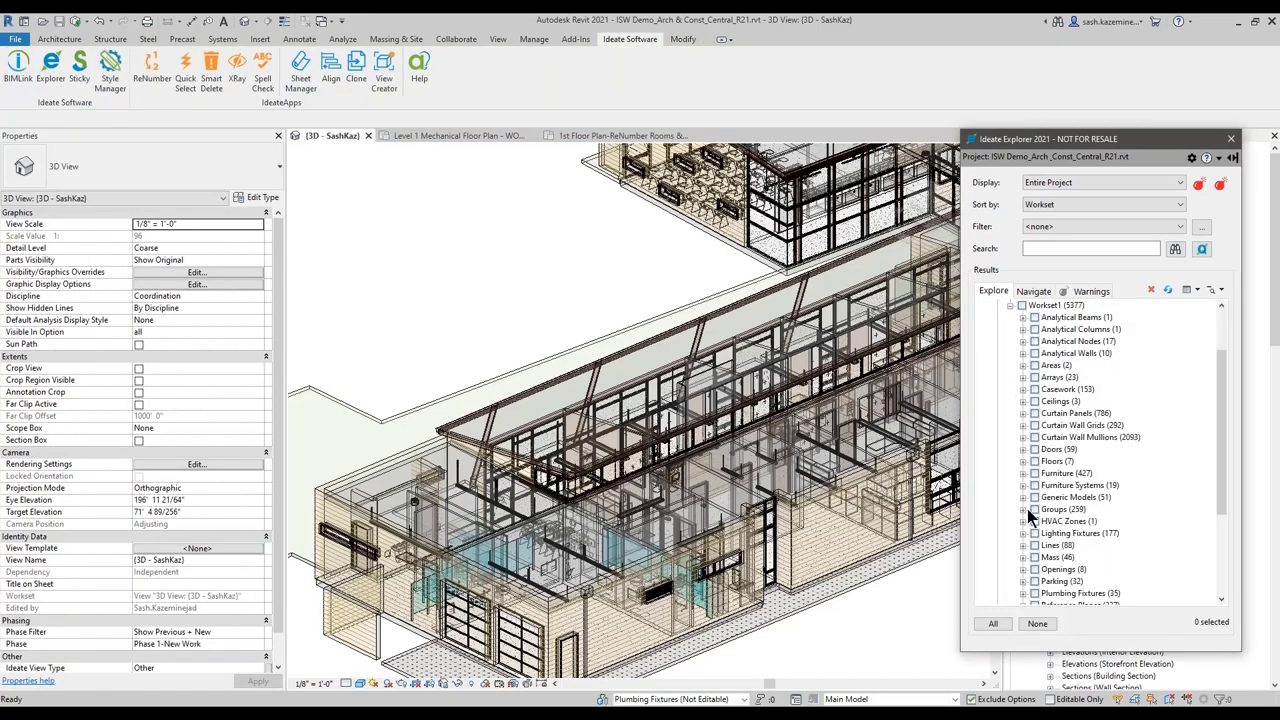
pyautogui.scroll(-3, 1025, 566)
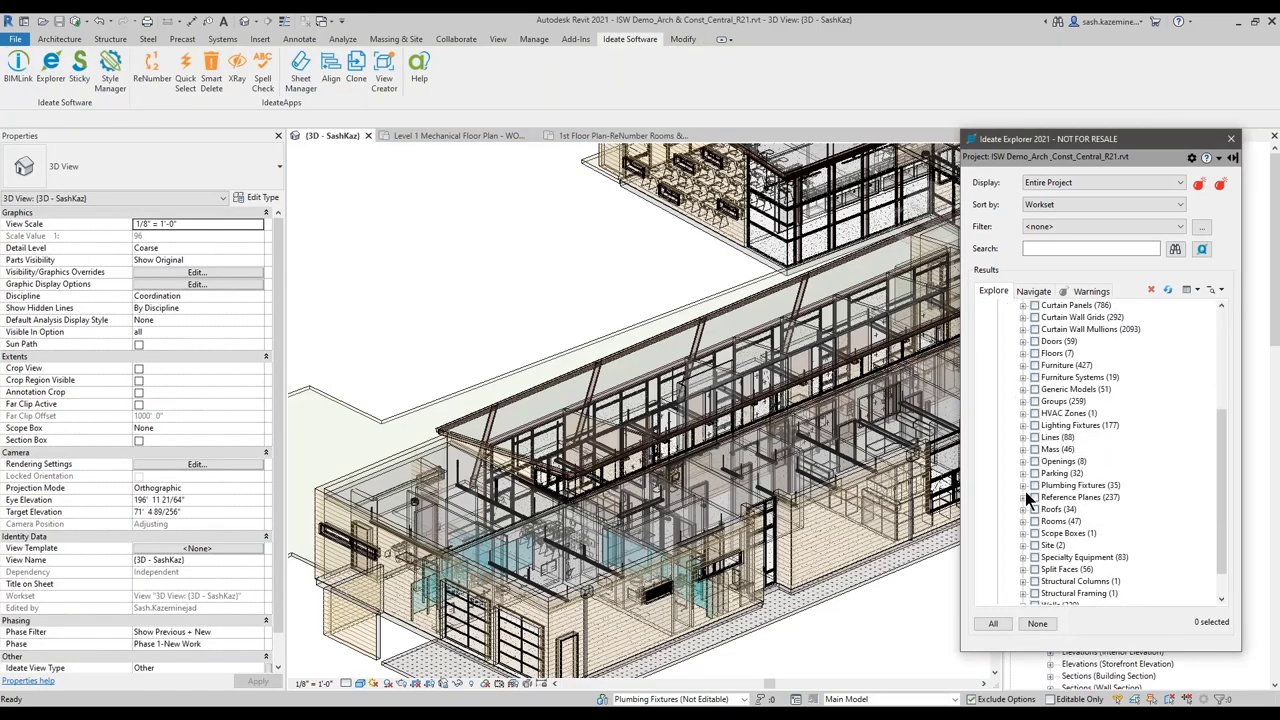
pyautogui.click(1023, 487)
pyautogui.click(1047, 497)
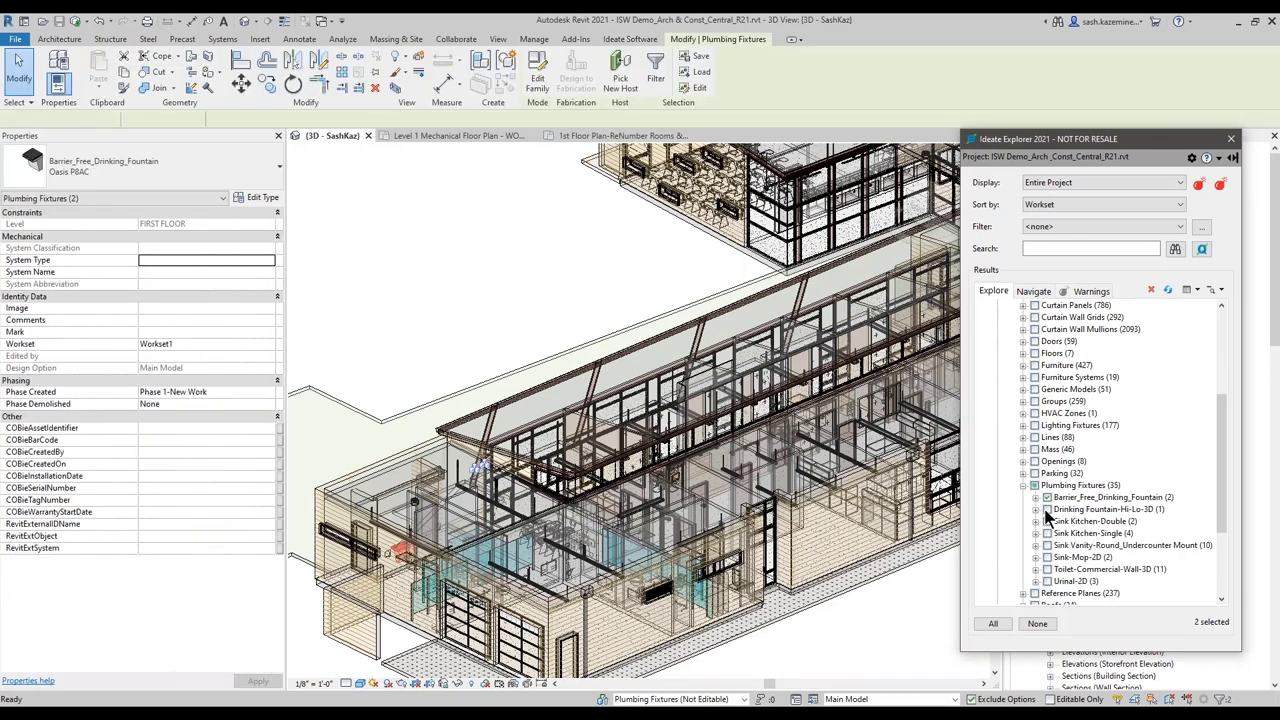
pyautogui.click(1047, 509)
pyautogui.click(266, 340)
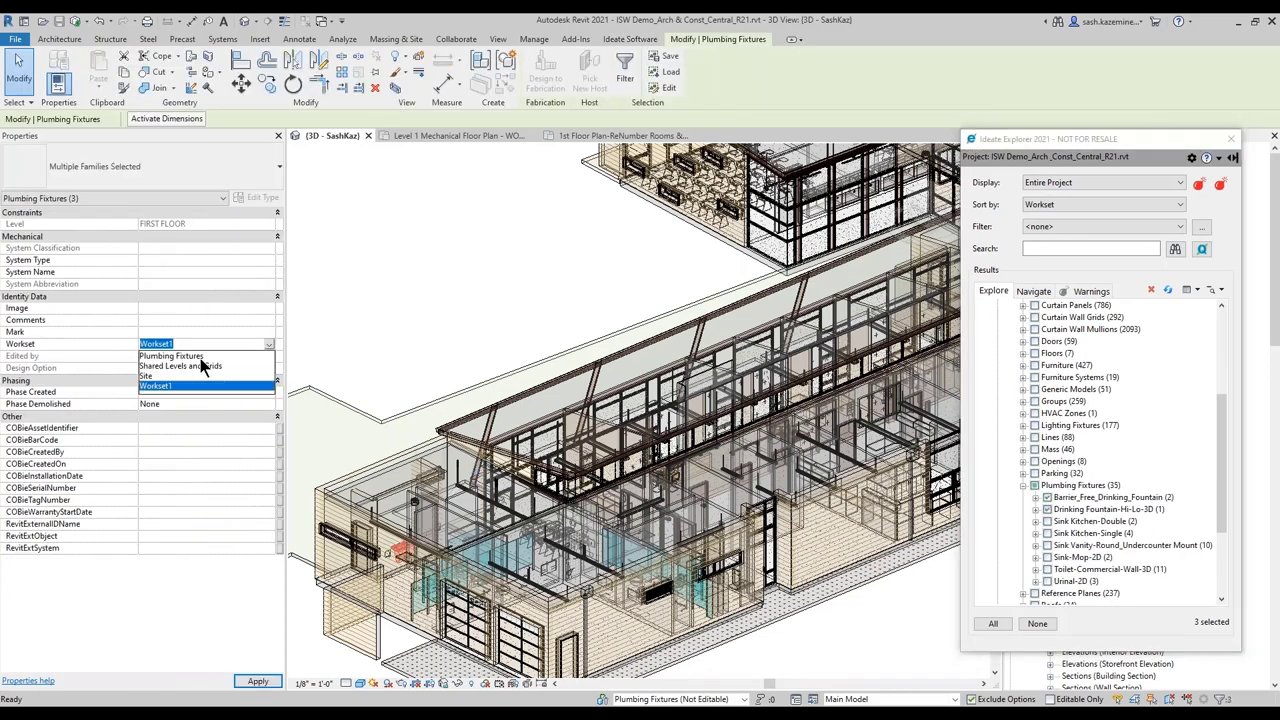
pyautogui.click(203, 355)
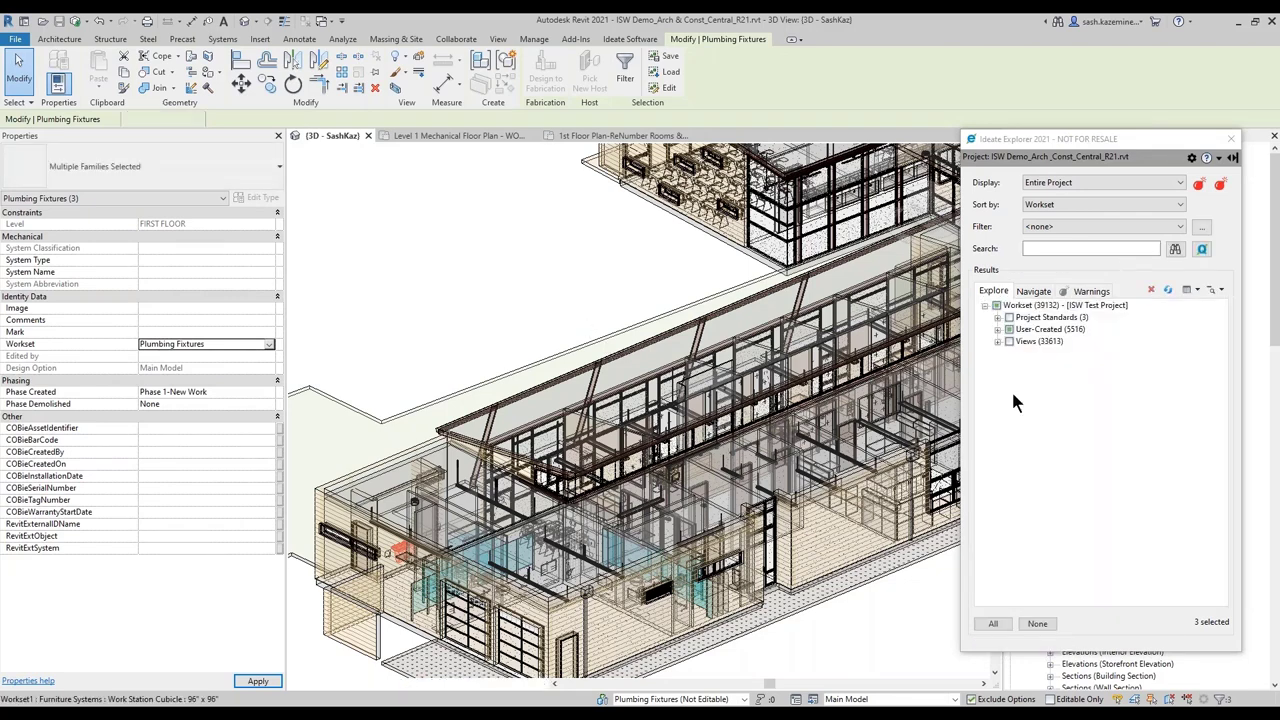
# - Verify Plumbing Fixtures holds 66 elements, then select Workset1's 32 plumbing fixtures
pyautogui.click(1010, 342)
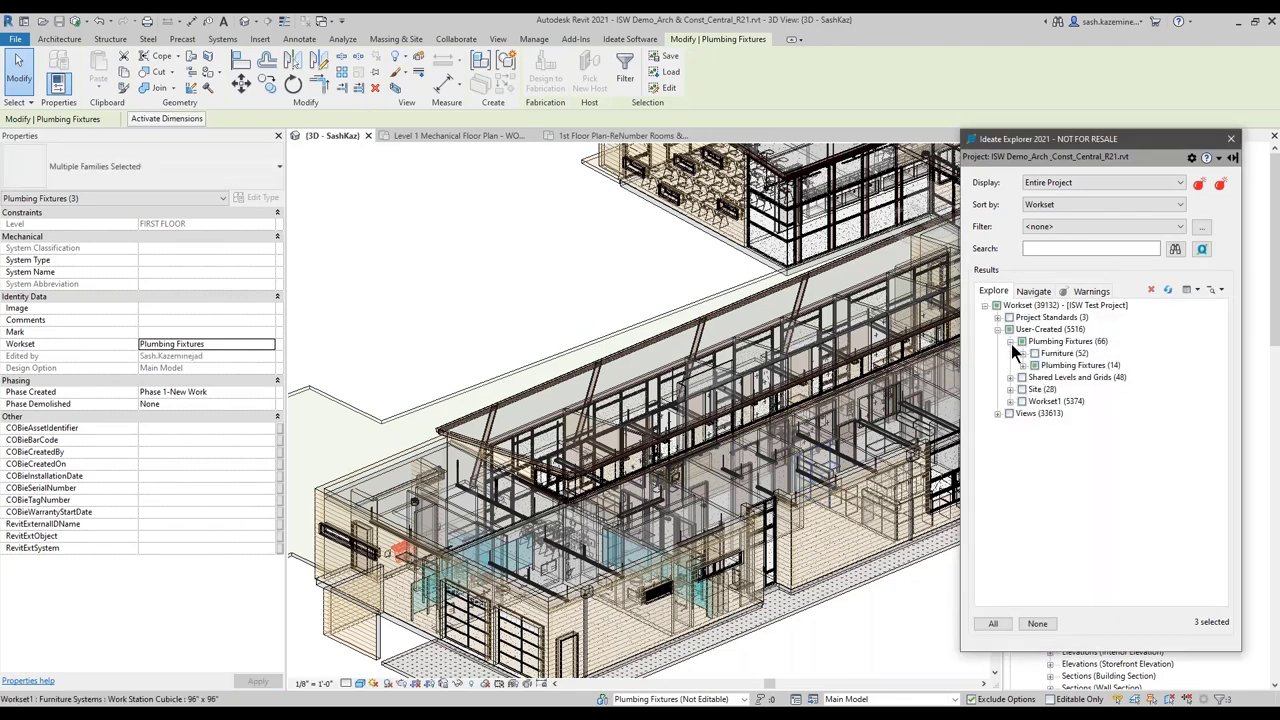
pyautogui.click(1037, 624)
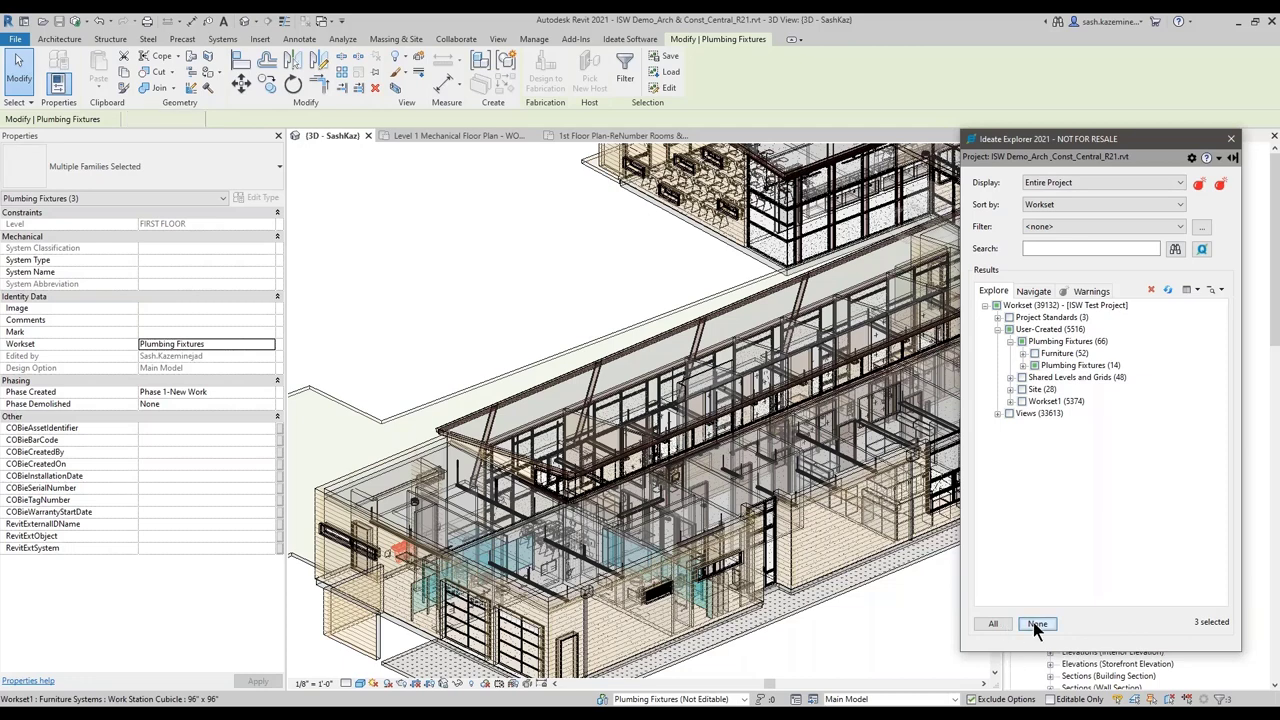
pyautogui.click(1009, 401)
pyautogui.scroll(-3, 1032, 522)
pyautogui.scroll(-1, 1032, 522)
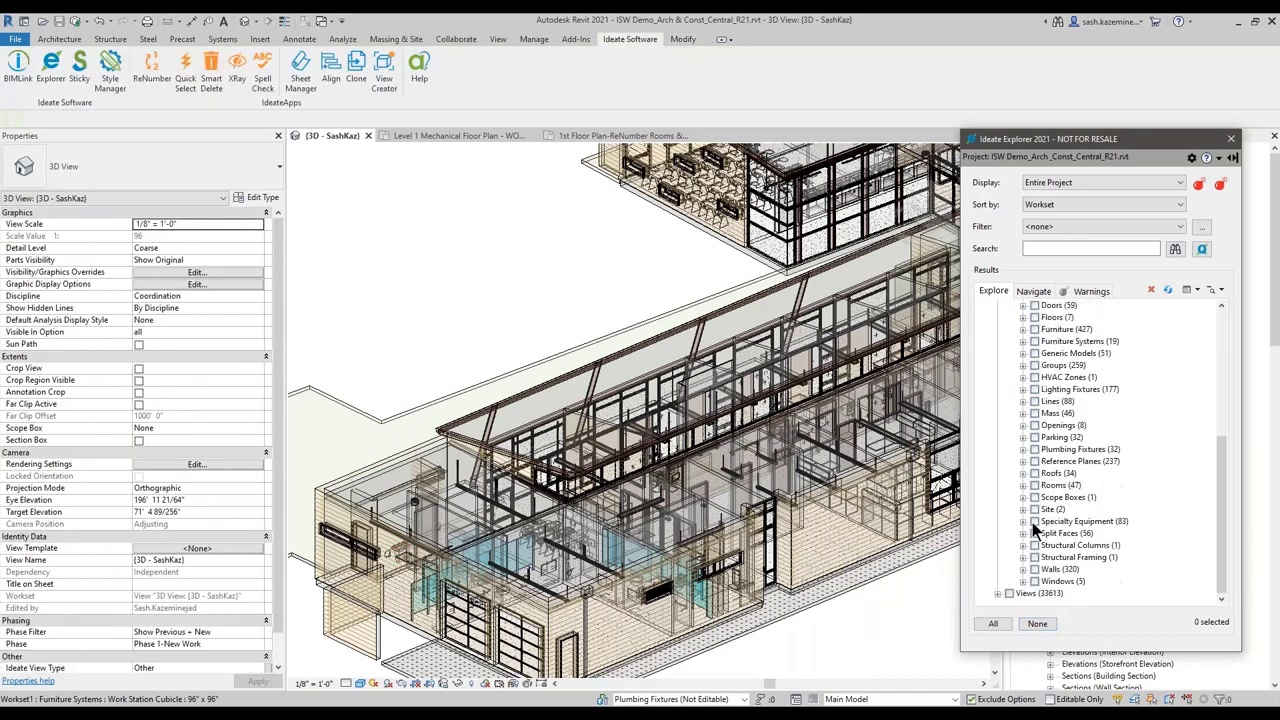
pyautogui.click(1035, 450)
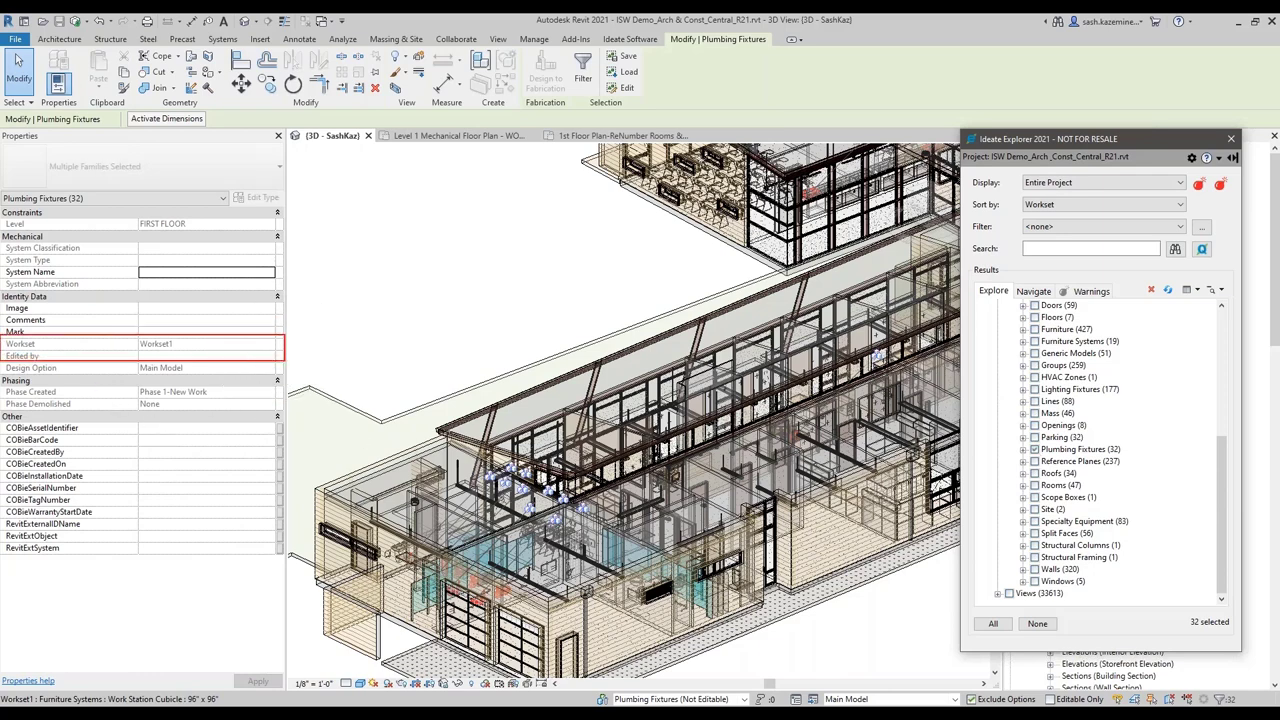
# - Select all 32 plumbing fixture families in Workset1 and open Ideate Query on them
pyautogui.click(1023, 450)
pyautogui.click(1037, 623)
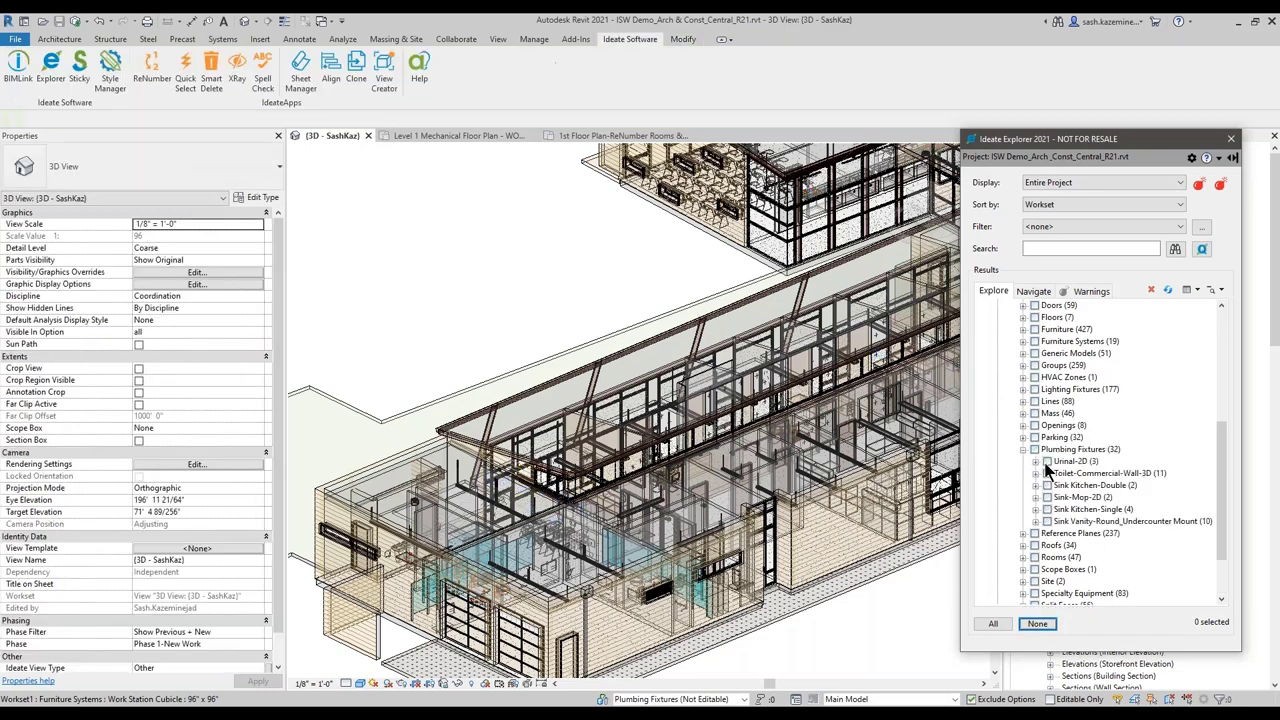
pyautogui.click(1047, 461)
pyautogui.click(1047, 473)
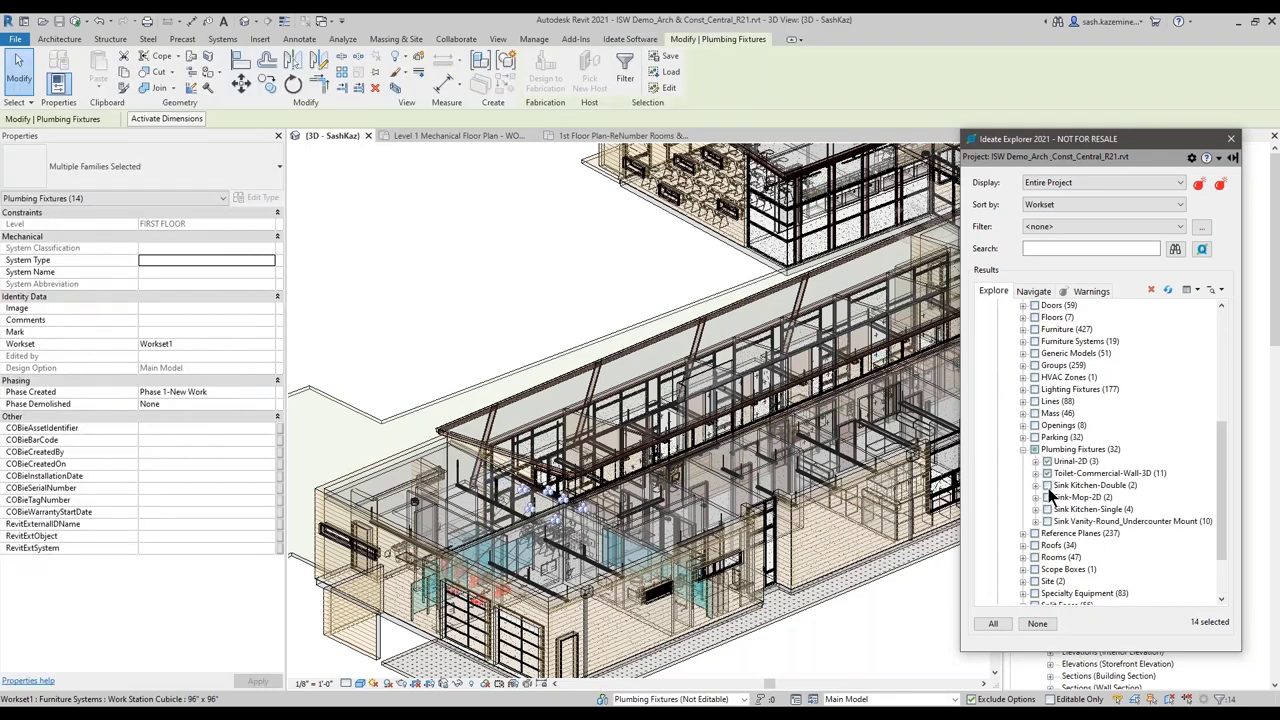
pyautogui.click(1031, 623)
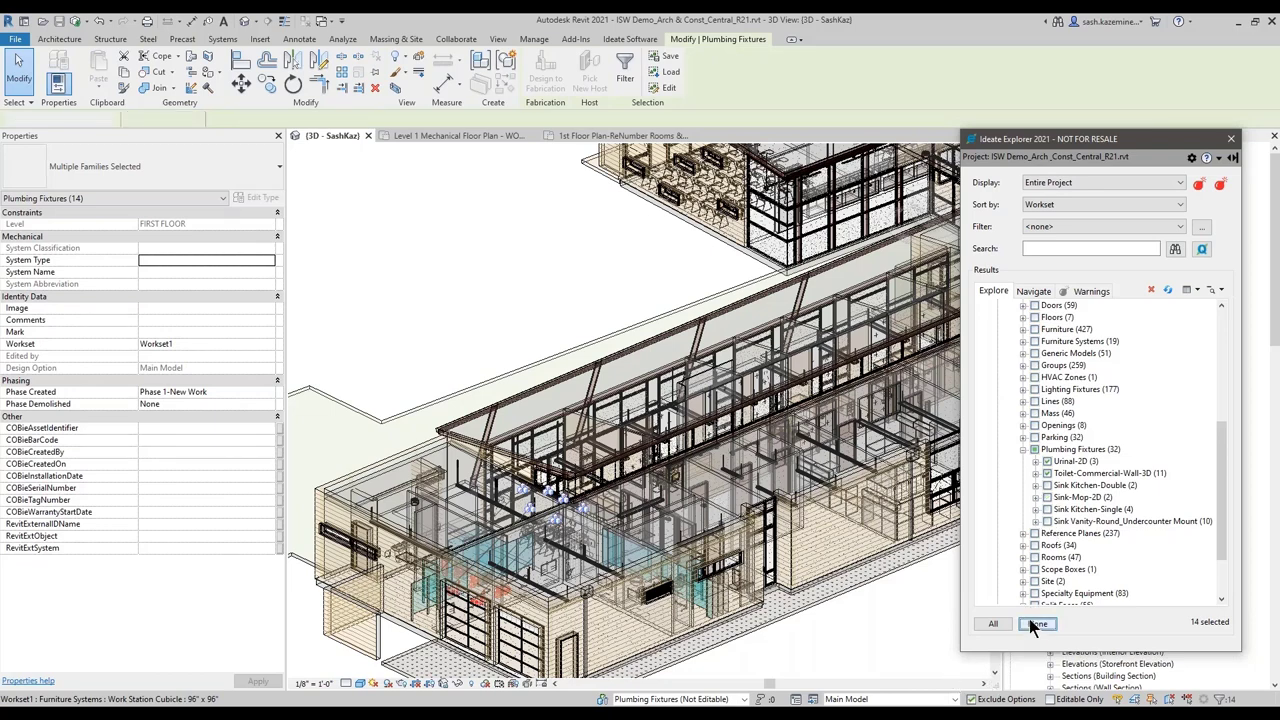
pyautogui.click(1034, 449)
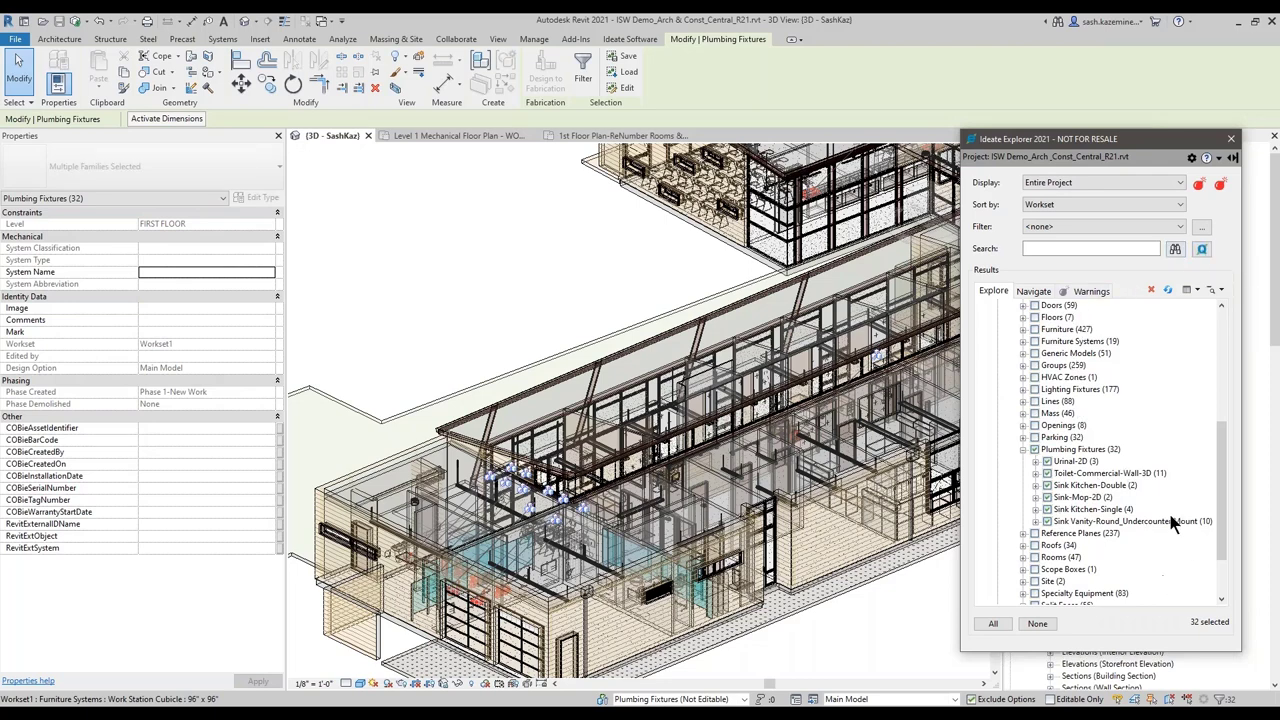
pyautogui.click(1202, 249)
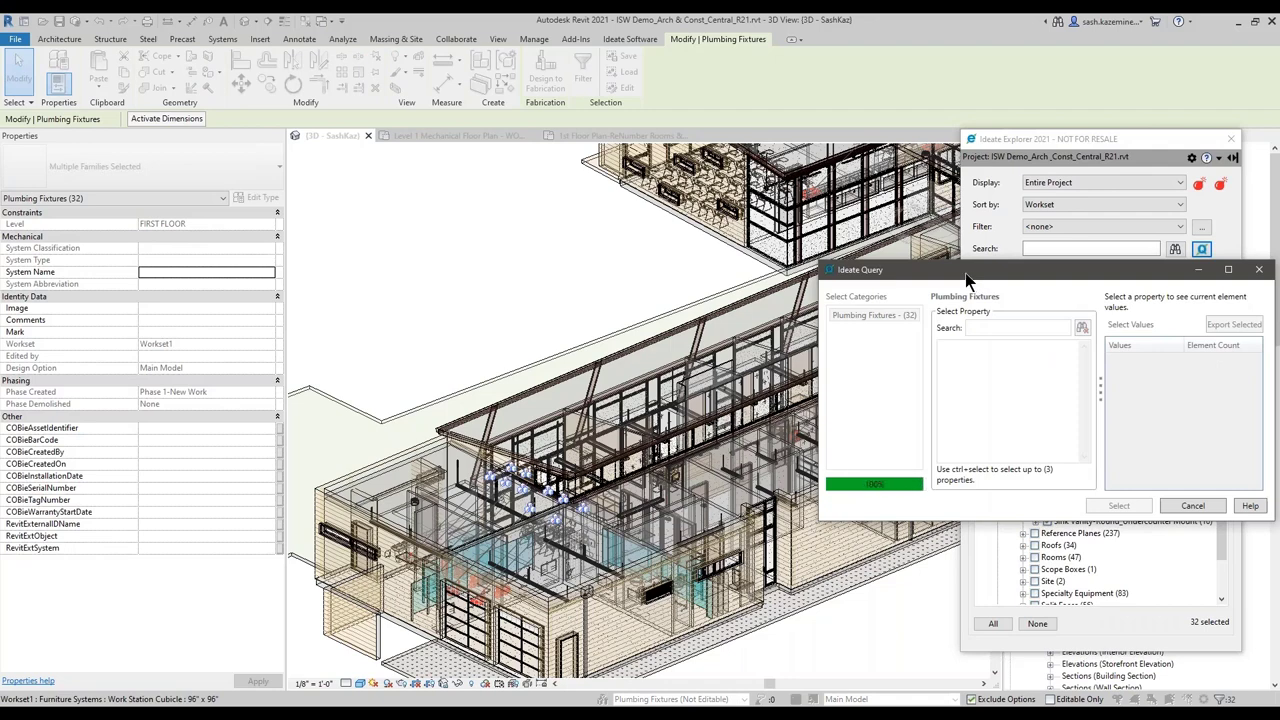
# - Move and enlarge the Ideate Query dialog and scroll through its property list
pyautogui.moveTo(967, 280); pyautogui.dragTo(349, 146)
pyautogui.moveTo(764, 408); pyautogui.dragTo(977, 682)
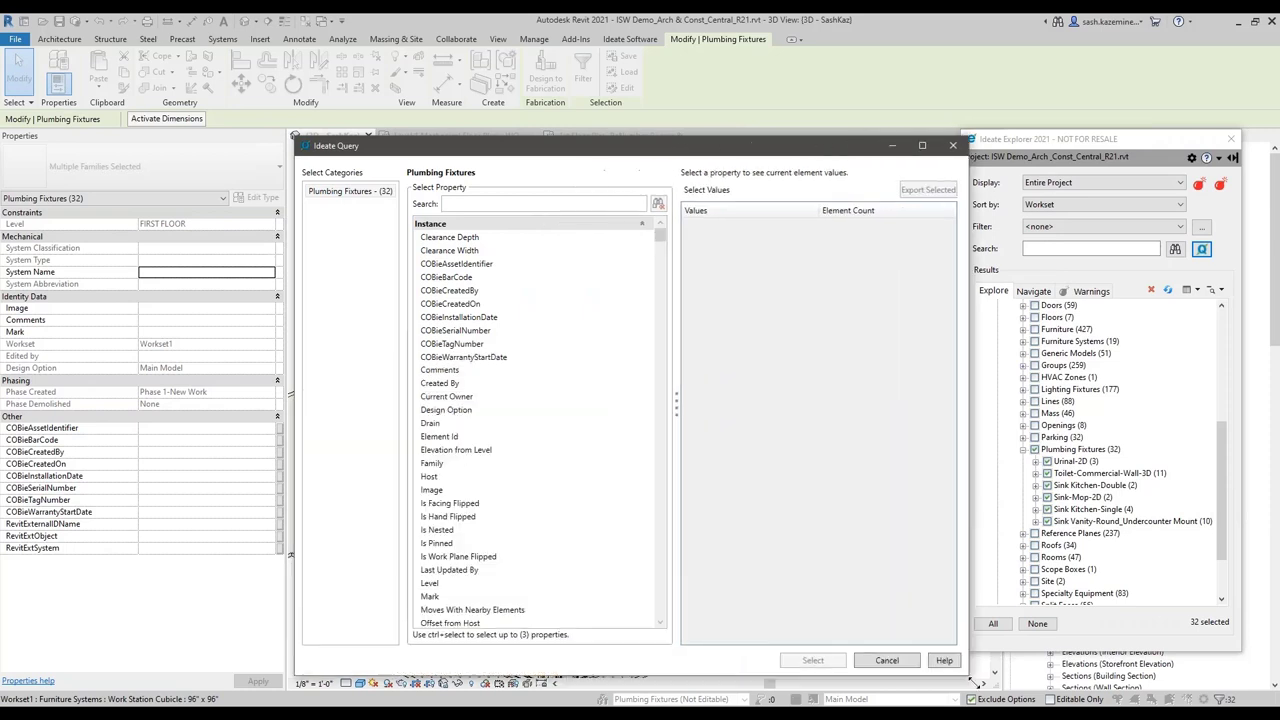
pyautogui.moveTo(655, 239); pyautogui.dragTo(656, 300)
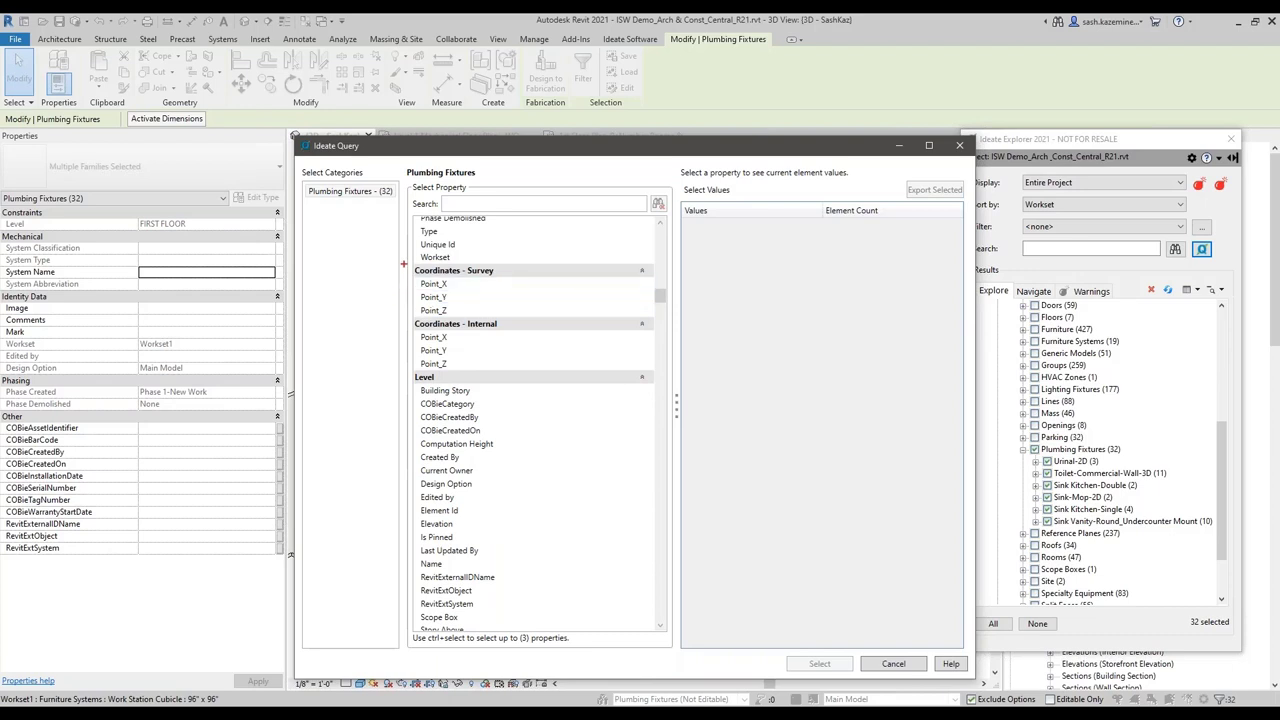
pyautogui.moveTo(403, 264); pyautogui.dragTo(545, 383)
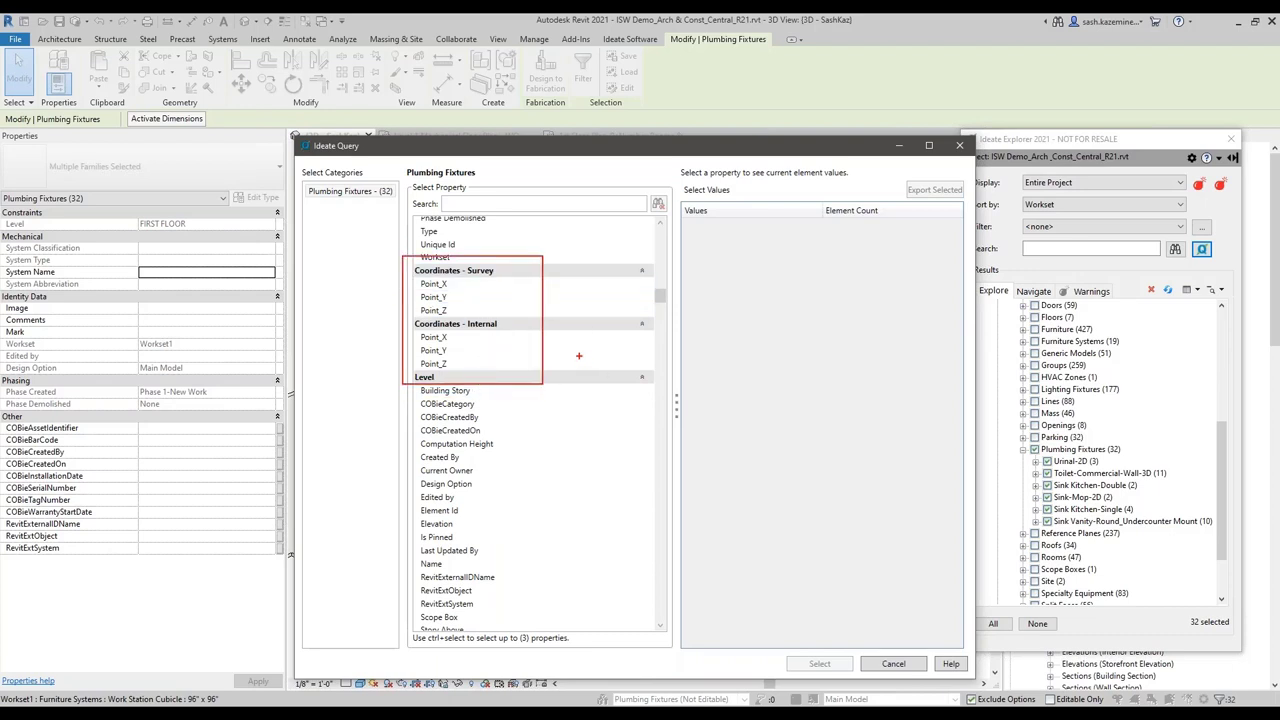
pyautogui.press('Escape')
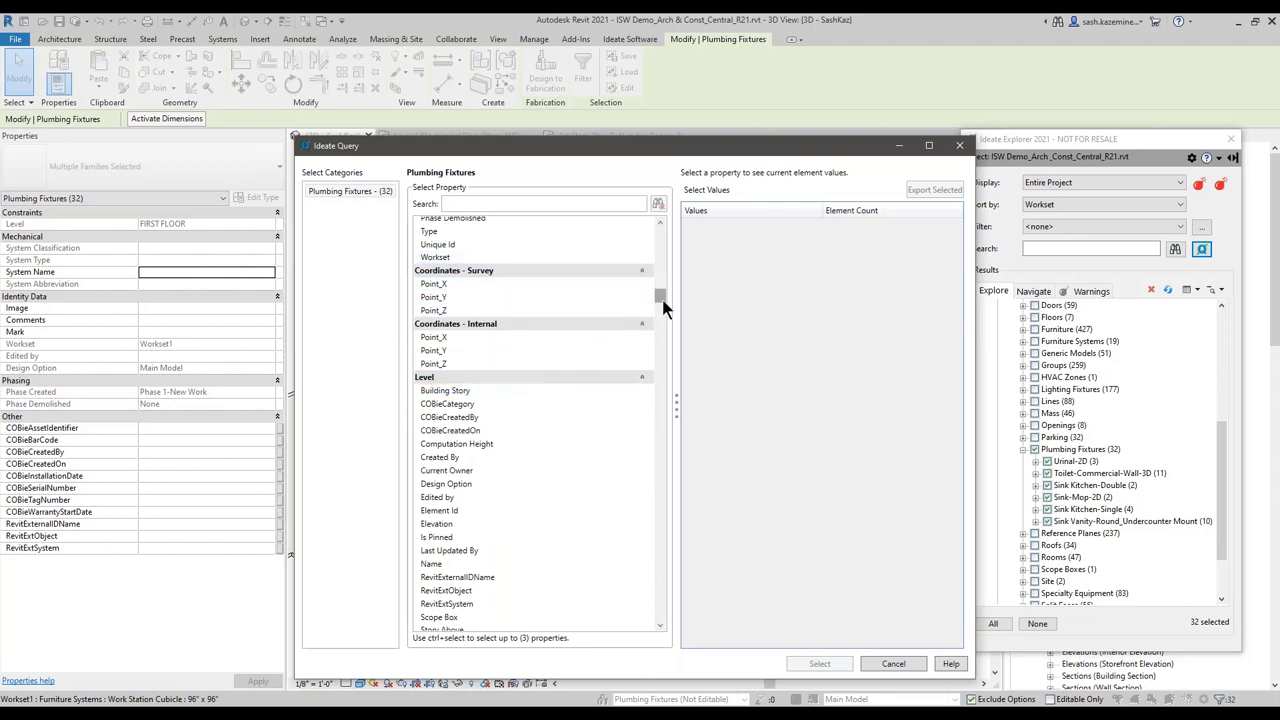
pyautogui.moveTo(660, 297)
pyautogui.mouseDown()
pyautogui.moveTo(654, 352)
pyautogui.moveTo(657, 337)
pyautogui.mouseUp()
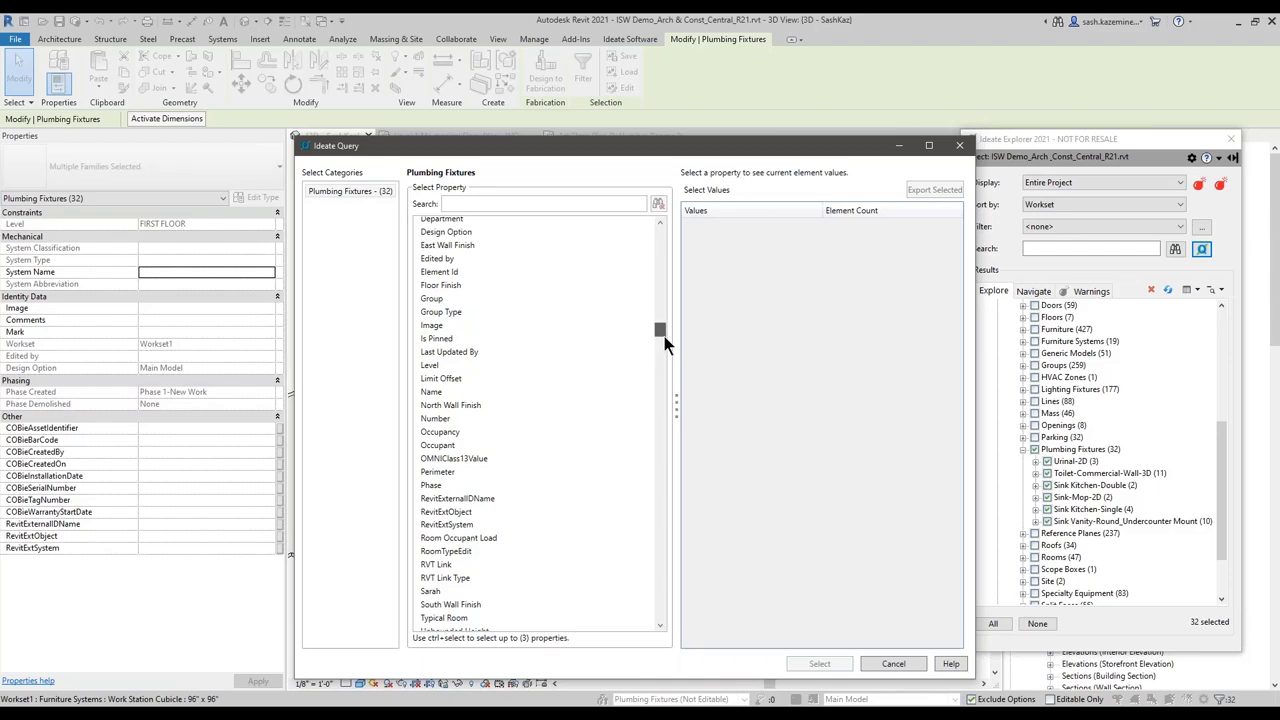
pyautogui.moveTo(664, 336); pyautogui.dragTo(663, 240)
pyautogui.click(424, 232)
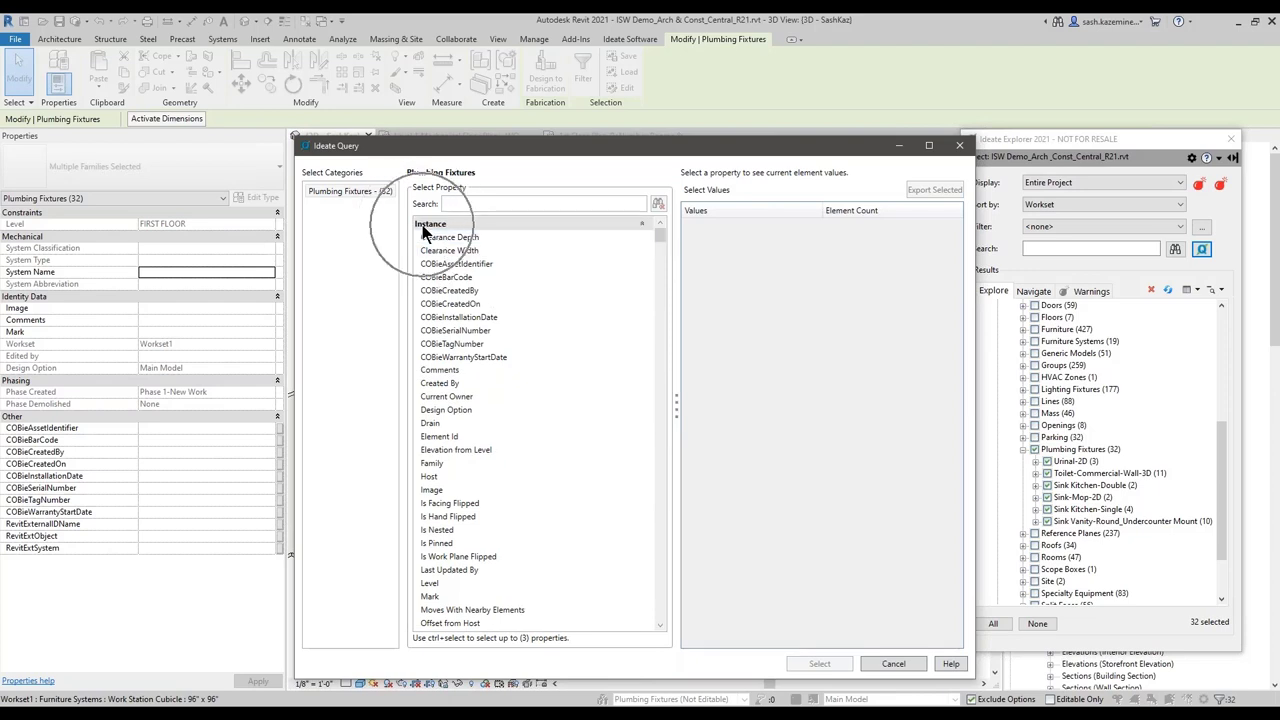
# - Query Is Pinned for the 32 fixtures, showing all 32 FALSE
pyautogui.click(458, 546)
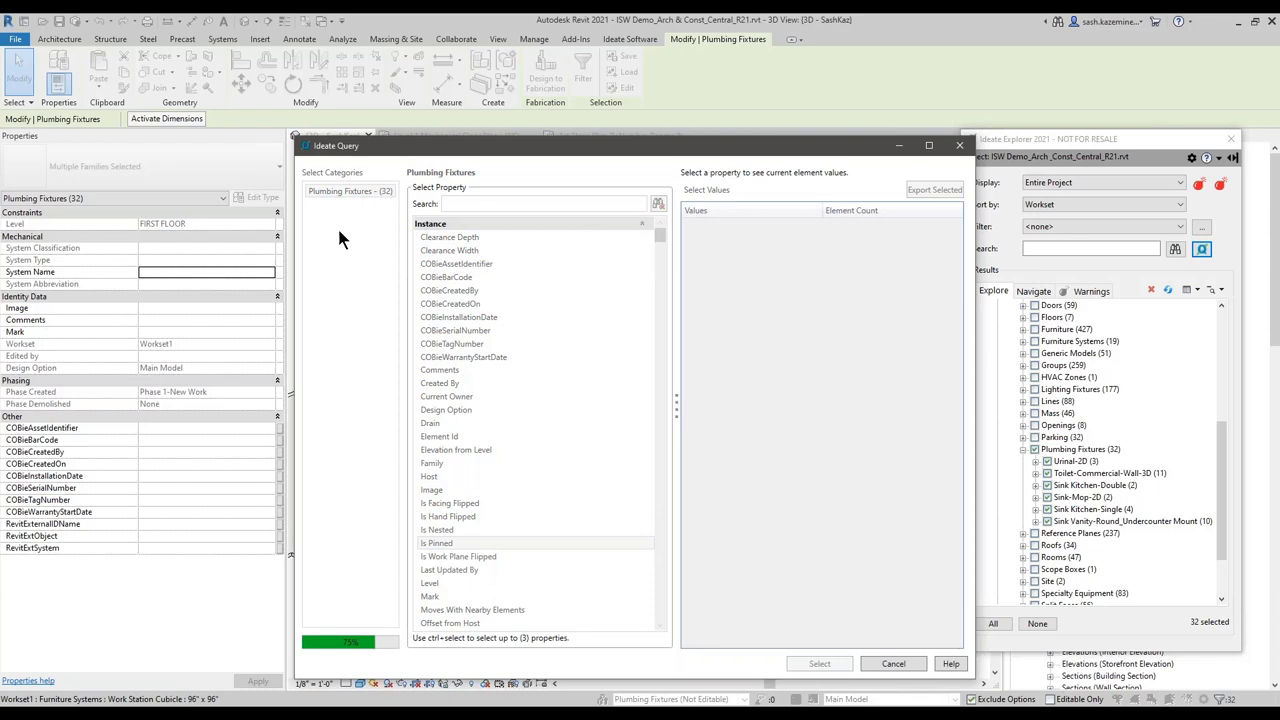
pyautogui.click(382, 191)
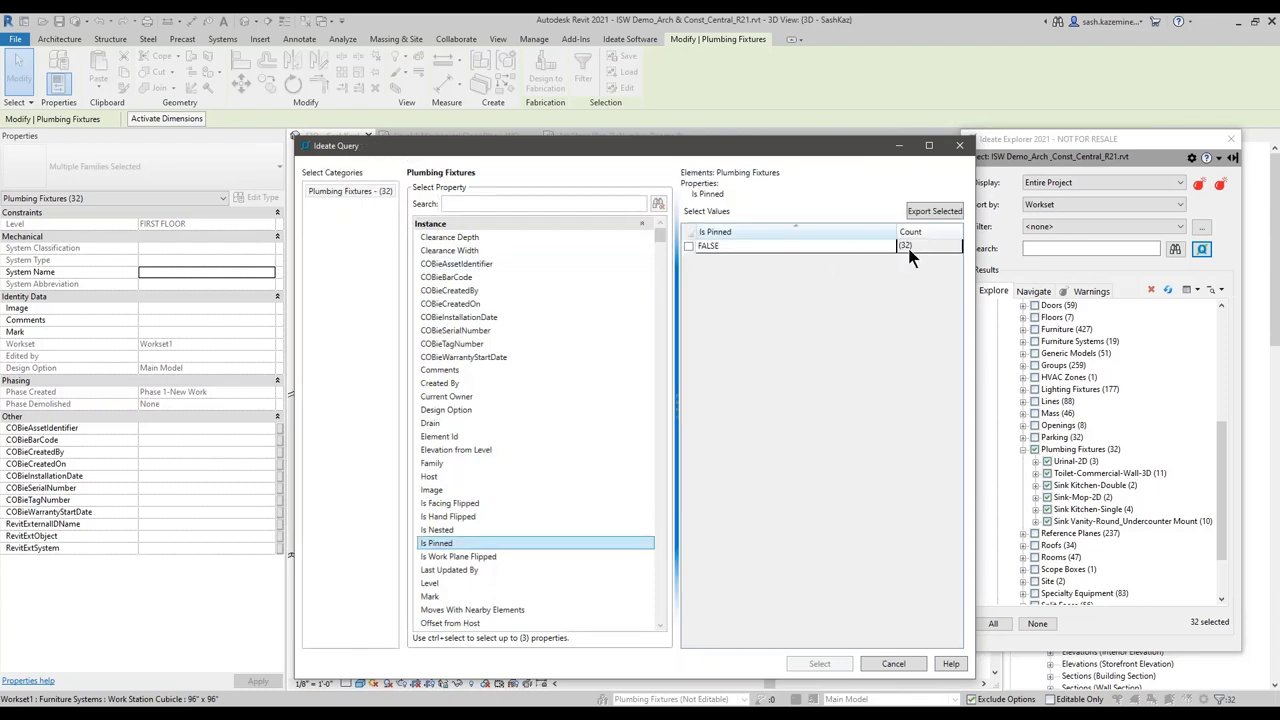
pyautogui.click(714, 252)
pyautogui.moveTo(600, 145); pyautogui.dragTo(595, 99)
pyautogui.click(453, 160)
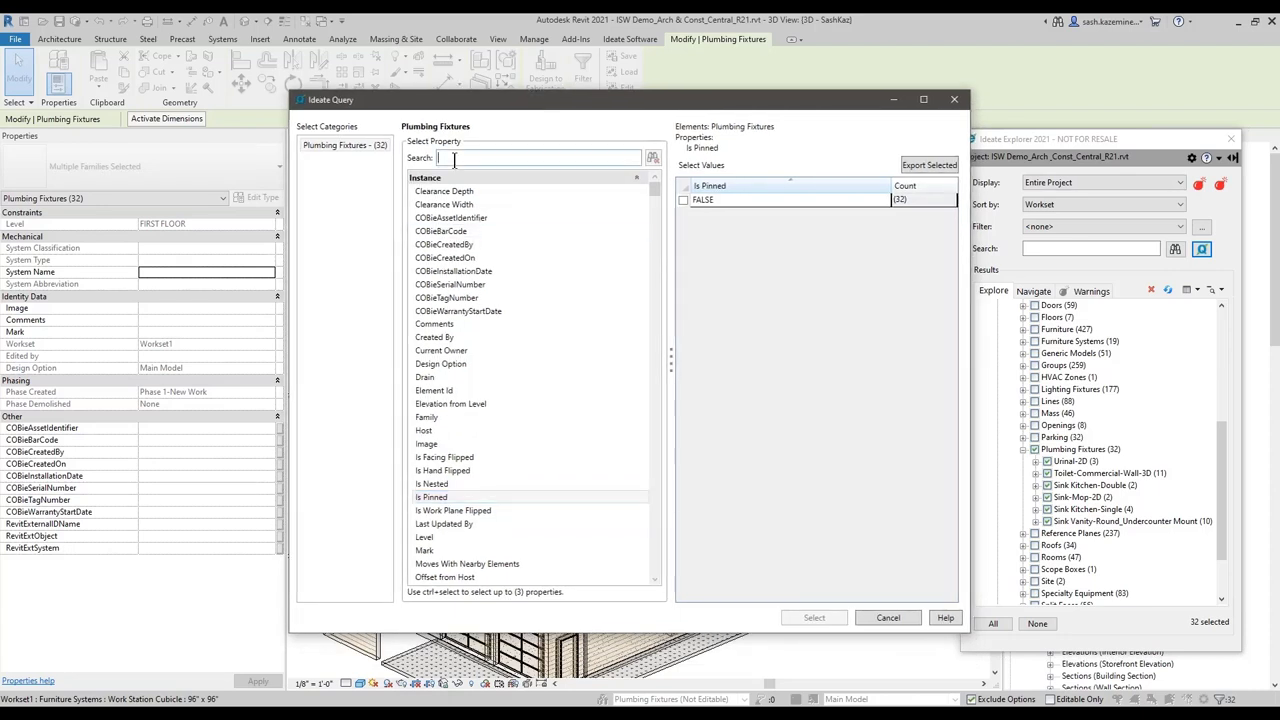
# - Search the properties for 'updated' and add Last Updated By to the query
pyautogui.write('updated')
pyautogui.press('Return')
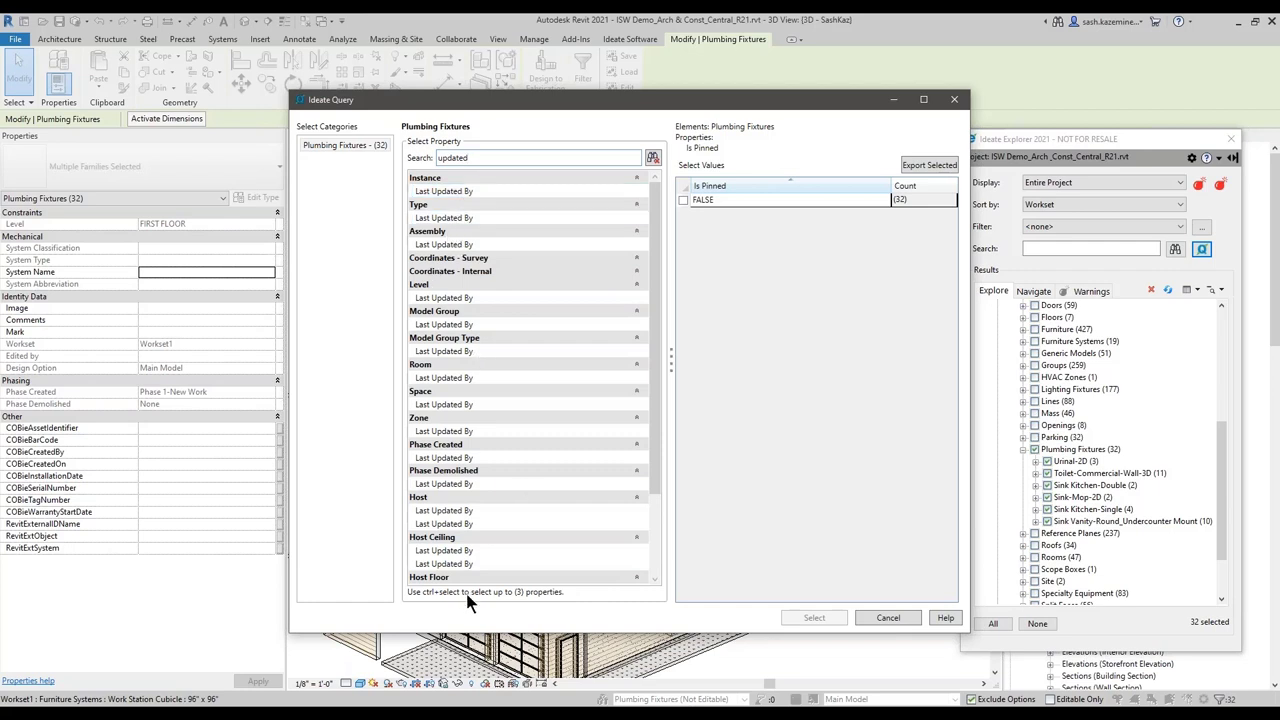
pyautogui.click(438, 193)
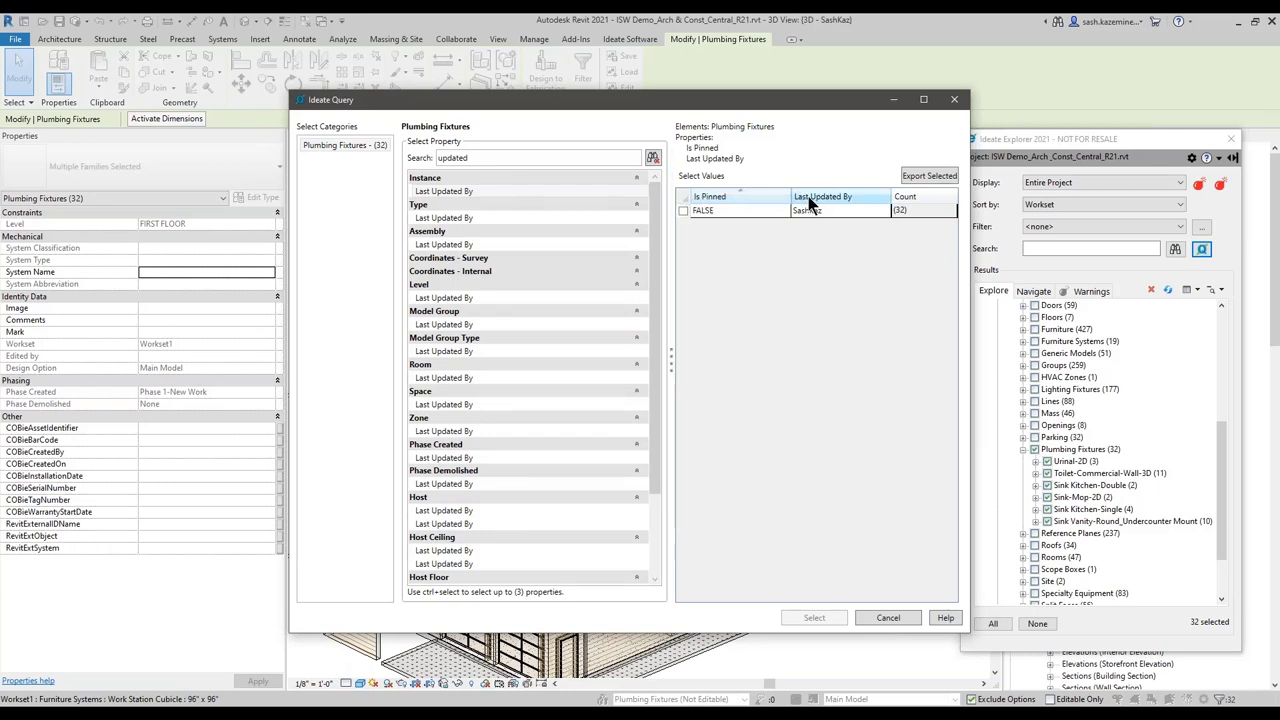
# - Search 'nest', add Is Nested, and select the 31 fixtures that are FALSE
pyautogui.doubleClick(519, 157)
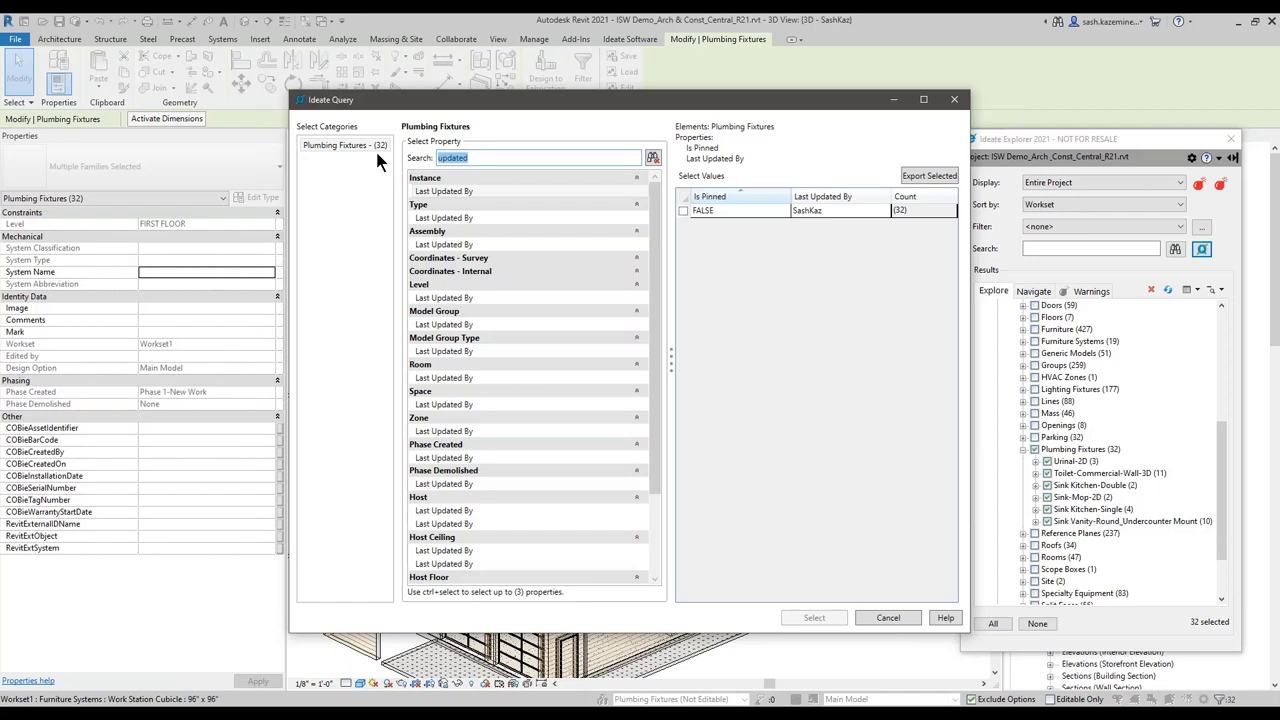
pyautogui.write('neste')
pyautogui.press('BackSpace')
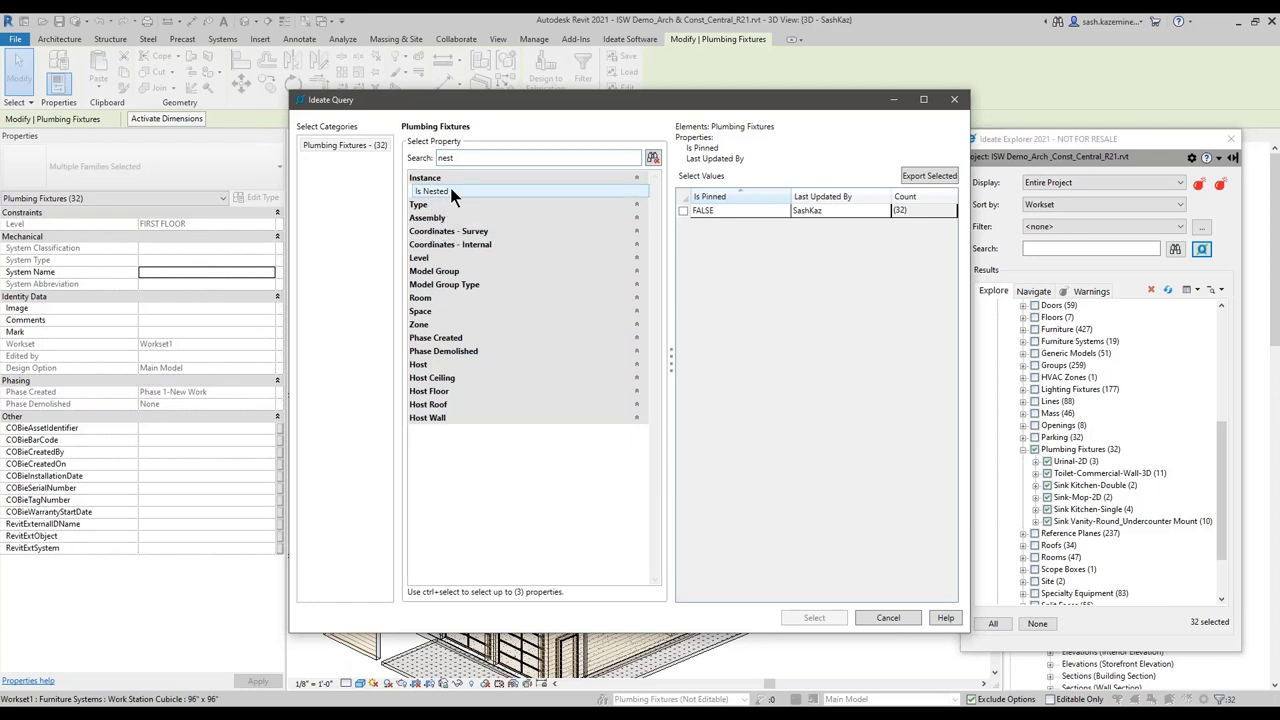
pyautogui.click(450, 190)
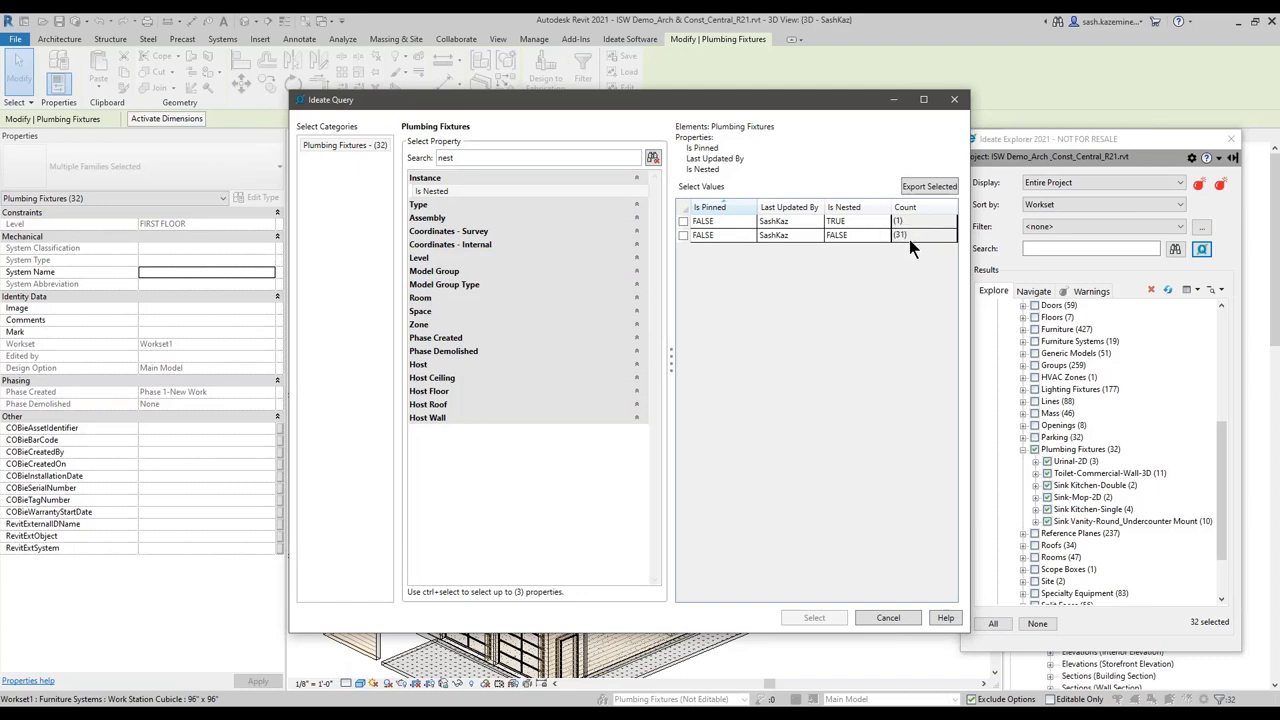
pyautogui.click(682, 235)
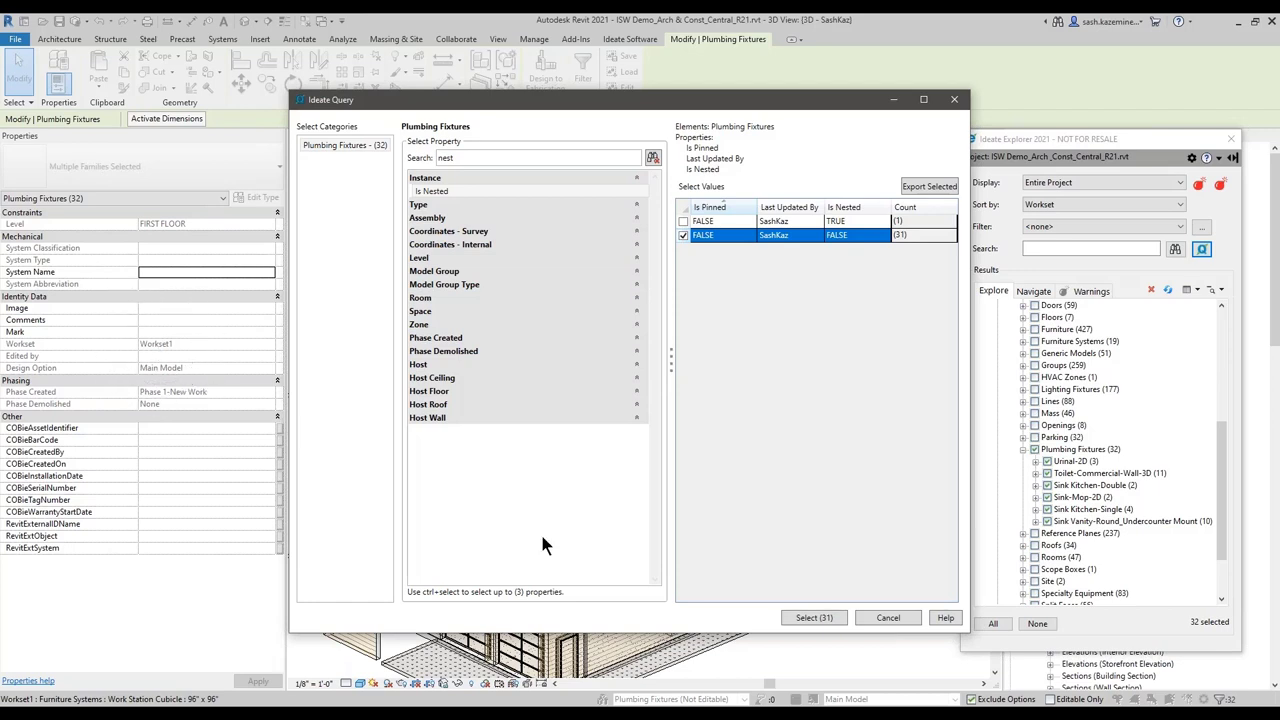
pyautogui.click(813, 618)
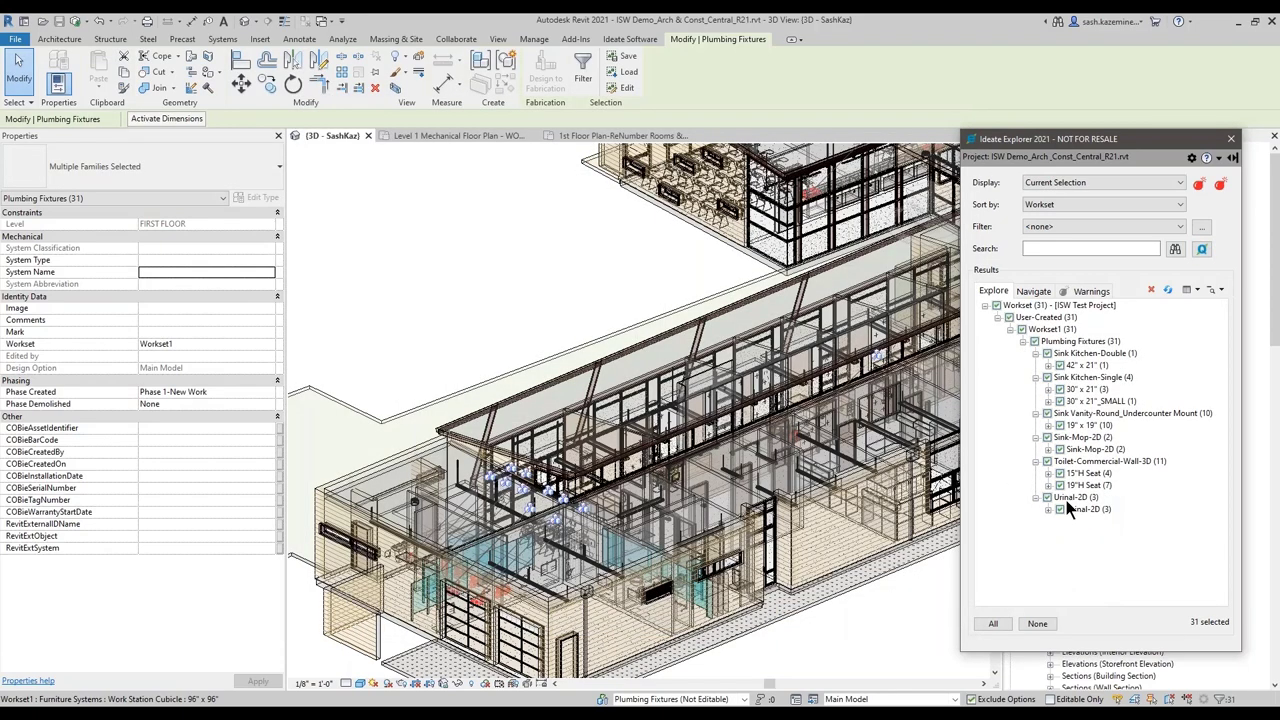
# - Assign the 31 selected fixtures to the Plumbing Fixtures workset
pyautogui.click(268, 344)
pyautogui.press('Escape')
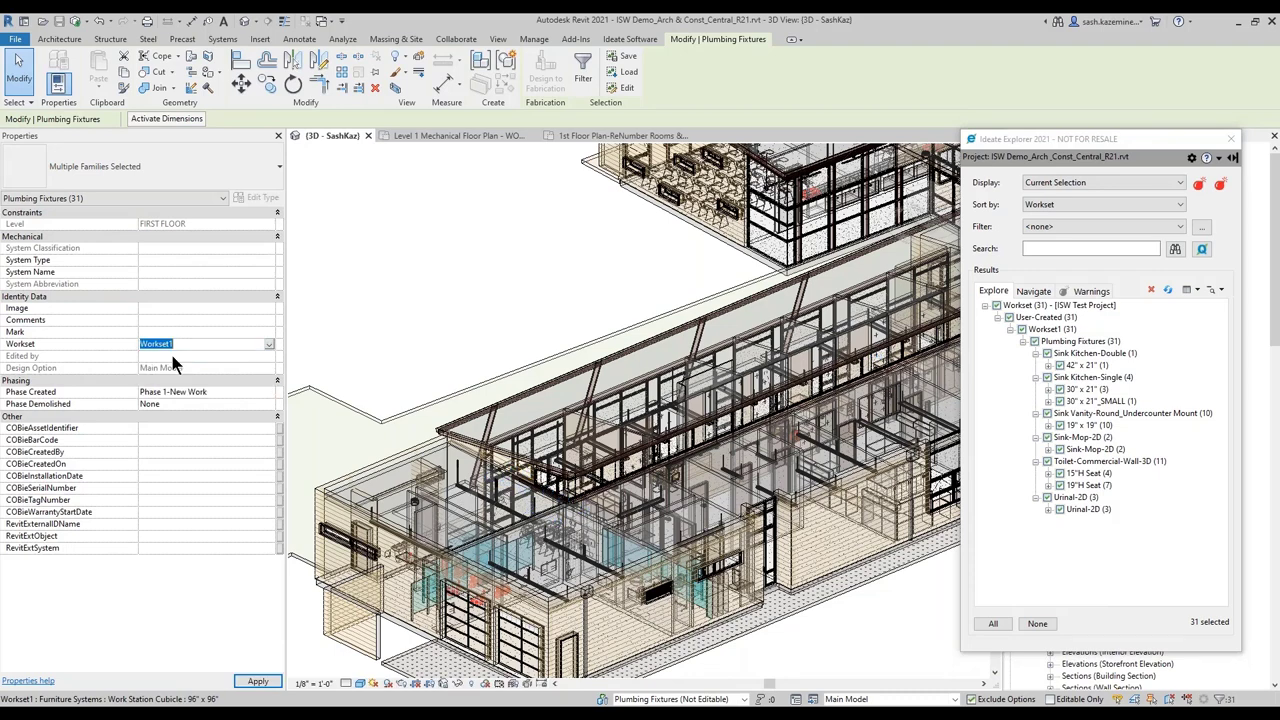
pyautogui.press('p')
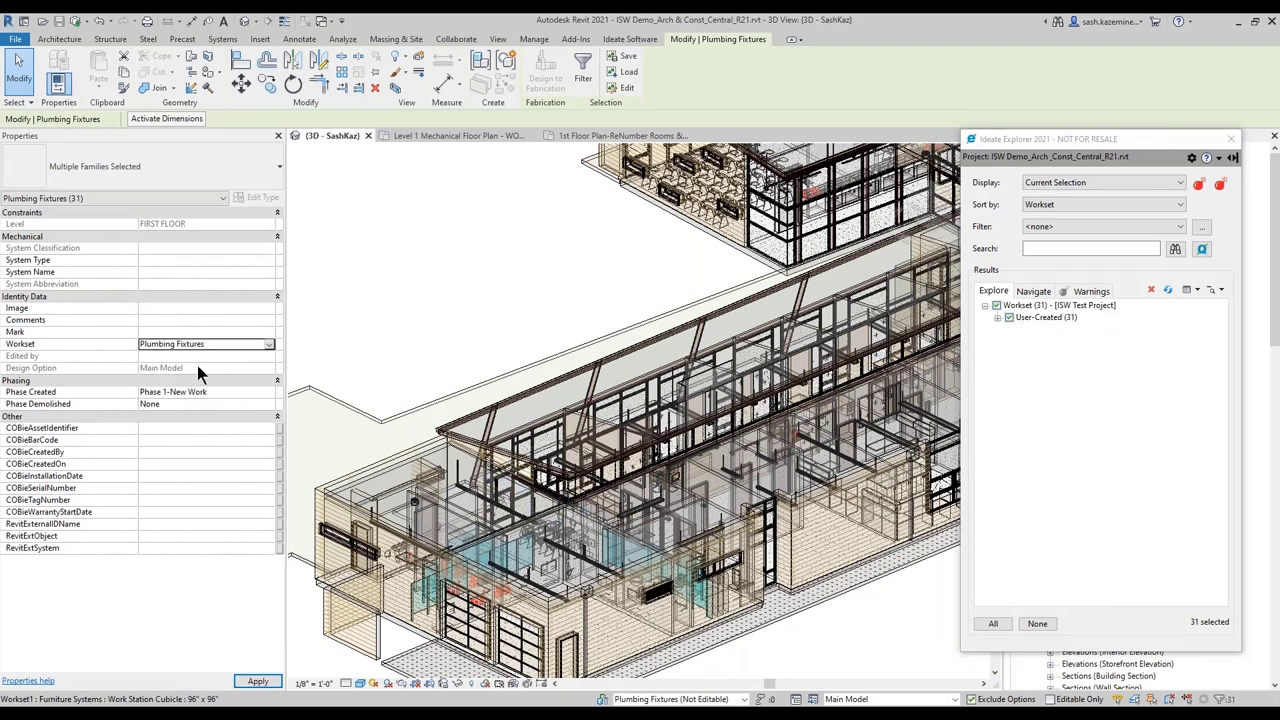
# - Show the entire project and locate the leftover Sink Kitchen-Double 42" x 21" instance
pyautogui.click(1054, 182)
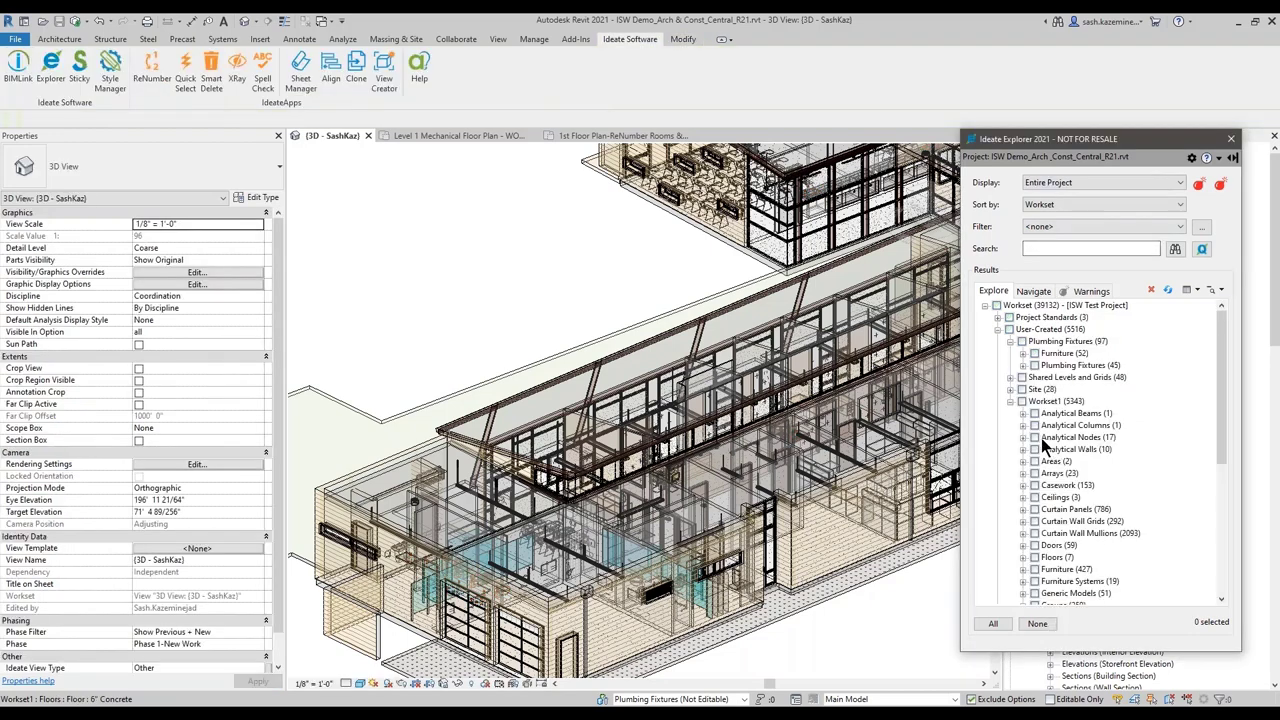
pyautogui.scroll(-3, 1047, 478)
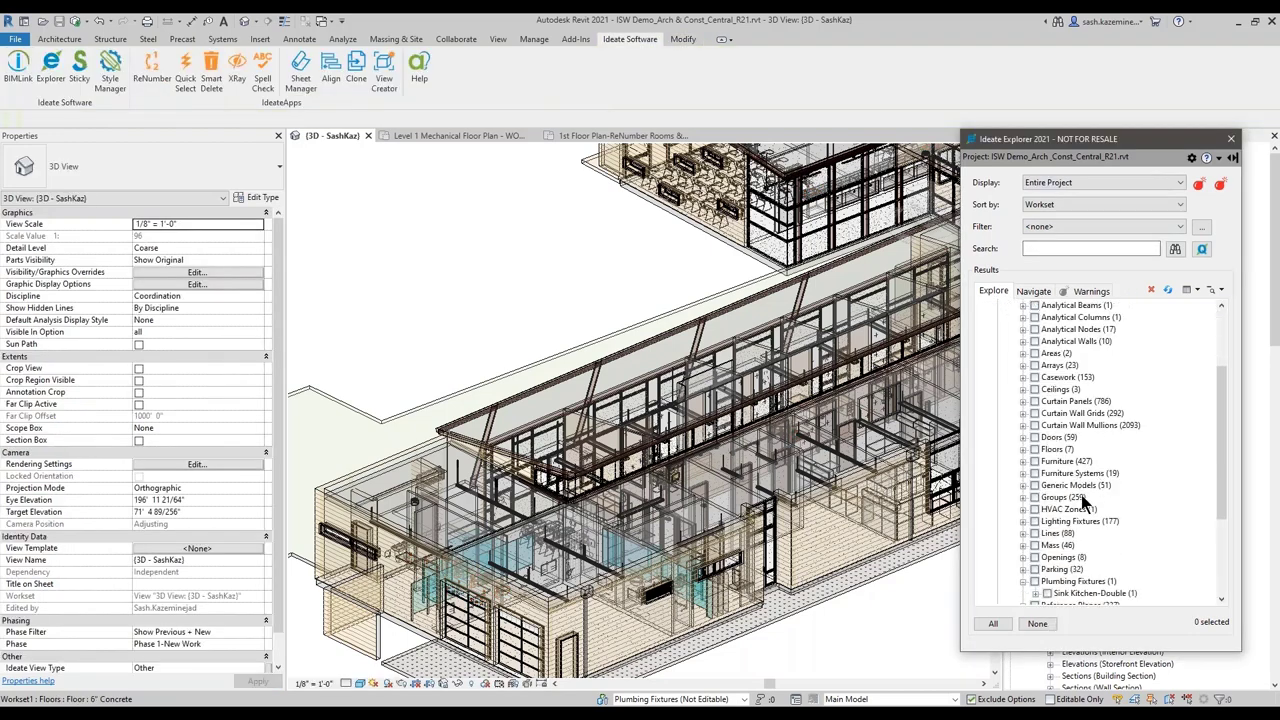
pyautogui.scroll(-1, 1078, 474)
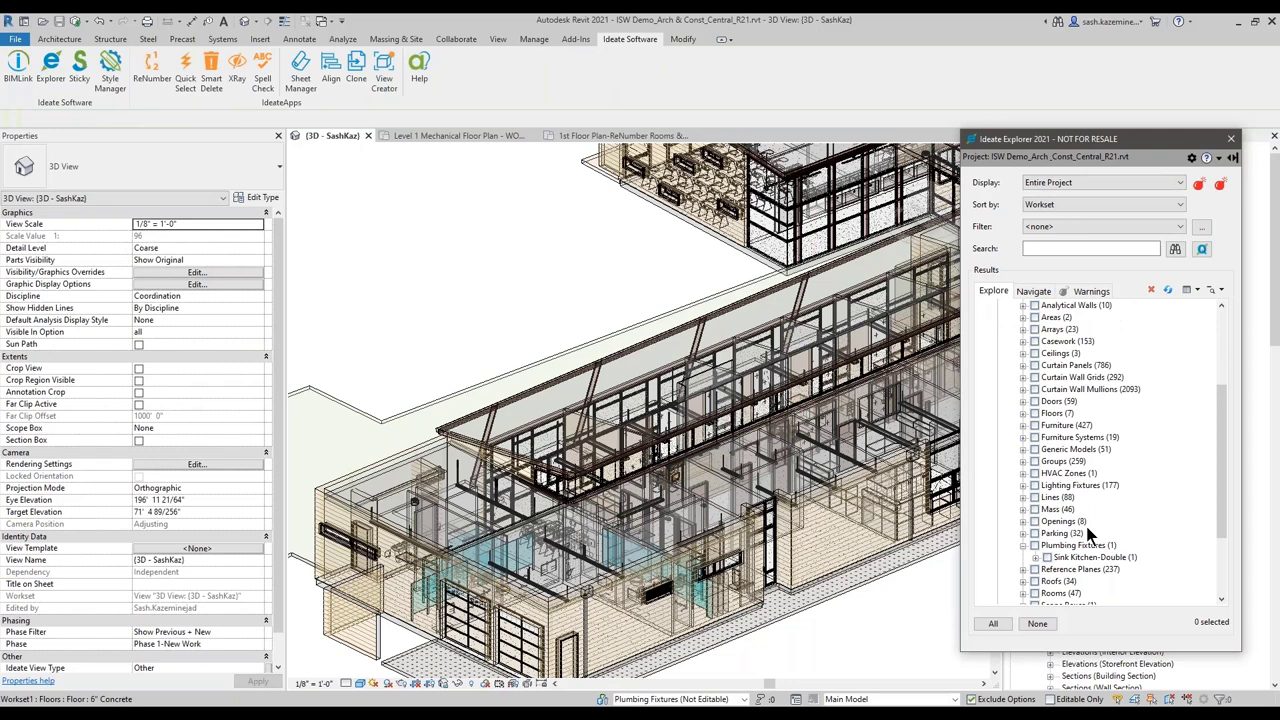
pyautogui.click(1035, 557)
pyautogui.click(1048, 569)
pyautogui.click(1082, 581)
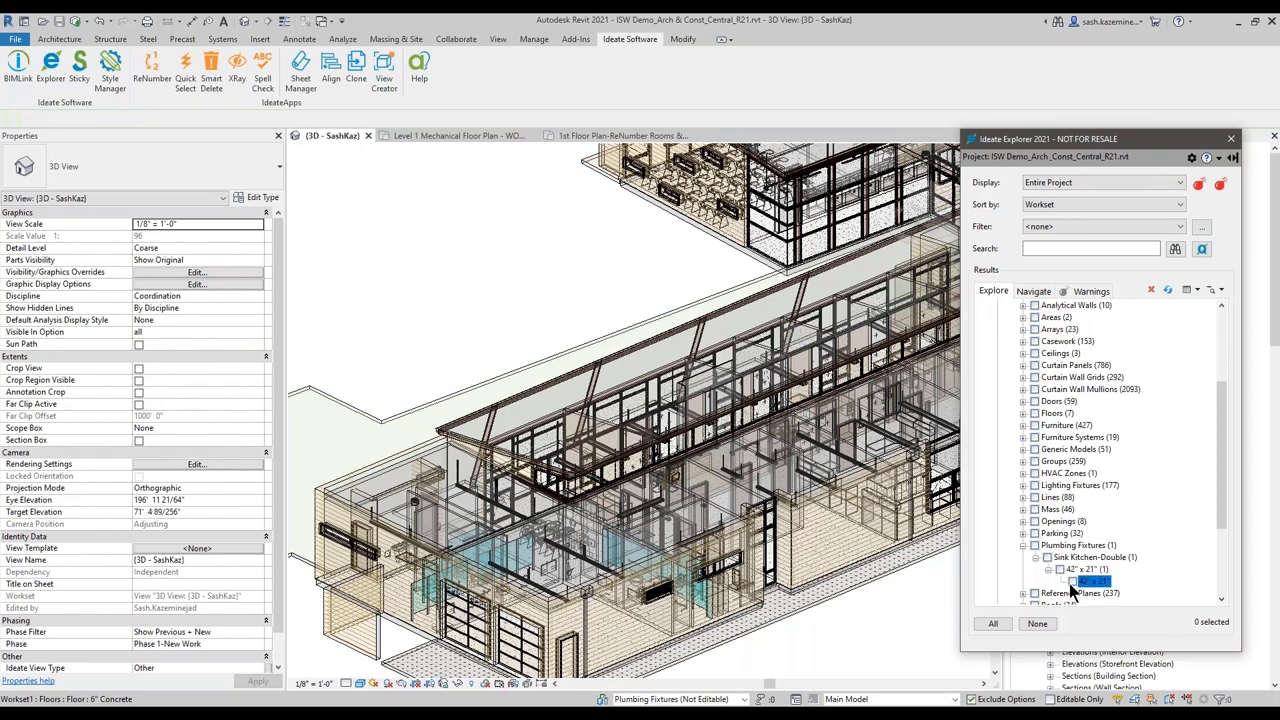
pyautogui.click(1072, 581)
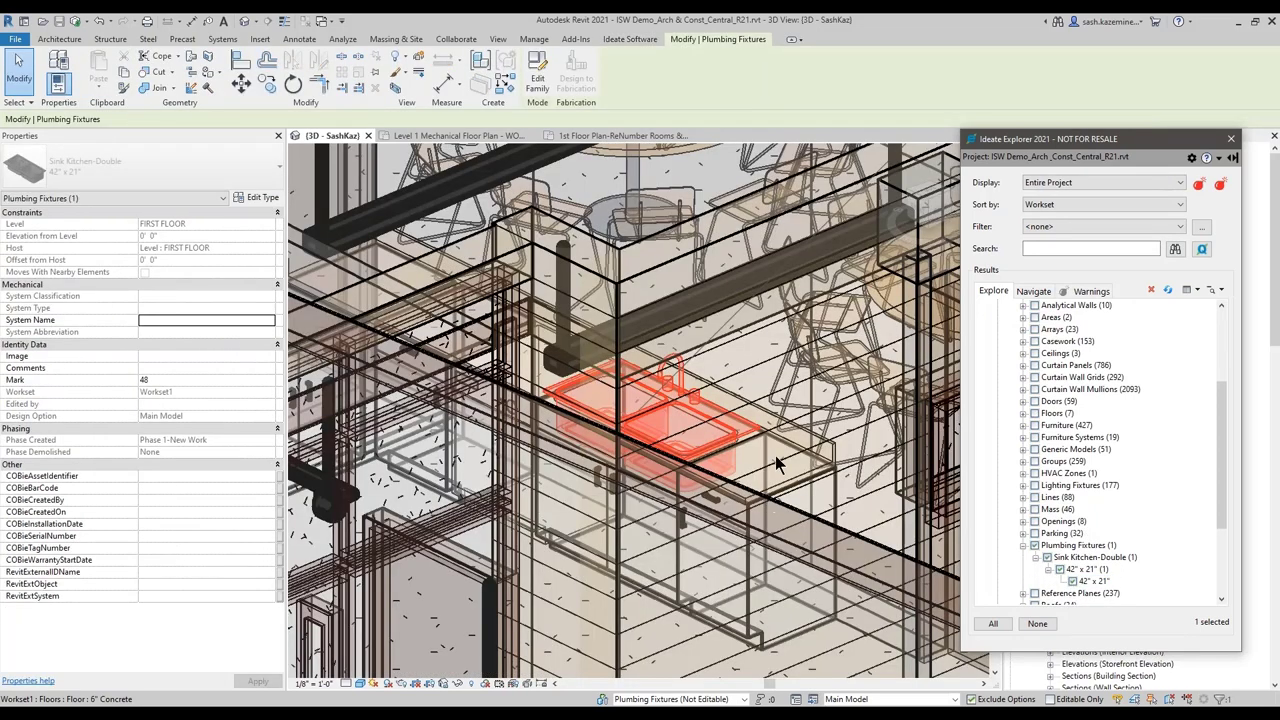
pyautogui.click(808, 448)
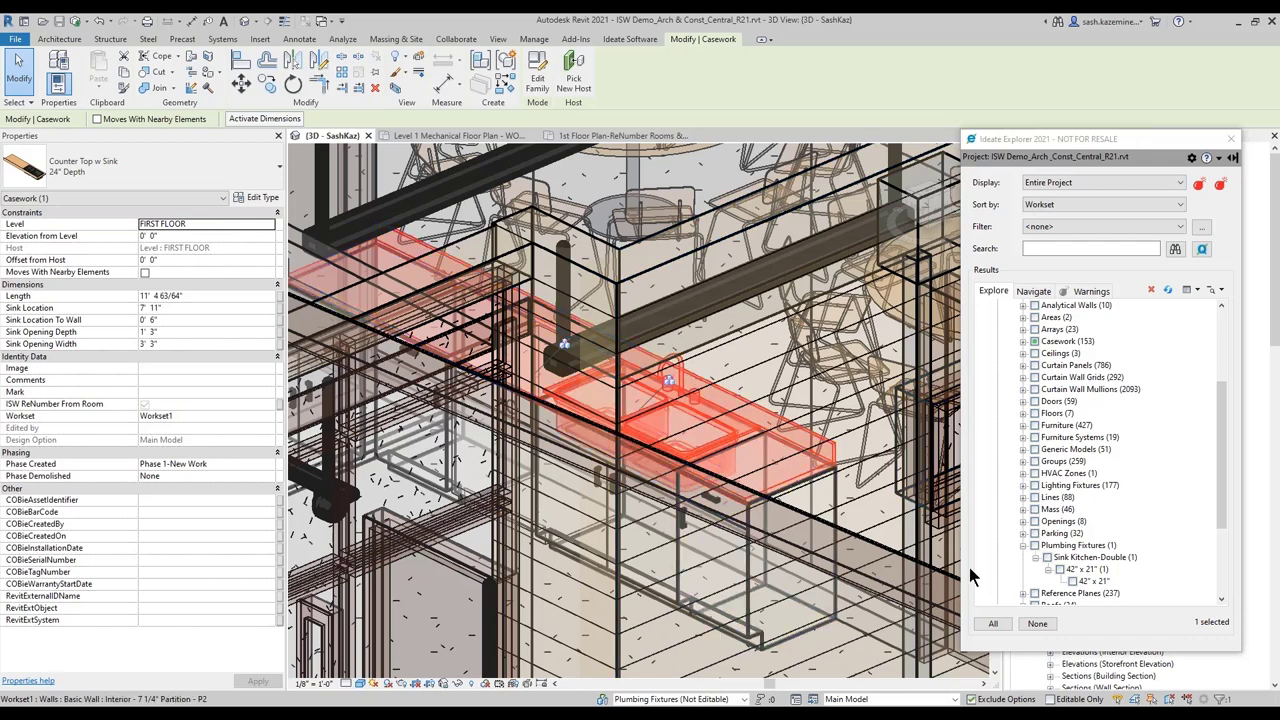
pyautogui.click(1037, 624)
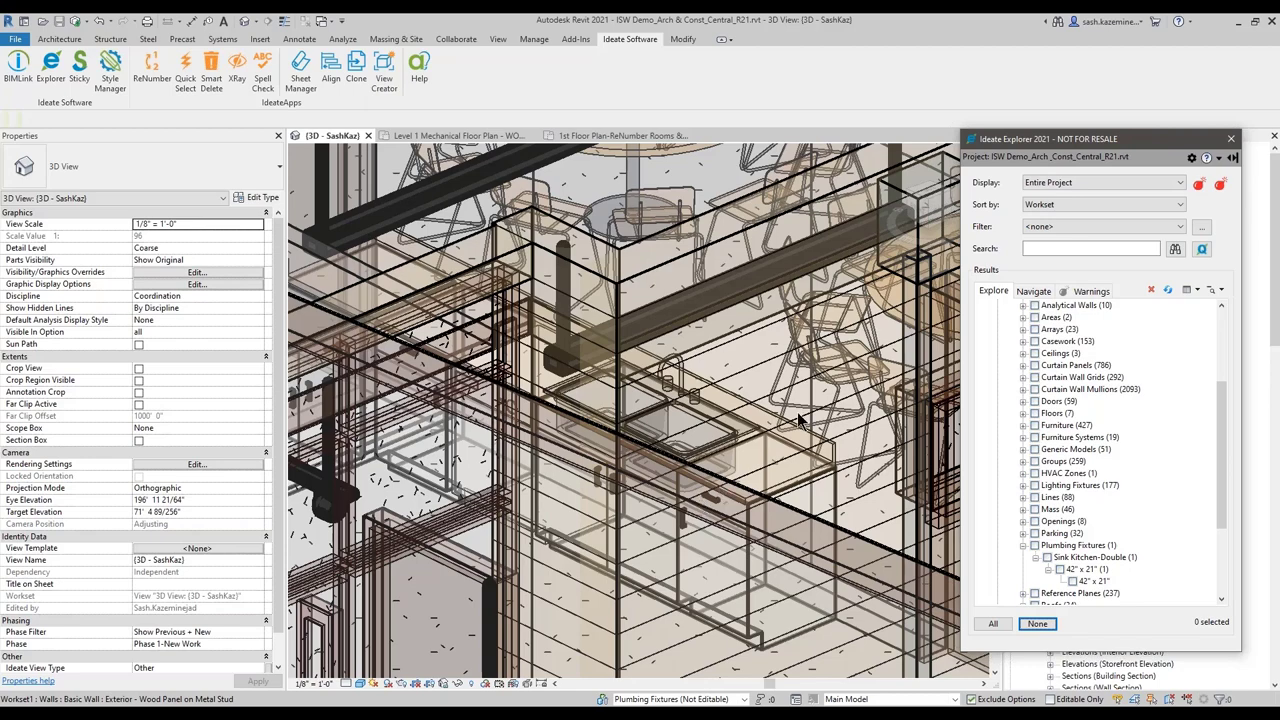
# - Sort the Ideate Explorer tree by Category
pyautogui.scroll(-5, 718, 435)
pyautogui.scroll(-4, 718, 435)
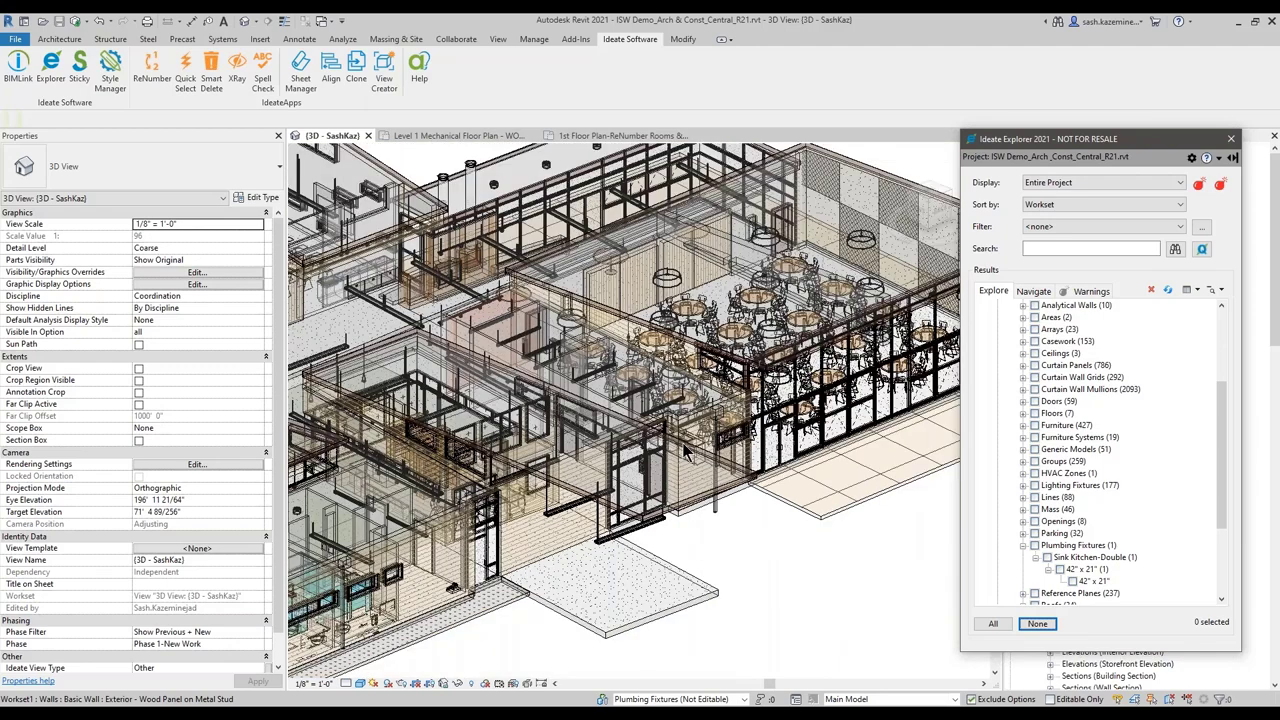
pyautogui.click(1053, 199)
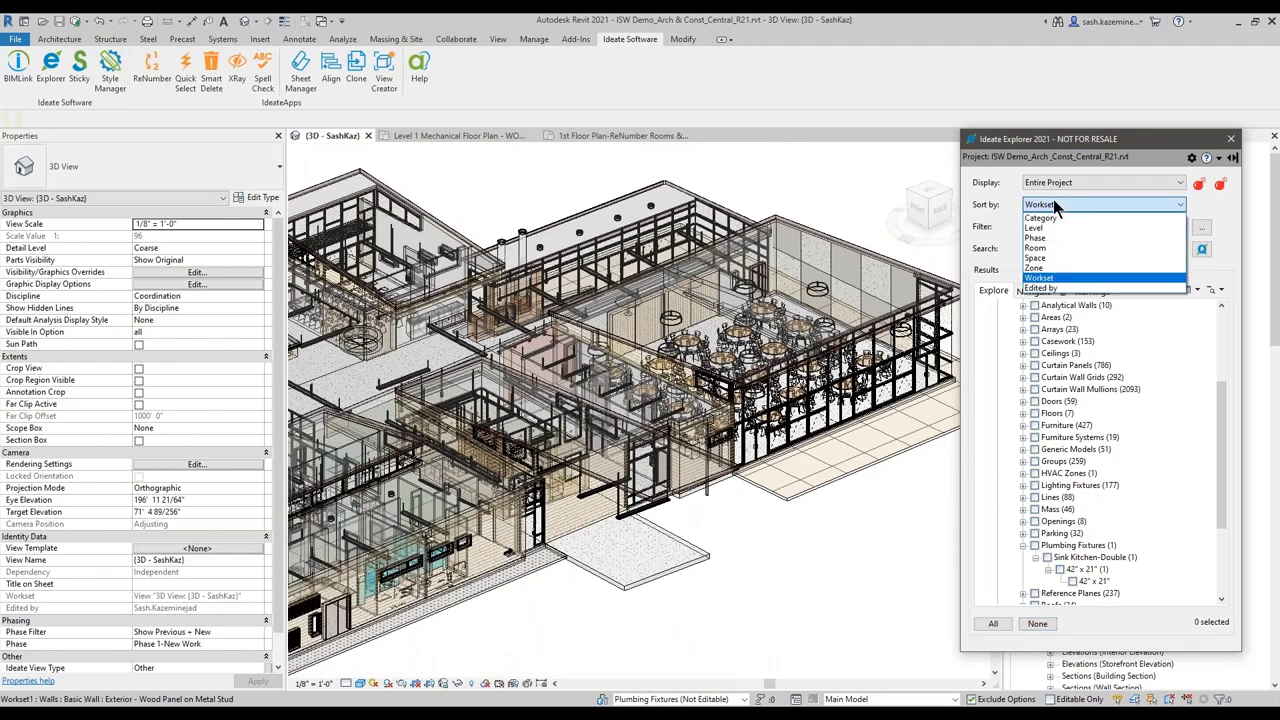
pyautogui.scroll(2, 1053, 205)
pyautogui.click(1046, 217)
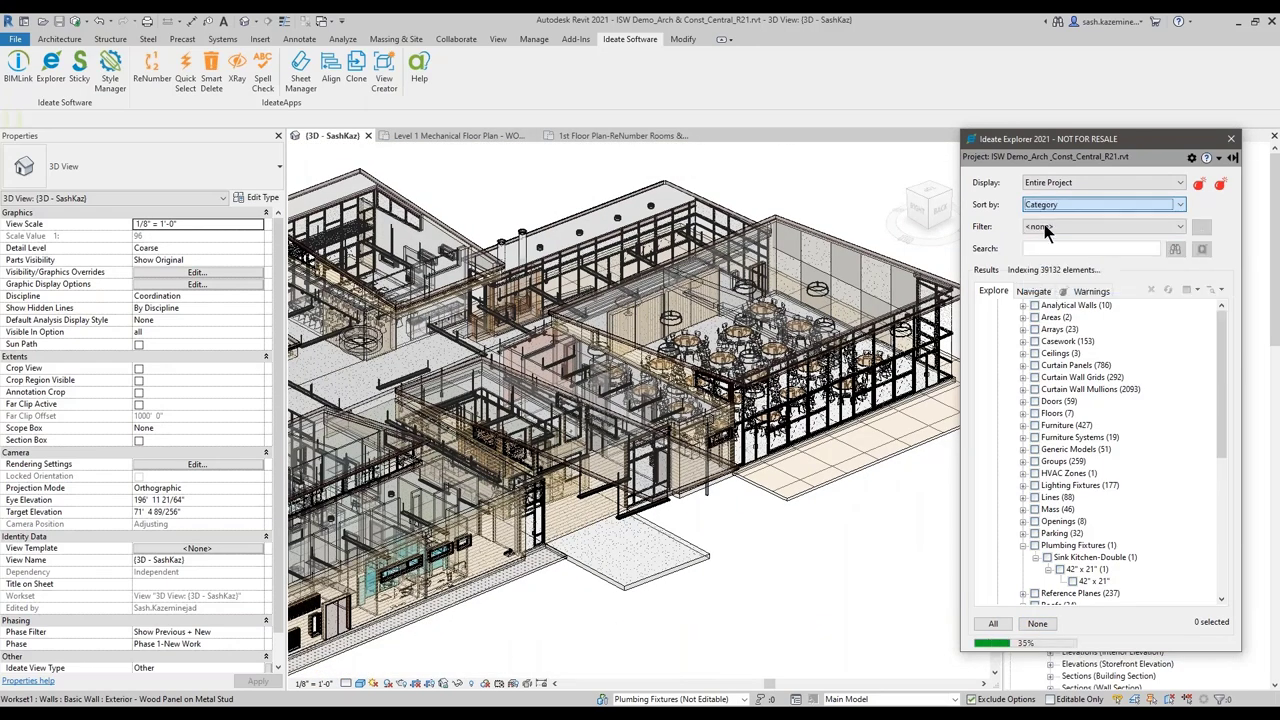
# - Apply the <Ideate Audit> filter and expand Groups (539) into detail and model groups
pyautogui.click(1050, 226)
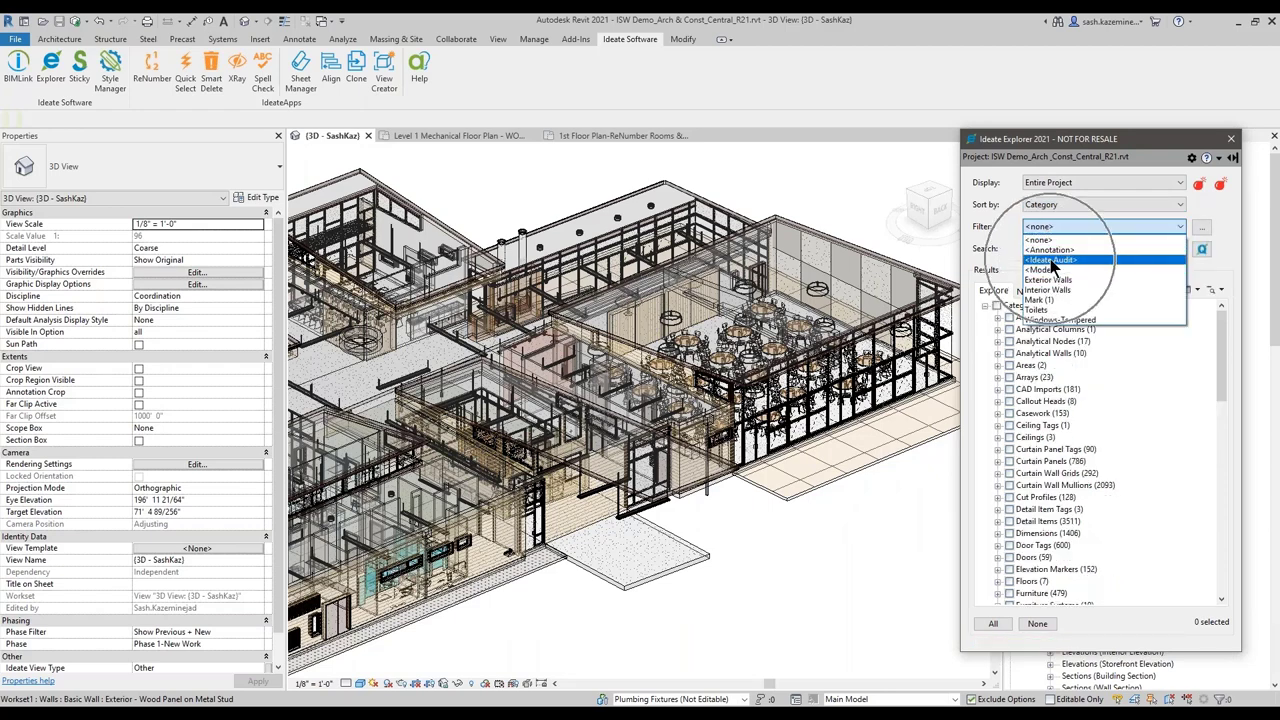
pyautogui.click(1050, 260)
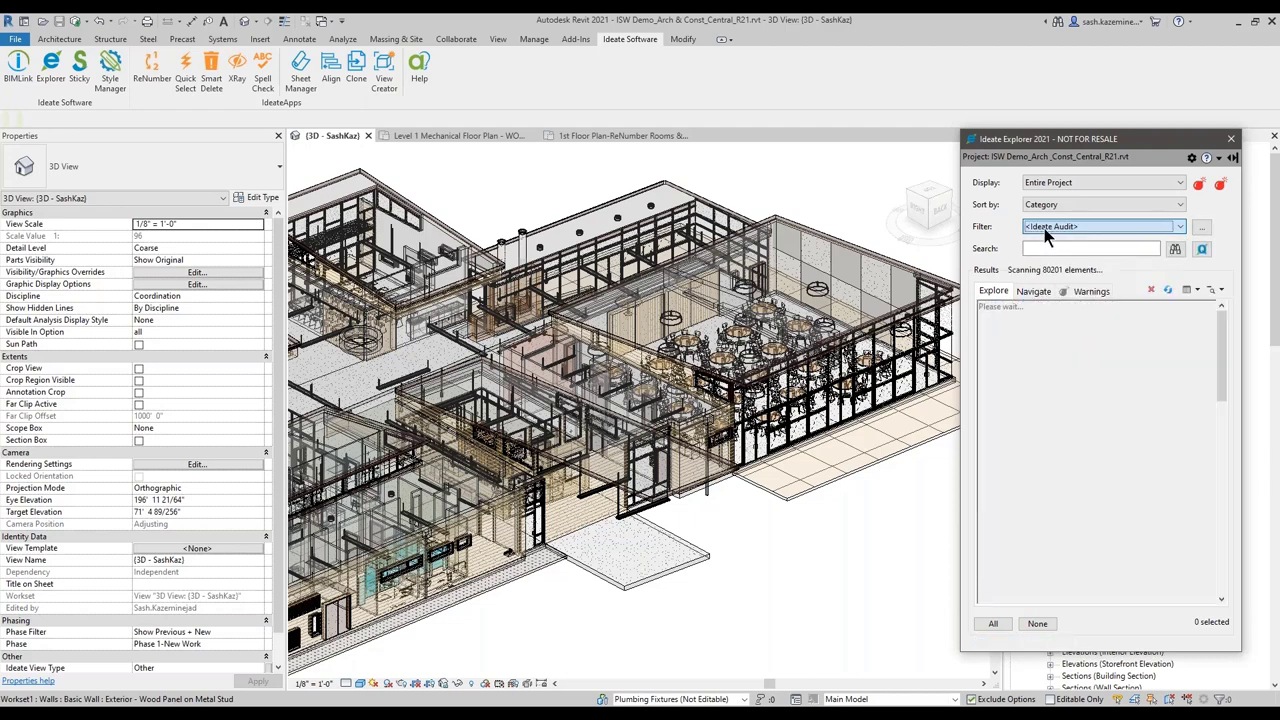
pyautogui.moveTo(979, 278); pyautogui.dragTo(1144, 536)
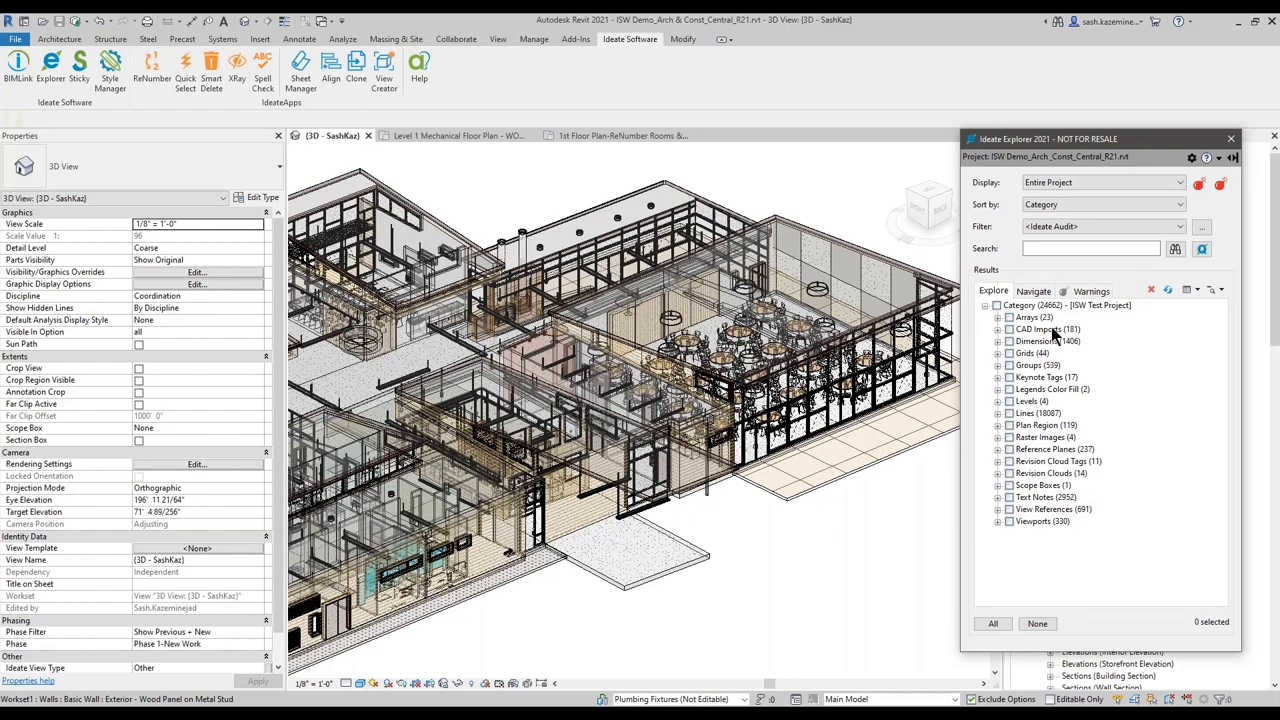
pyautogui.click(997, 365)
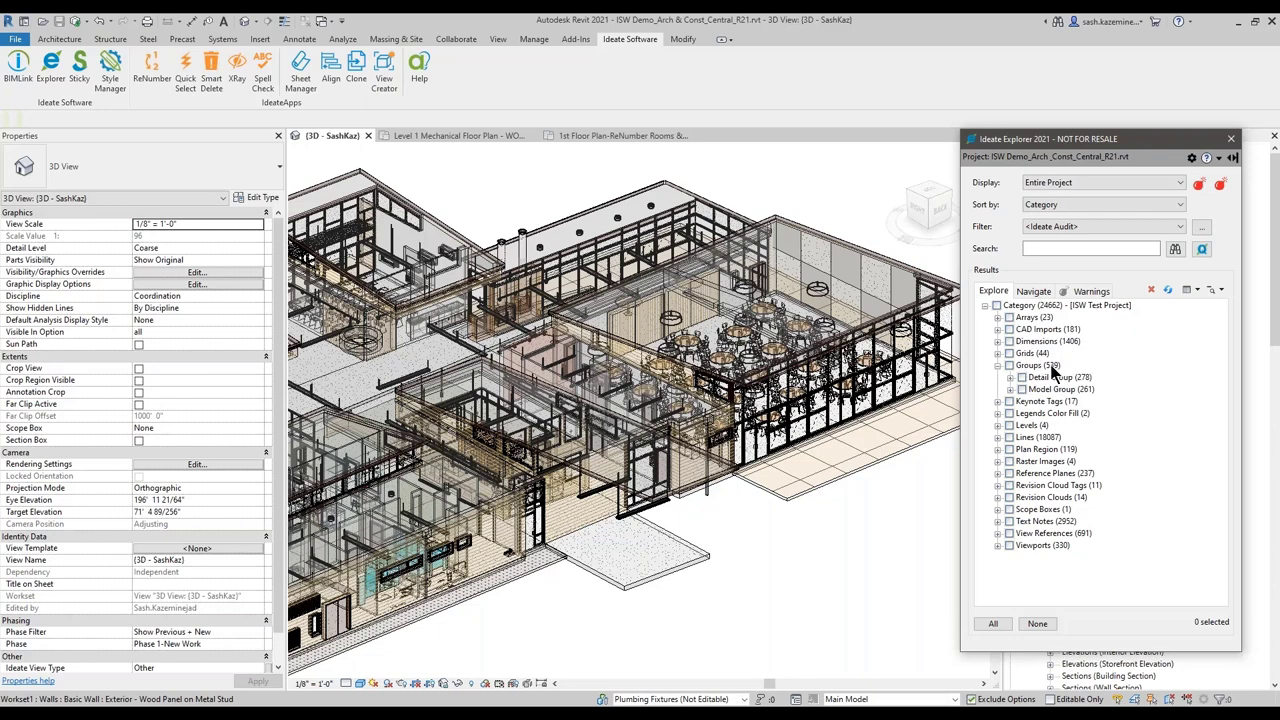
pyautogui.click(999, 437)
pyautogui.click(1009, 449)
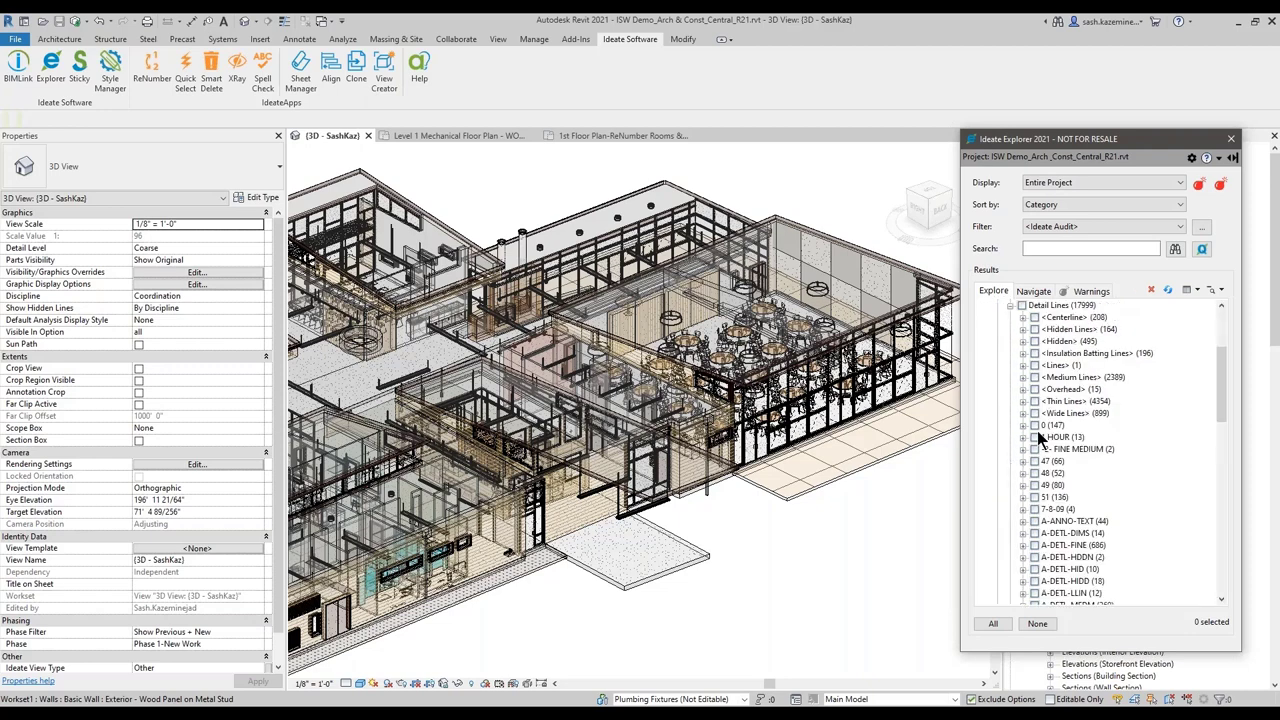
pyautogui.scroll(-3, 1048, 490)
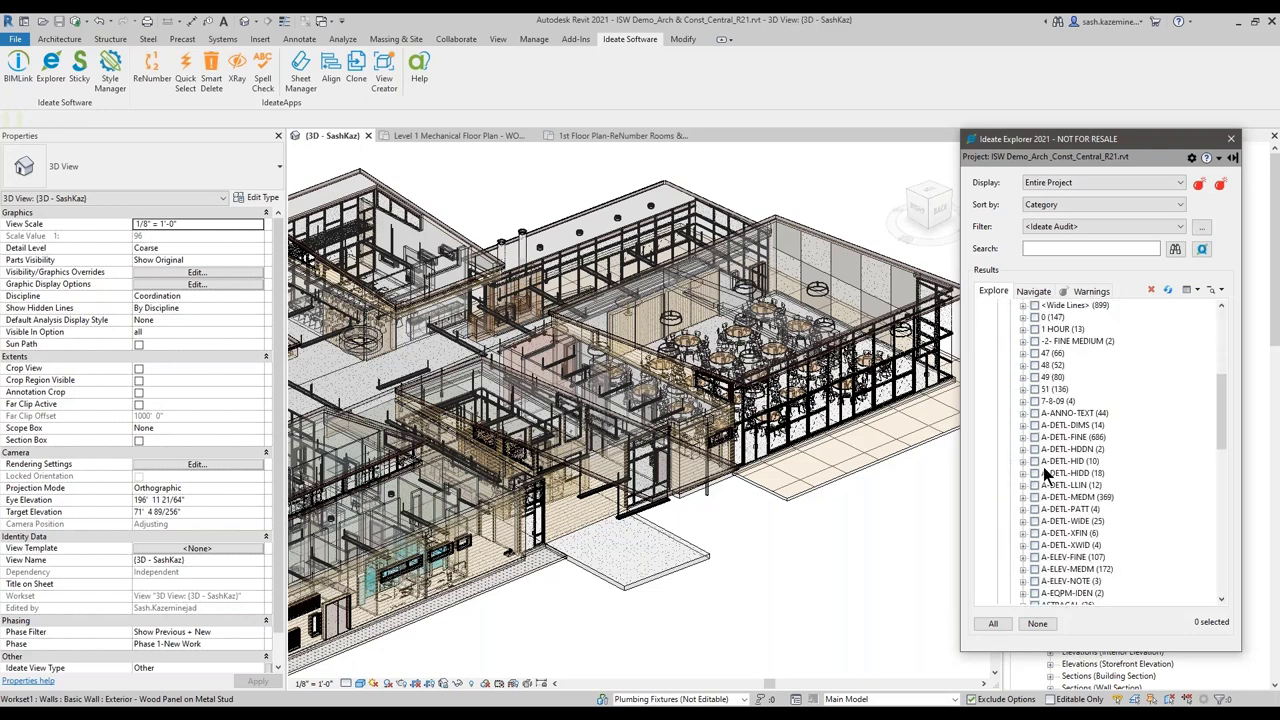
pyautogui.click(1035, 413)
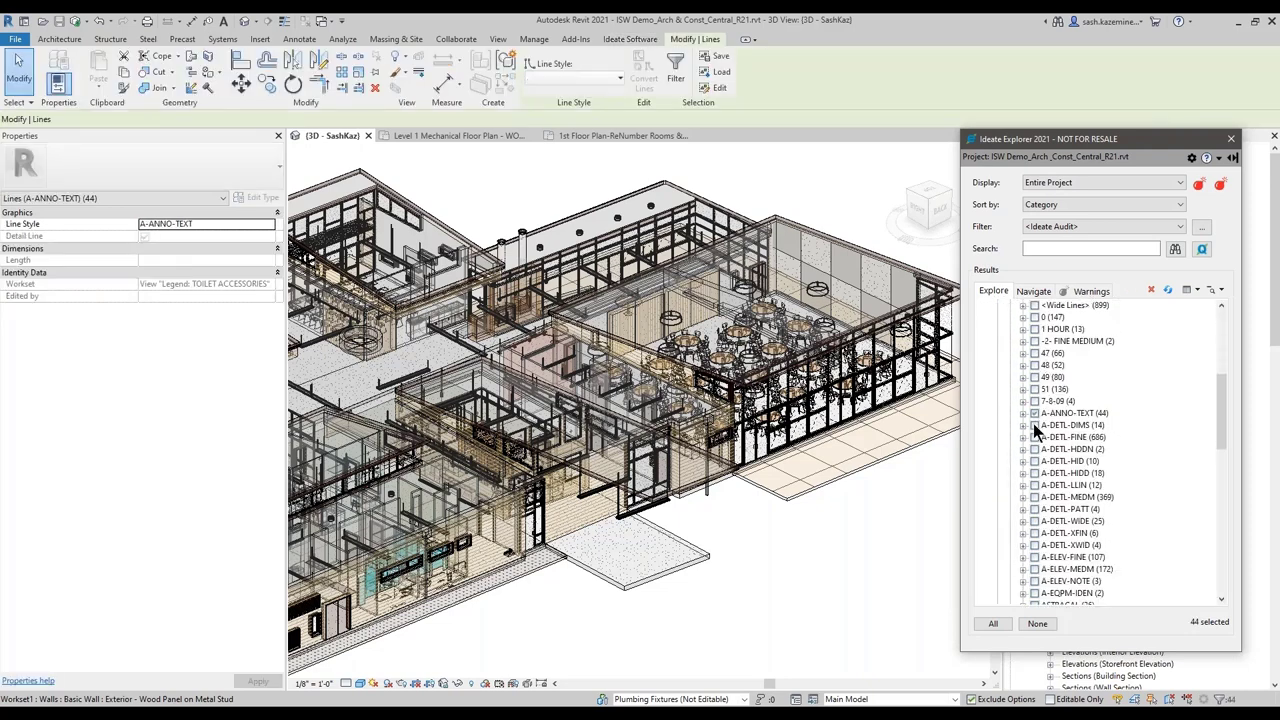
pyautogui.click(591, 74)
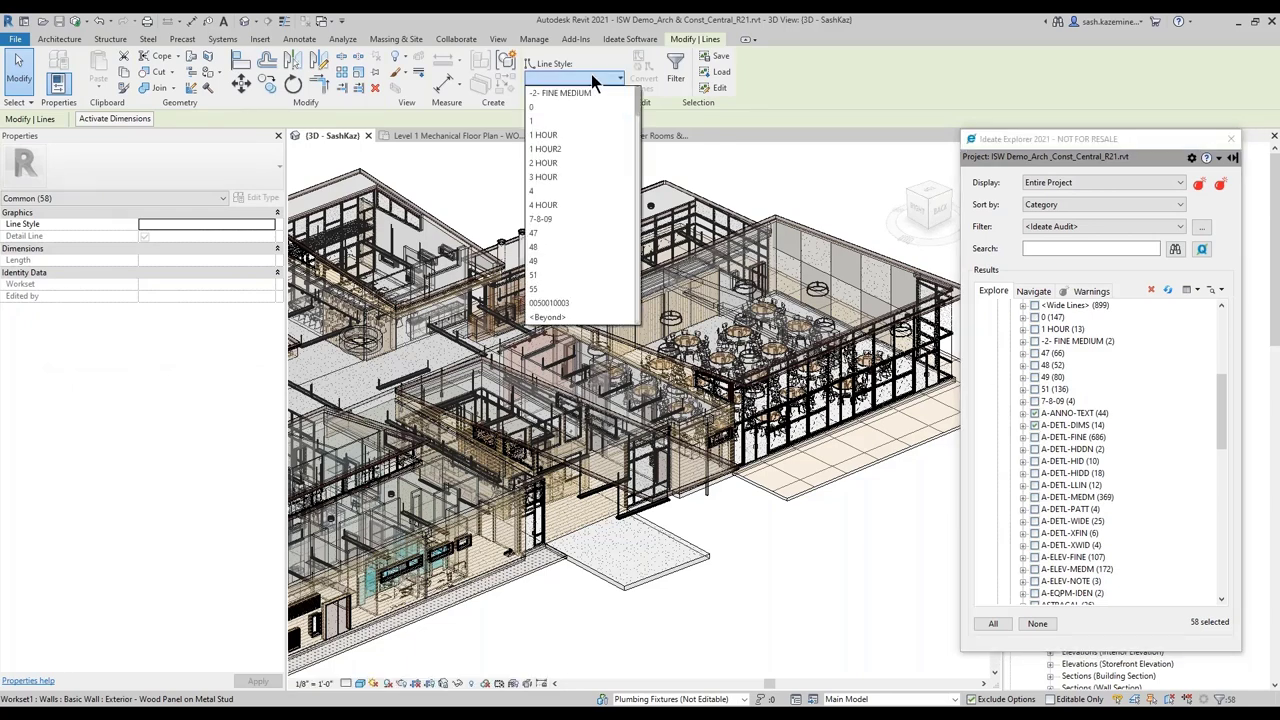
pyautogui.scroll(-4, 574, 166)
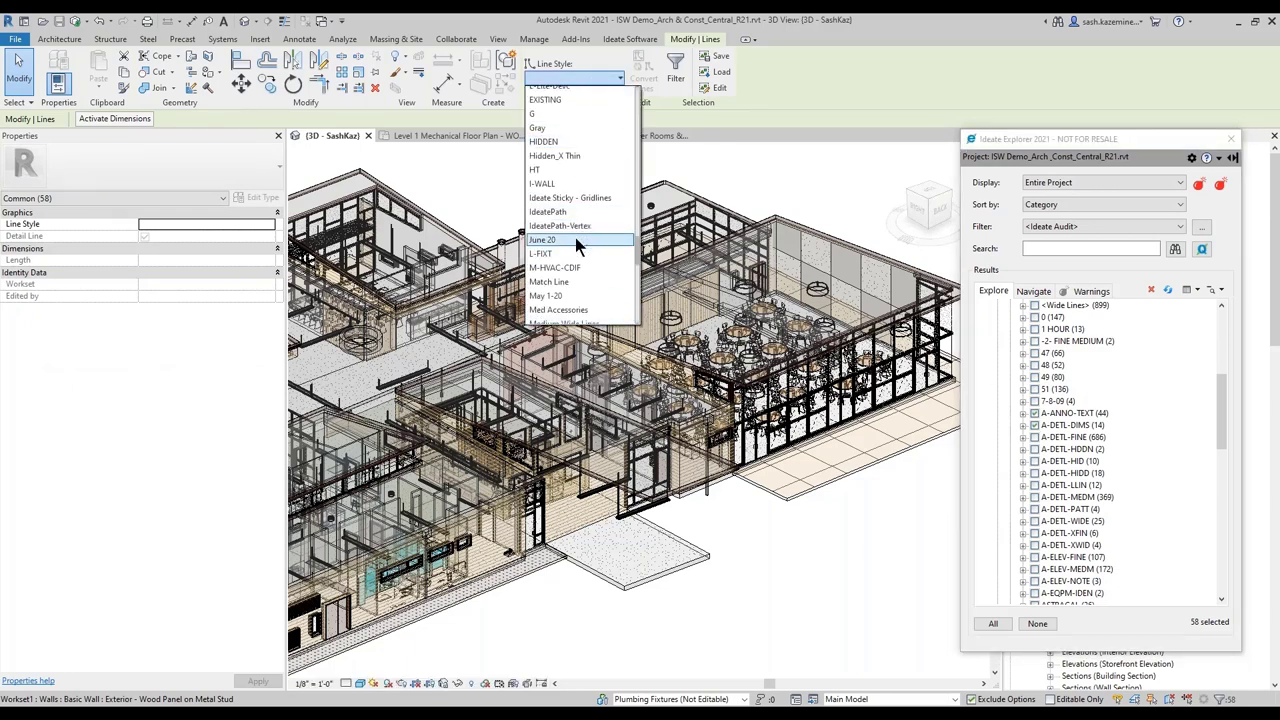
pyautogui.scroll(-3, 575, 237)
pyautogui.scroll(2, 572, 203)
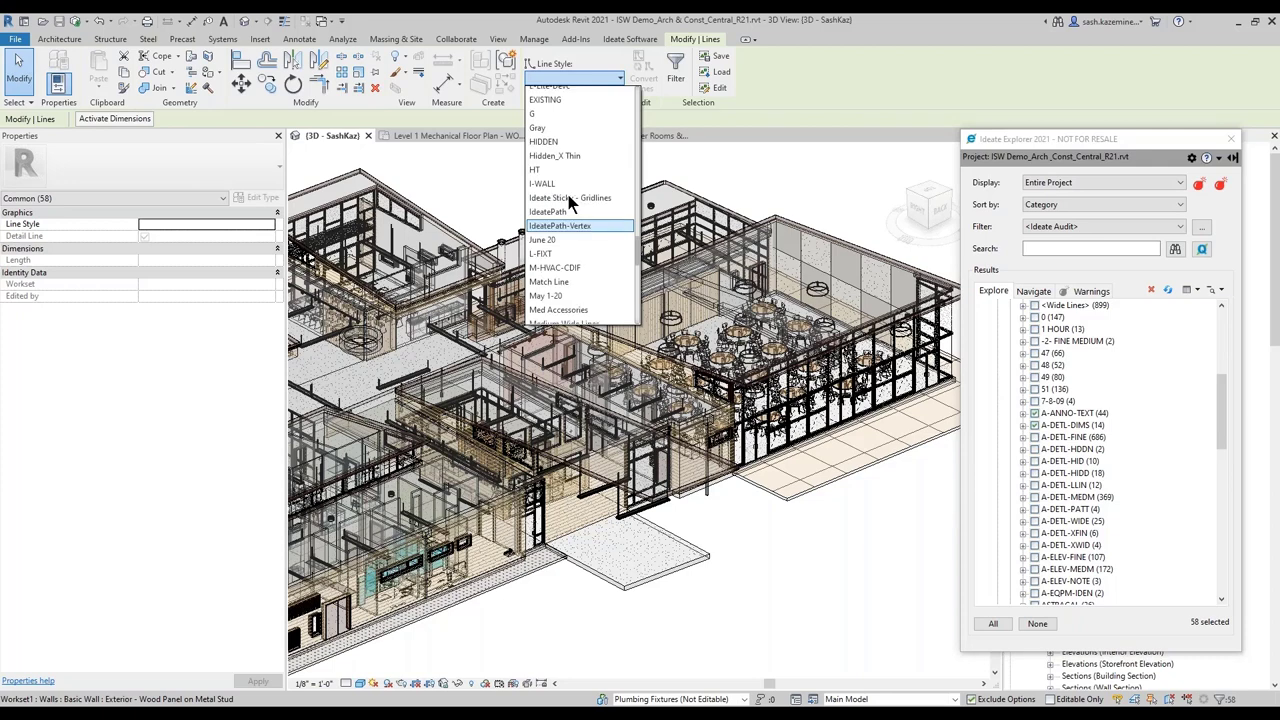
pyautogui.scroll(-2, 570, 220)
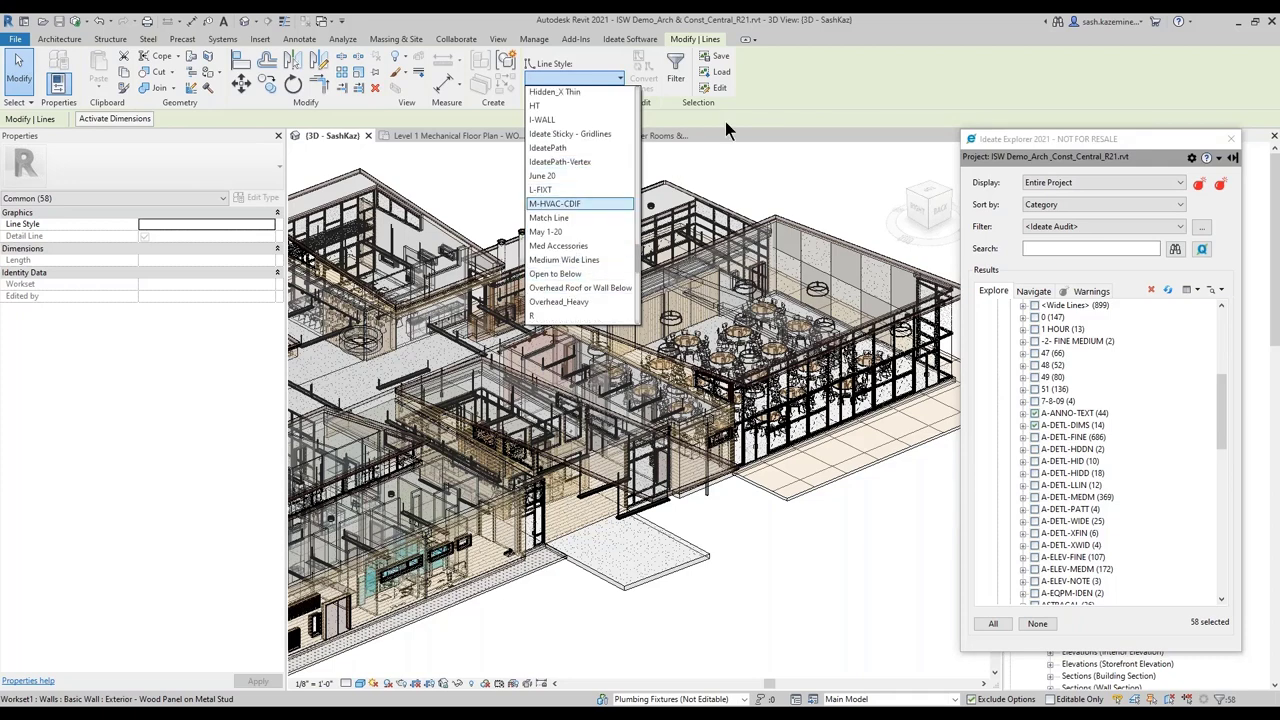
pyautogui.click(1037, 623)
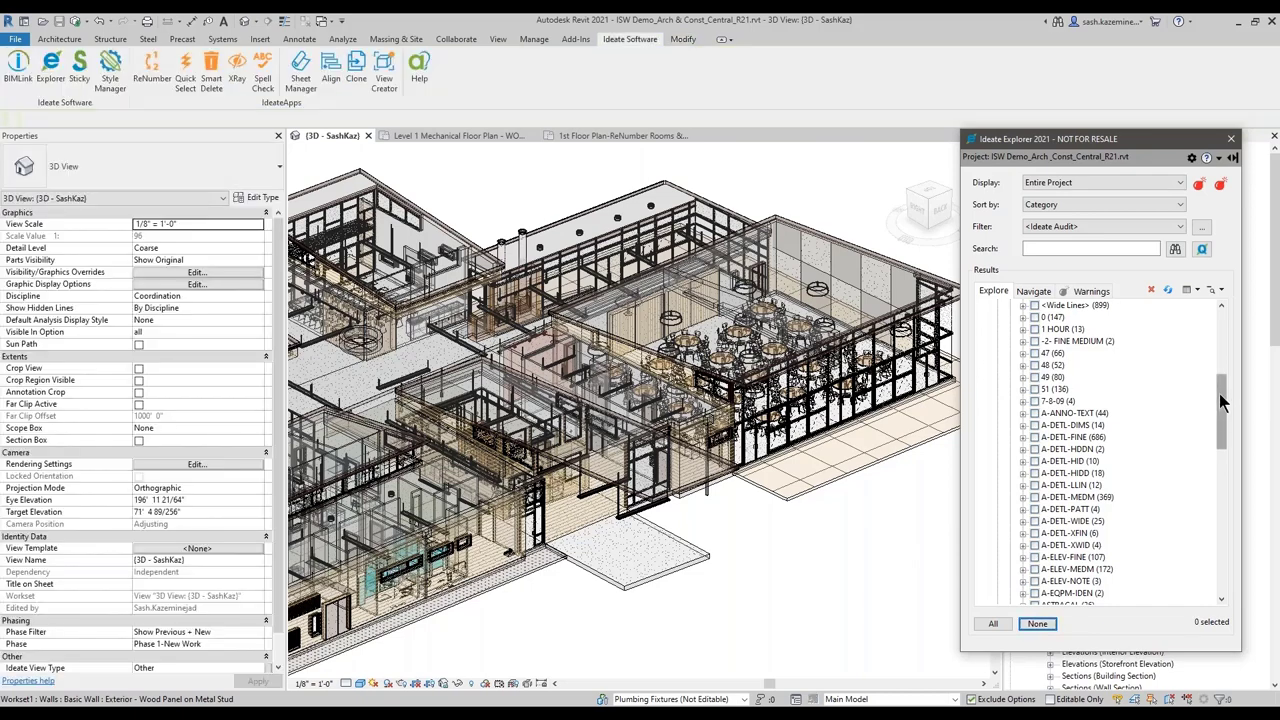
pyautogui.moveTo(1222, 400); pyautogui.dragTo(1222, 325)
pyautogui.click(997, 437)
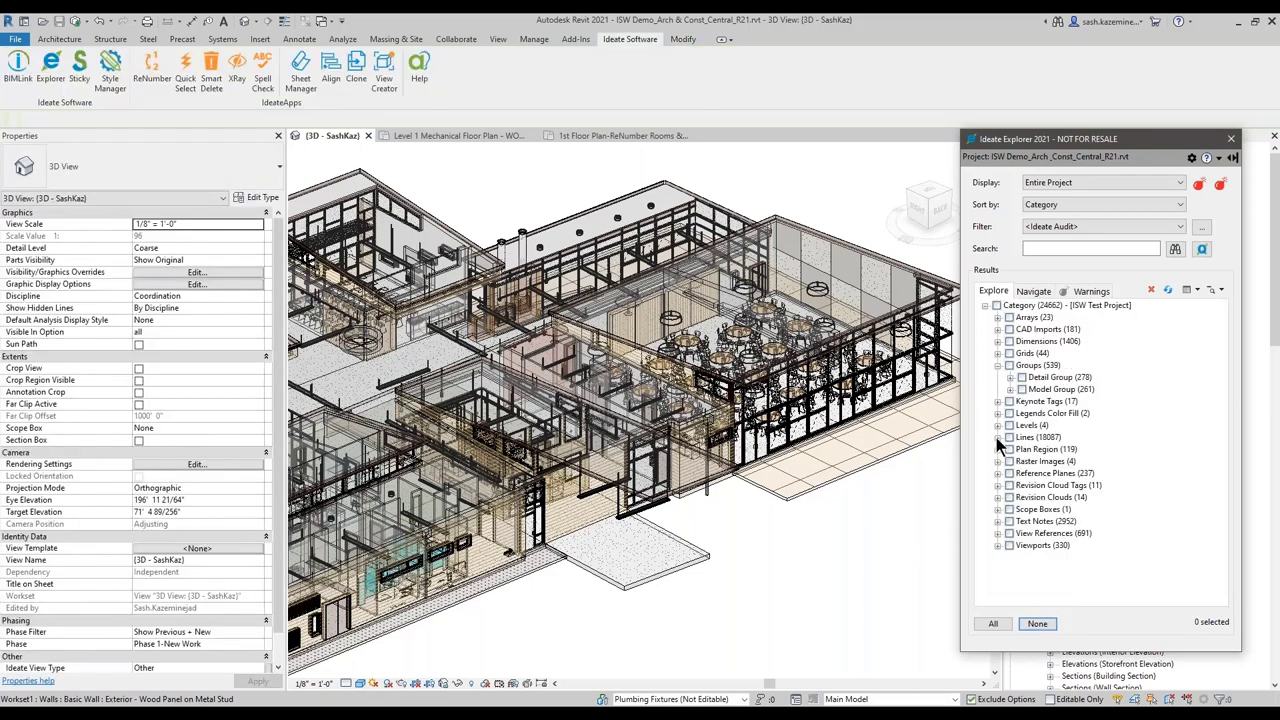
pyautogui.click(997, 365)
# - Expand CAD Imports to Audubond-MAU-3.dwg and jump to its first instance's plan
pyautogui.click(997, 329)
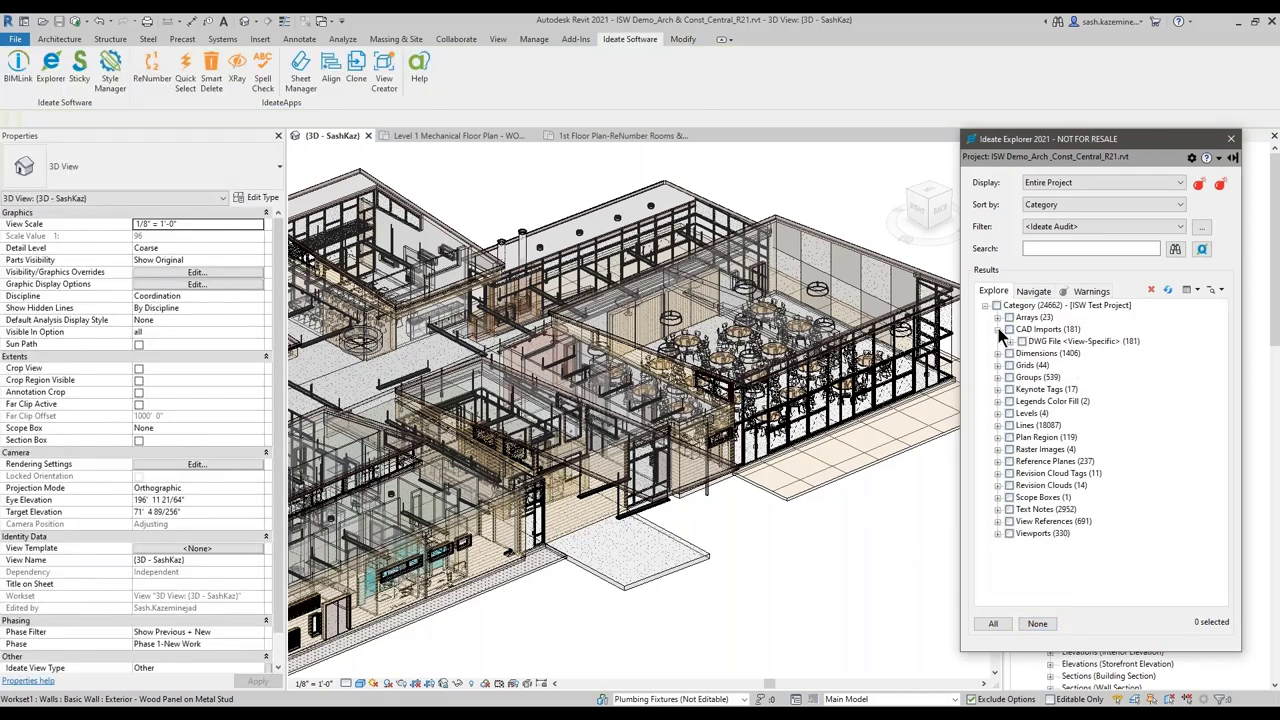
pyautogui.click(1009, 341)
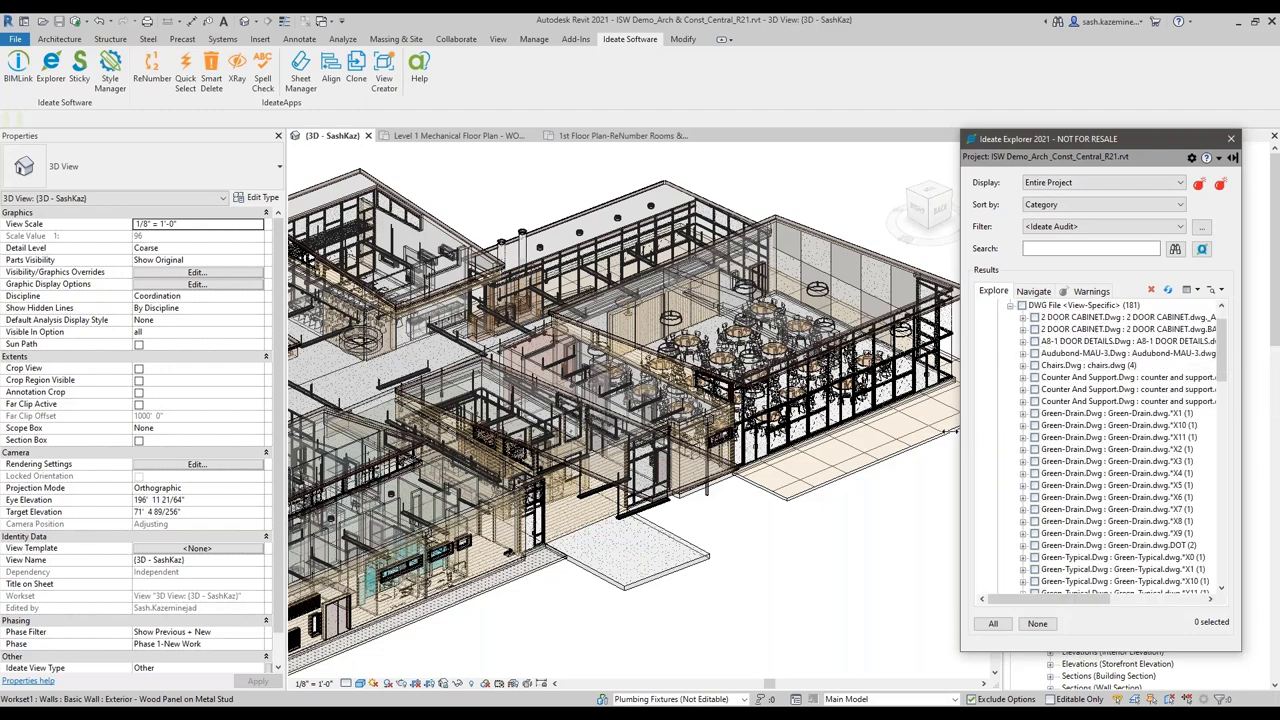
pyautogui.moveTo(948, 432); pyautogui.dragTo(802, 430)
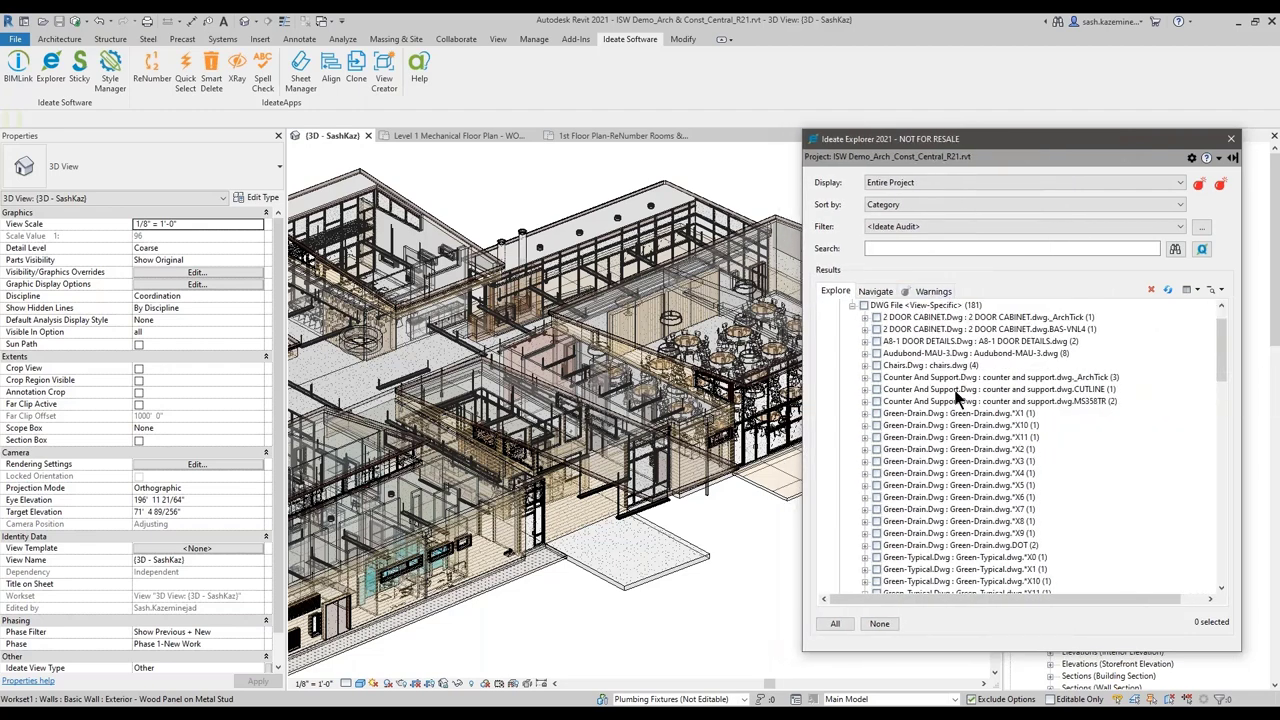
pyautogui.click(865, 353)
pyautogui.click(893, 366)
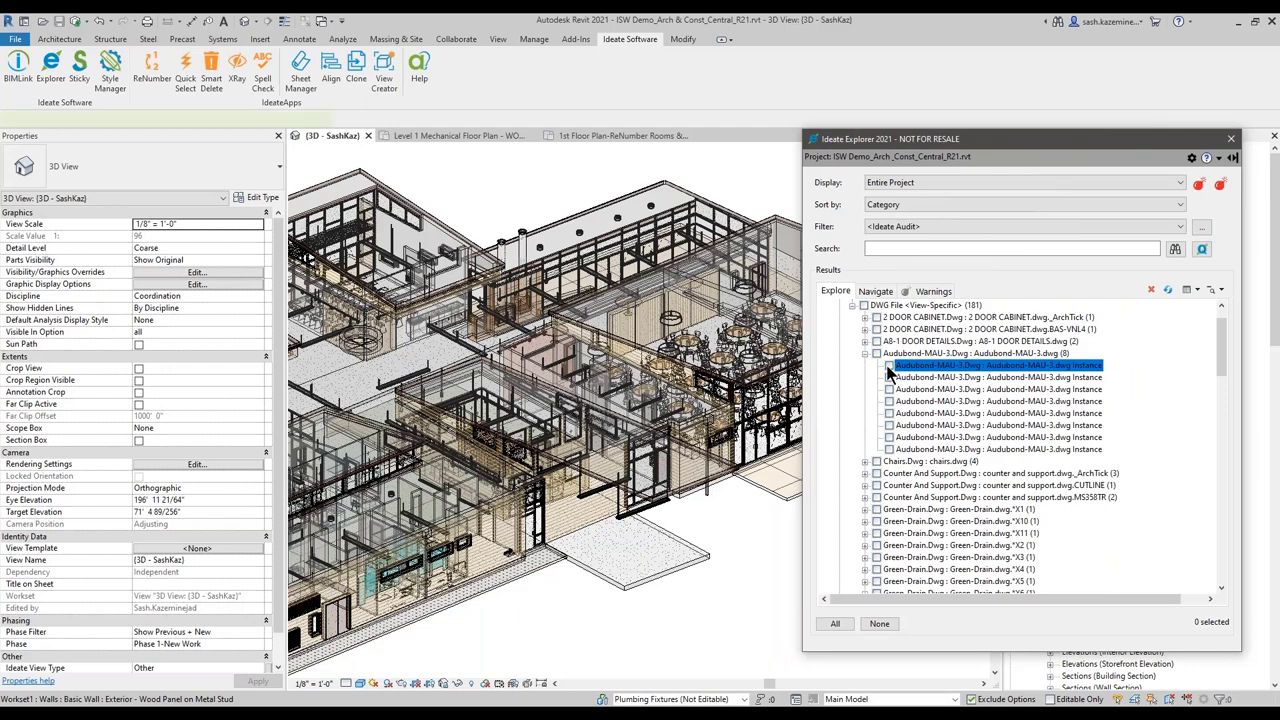
pyautogui.click(889, 366)
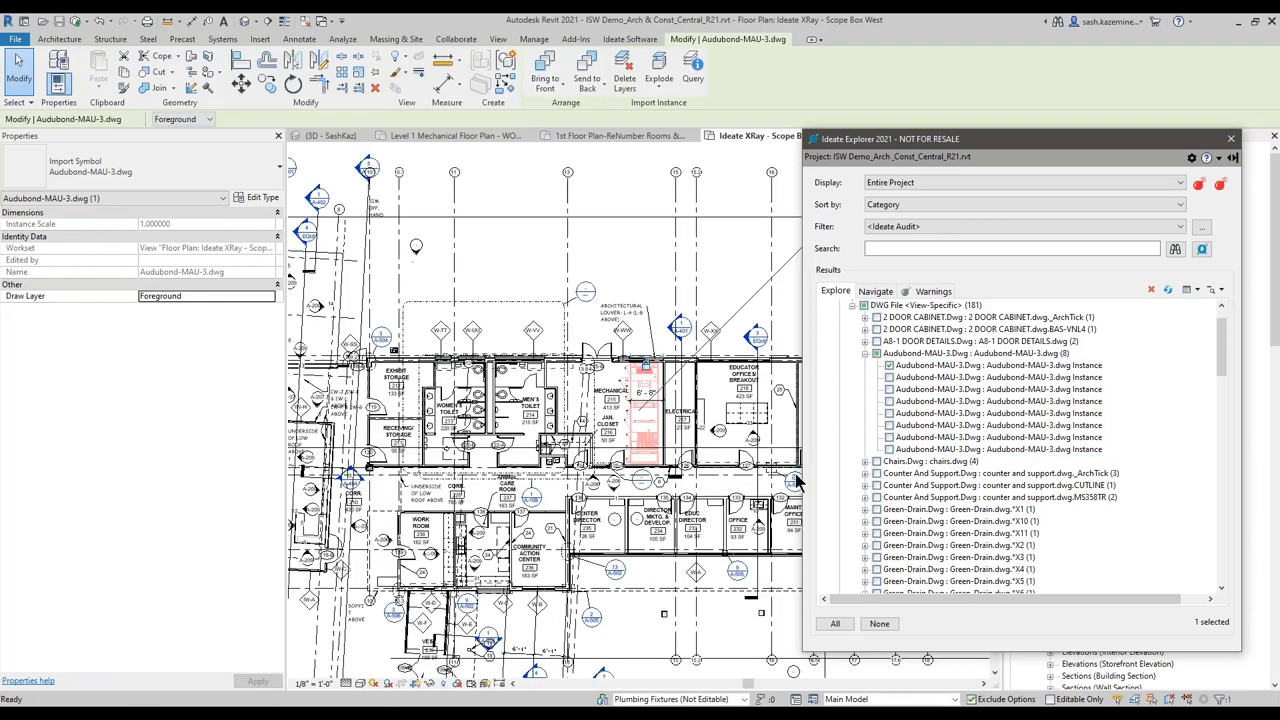
pyautogui.scroll(5, 633, 406)
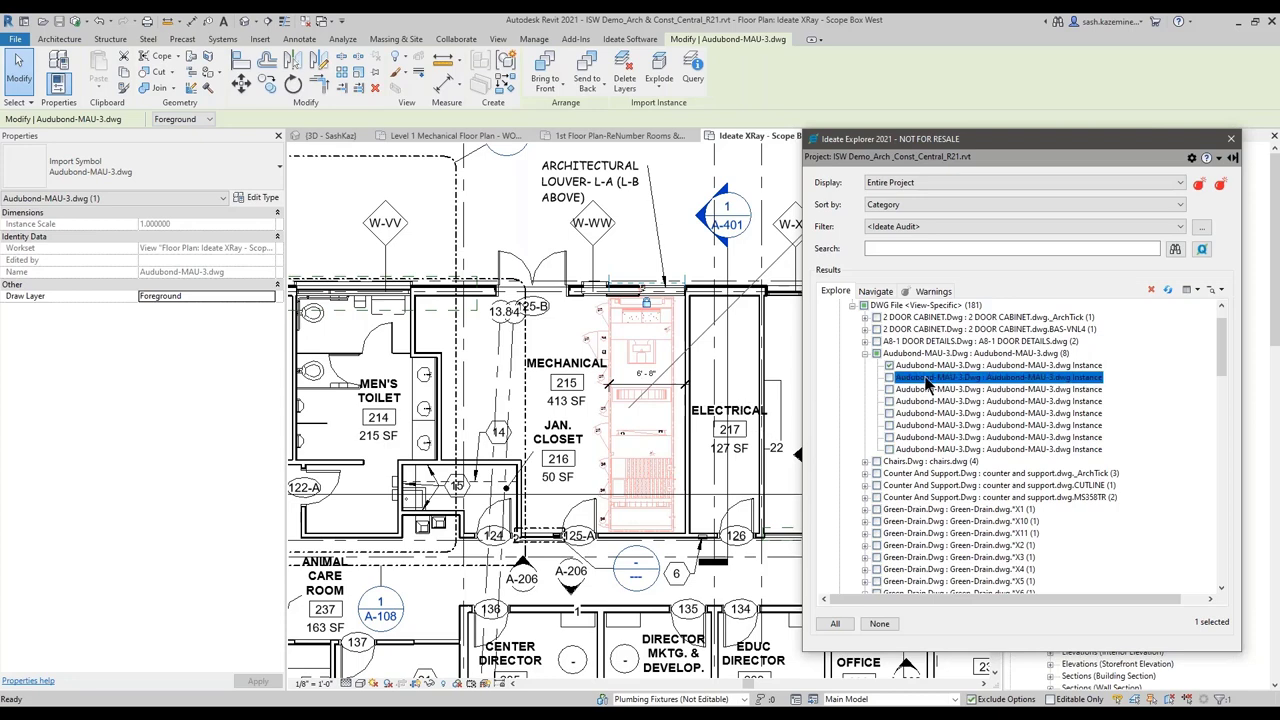
# - Try moving the selected Audubond-MAU-3 import and accept the deletion warning
pyautogui.click(241, 83)
pyautogui.click(592, 420)
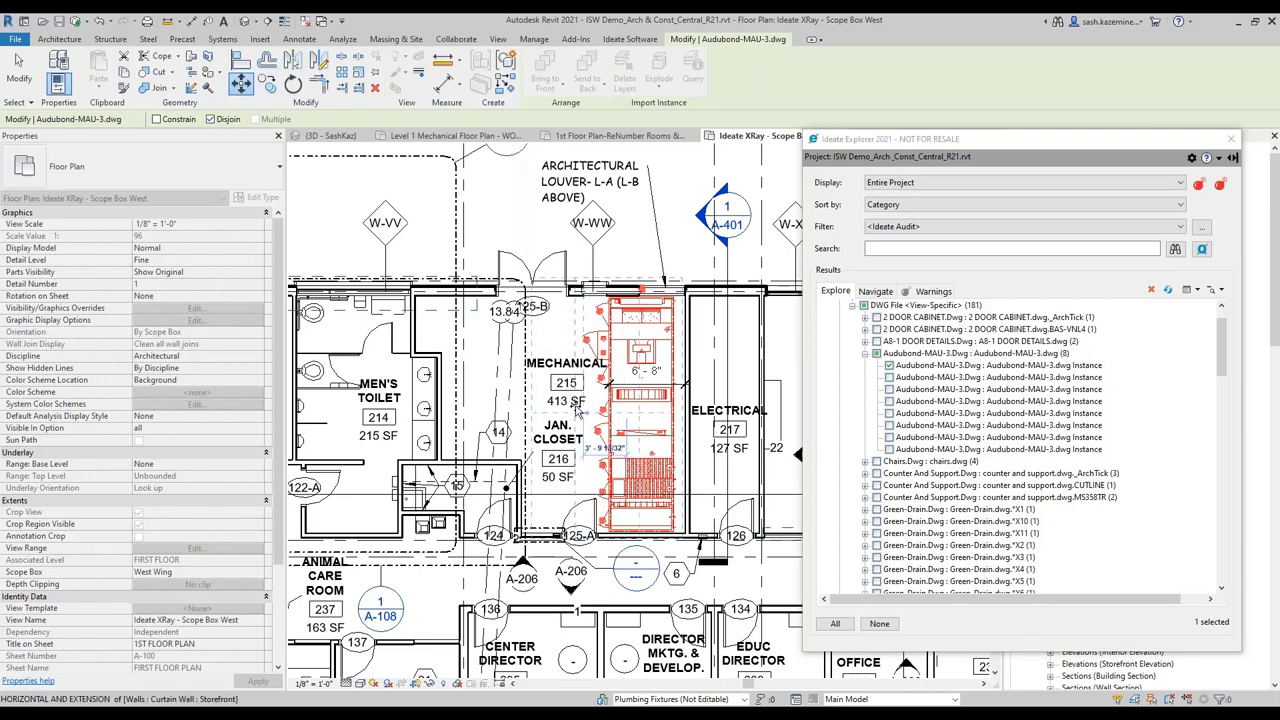
pyautogui.click(737, 437)
pyautogui.click(688, 410)
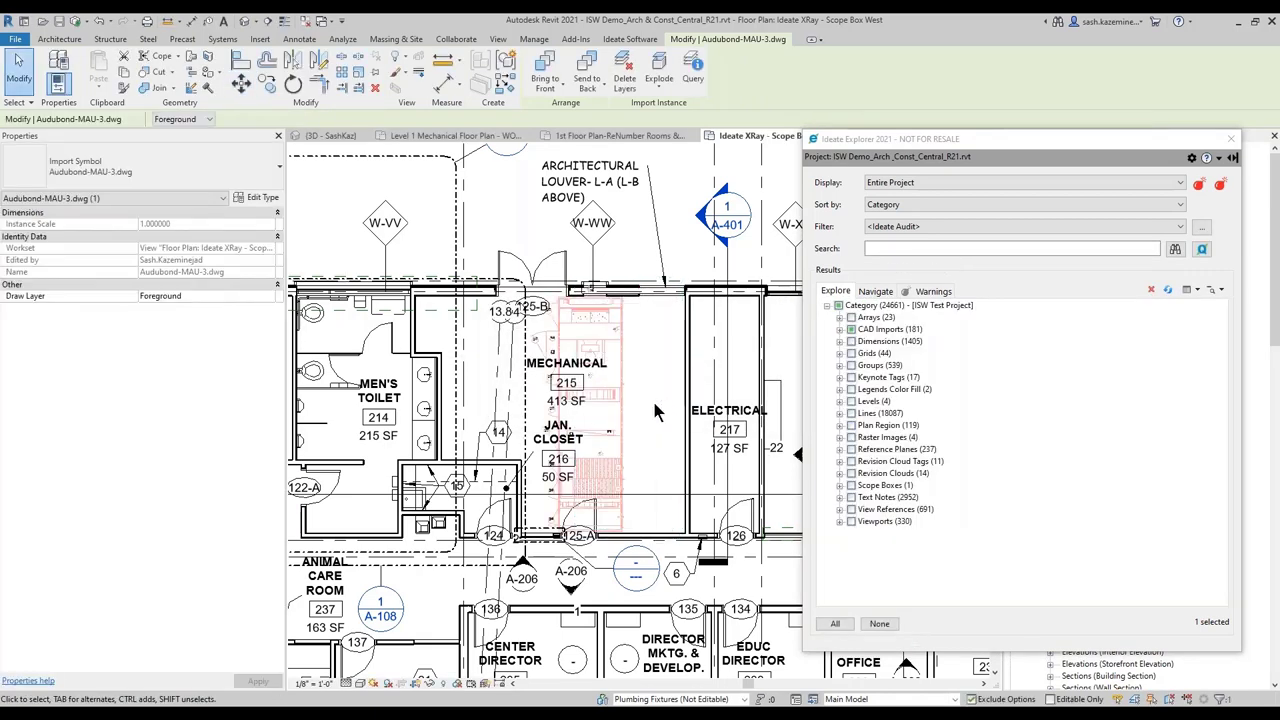
# - Clear the plan selection and list the Audubond-MAU-3.dwg instances under CAD Imports
pyautogui.click(669, 238)
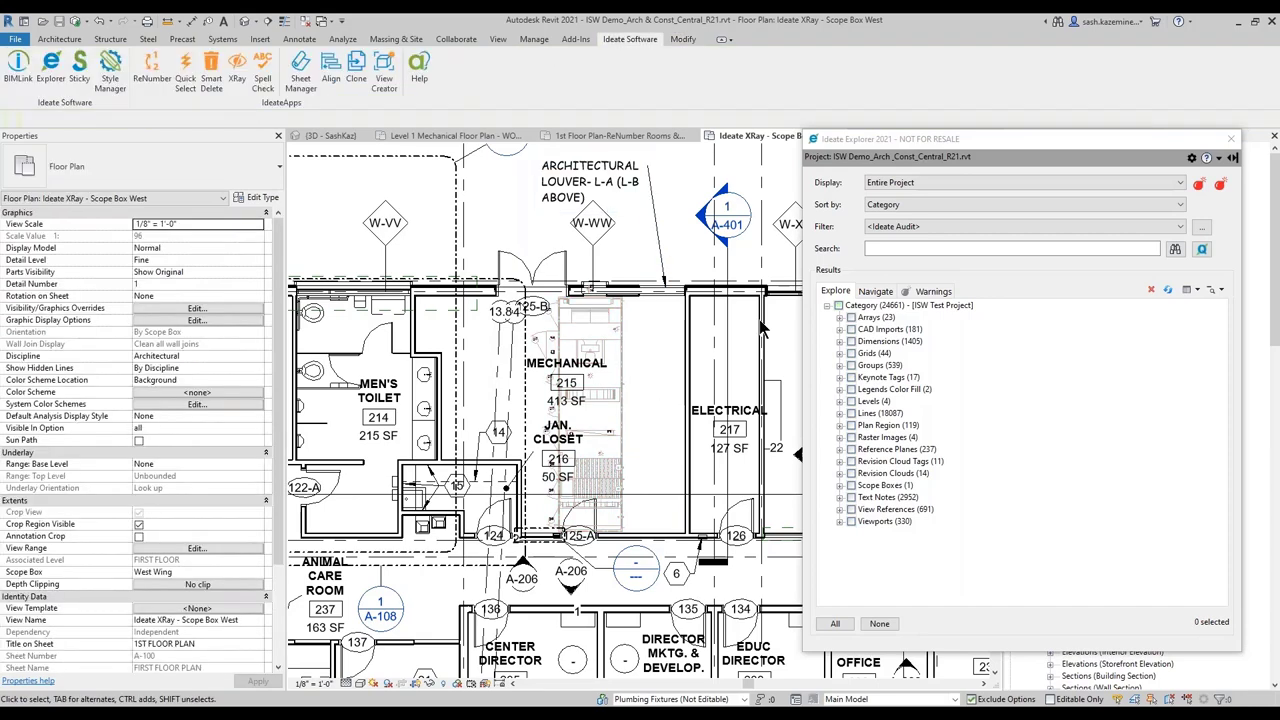
pyautogui.click(840, 329)
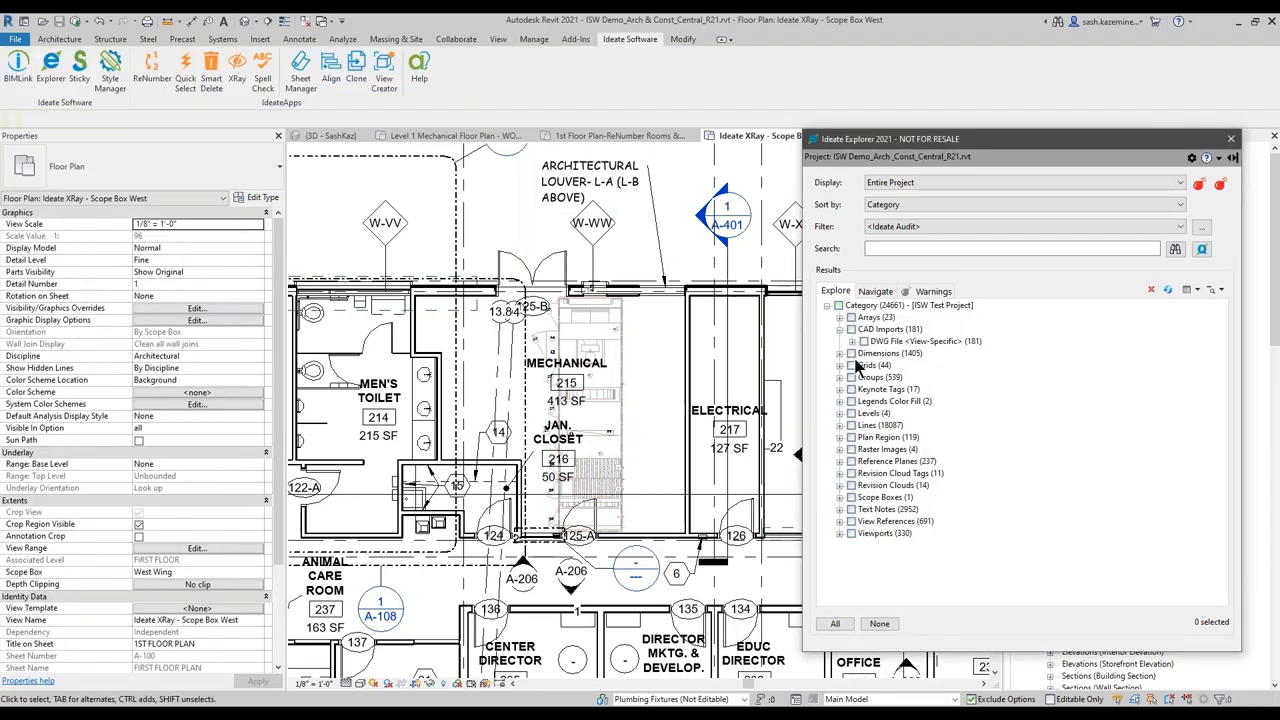
pyautogui.click(852, 341)
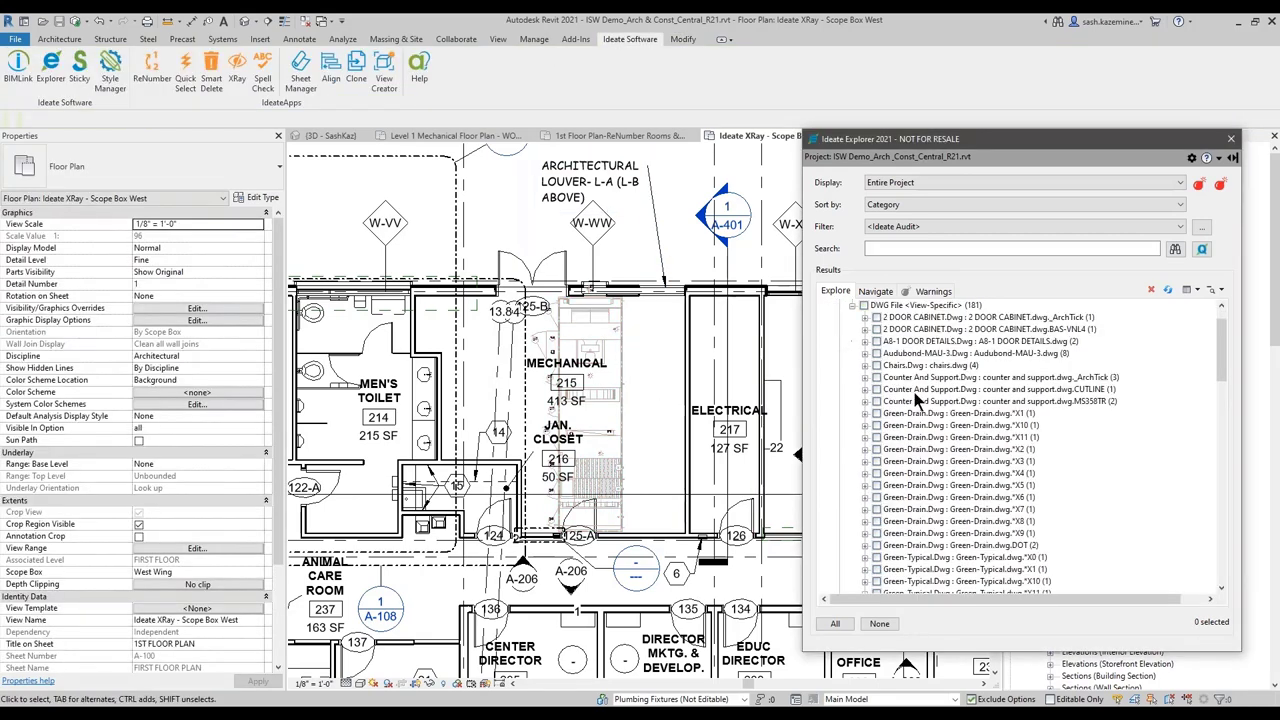
pyautogui.click(866, 342)
pyautogui.click(865, 341)
pyautogui.click(865, 353)
pyautogui.click(896, 380)
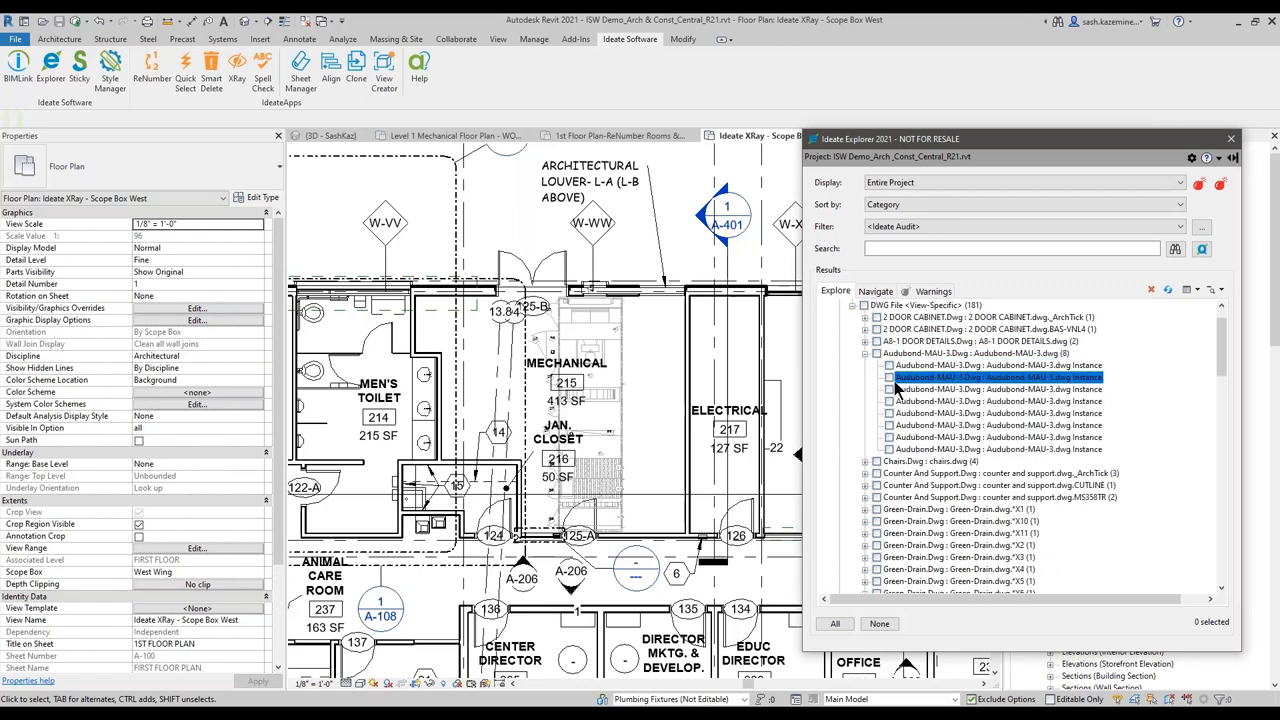
pyautogui.click(890, 378)
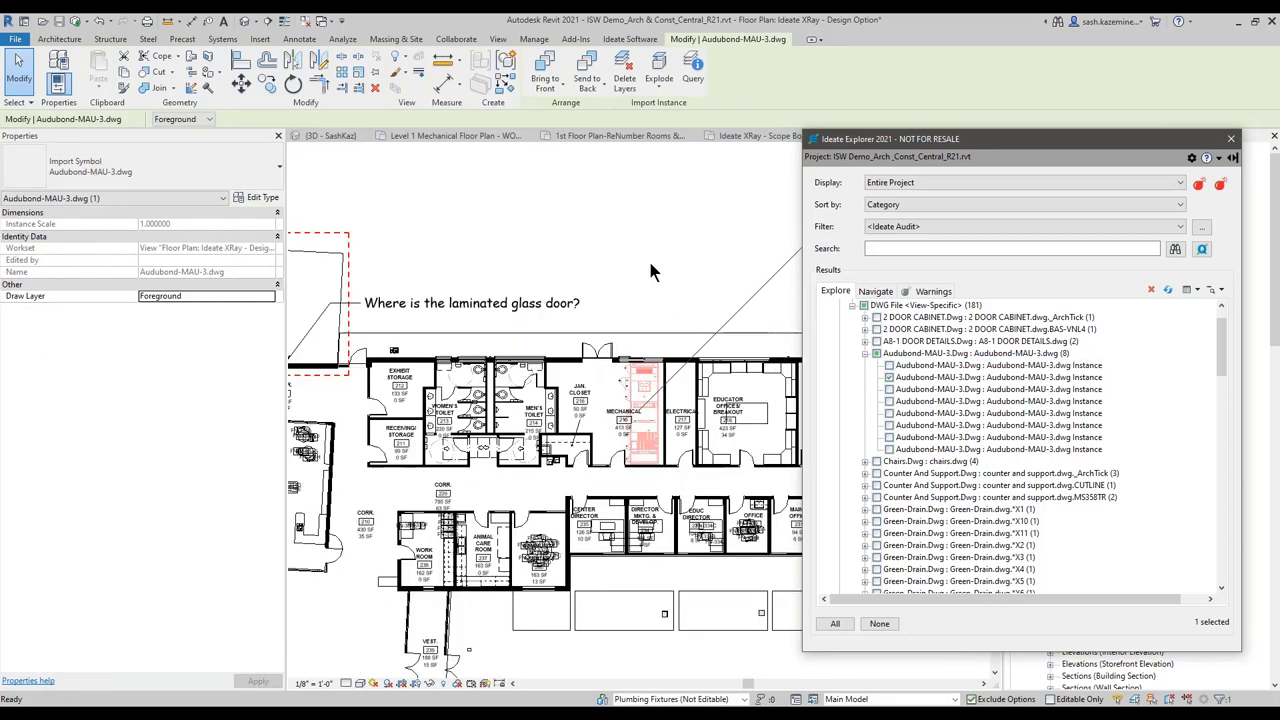
# - Check all eight Audubond-MAU-3 instances and delete them, confirming the deletion
pyautogui.click(891, 390)
pyautogui.click(876, 353)
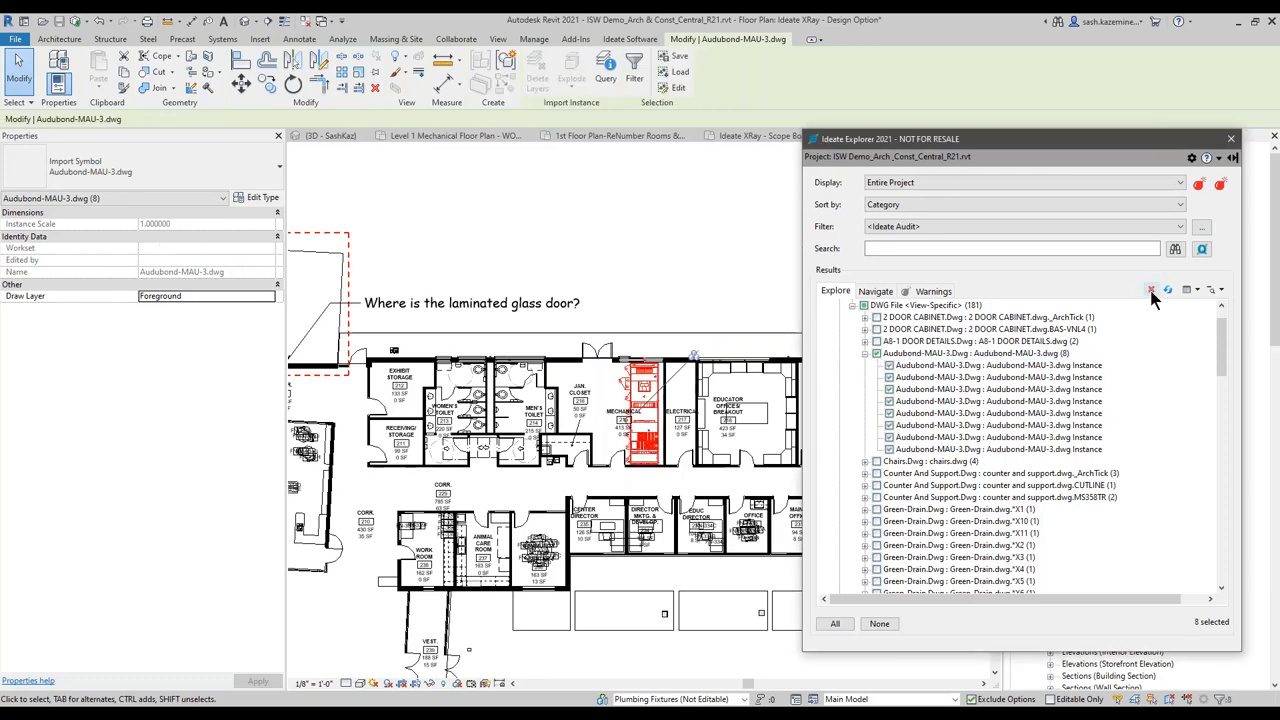
pyautogui.click(1151, 289)
pyautogui.click(846, 352)
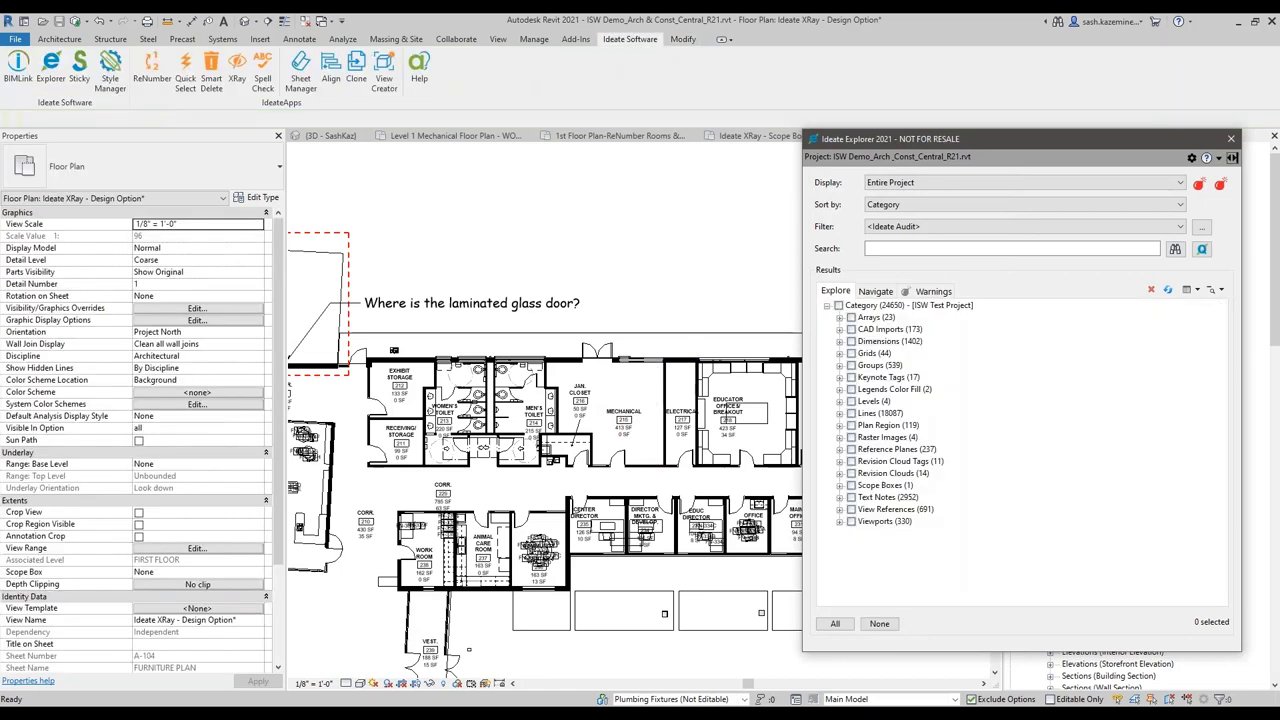
# - Open Drafting View P4 from the first Group 1 detail group instance, then clear the selection
pyautogui.click(880, 625)
pyautogui.click(840, 365)
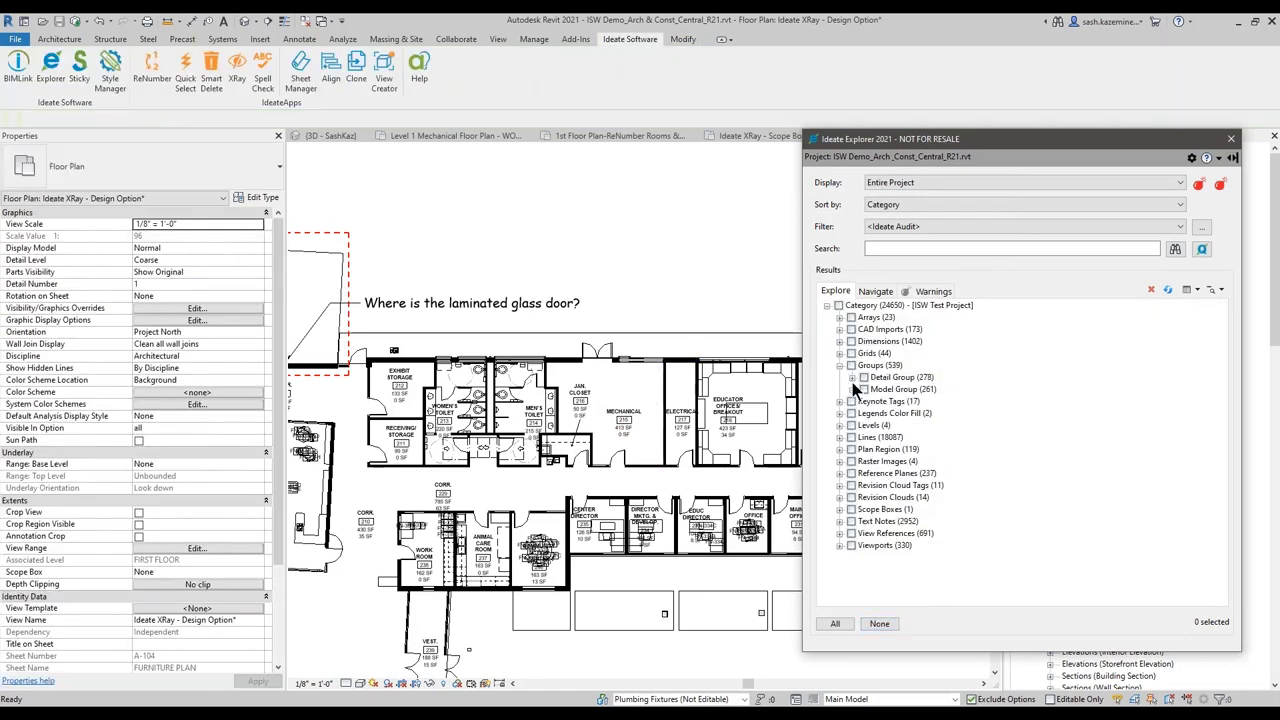
pyautogui.click(852, 378)
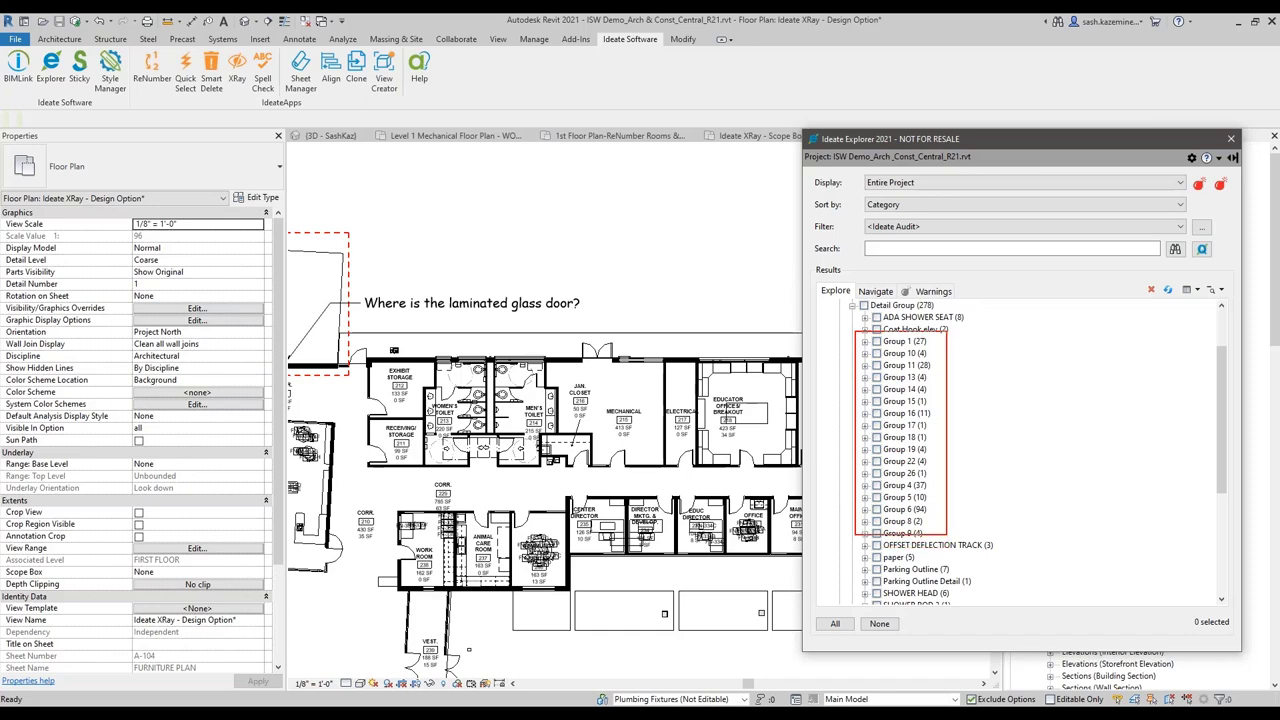
pyautogui.click(865, 341)
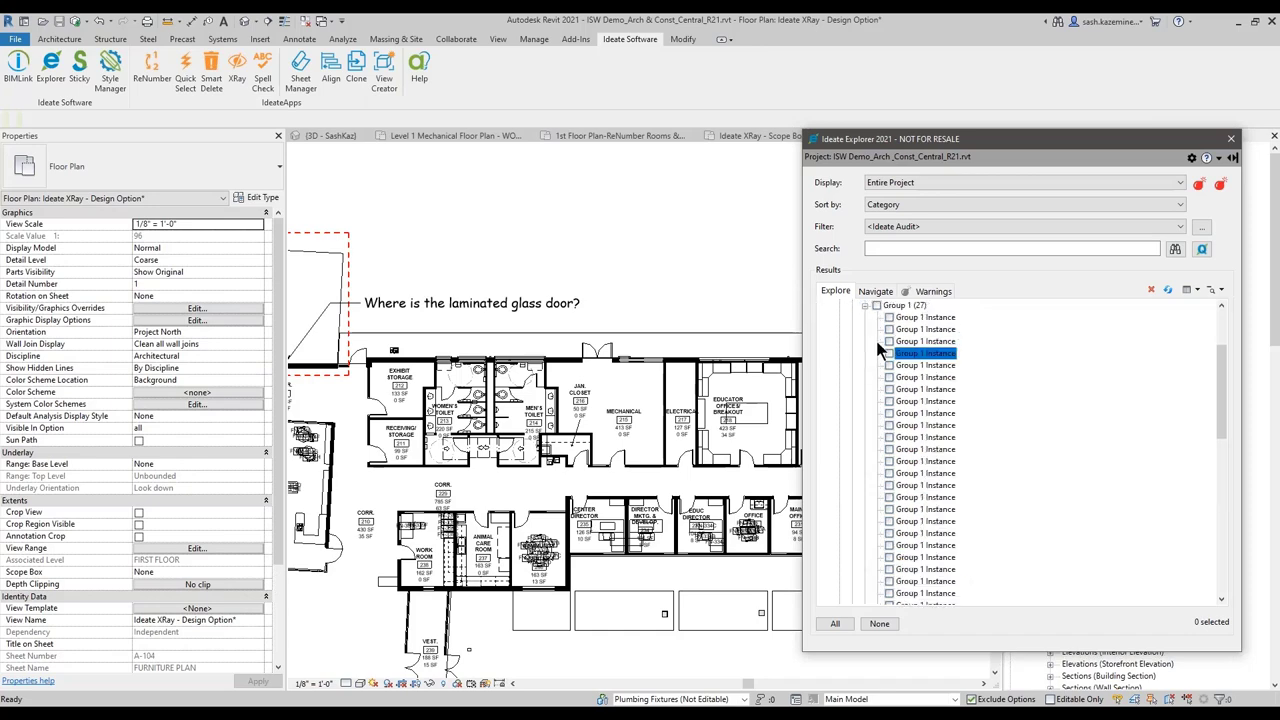
pyautogui.click(916, 318)
pyautogui.doubleClick(916, 323)
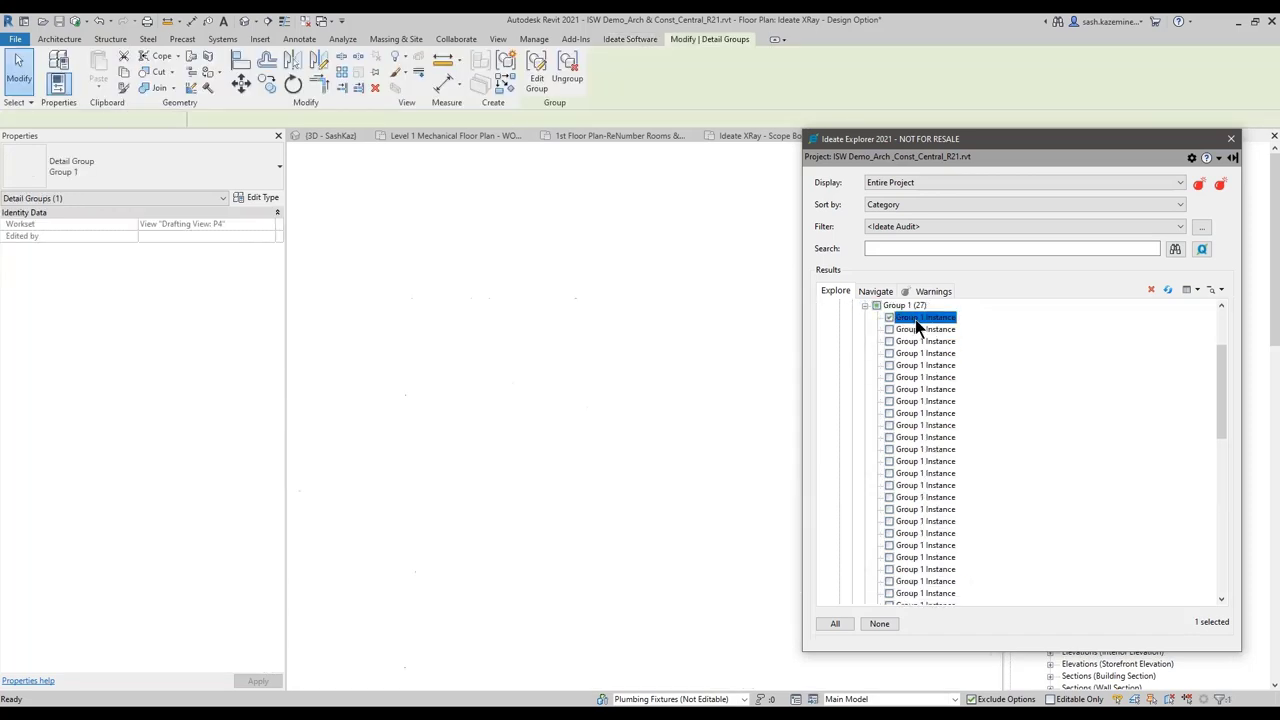
pyautogui.scroll(2, 668, 442)
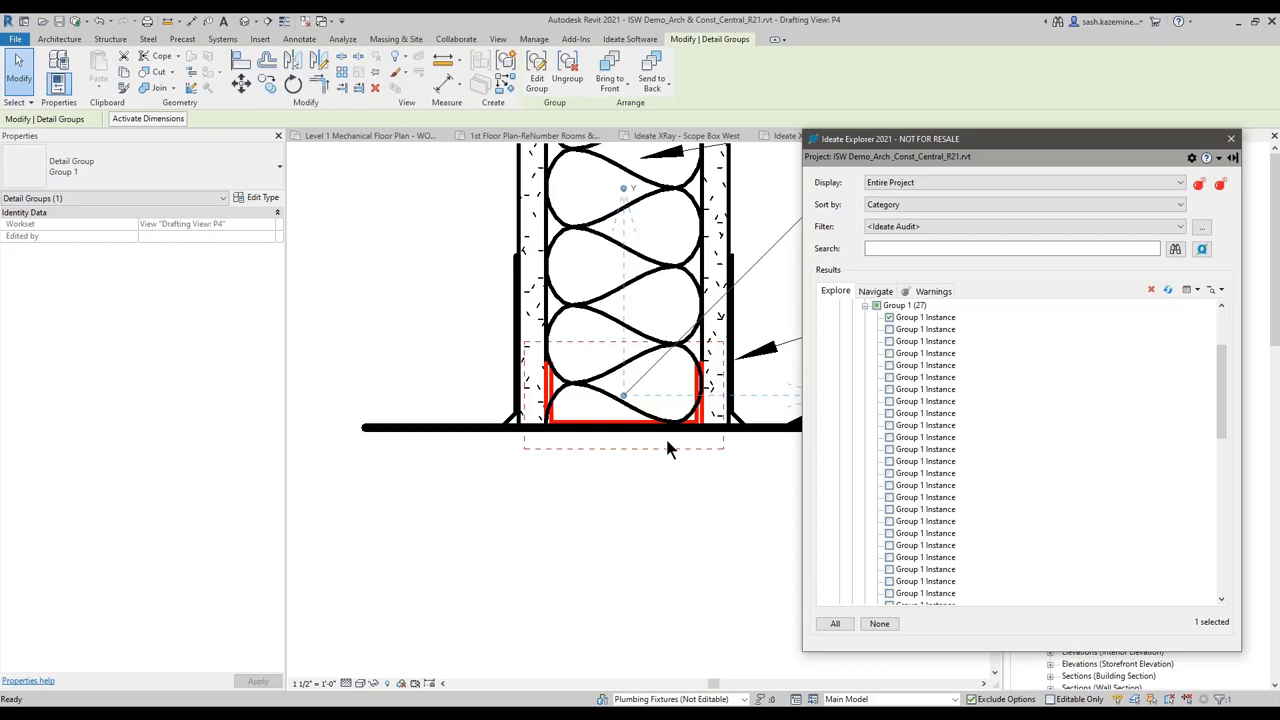
pyautogui.click(879, 623)
pyautogui.scroll(-5, 729, 410)
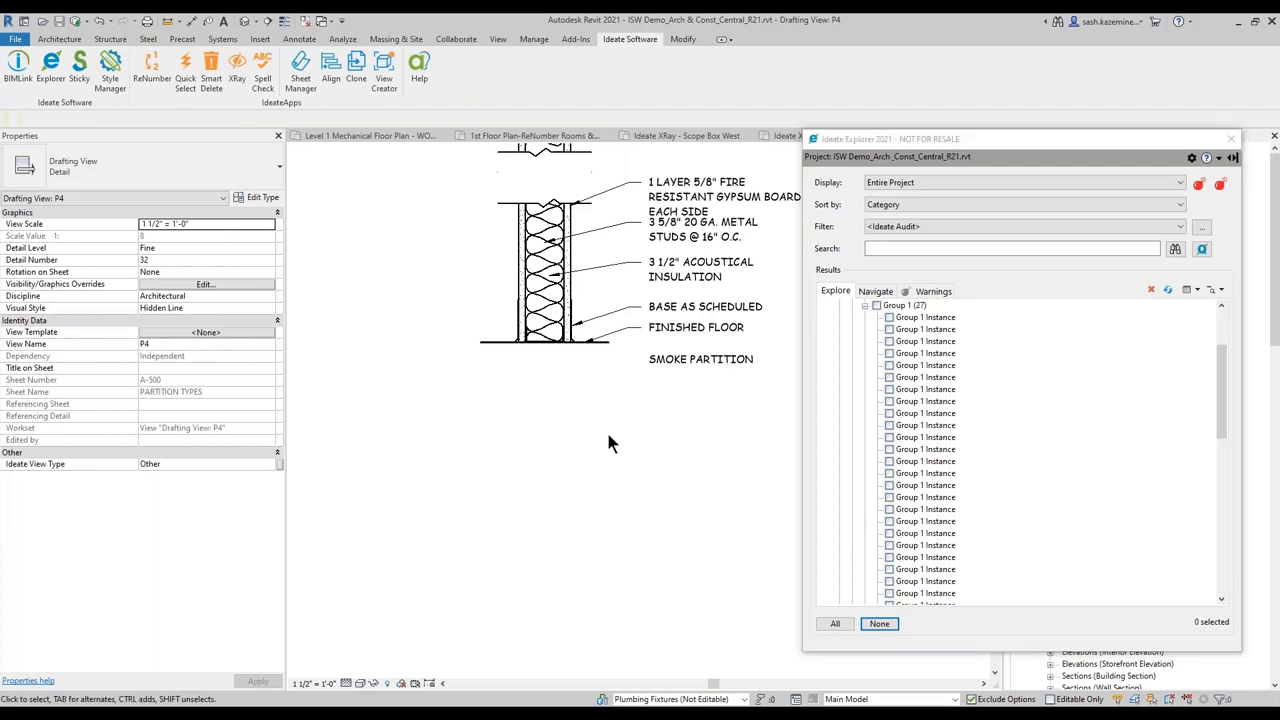
# - Open the 3D view from Views > Not On Sheet and list the 246 project warnings
pyautogui.click(869, 290)
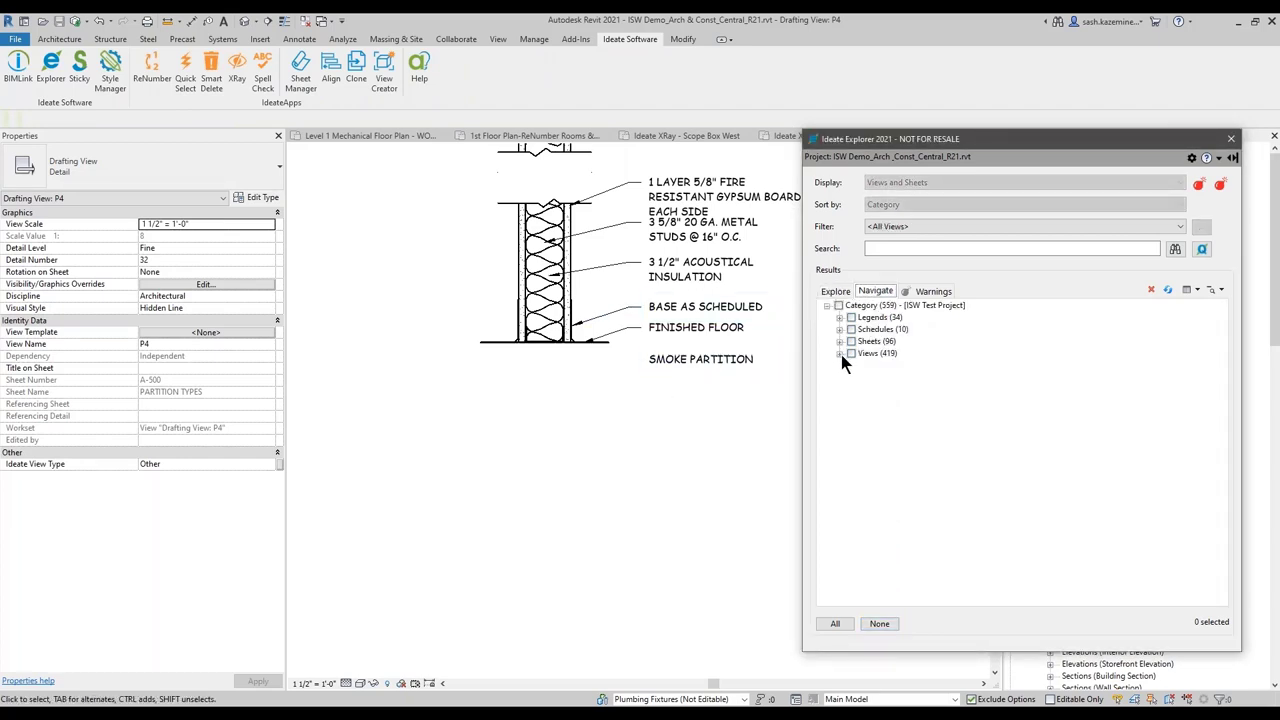
pyautogui.click(839, 353)
pyautogui.click(852, 365)
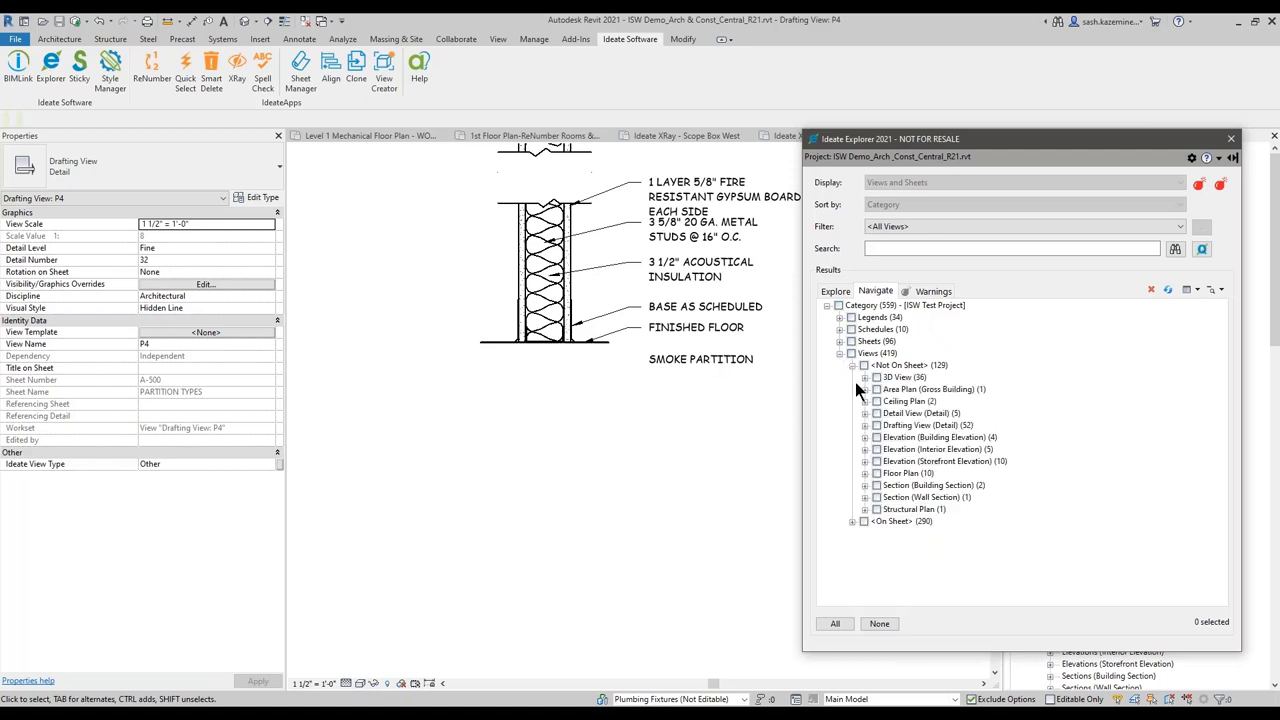
pyautogui.click(864, 377)
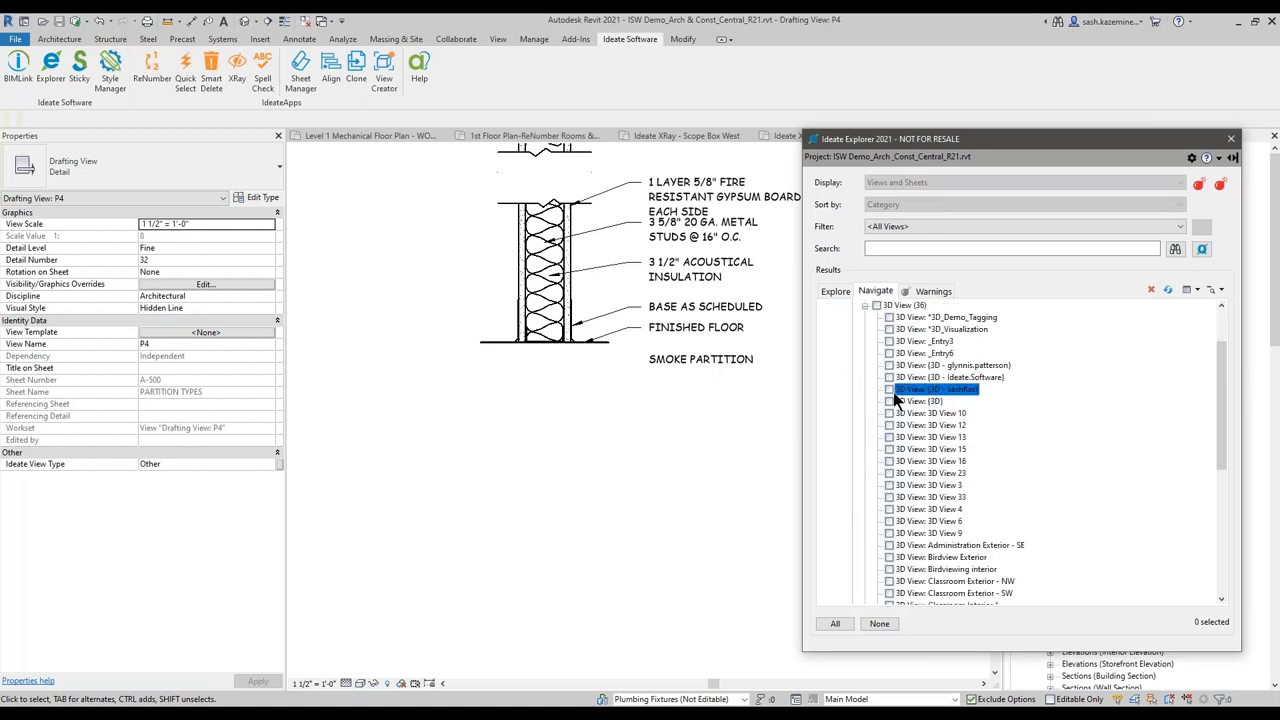
pyautogui.doubleClick(895, 392)
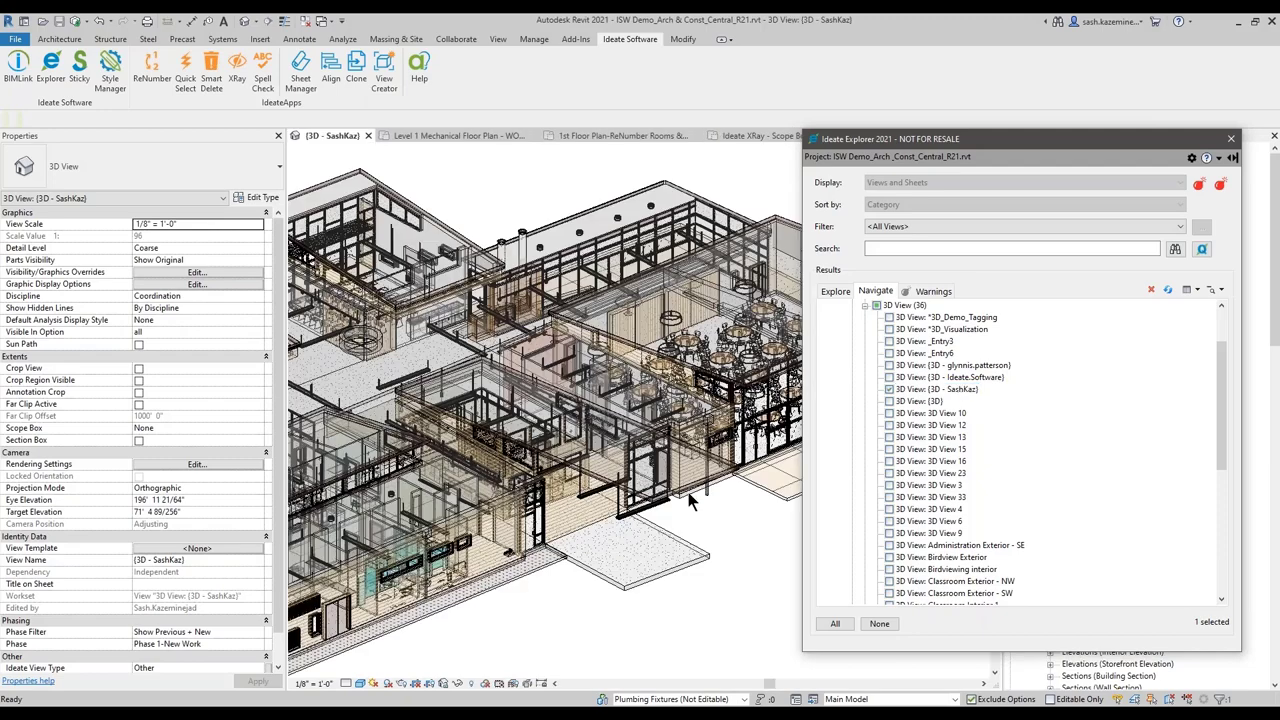
pyautogui.click(833, 291)
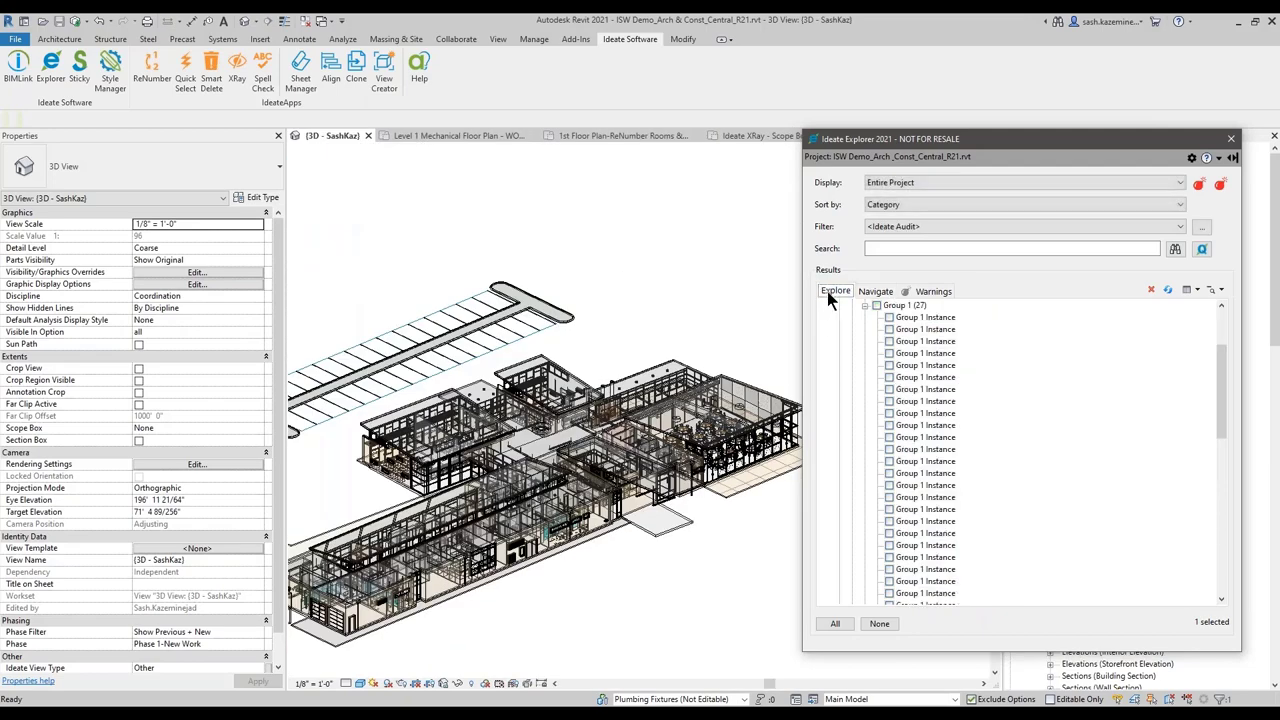
pyautogui.click(921, 290)
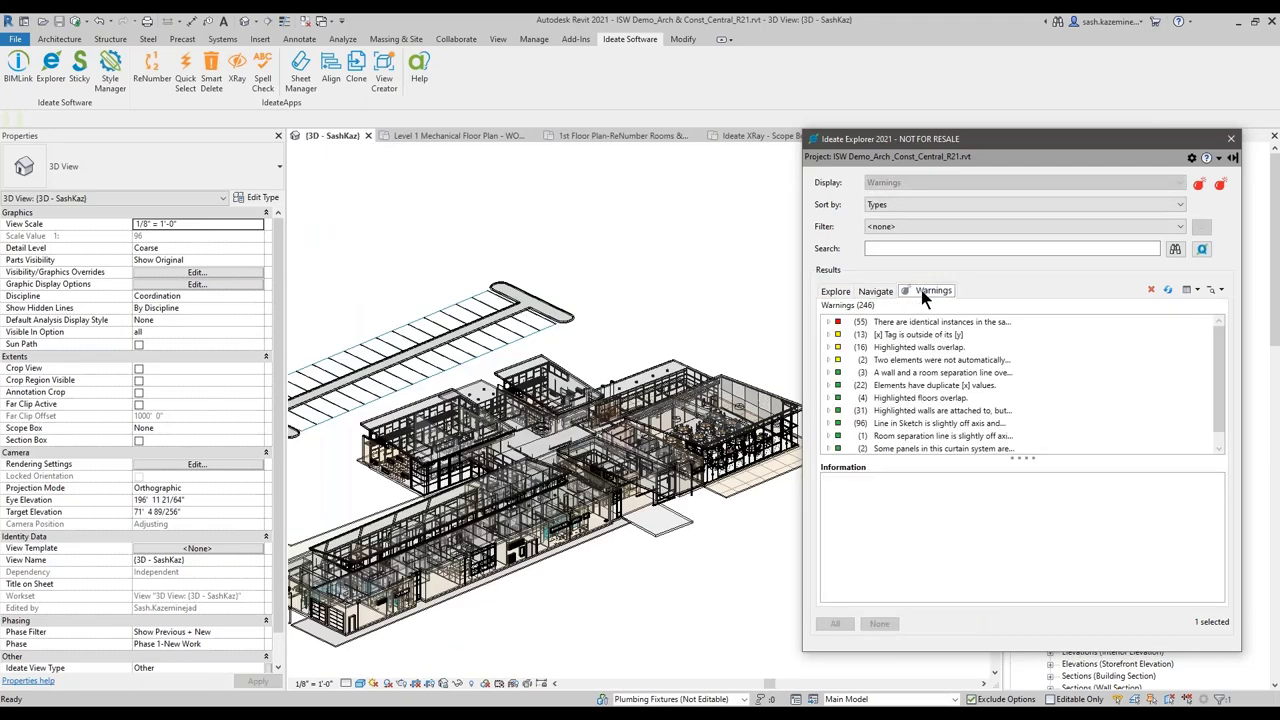
# - Move the Explorer window up, resize its bottom and left edges, and enlarge the warnings list
pyautogui.moveTo(1048, 136); pyautogui.dragTo(1060, 66)
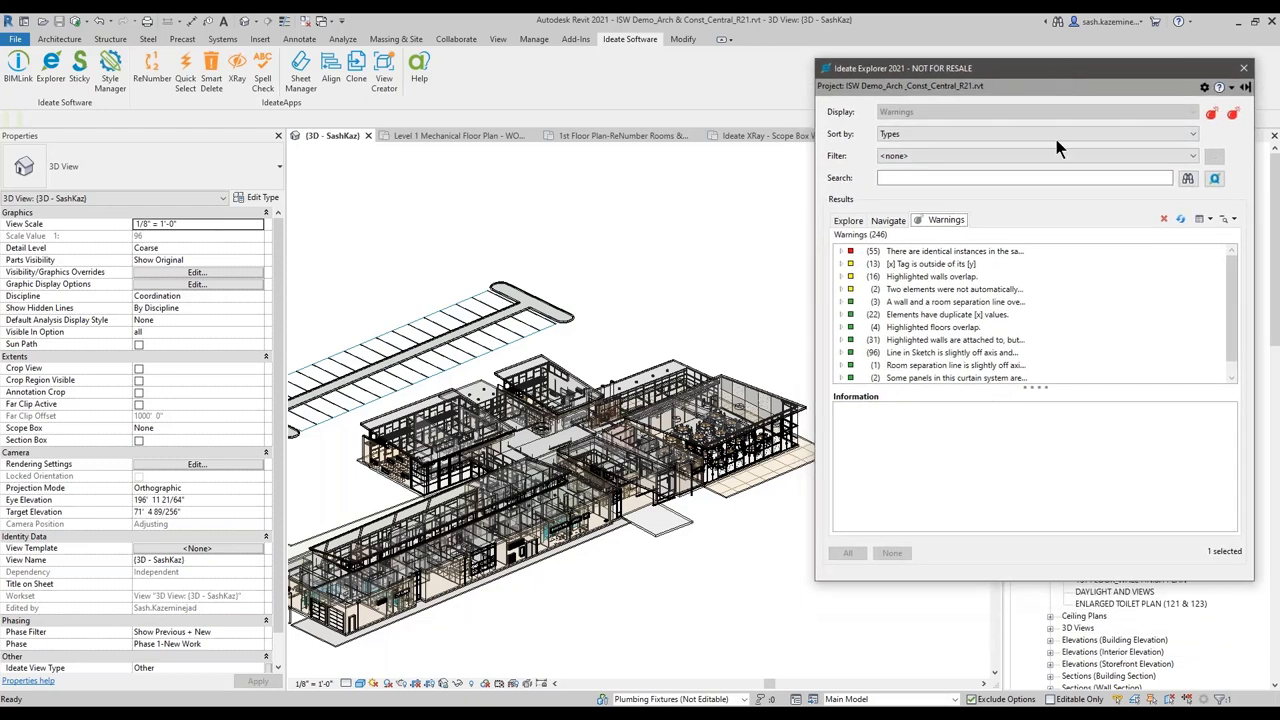
pyautogui.moveTo(840, 581); pyautogui.dragTo(840, 626)
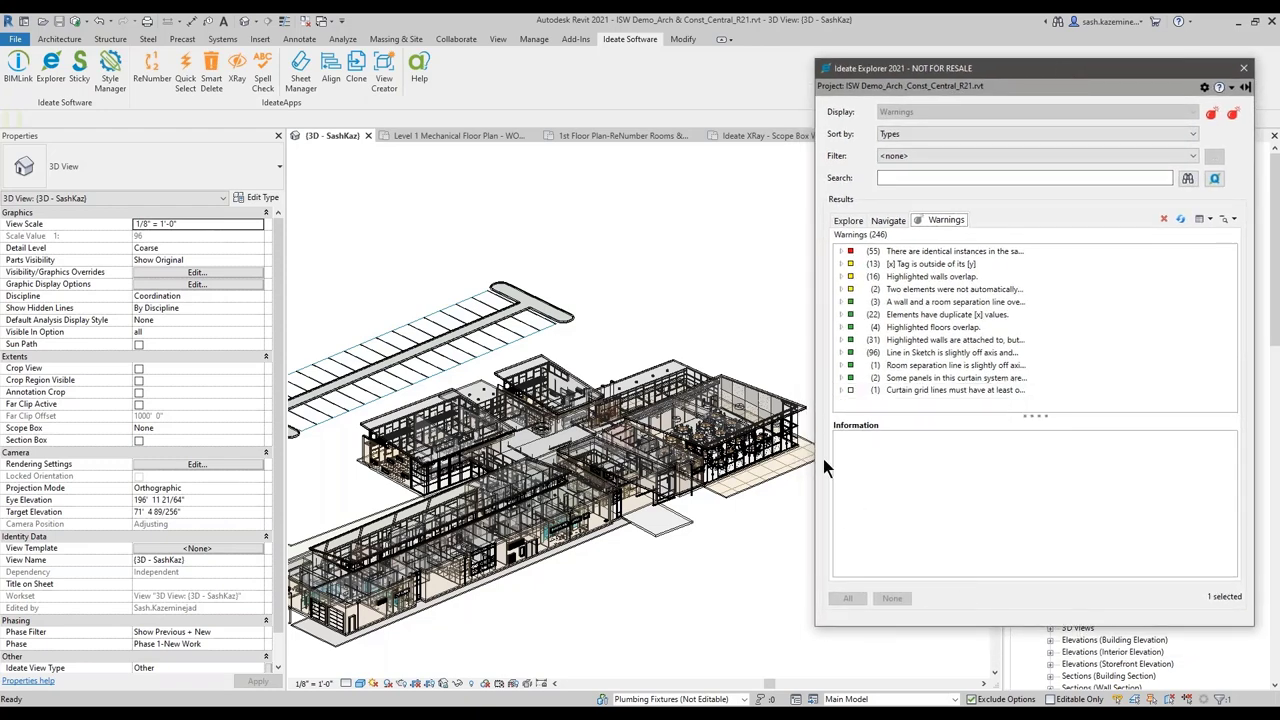
pyautogui.moveTo(817, 443); pyautogui.dragTo(850, 443)
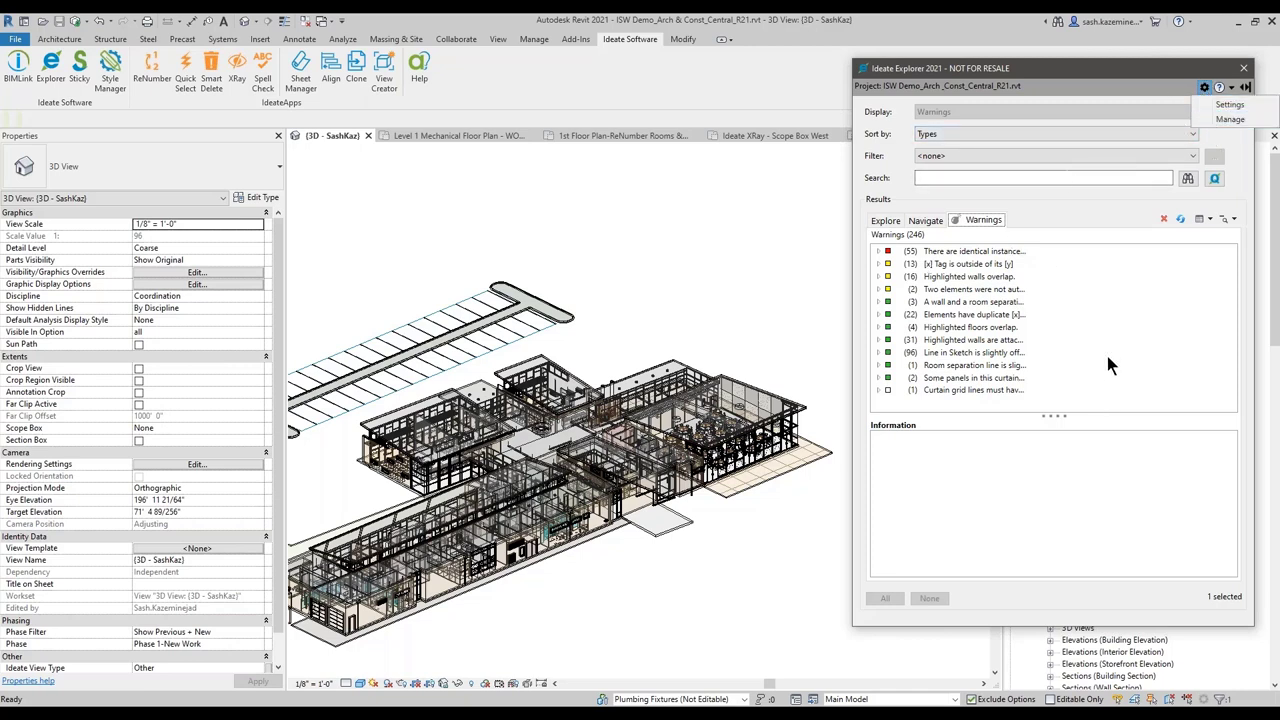
pyautogui.moveTo(1081, 414); pyautogui.dragTo(1058, 430)
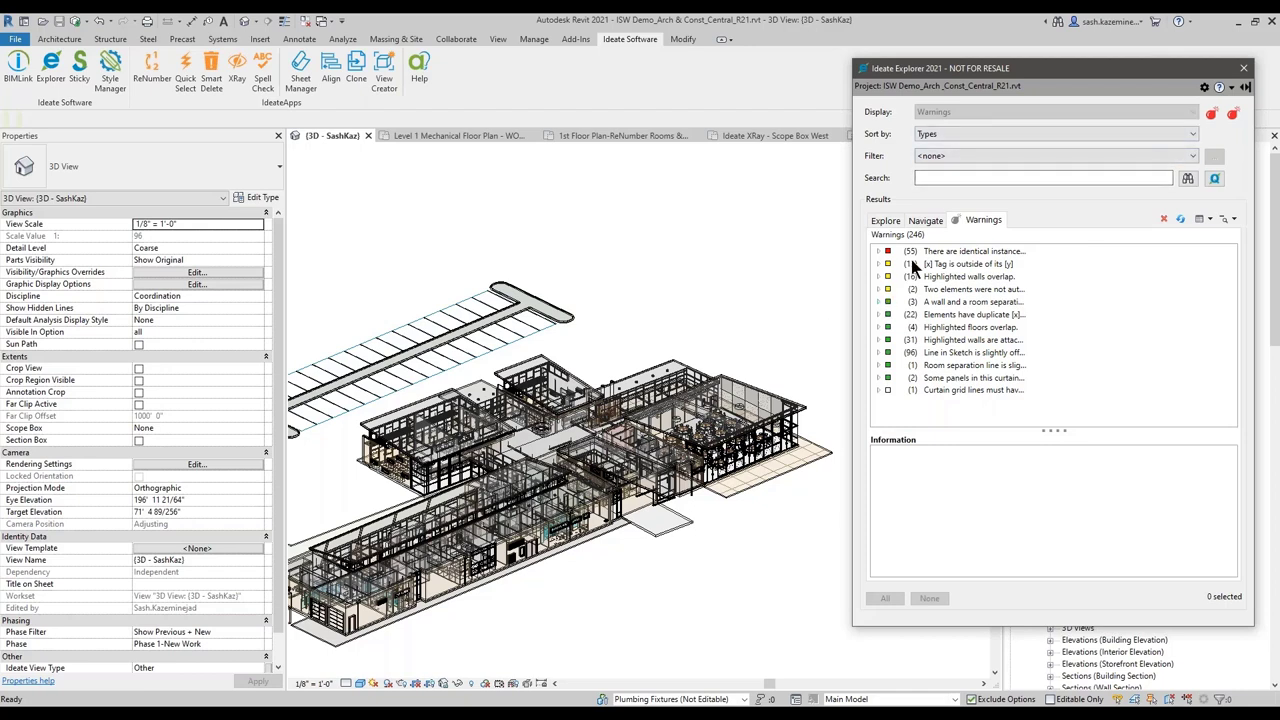
# - Inspect the duplicate Type Mark warning, then highlight the four overlapping floors in 3D
pyautogui.click(878, 314)
pyautogui.click(915, 313)
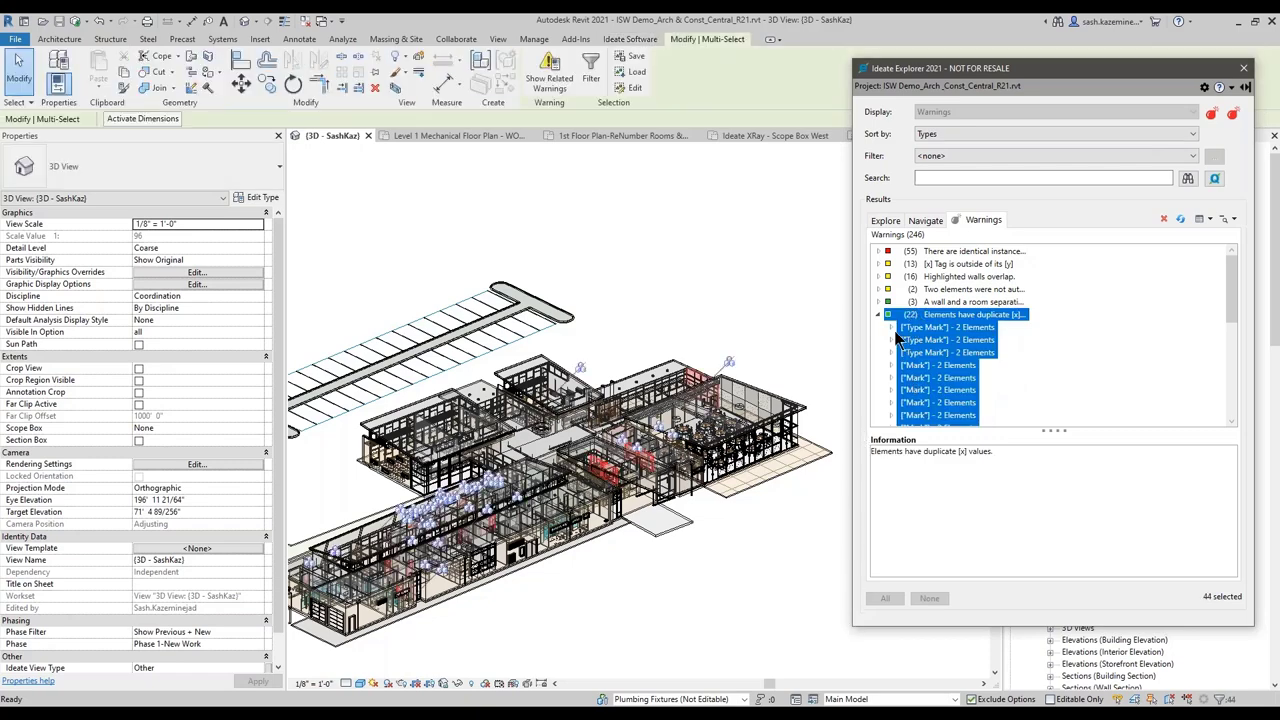
pyautogui.click(898, 328)
pyautogui.click(878, 314)
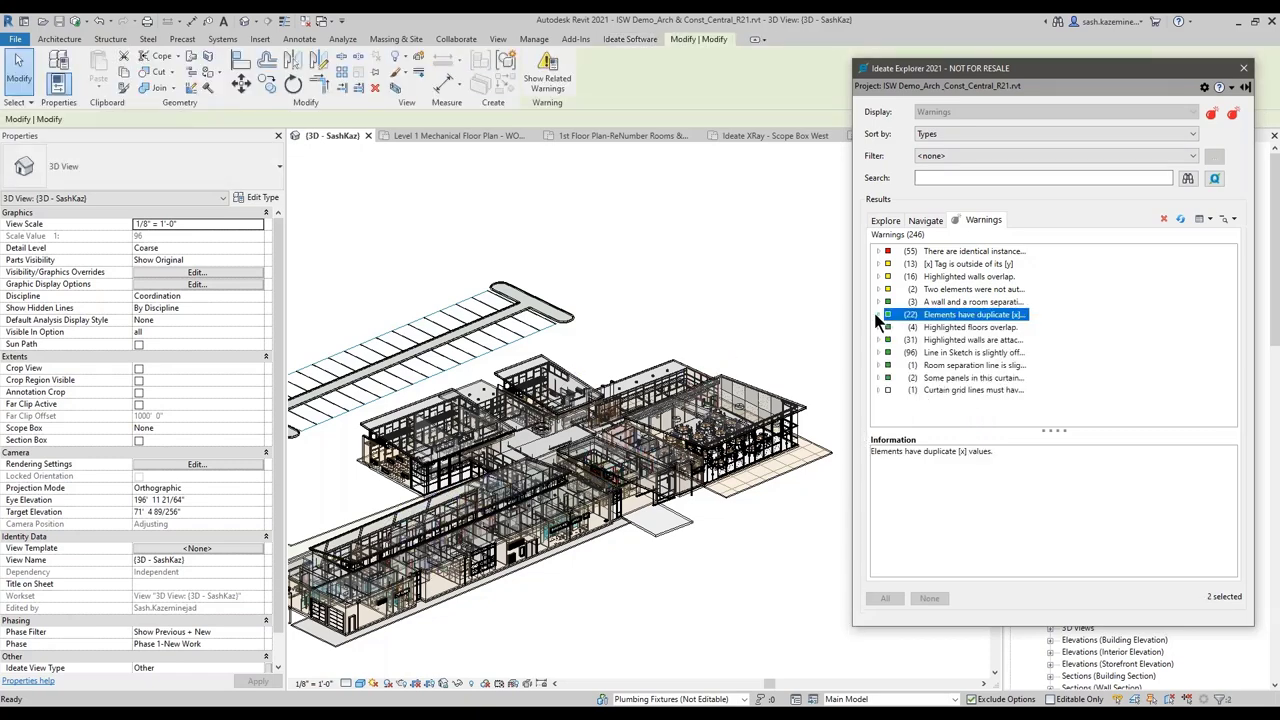
pyautogui.click(900, 326)
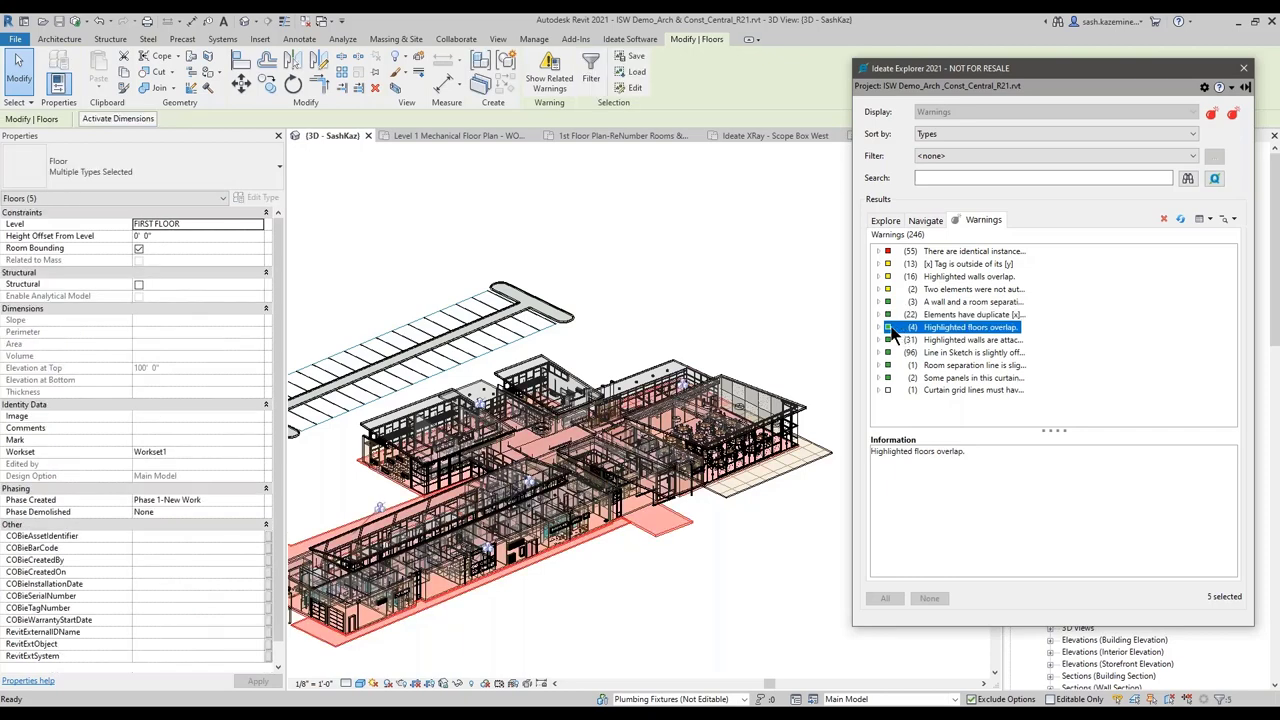
# - Temporarily isolate the overlapping floors, reset, reselect all flagged floors and orbit edge-on
pyautogui.click(446, 684)
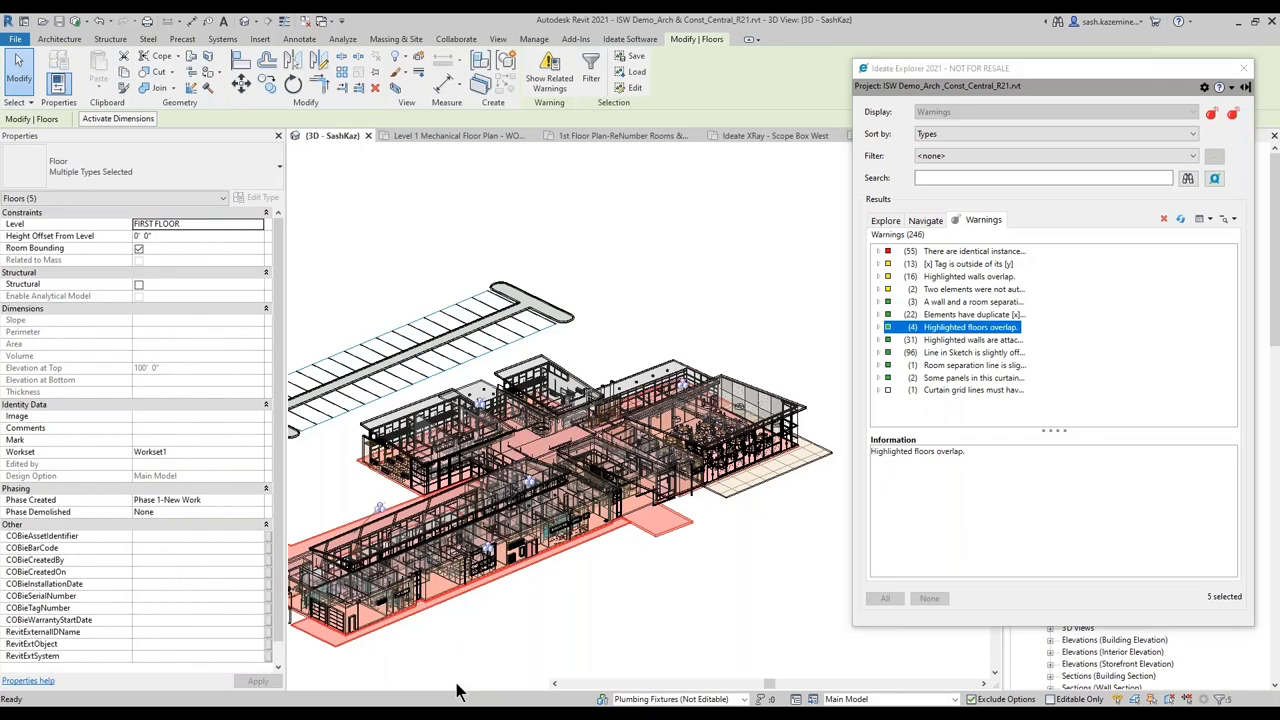
pyautogui.click(469, 643)
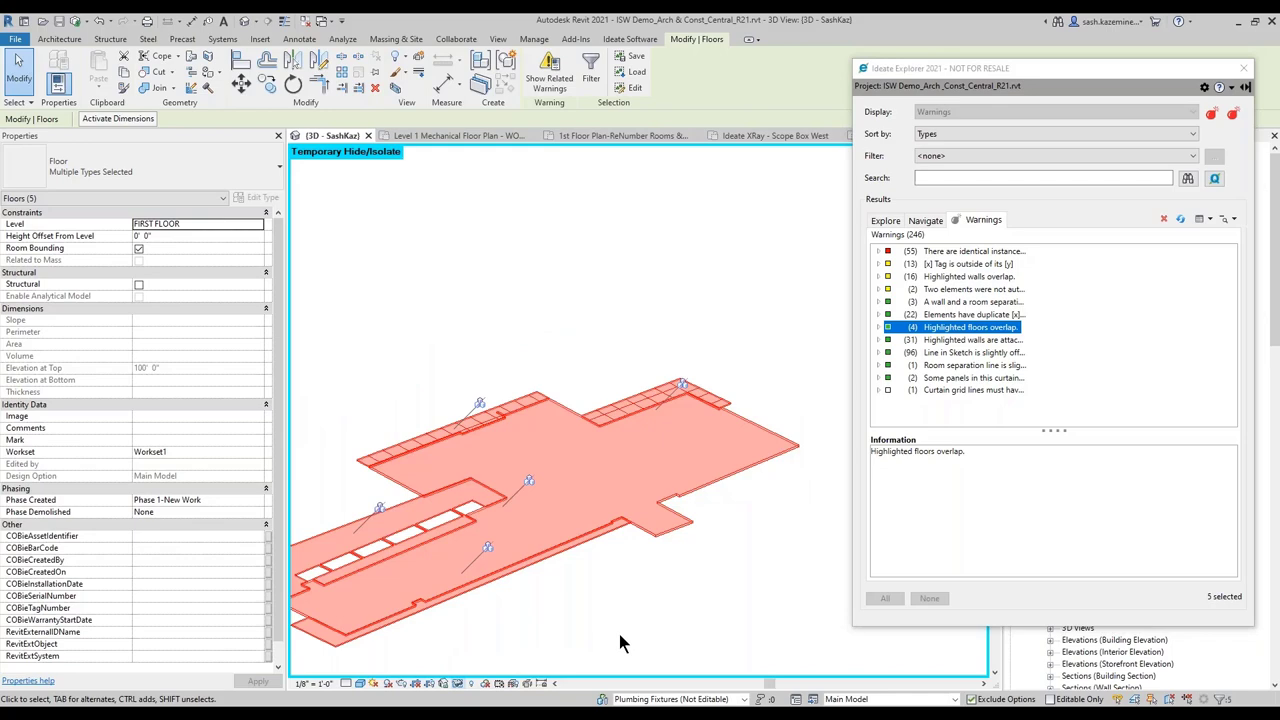
pyautogui.click(458, 683)
pyautogui.click(520, 668)
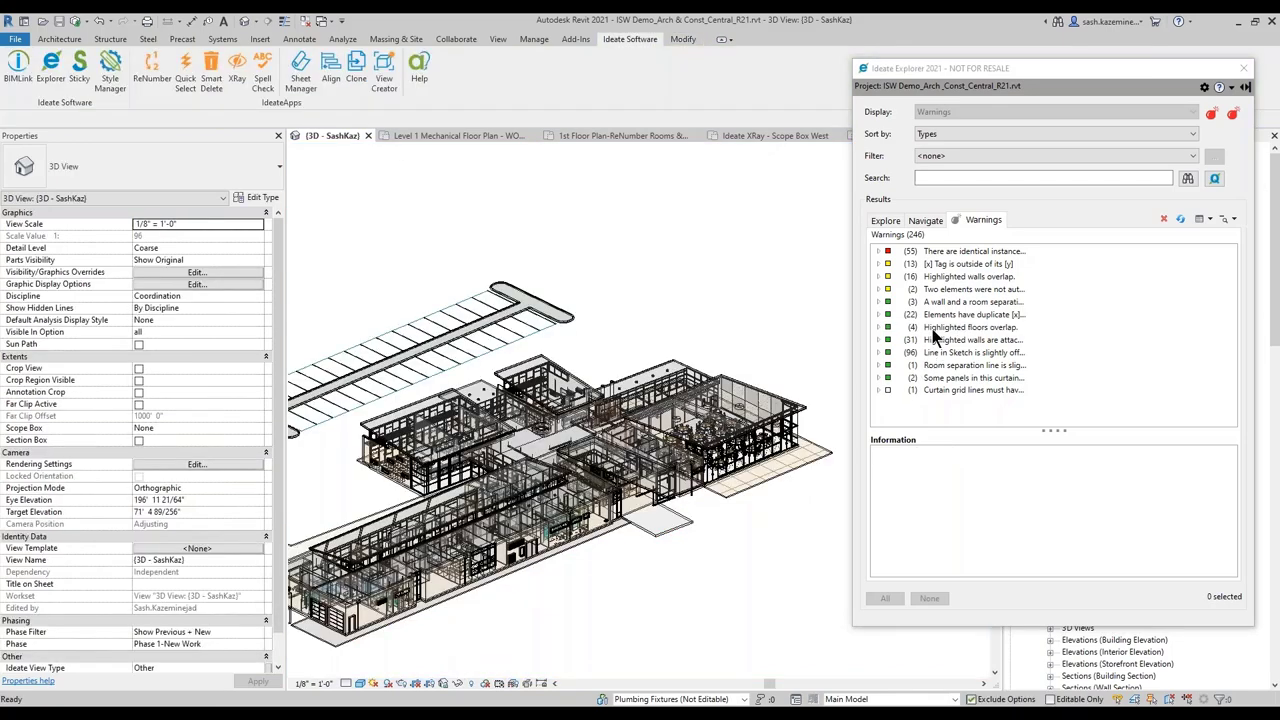
pyautogui.click(932, 329)
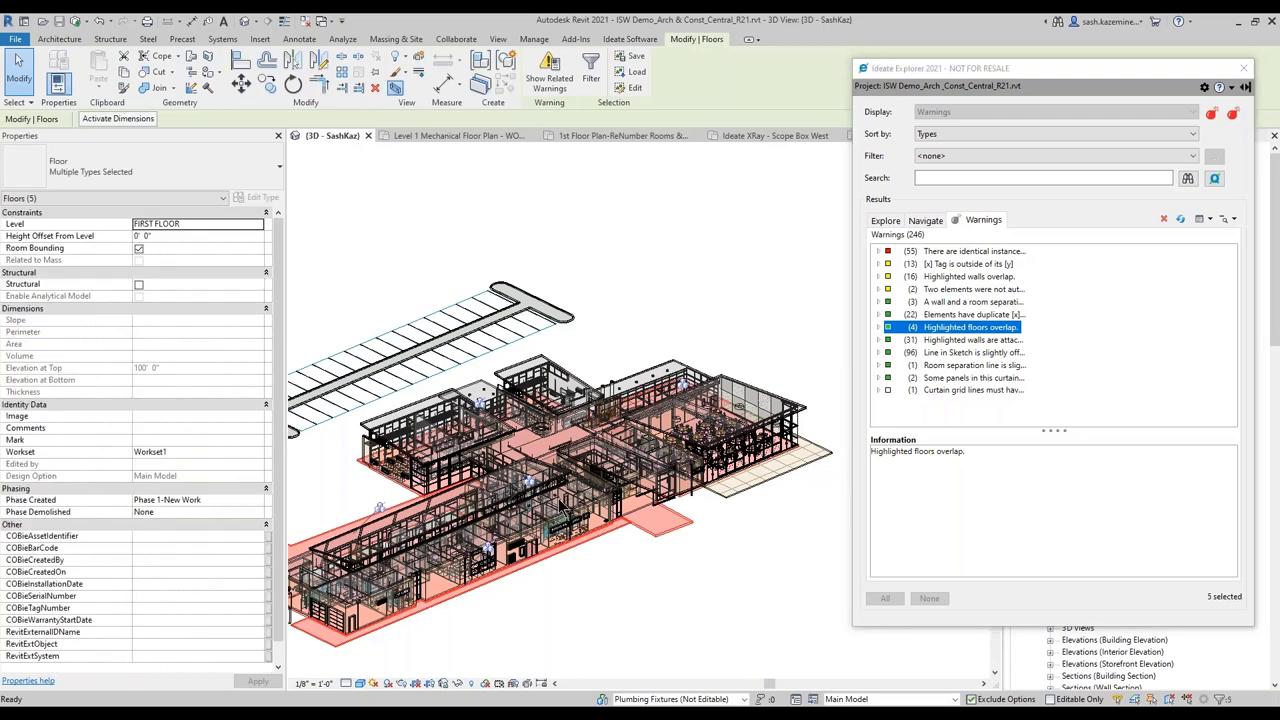
pyautogui.keyDown('shift'); pyautogui.moveTo(571, 551); pyautogui.dragTo(633, 578, button='middle'); pyautogui.keyUp('shift')
# - Turn off the section box and expand the floors-overlap warning to its Concrete floors
pyautogui.click(633, 579)
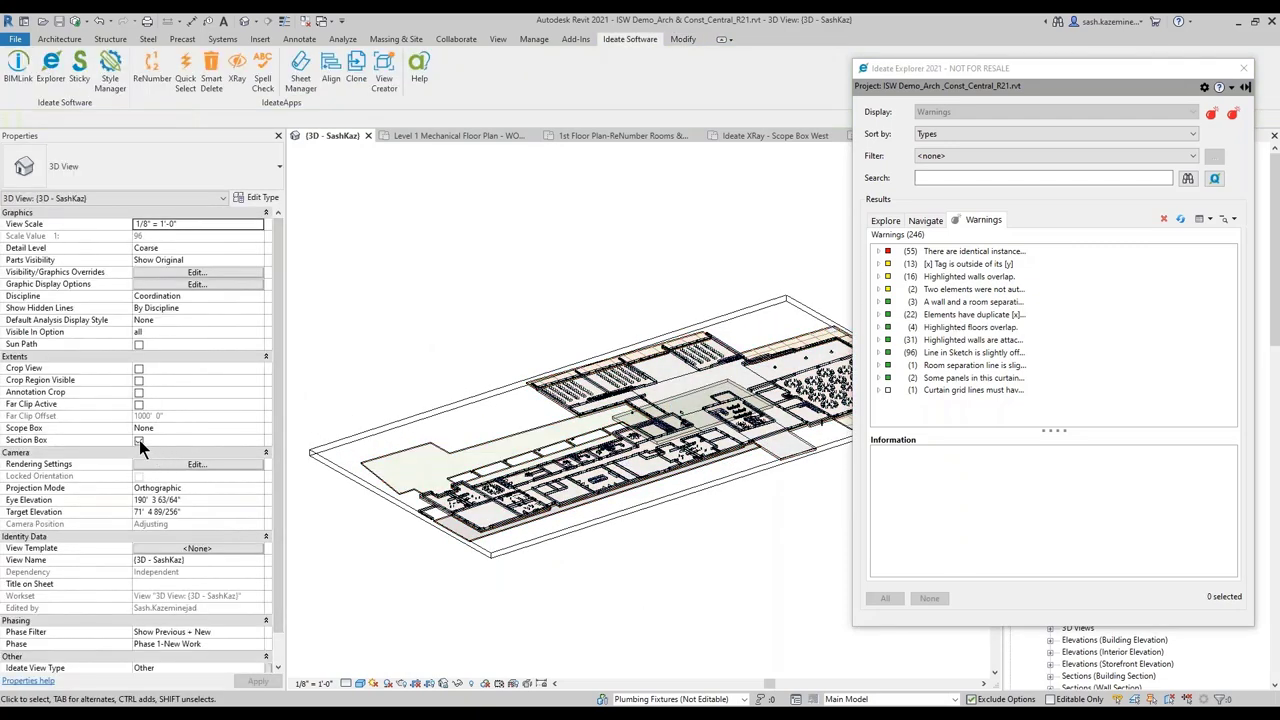
pyautogui.click(139, 440)
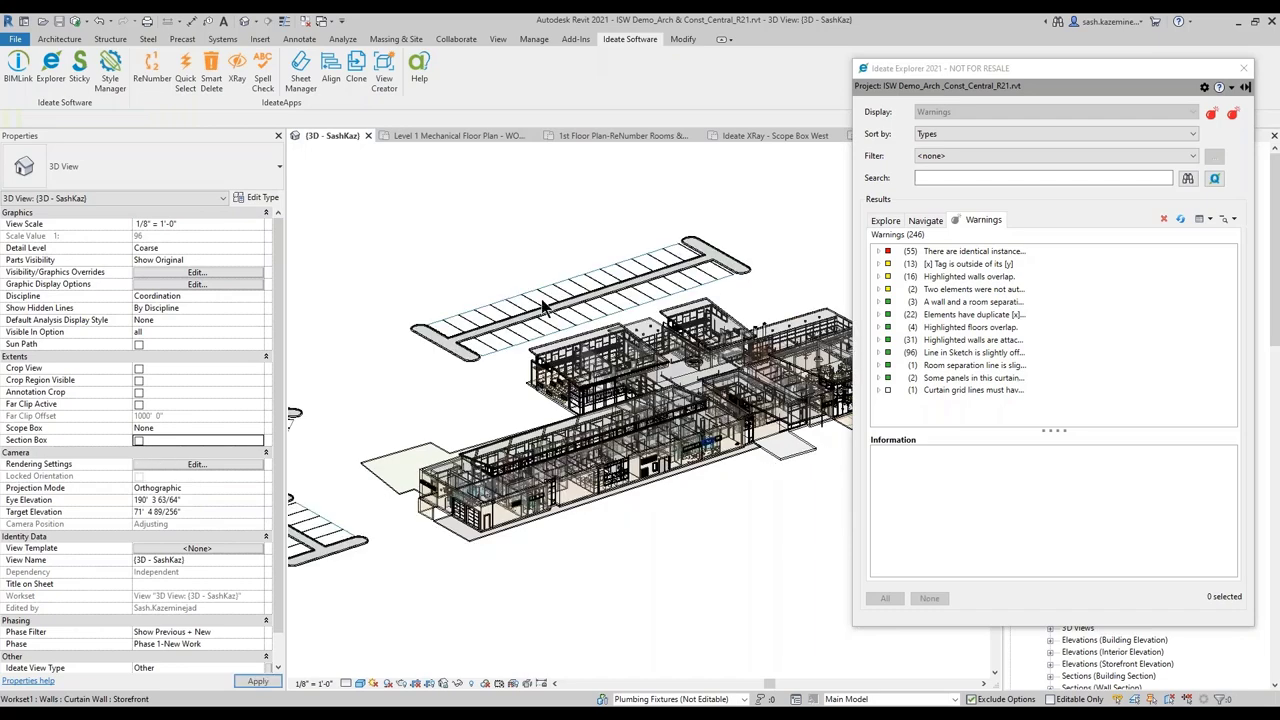
pyautogui.click(878, 327)
pyautogui.click(891, 340)
pyautogui.click(918, 341)
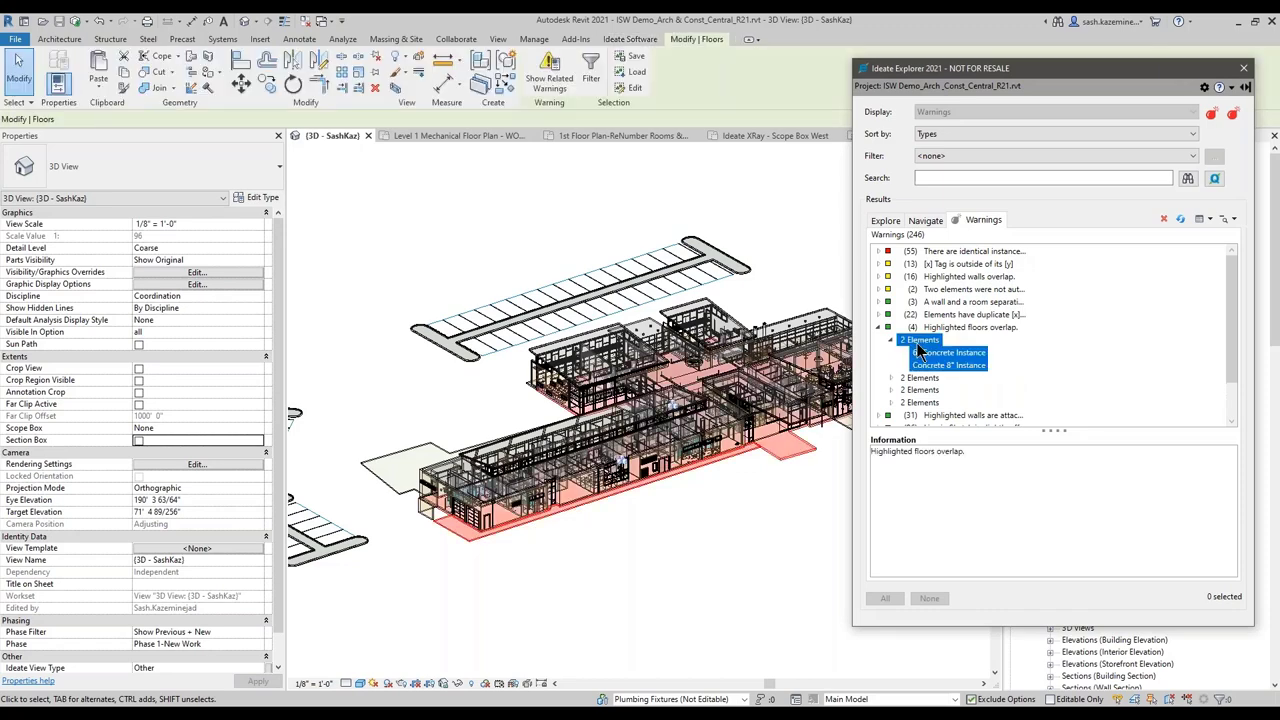
pyautogui.click(942, 365)
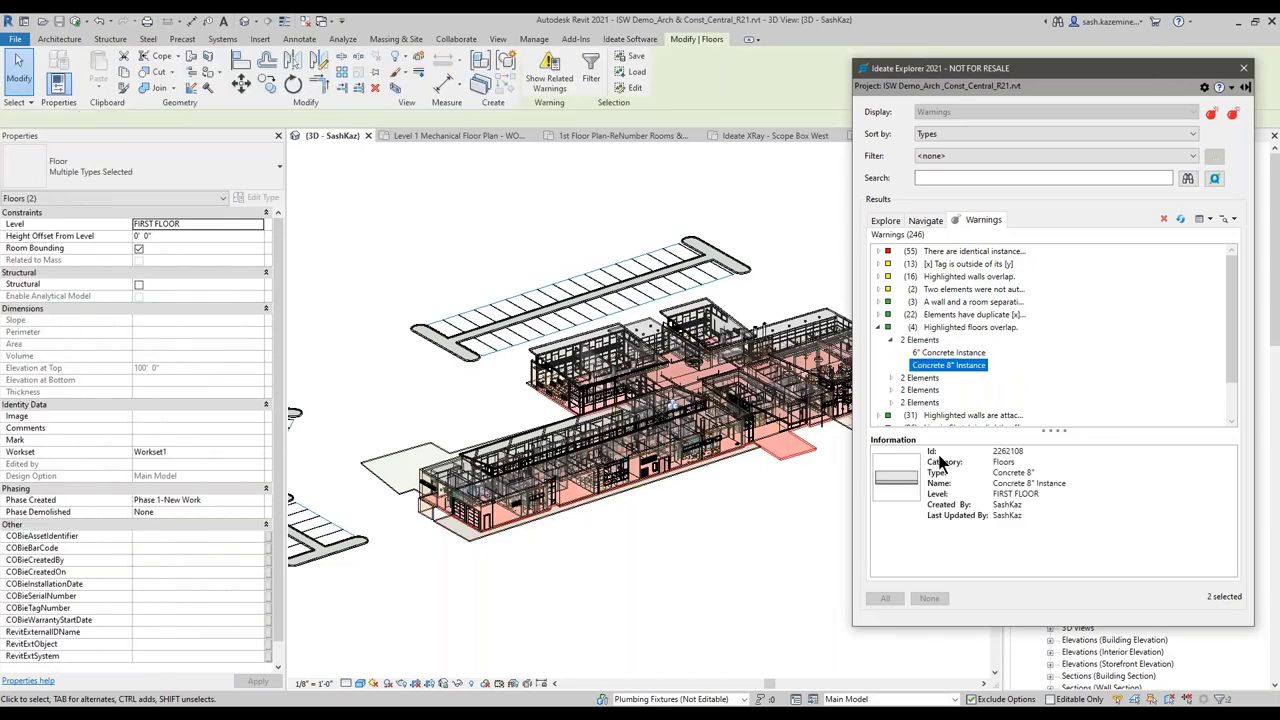
pyautogui.click(942, 353)
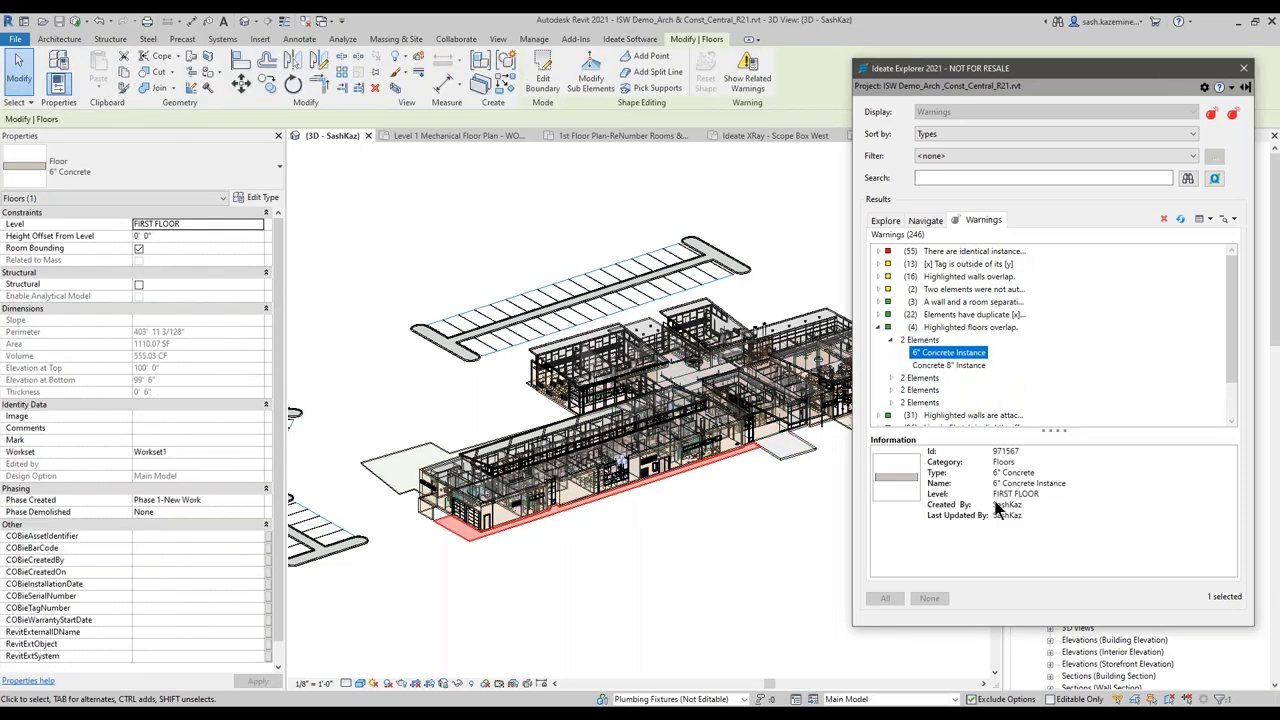
pyautogui.moveTo(922, 502); pyautogui.dragTo(1045, 533)
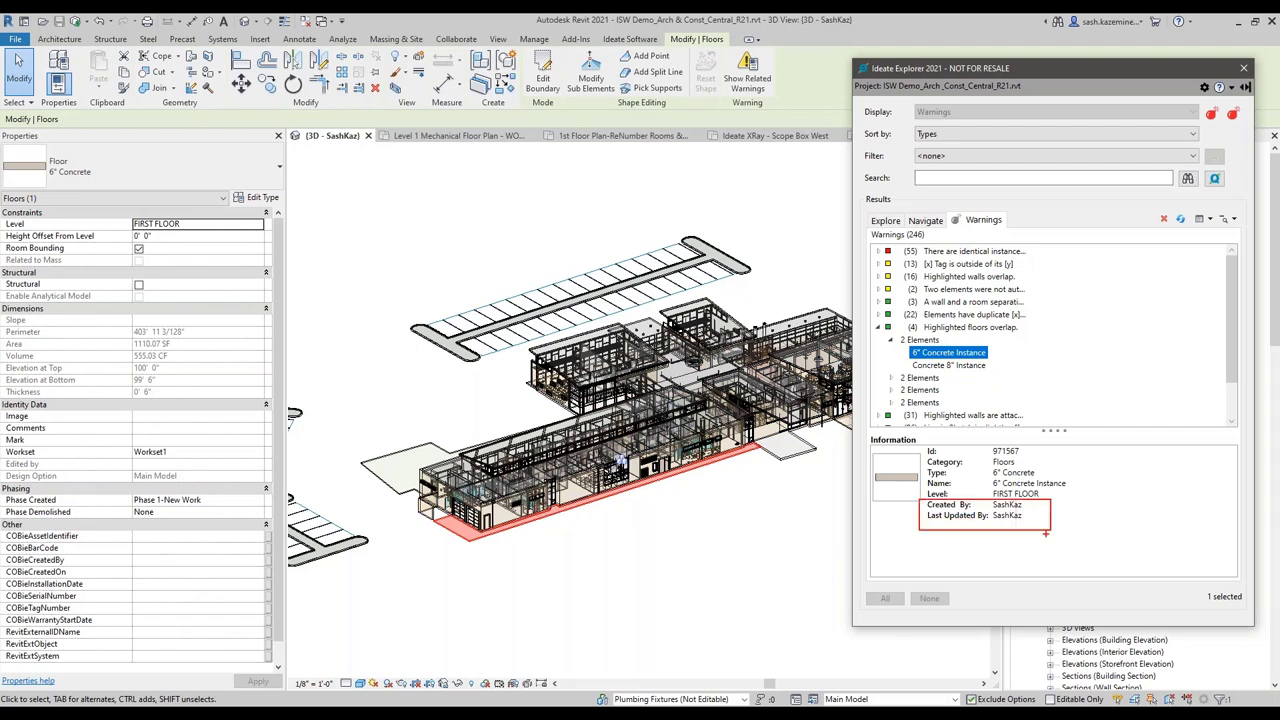
pyautogui.press('Escape')
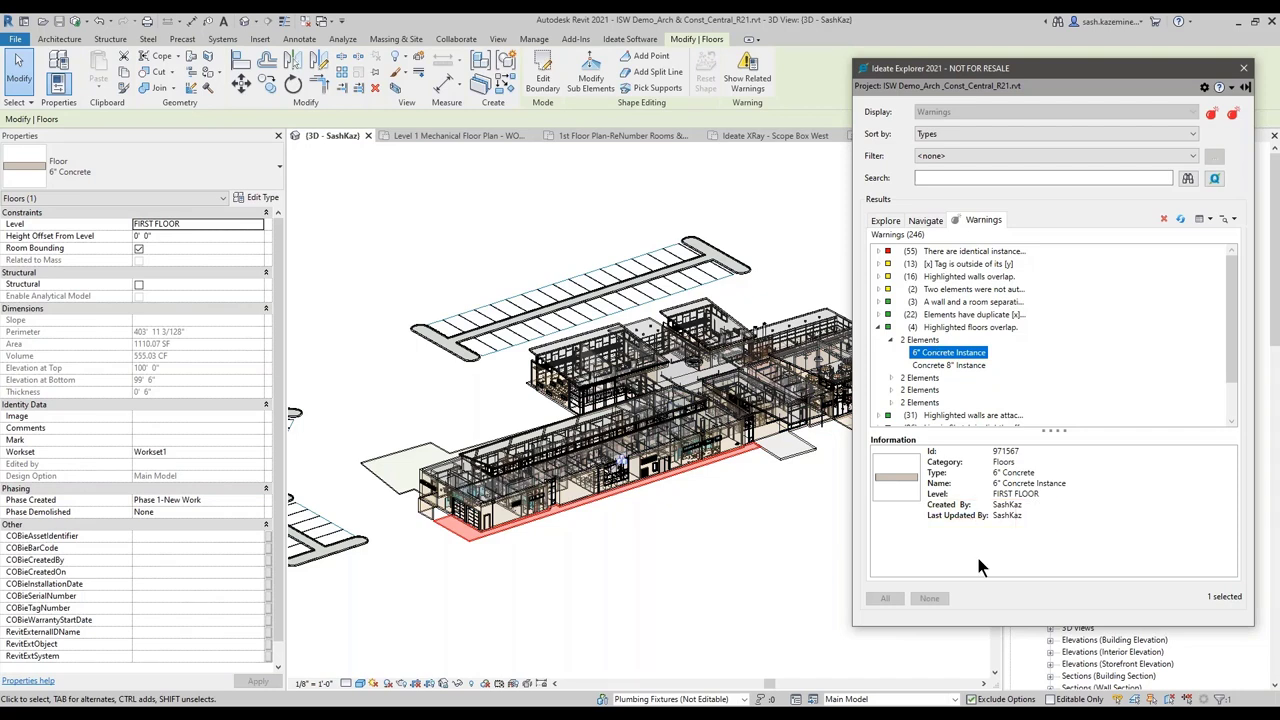
# - Select the 6" and 8" Concrete floors across both overlapping pairs, ending on the first pair
pyautogui.click(948, 365)
pyautogui.click(891, 378)
pyautogui.click(922, 391)
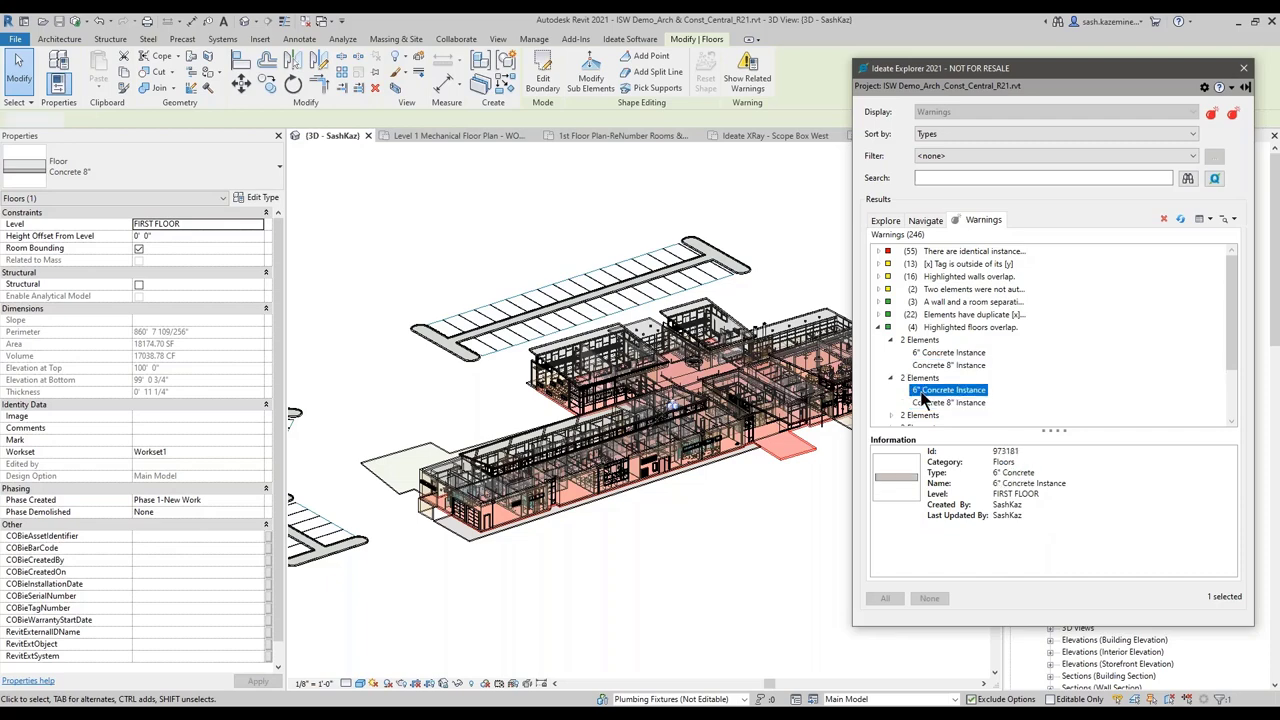
pyautogui.click(924, 403)
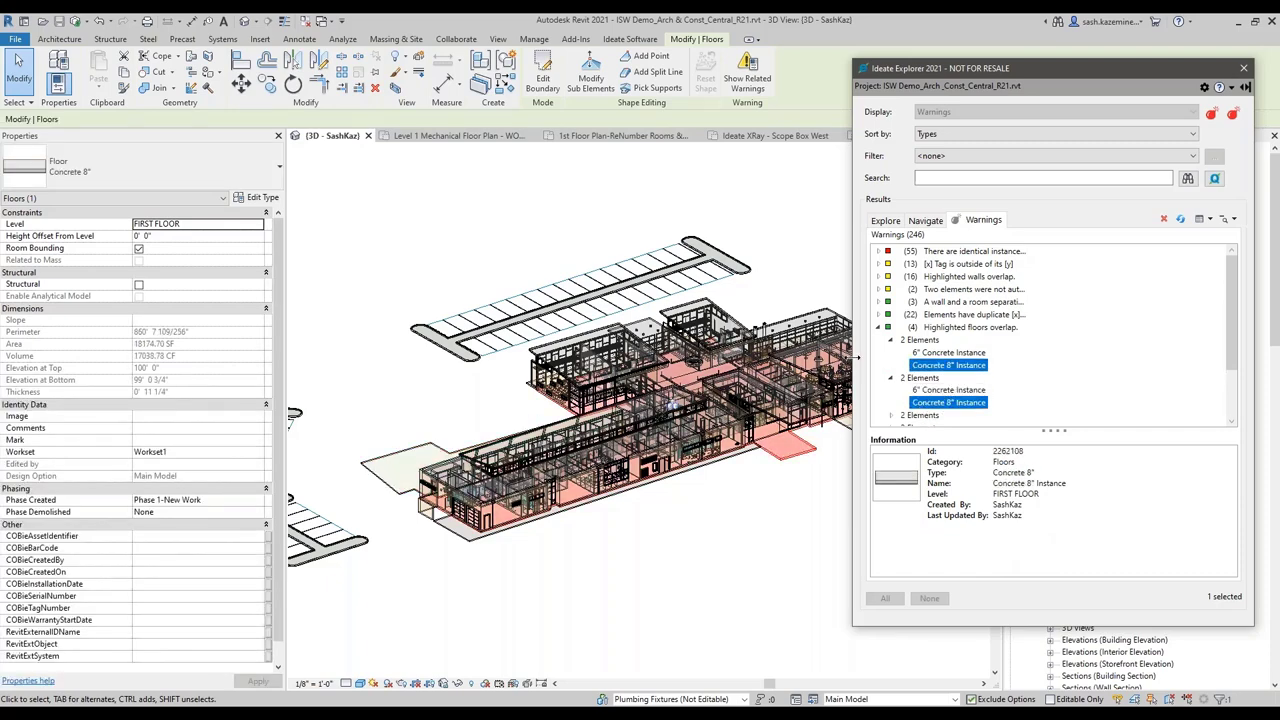
pyautogui.click(879, 326)
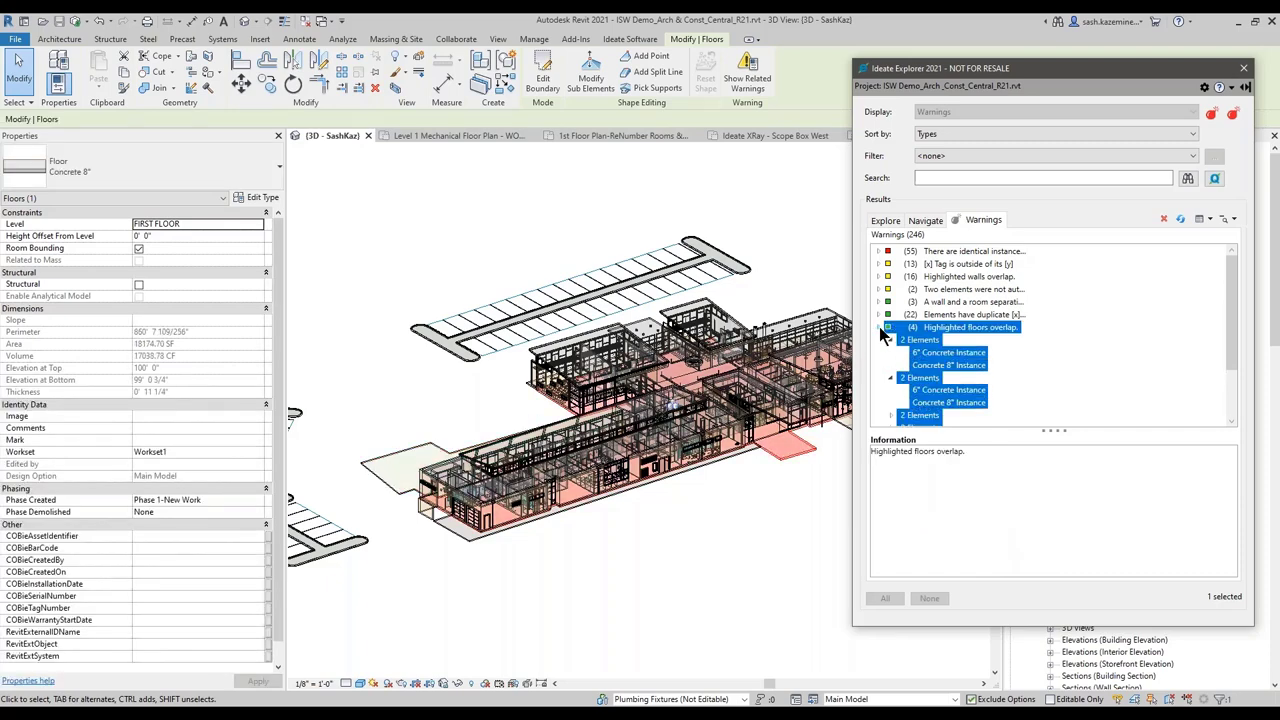
pyautogui.click(920, 366)
pyautogui.click(918, 341)
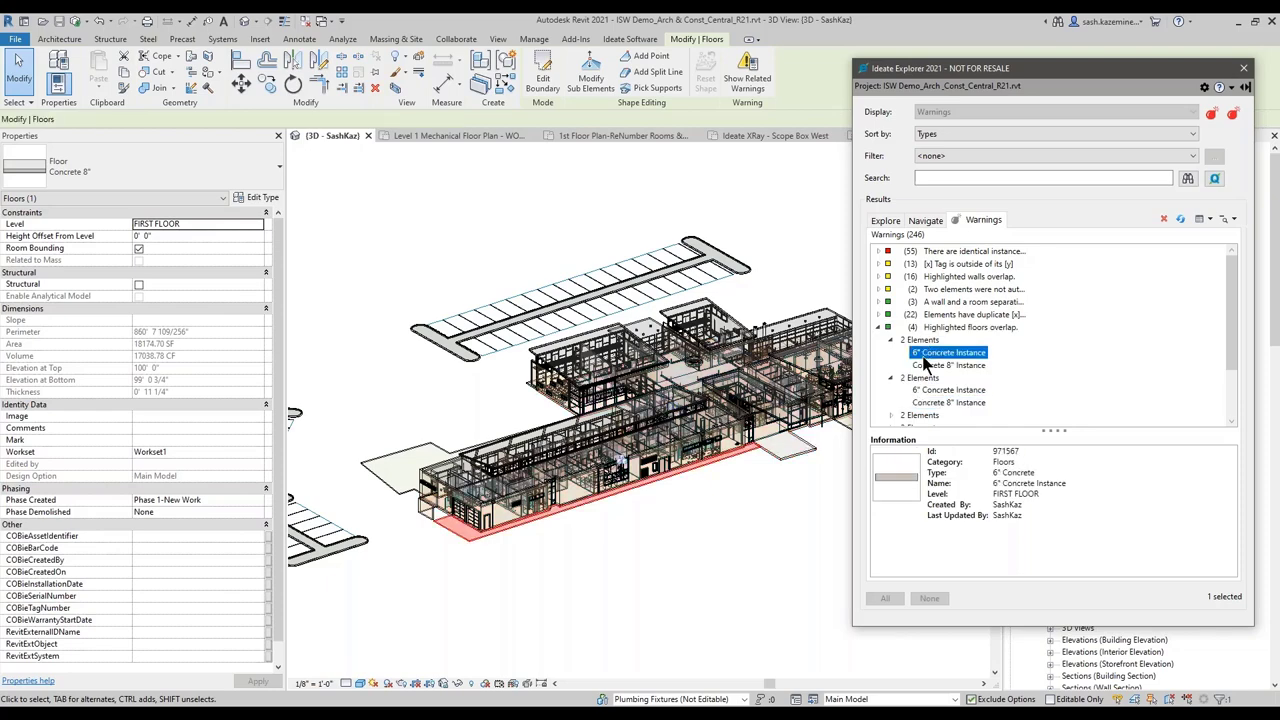
# - Isolate the first overlapping pair, open the 6" floor's boundary sketch, cancel, and reset isolation
pyautogui.click(458, 683)
pyautogui.click(492, 636)
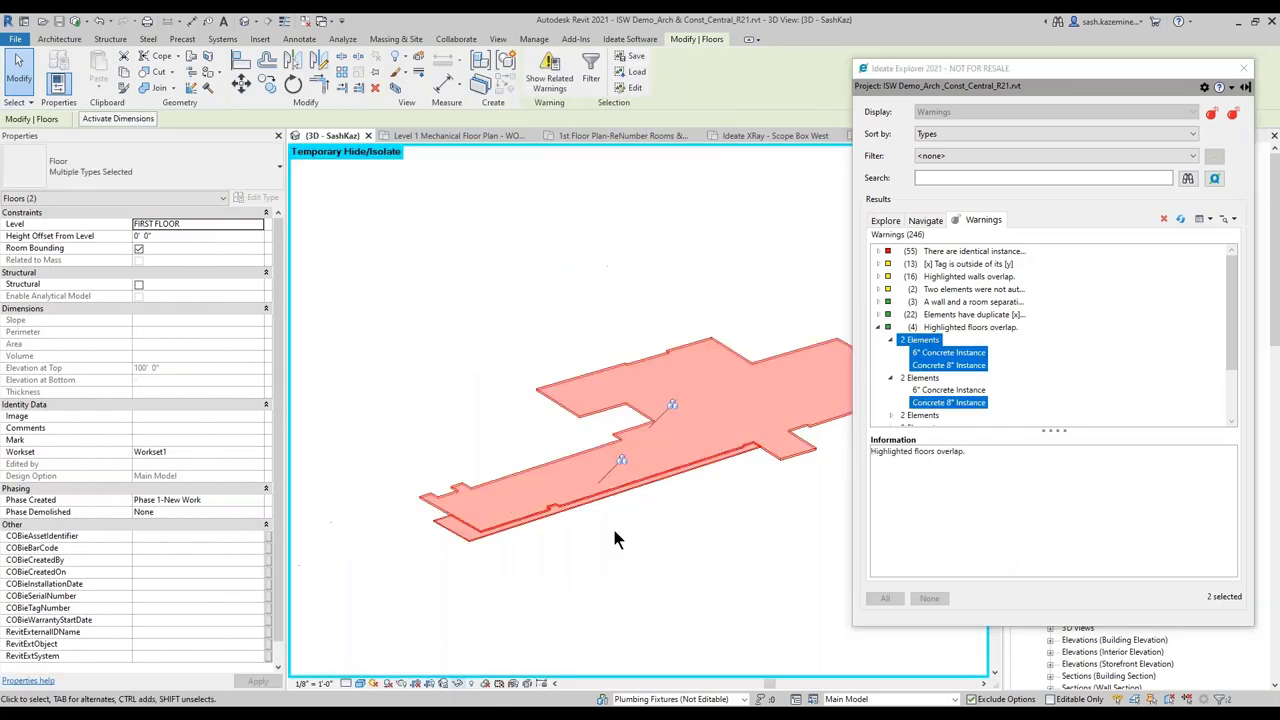
pyautogui.click(486, 561)
pyautogui.doubleClick(452, 518)
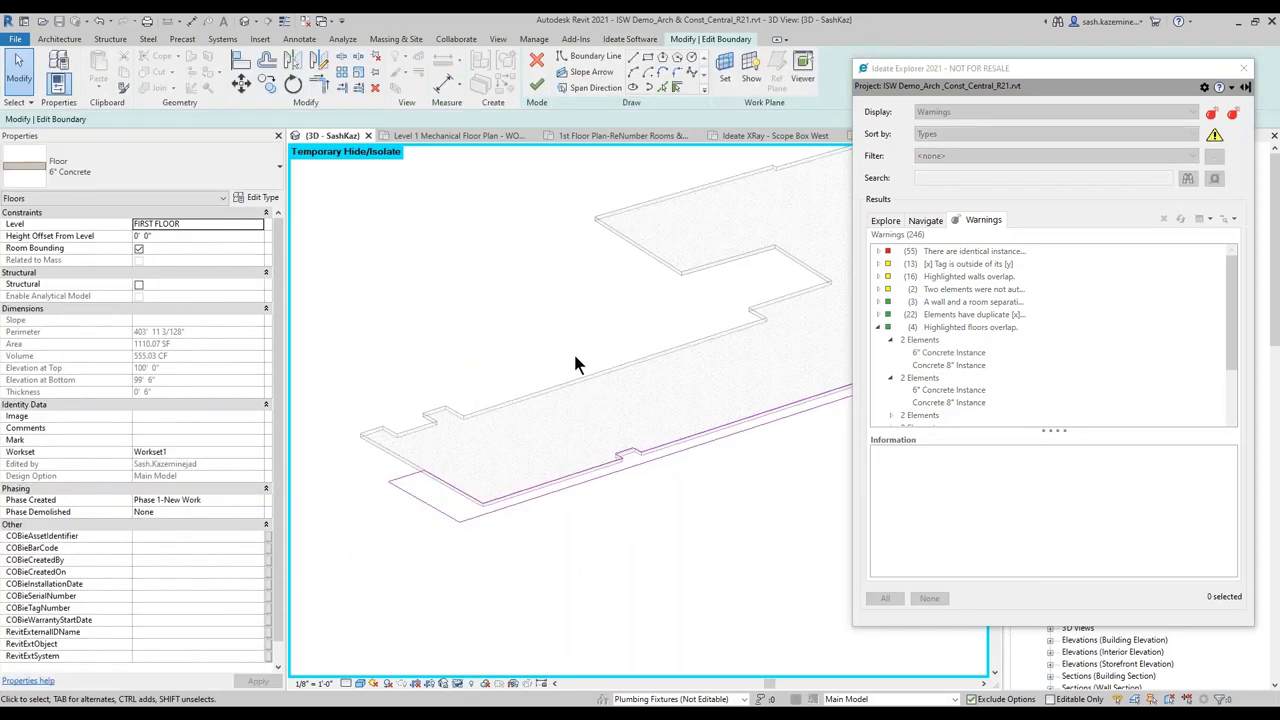
pyautogui.click(538, 72)
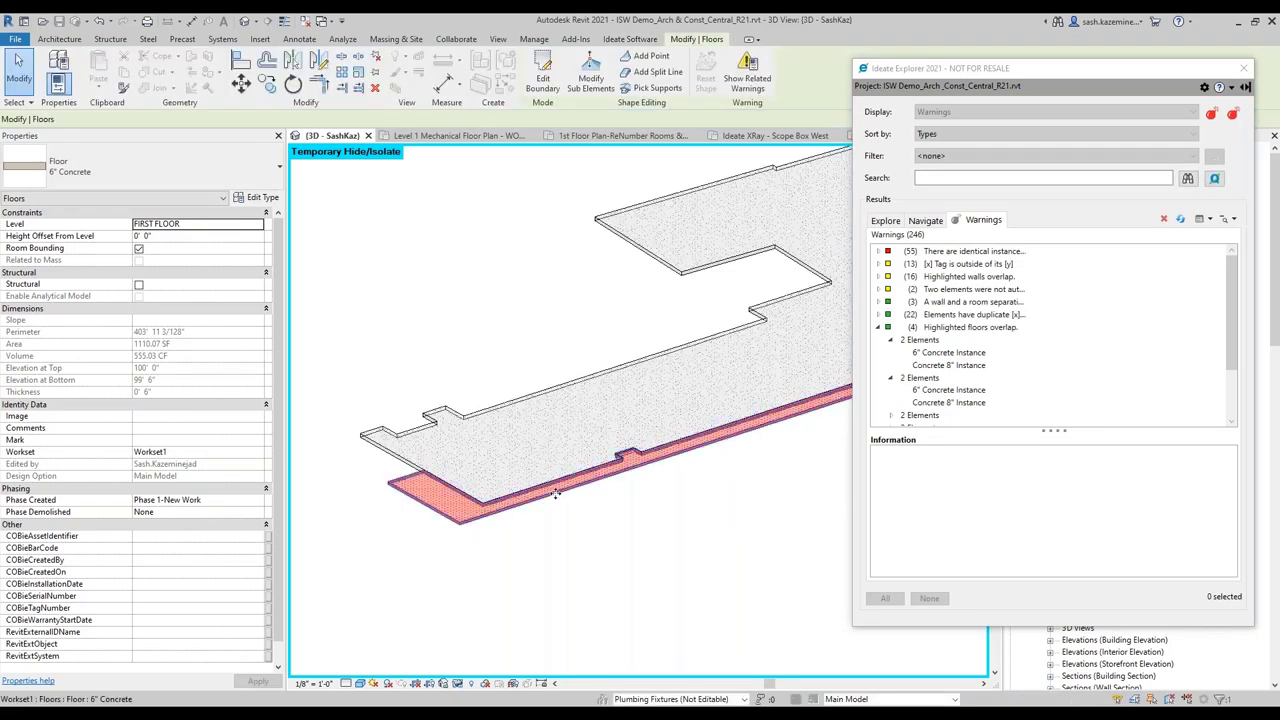
pyautogui.click(458, 683)
pyautogui.click(518, 669)
pyautogui.click(758, 558)
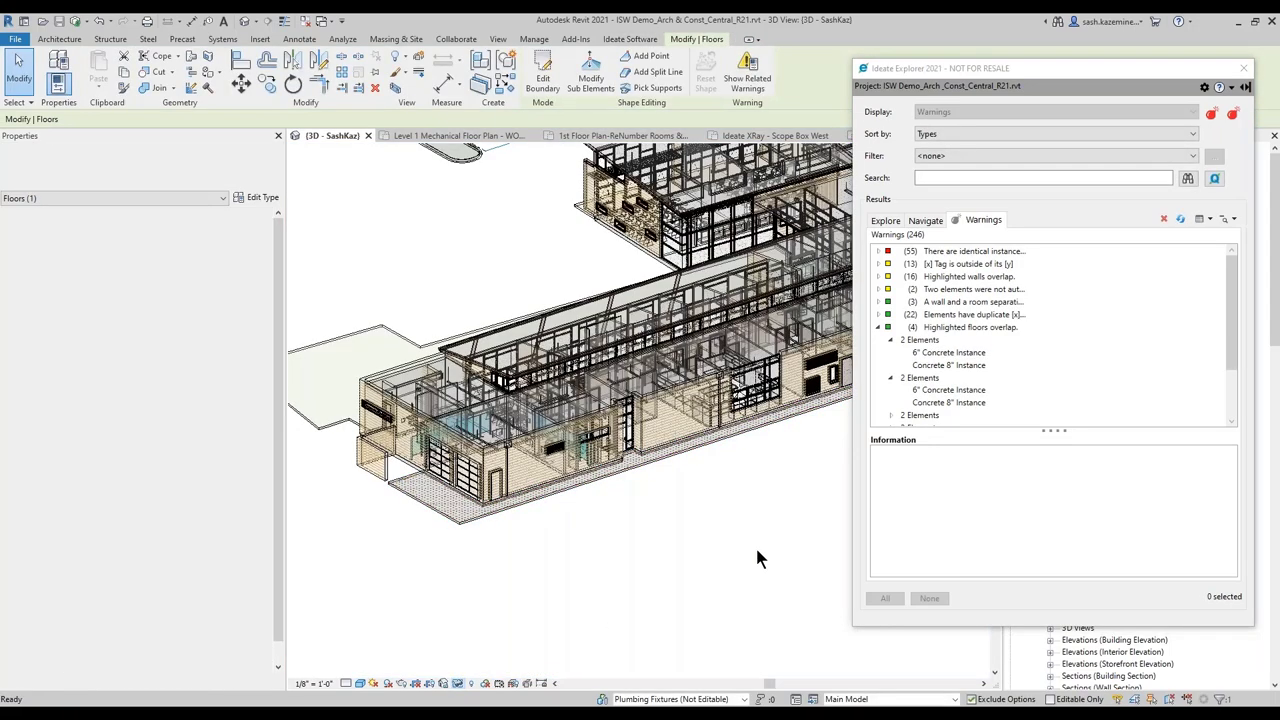
# - Expand the identical-instances warning into its Base Cabinet-Filler and 60" Diameter duplicate pairs
pyautogui.click(878, 328)
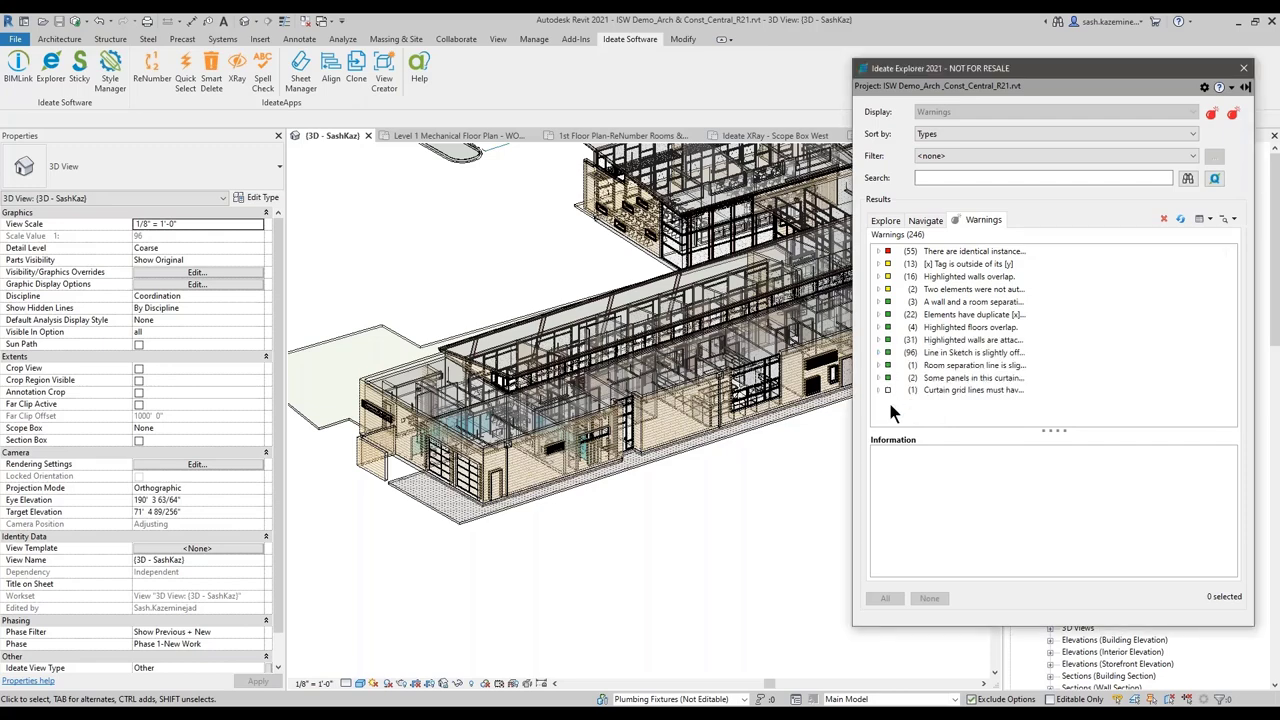
pyautogui.click(968, 252)
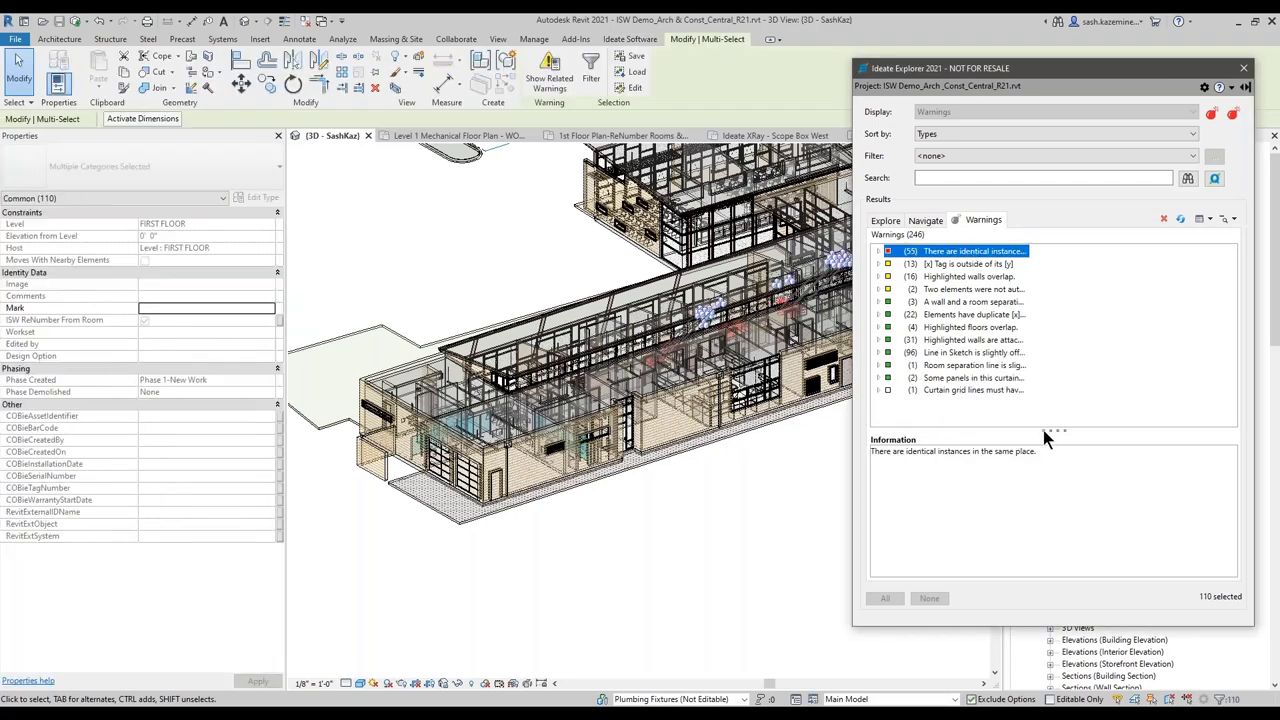
pyautogui.moveTo(1043, 430); pyautogui.dragTo(1043, 458)
pyautogui.click(877, 252)
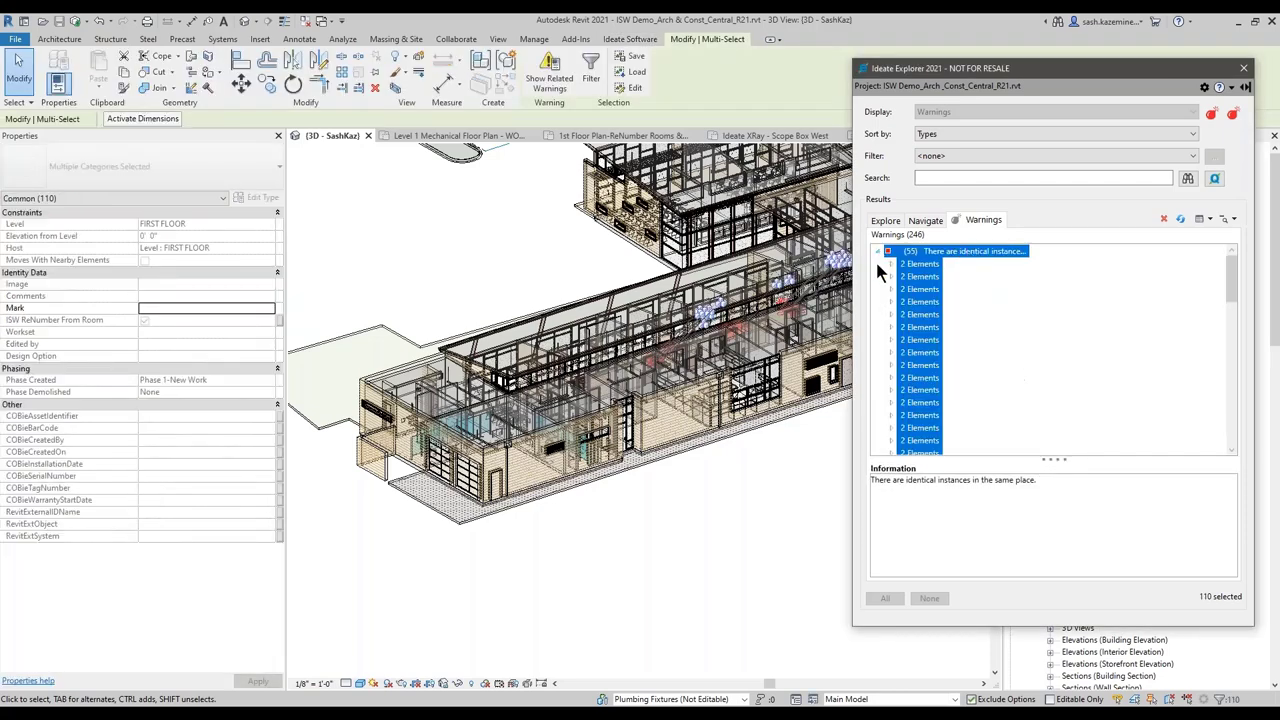
pyautogui.click(890, 264)
pyautogui.click(917, 277)
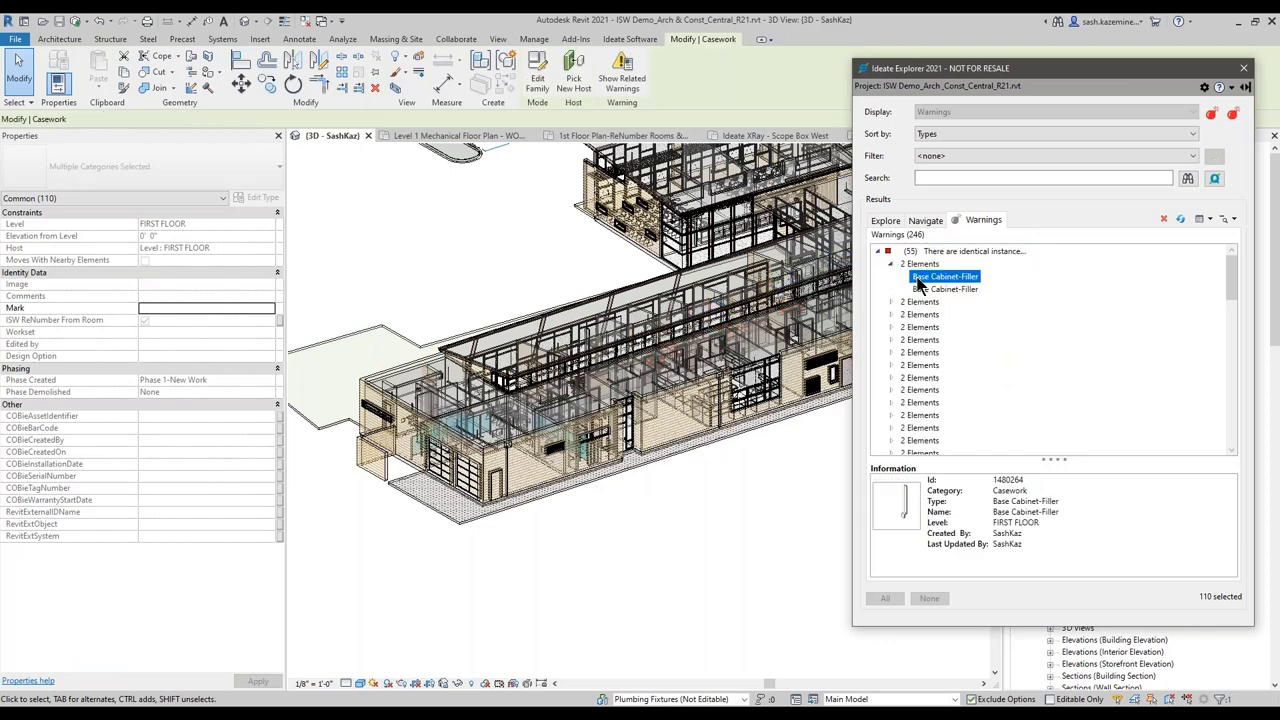
pyautogui.click(890, 302)
pyautogui.click(925, 316)
pyautogui.click(923, 326)
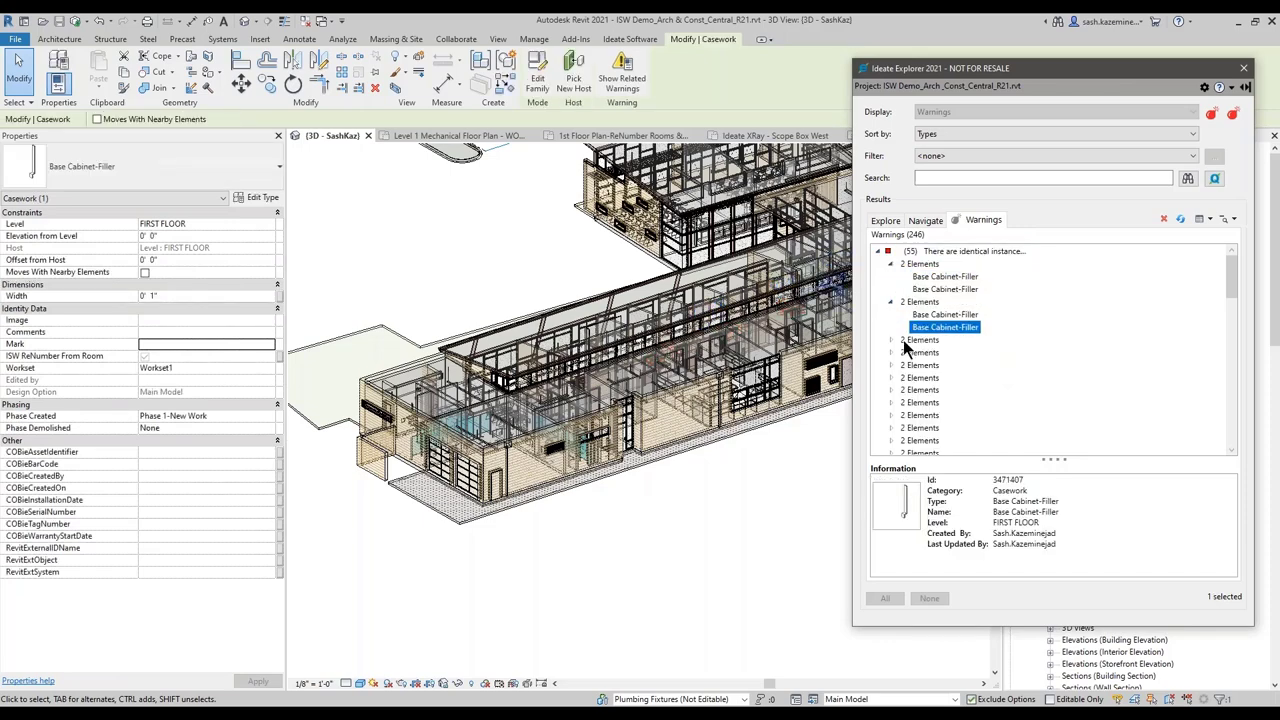
pyautogui.click(890, 340)
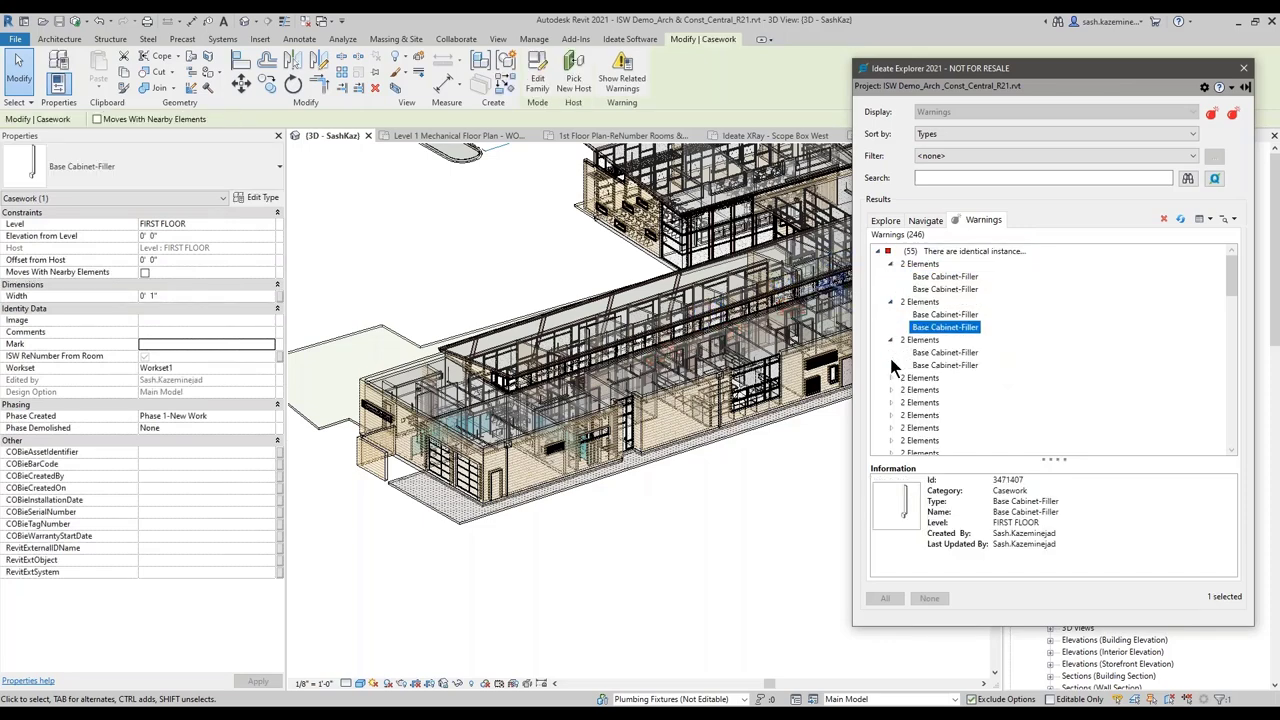
pyautogui.click(890, 415)
# - Crop the view to the first duplicate cabinet pair, then remove the section box and reorient
pyautogui.click(915, 251)
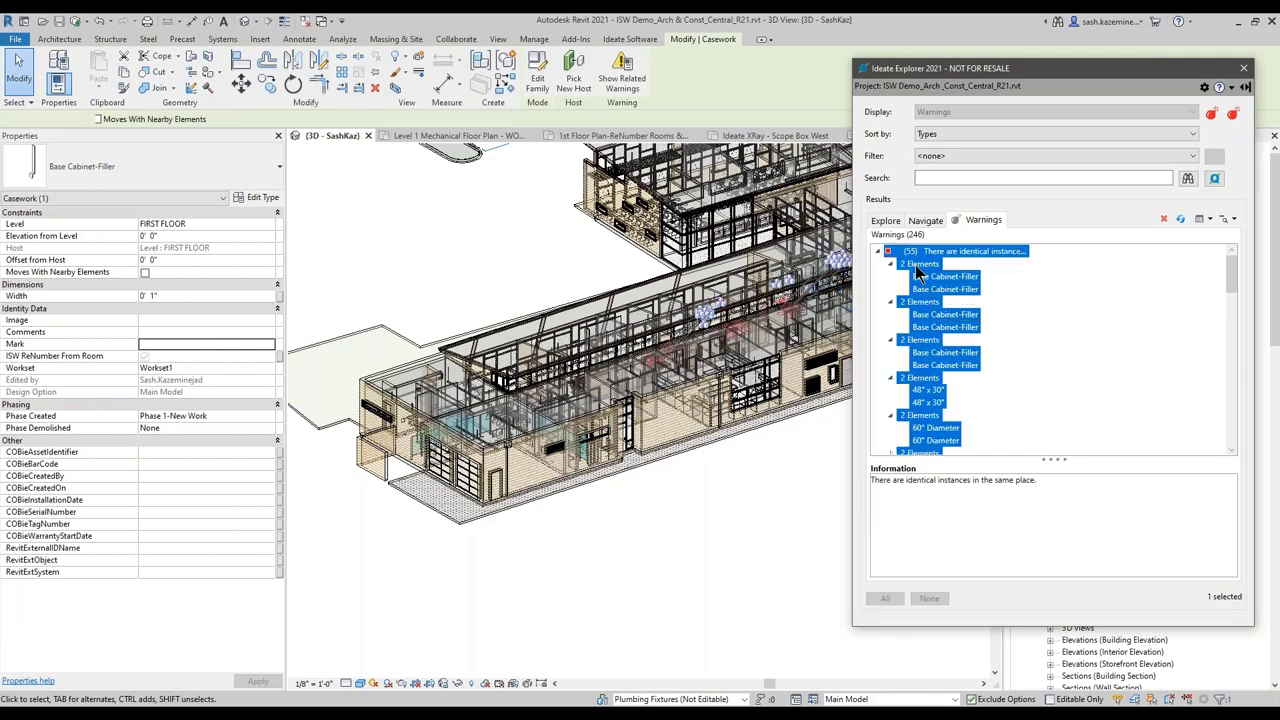
pyautogui.click(917, 264)
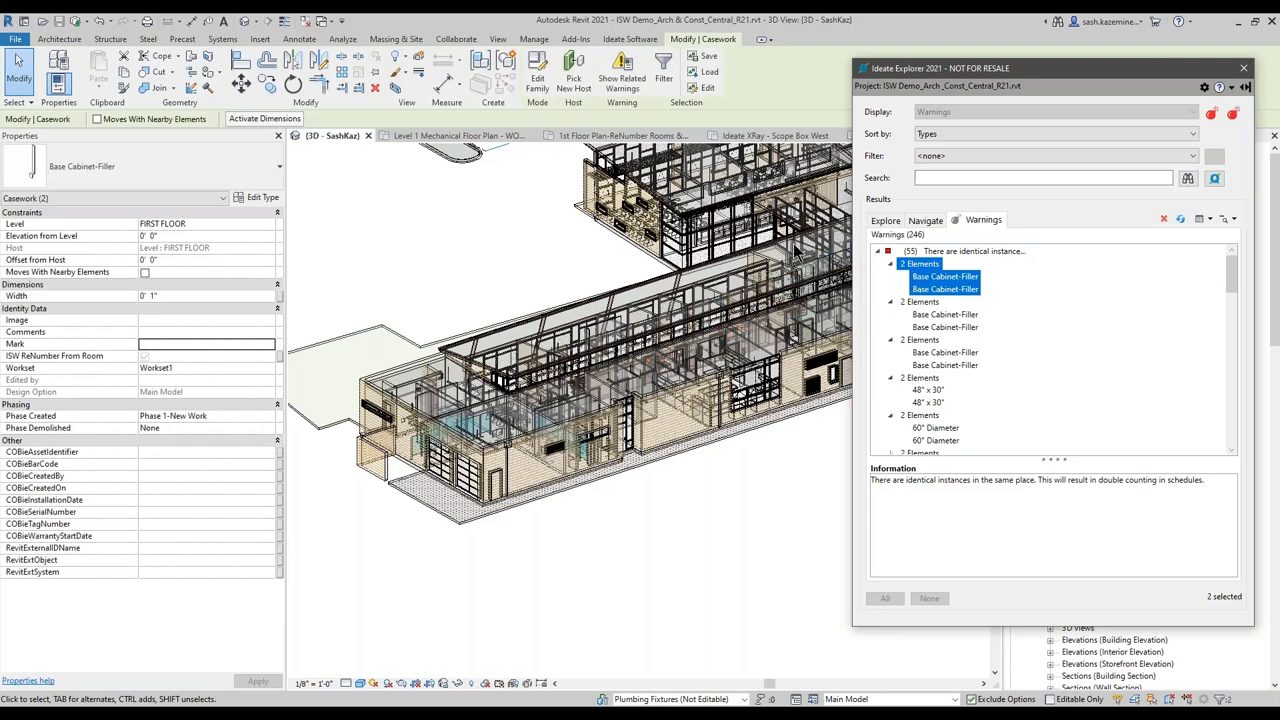
pyautogui.click(395, 90)
pyautogui.scroll(5, 586, 338)
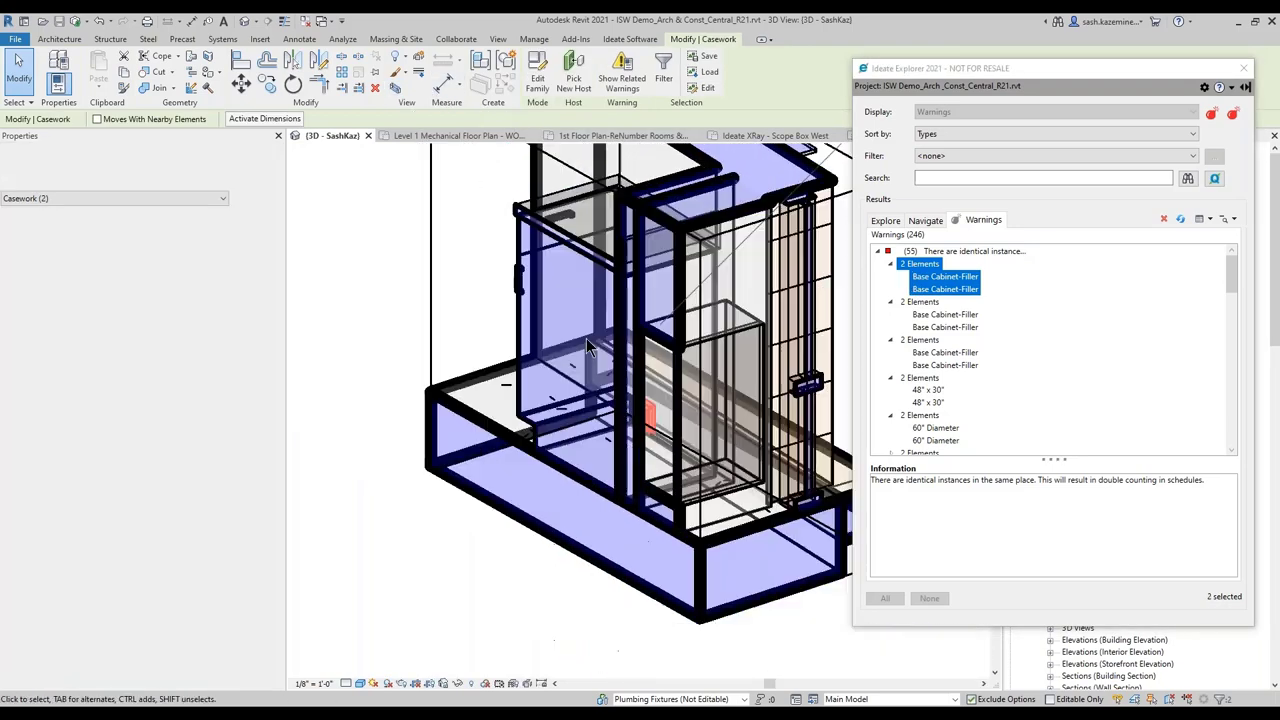
pyautogui.click(945, 289)
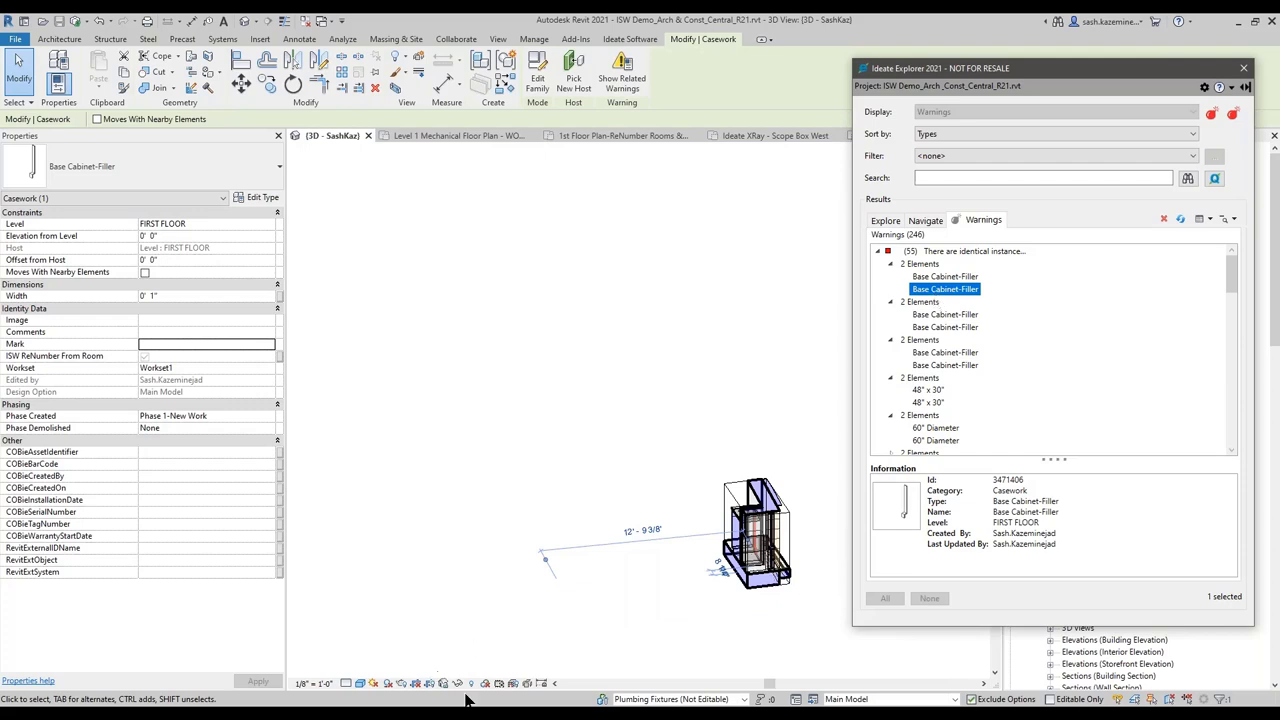
pyautogui.click(369, 424)
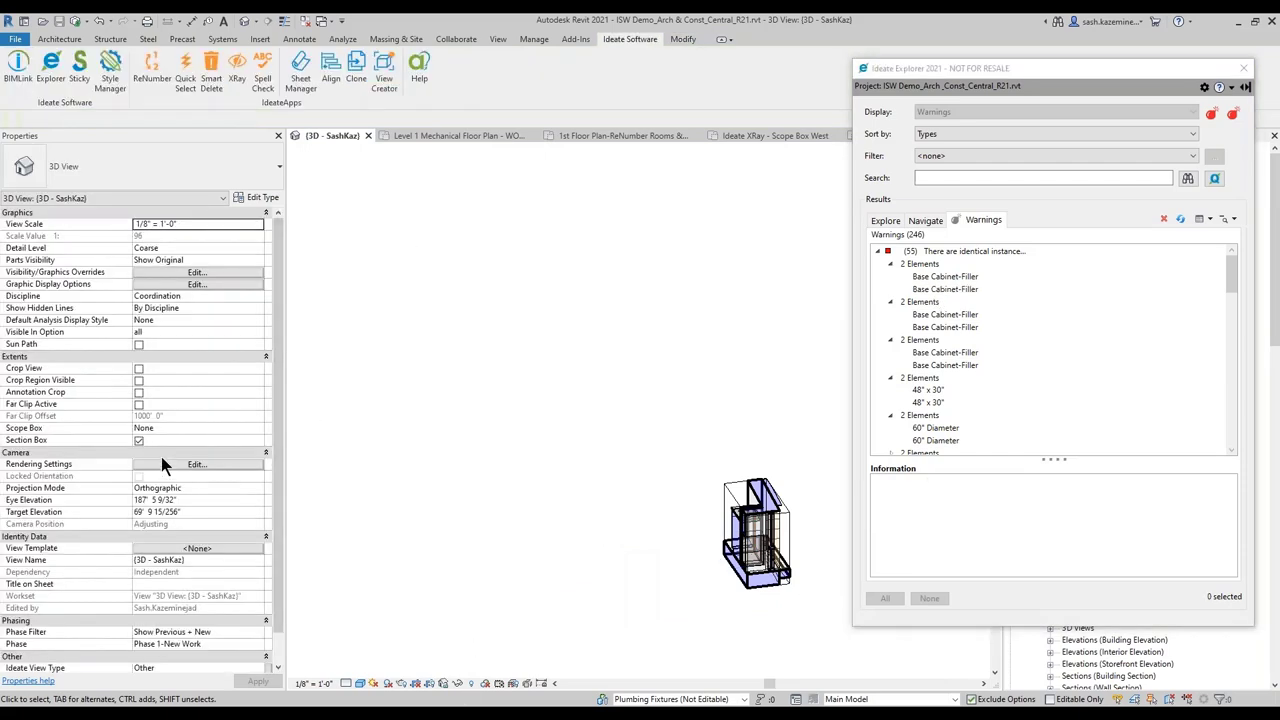
pyautogui.click(139, 441)
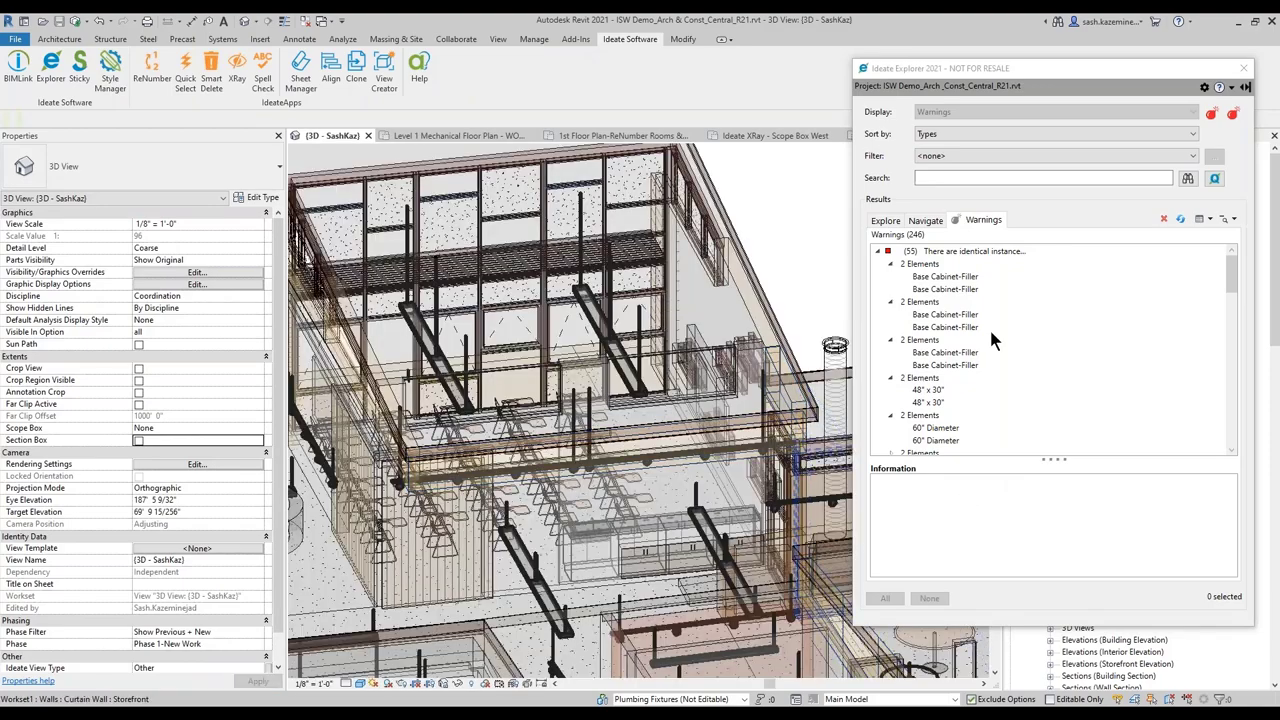
pyautogui.moveTo(1012, 68); pyautogui.dragTo(1017, 51)
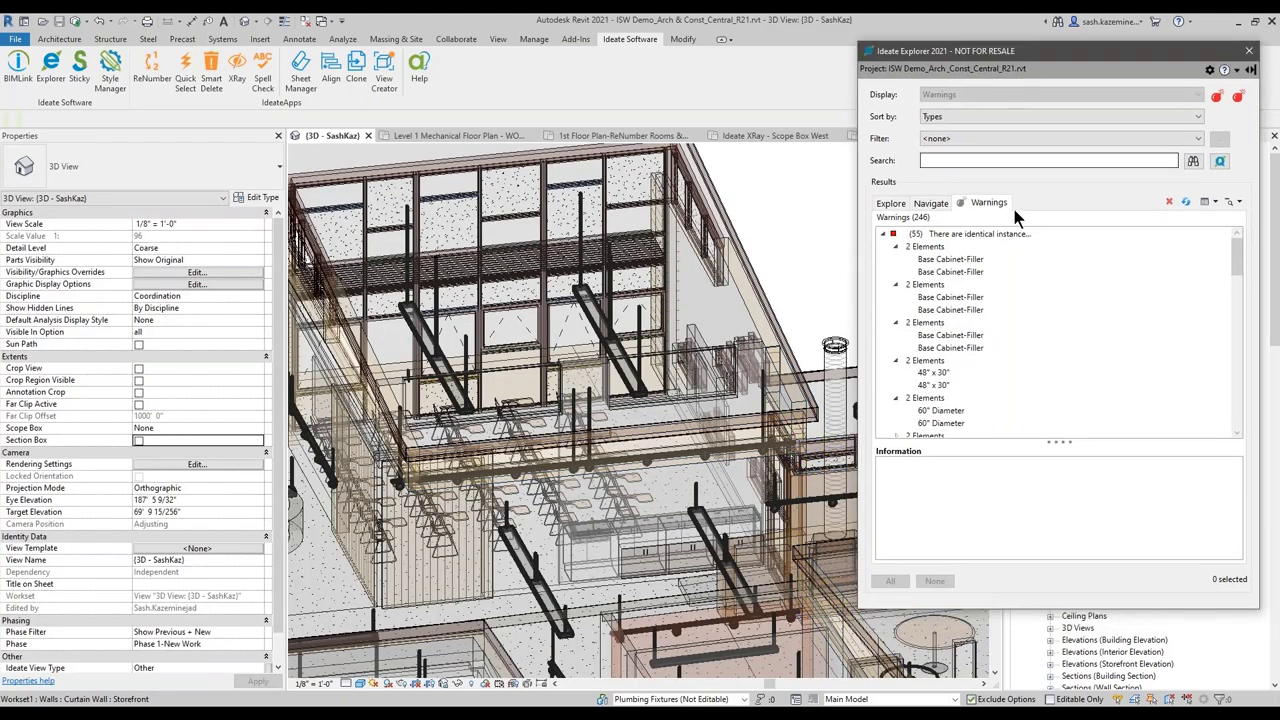
pyautogui.scroll(-5, 623, 442)
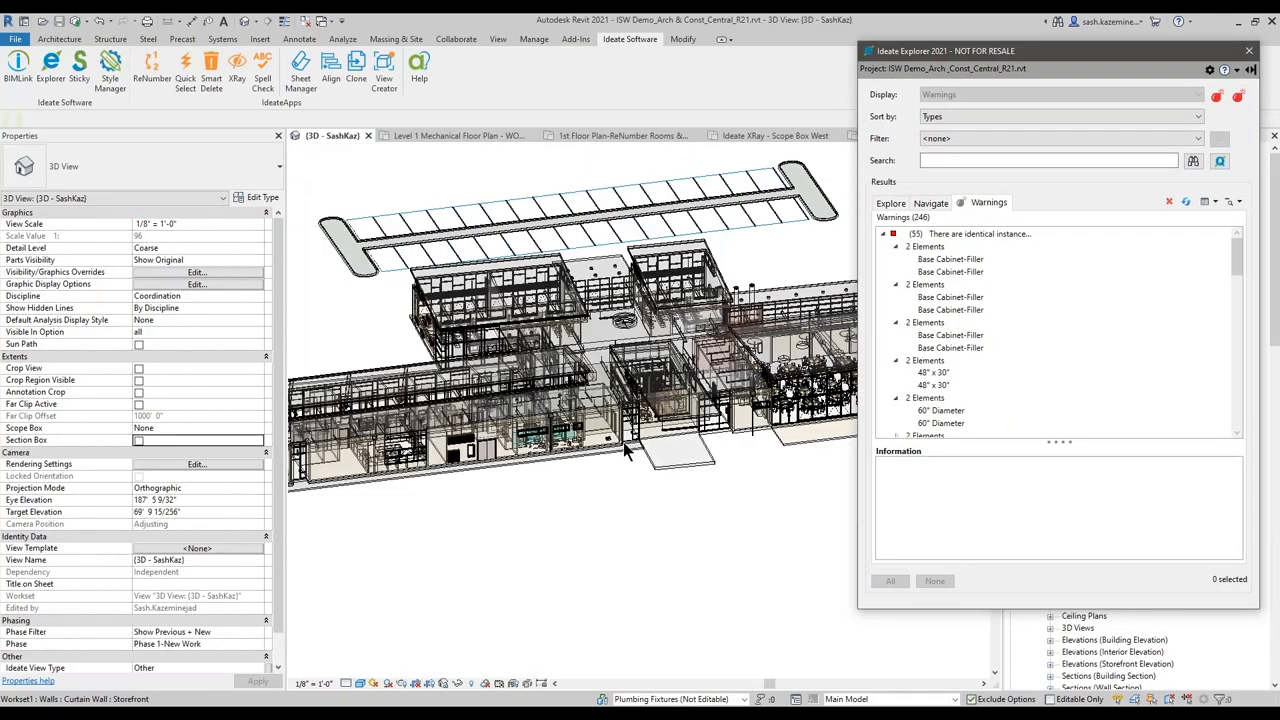
pyautogui.keyDown('shift'); pyautogui.moveTo(630, 503); pyautogui.dragTo(696, 514, button='middle'); pyautogui.keyUp('shift')
# - Compare Ids of both Base Cabinet-Filler pairs, then select all 110 identical-instance elements
pyautogui.click(943, 259)
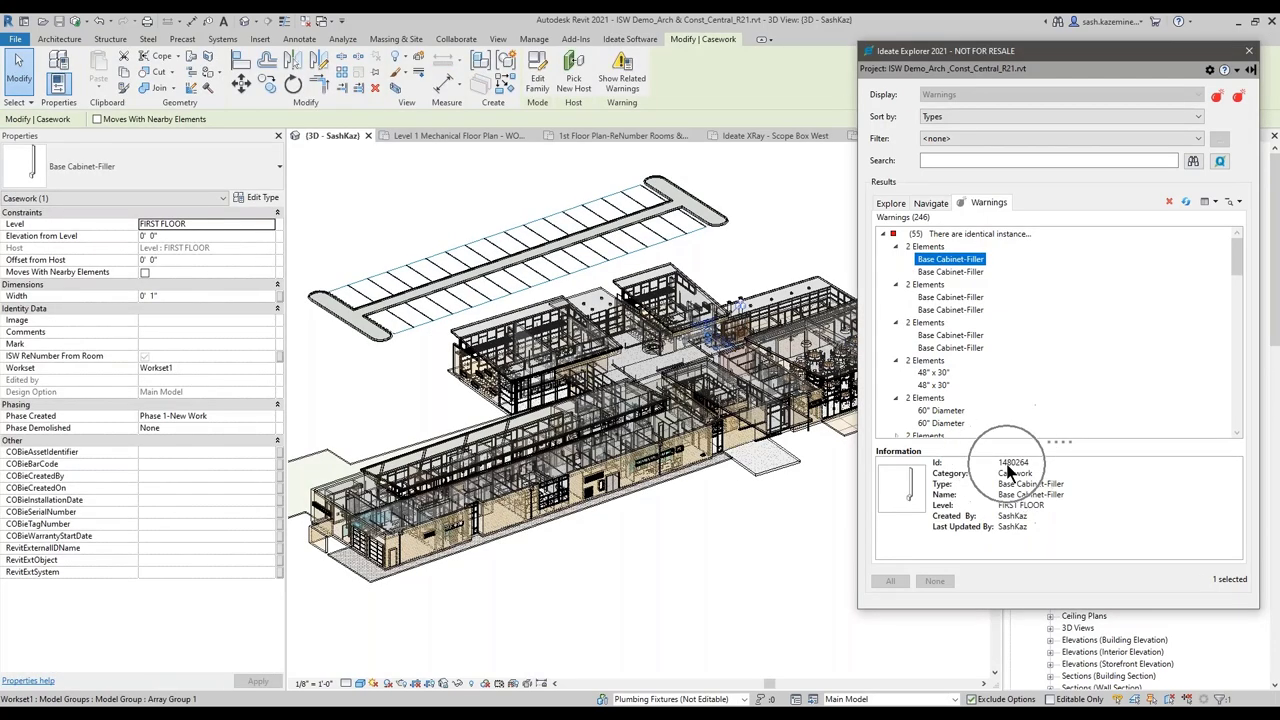
pyautogui.click(963, 272)
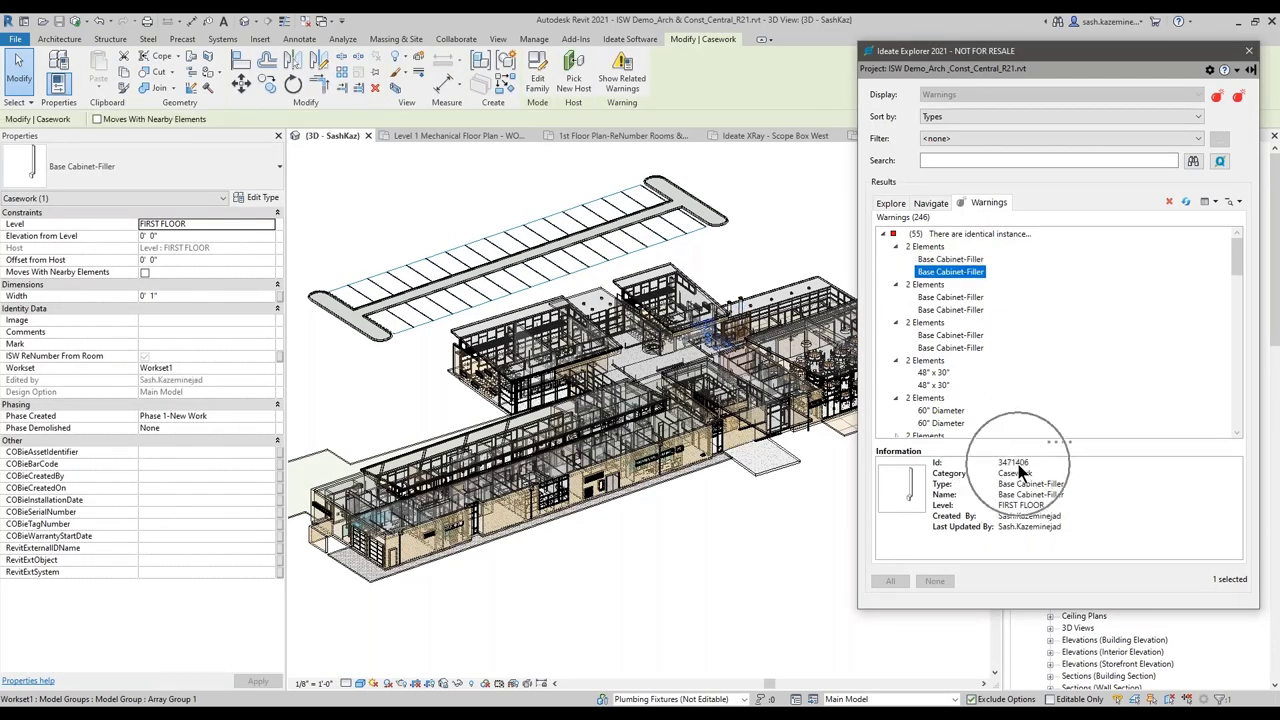
pyautogui.click(950, 298)
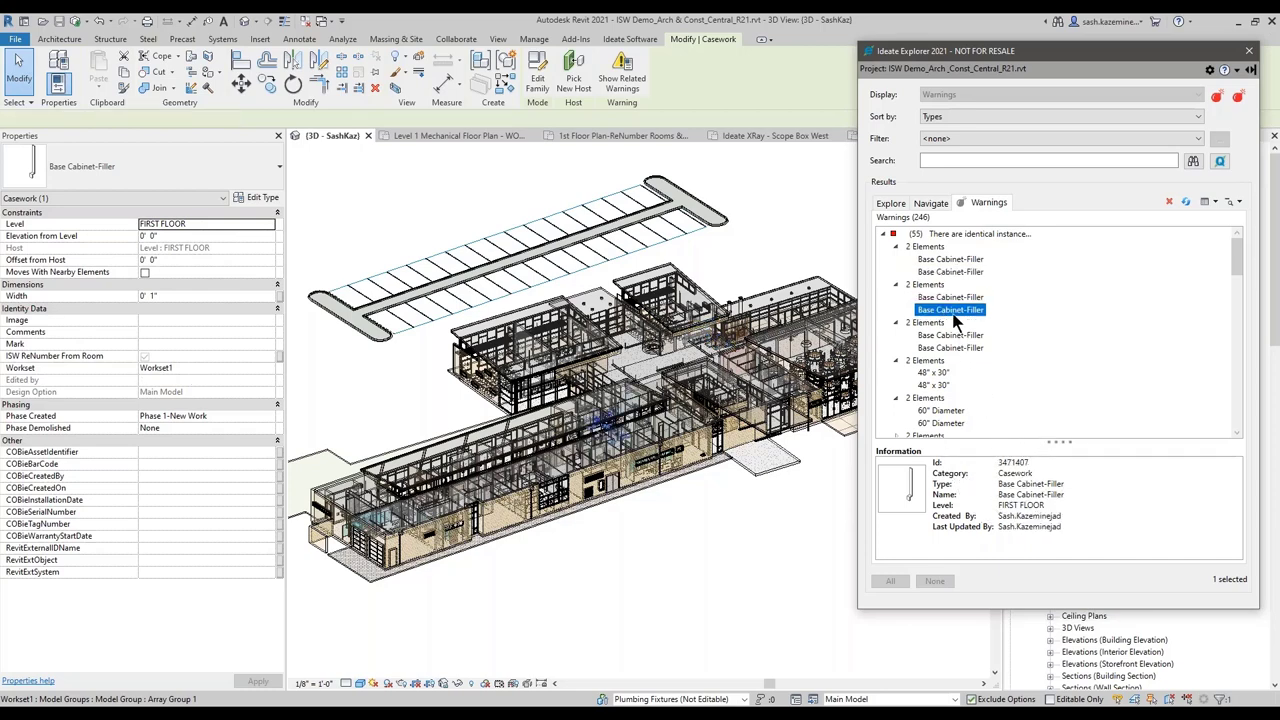
pyautogui.click(952, 310)
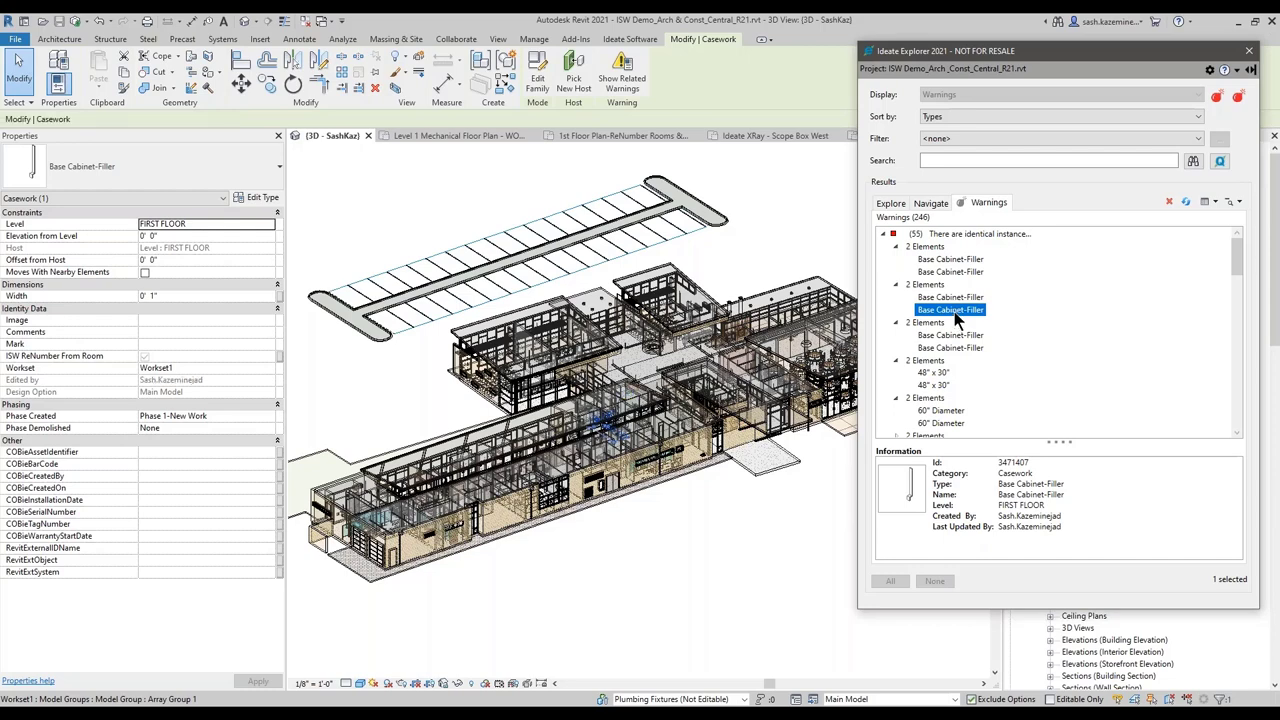
pyautogui.click(947, 271)
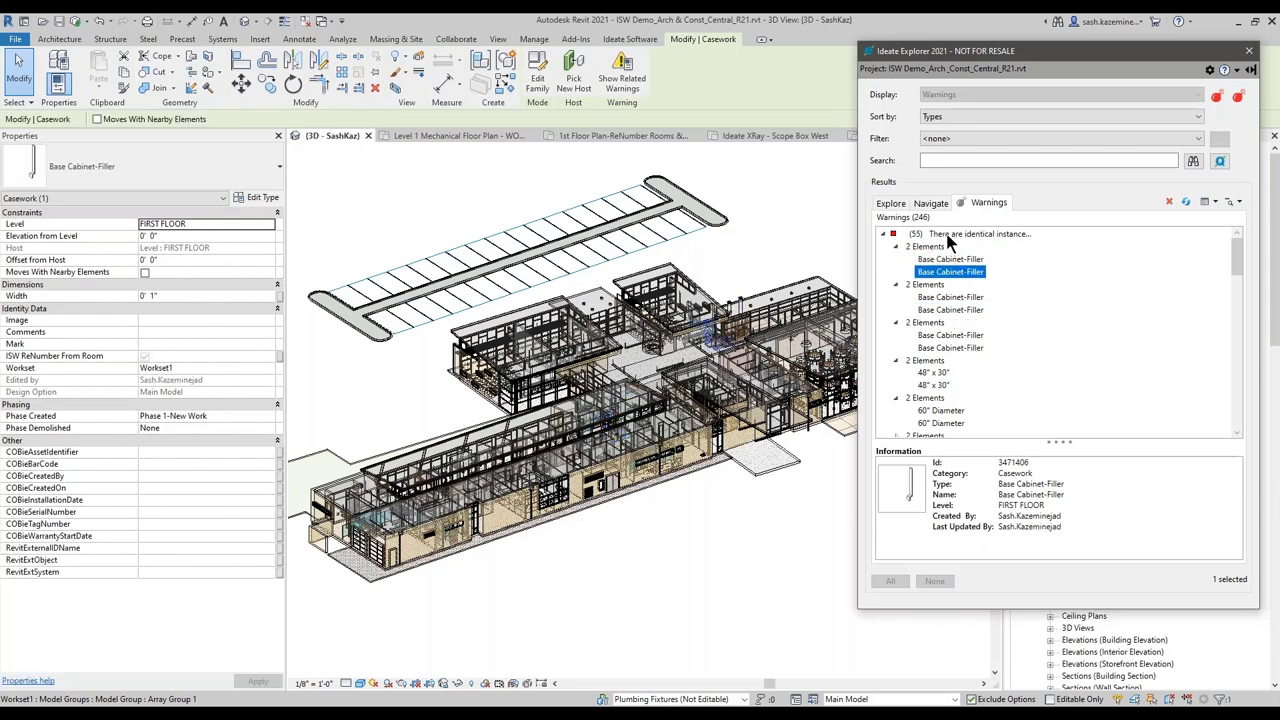
pyautogui.click(950, 235)
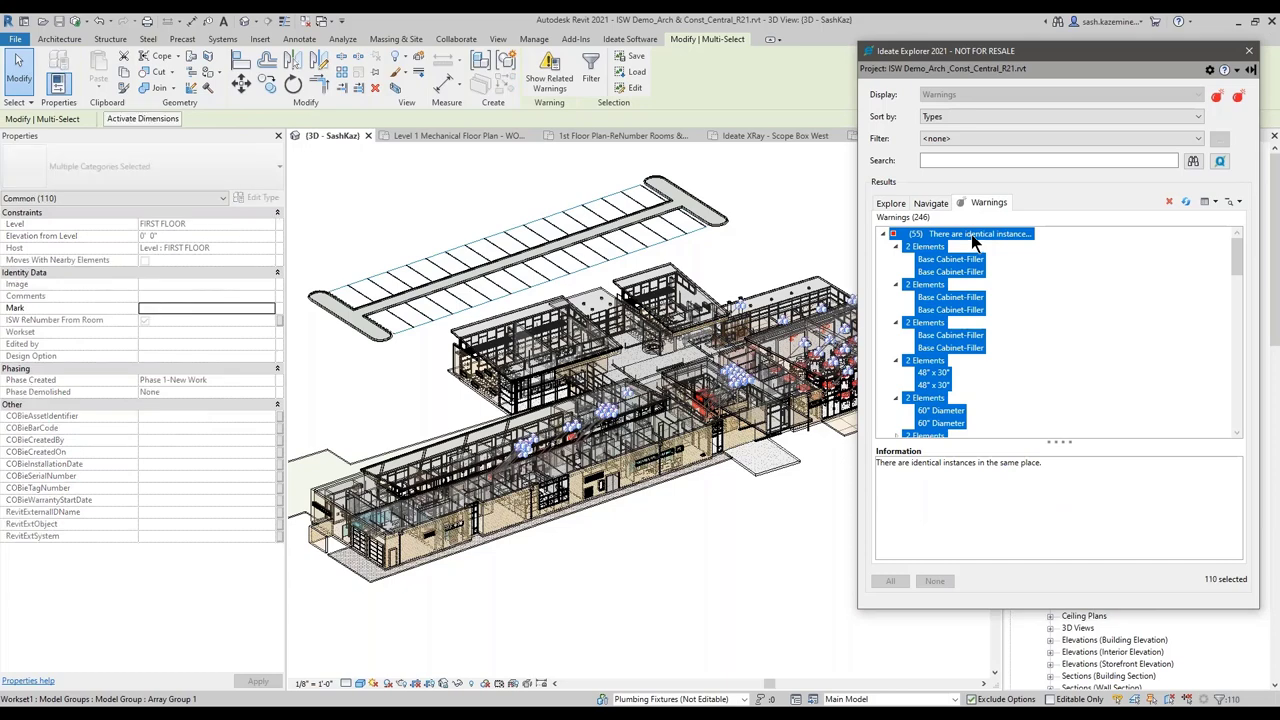
# - Use Retain Originals to cut the selection from 110 to 55 newer duplicates, closing Delete Elements
pyautogui.rightClick(972, 236)
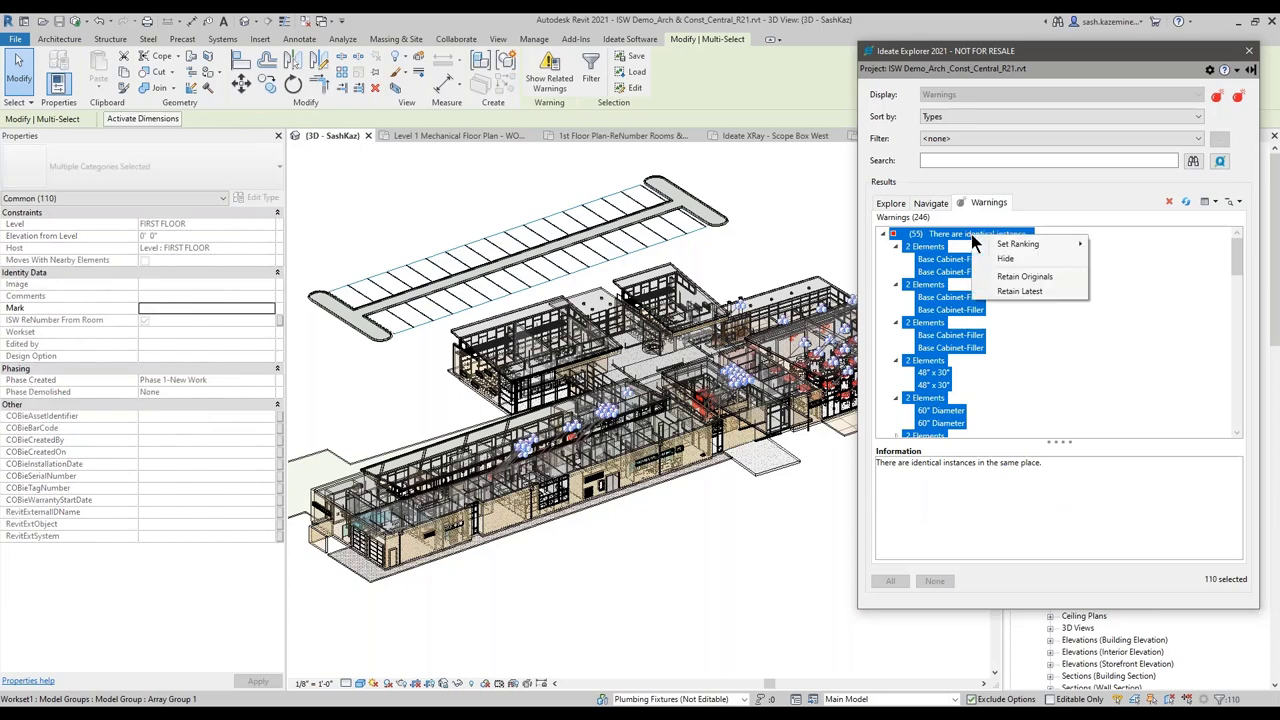
pyautogui.click(1020, 277)
pyautogui.moveTo(950, 95); pyautogui.dragTo(575, 63)
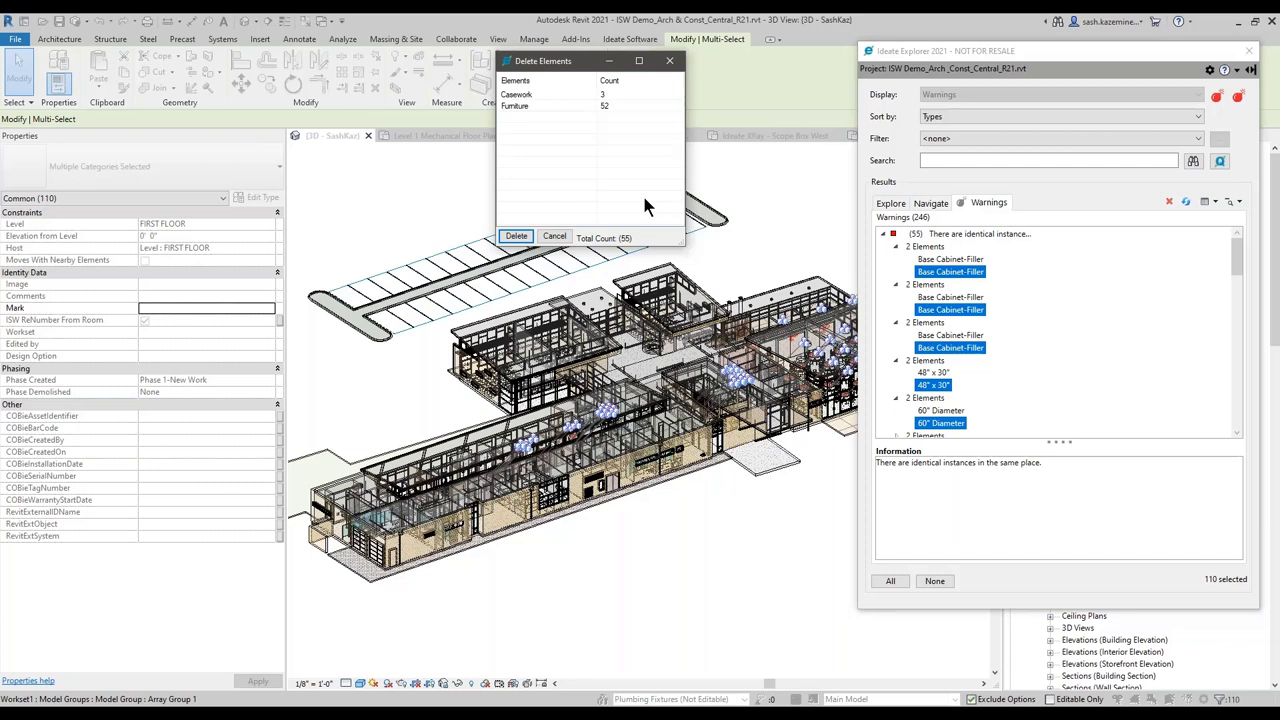
pyautogui.click(1214, 580)
pyautogui.click(669, 61)
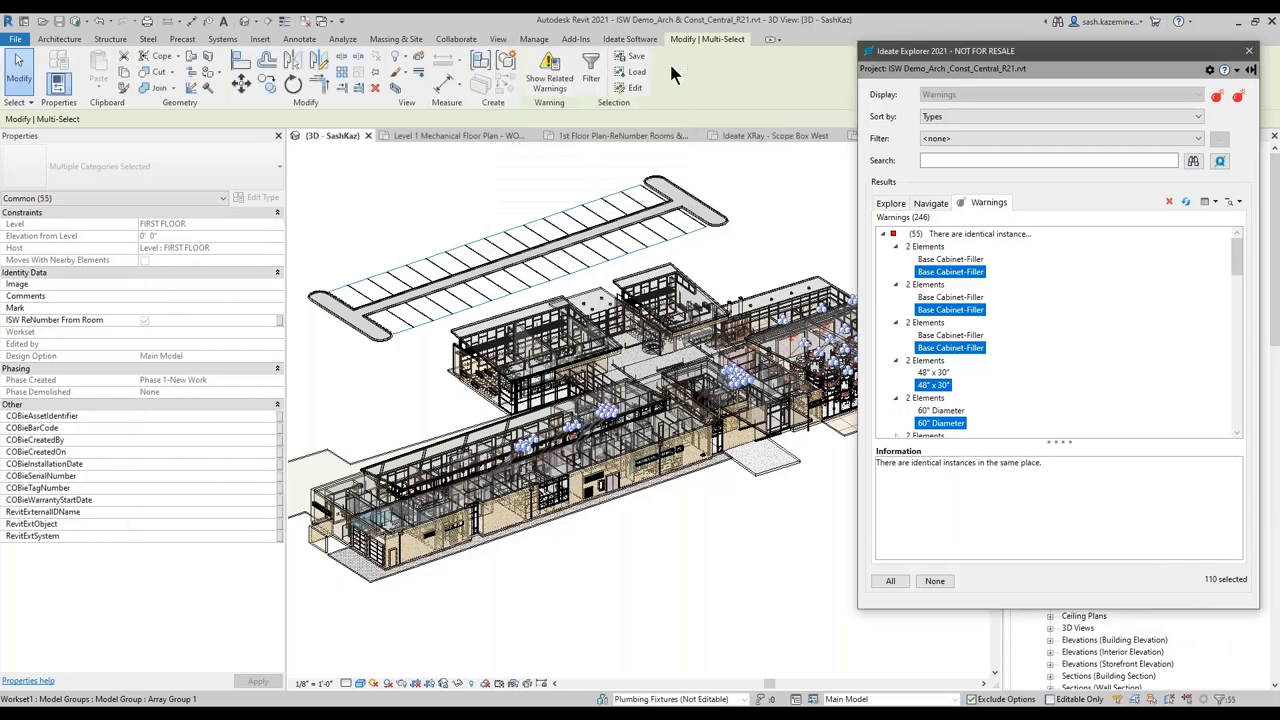
pyautogui.click(1228, 583)
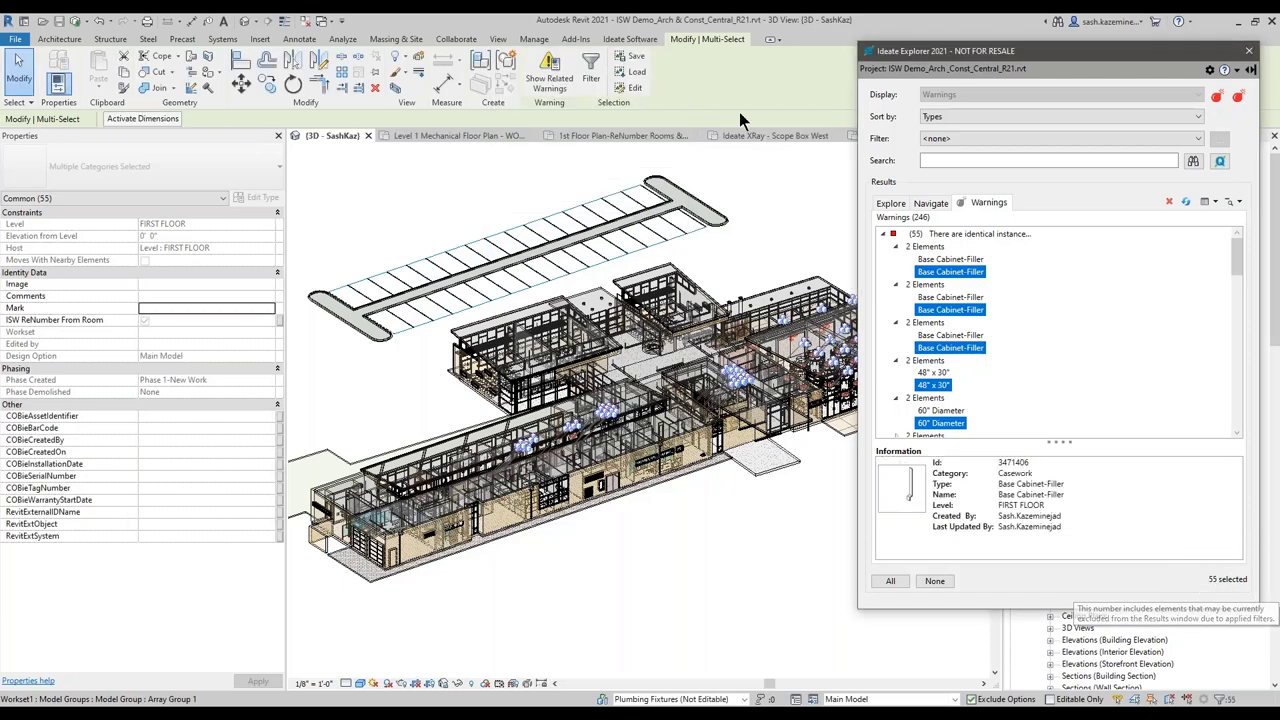
pyautogui.click(628, 39)
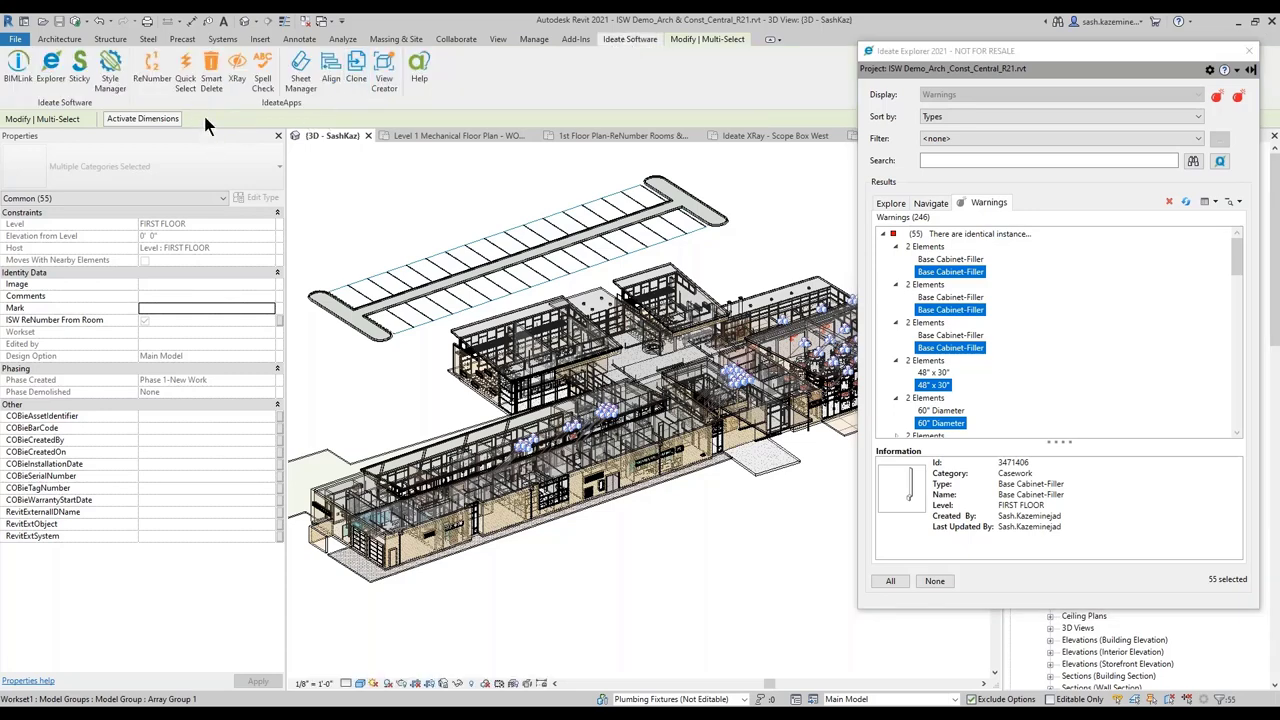
# - Open Smart Delete for the 55 elements and review the Chair-Breuer and 36" table dependents
pyautogui.click(211, 86)
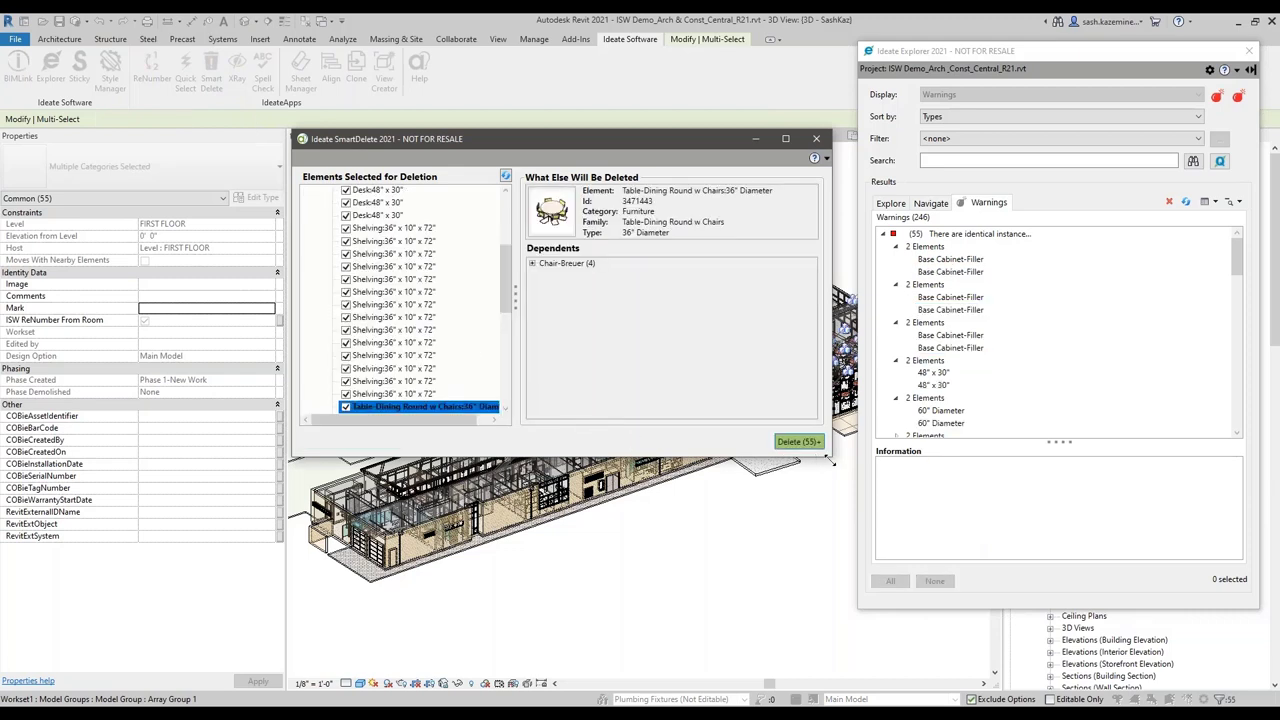
pyautogui.moveTo(830, 461); pyautogui.dragTo(1041, 618)
pyautogui.moveTo(509, 345); pyautogui.dragTo(466, 243)
pyautogui.click(420, 229)
pyautogui.click(578, 293)
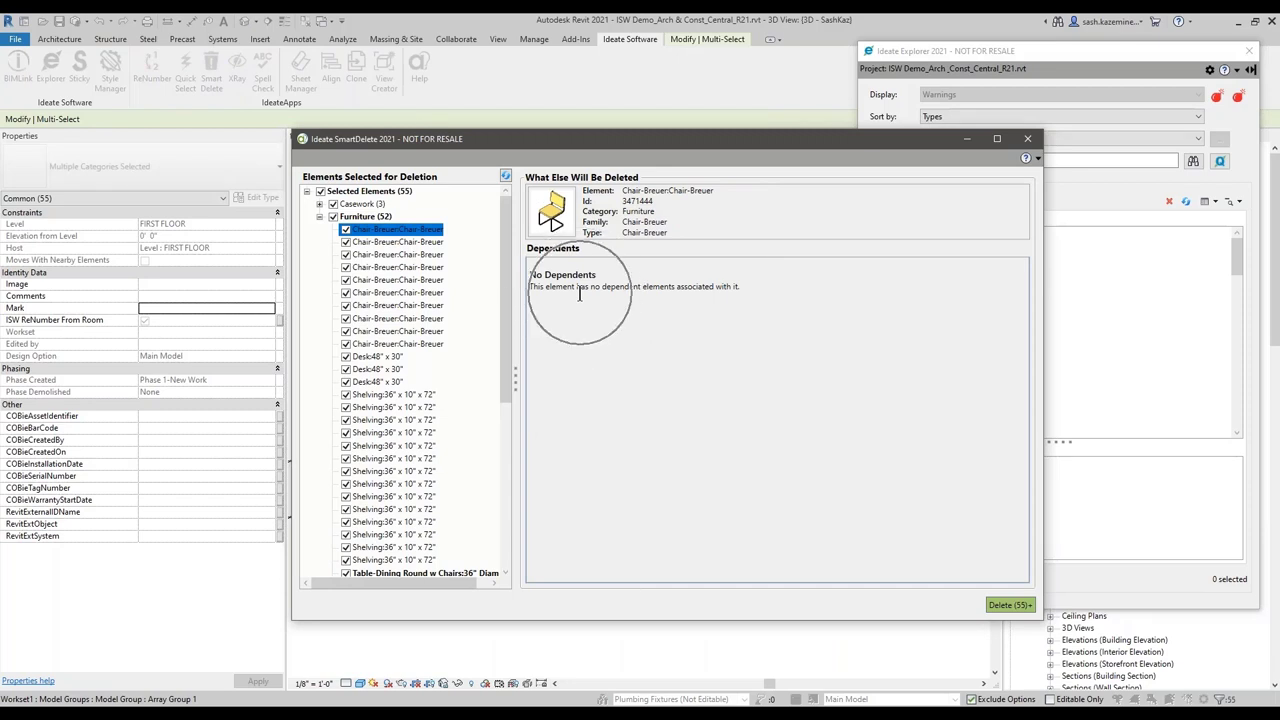
pyautogui.moveTo(510, 292); pyautogui.dragTo(503, 442)
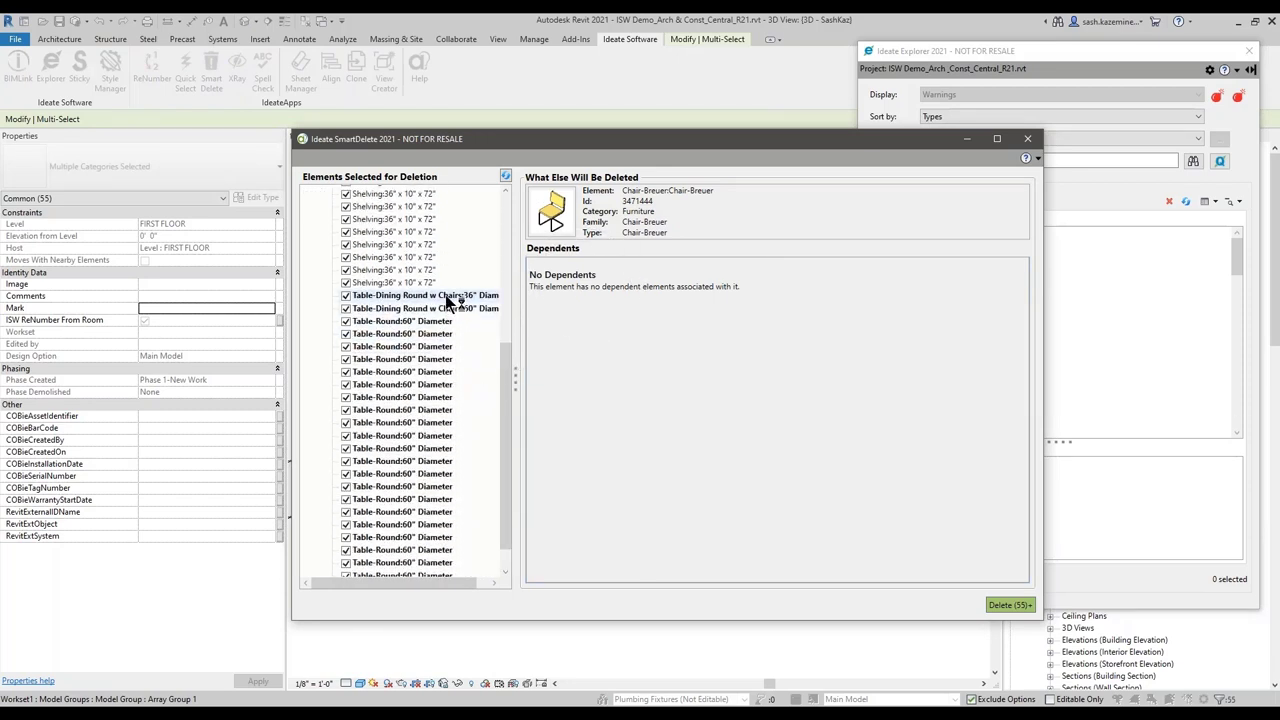
pyautogui.click(449, 297)
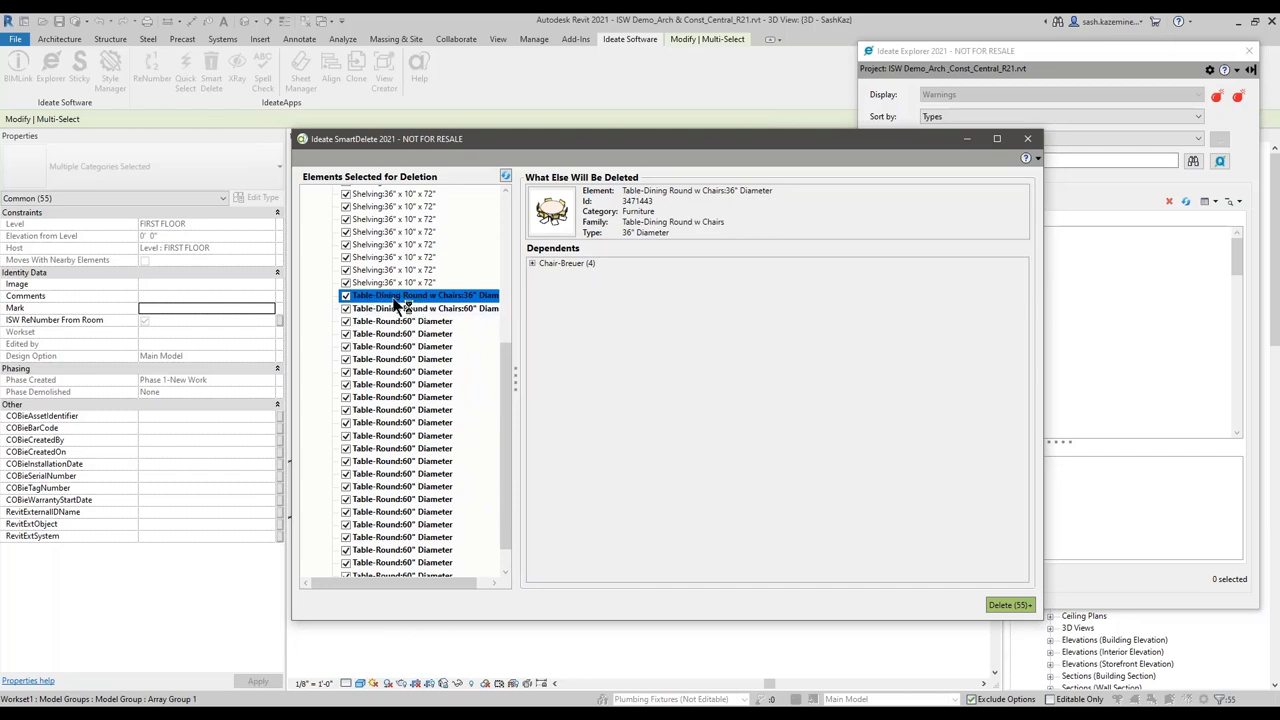
pyautogui.click(532, 264)
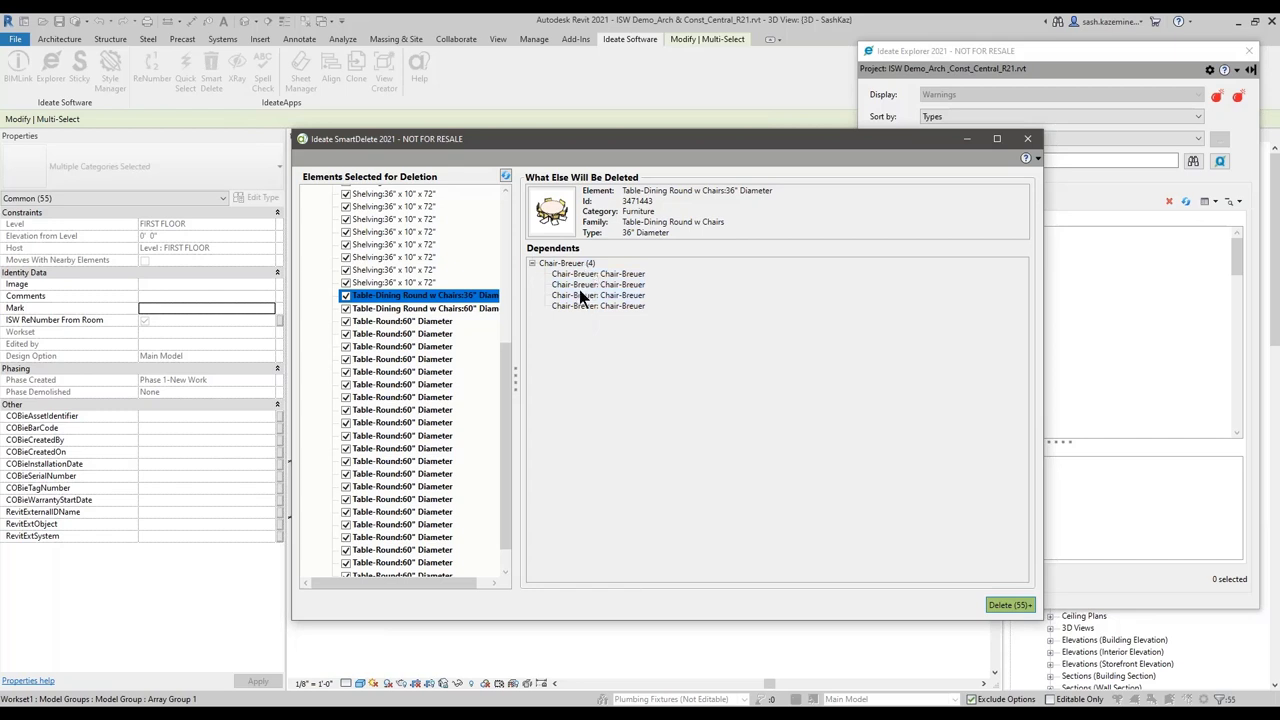
# - Review the Table-Round 60" Diameter entries' dependents, then delete all 55 elements
pyautogui.click(443, 324)
pyautogui.click(438, 334)
pyautogui.click(425, 347)
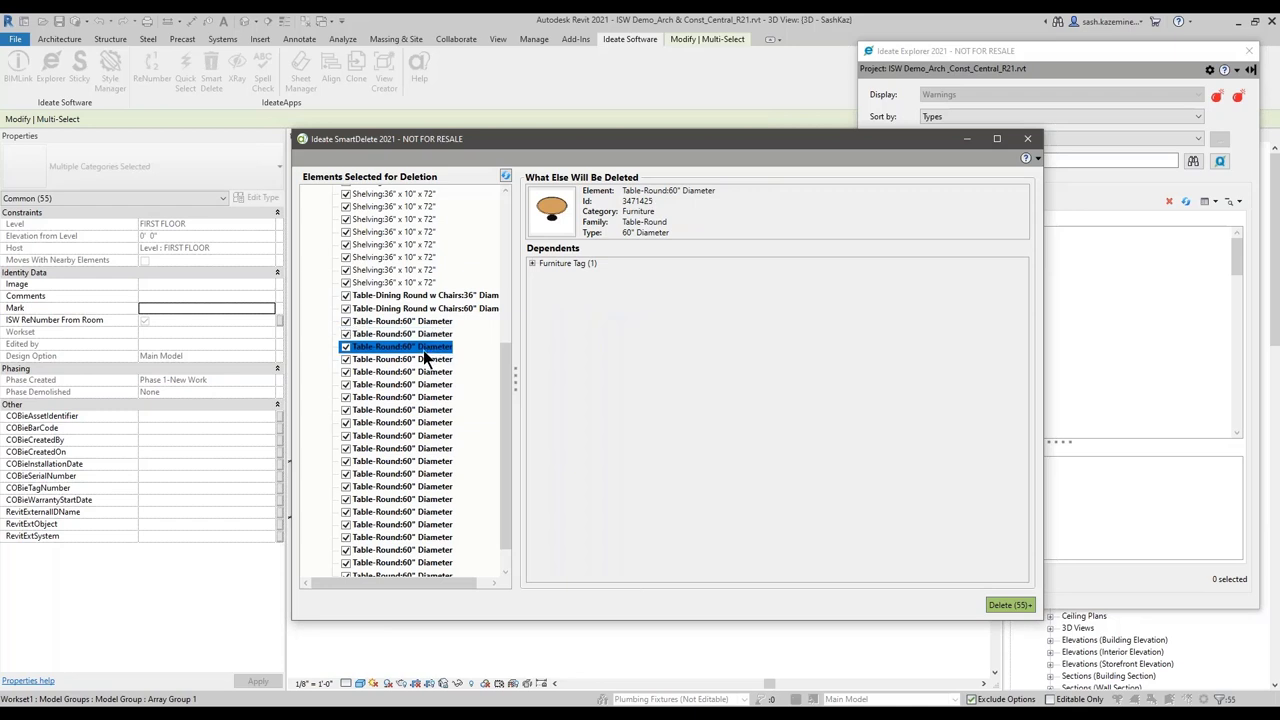
pyautogui.click(417, 372)
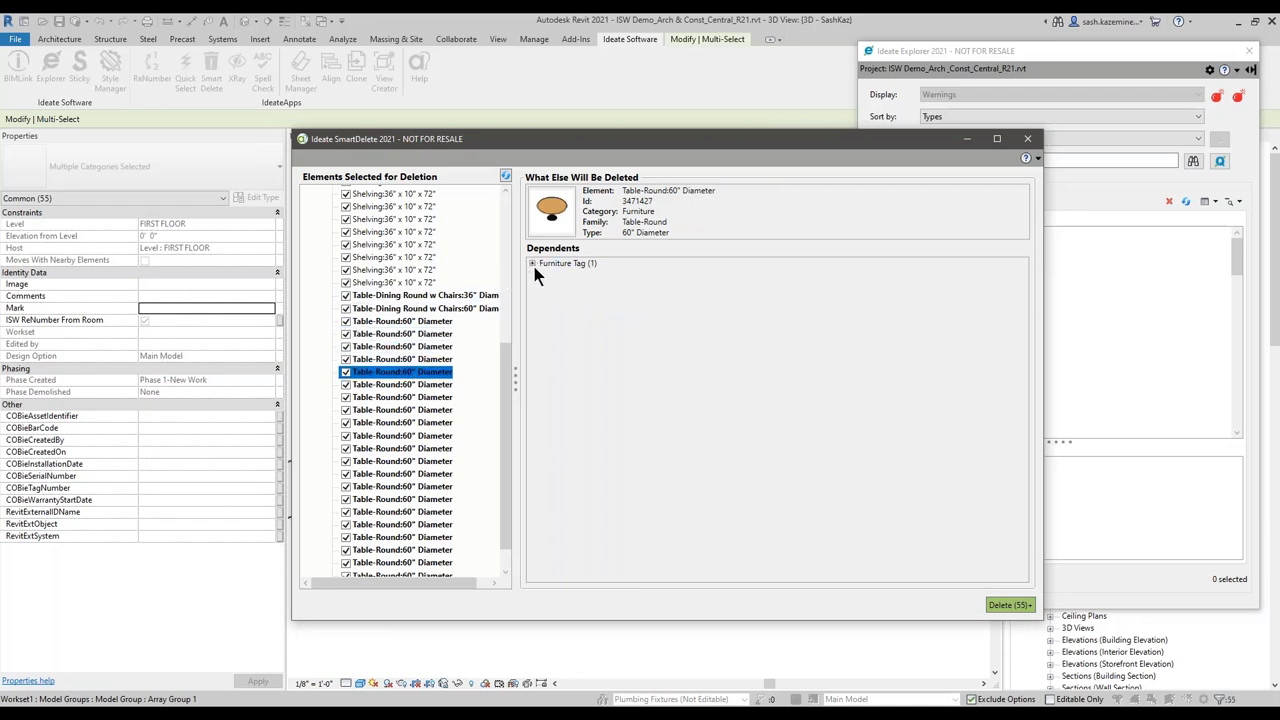
pyautogui.click(375, 398)
pyautogui.scroll(-1, 370, 410)
pyautogui.click(368, 417)
pyautogui.click(392, 455)
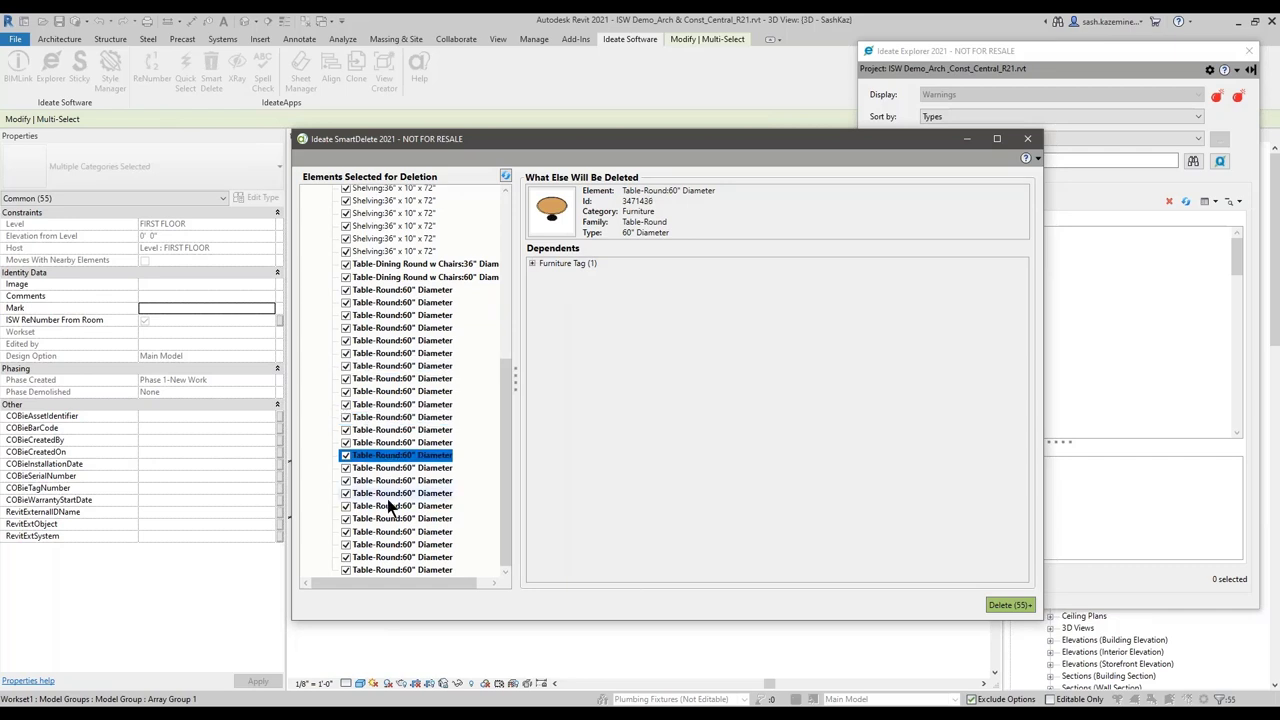
pyautogui.click(400, 493)
pyautogui.click(416, 276)
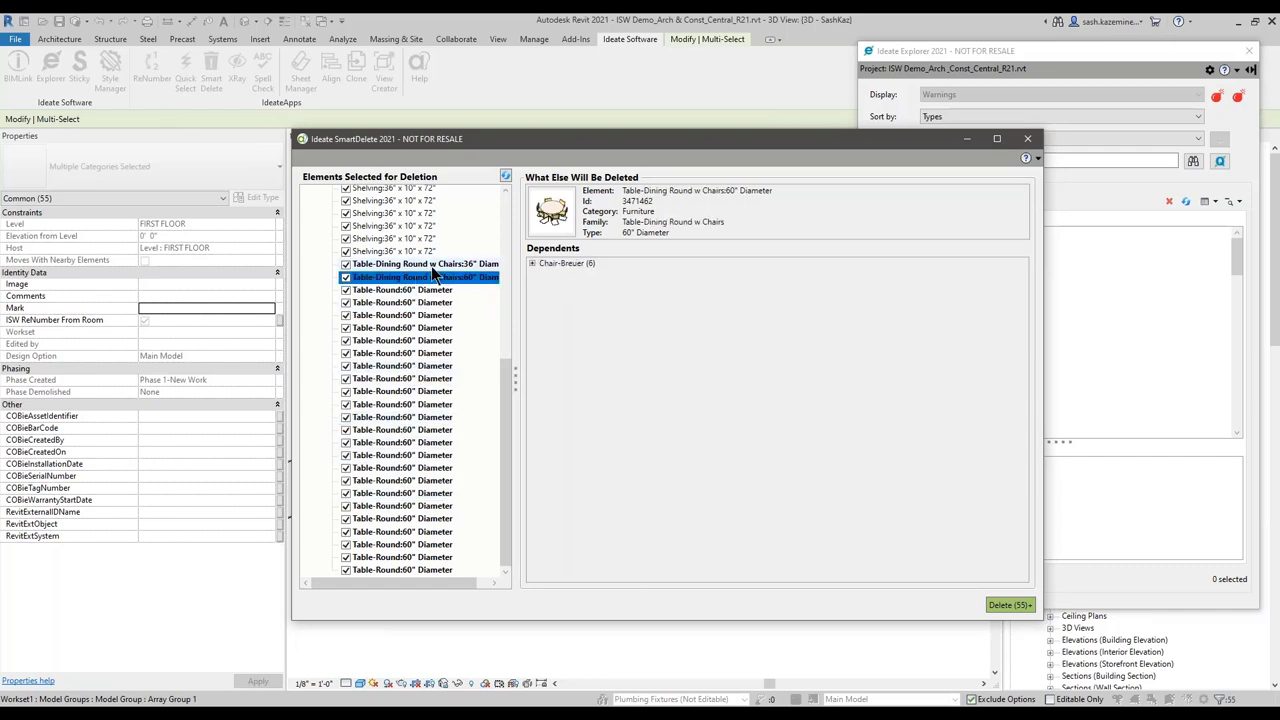
pyautogui.click(431, 265)
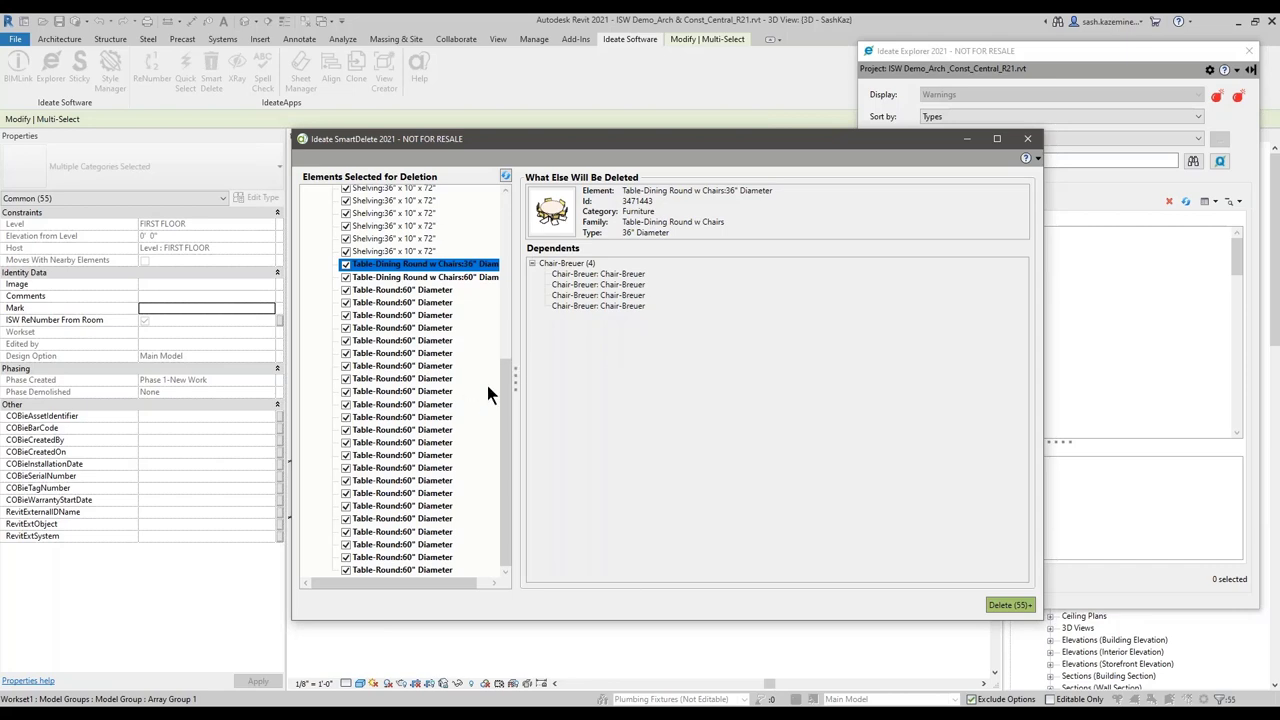
pyautogui.moveTo(506, 389); pyautogui.dragTo(507, 225)
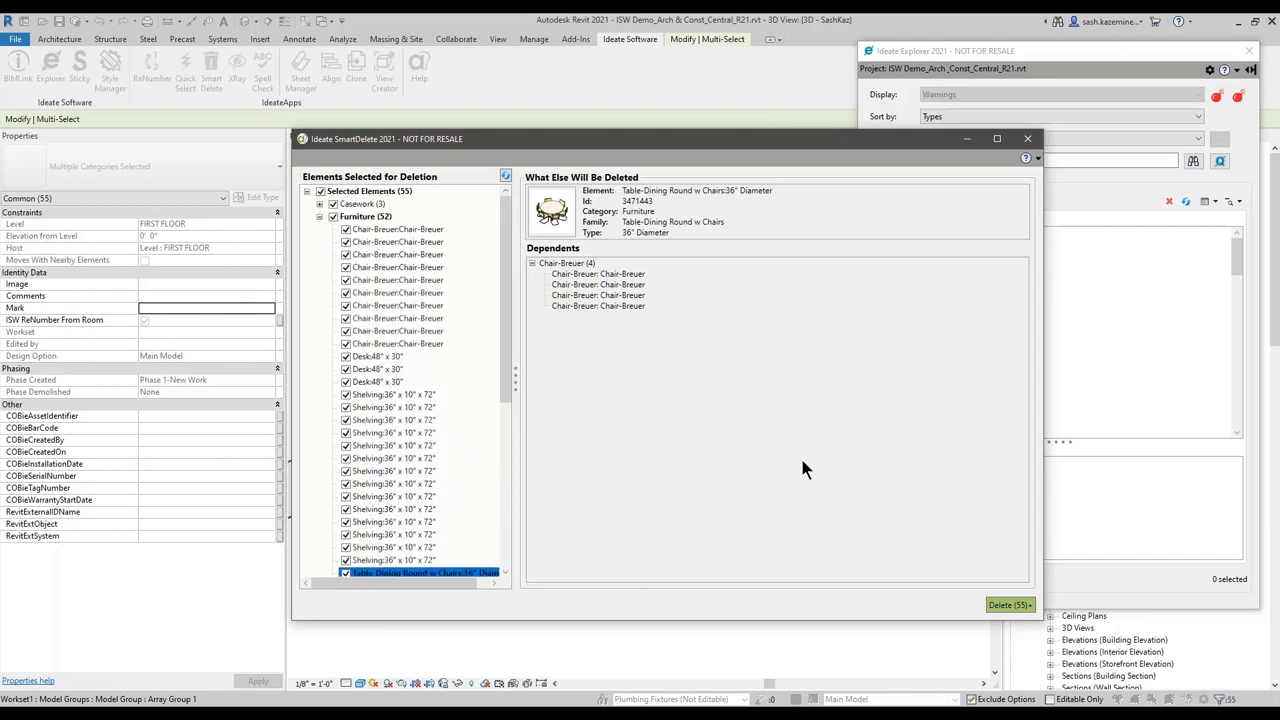
pyautogui.click(1007, 605)
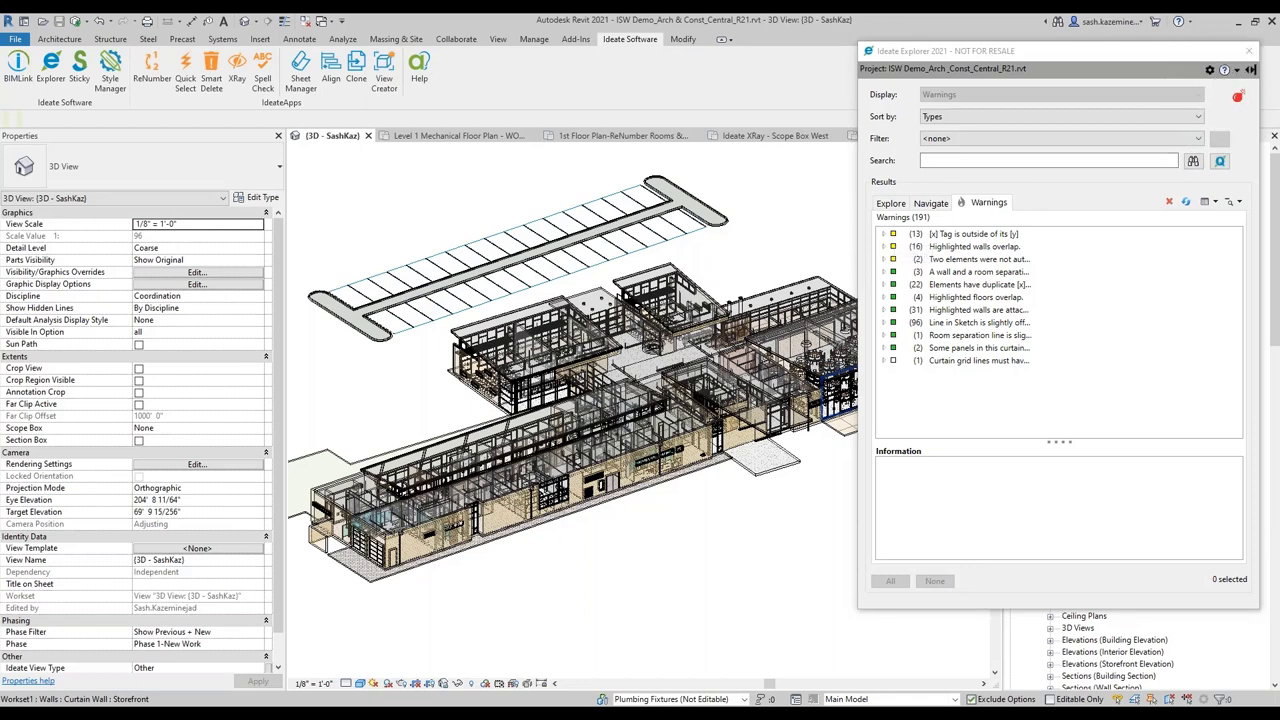
# - Filter the warnings to Medium Ranked Warnings, then clear the filter to show all warnings again
pyautogui.click(952, 238)
pyautogui.click(950, 138)
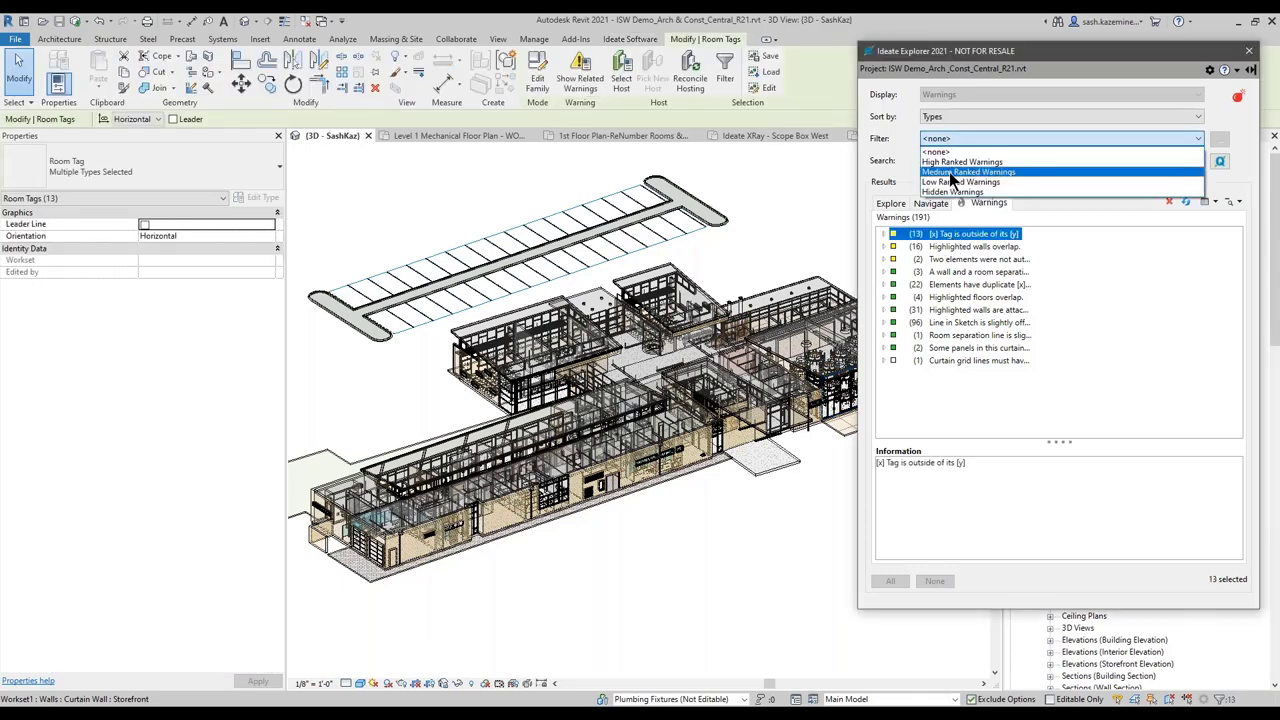
pyautogui.click(952, 168)
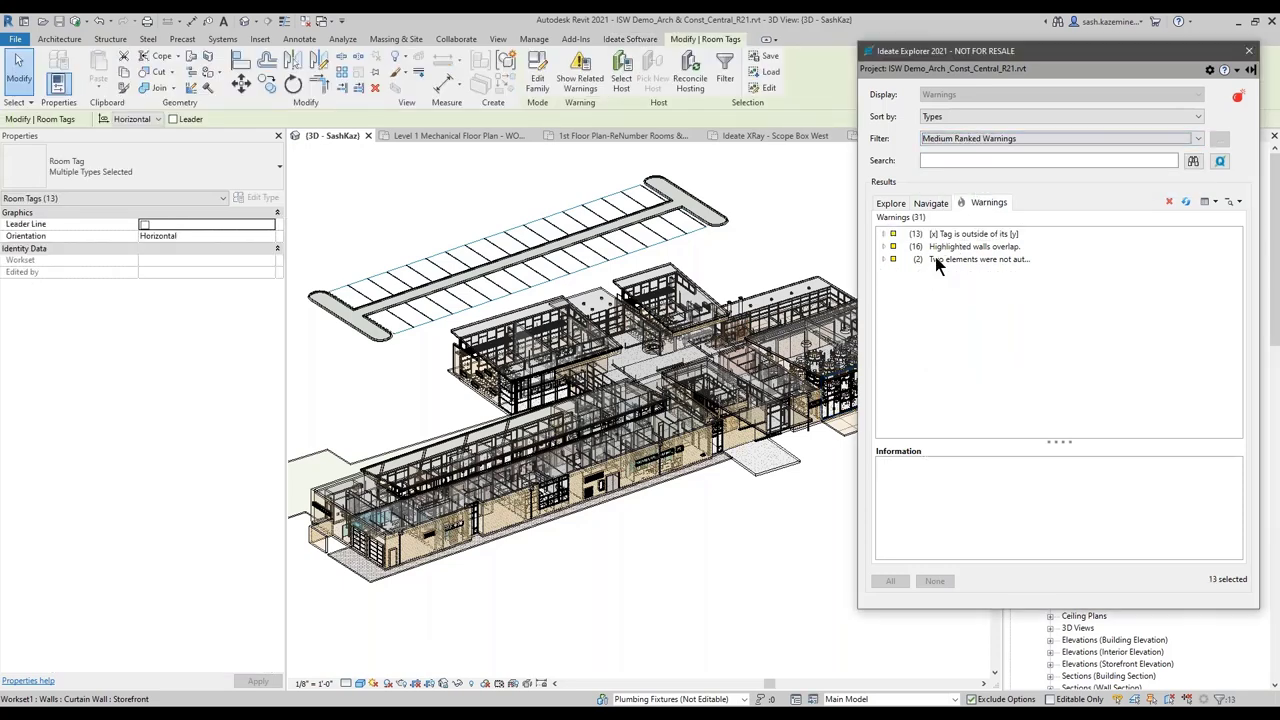
pyautogui.click(953, 138)
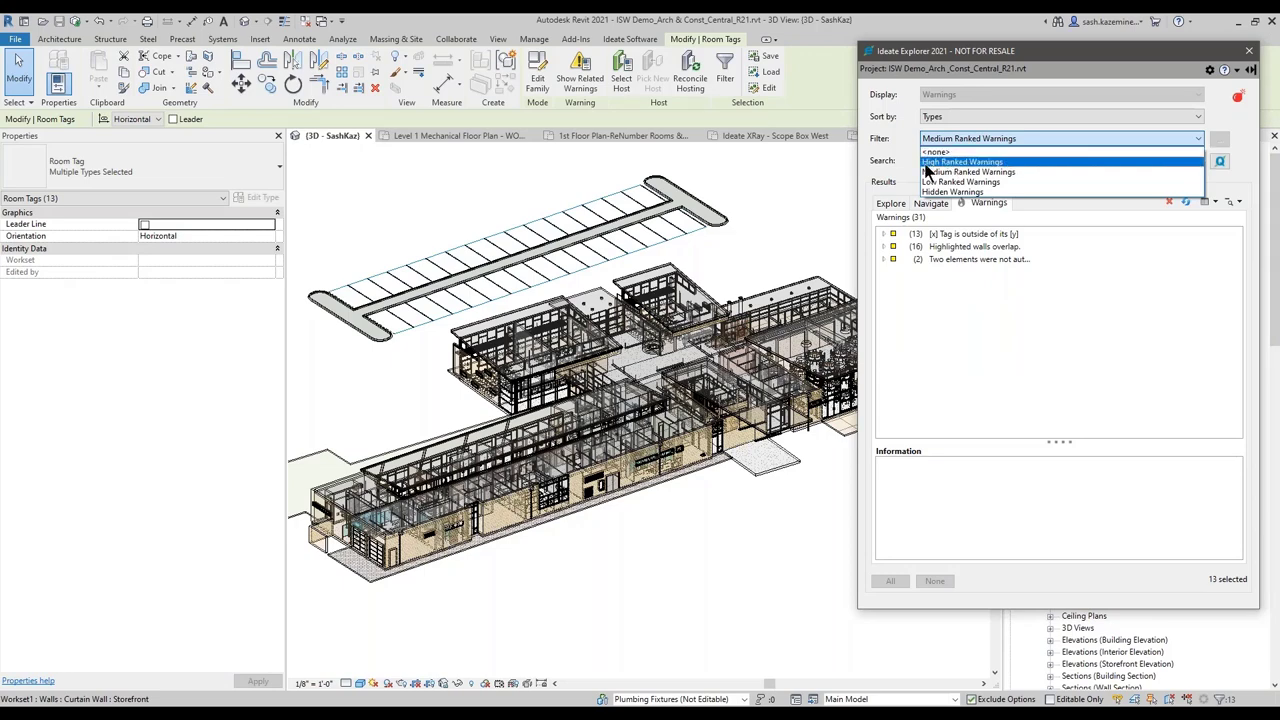
pyautogui.click(936, 151)
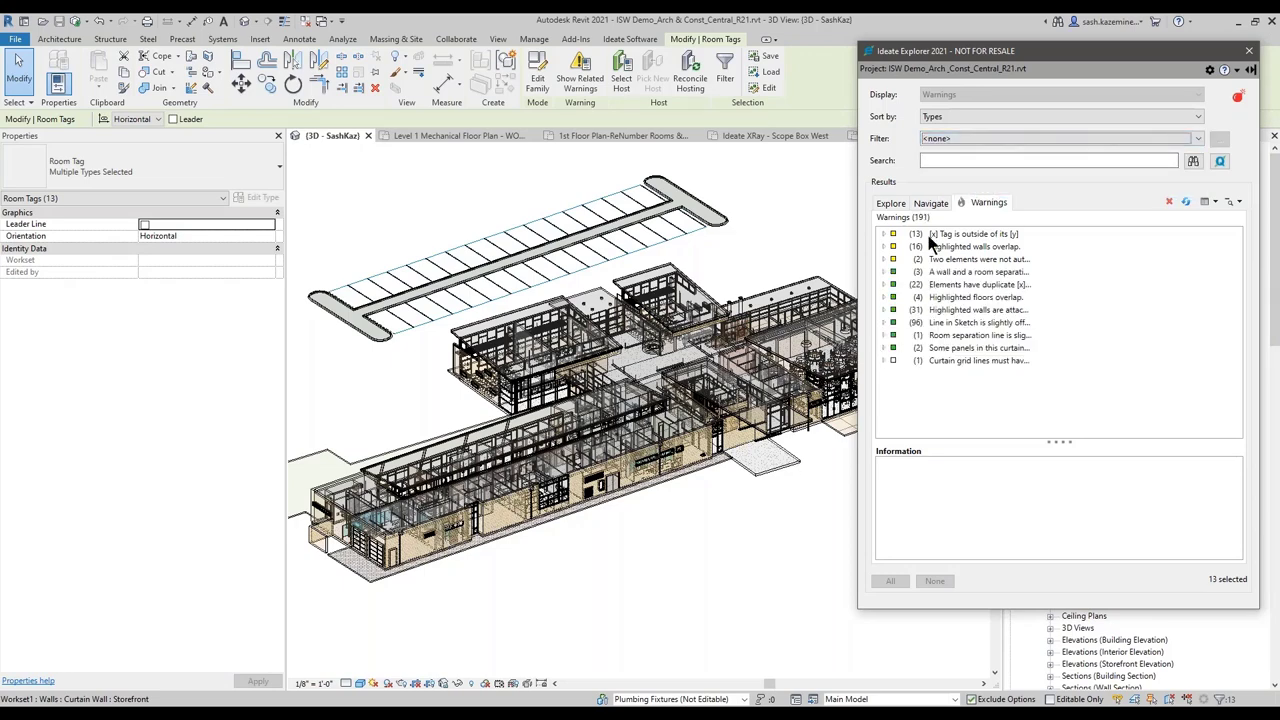
# - Switch Explorer to the whole-project Category tree, reposition the window, and close it
pyautogui.click(890, 203)
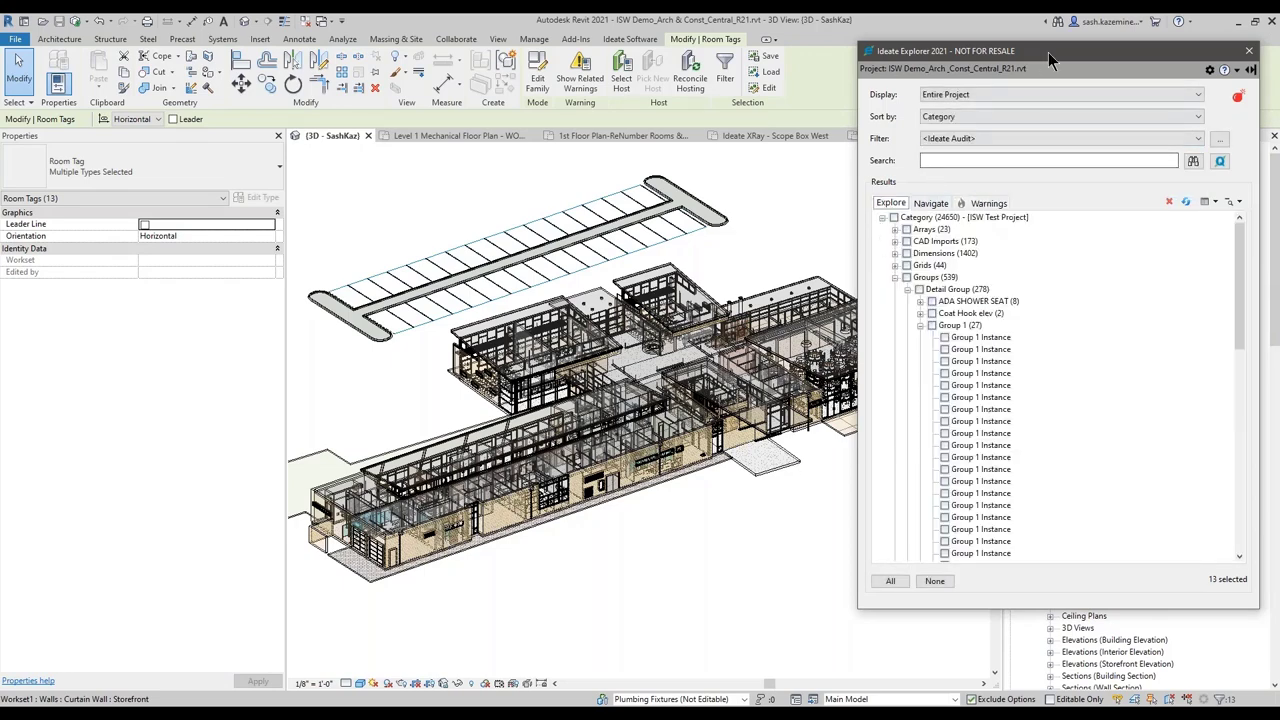
pyautogui.moveTo(1048, 52); pyautogui.dragTo(825, 136)
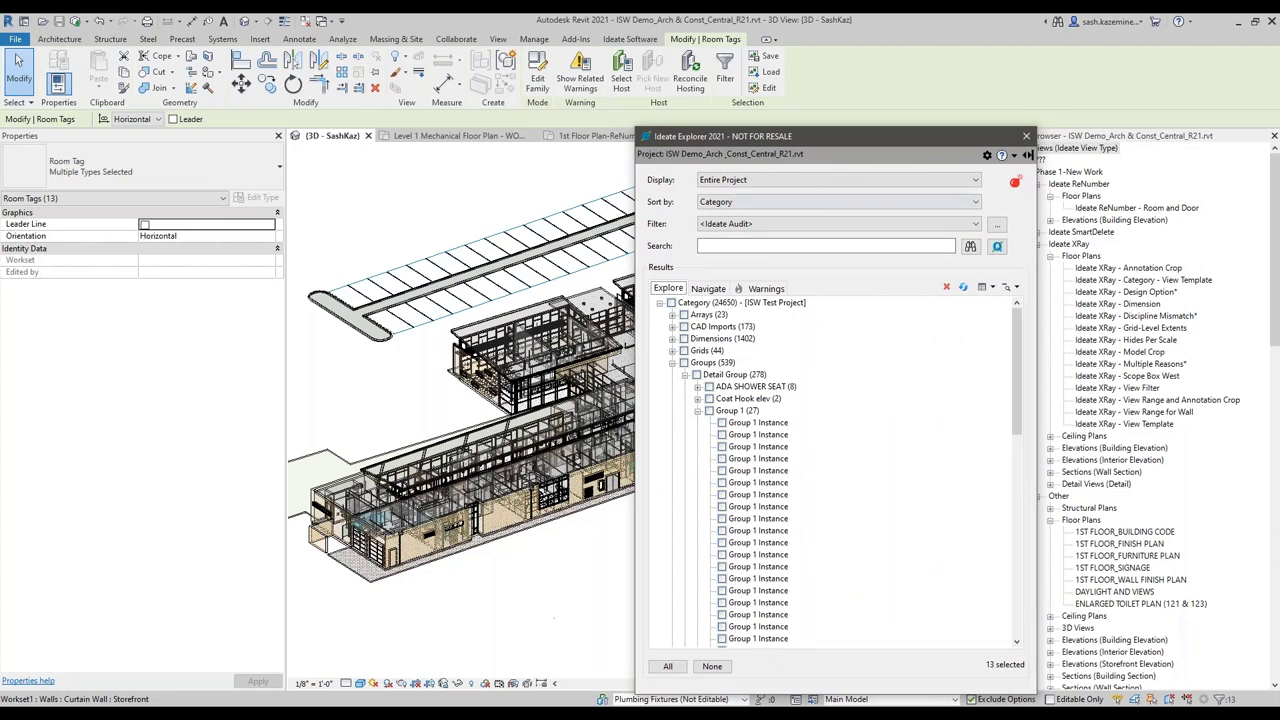
pyautogui.click(490, 680)
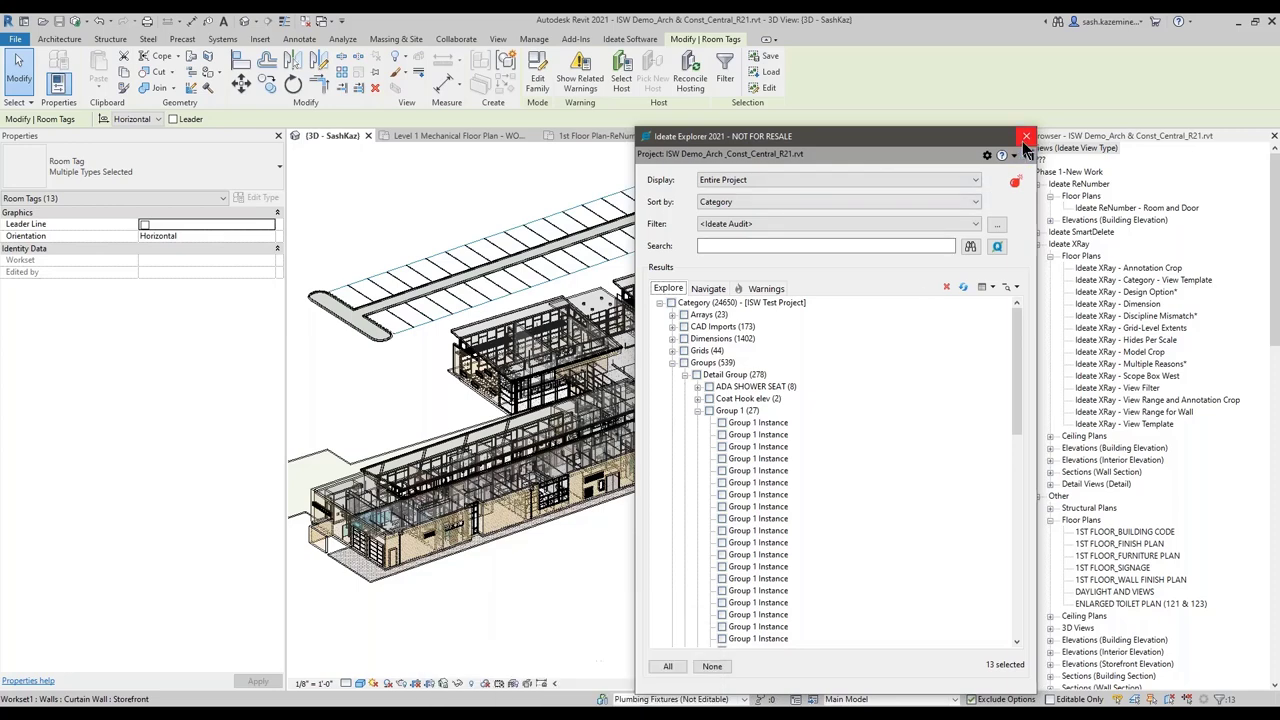
# - Bring the Ideate Explorer Demo slide show forward from PowerPoint's taskbar preview
pyautogui.moveTo(572, 712)
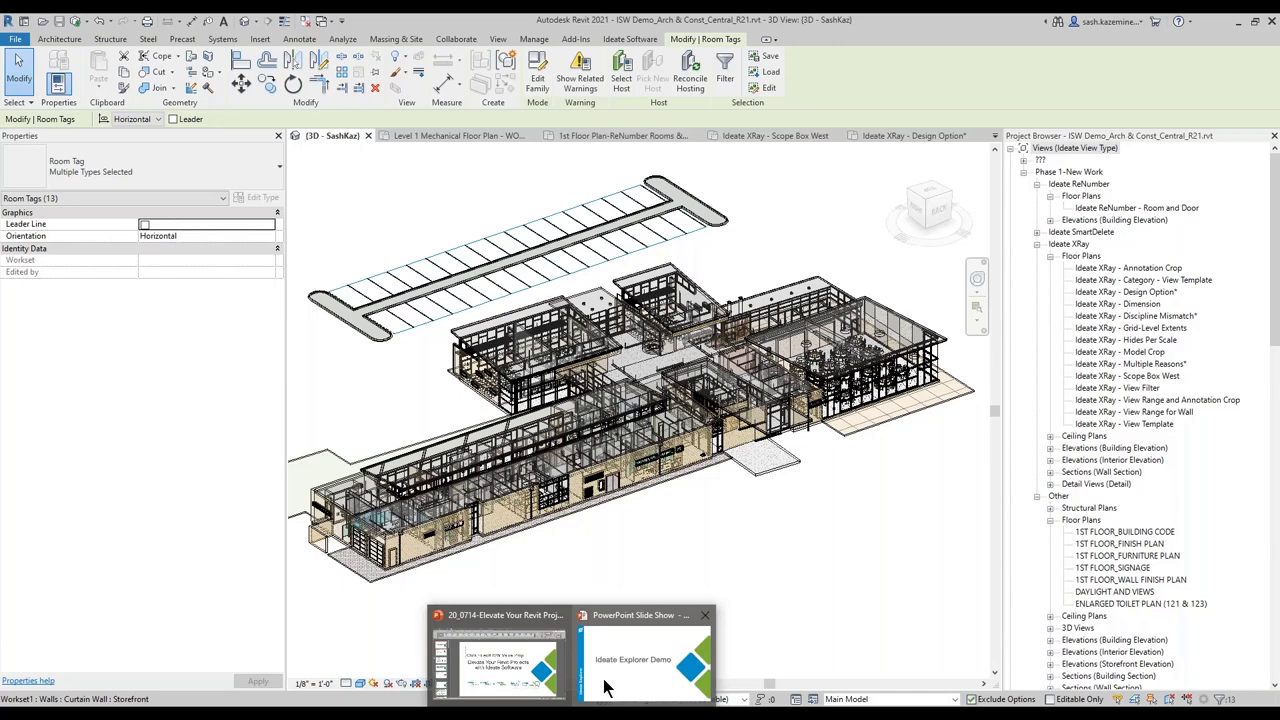
pyautogui.click(678, 689)
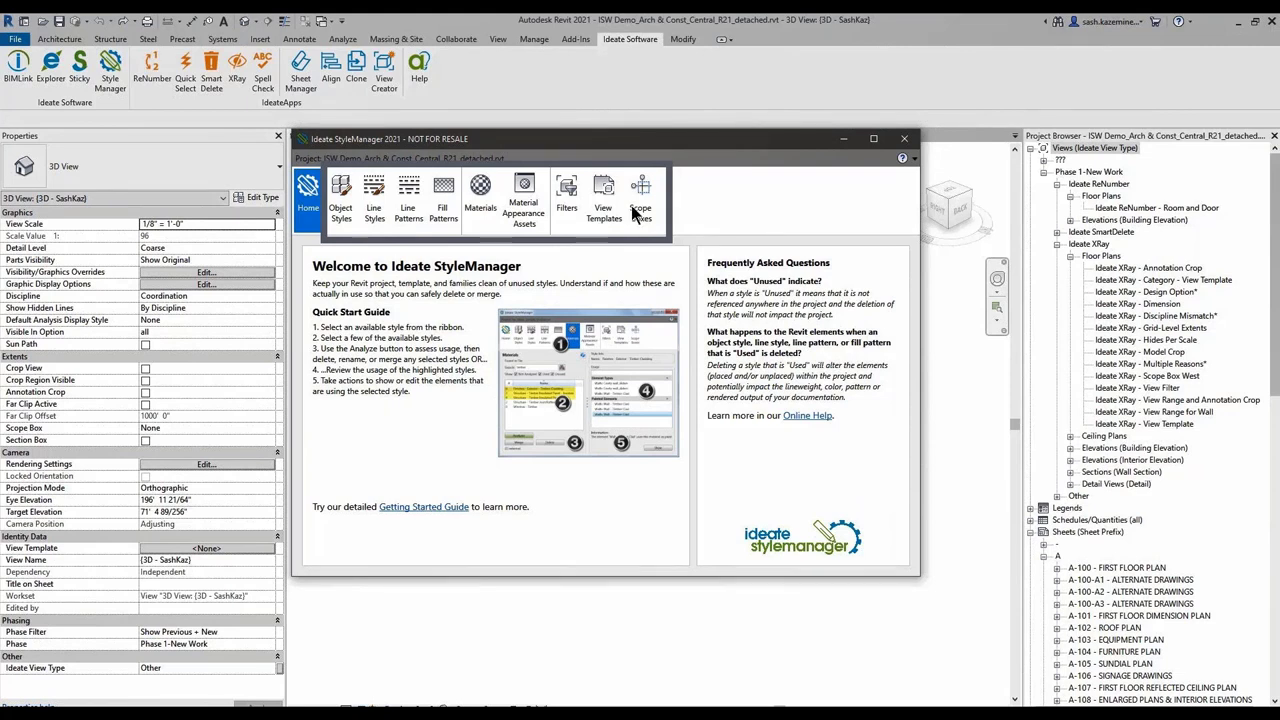
# - List StyleManager's Object Styles, including imported DWG layers, and bring up Revit's Manage > Object Styles
pyautogui.click(345, 214)
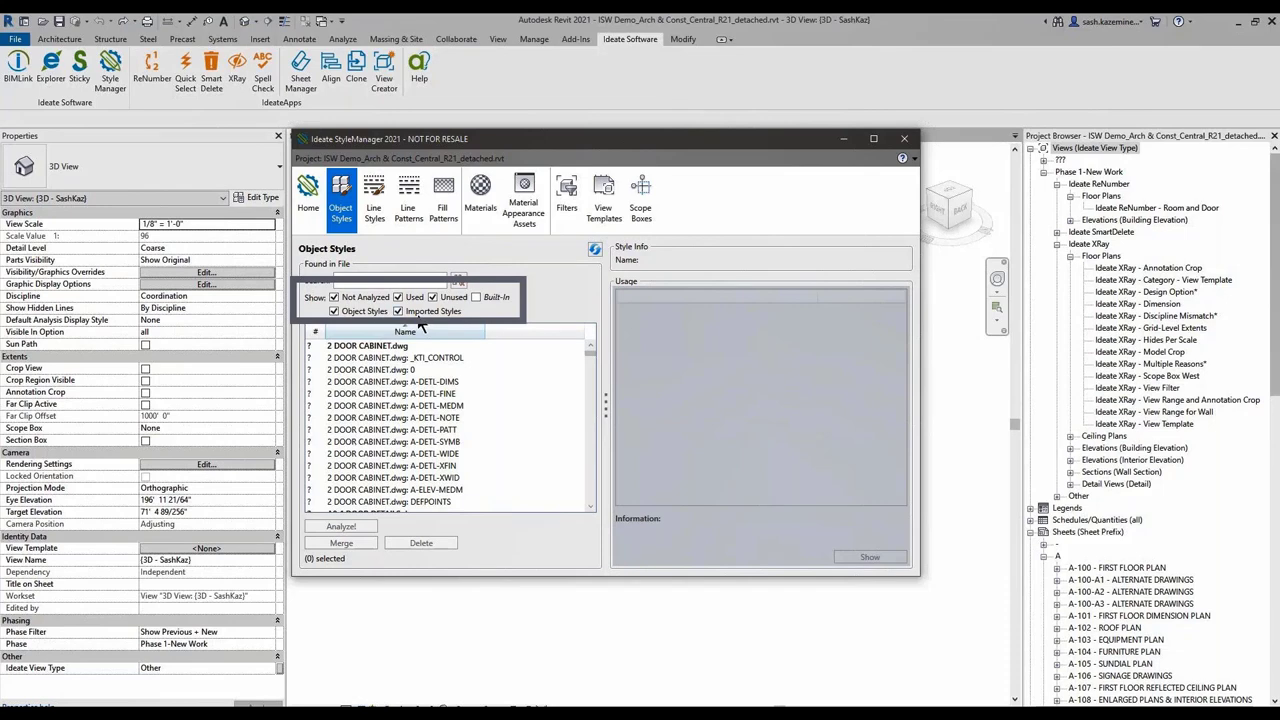
pyautogui.click(538, 44)
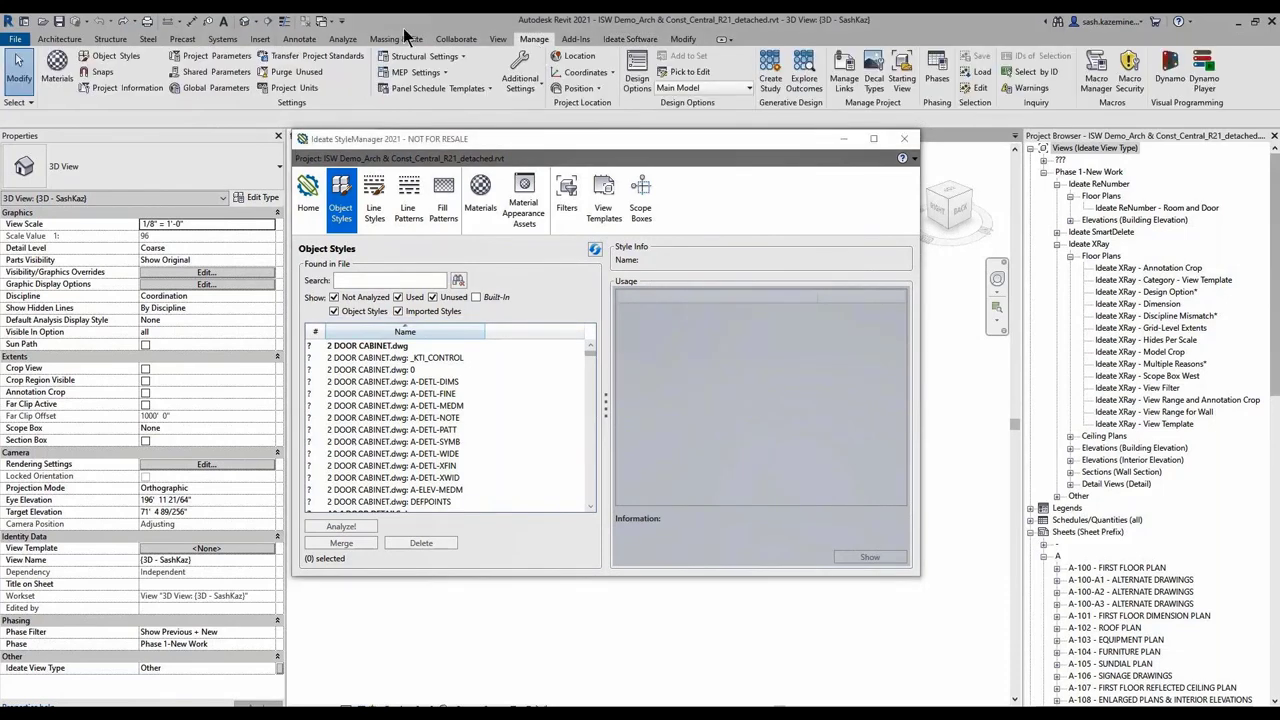
pyautogui.click(95, 60)
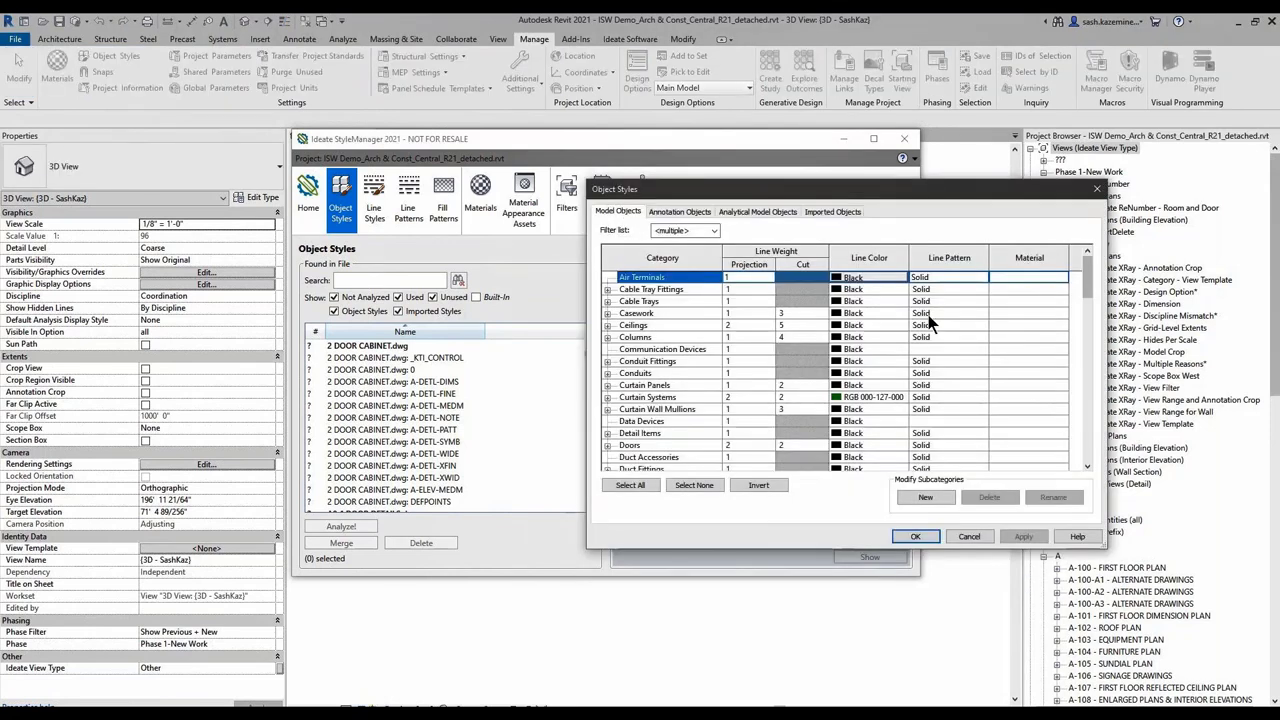
# - Inspect 2 DOOR CABINET.dwg's layers, 0 through DEFPOINTS, under Imported Objects, then cancel
pyautogui.click(833, 212)
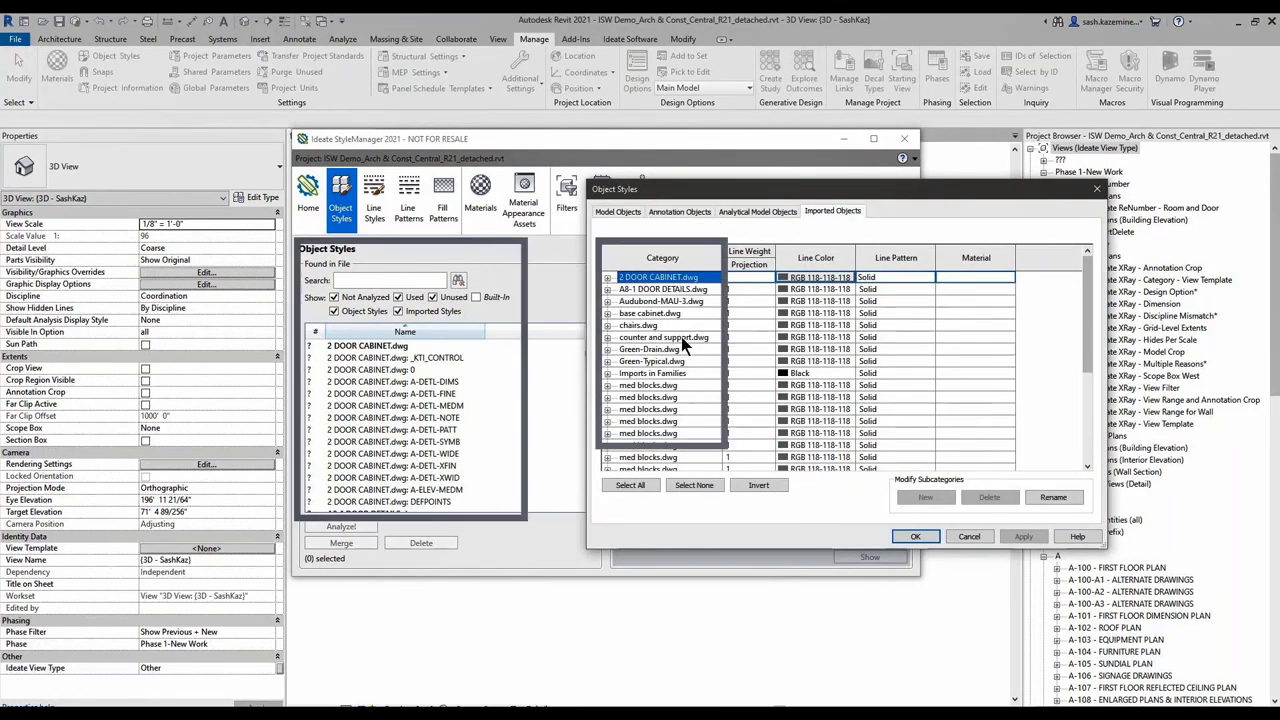
pyautogui.click(608, 278)
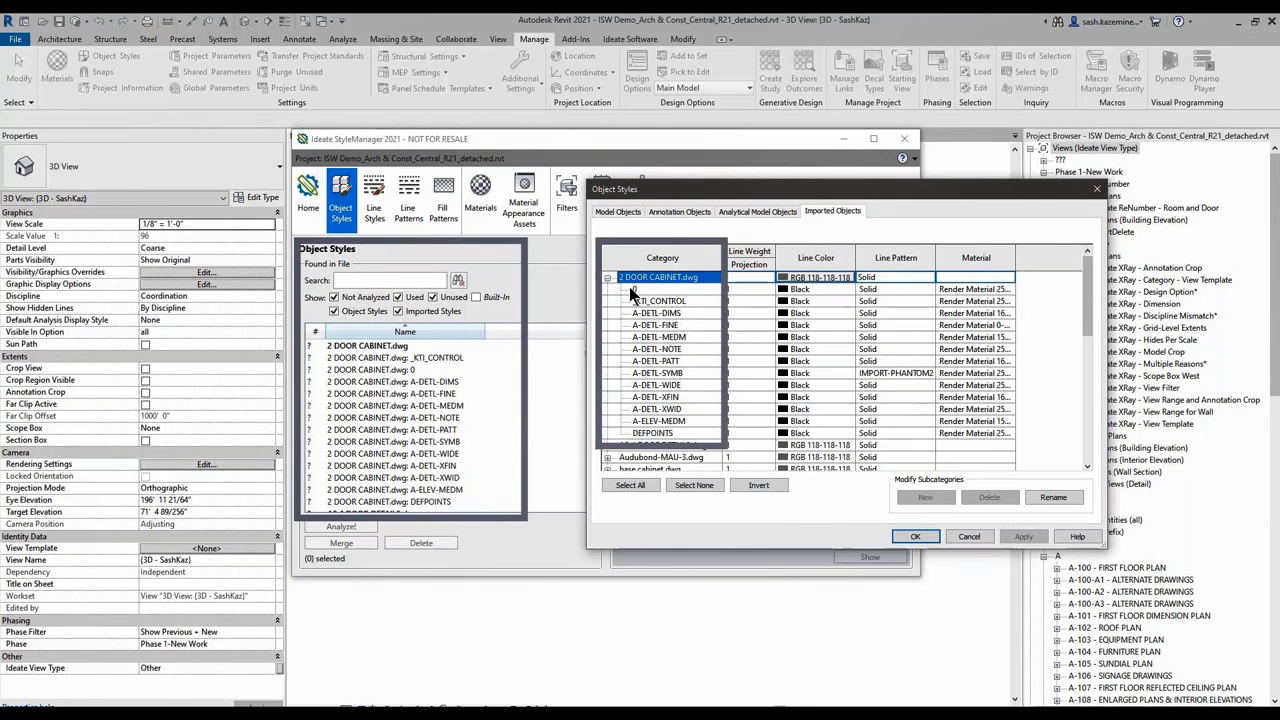
pyautogui.click(969, 536)
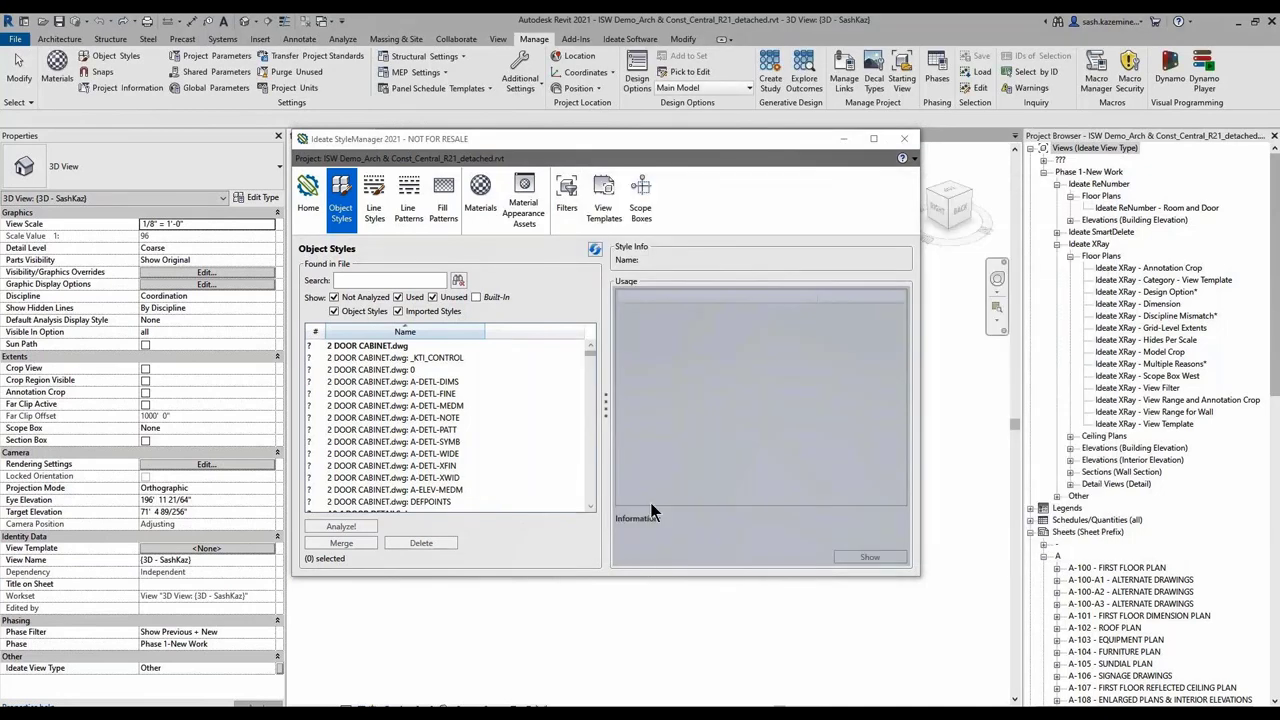
# - Analyze usage of the 13 2 DOOR CABINET.dwg layer styles from _KTI_CONTROL to DEFPOINTS
pyautogui.click(397, 347)
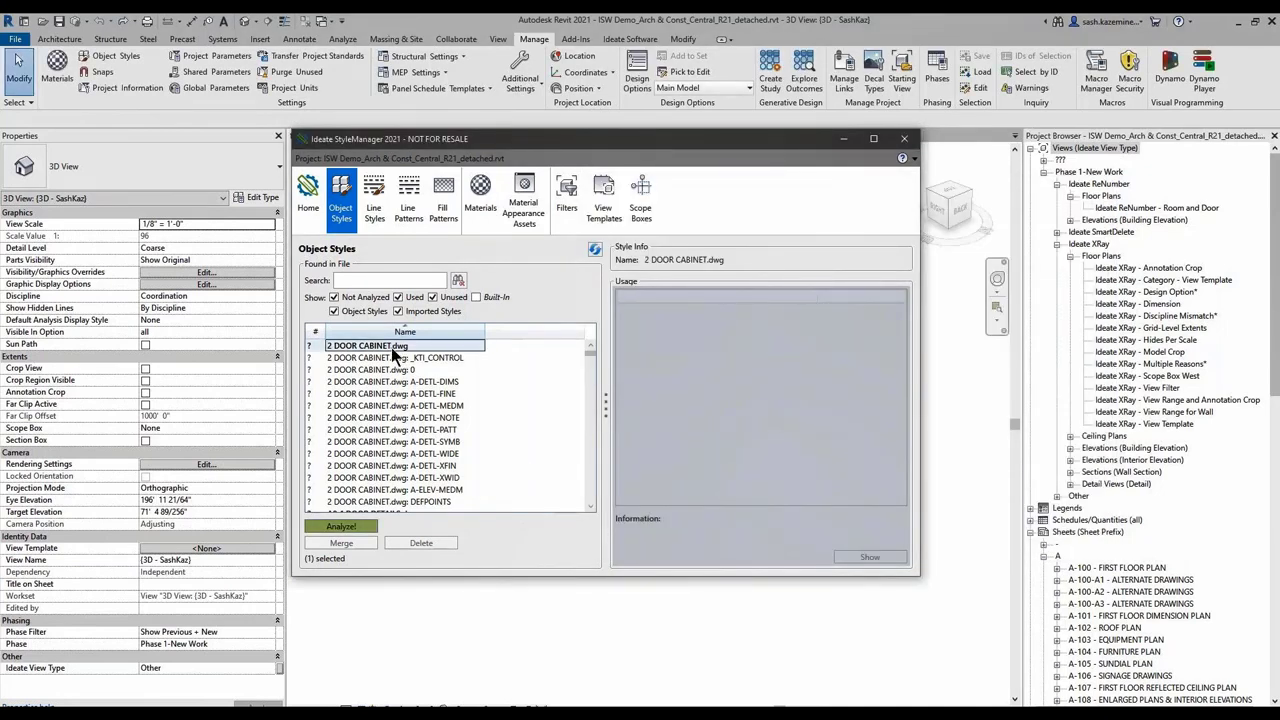
pyautogui.doubleClick(391, 346)
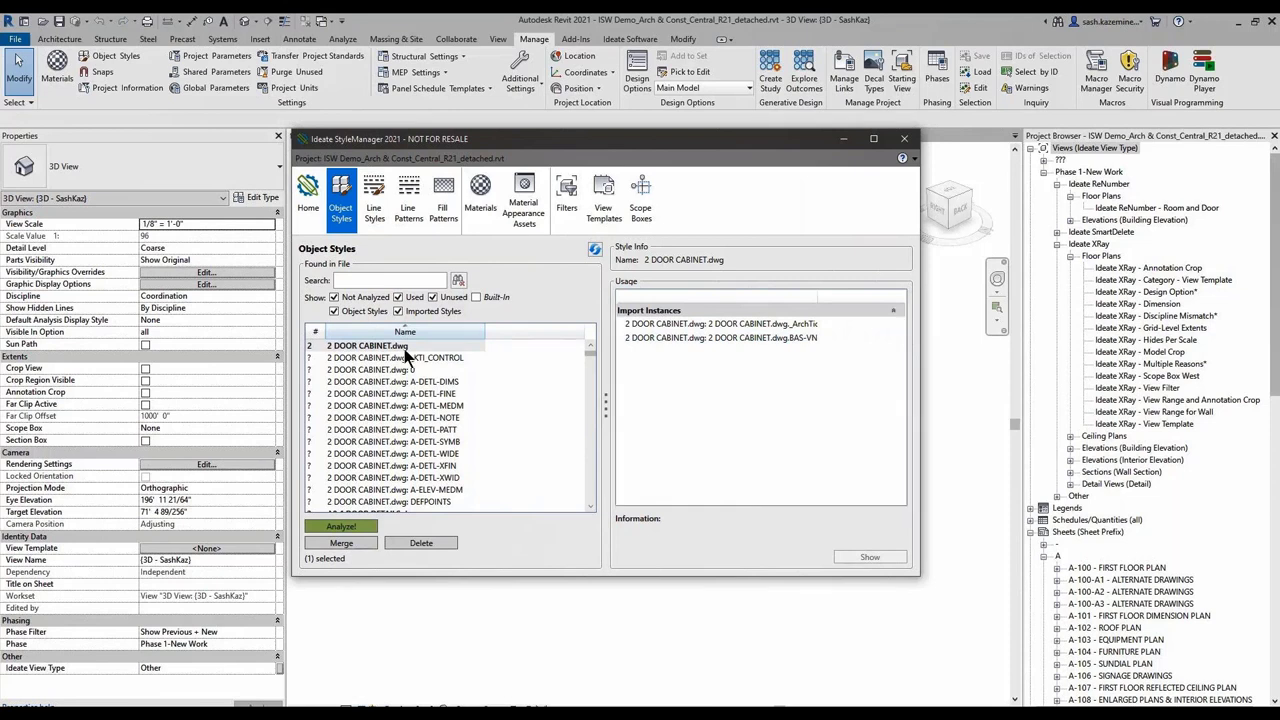
pyautogui.click(405, 358)
pyautogui.scroll(-1, 392, 438)
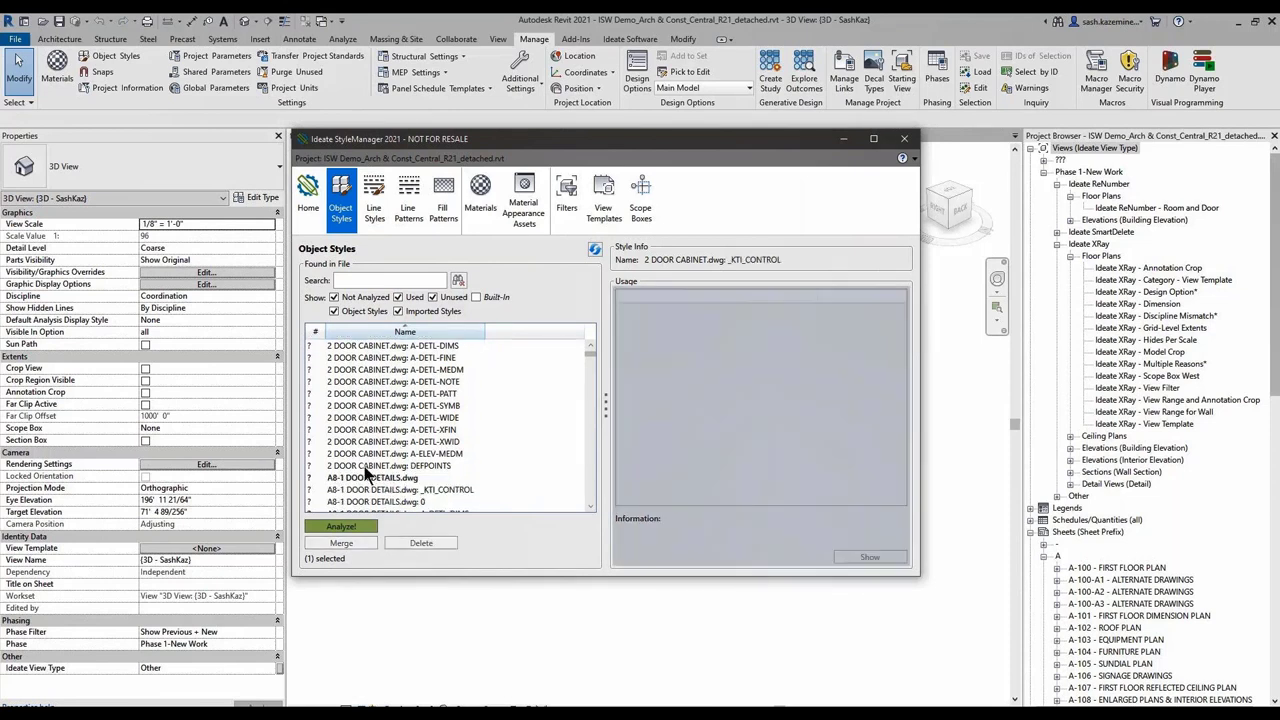
pyautogui.keyDown('shift'); pyautogui.click(364, 466); pyautogui.keyUp('shift')
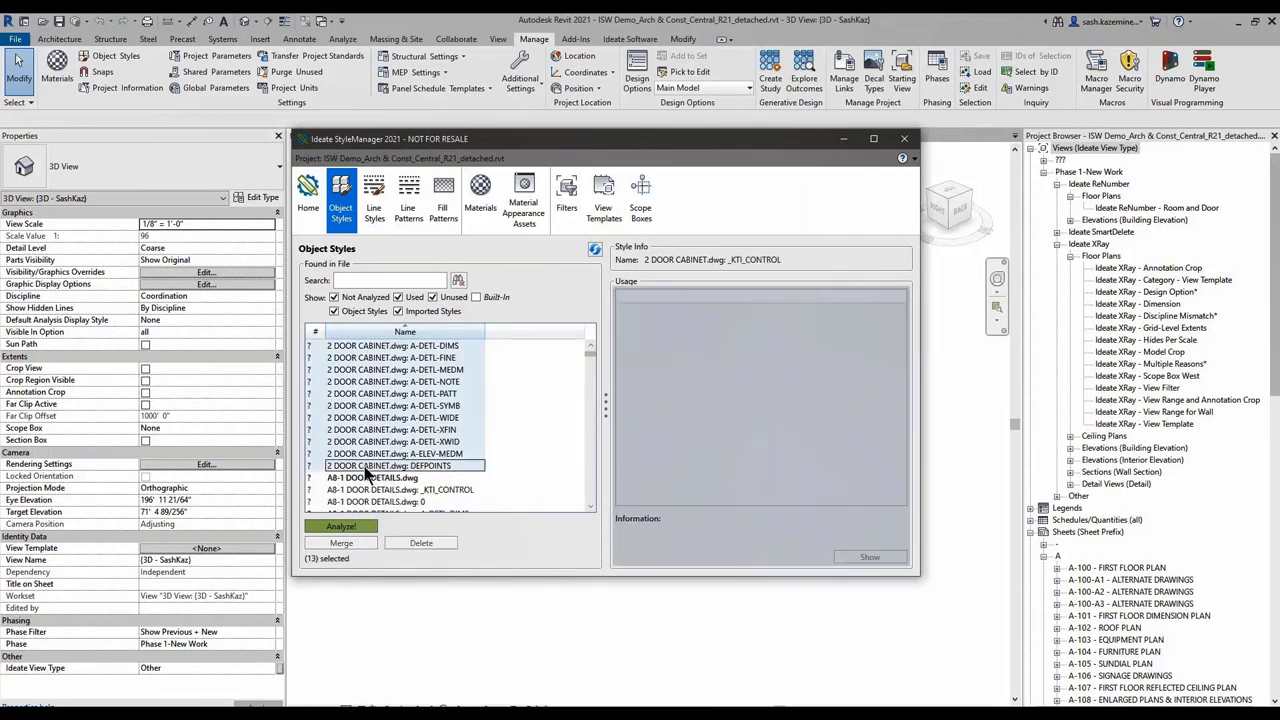
pyautogui.click(336, 527)
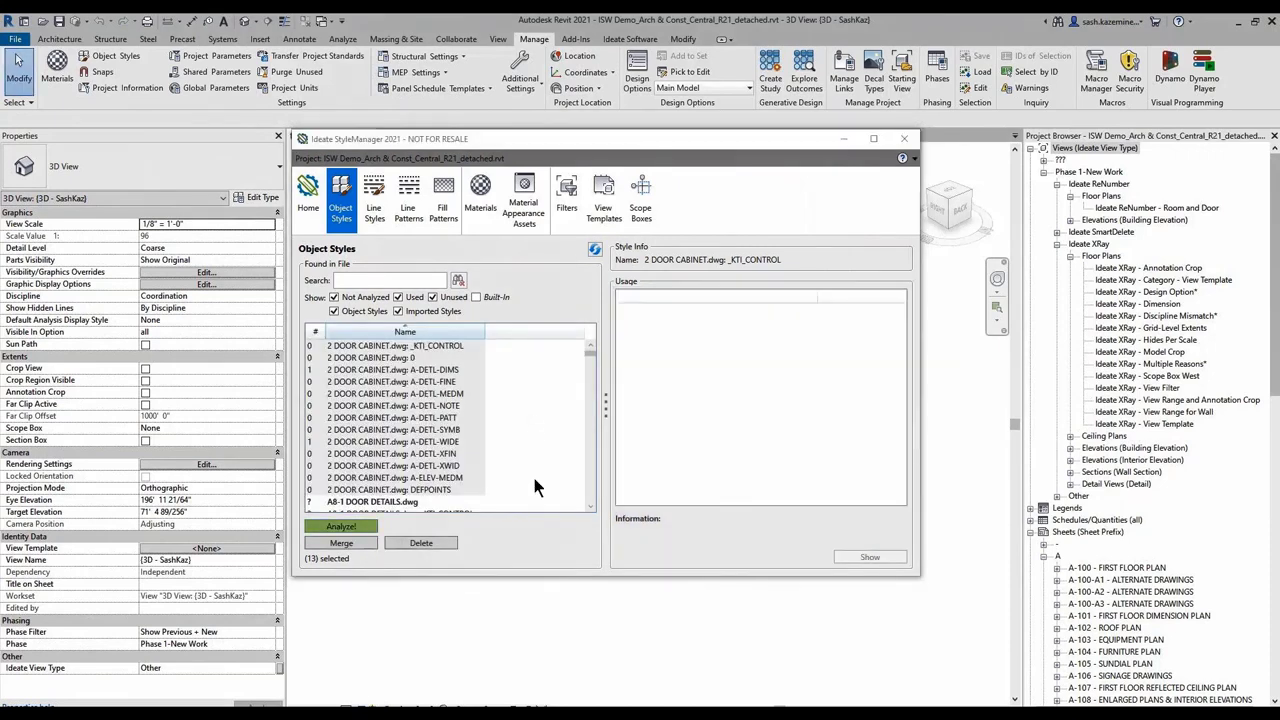
# - Filter the list to unused styles, delete all 11, then show used styles again
pyautogui.click(335, 298)
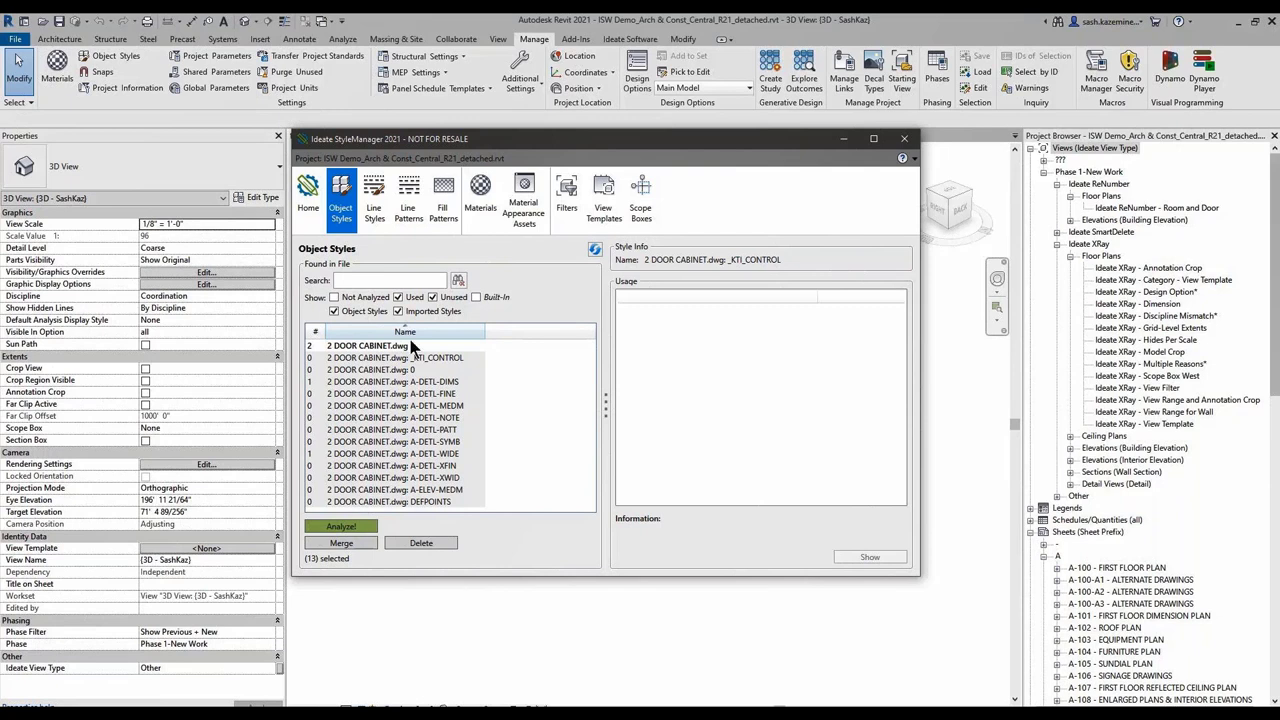
pyautogui.click(396, 297)
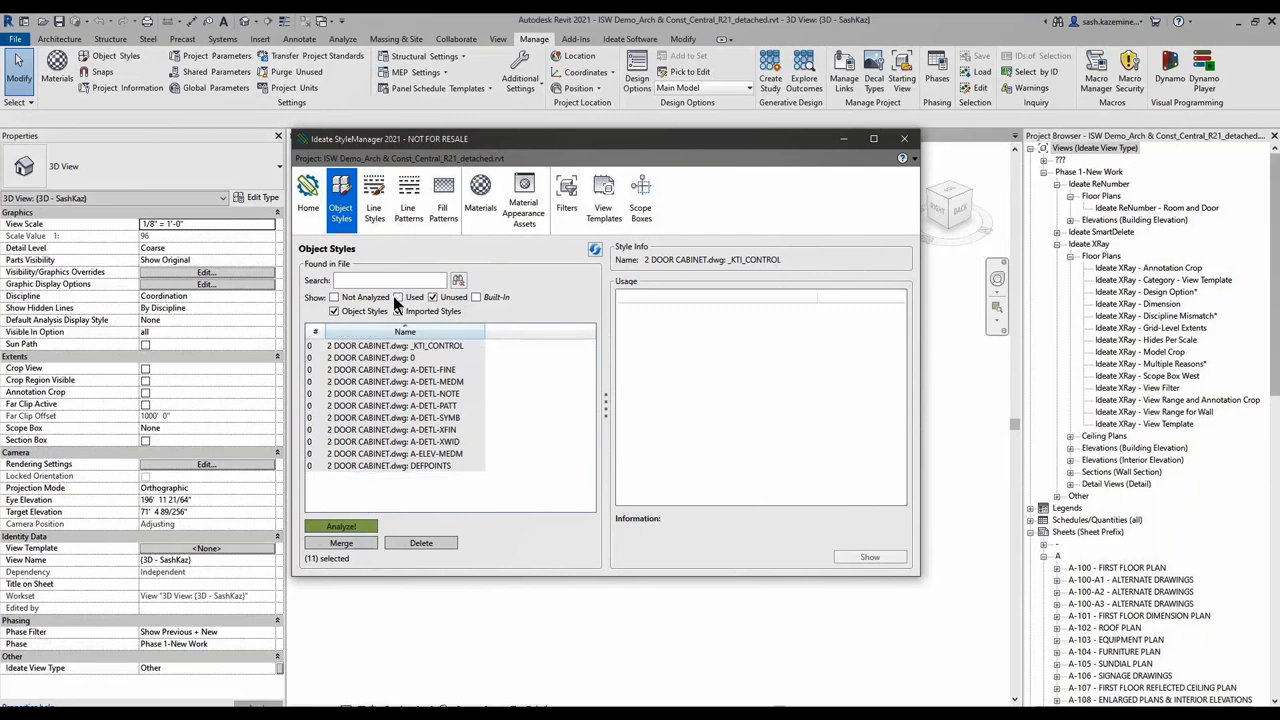
pyautogui.click(379, 347)
pyautogui.keyDown('shift'); pyautogui.click(355, 465); pyautogui.keyUp('shift')
pyautogui.click(419, 546)
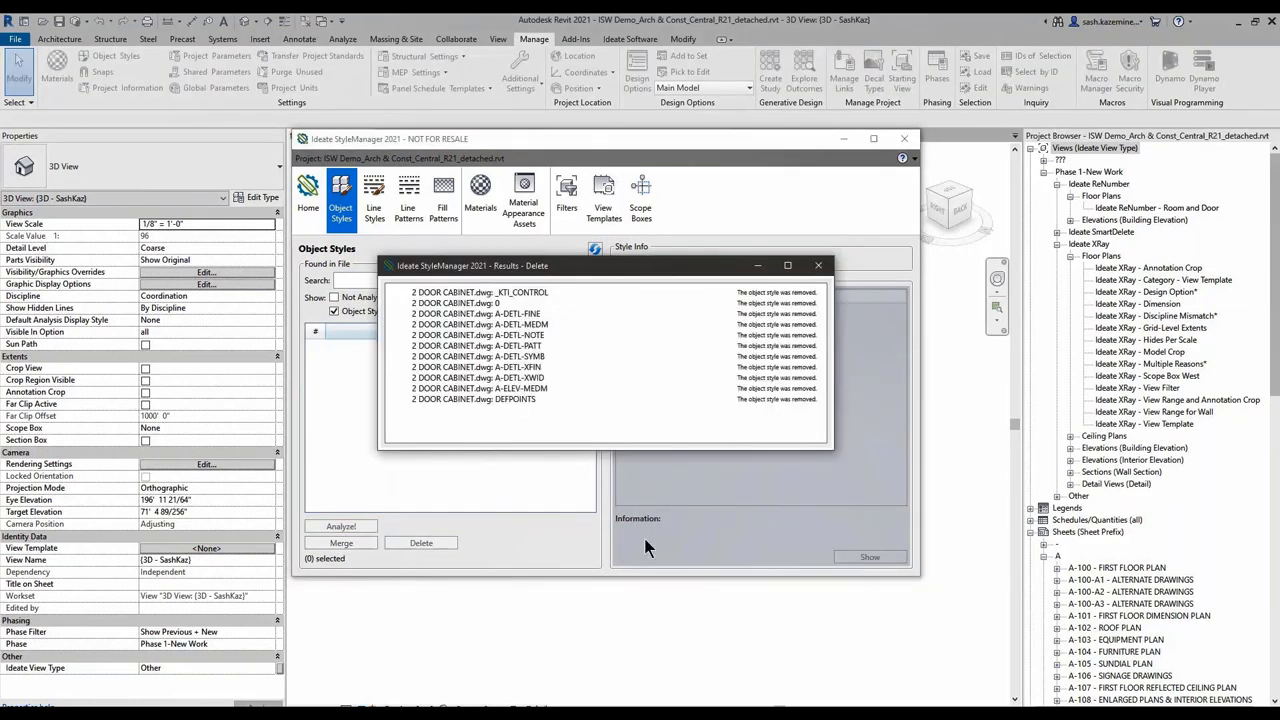
pyautogui.click(819, 266)
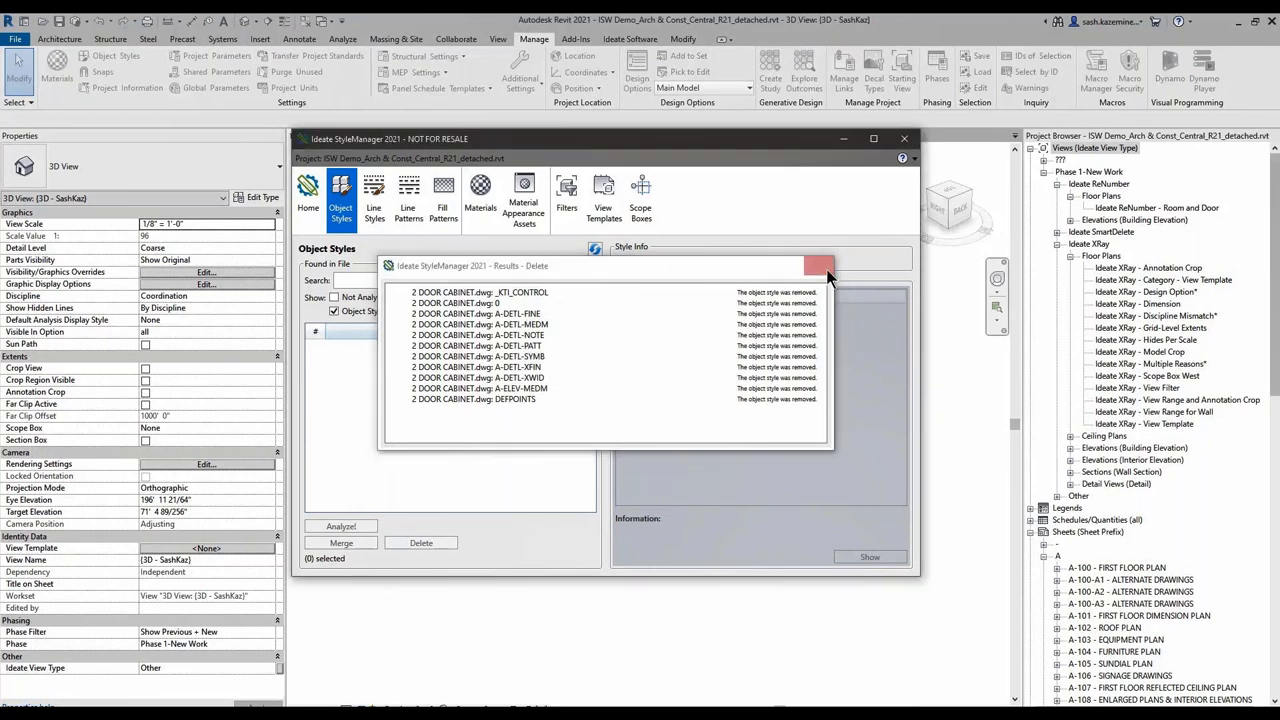
pyautogui.click(398, 297)
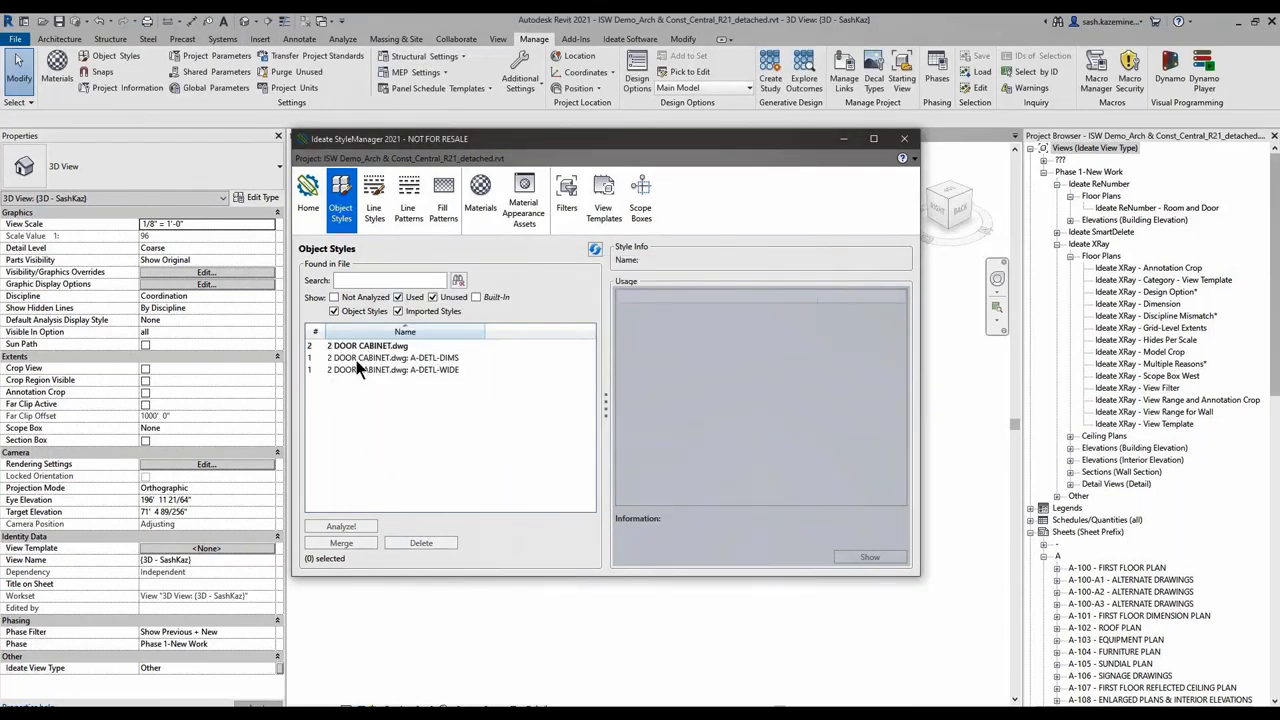
# - Check the remaining 2 DOOR CABINET.dwg layers in Revit's Object Styles Imported Objects tab
pyautogui.click(118, 57)
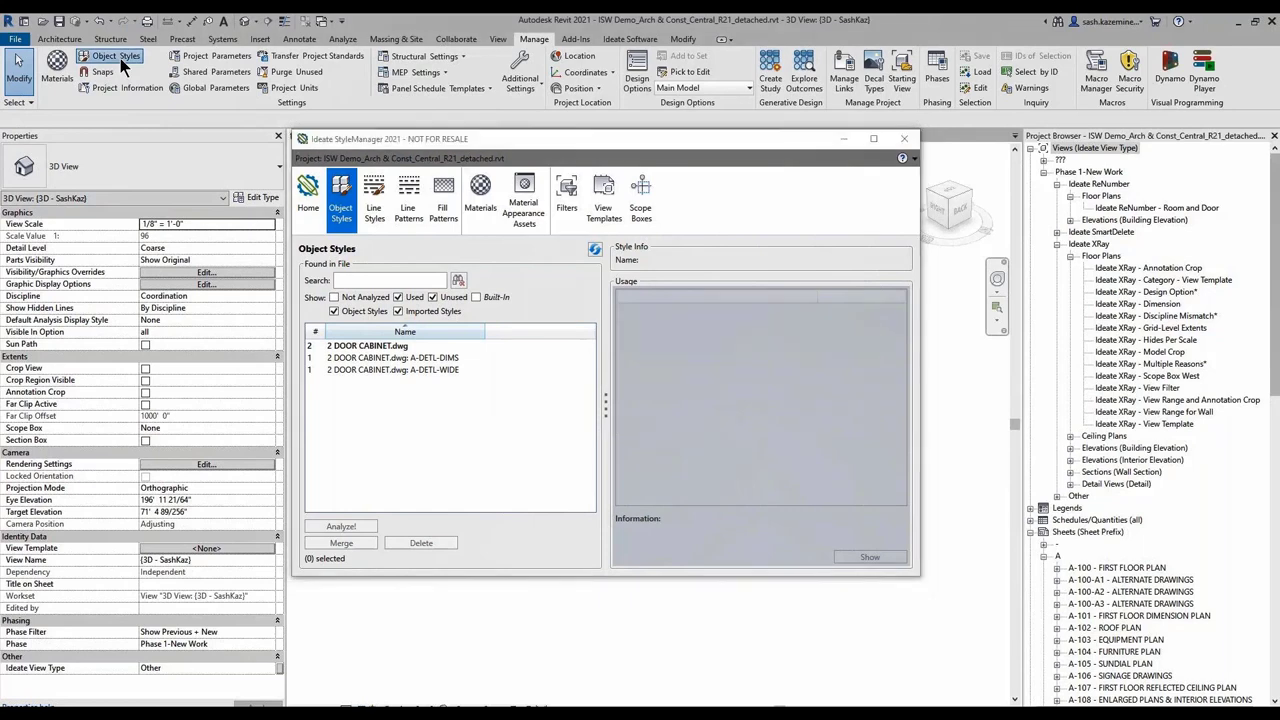
pyautogui.click(832, 211)
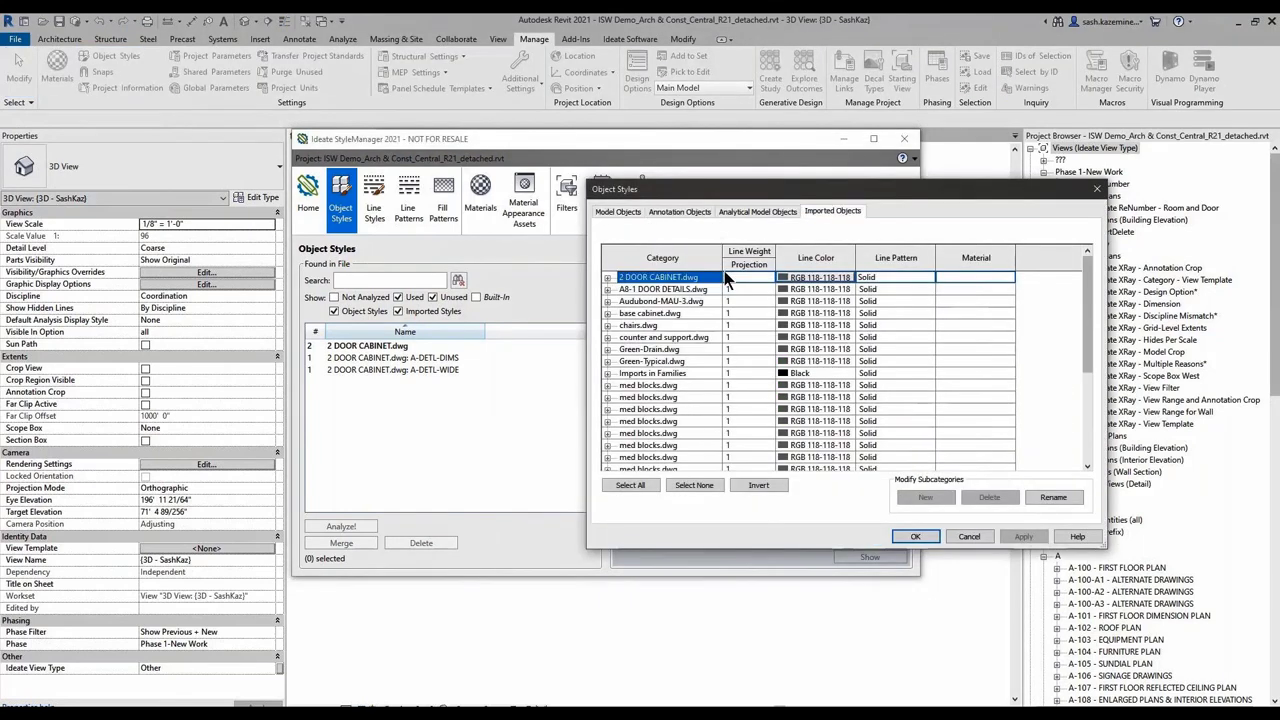
pyautogui.click(608, 276)
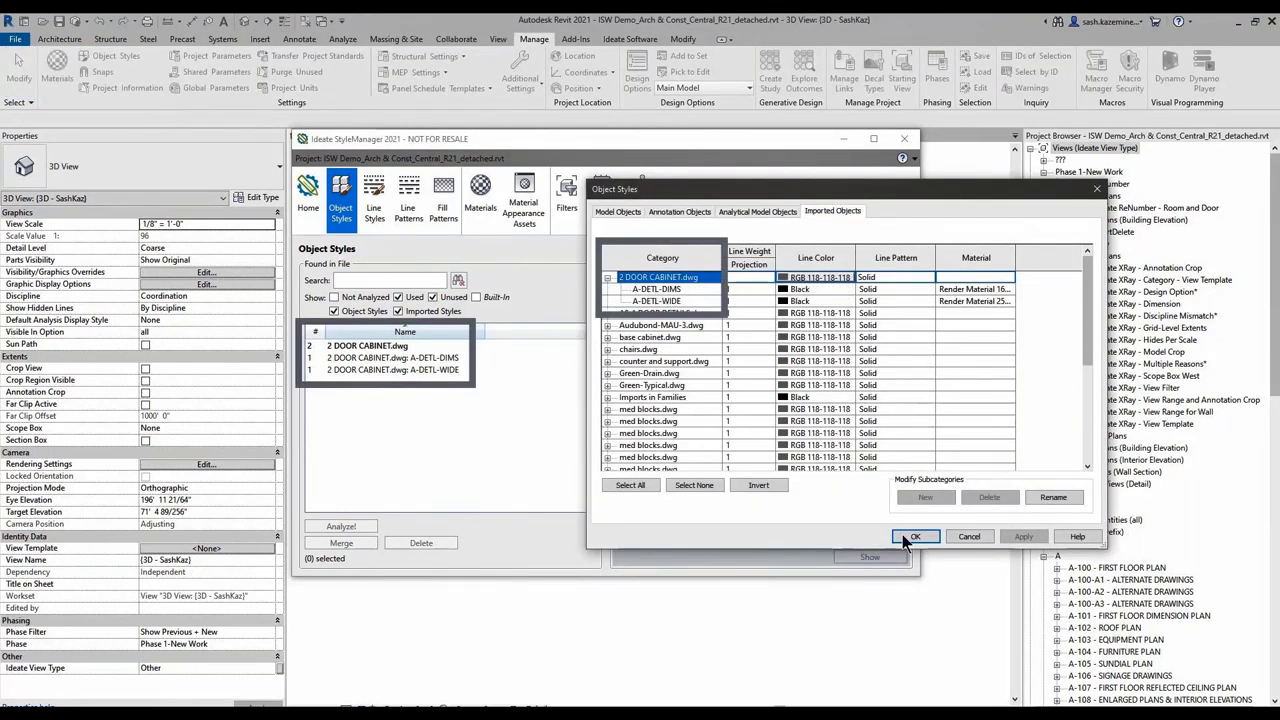
pyautogui.click(960, 536)
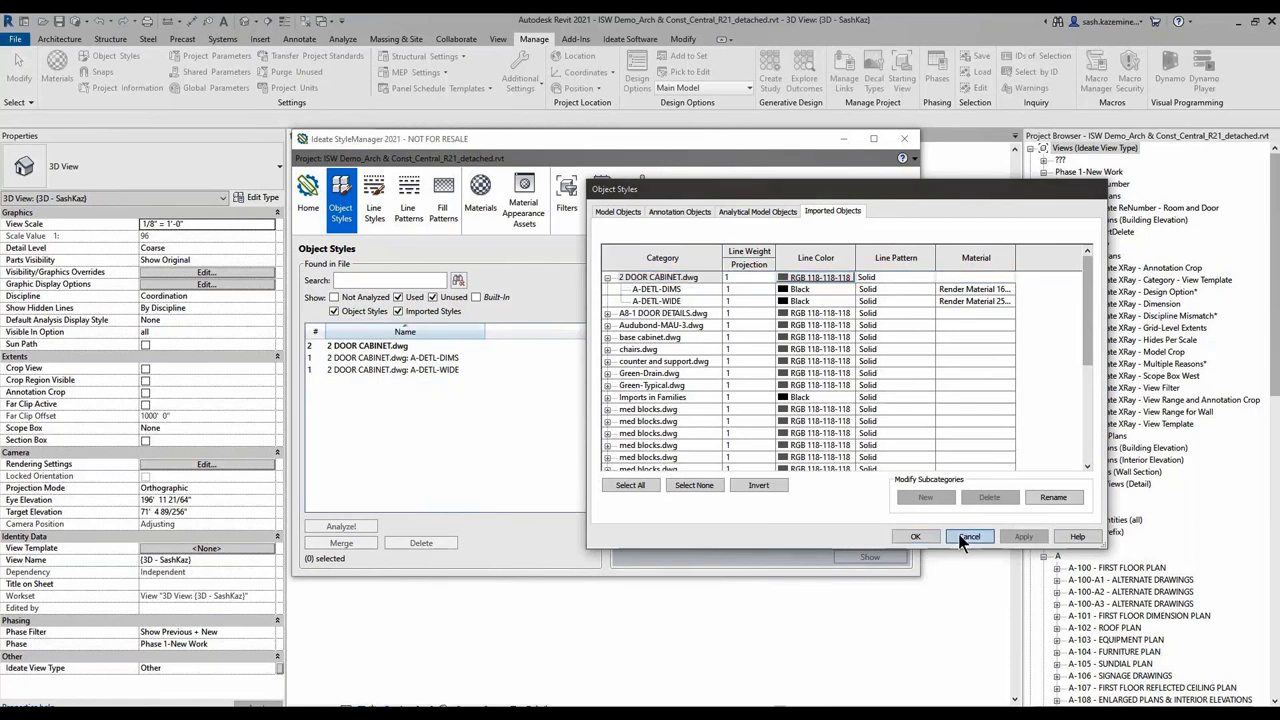
# - Merge the A-DETL-DIMS and A-DETL-WIDE layer styles into 2 DOOR CABINET.dwg
pyautogui.click(392, 357)
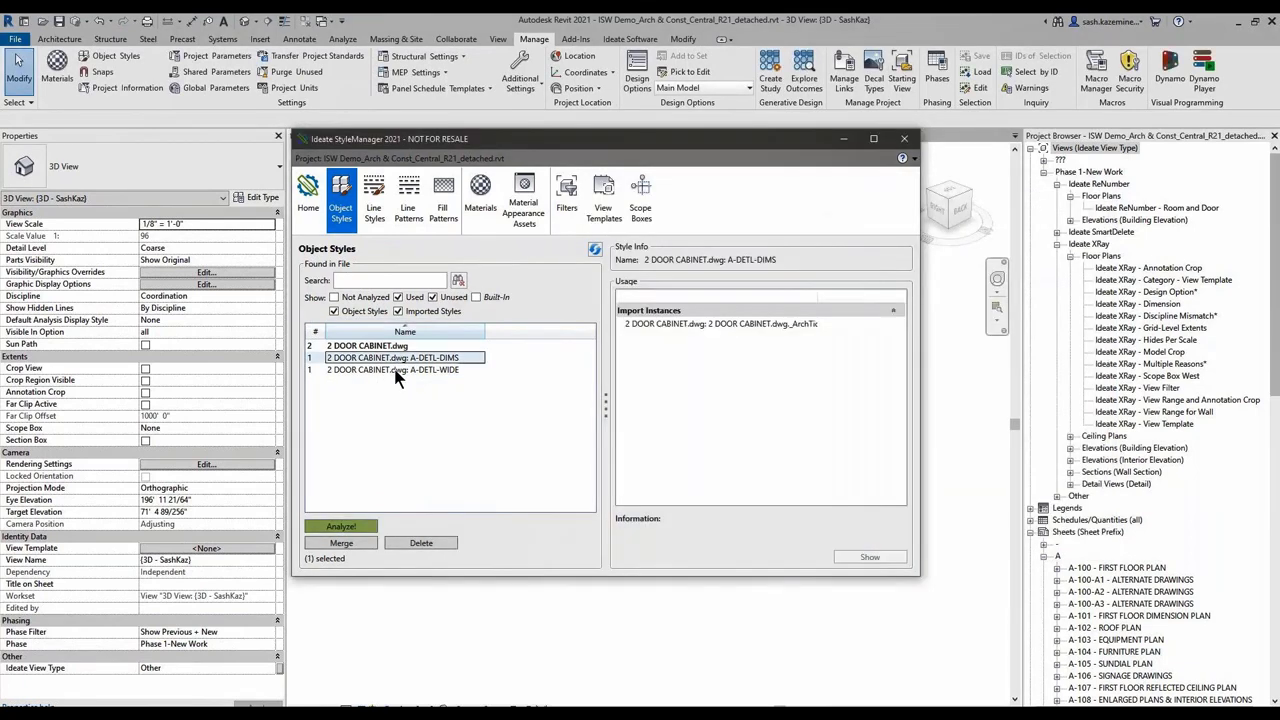
pyautogui.keyDown('shift'); pyautogui.click(398, 371); pyautogui.keyUp('shift')
pyautogui.click(341, 545)
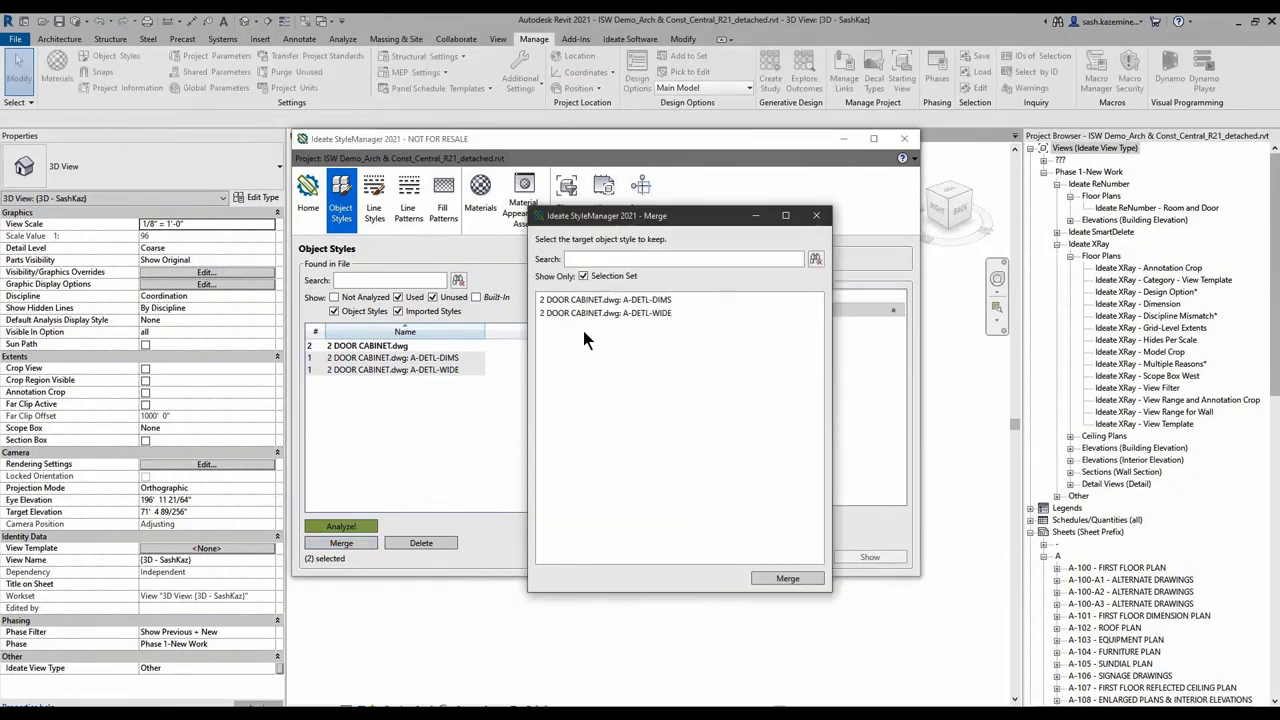
pyautogui.click(583, 276)
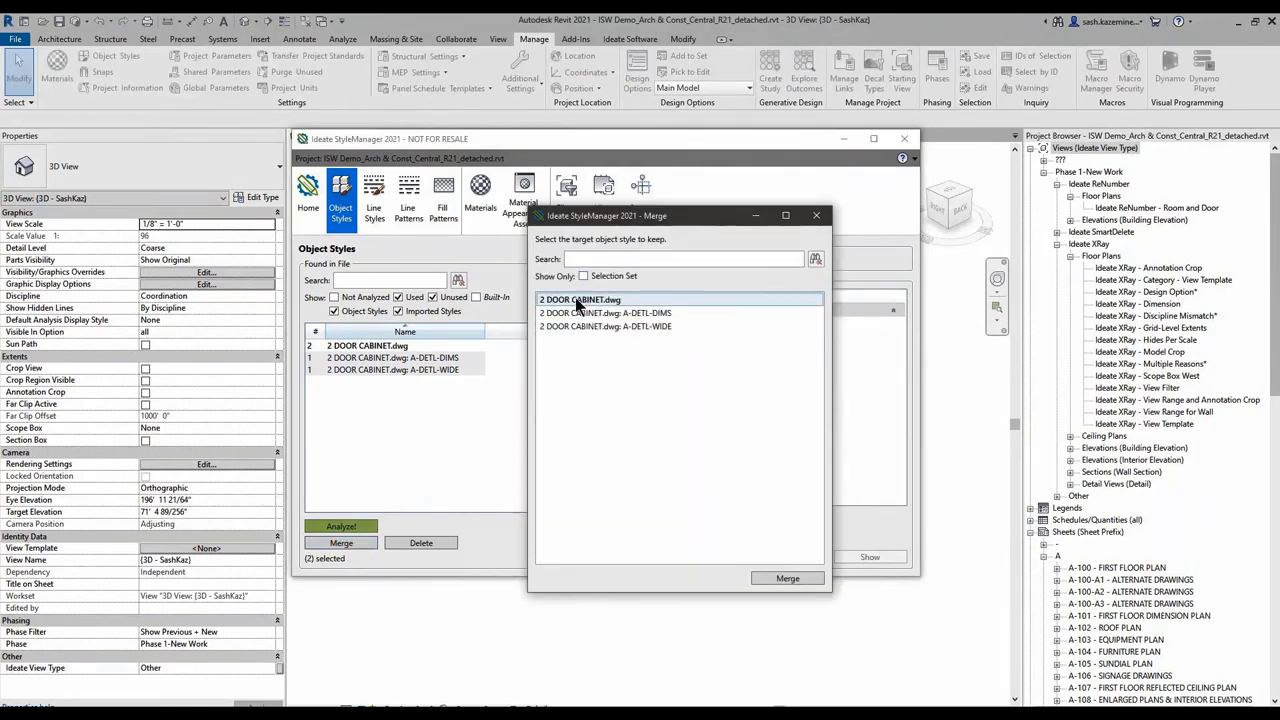
pyautogui.click(578, 301)
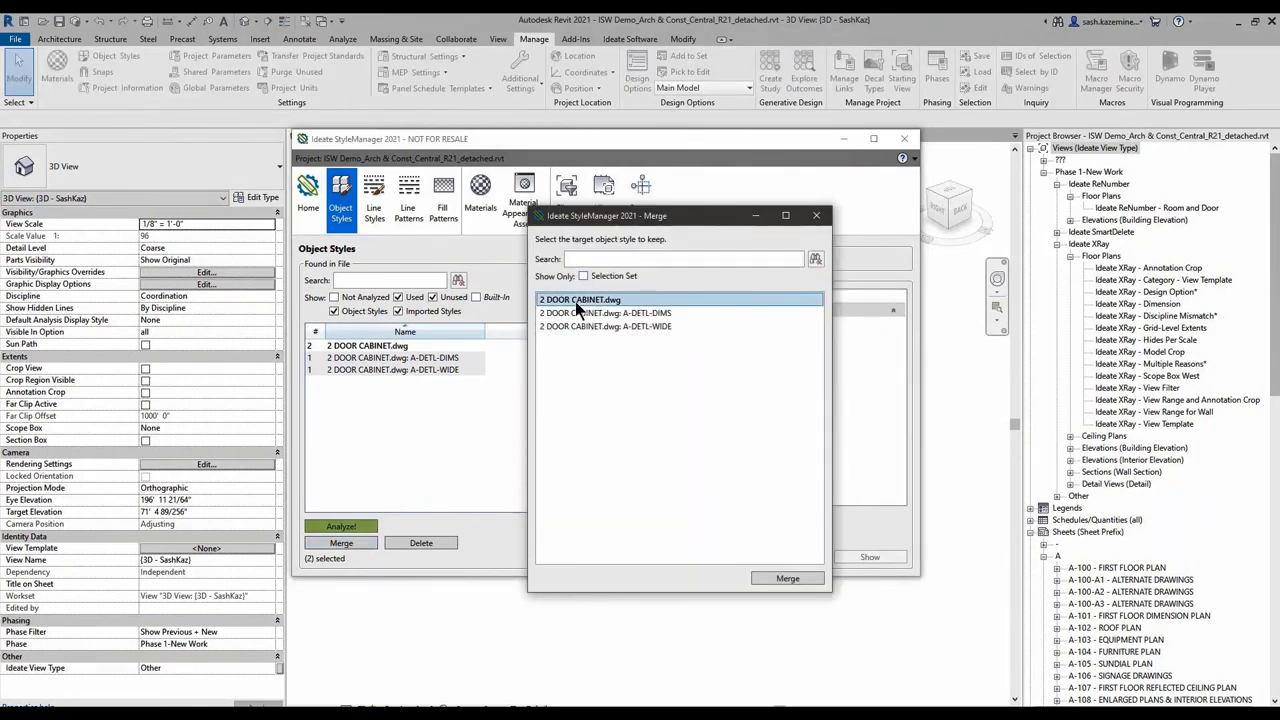
pyautogui.click(797, 581)
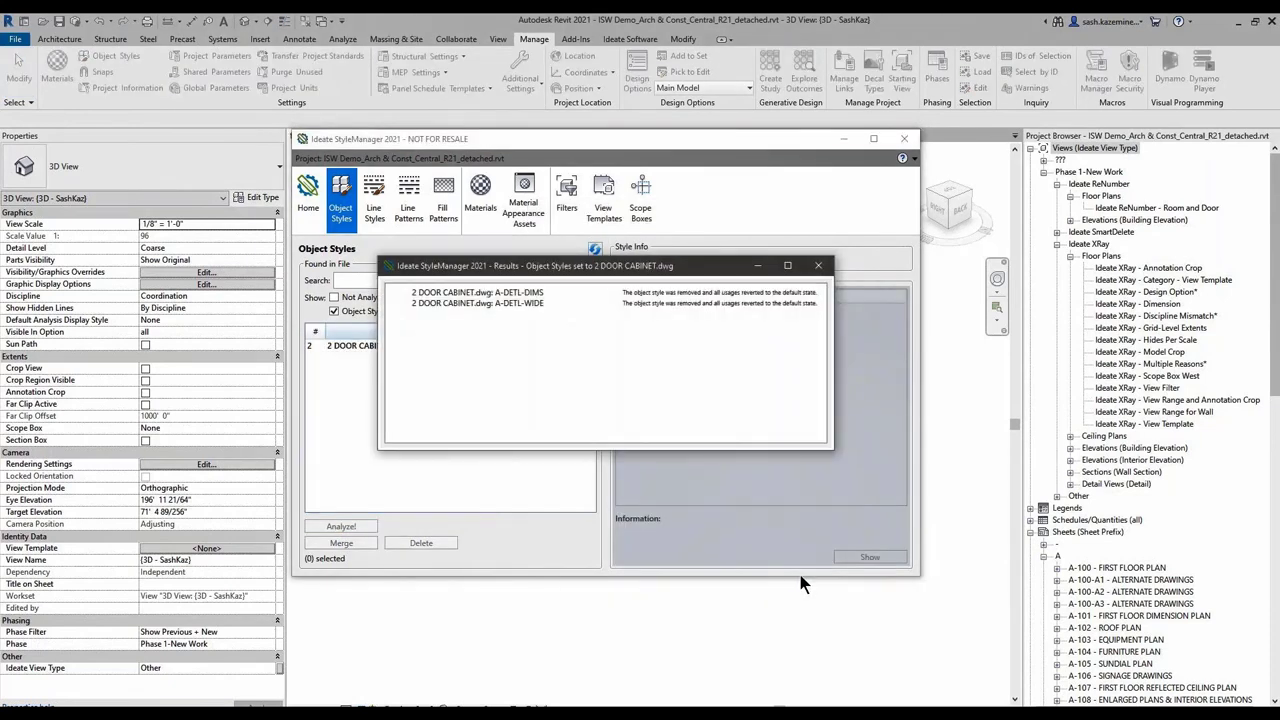
pyautogui.click(821, 268)
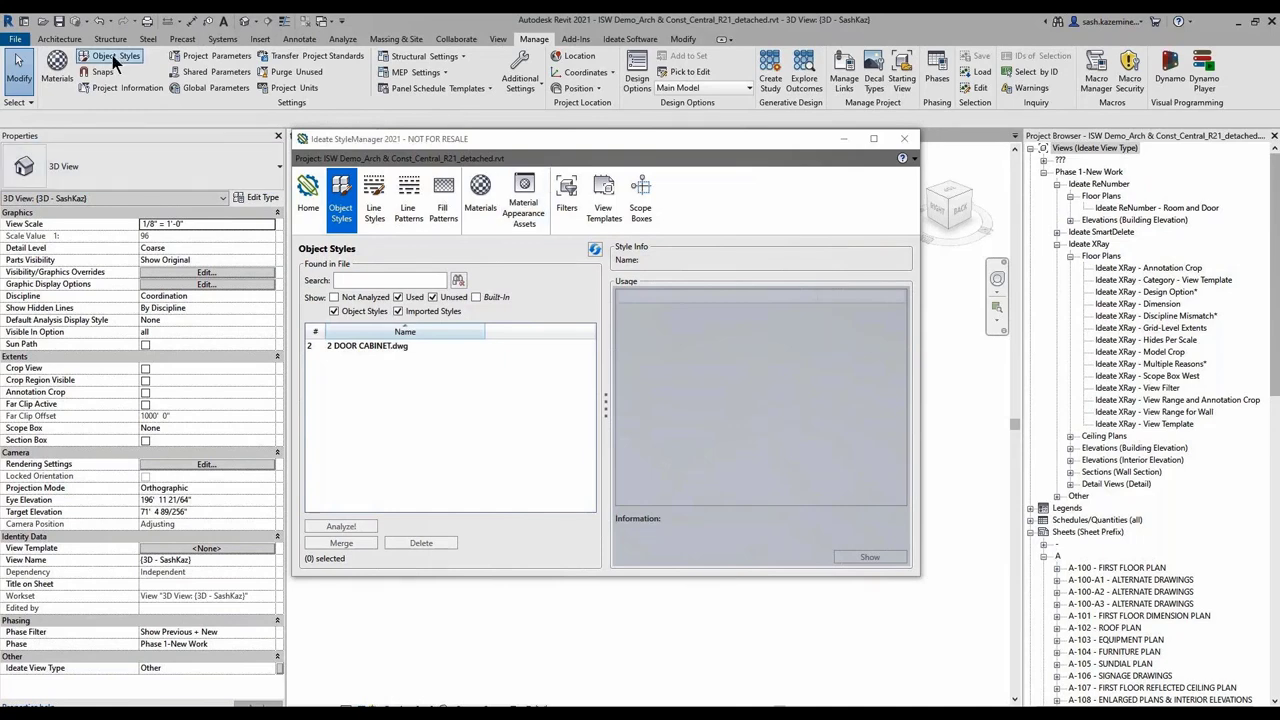
# - Confirm 2 DOOR CABINET.dwg has no layers left, then list unanalyzed model styles like Casework instead of imported ones
pyautogui.click(112, 55)
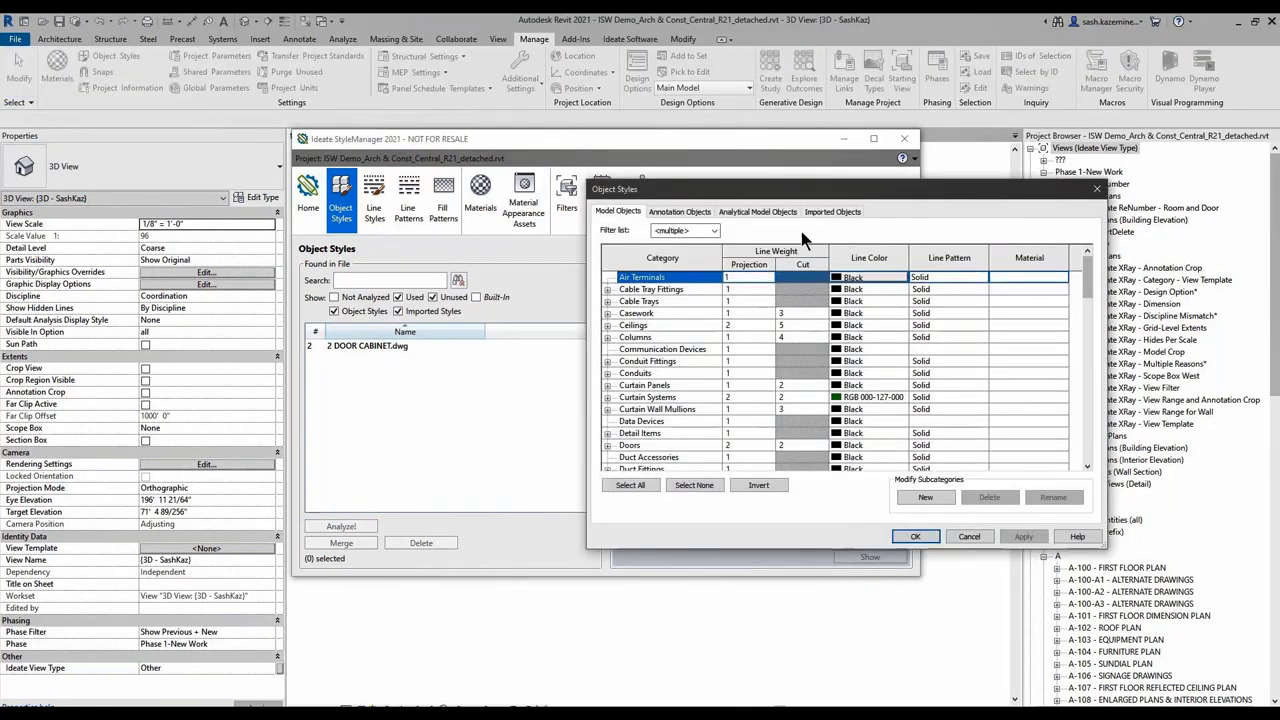
pyautogui.click(816, 212)
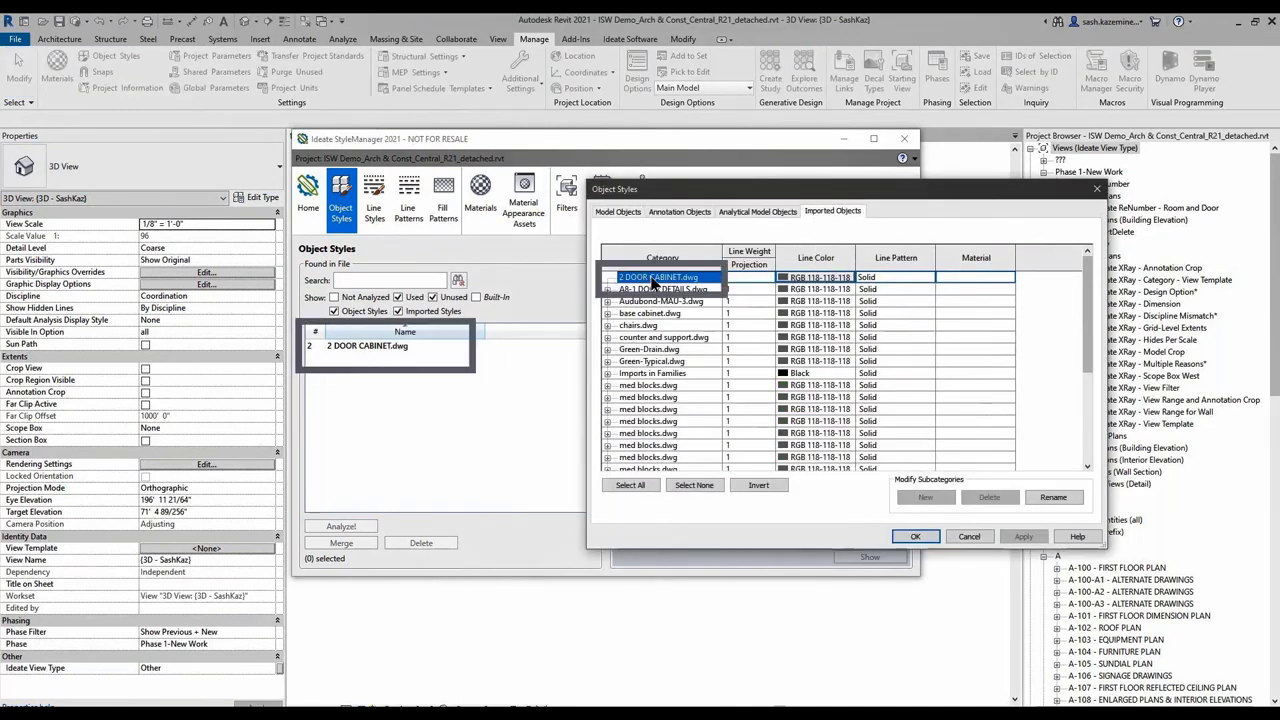
pyautogui.click(896, 531)
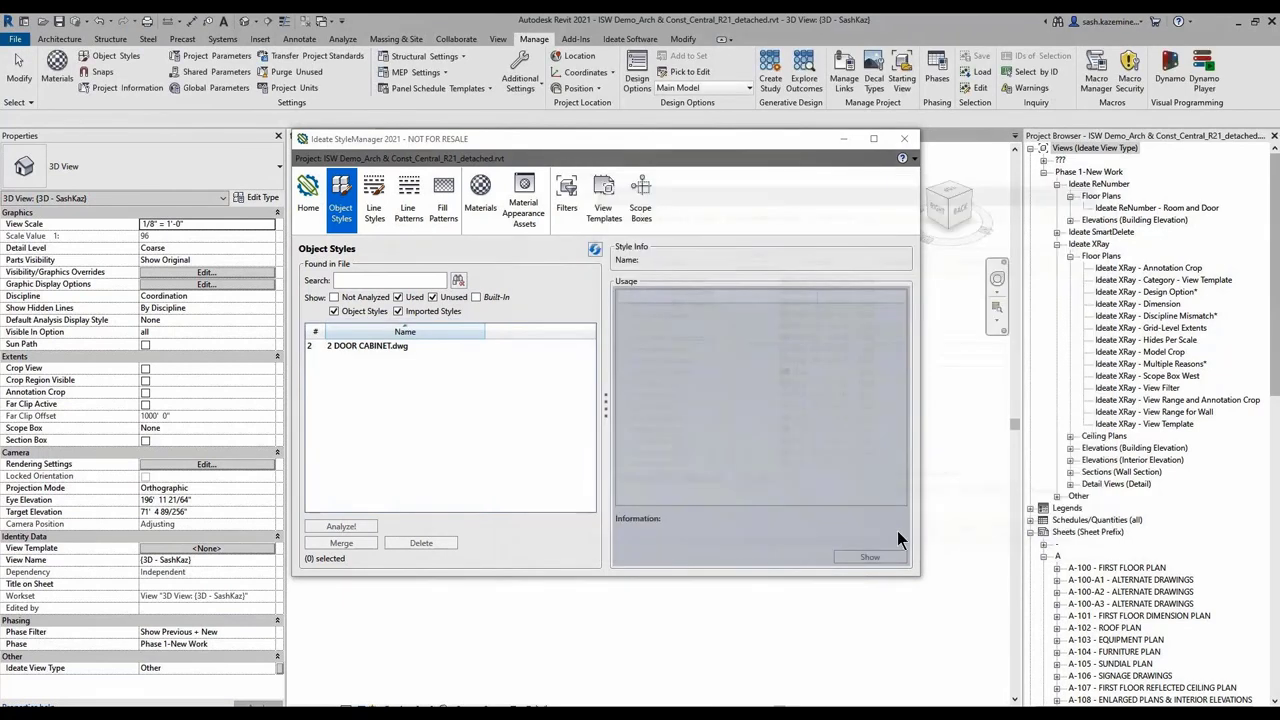
pyautogui.click(405, 314)
pyautogui.click(346, 300)
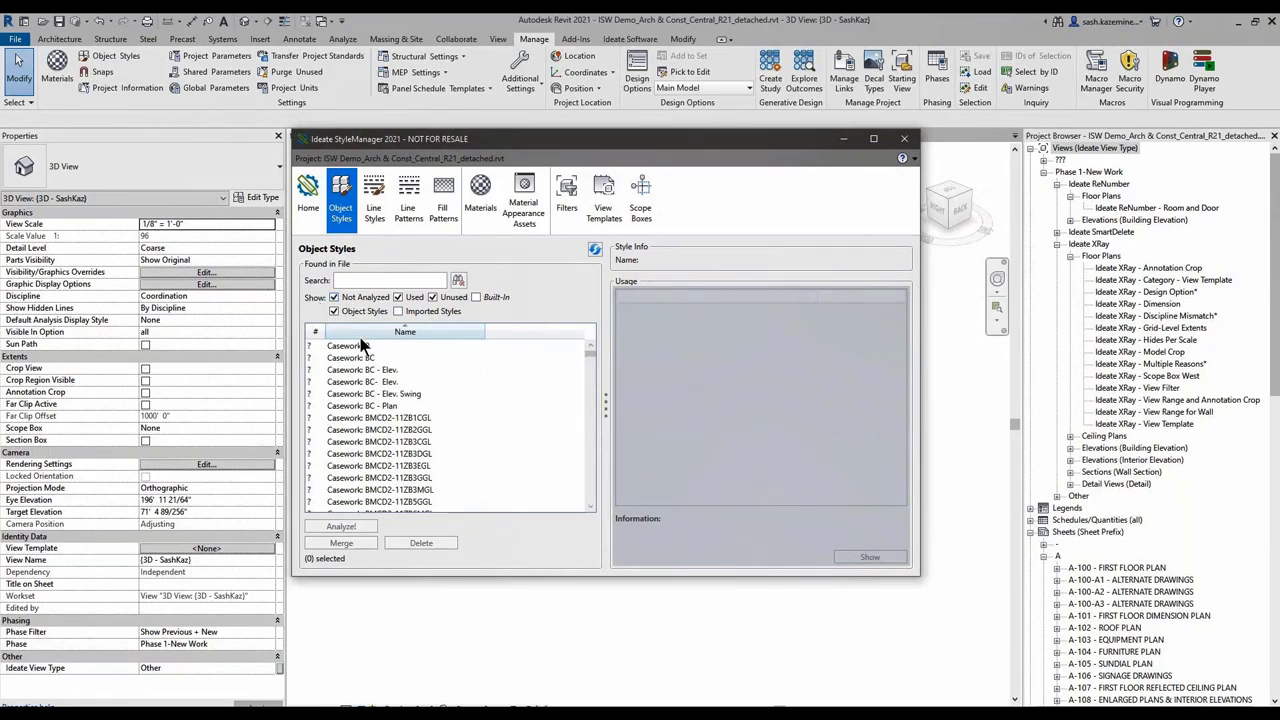
# - Analyze usage of the Plumbing Fixtures object styles, from Plumbing Fixtures: 0 onward
pyautogui.moveTo(590, 356); pyautogui.dragTo(587, 422)
pyautogui.scroll(-10, 588, 422)
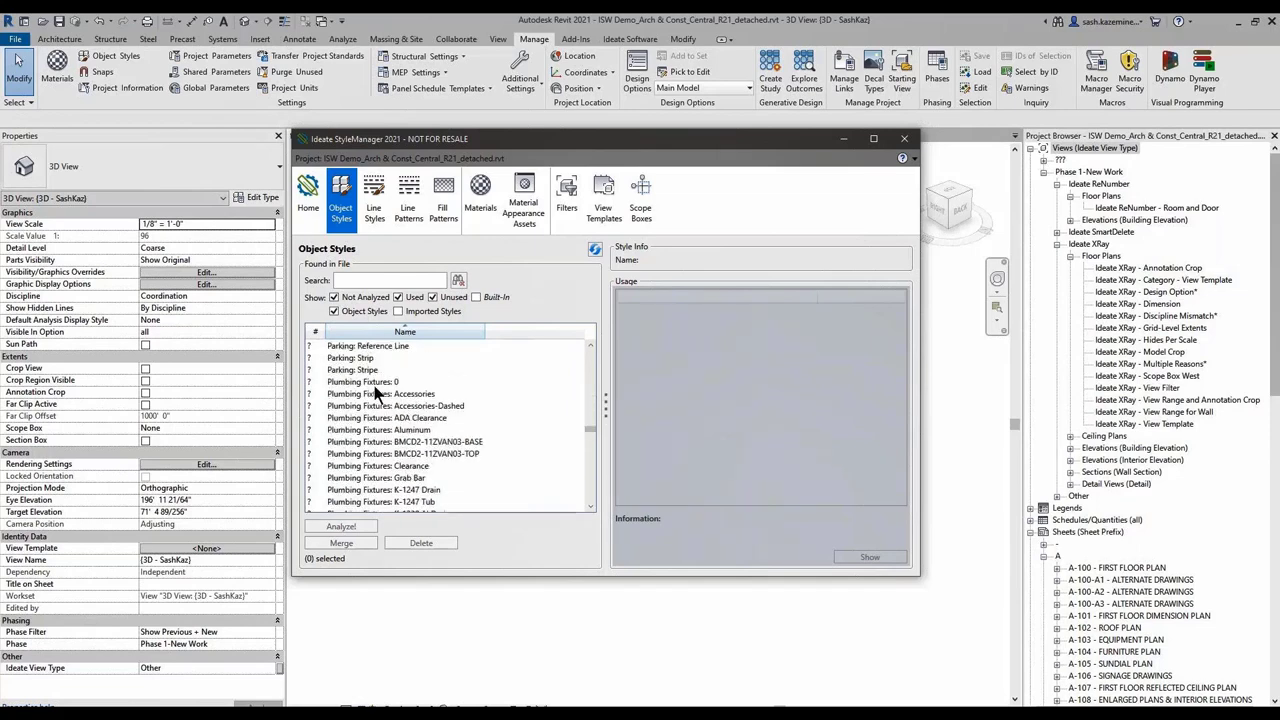
pyautogui.click(375, 385)
pyautogui.scroll(-4, 382, 420)
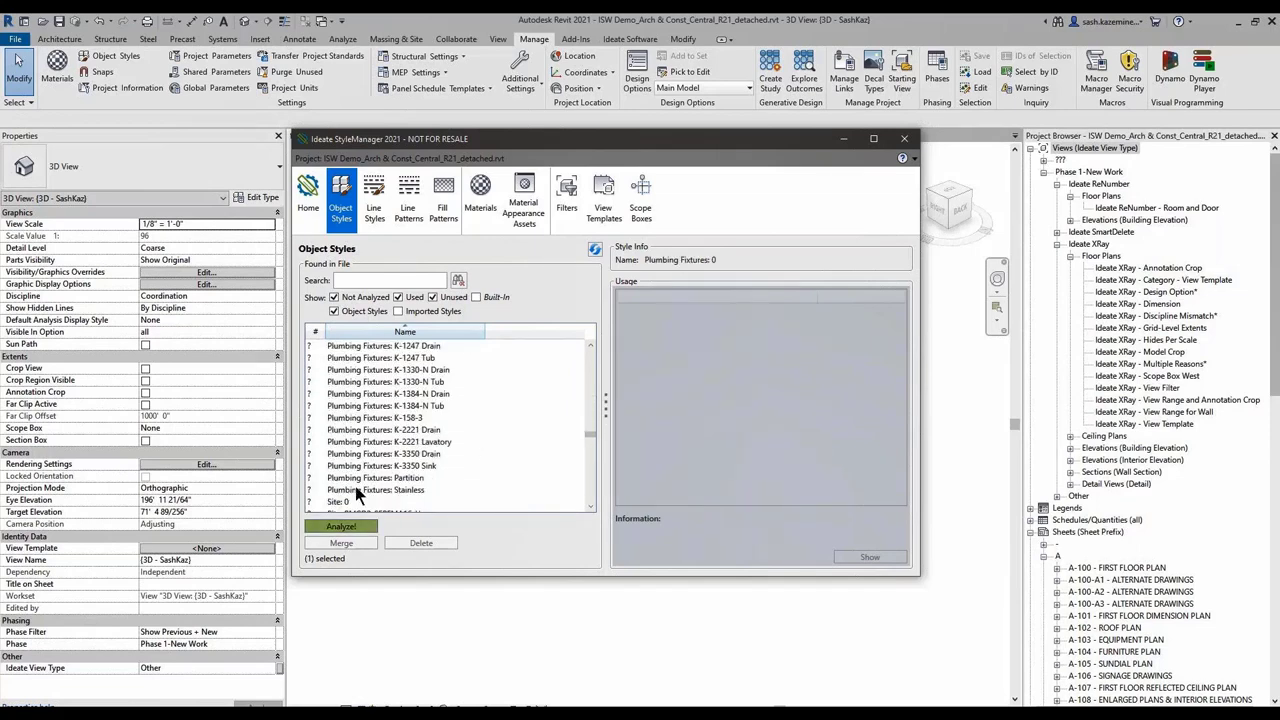
pyautogui.keyDown('shift'); pyautogui.click(355, 489); pyautogui.keyUp('shift')
pyautogui.click(347, 529)
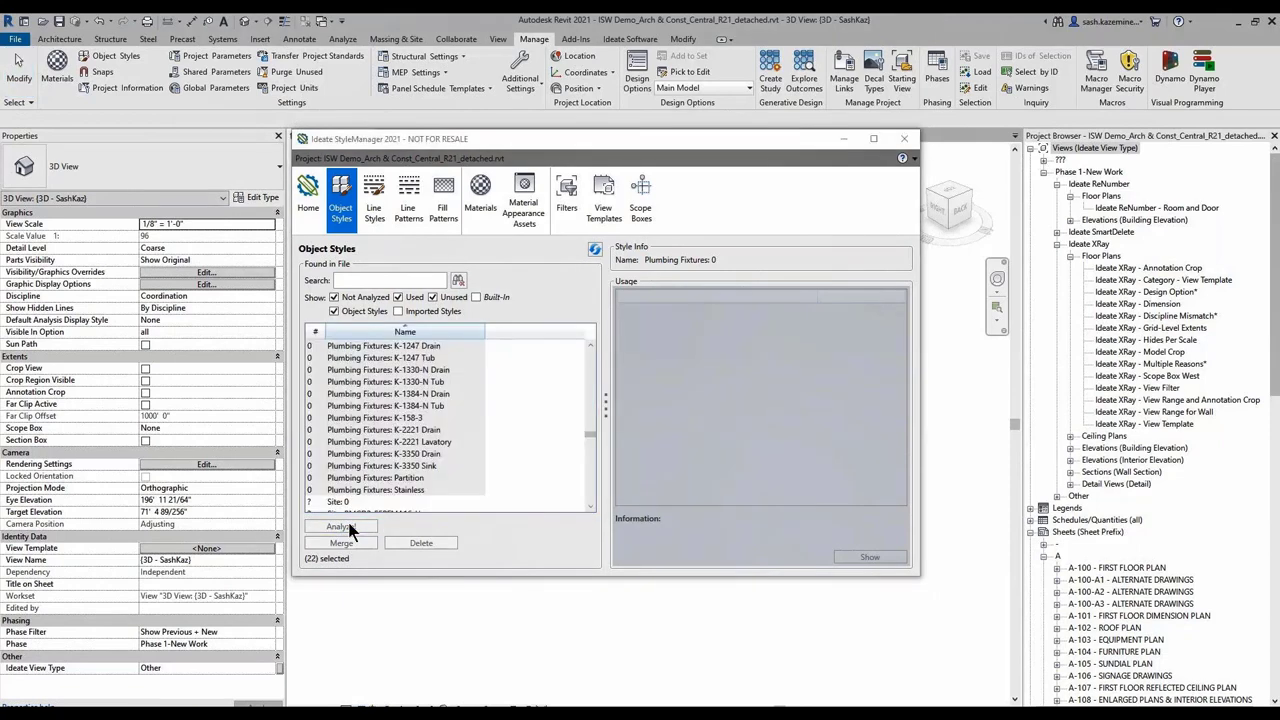
# - Merge Plumbing Fixtures: Clearance into ADA Clearance and dismiss the merge results
pyautogui.click(372, 442)
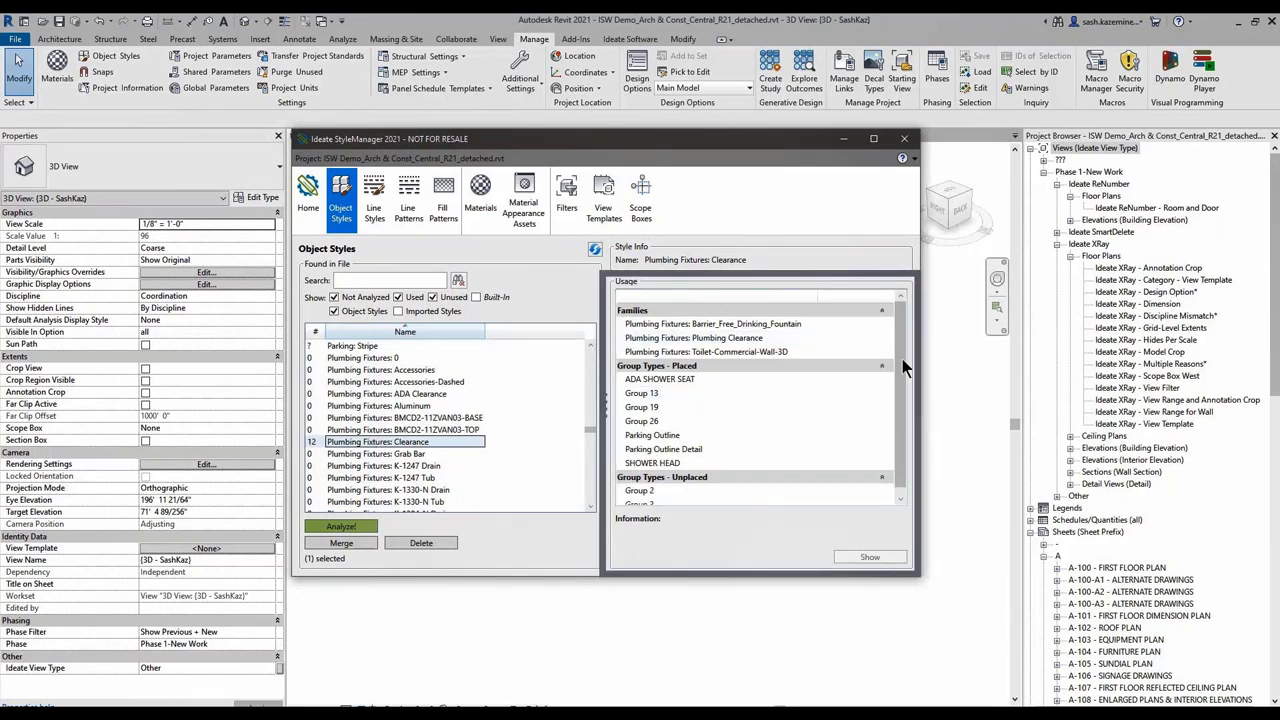
pyautogui.scroll(-1, 800, 366)
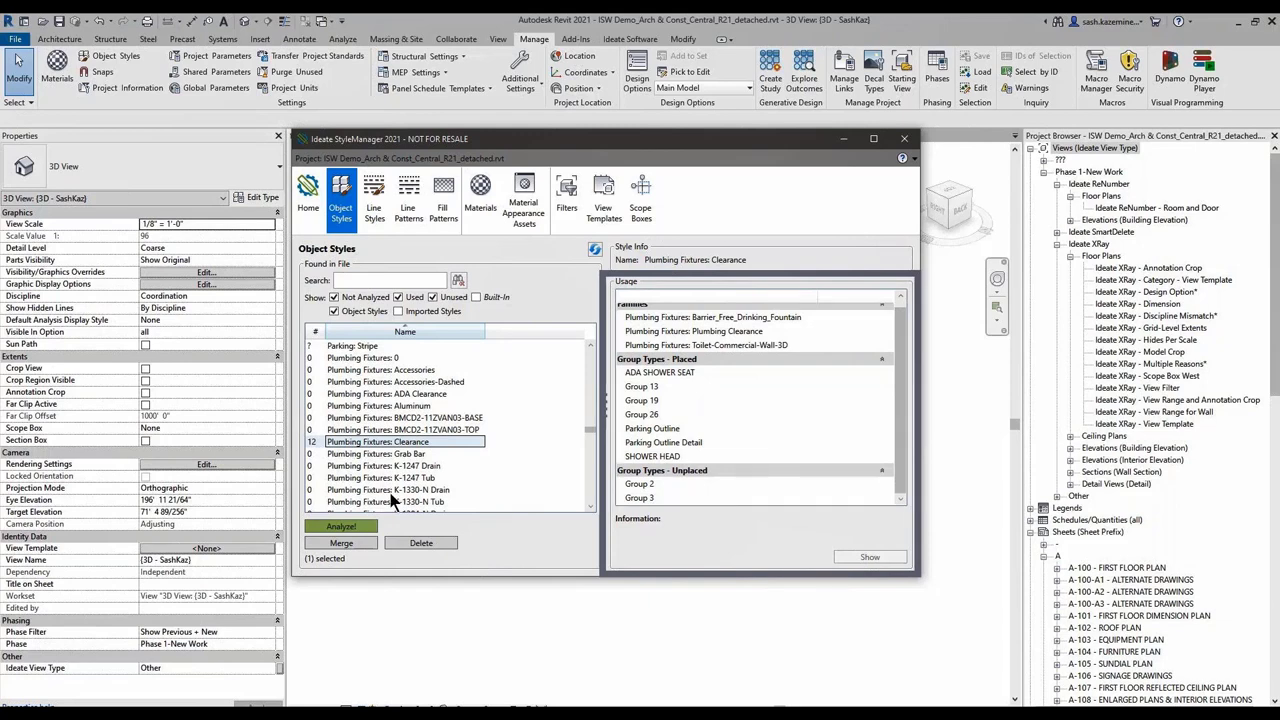
pyautogui.click(345, 545)
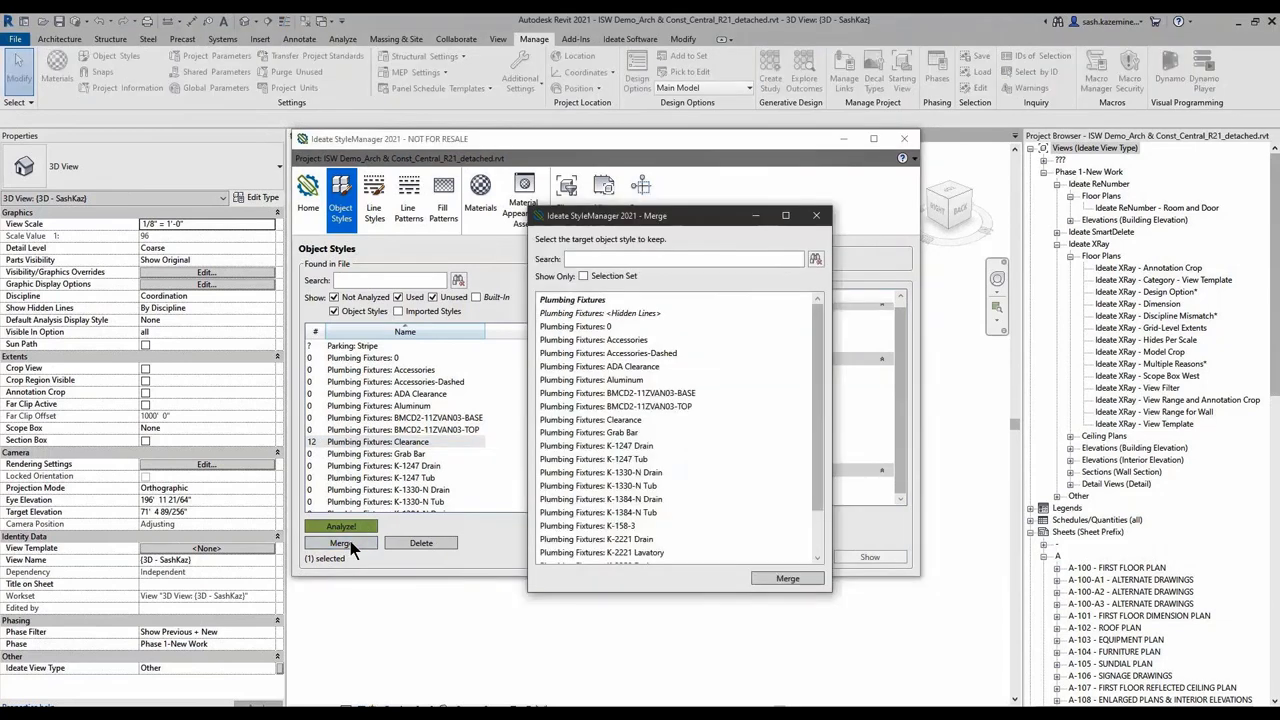
pyautogui.click(595, 472)
pyautogui.click(600, 367)
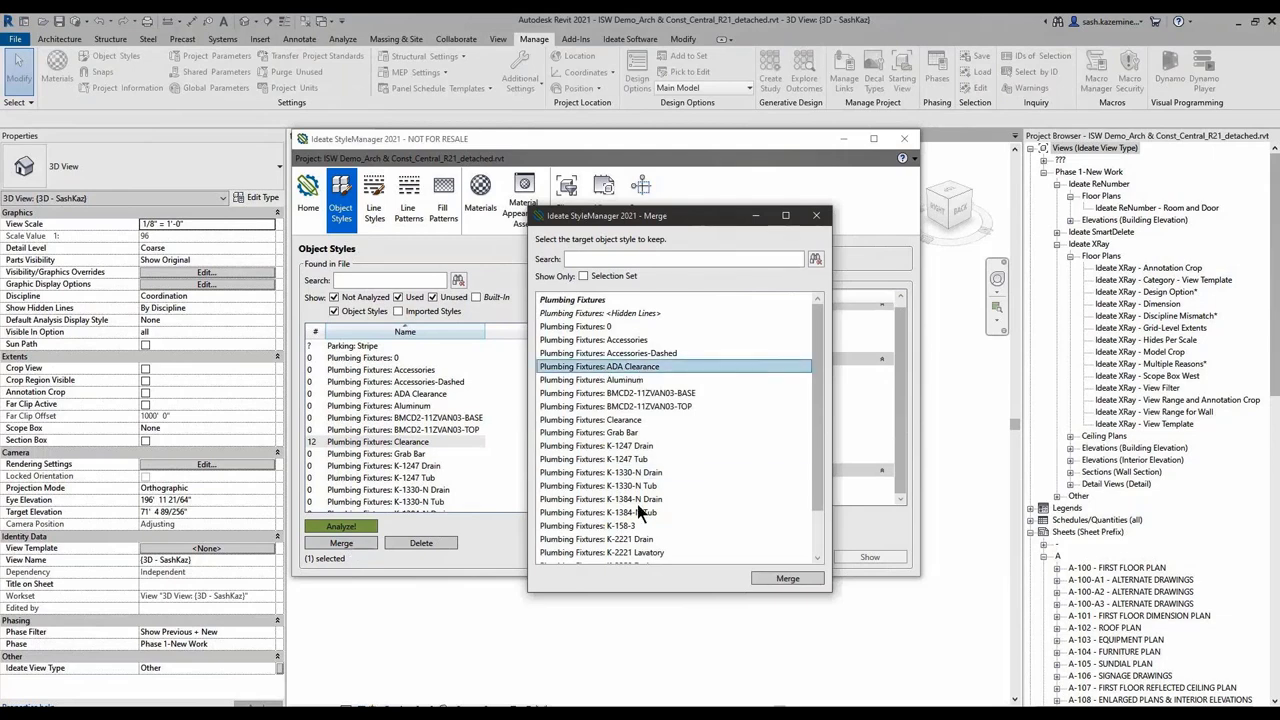
pyautogui.click(776, 581)
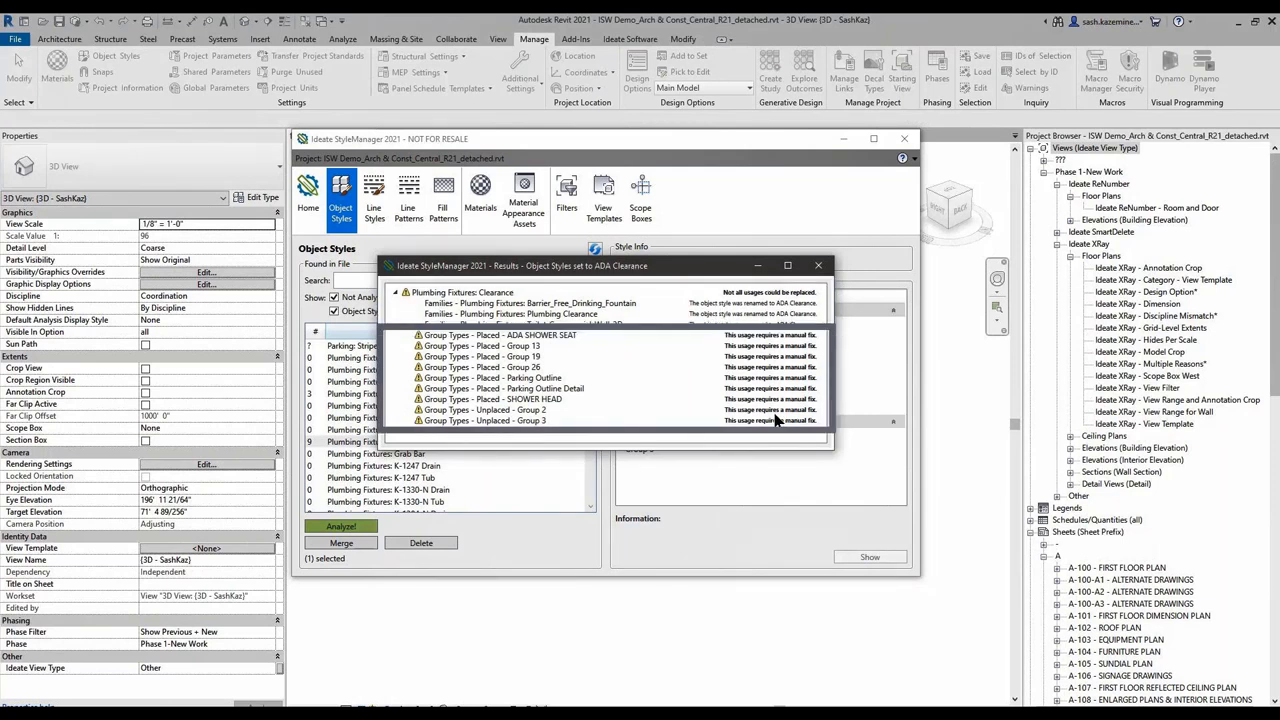
pyautogui.click(817, 270)
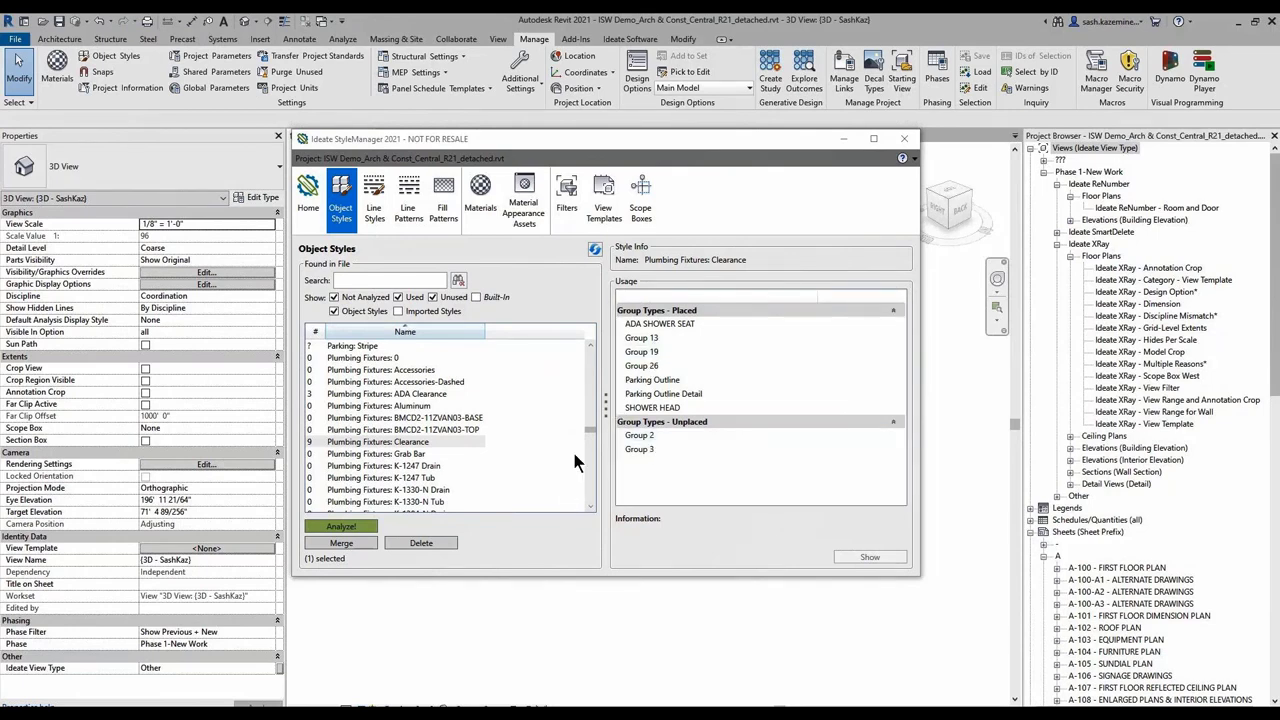
pyautogui.moveTo(588, 437); pyautogui.dragTo(590, 350)
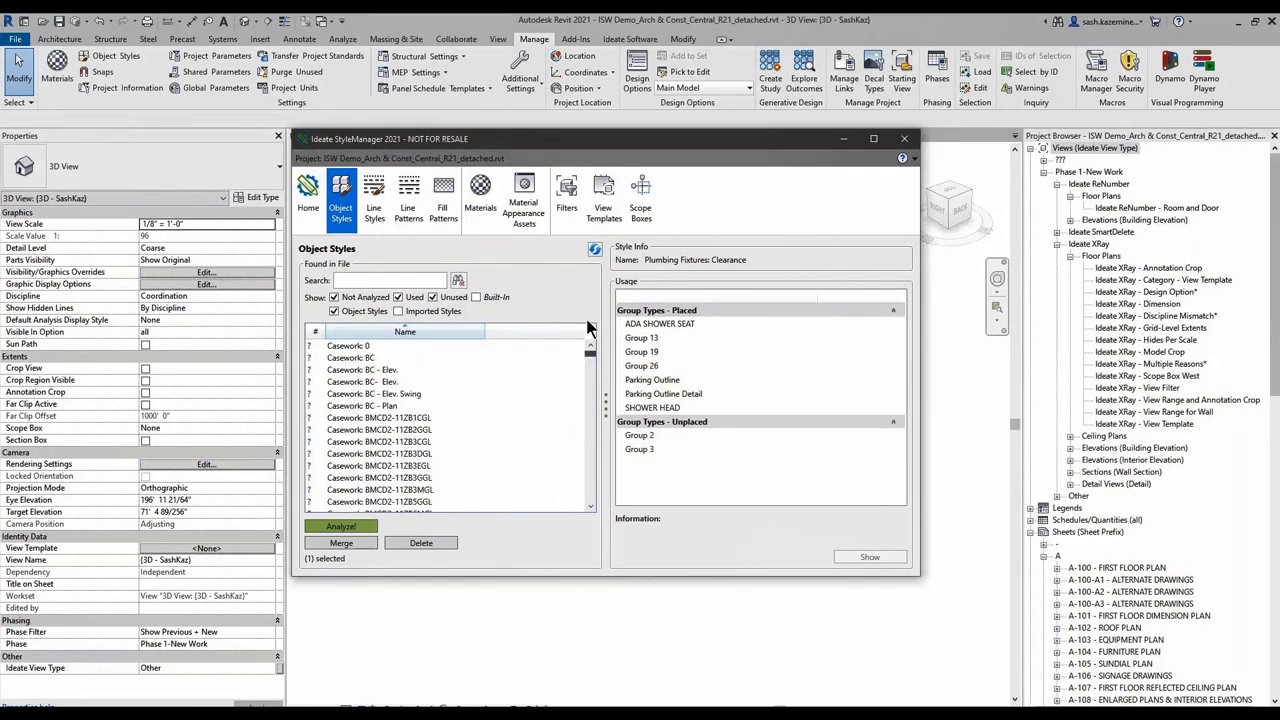
pyautogui.click(382, 204)
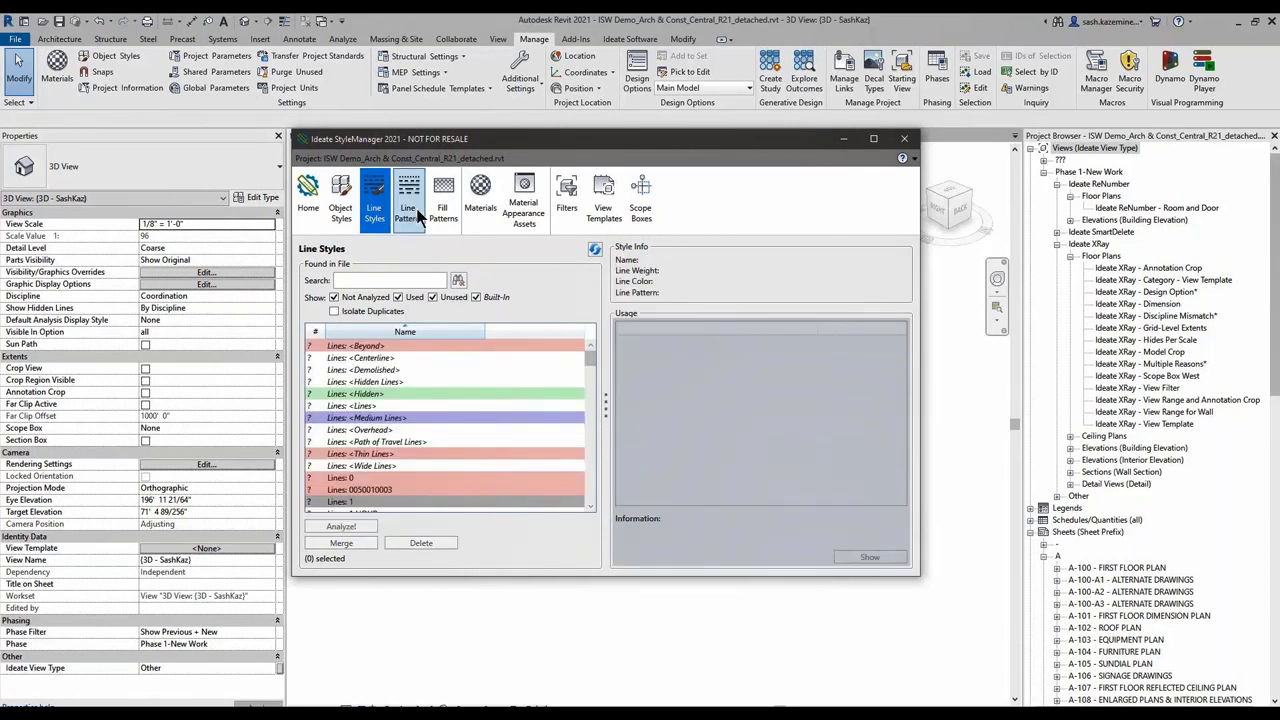
# - Preview the line and fill patterns, then isolate duplicates in the Line Styles list, e.g. Lines: 0, 4, 47
pyautogui.click(410, 205)
pyautogui.click(443, 208)
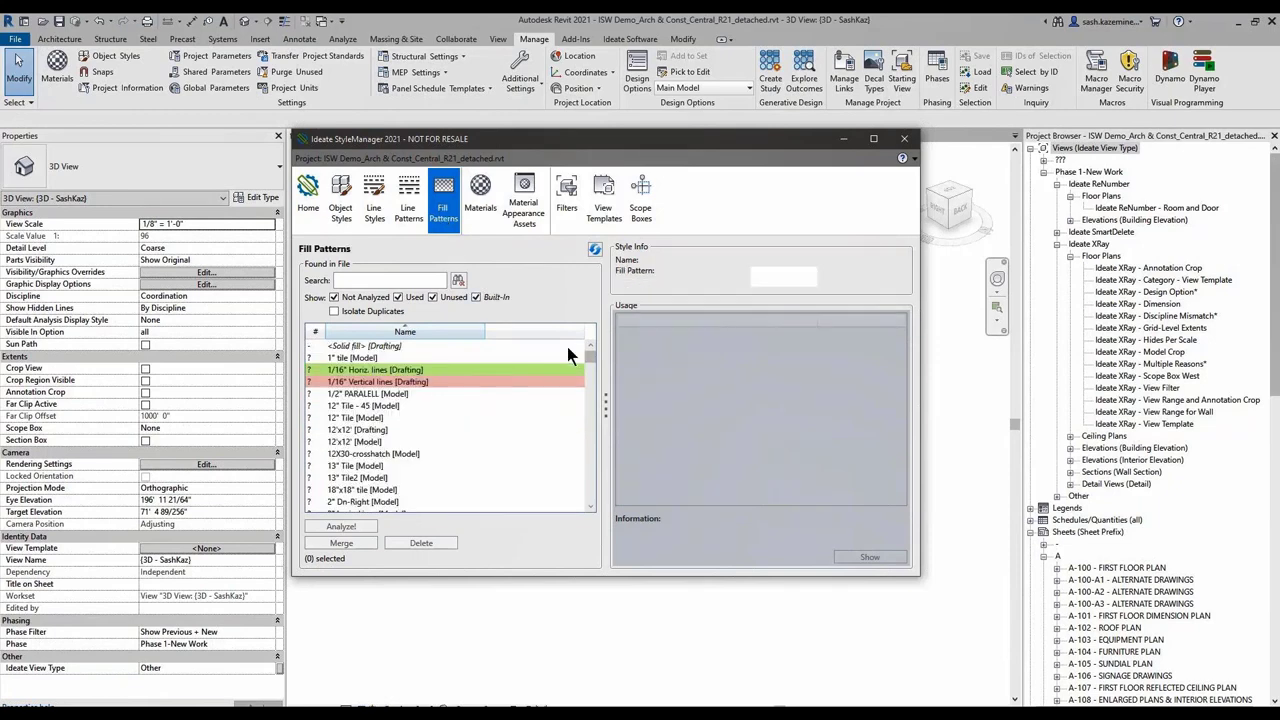
pyautogui.click(378, 206)
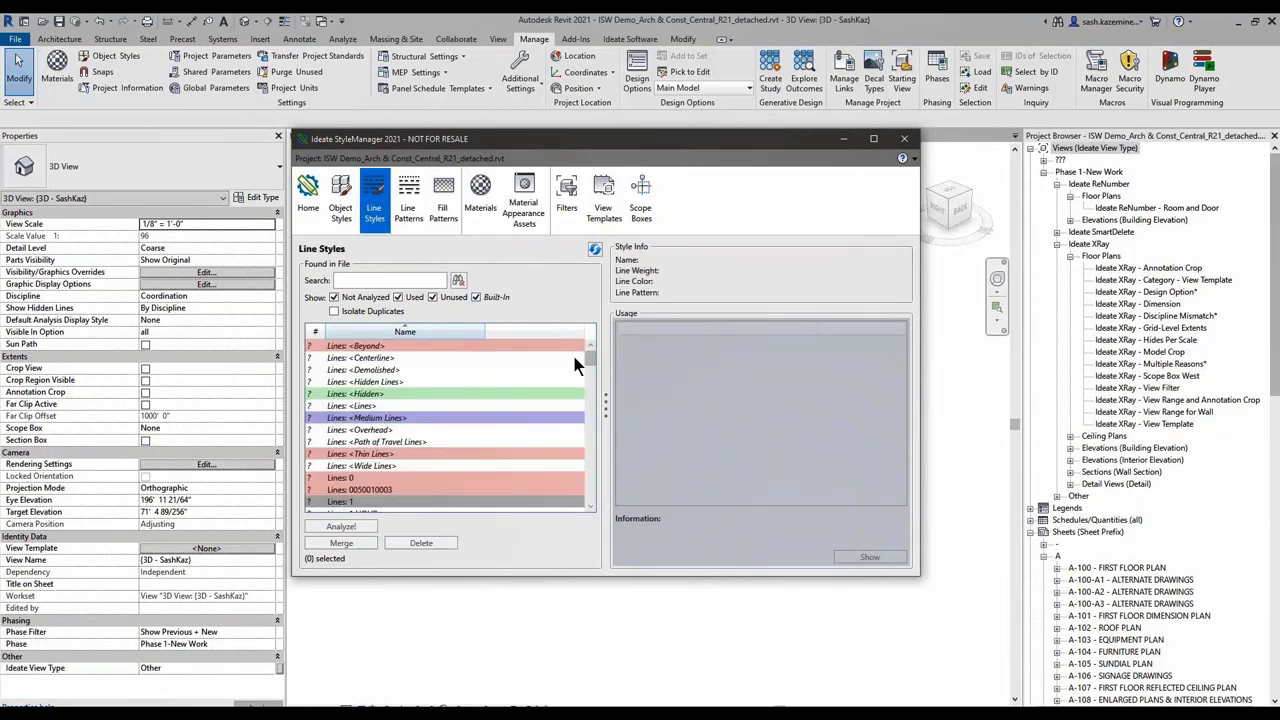
pyautogui.moveTo(593, 366)
pyautogui.mouseDown()
pyautogui.moveTo(593, 500)
pyautogui.moveTo(596, 356)
pyautogui.mouseUp()
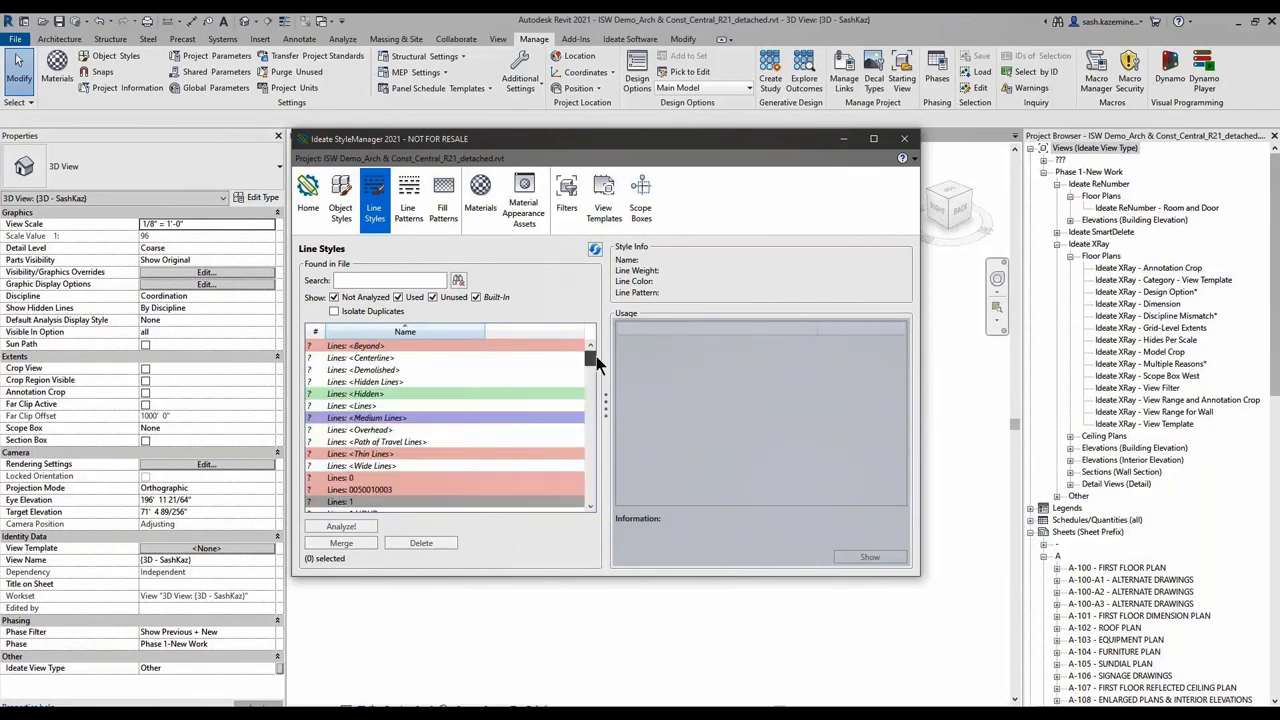
pyautogui.click(335, 311)
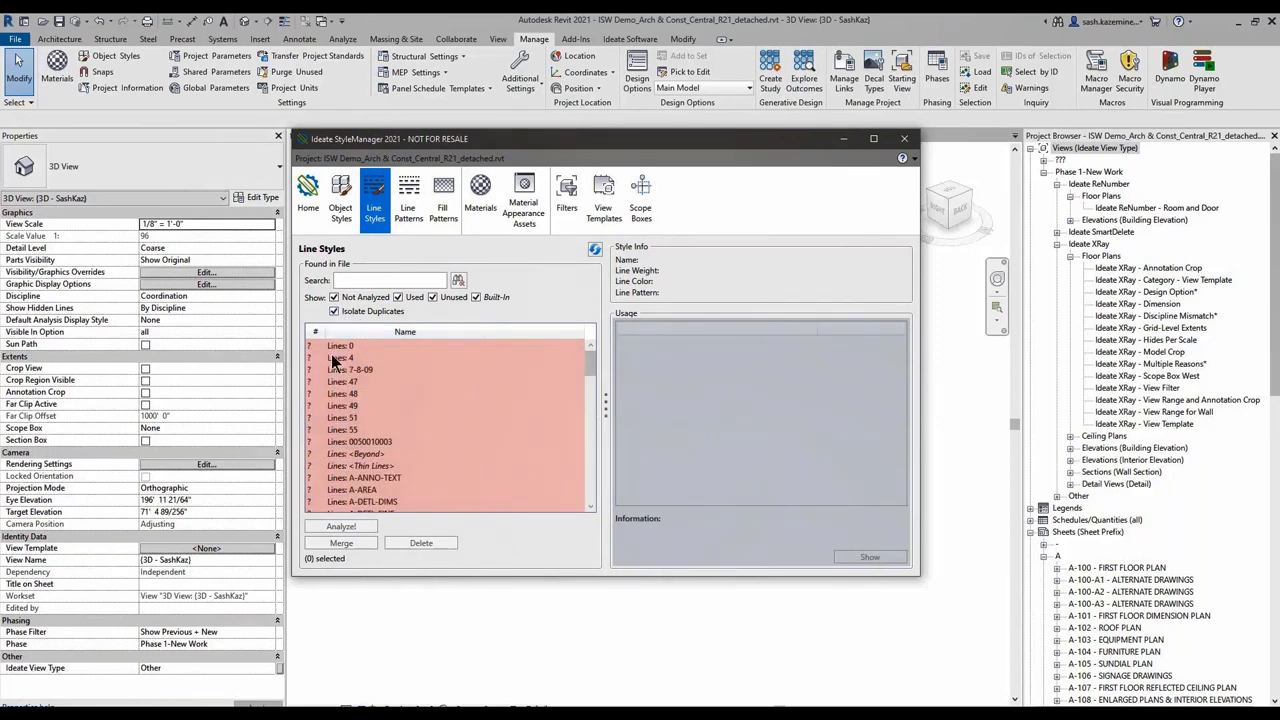
pyautogui.click(345, 346)
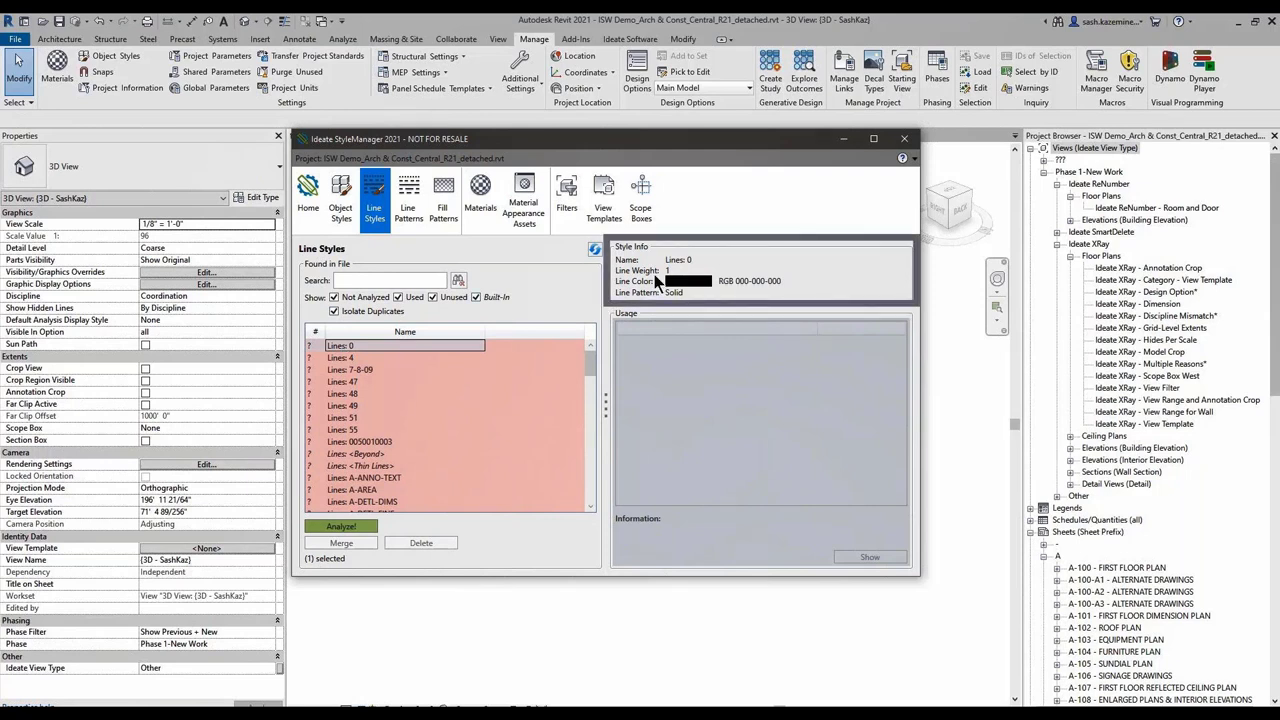
pyautogui.click(346, 369)
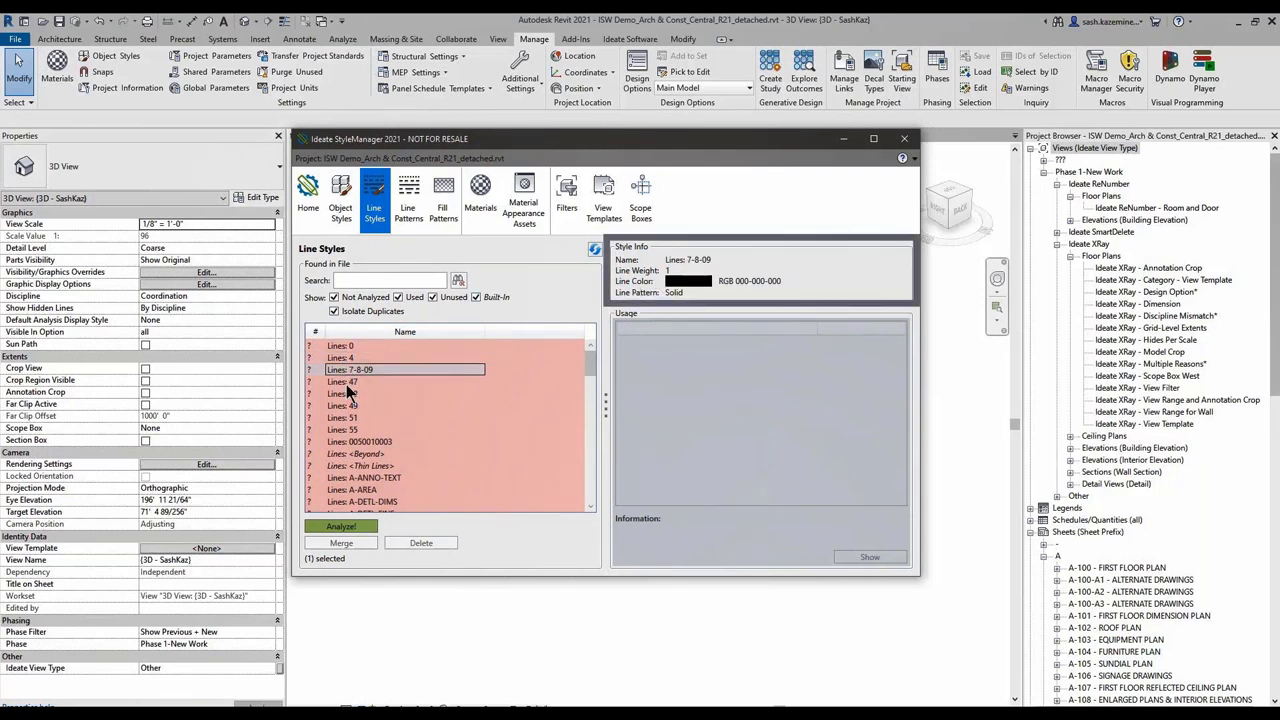
pyautogui.click(347, 381)
pyautogui.click(348, 393)
pyautogui.click(354, 441)
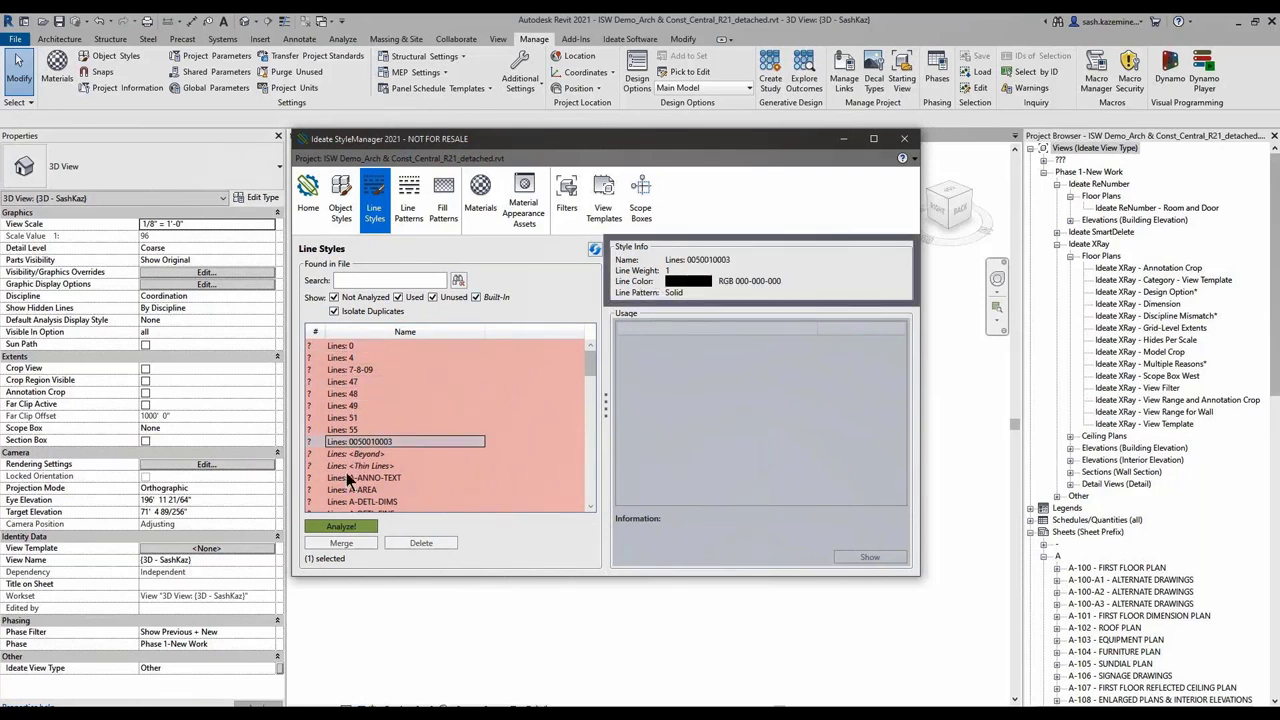
pyautogui.click(352, 477)
pyautogui.scroll(-1, 352, 476)
pyautogui.click(350, 477)
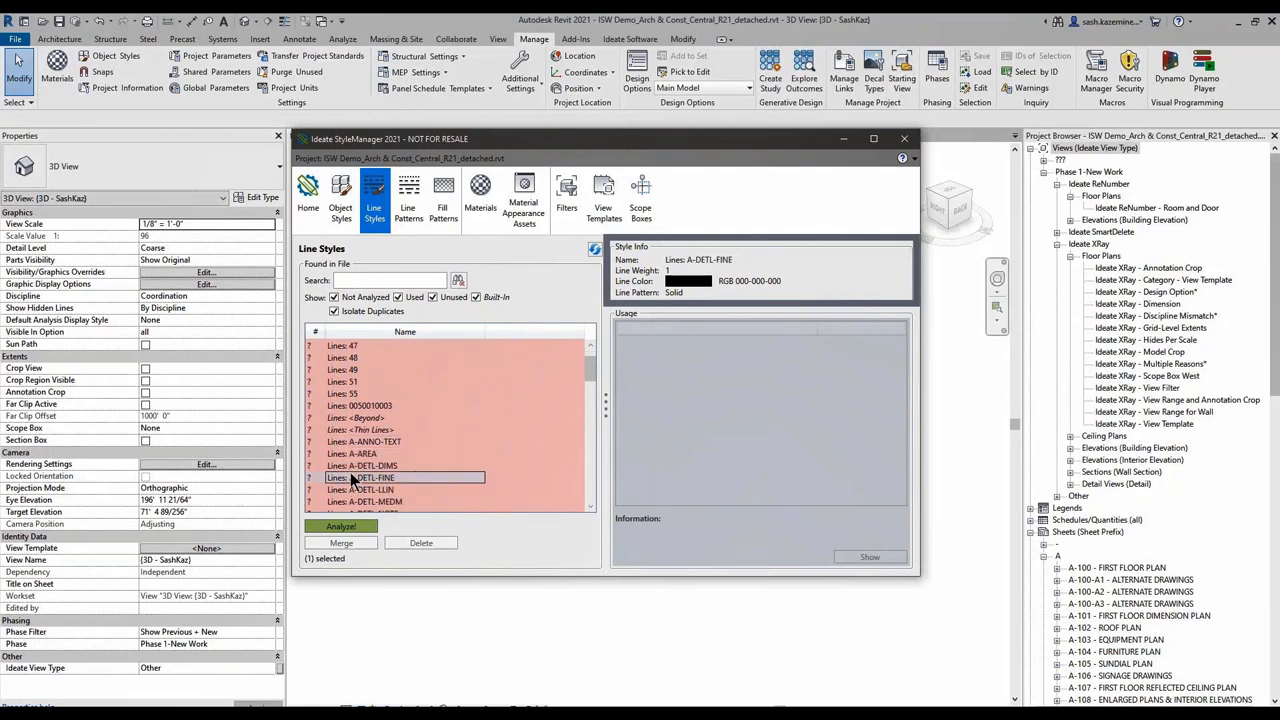
pyautogui.scroll(1, 350, 472)
# - Select all 58 duplicate line styles, analyze them, and review usage for Lines: 0
pyautogui.click(352, 347)
pyautogui.scroll(-14, 362, 396)
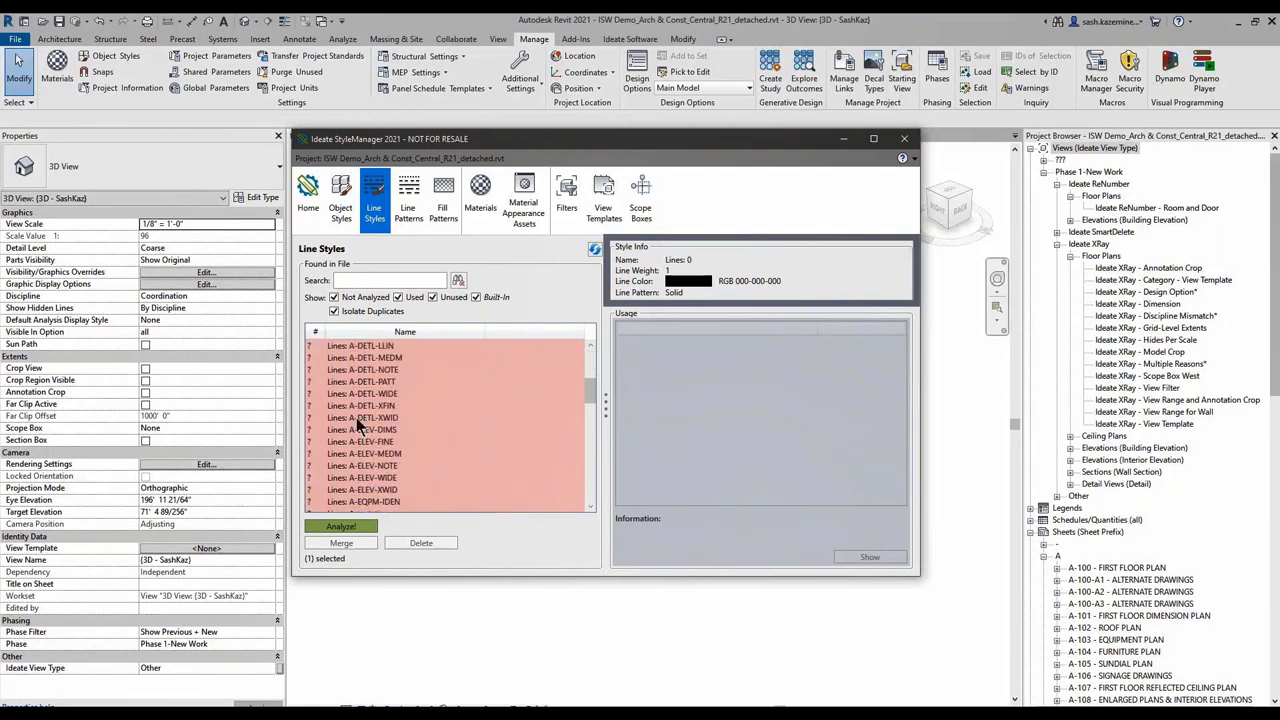
pyautogui.keyDown('shift'); pyautogui.click(343, 464); pyautogui.keyUp('shift')
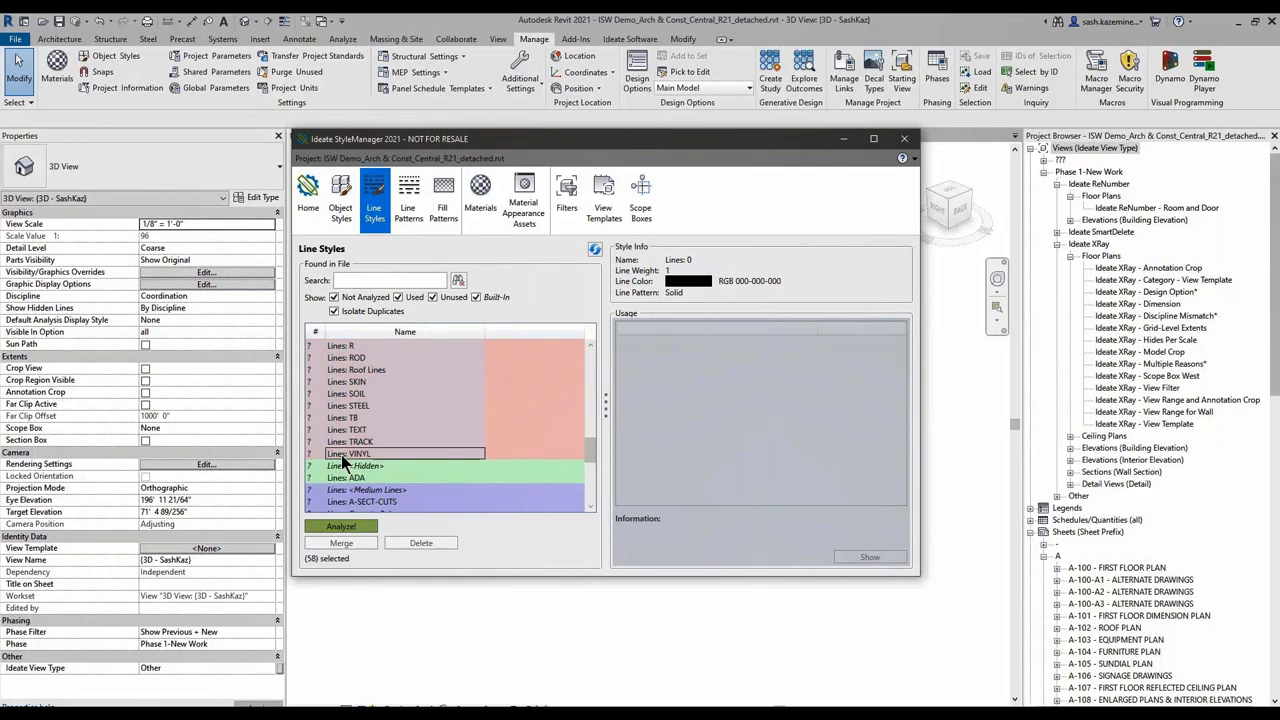
pyautogui.click(339, 527)
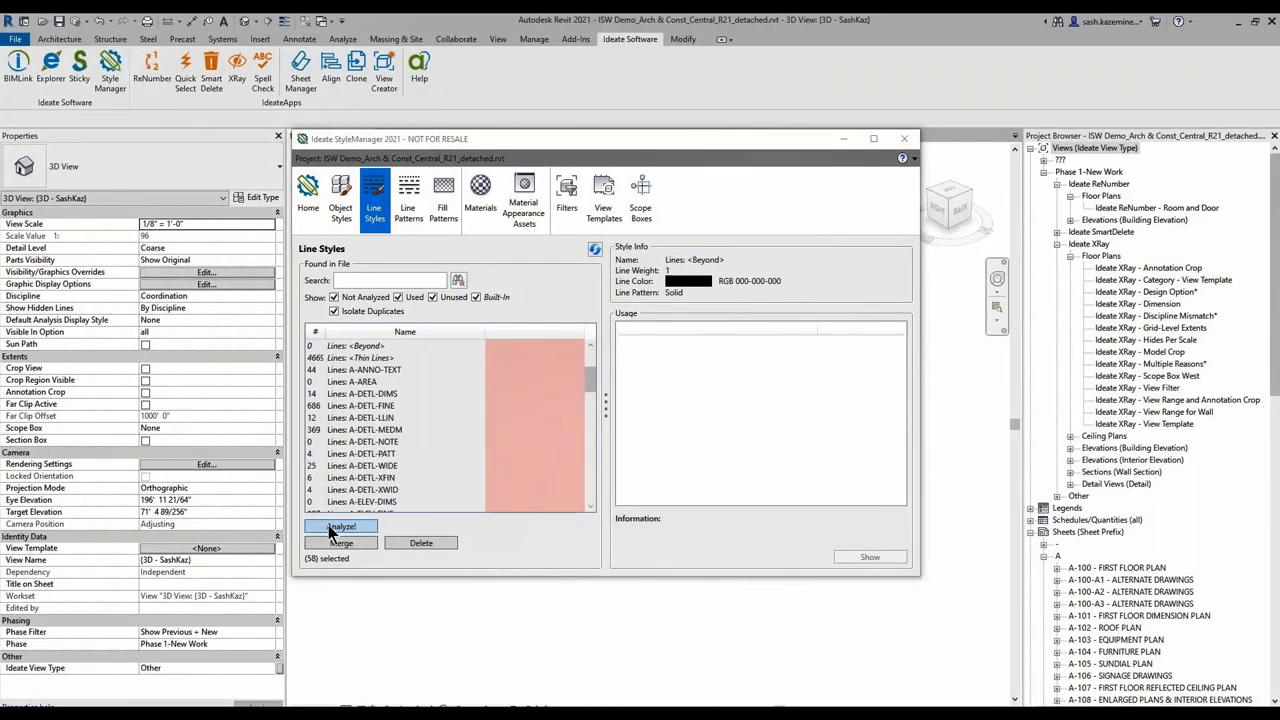
pyautogui.scroll(3, 496, 435)
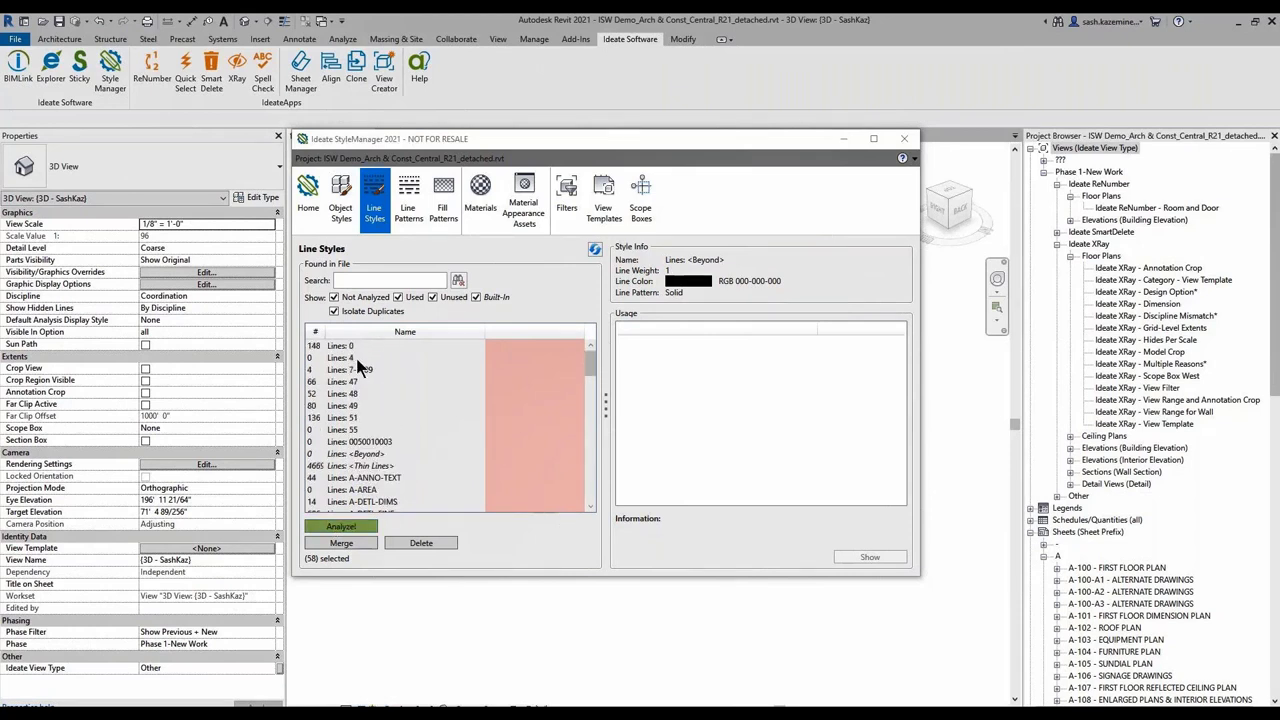
pyautogui.click(324, 348)
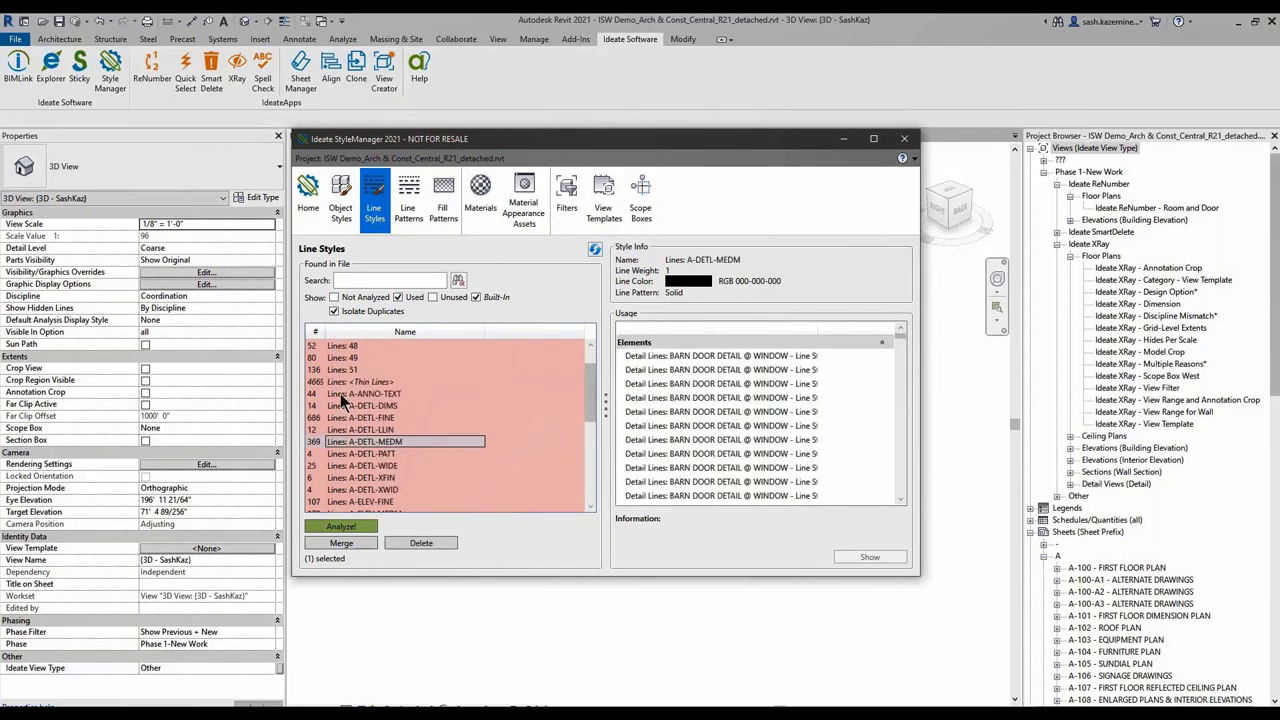
pyautogui.click(340, 393)
# - Merge the Lines: A-ANNO-TEXT style into Lines: <Thin Lines> and close the results
pyautogui.click(342, 543)
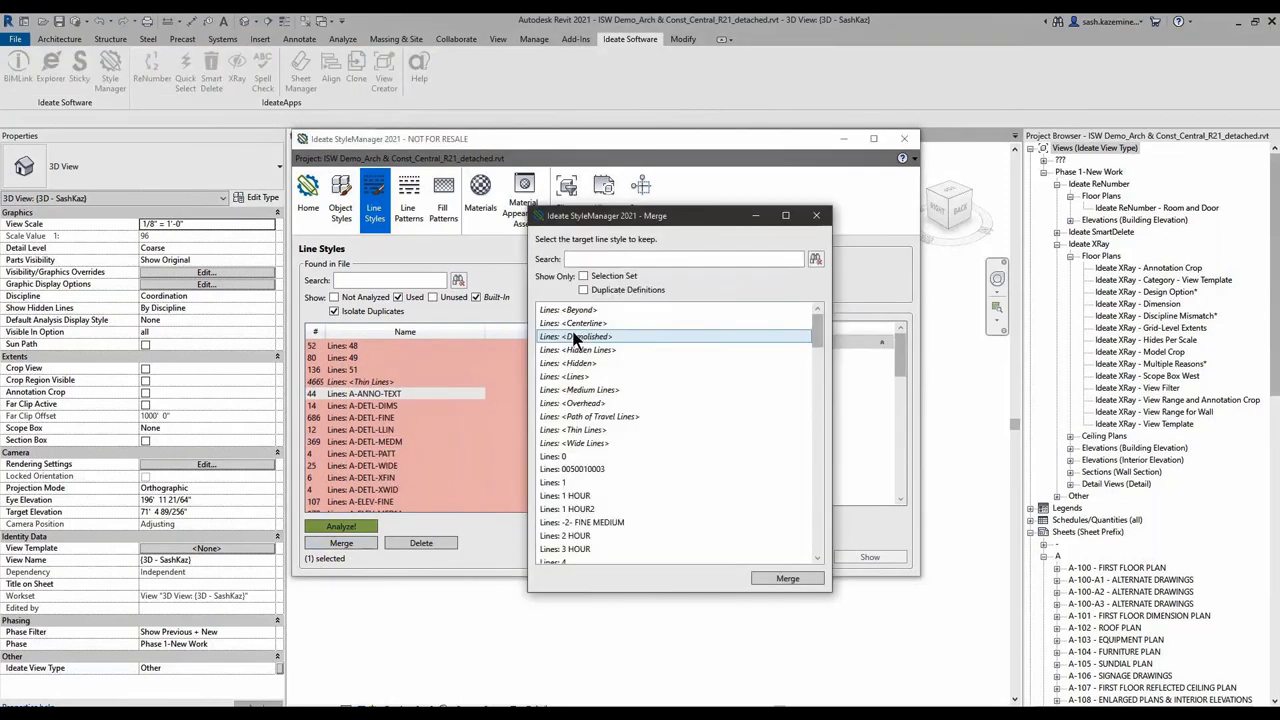
pyautogui.click(577, 376)
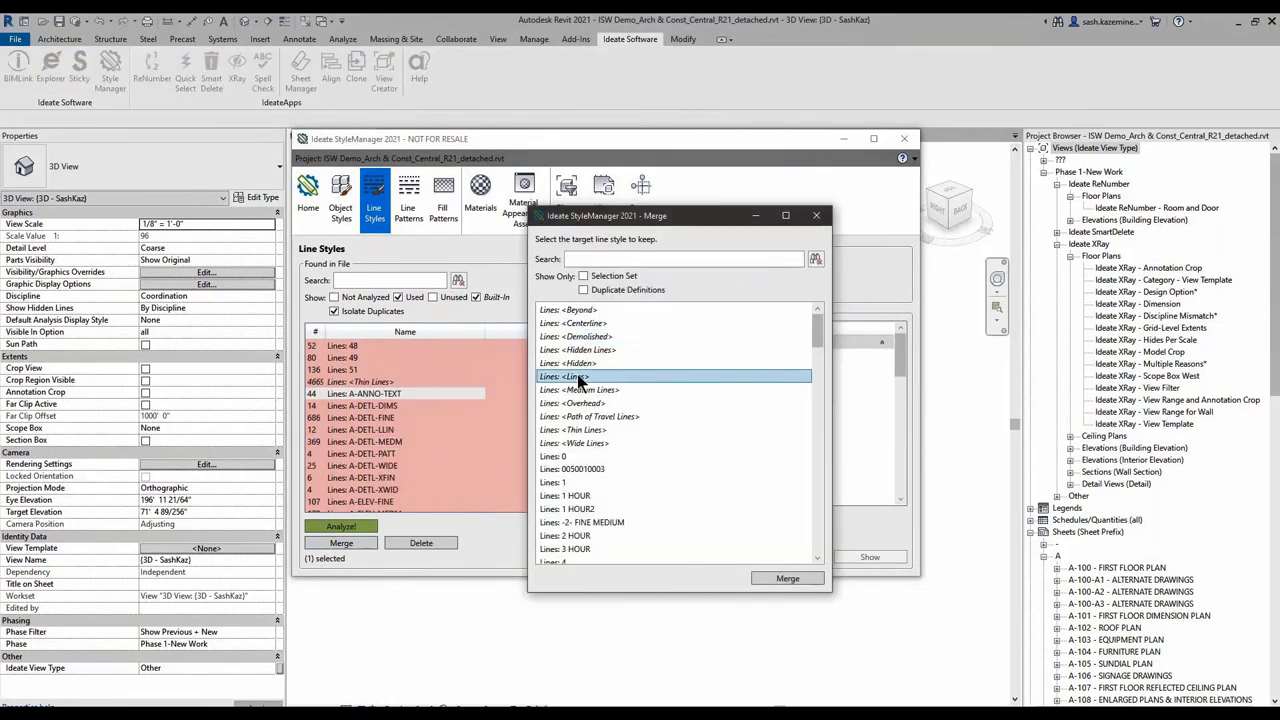
pyautogui.click(586, 430)
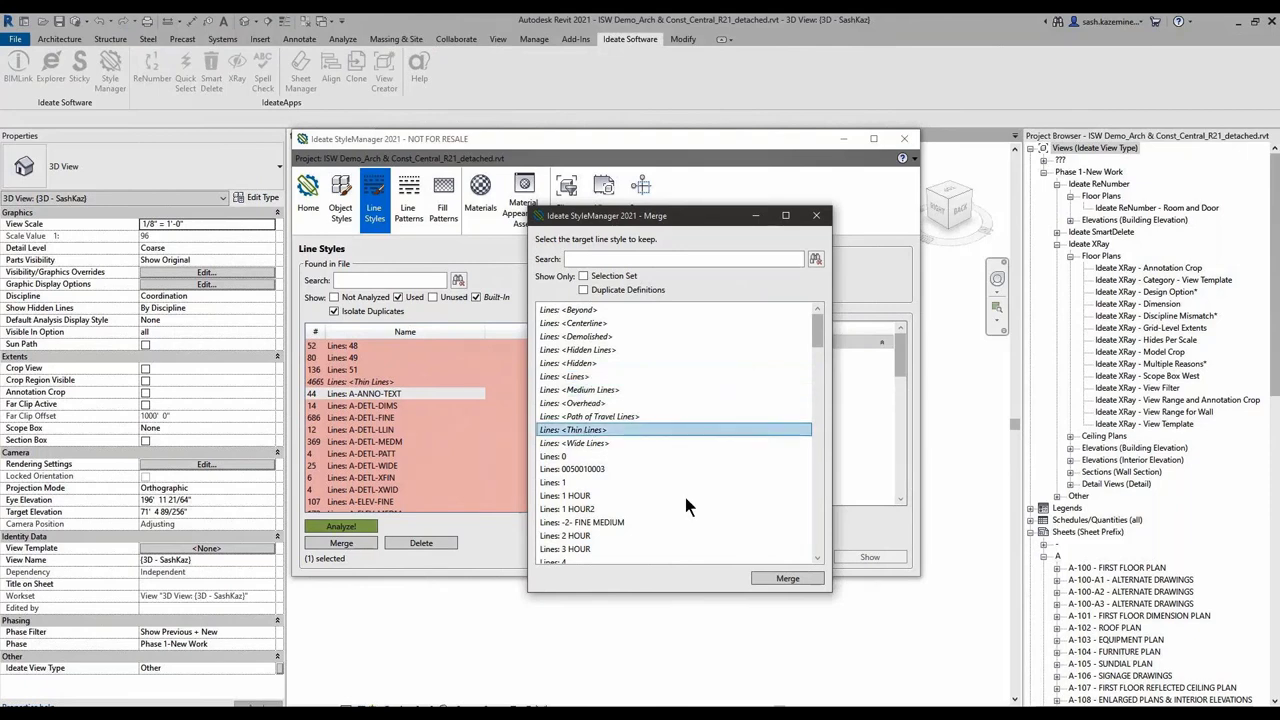
pyautogui.click(772, 580)
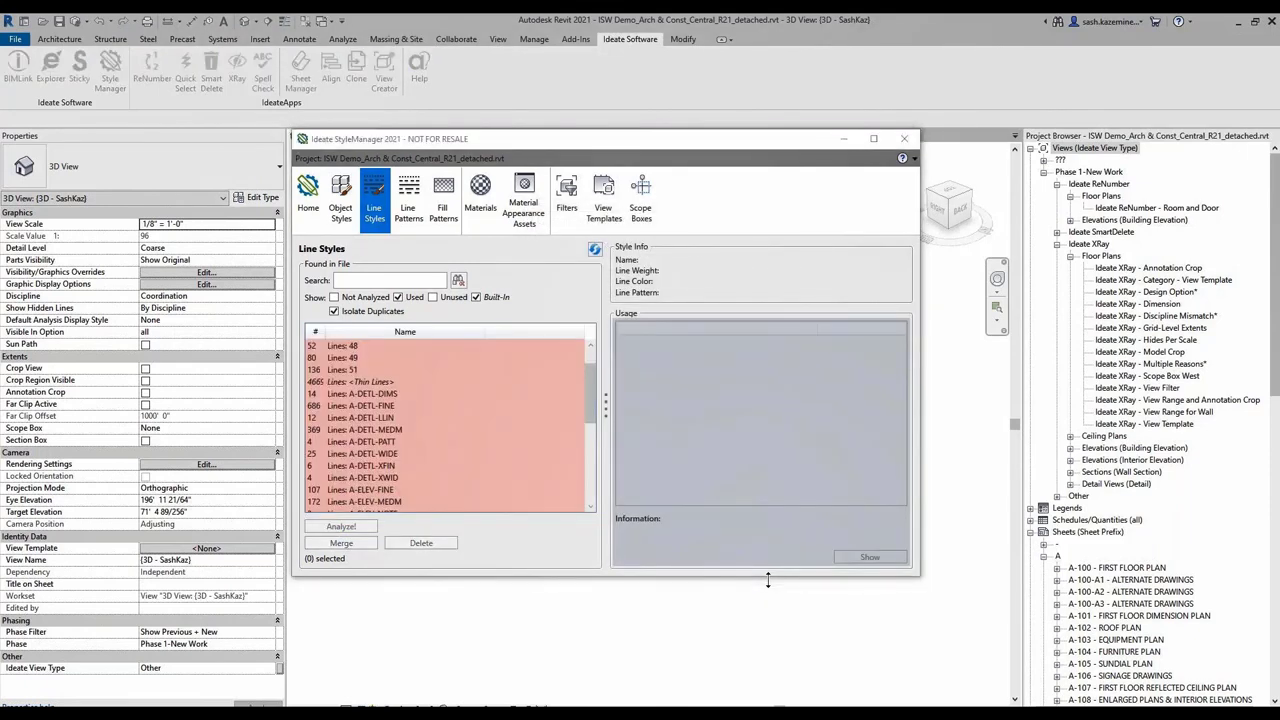
pyautogui.scroll(-1, 817, 305)
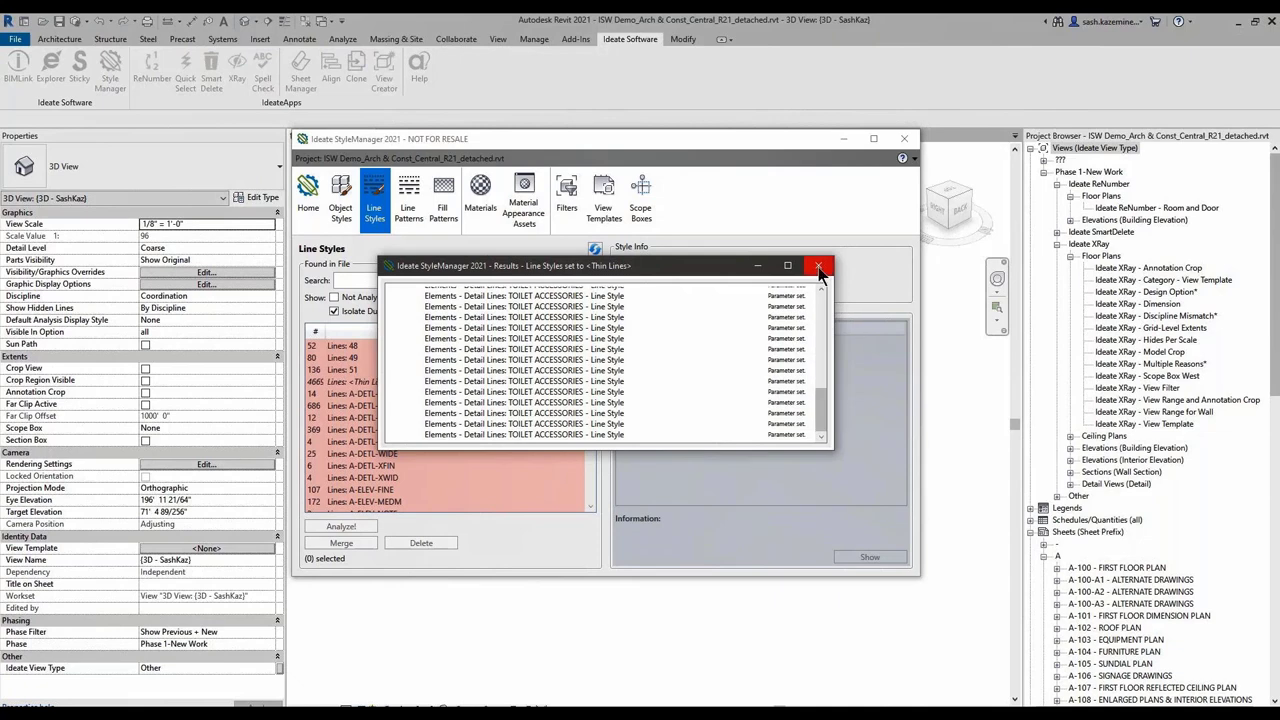
pyautogui.click(818, 265)
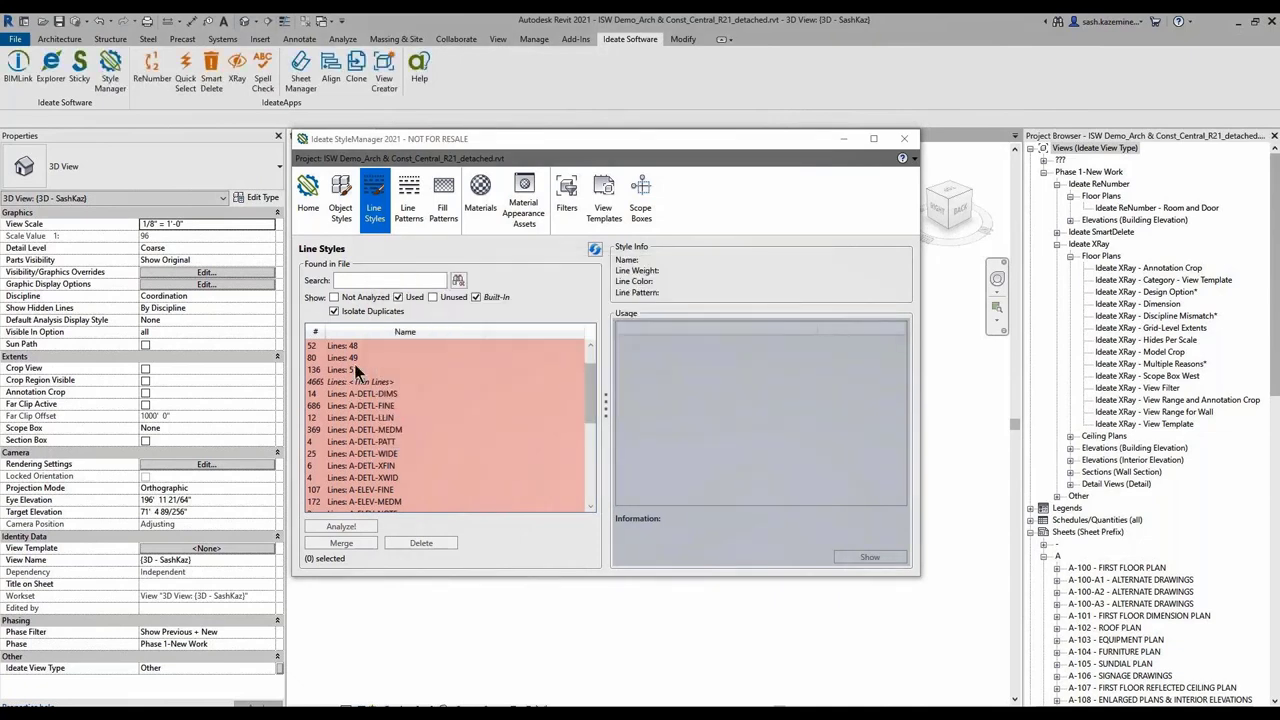
# - Browse line and fill patterns, toggling Isolate Duplicates on and off for fill patterns
pyautogui.click(334, 297)
pyautogui.click(432, 297)
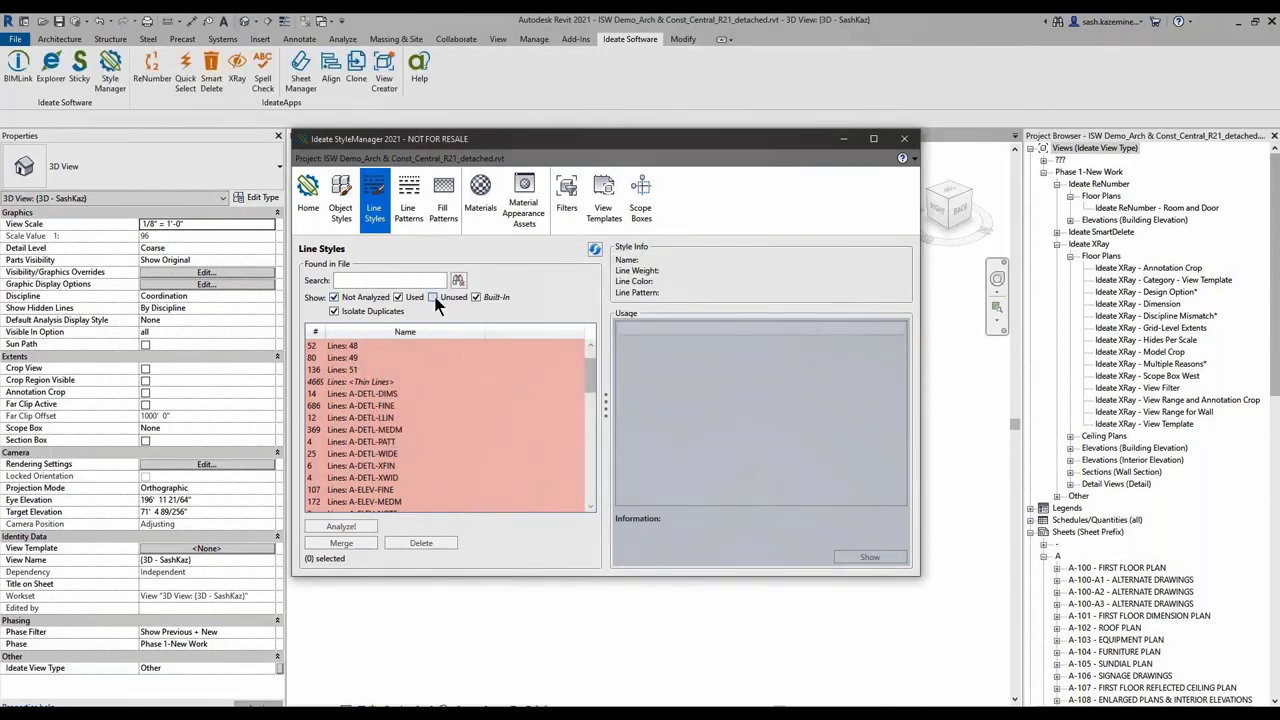
pyautogui.click(409, 218)
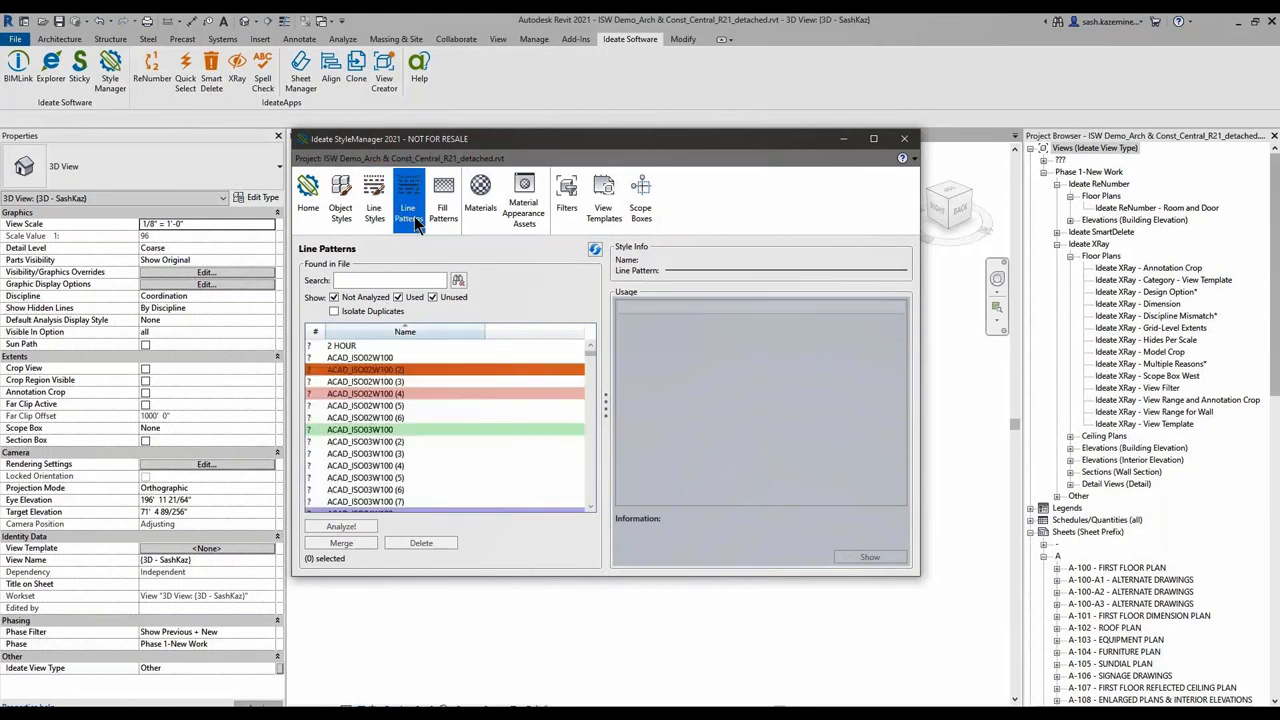
pyautogui.click(436, 208)
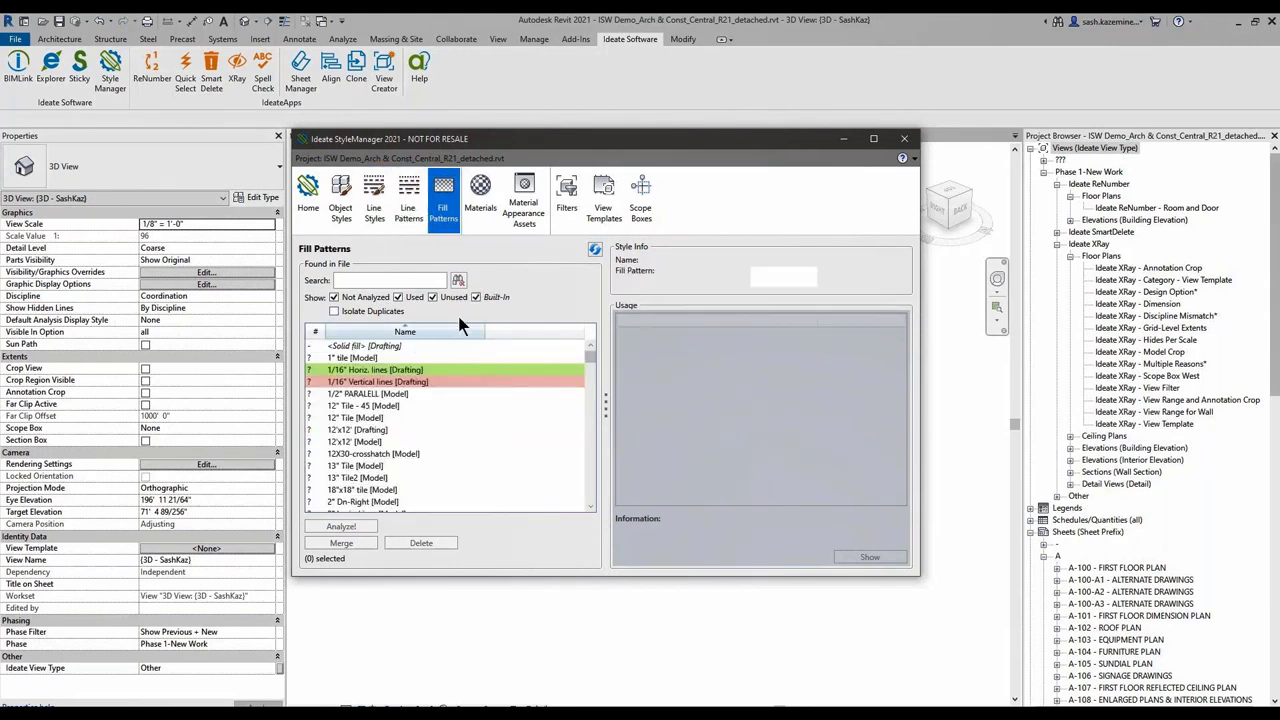
pyautogui.click(334, 311)
pyautogui.scroll(-2, 432, 370)
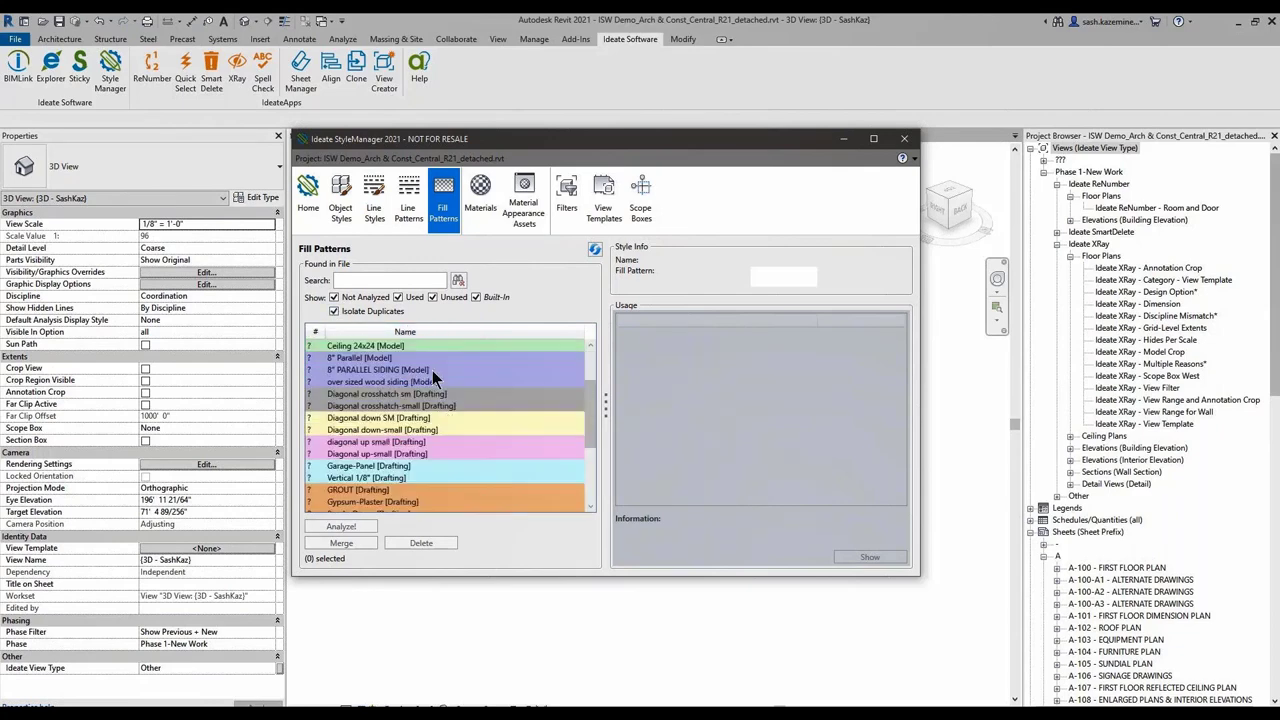
pyautogui.scroll(2, 410, 350)
pyautogui.click(379, 314)
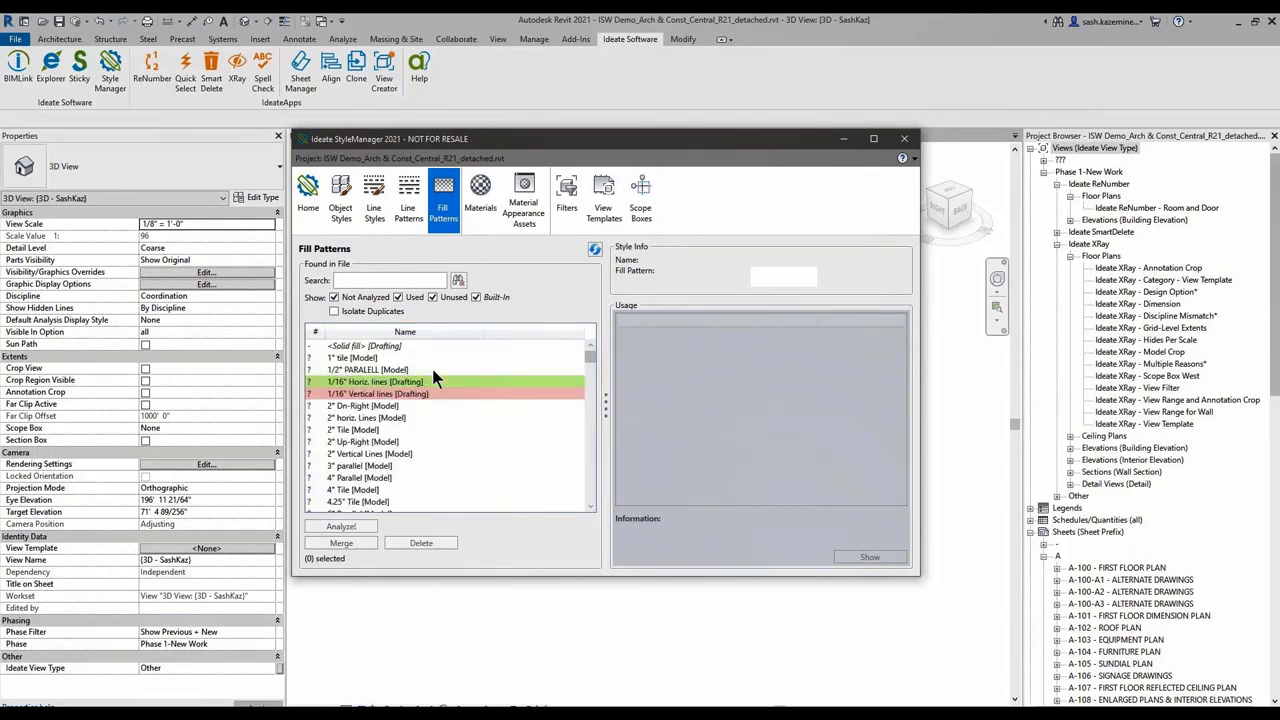
# - Look through Materials and Material Appearance Assets, then show the Filters list
pyautogui.click(487, 207)
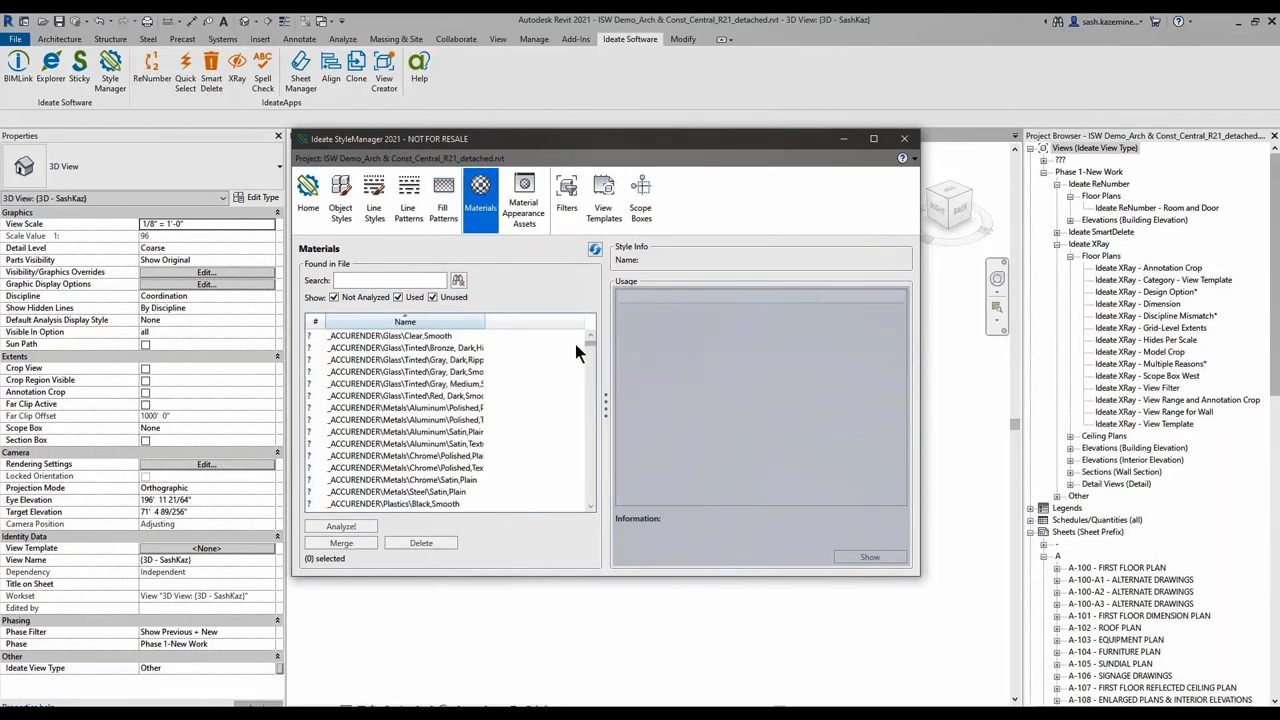
pyautogui.click(527, 224)
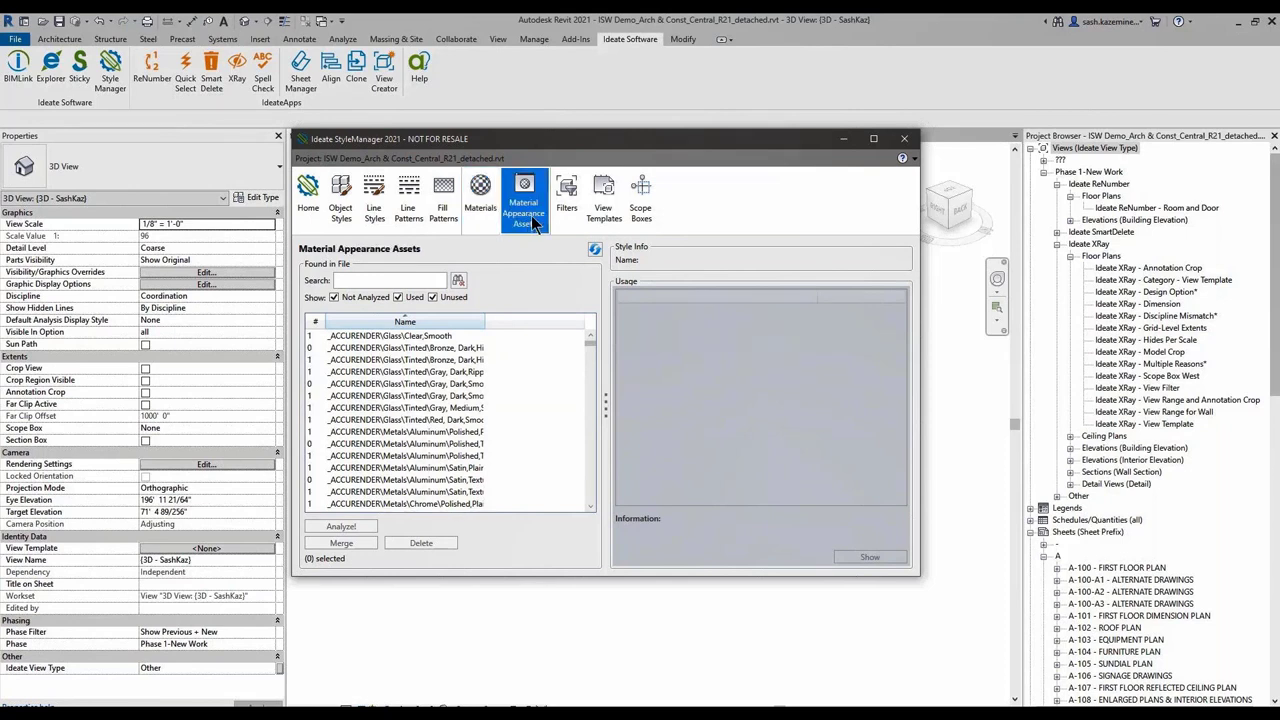
pyautogui.click(563, 201)
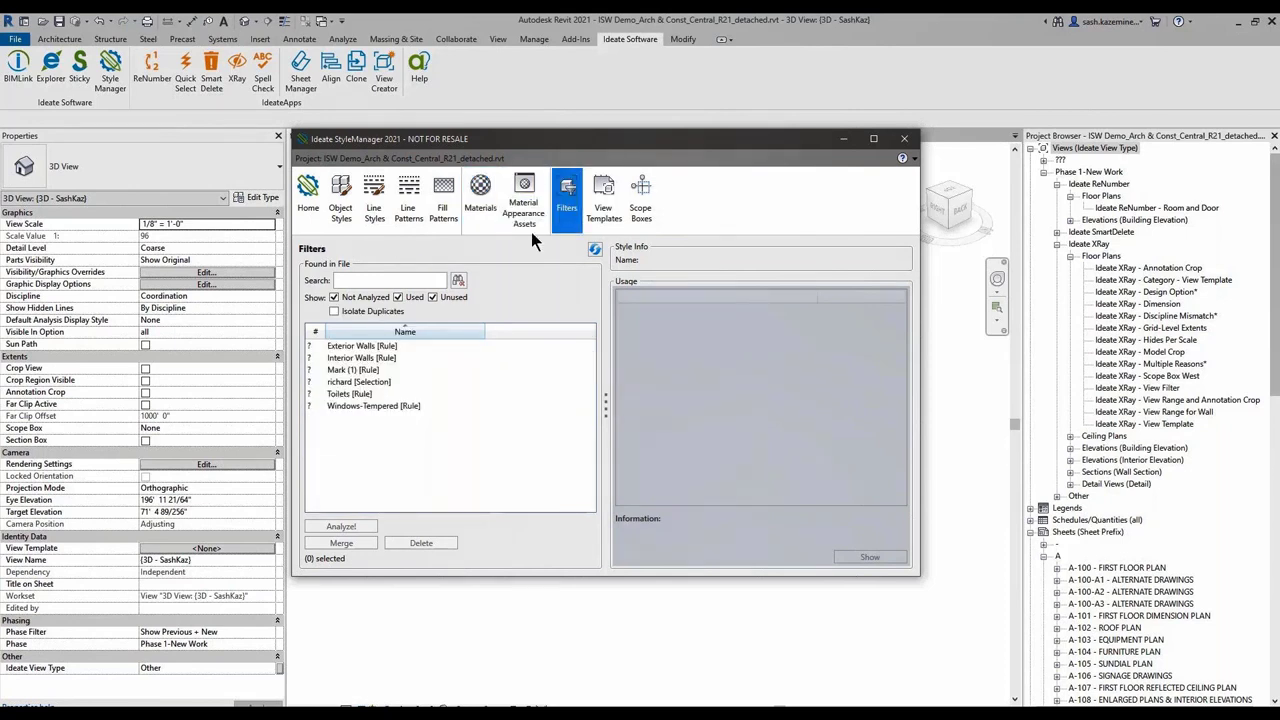
# - Analyze all six filters and delete the three unused ones, including Mark (1) and Windows-Tempered
pyautogui.click(388, 346)
pyautogui.keyDown('shift'); pyautogui.click(366, 406); pyautogui.keyUp('shift')
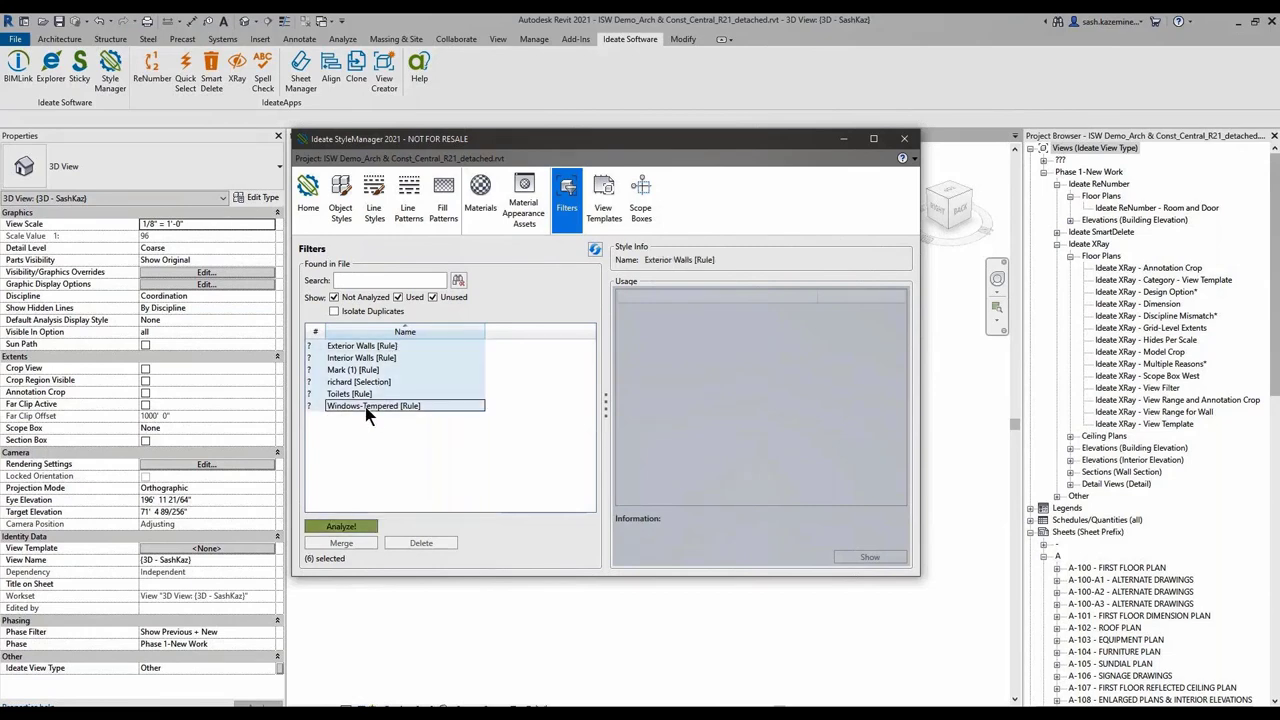
pyautogui.click(354, 525)
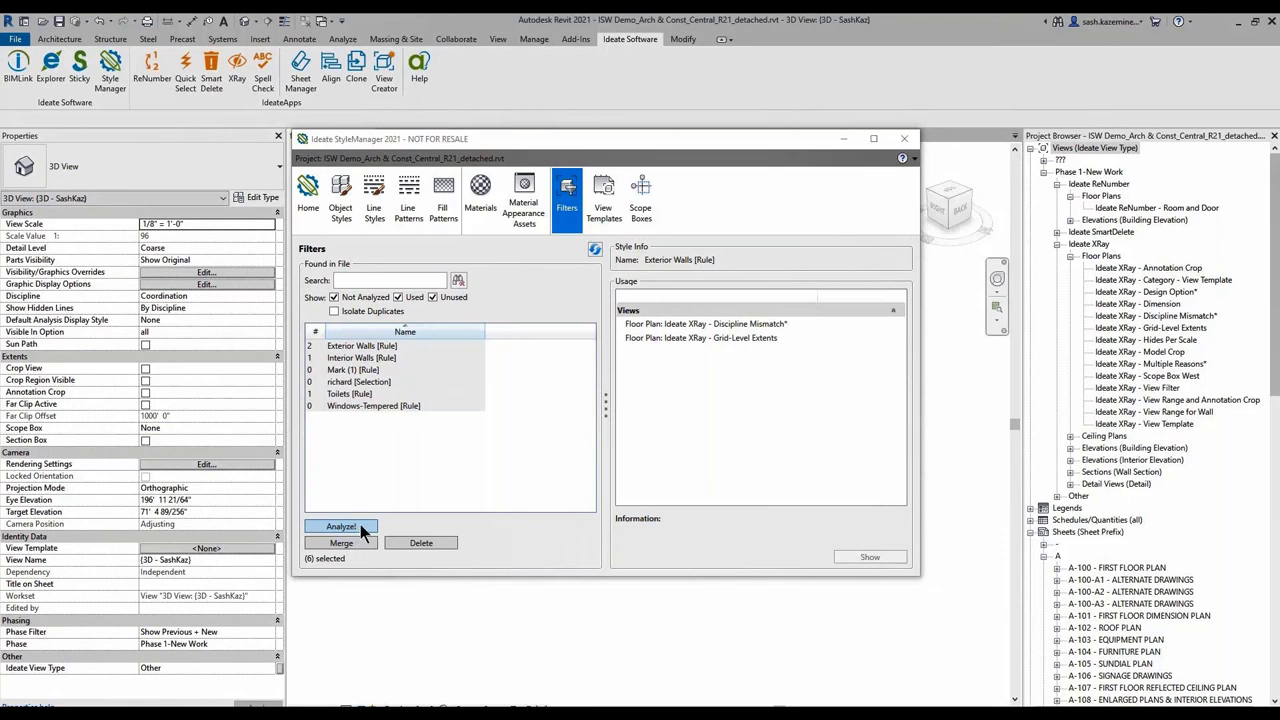
pyautogui.click(352, 369)
pyautogui.keyDown('ctrl'); pyautogui.click(358, 385); pyautogui.keyUp('ctrl')
pyautogui.keyDown('ctrl'); pyautogui.click(360, 406); pyautogui.keyUp('ctrl')
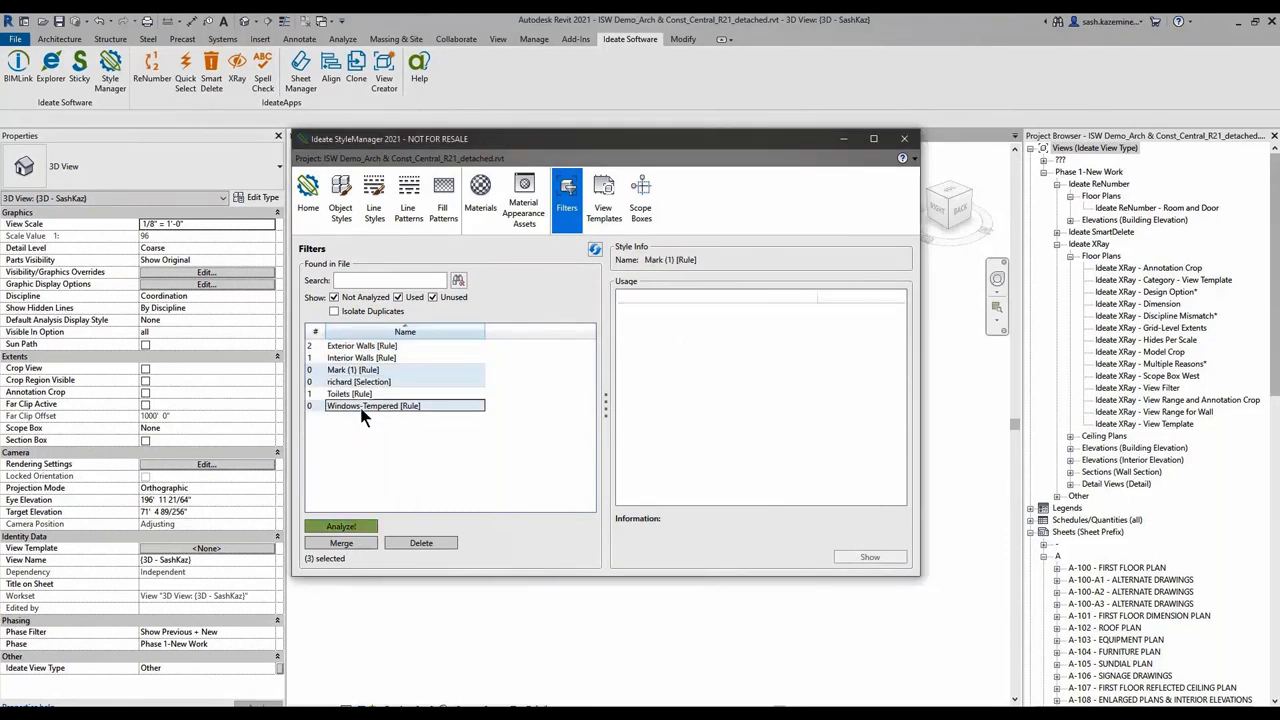
pyautogui.click(400, 542)
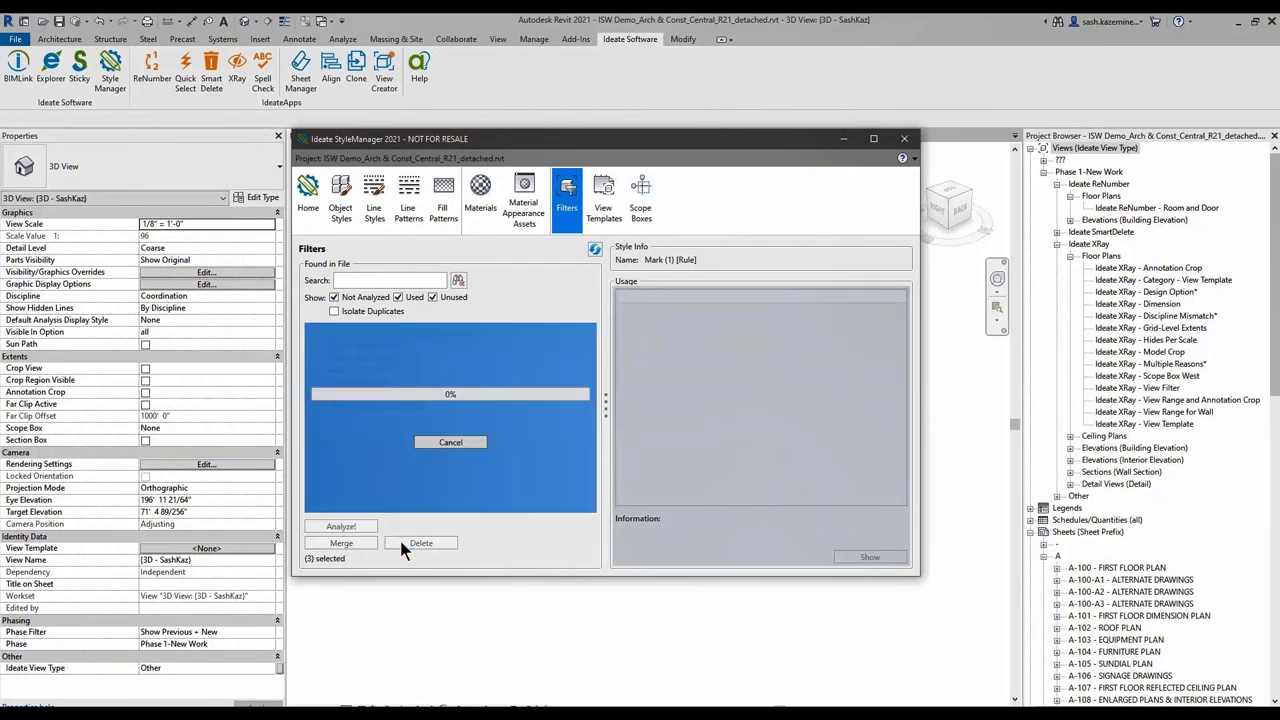
pyautogui.click(819, 266)
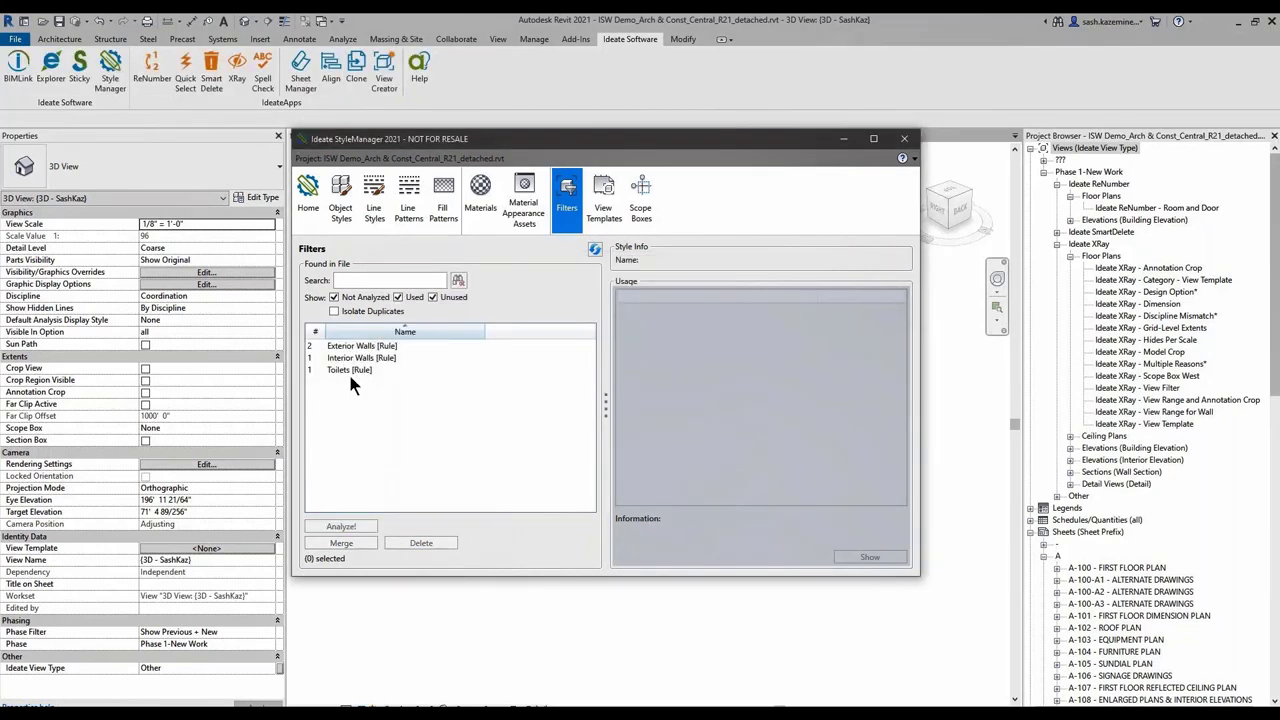
# - Merge the Interior Walls filter into Exterior Walls
pyautogui.click(349, 370)
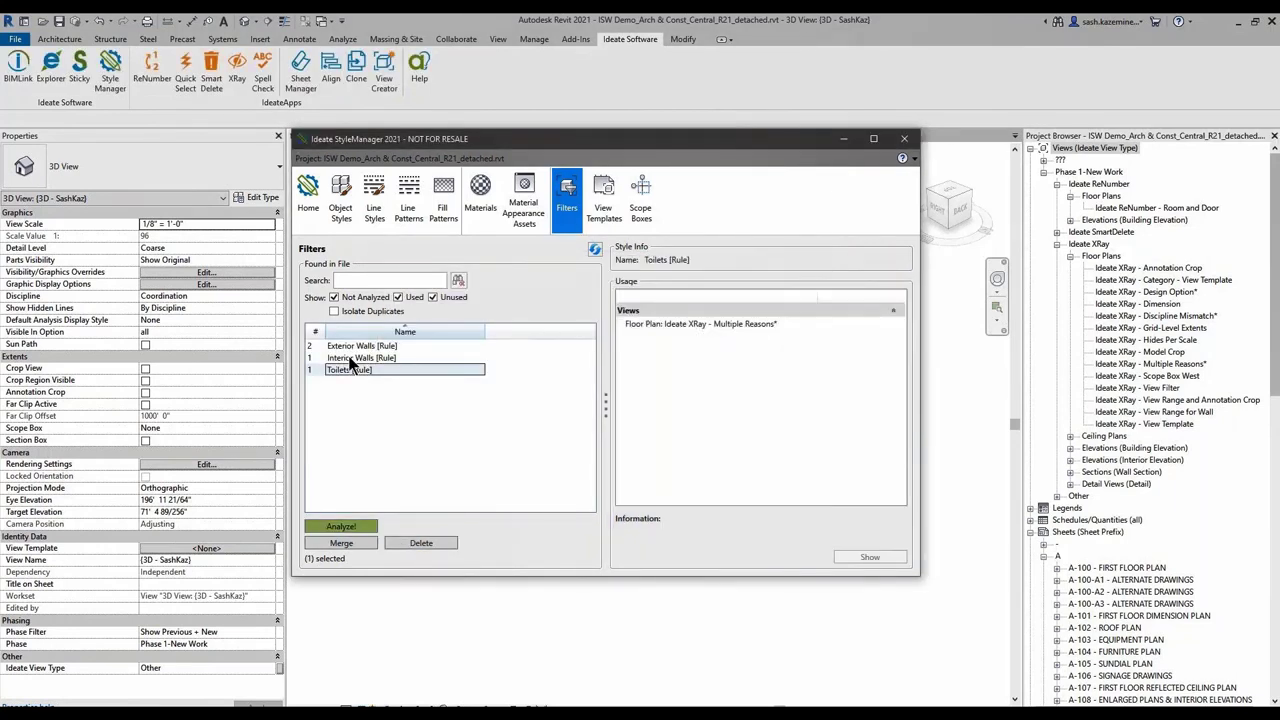
pyautogui.click(350, 358)
pyautogui.click(345, 543)
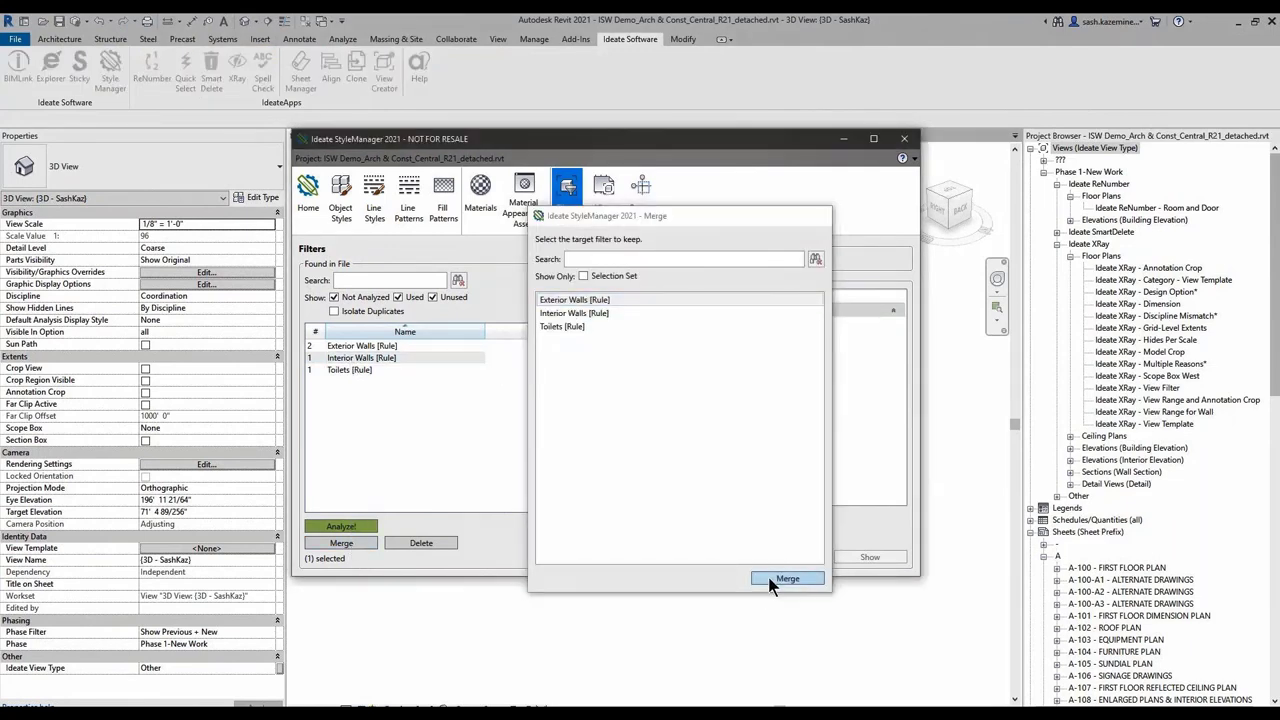
pyautogui.click(768, 578)
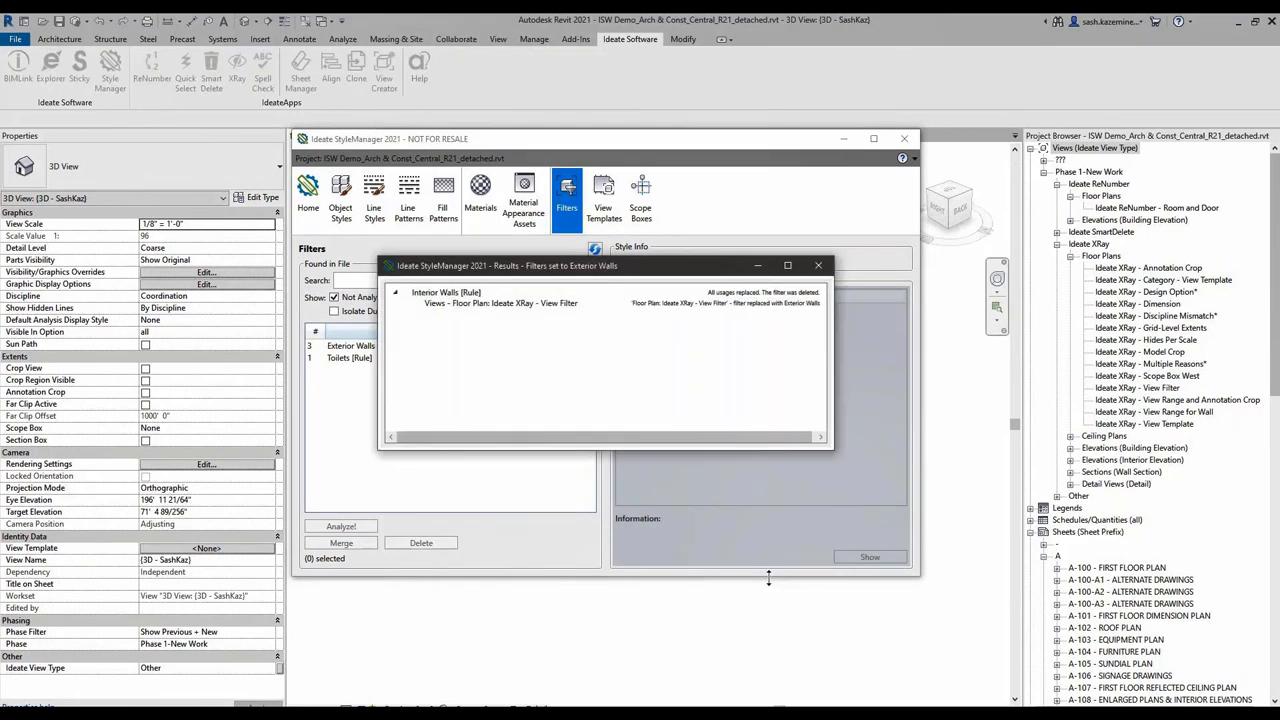
pyautogui.click(818, 271)
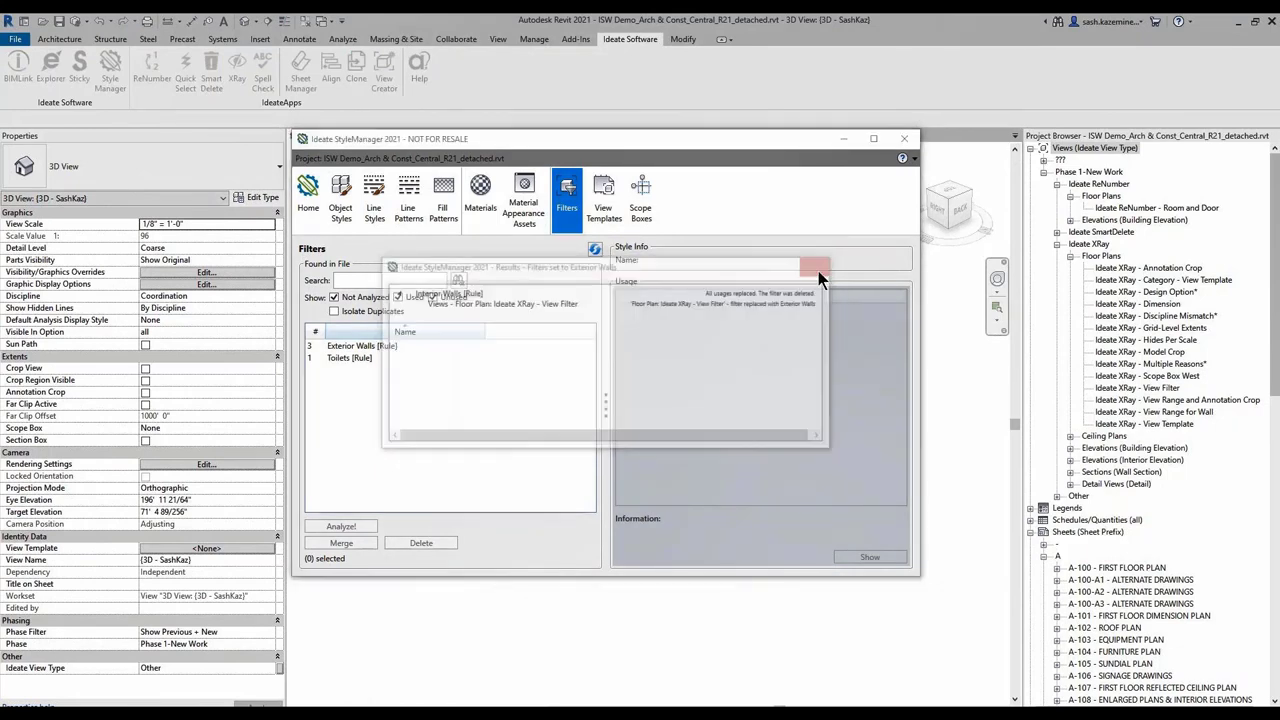
# - Check which views use the Architectural Elevation template, then open Revit's Manage View Templates
pyautogui.click(599, 223)
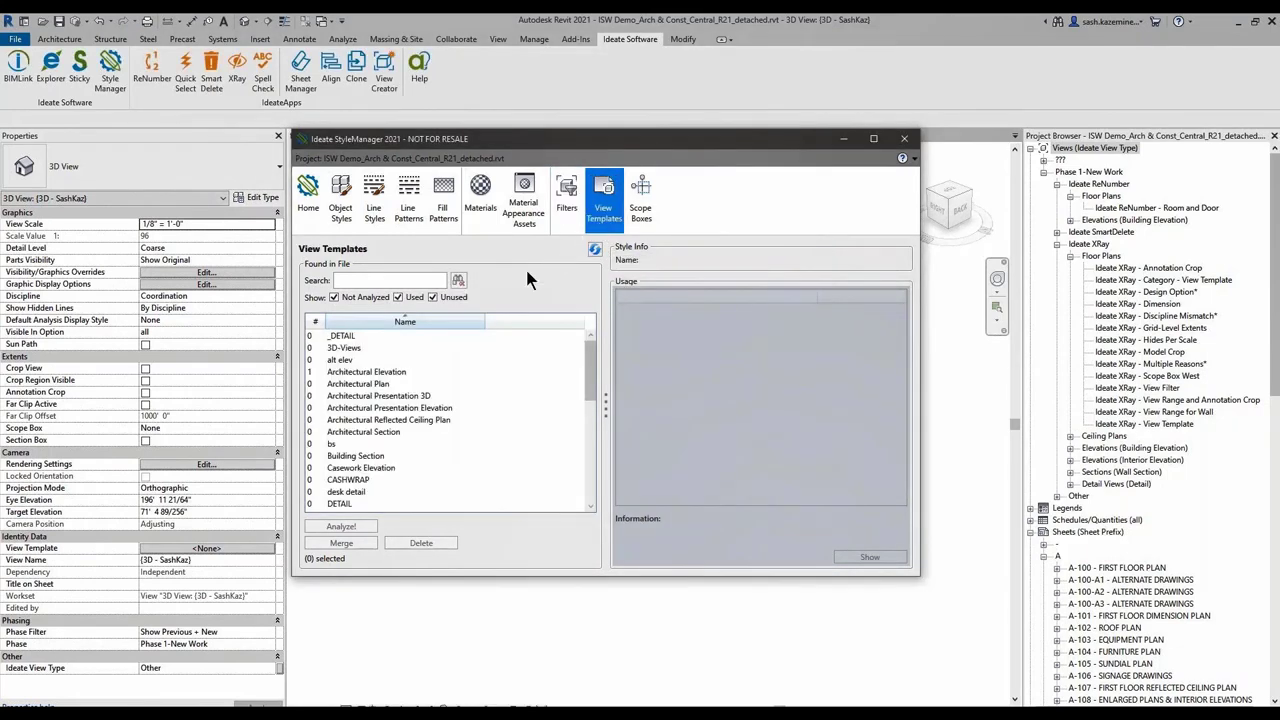
pyautogui.click(339, 373)
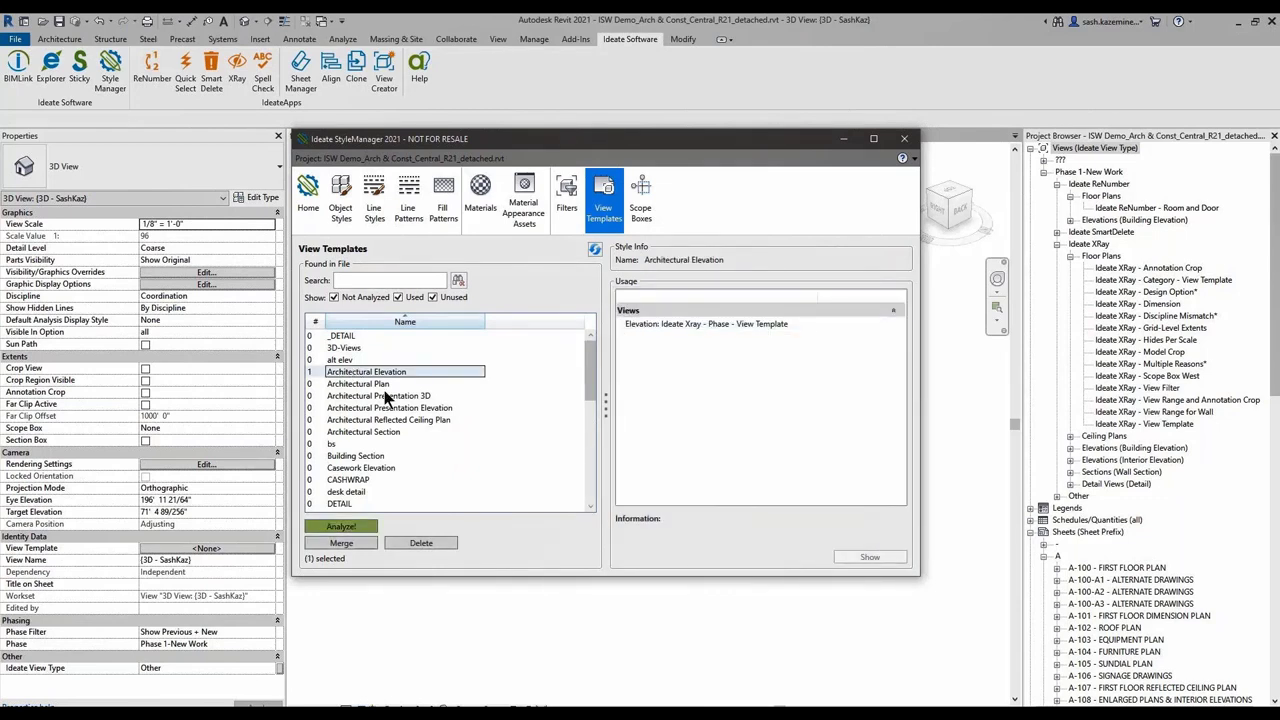
pyautogui.click(506, 39)
pyautogui.click(65, 85)
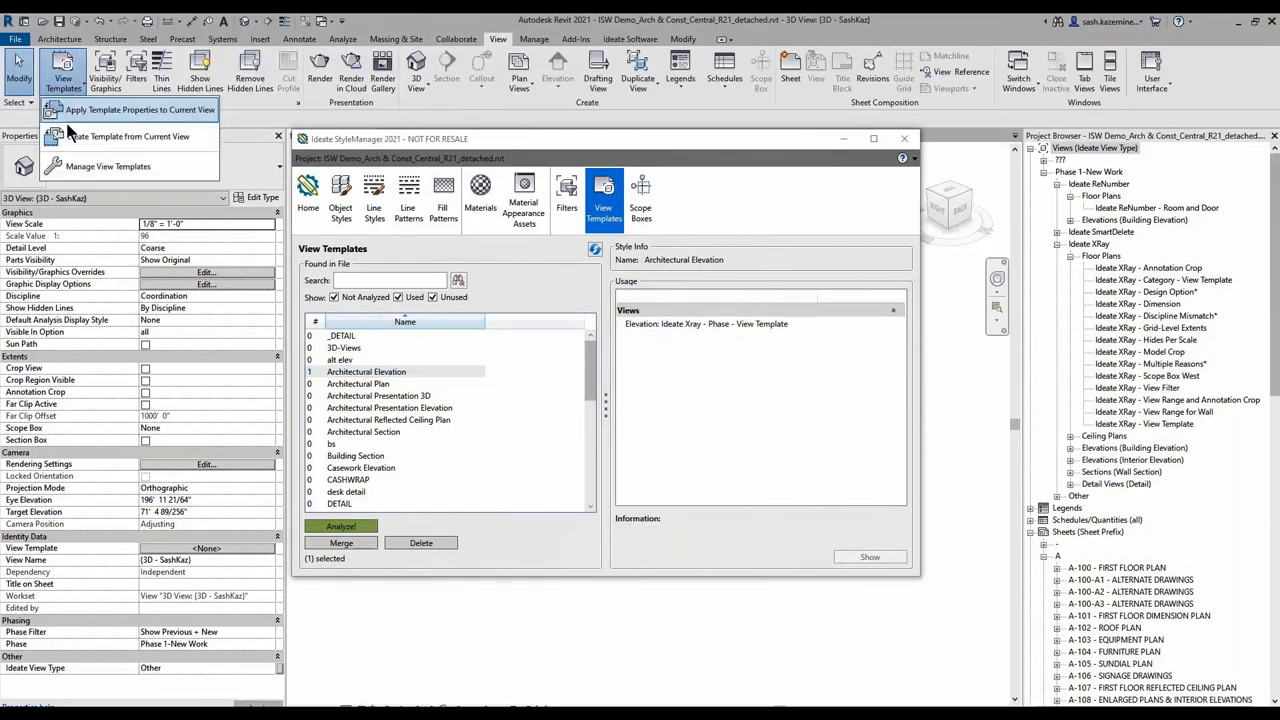
pyautogui.click(100, 163)
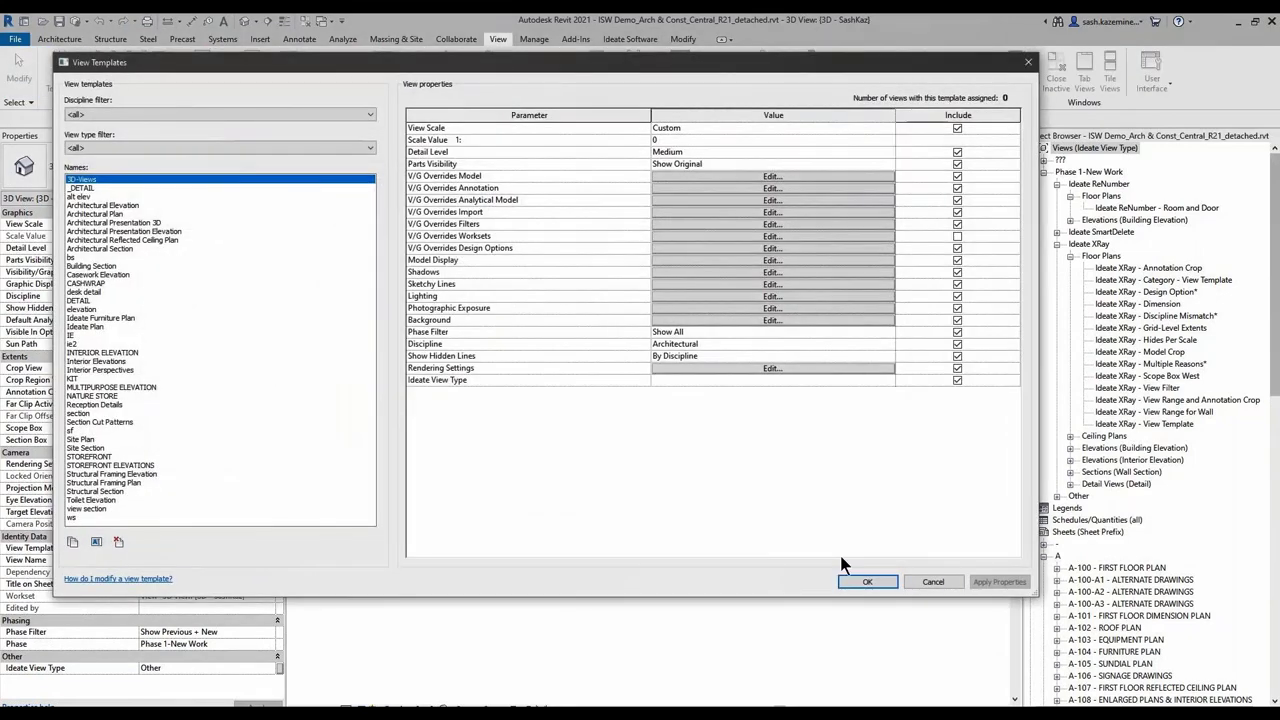
# - Compare Architectural Elevation's settings in Revit's manager, cancel it, and list scope boxes
pyautogui.moveTo(994, 595); pyautogui.dragTo(600, 538)
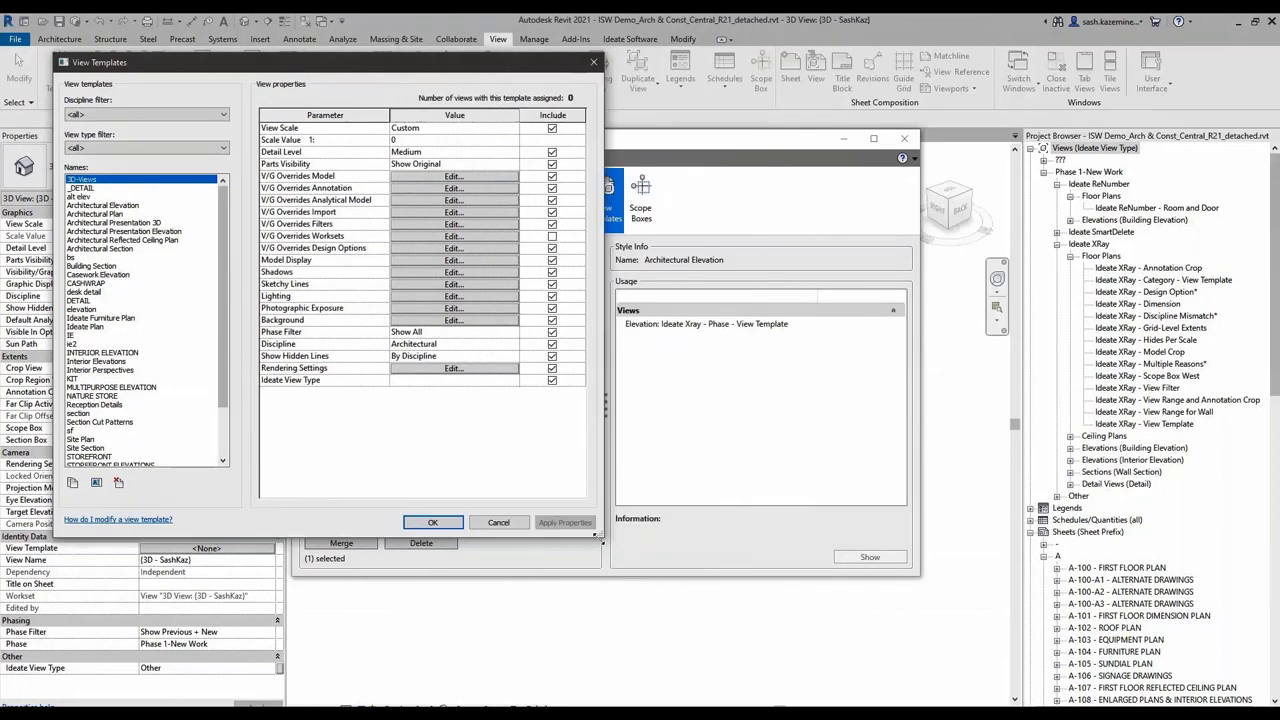
pyautogui.moveTo(402, 55); pyautogui.dragTo(1077, 135)
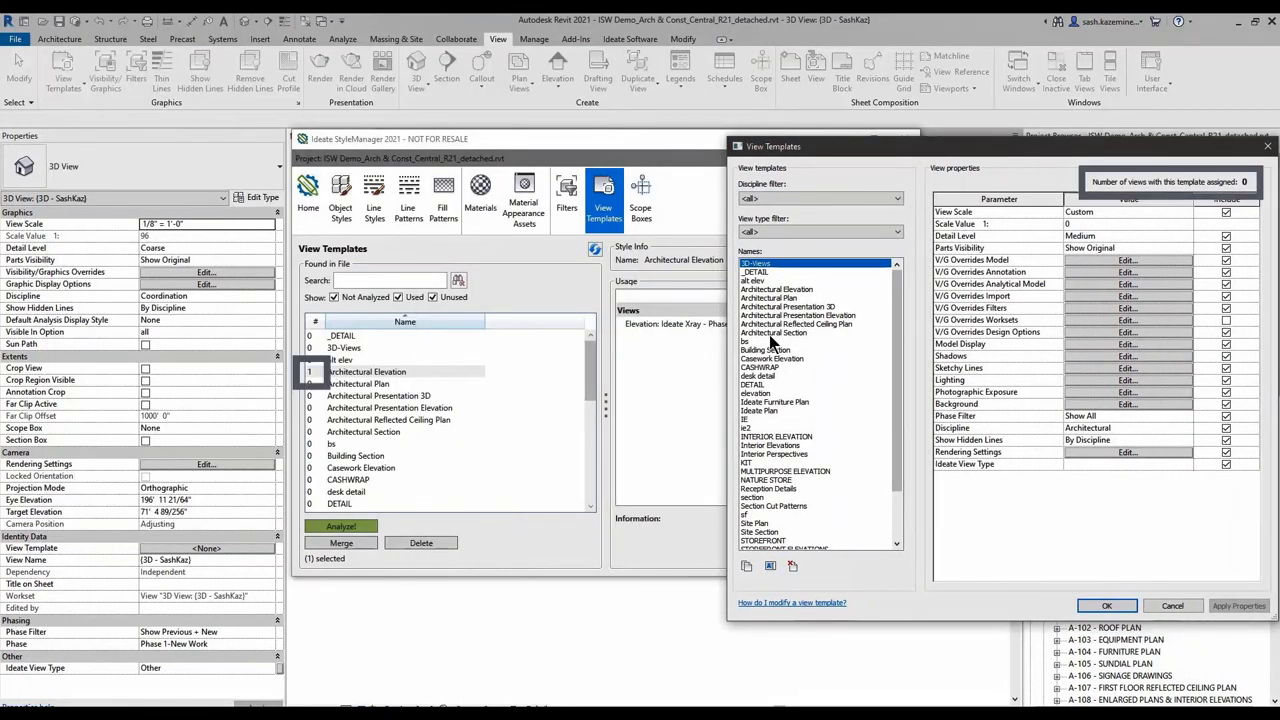
pyautogui.click(776, 289)
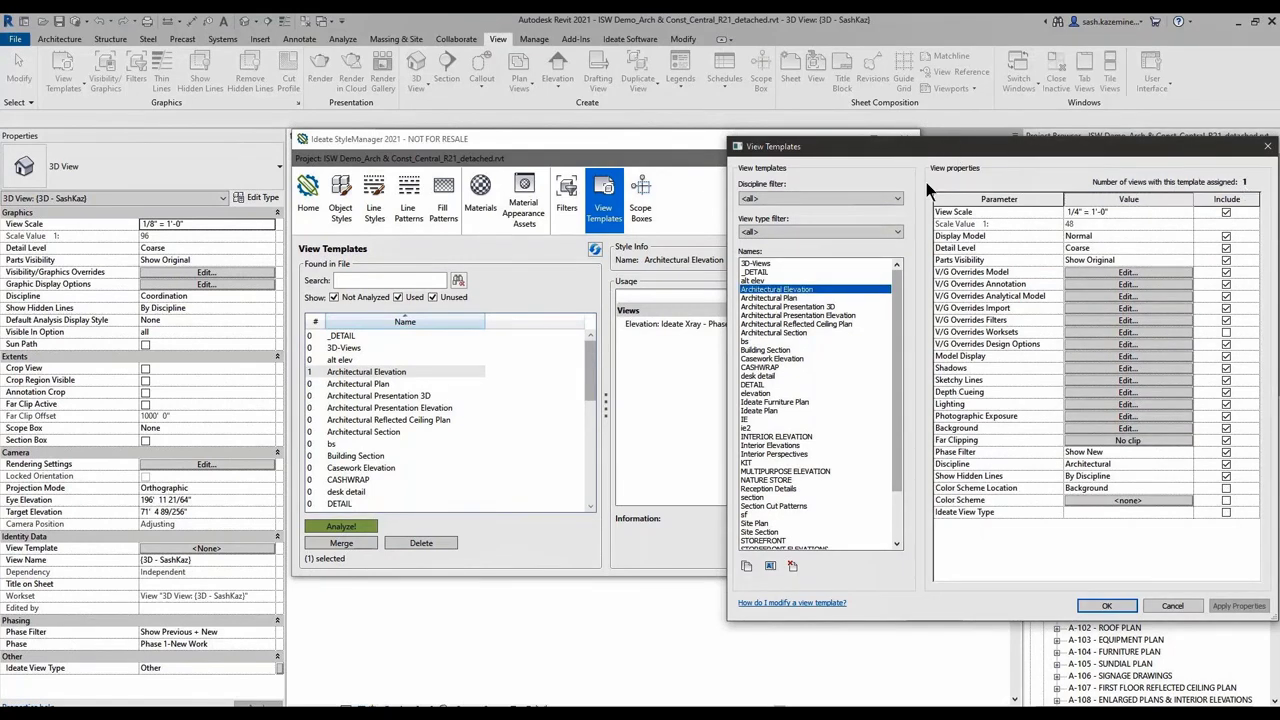
pyautogui.moveTo(958, 147); pyautogui.dragTo(772, 348)
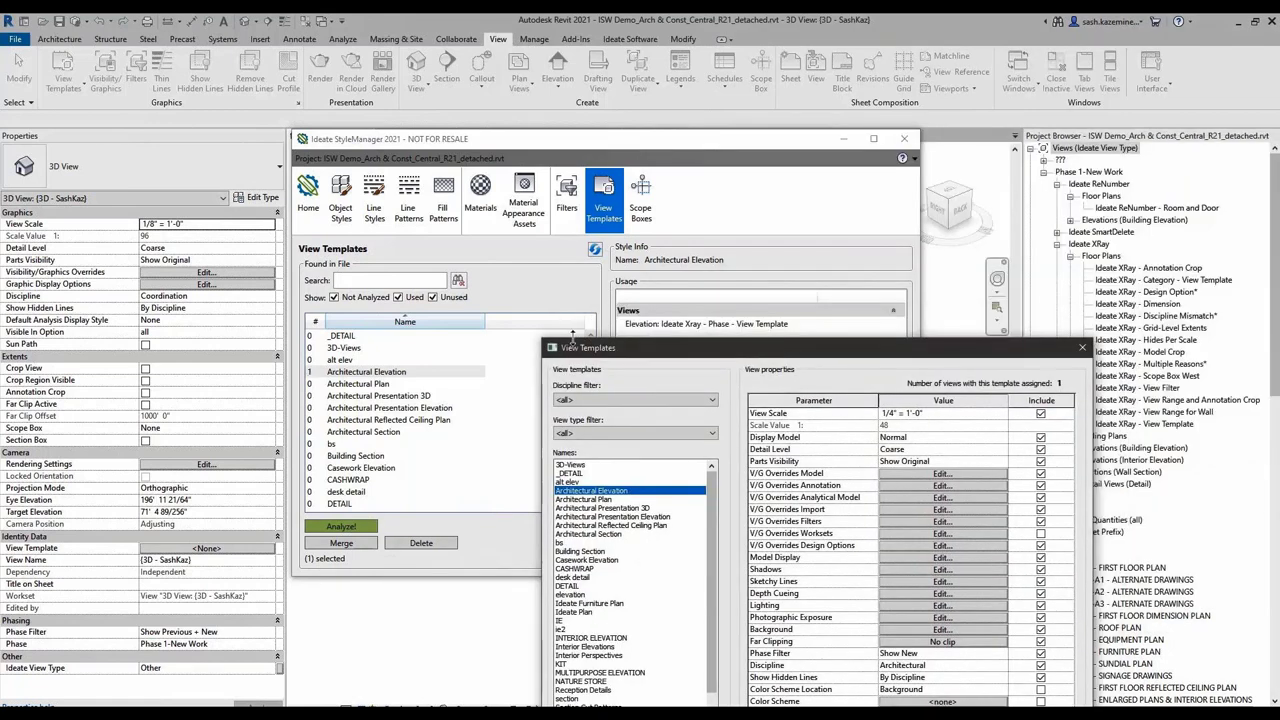
pyautogui.moveTo(686, 352); pyautogui.dragTo(604, 150)
pyautogui.click(892, 600)
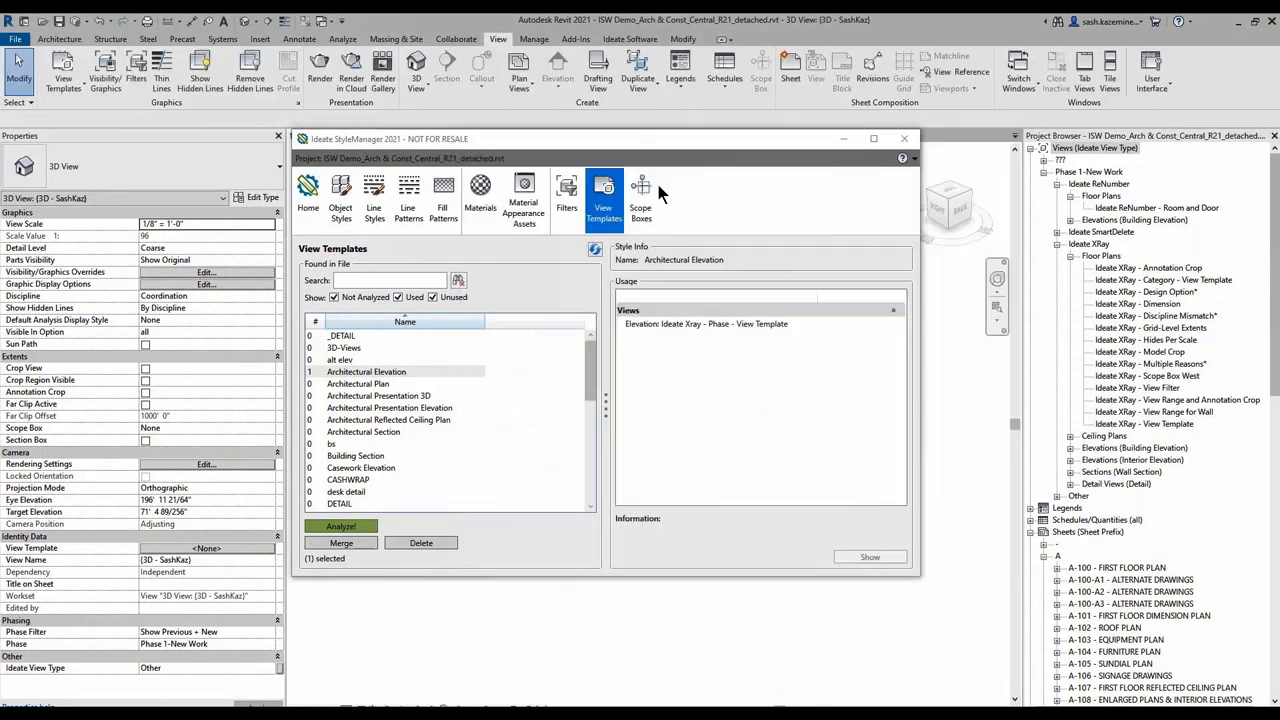
pyautogui.click(643, 198)
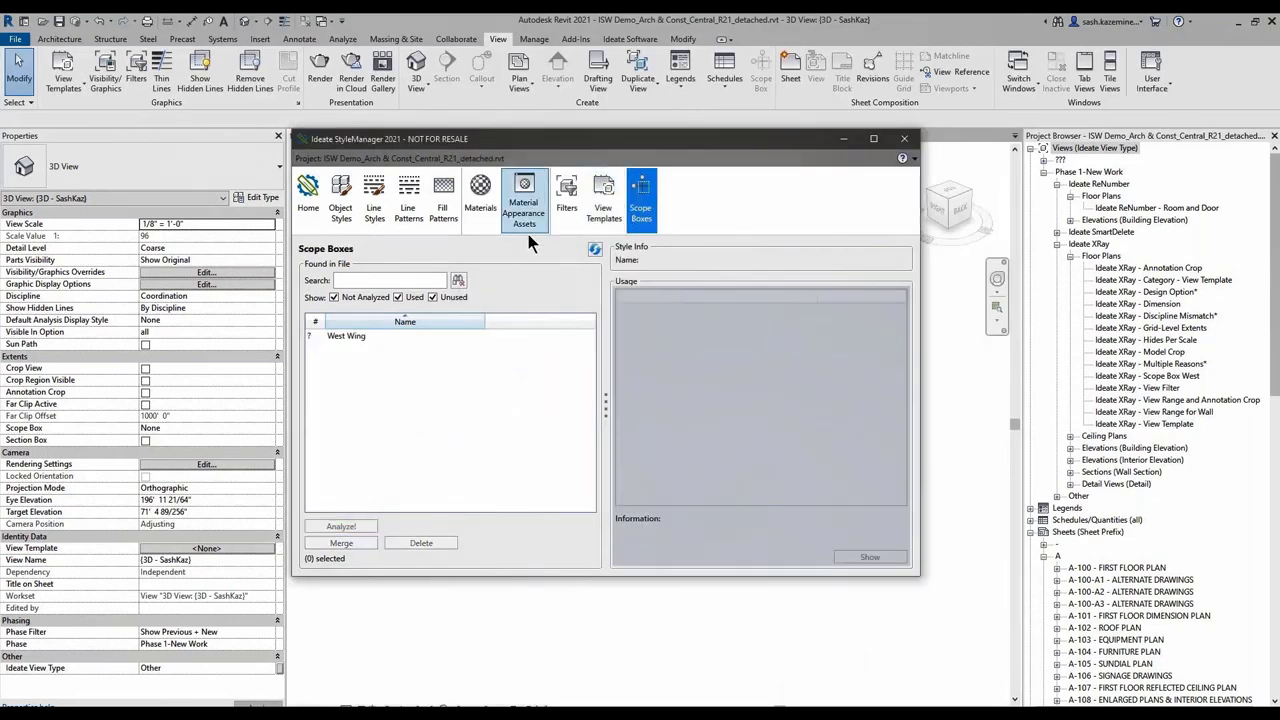
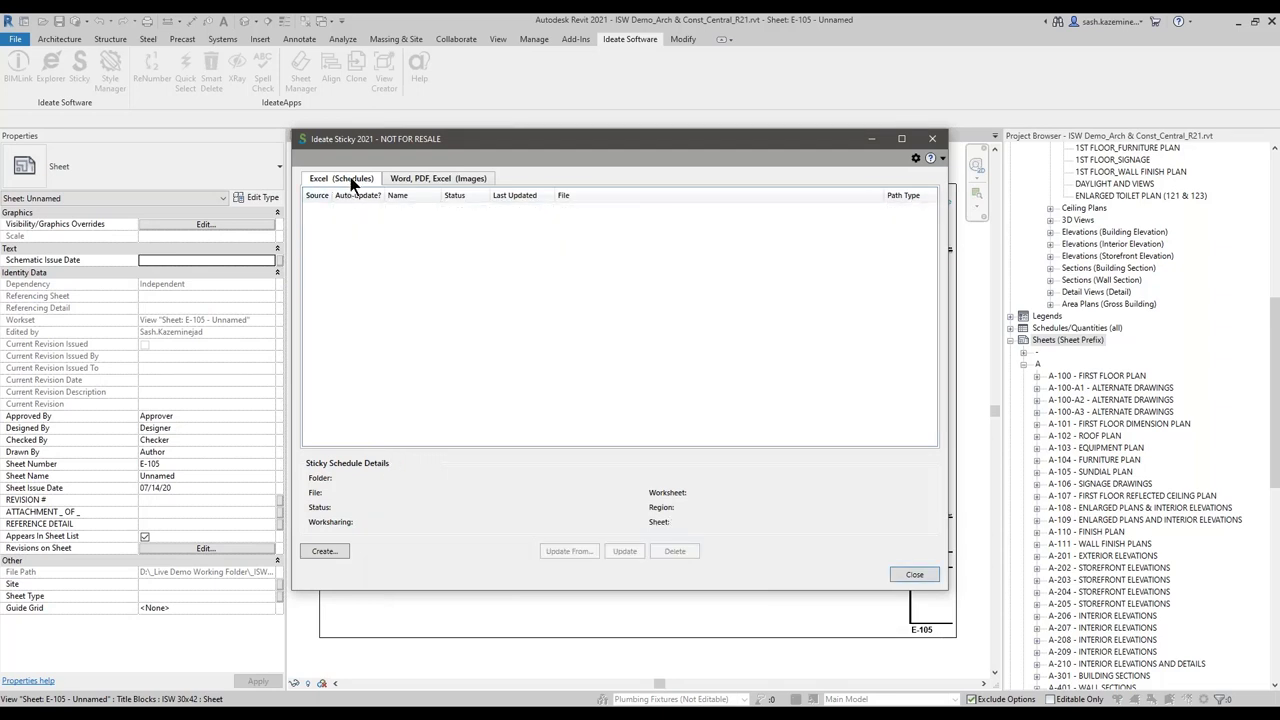
# - Start a new Sticky Excel schedule link and browse for its source file
pyautogui.click(404, 178)
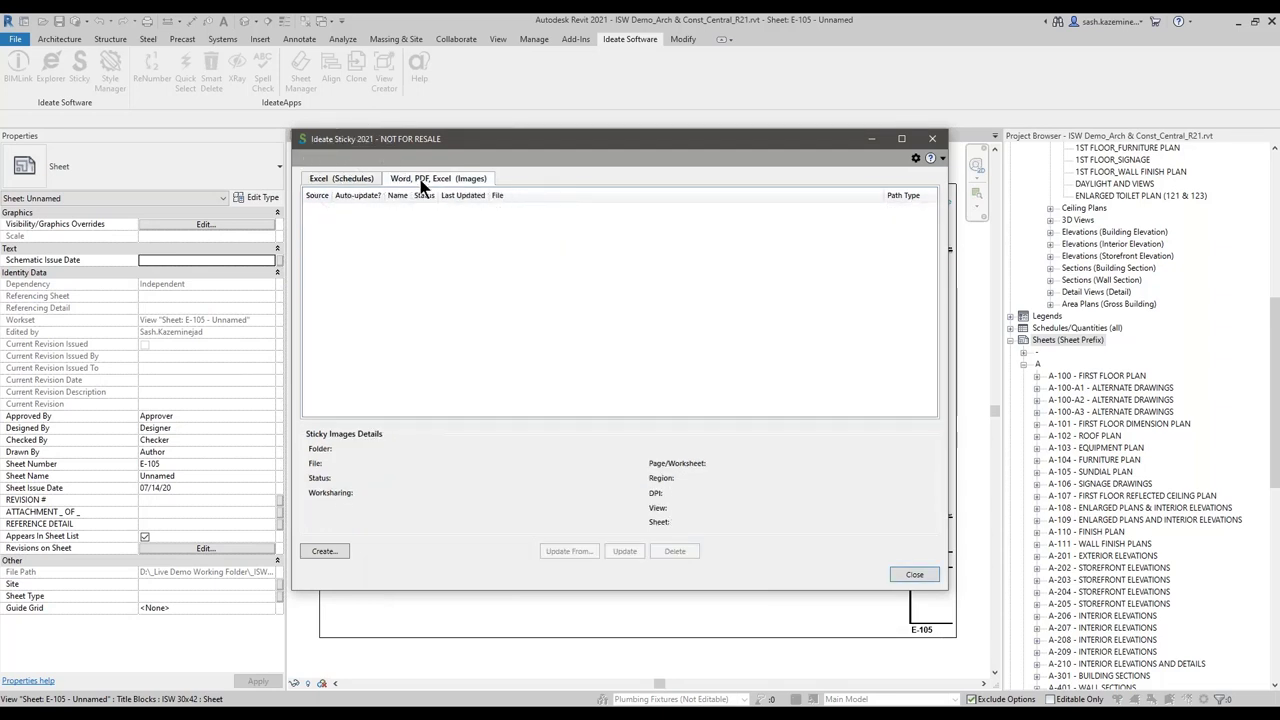
pyautogui.click(342, 180)
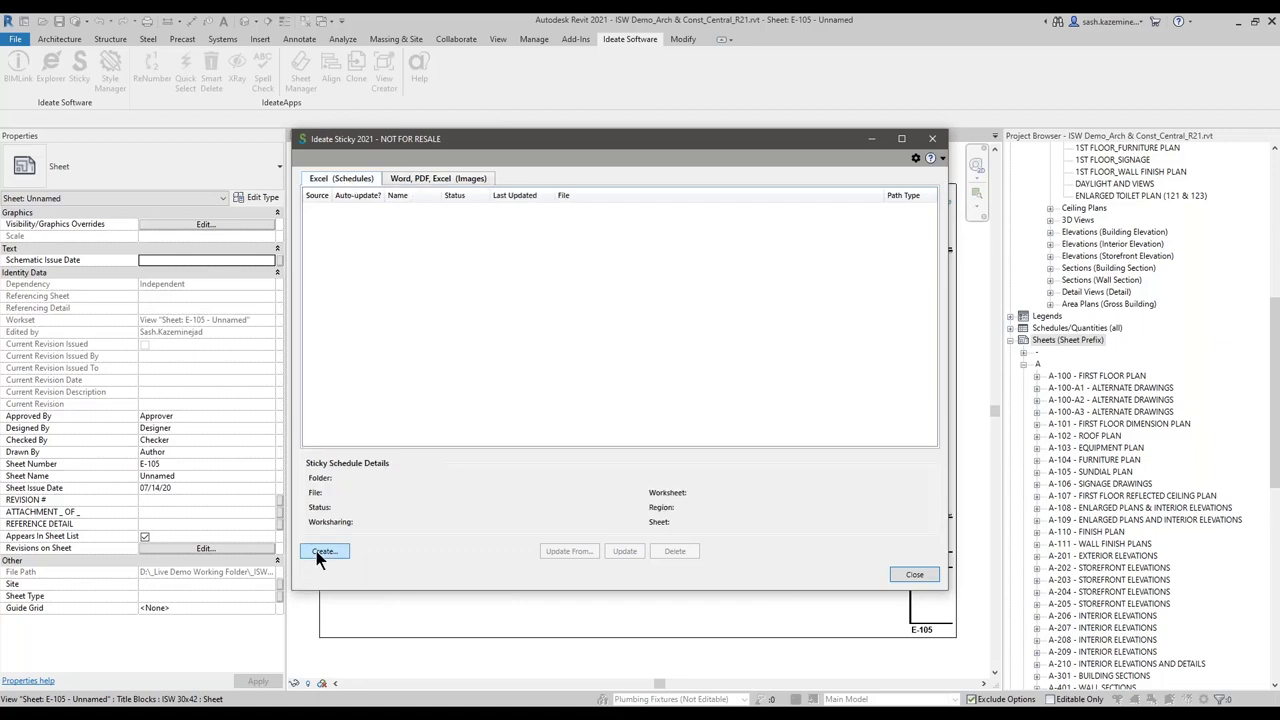
pyautogui.click(320, 551)
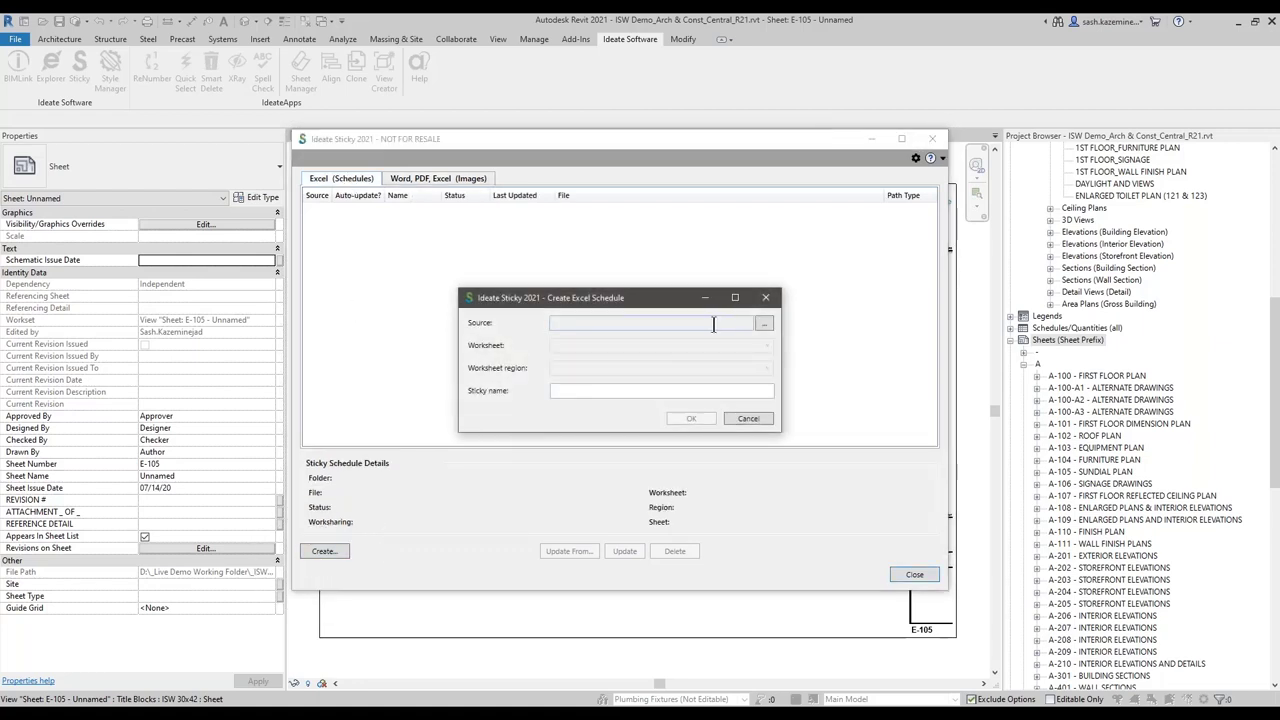
pyautogui.click(764, 323)
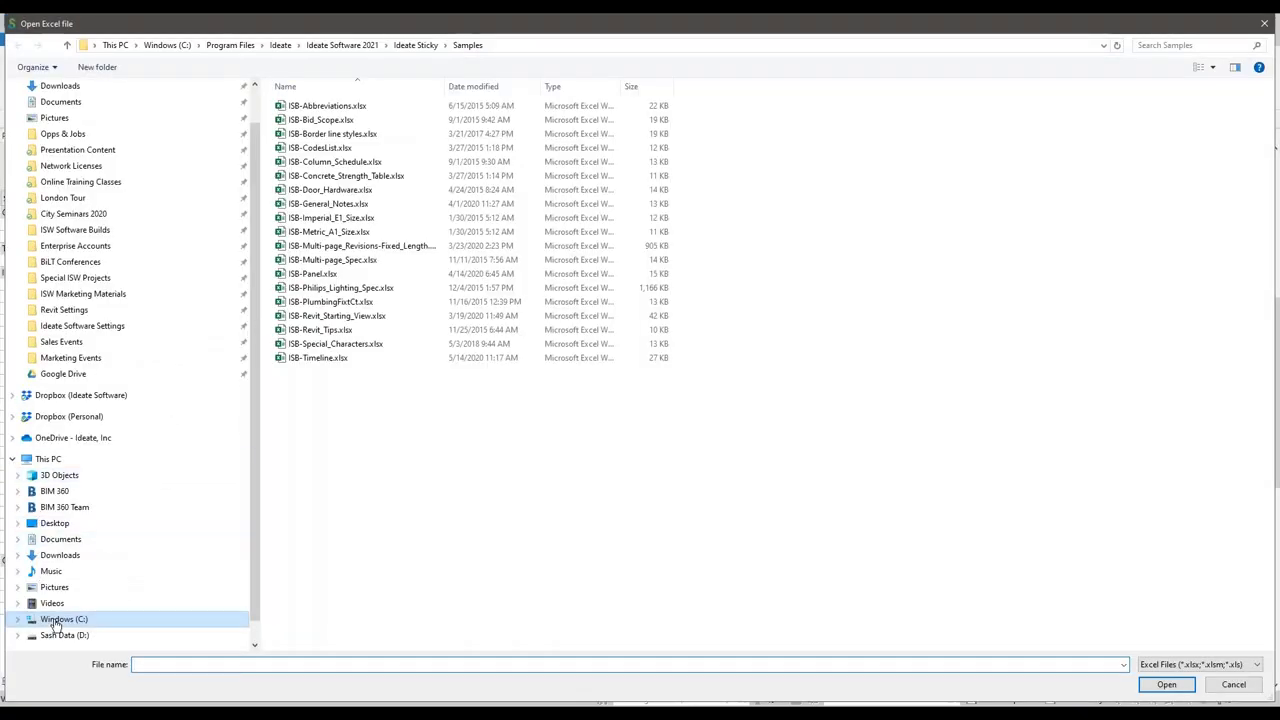
# - Pick ISB-Philips_Lighting_Spec.xlsx from D:\...\_Webinars\Sticky Samples_21 as the source
pyautogui.click(63, 635)
pyautogui.click(329, 110)
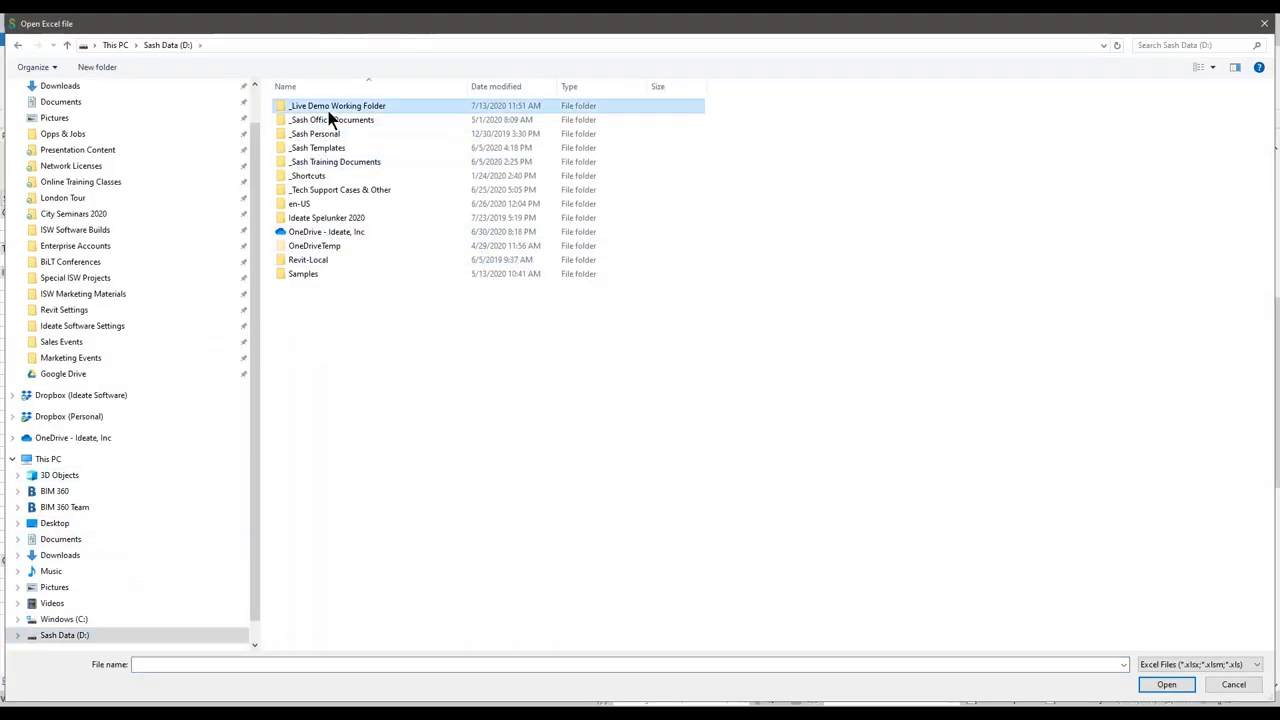
pyautogui.doubleClick(329, 110)
pyautogui.doubleClick(316, 120)
pyautogui.doubleClick(316, 120)
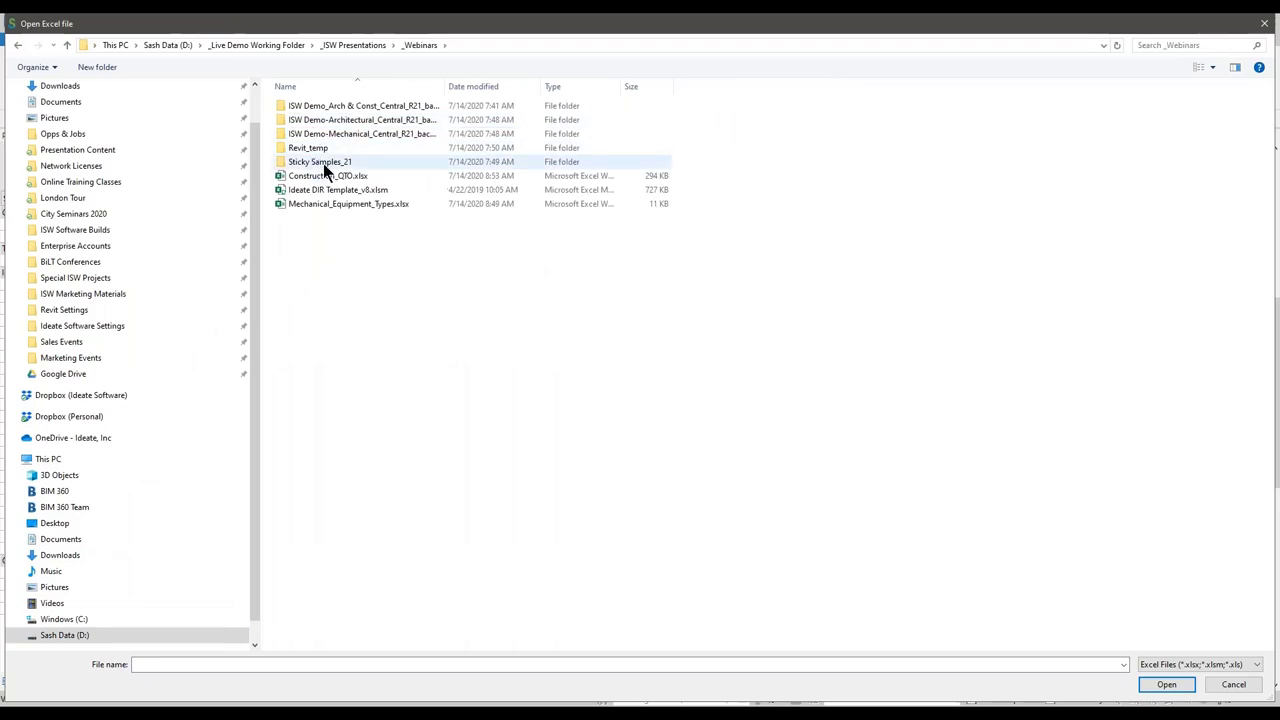
pyautogui.doubleClick(323, 163)
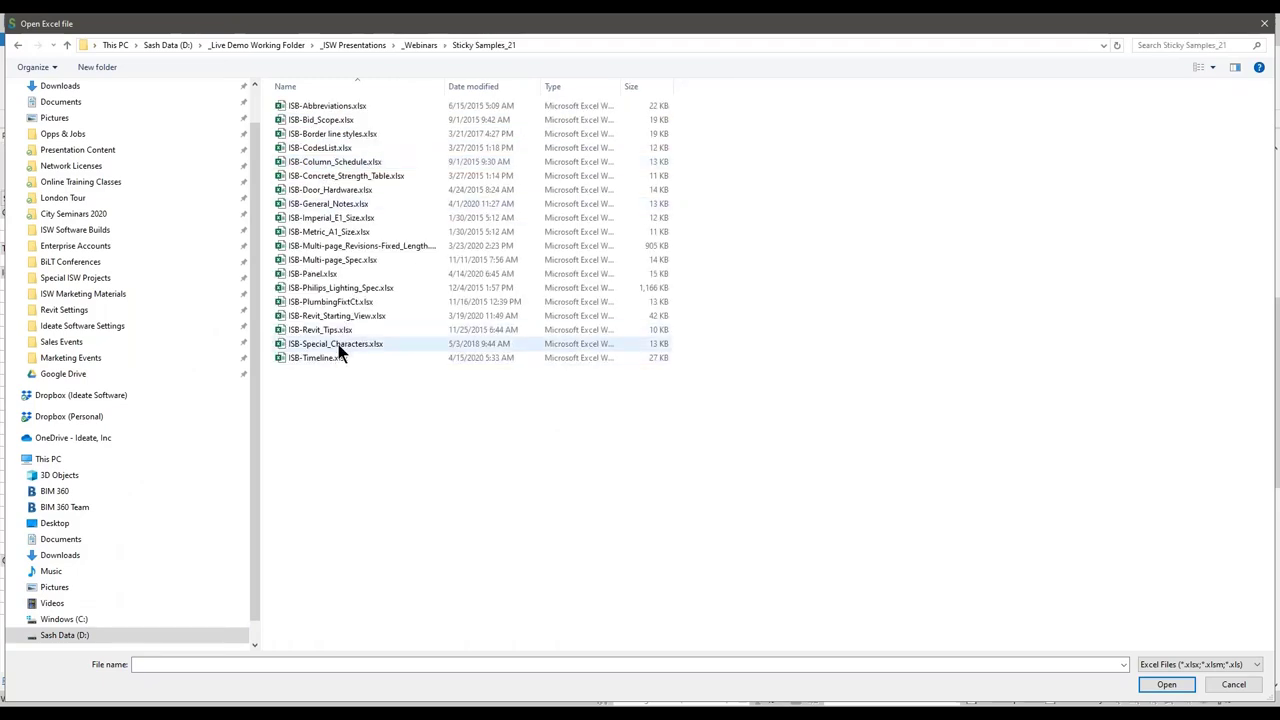
pyautogui.click(362, 301)
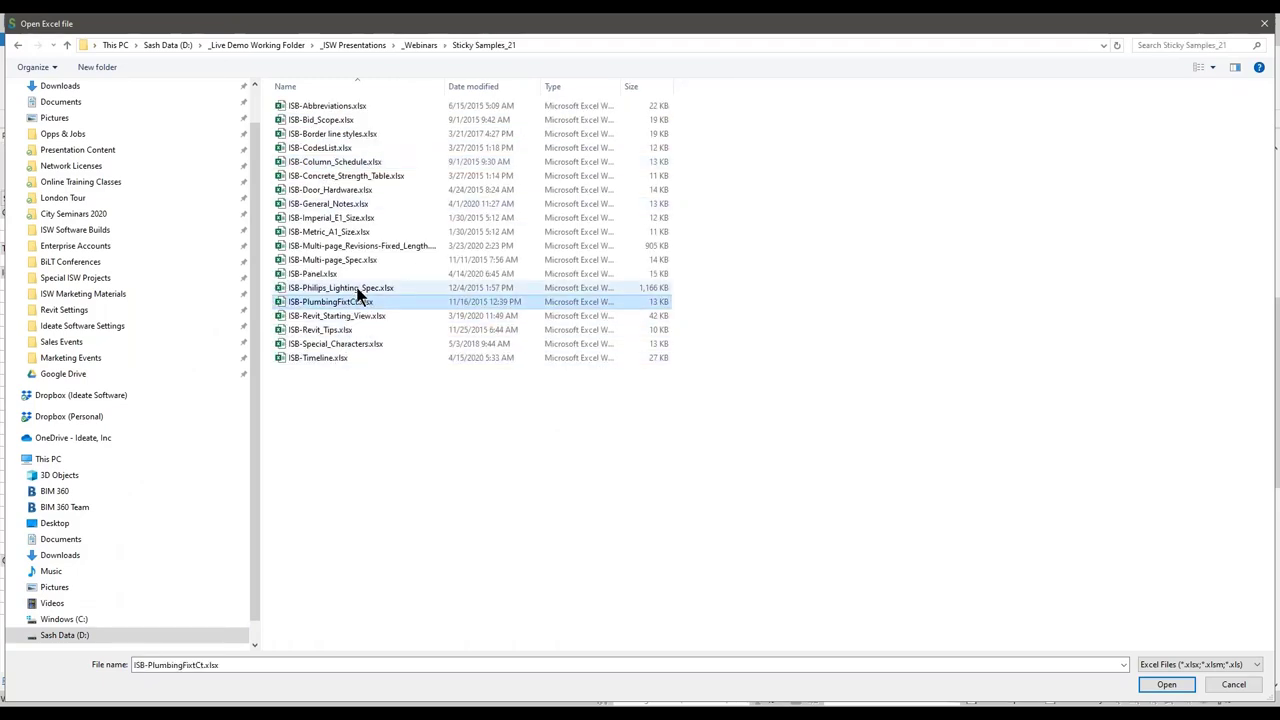
pyautogui.click(357, 289)
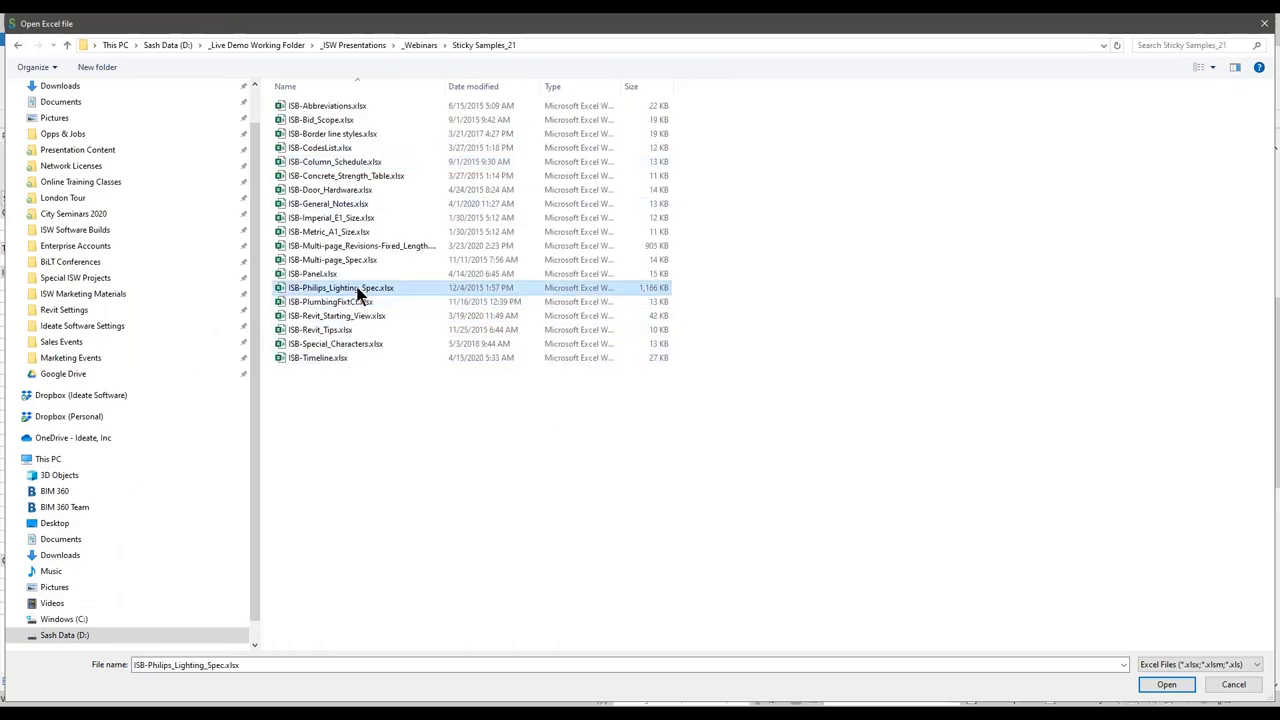
pyautogui.click(1166, 686)
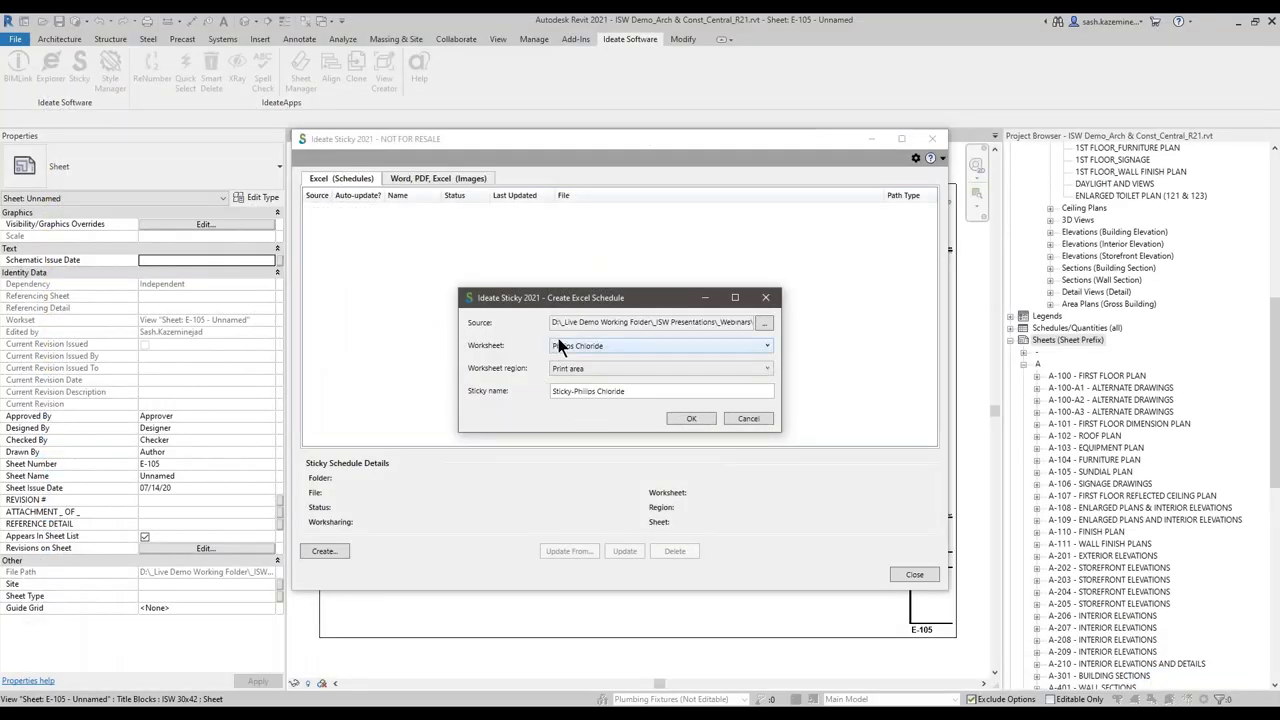
# - Link the Philips Chloride worksheet under the default name Sticky-Philips Chloride
pyautogui.click(594, 347)
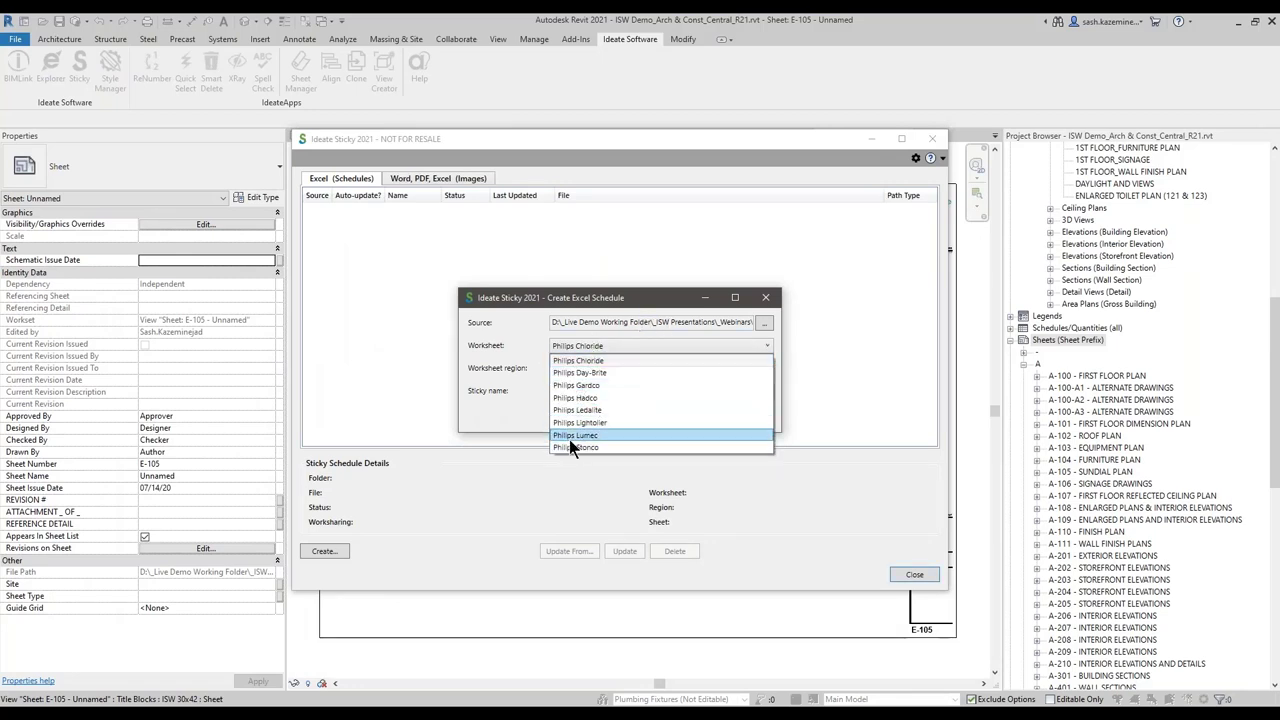
pyautogui.click(576, 362)
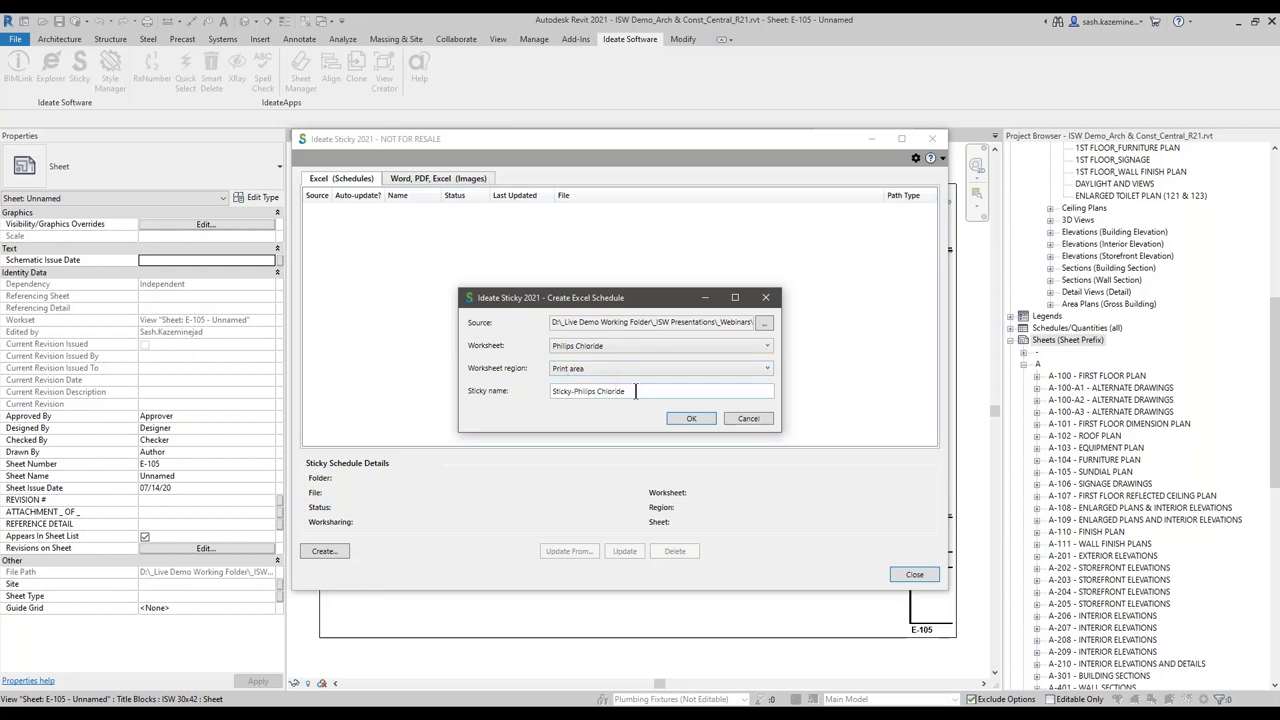
pyautogui.moveTo(636, 391); pyautogui.dragTo(506, 382)
pyautogui.click(676, 420)
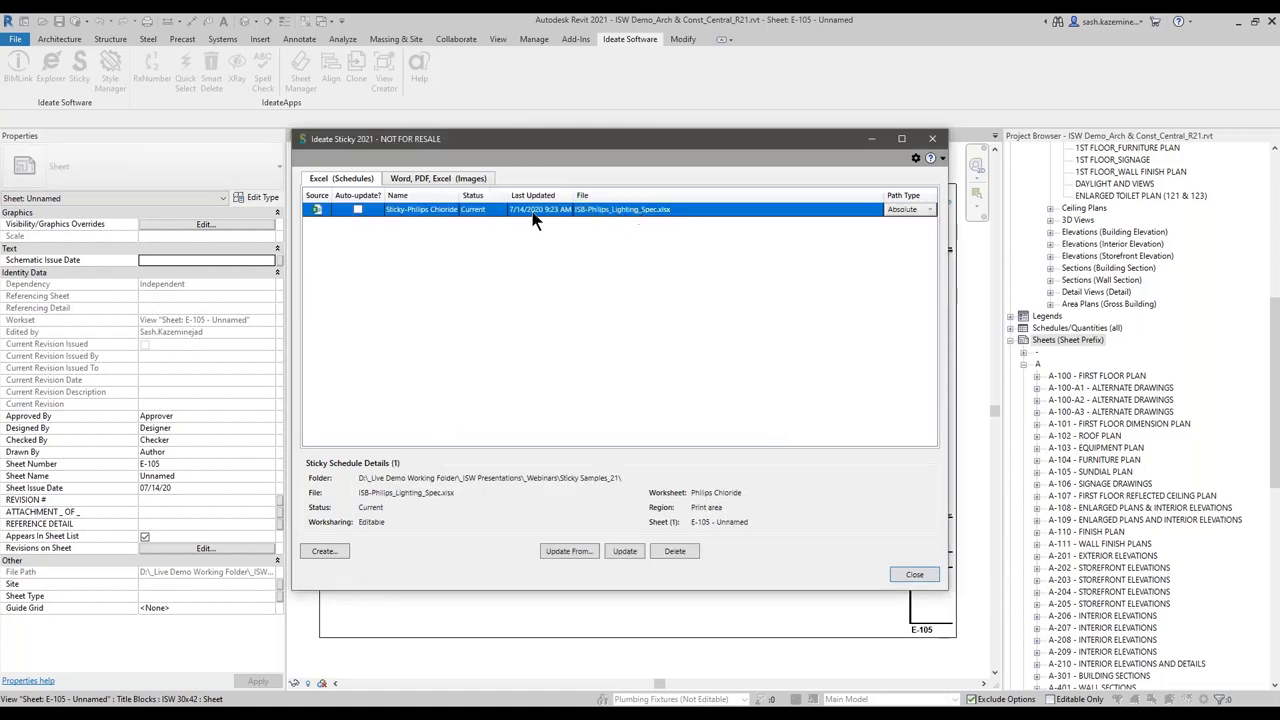
pyautogui.click(366, 510)
# - Leave the link's path type as Absolute and close Sticky
pyautogui.click(891, 211)
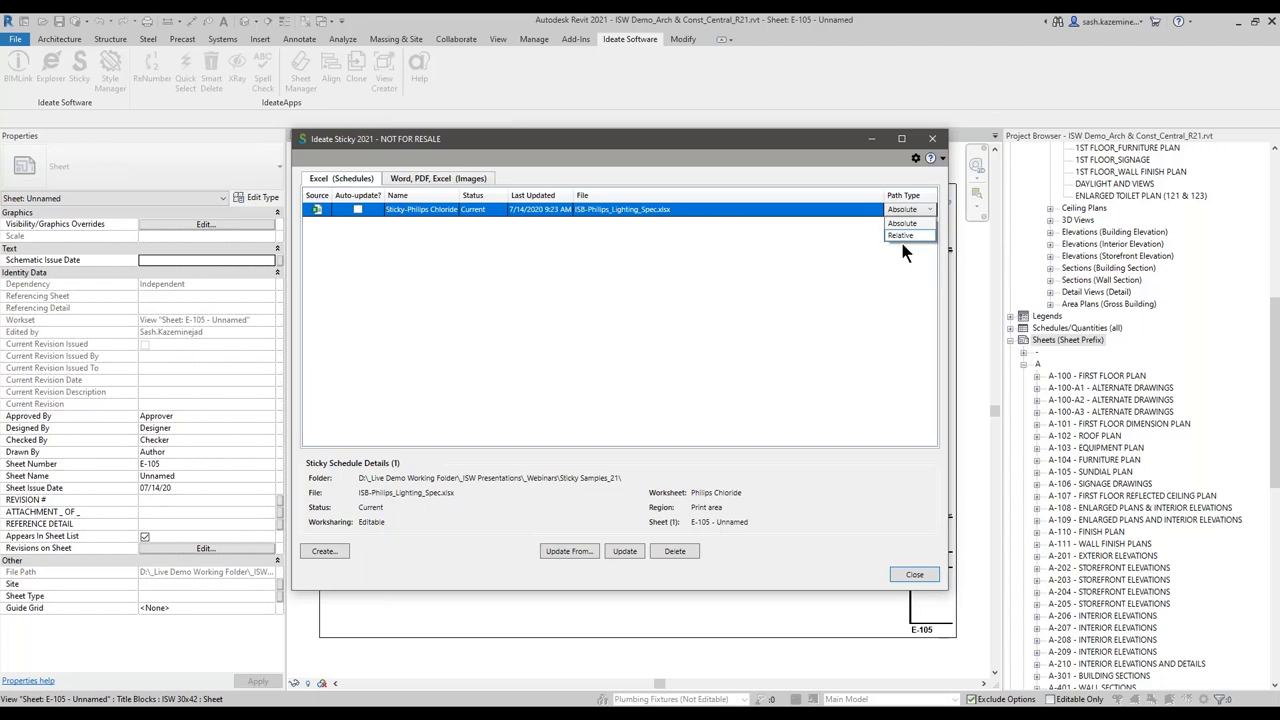
pyautogui.click(857, 460)
pyautogui.click(913, 575)
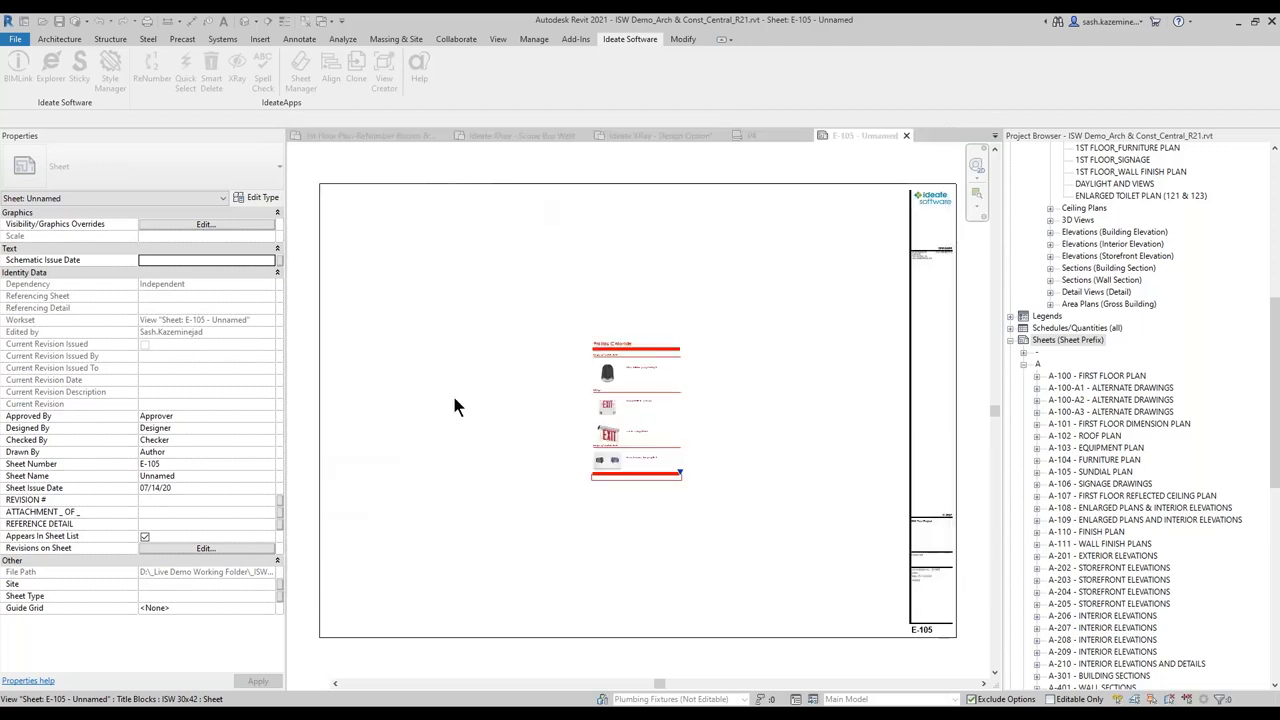
# - Move the Philips Chloride schedule to the top-left corner of sheet E-105
pyautogui.click(643, 391)
pyautogui.moveTo(643, 391); pyautogui.dragTo(356, 228)
pyautogui.click(487, 237)
pyautogui.scroll(3, 377, 285)
pyautogui.scroll(2, 426, 281)
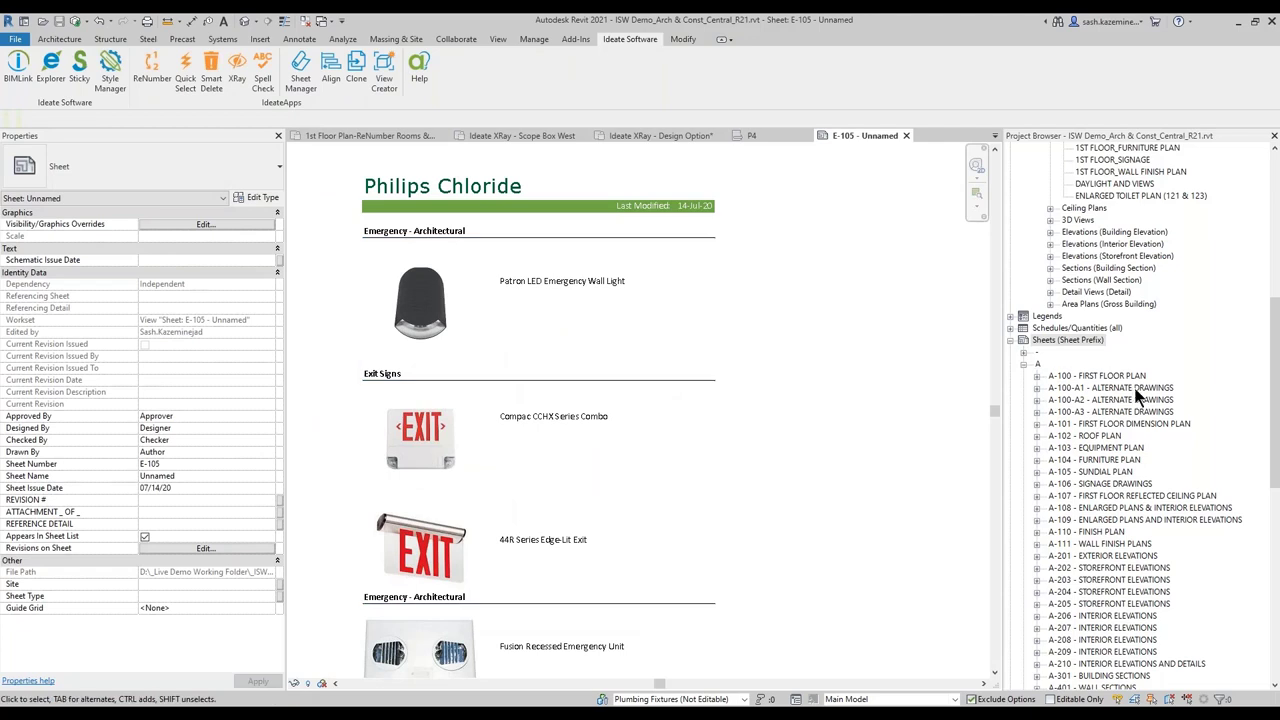
# - Open the Sticky-Philips Chloride schedule view, then return to sheet E-105
pyautogui.click(1097, 330)
pyautogui.doubleClick(1095, 330)
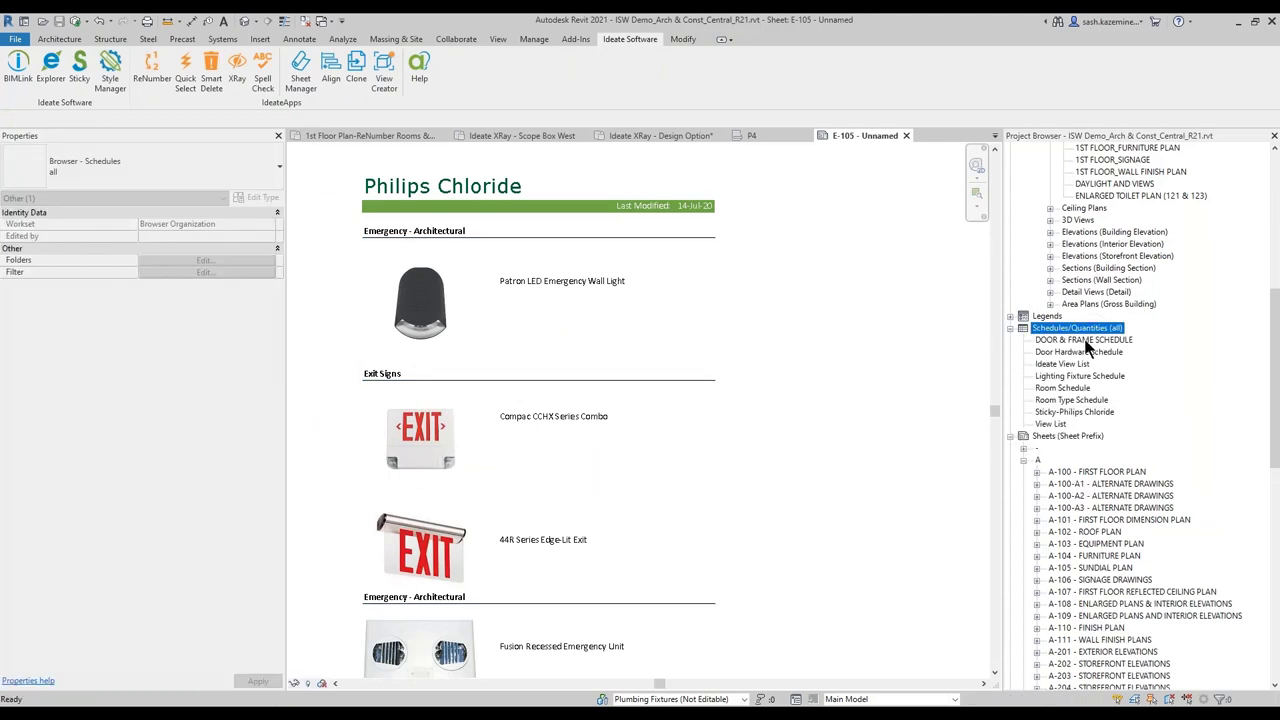
pyautogui.click(1062, 414)
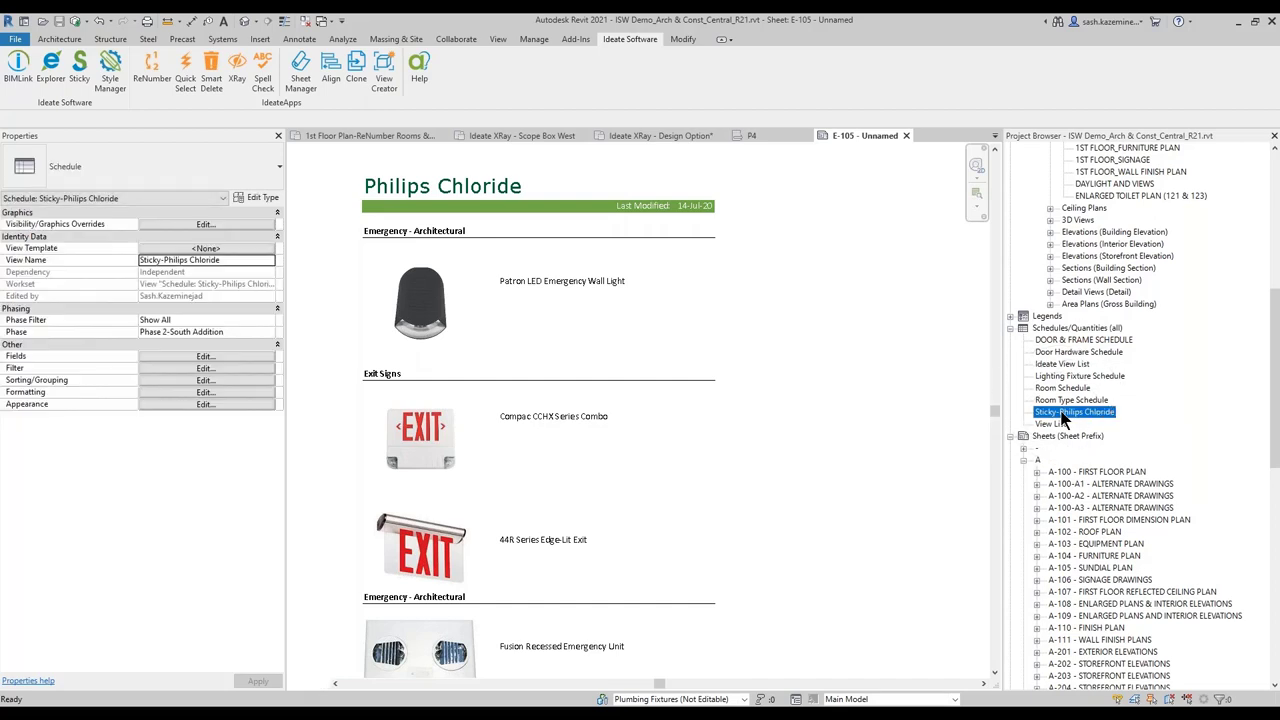
pyautogui.doubleClick(1062, 416)
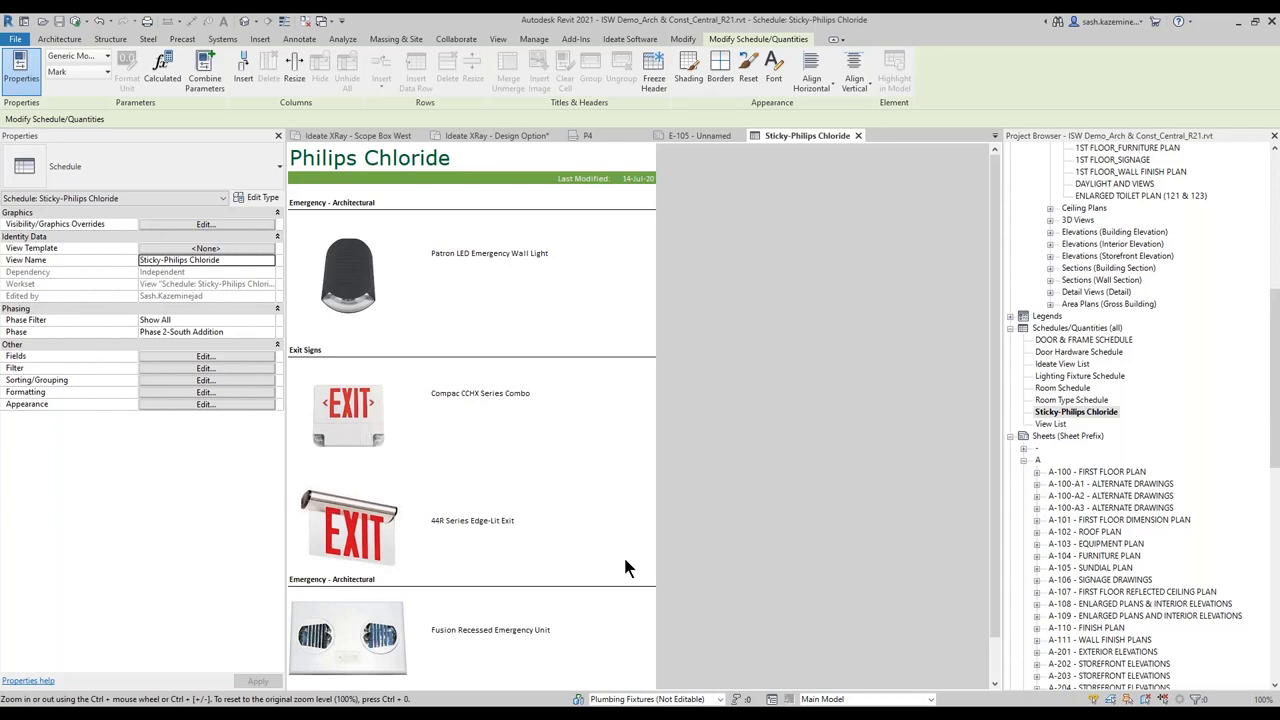
pyautogui.click(705, 145)
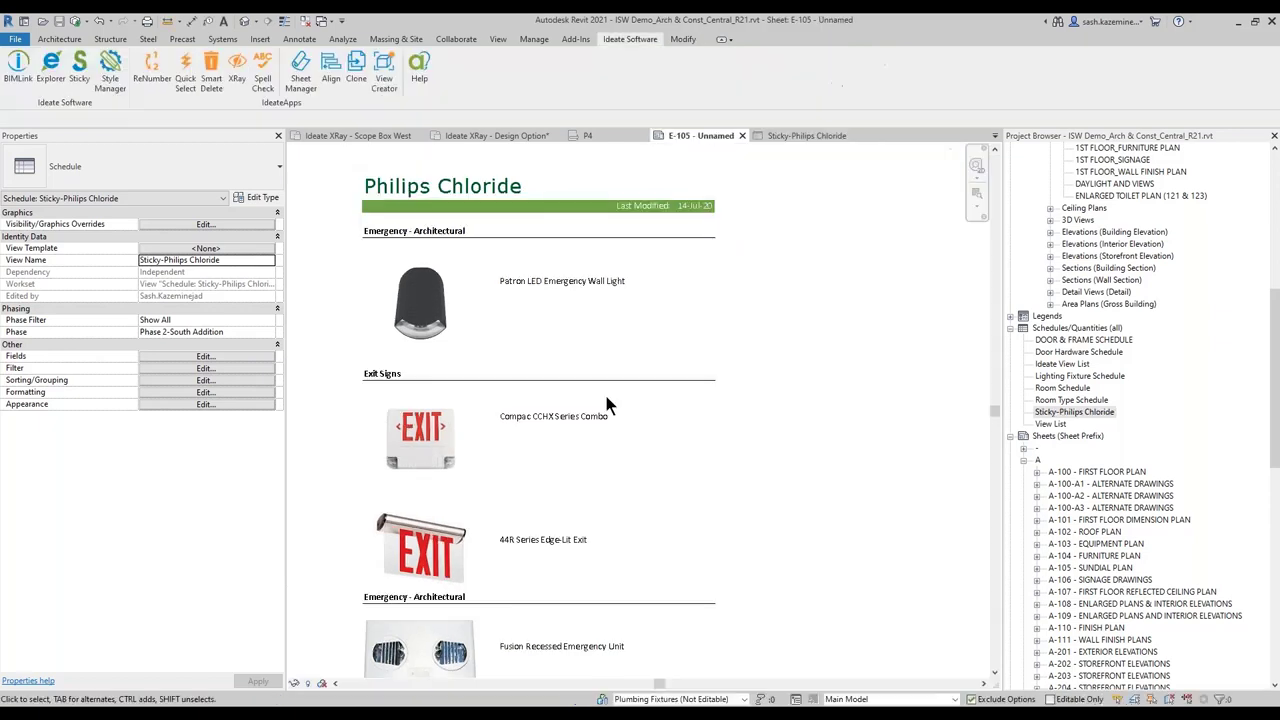
# - Reopen Ideate Sticky and start a new Word, PDF, Excel (Images) link
pyautogui.click(79, 70)
pyautogui.click(423, 178)
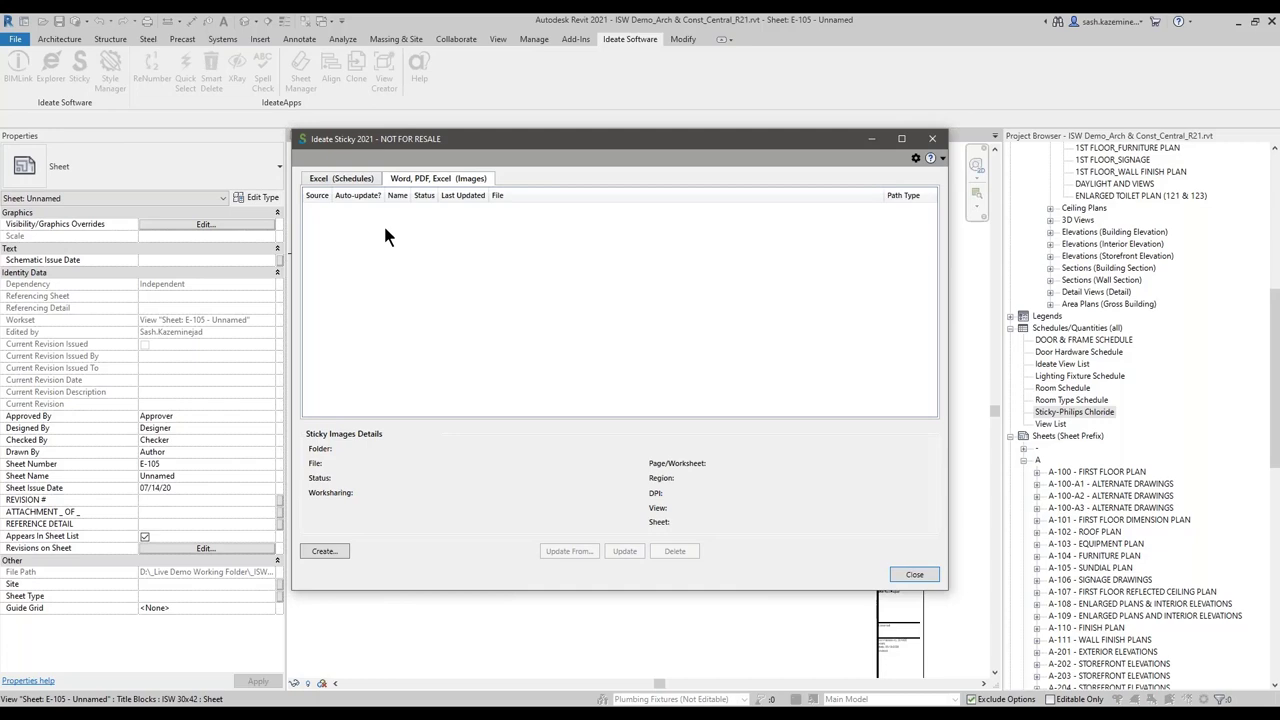
pyautogui.click(348, 178)
pyautogui.click(417, 180)
pyautogui.click(327, 555)
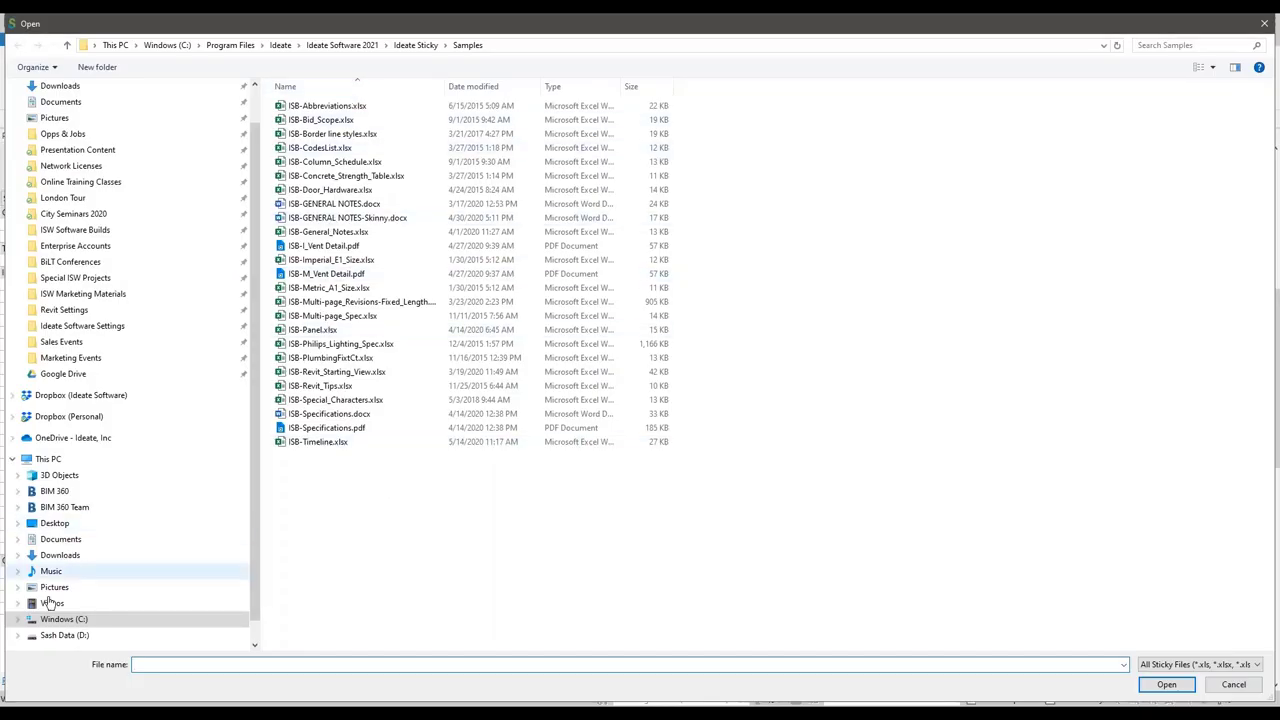
# - Load ISB-Specifications.docx from Sticky Samples_21 and choose to import specific pages
pyautogui.click(62, 635)
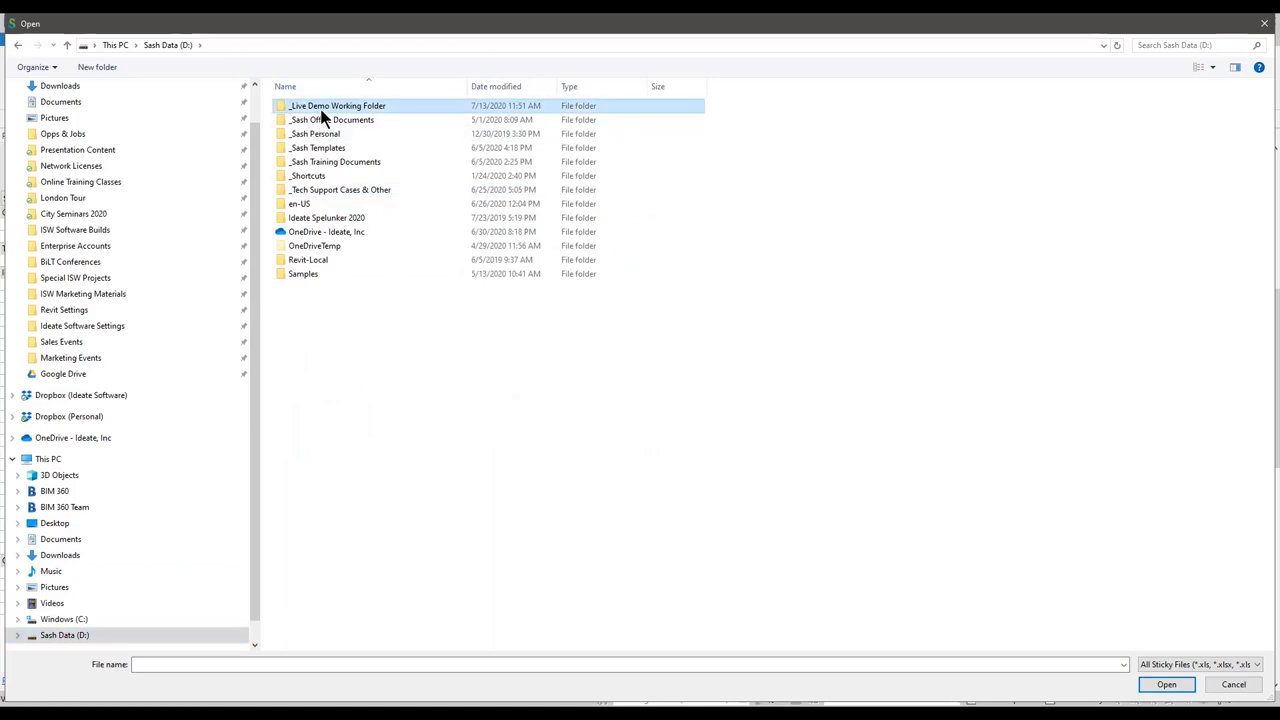
pyautogui.doubleClick(322, 107)
pyautogui.doubleClick(322, 121)
pyautogui.click(318, 122)
pyautogui.doubleClick(317, 122)
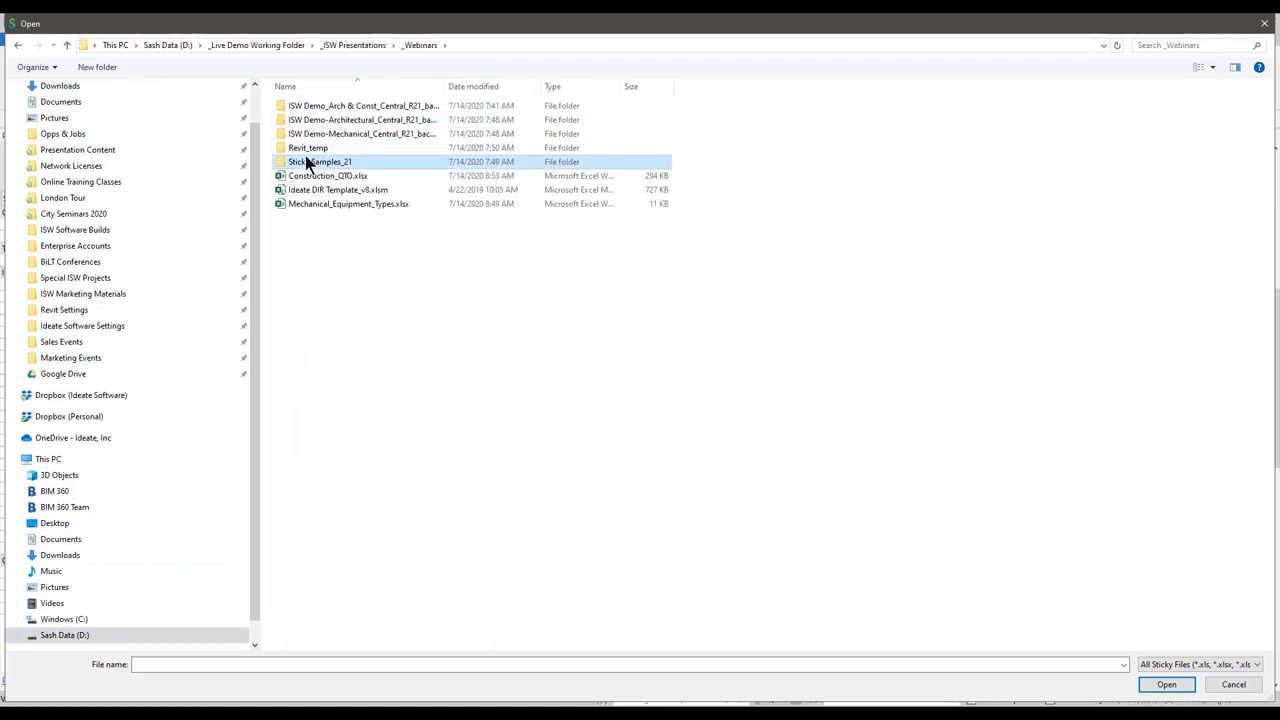
pyautogui.doubleClick(306, 161)
pyautogui.click(297, 415)
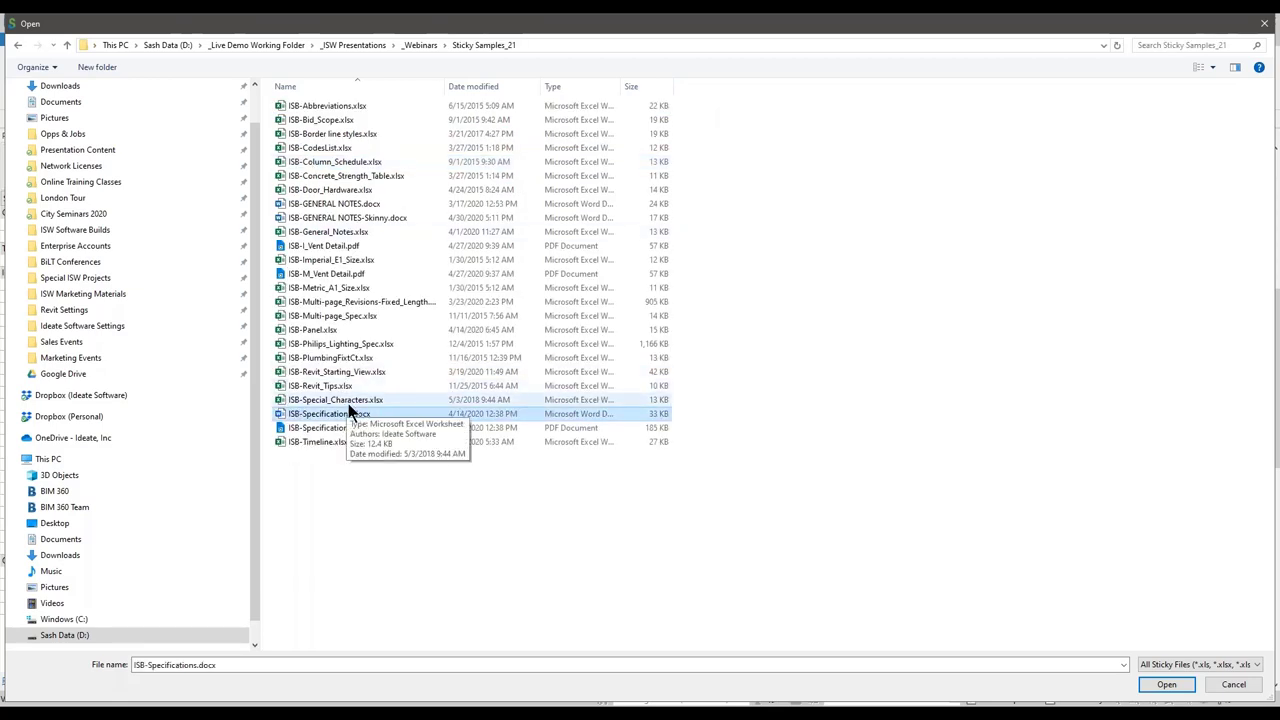
pyautogui.click(1167, 684)
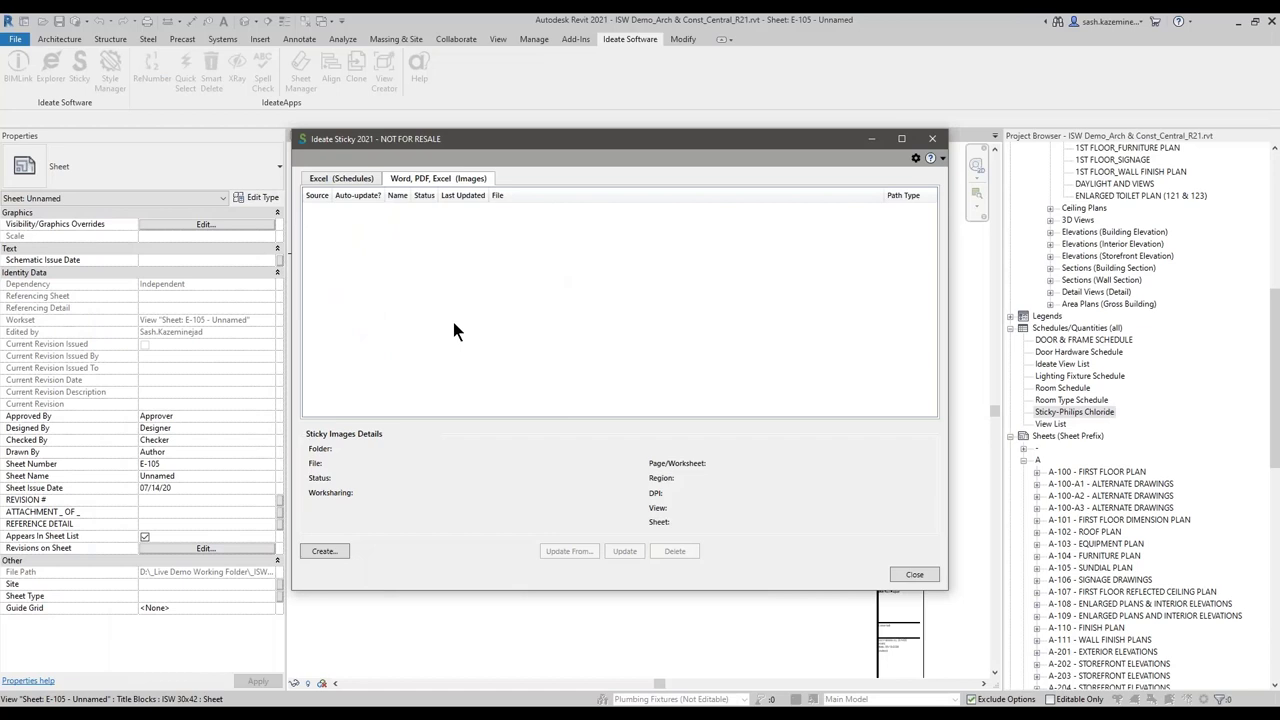
pyautogui.moveTo(480, 175); pyautogui.dragTo(412, 175)
pyautogui.click(379, 231)
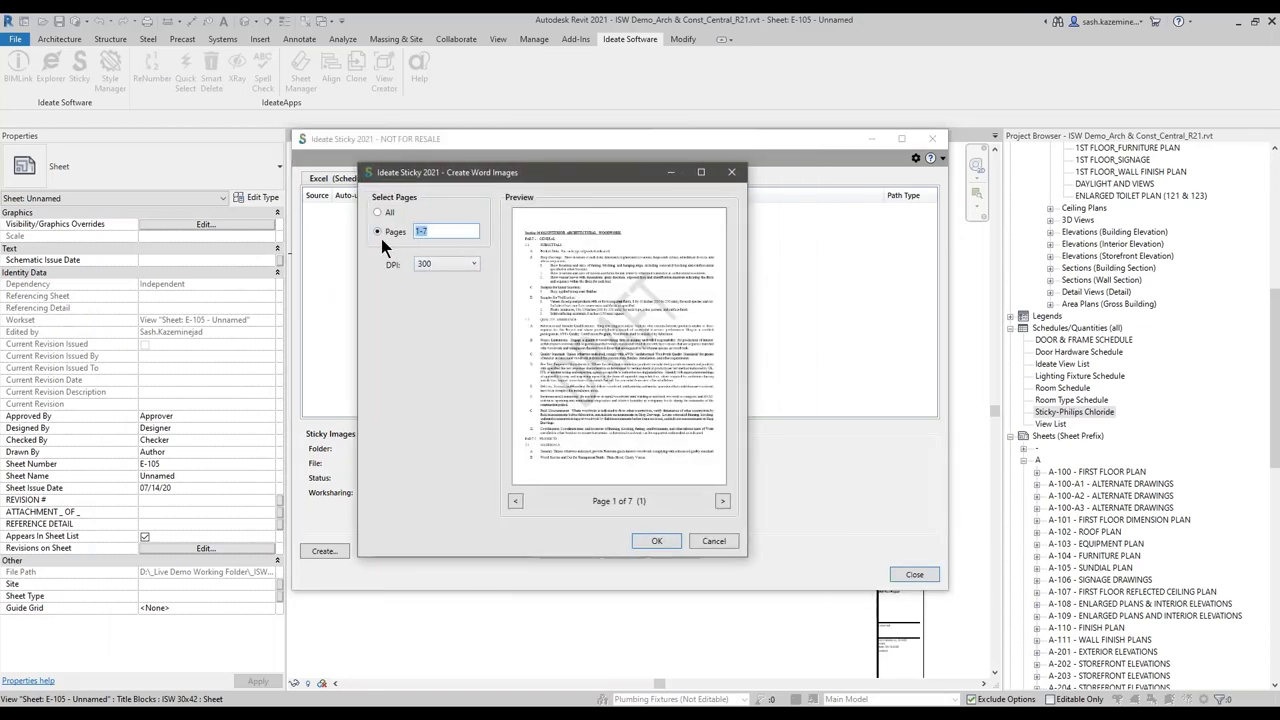
# - Import pages 1,2,3,5-7 at 300 DPI as images, then close Sticky
pyautogui.write('1,2,43')
pyautogui.press('BackSpace')
pyautogui.press('BackSpace')
pyautogui.write('3,5-7')
pyautogui.click(439, 261)
pyautogui.click(651, 539)
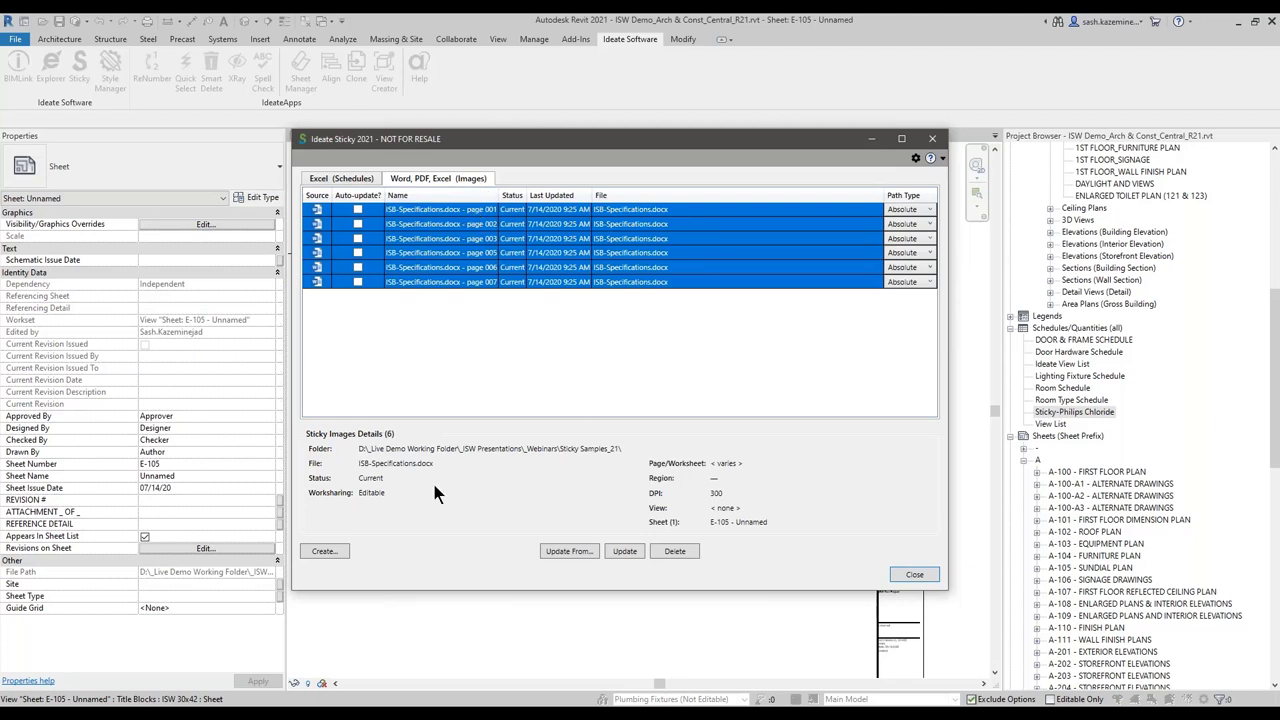
pyautogui.click(737, 523)
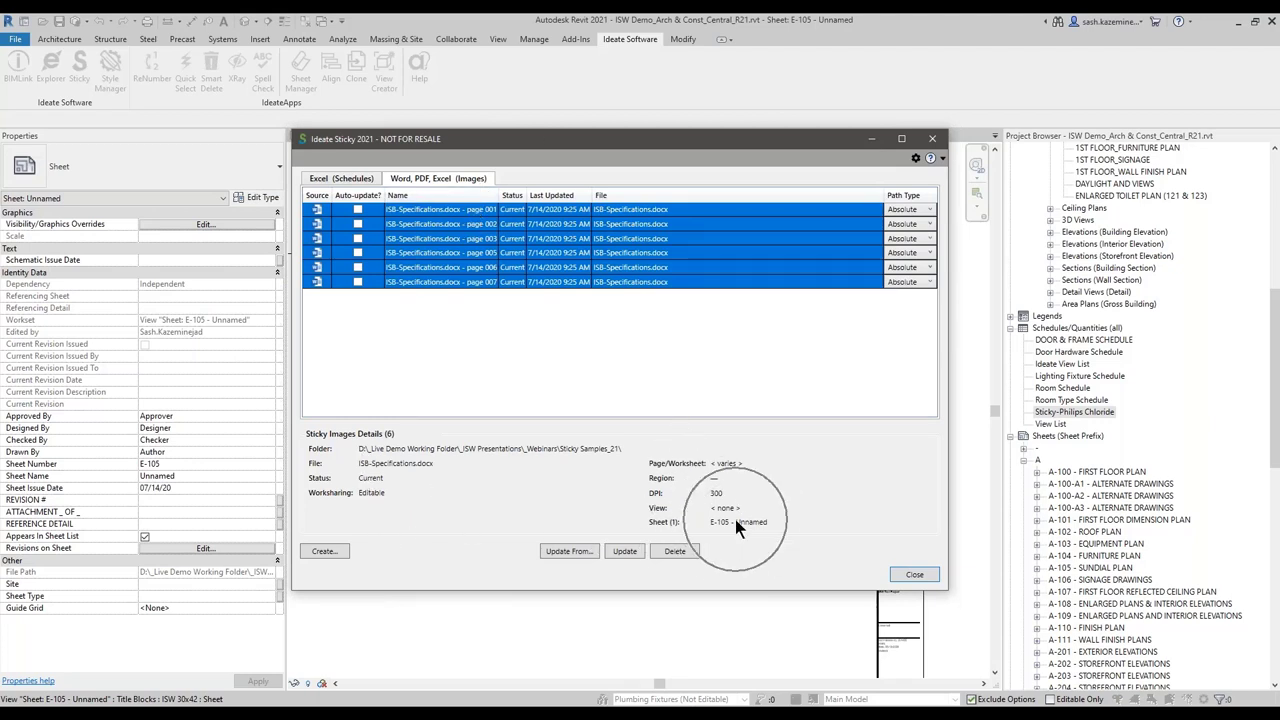
pyautogui.click(913, 575)
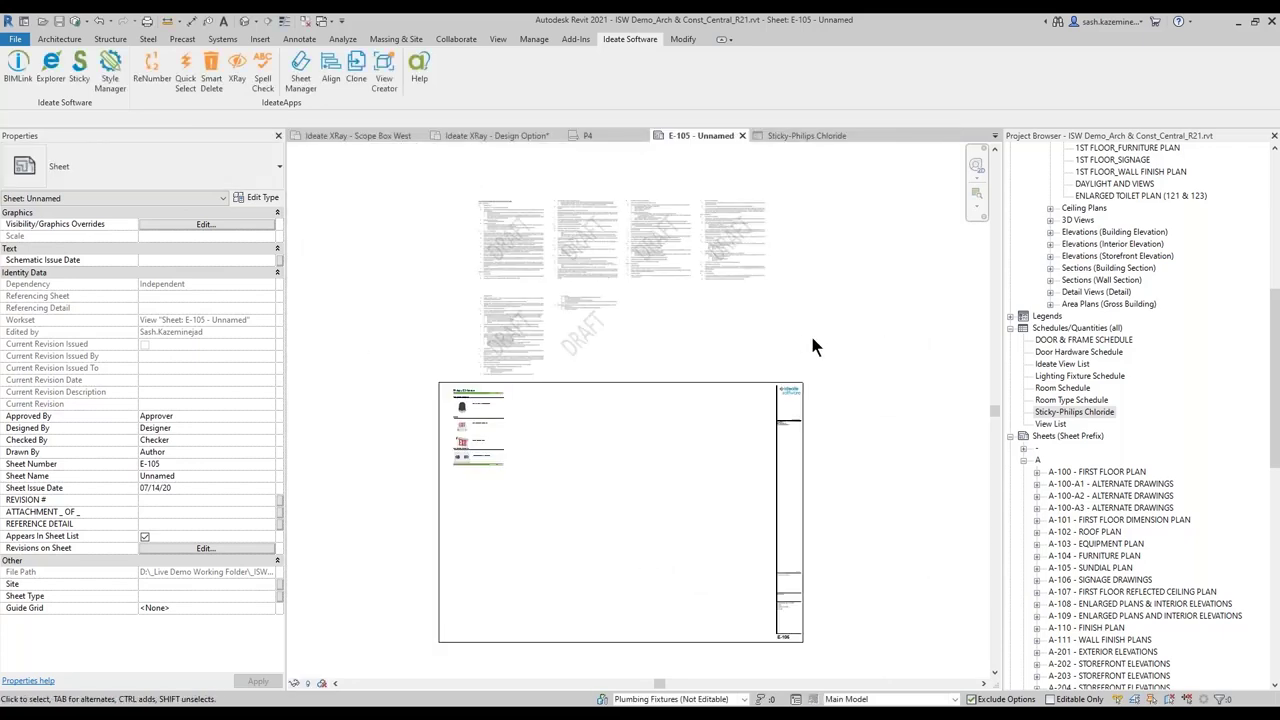
# - Move the six DRAFT page images down and the top-right one to the lower-left row
pyautogui.moveTo(810, 332); pyautogui.dragTo(510, 246)
pyautogui.moveTo(513, 295); pyautogui.dragTo(555, 500)
pyautogui.click(720, 540)
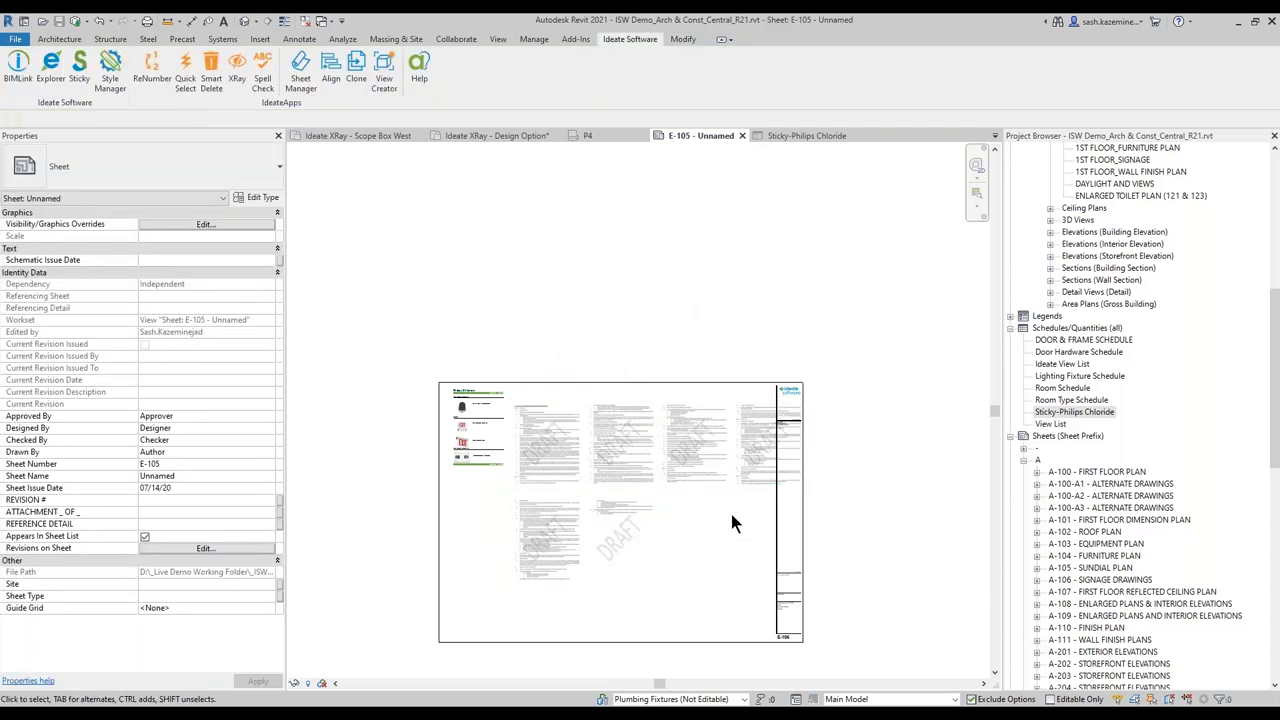
pyautogui.moveTo(740, 492); pyautogui.dragTo(462, 576)
pyautogui.click(687, 600)
# - Shift the lower-row page images right and select the middle and right ones
pyautogui.moveTo(690, 600); pyautogui.dragTo(443, 486)
pyautogui.moveTo(598, 577); pyautogui.dragTo(645, 552)
pyautogui.click(663, 577)
pyautogui.keyDown('ctrl'); pyautogui.click(628, 540); pyautogui.keyUp('ctrl')
pyautogui.scroll(2, 525, 497)
pyautogui.scroll(1, 526, 498)
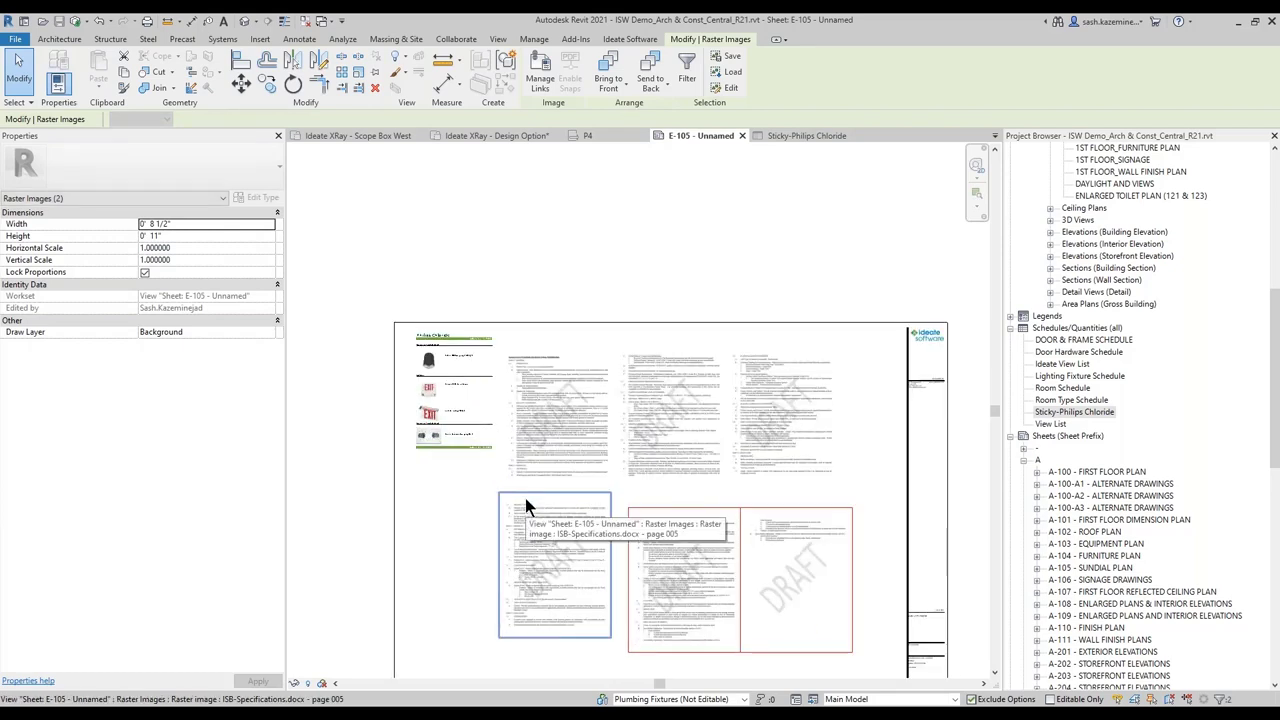
# - Align the lower-row page images to a common edge with AL
pyautogui.press('a')
pyautogui.press('l')
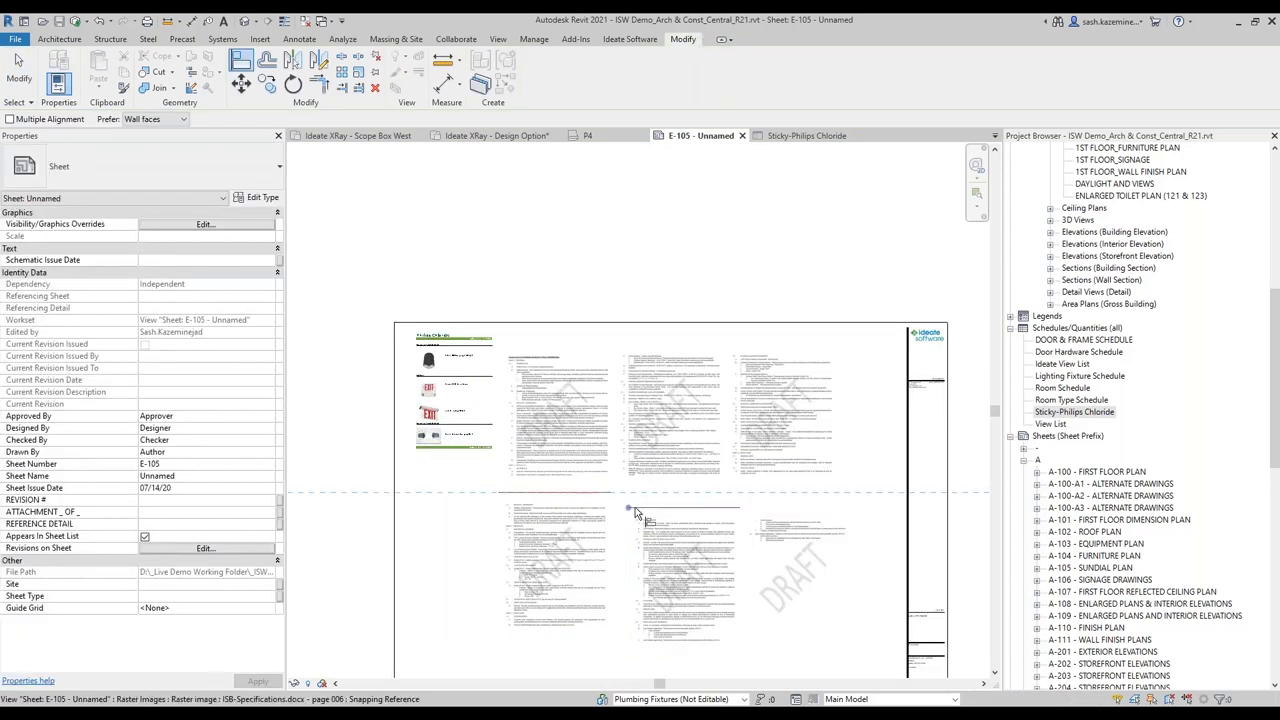
pyautogui.click(680, 506)
pyautogui.click(779, 510)
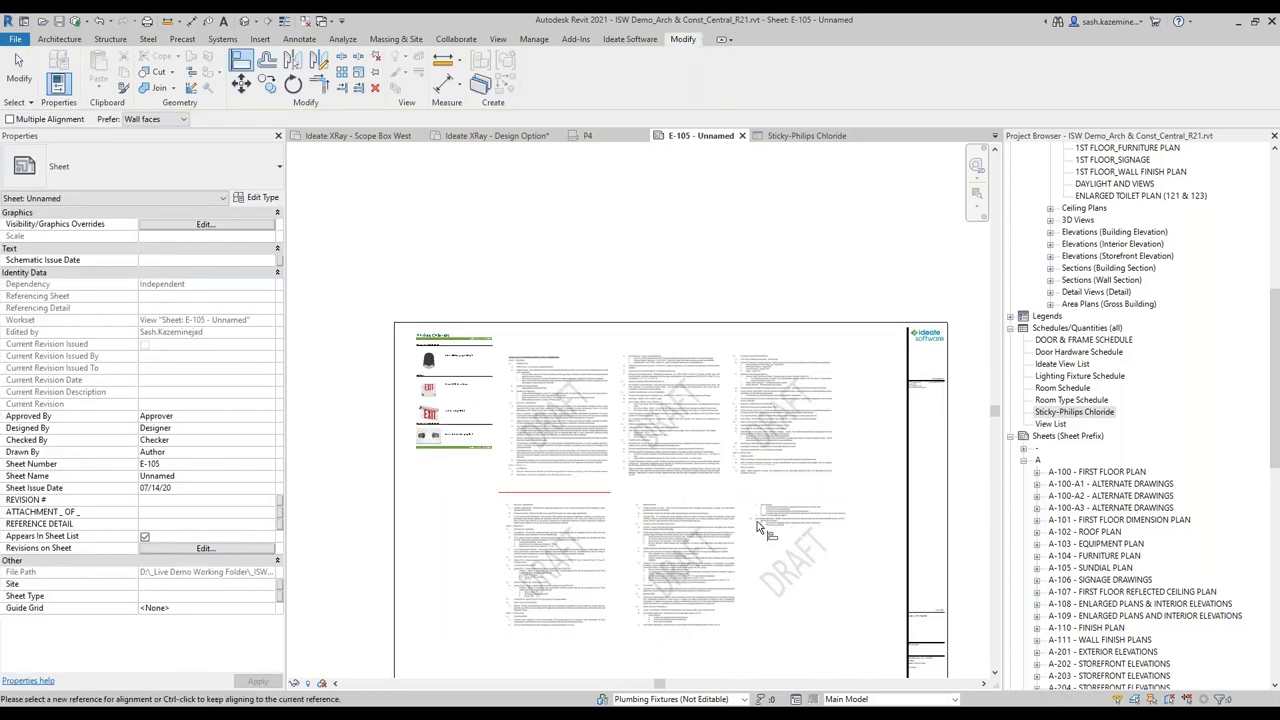
pyautogui.click(618, 450)
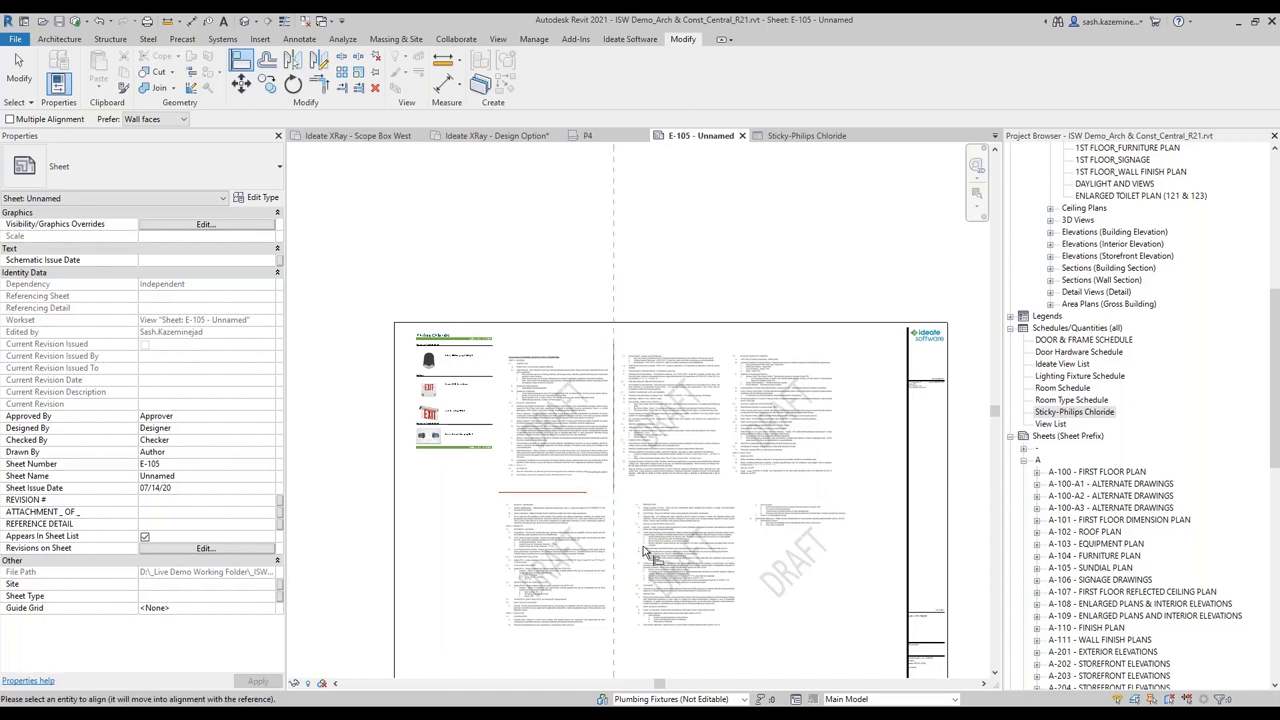
pyautogui.click(639, 550)
pyautogui.scroll(5, 539, 573)
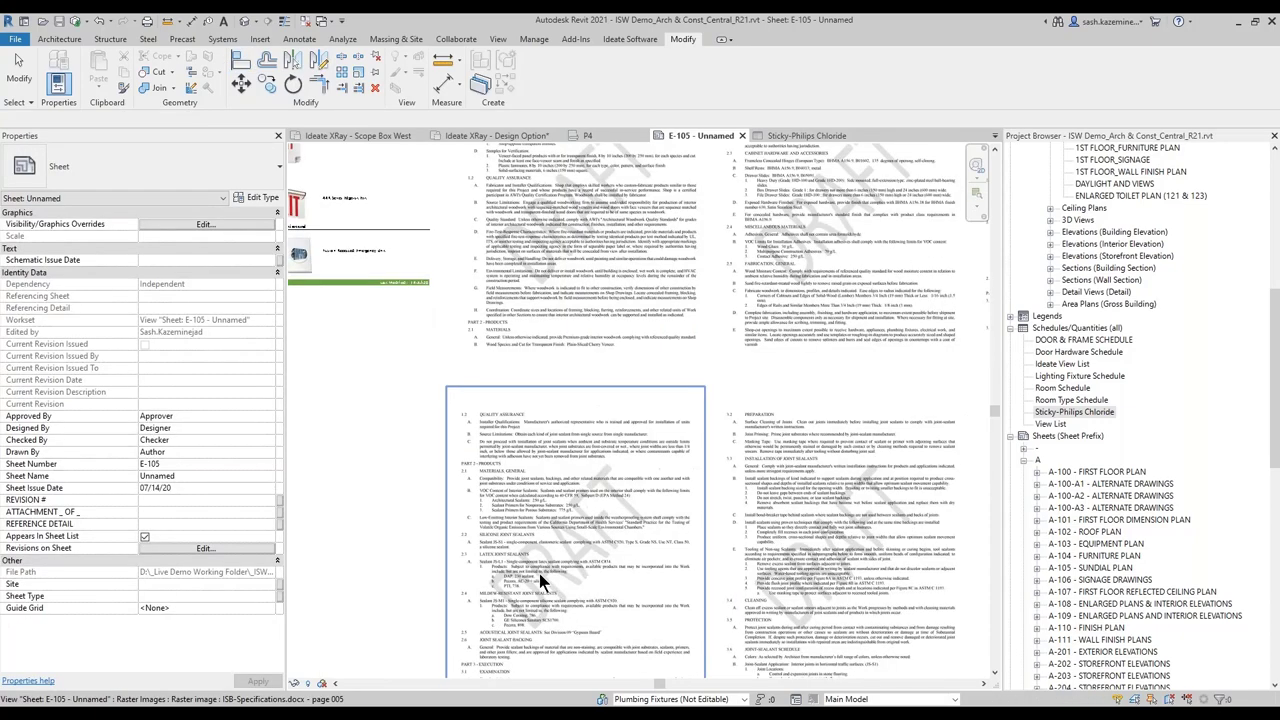
pyautogui.press('Escape')
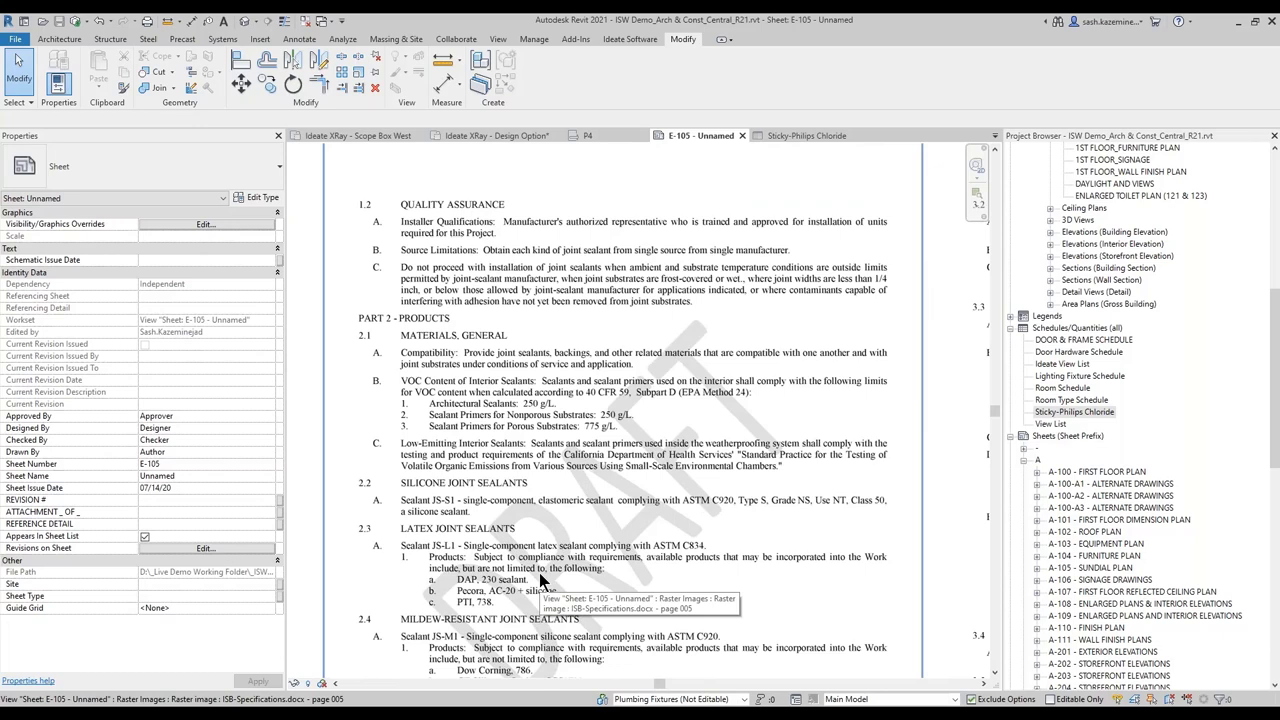
# - Zoom into page 1 to read the Section 06402 Interior Architectural Woodwork text
pyautogui.scroll(-3, 575, 448)
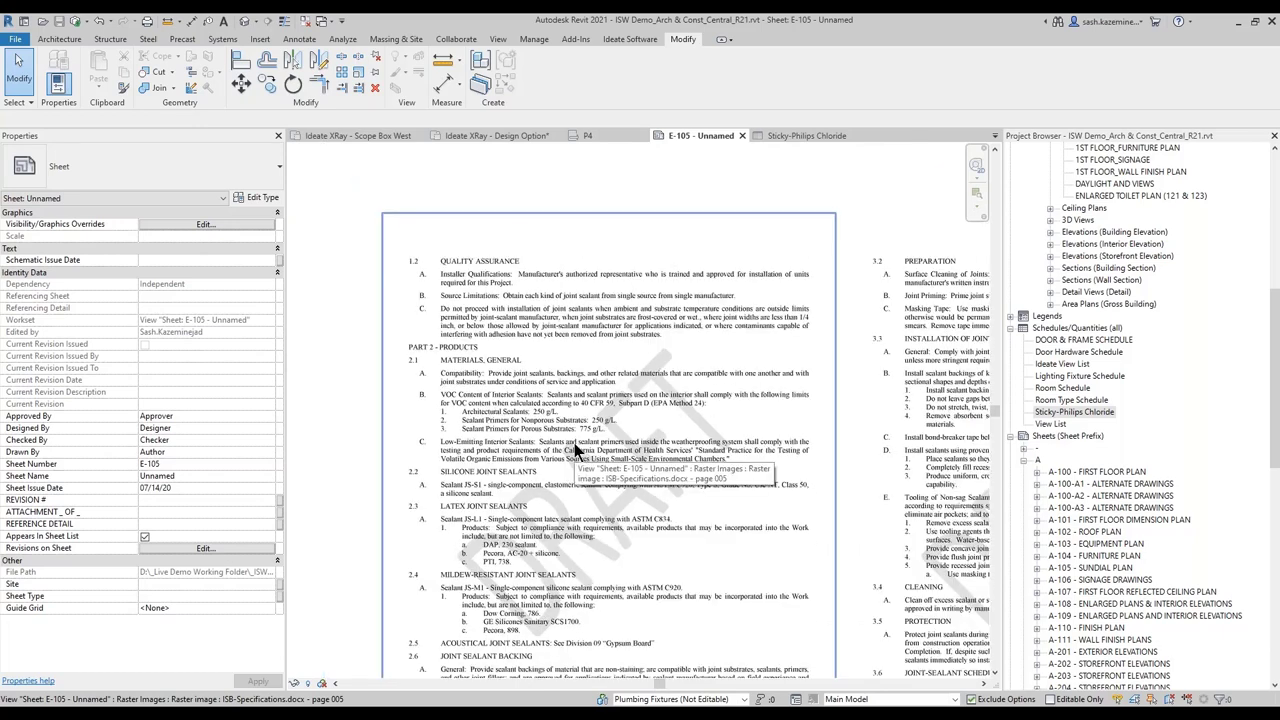
pyautogui.scroll(-1, 575, 448)
pyautogui.moveTo(575, 448); pyautogui.dragTo(557, 378, button='middle')
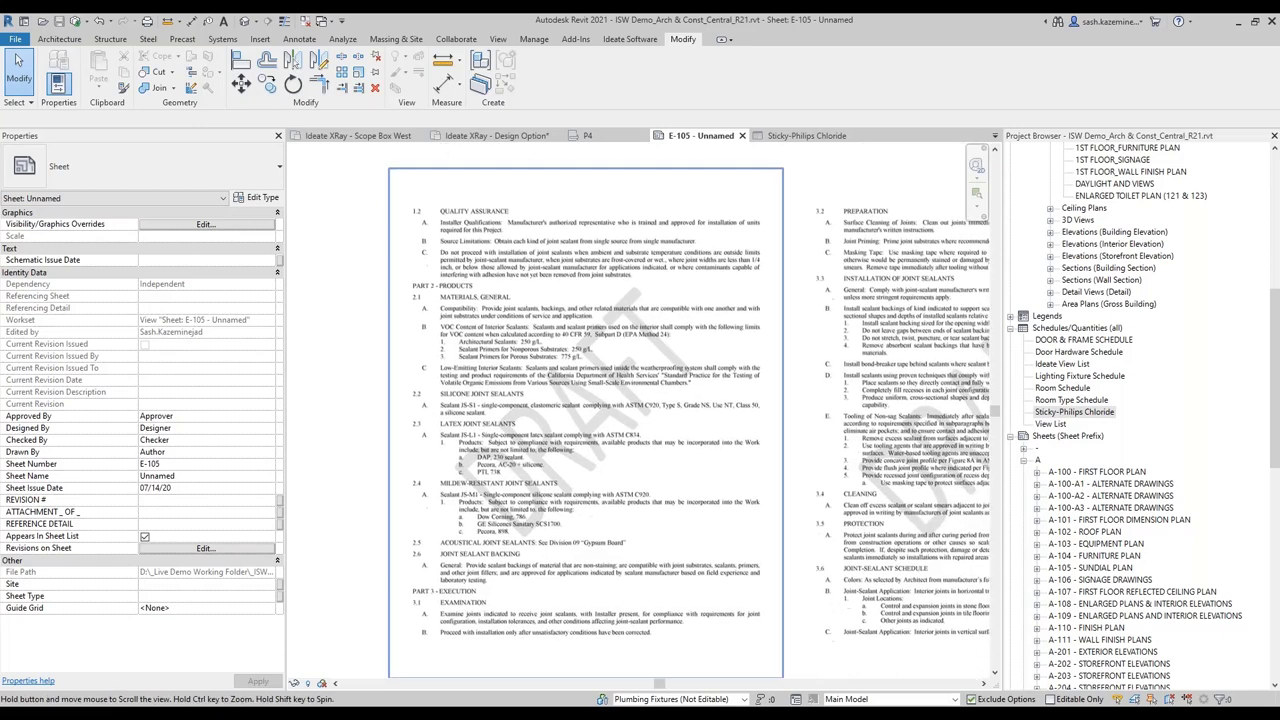
pyautogui.scroll(-3, 535, 387)
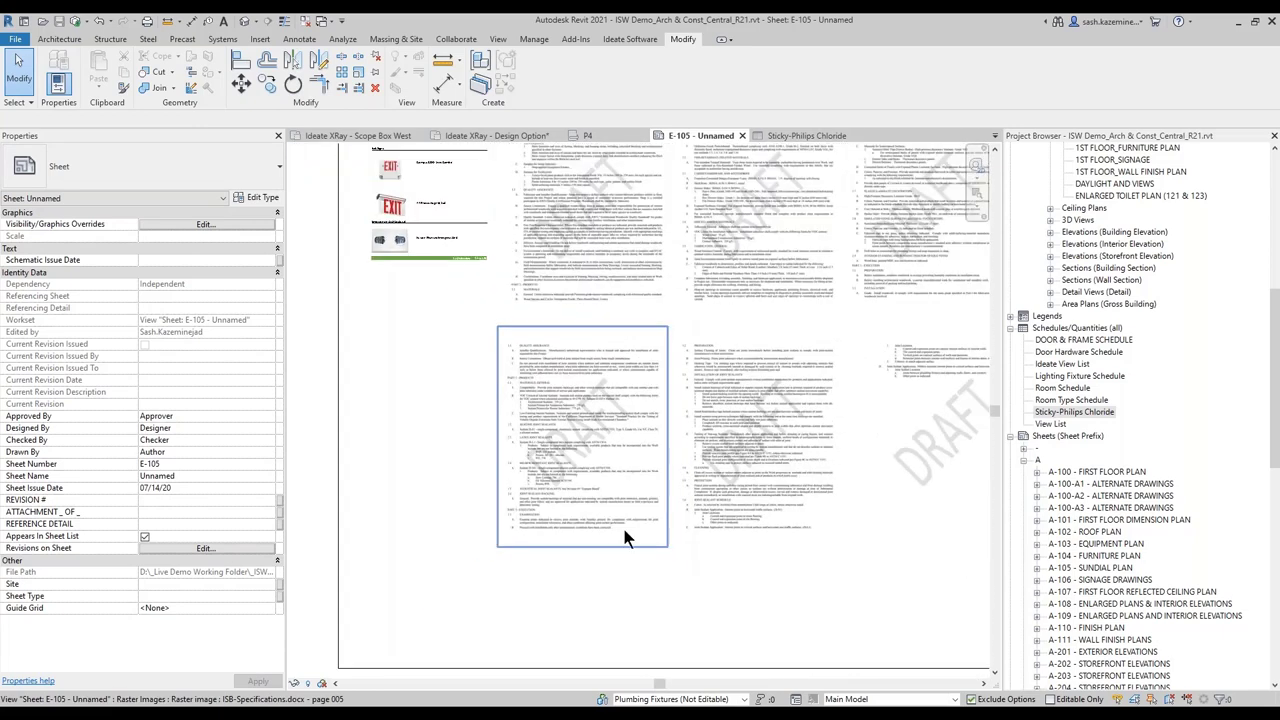
pyautogui.scroll(-3, 687, 544)
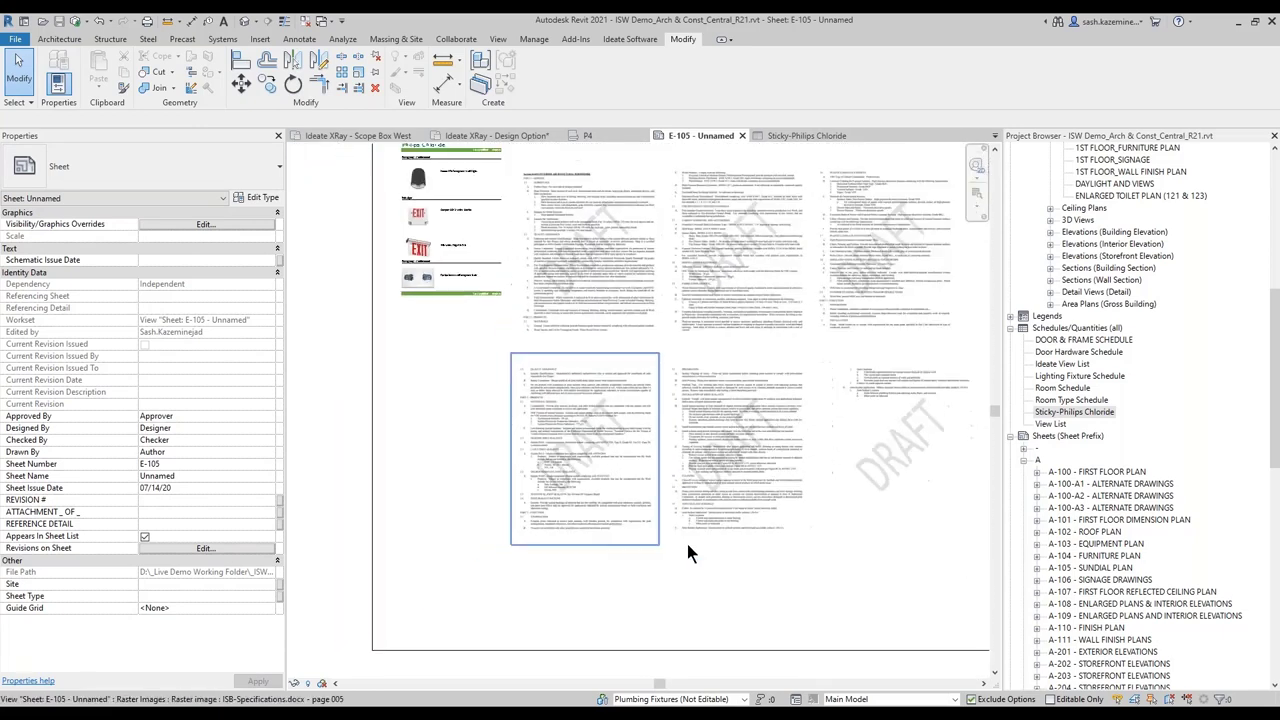
pyautogui.scroll(4, 663, 331)
pyautogui.scroll(3, 528, 338)
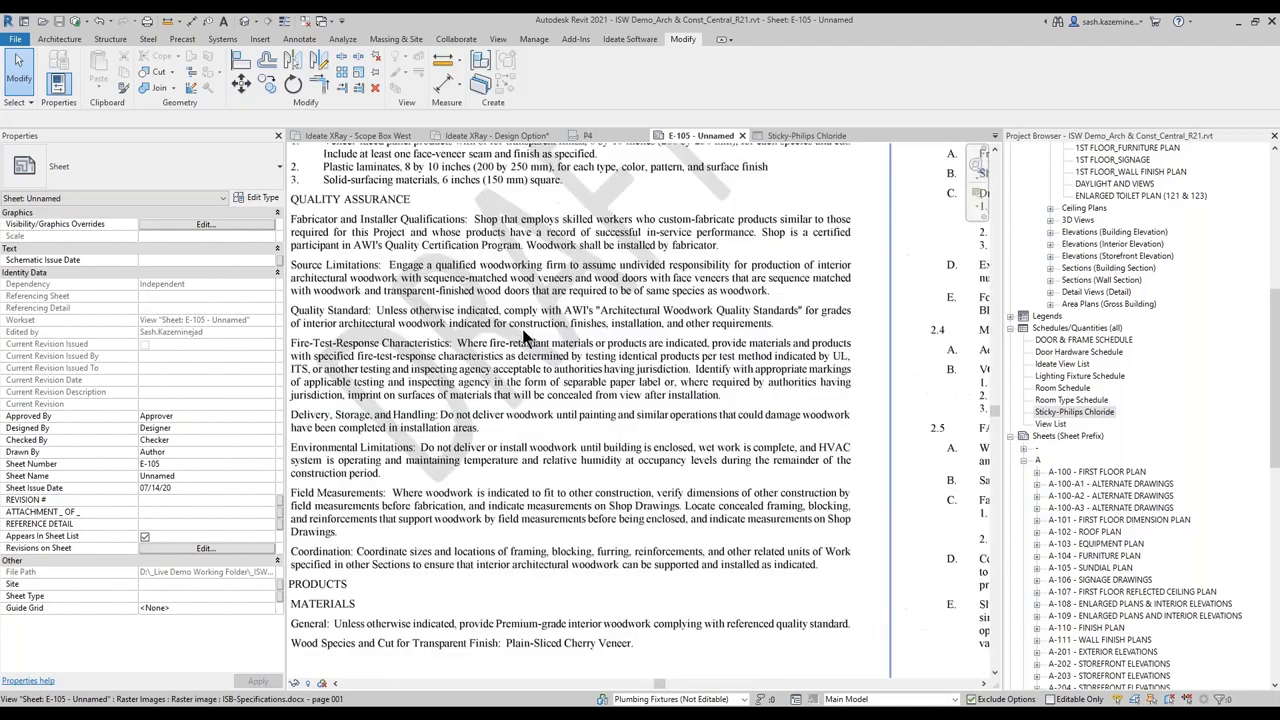
pyautogui.scroll(2, 466, 336)
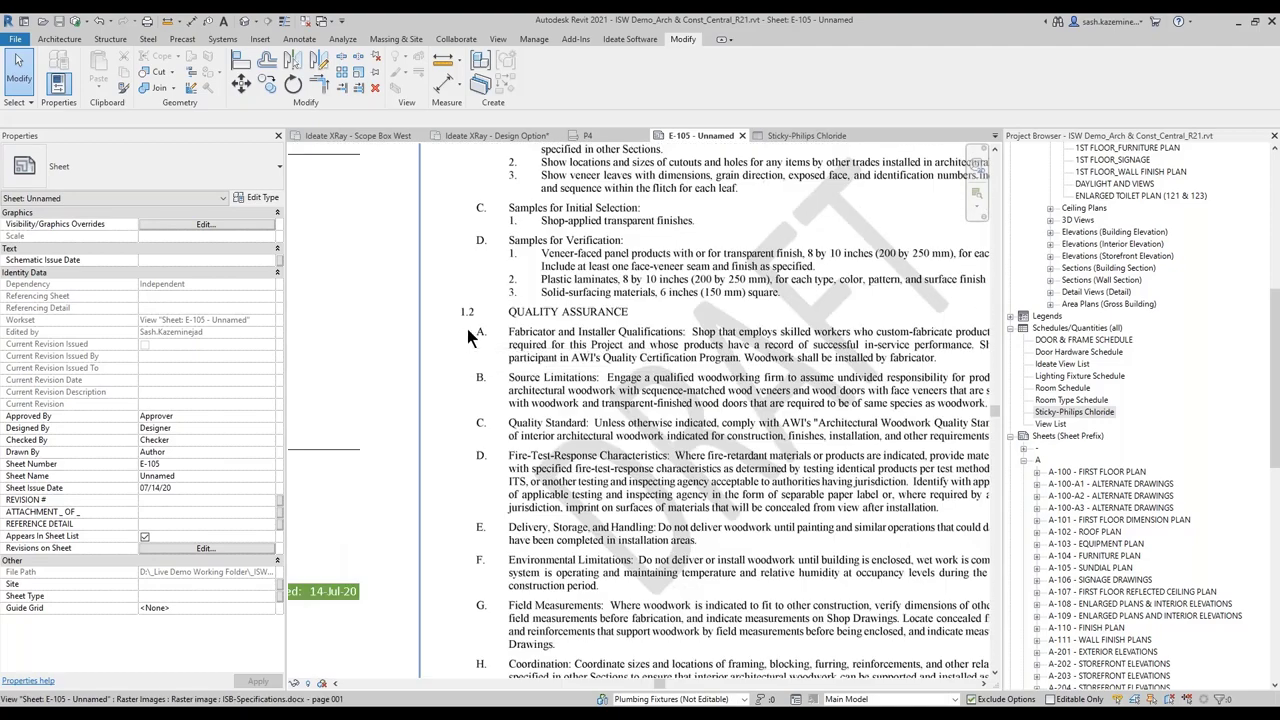
pyautogui.scroll(-4, 470, 337)
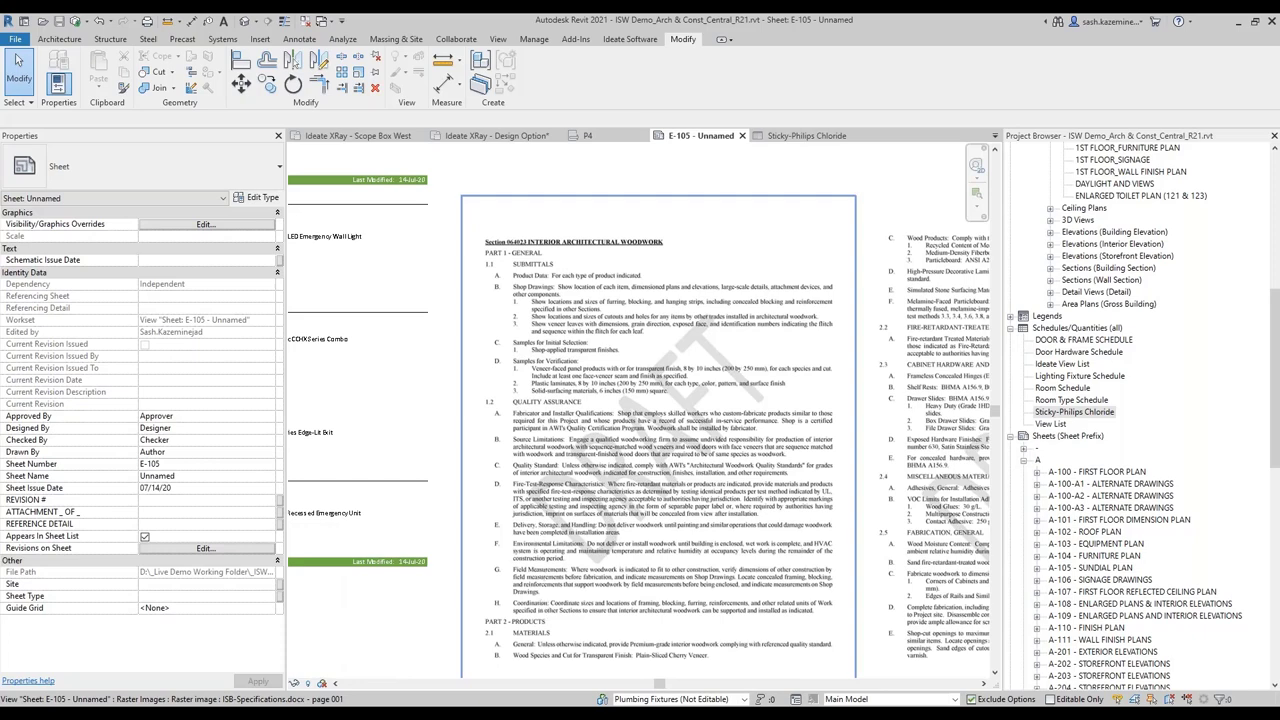
pyautogui.moveTo(537, 715)
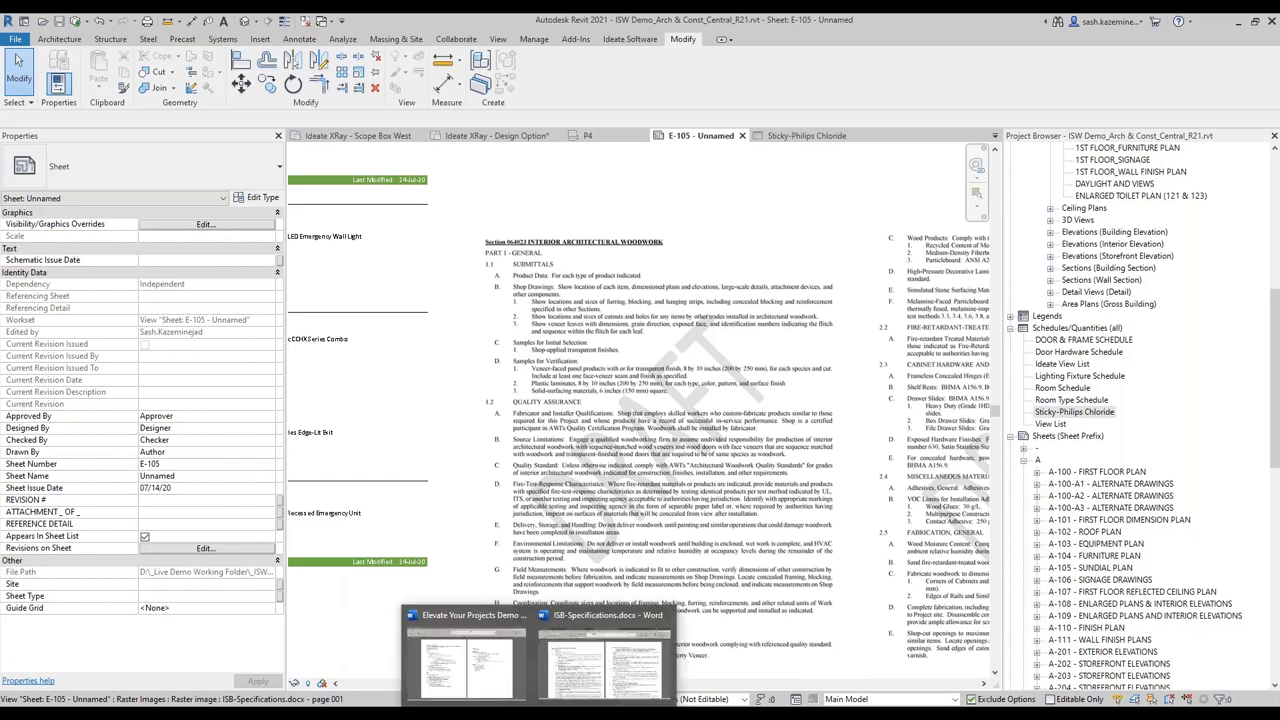
# - In Word, add two blank lines below the Section 064023 heading of ISB-Specifications.docx
pyautogui.hotkey('alt', 'Tab')
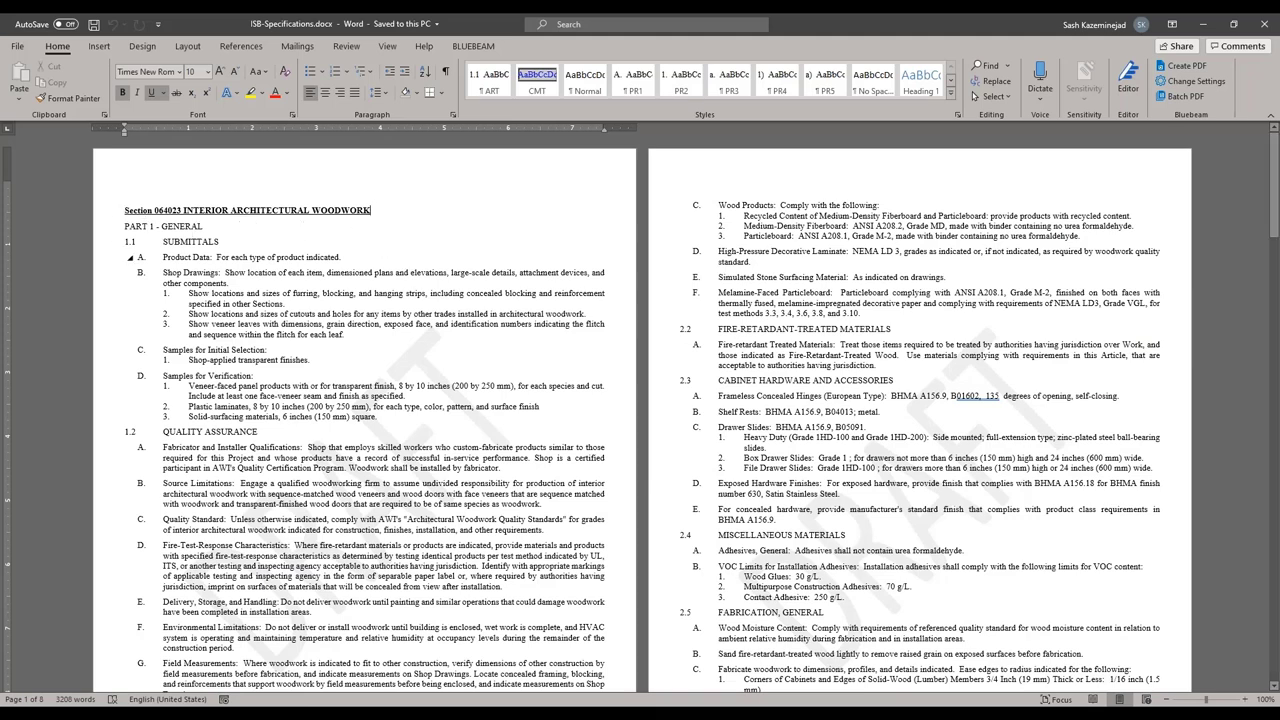
pyautogui.press('Return')
pyautogui.press('Return')
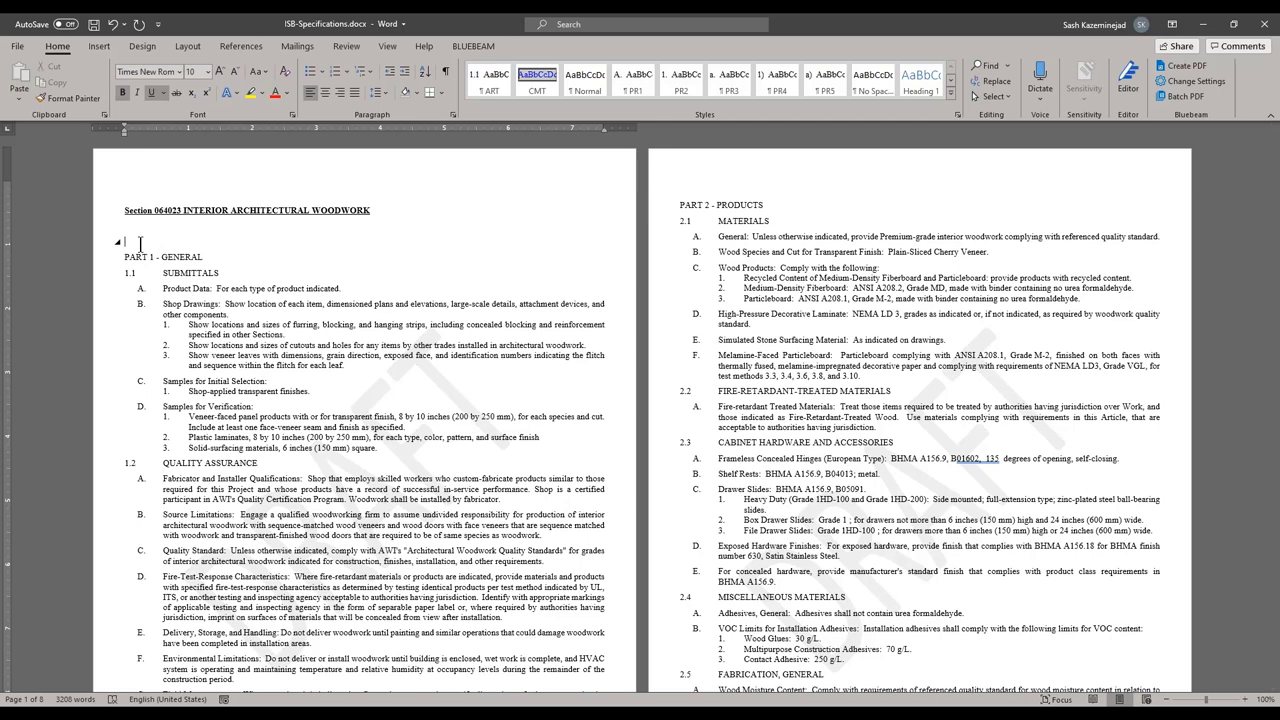
pyautogui.click(147, 47)
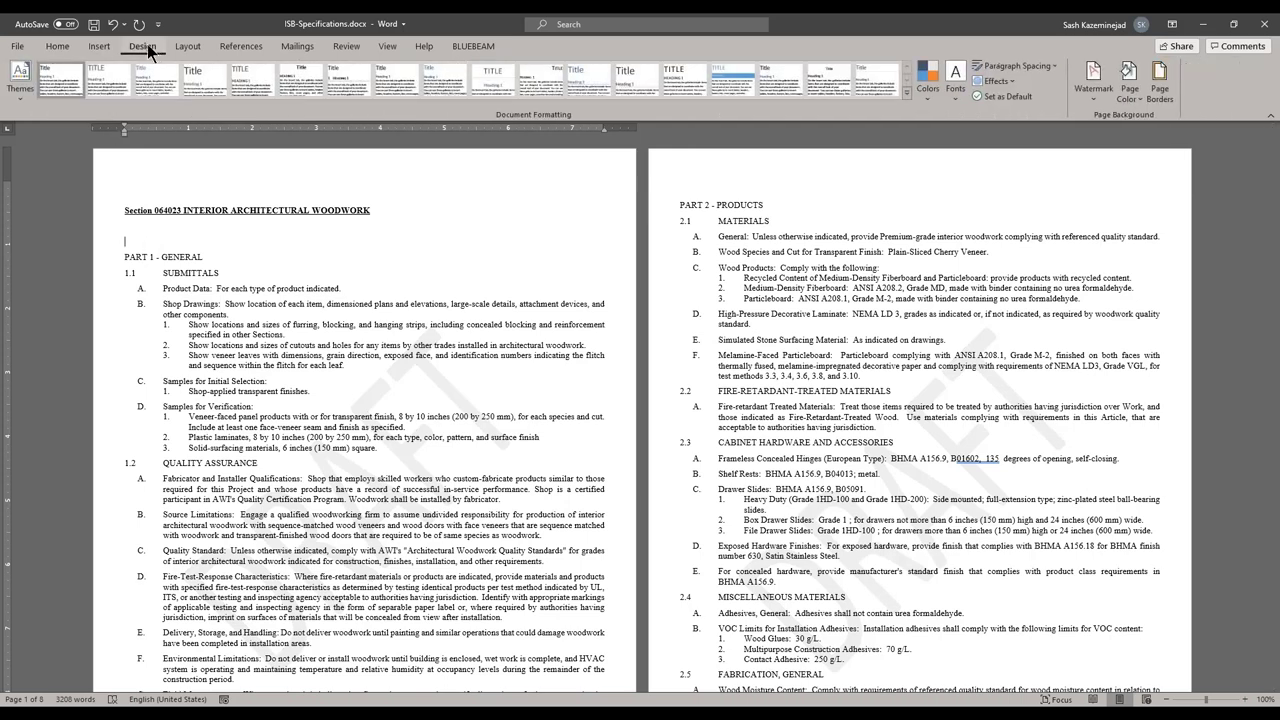
pyautogui.click(99, 47)
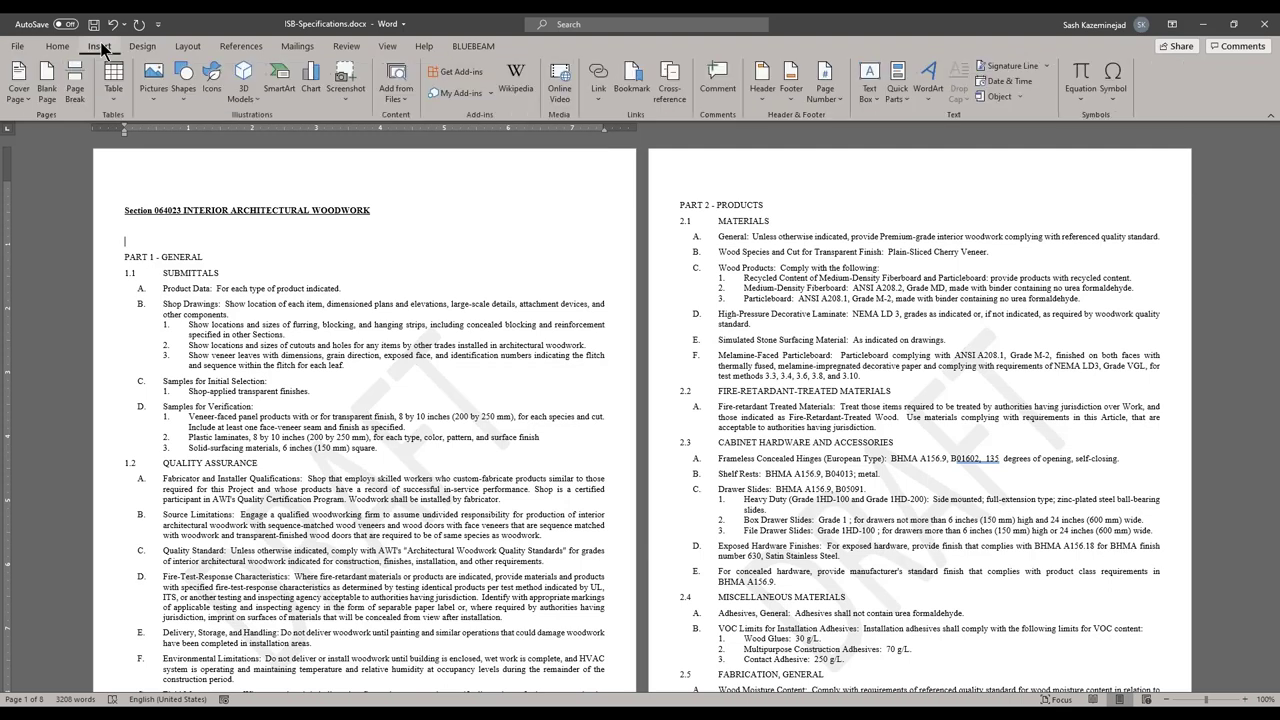
# - Insert a Grouped List SmartArt graphic with headers a, b and c
pyautogui.click(281, 78)
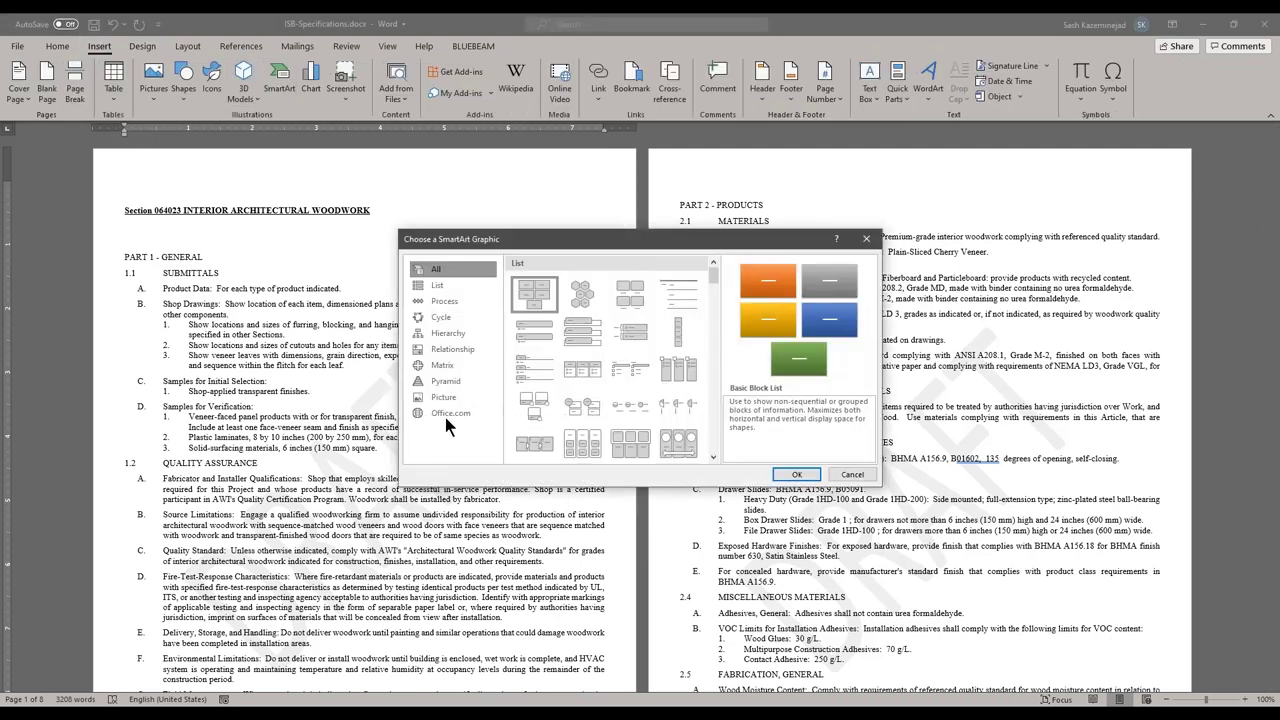
pyautogui.click(584, 443)
pyautogui.click(795, 475)
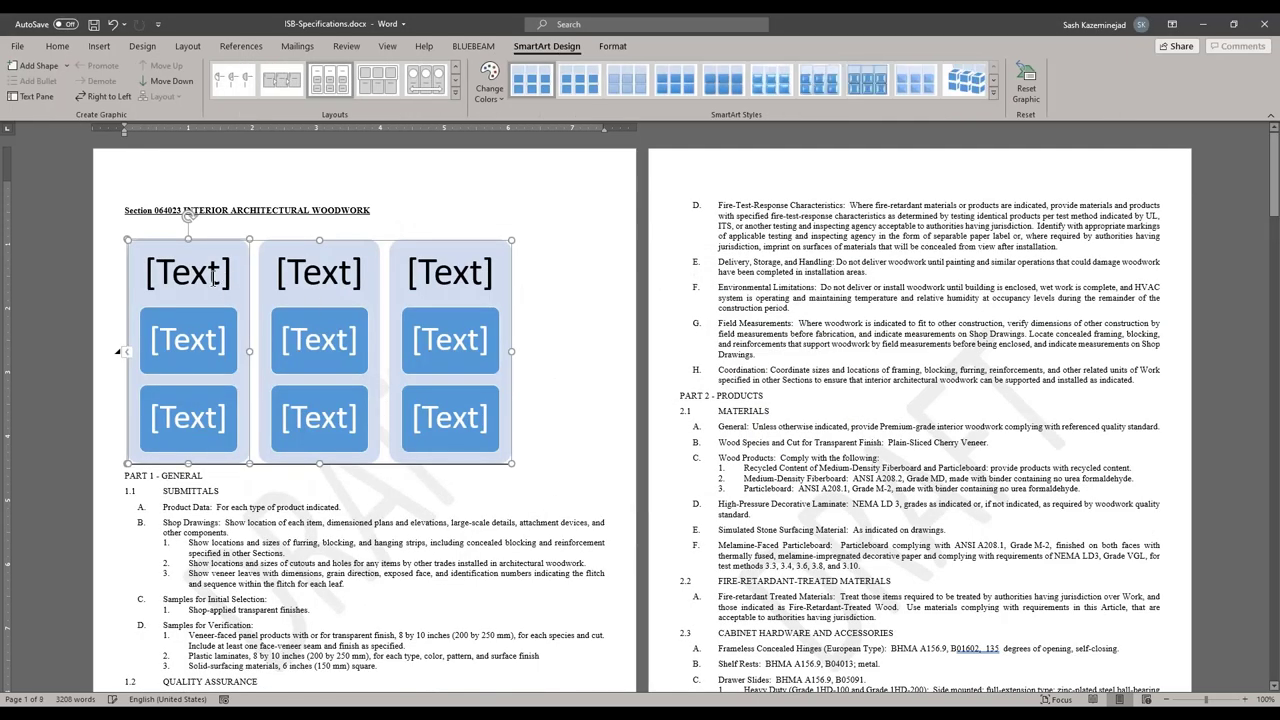
pyautogui.click(228, 284)
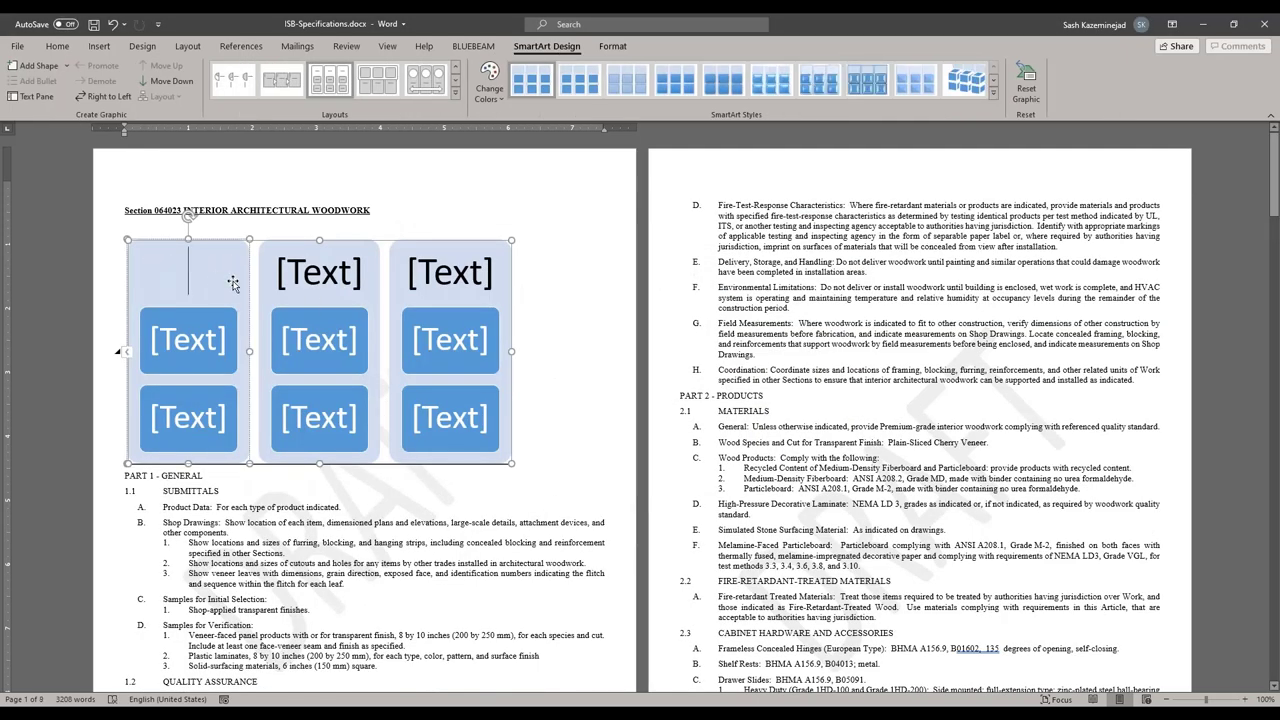
pyautogui.write('a')
pyautogui.click(318, 272)
pyautogui.write('b')
pyautogui.click(449, 272)
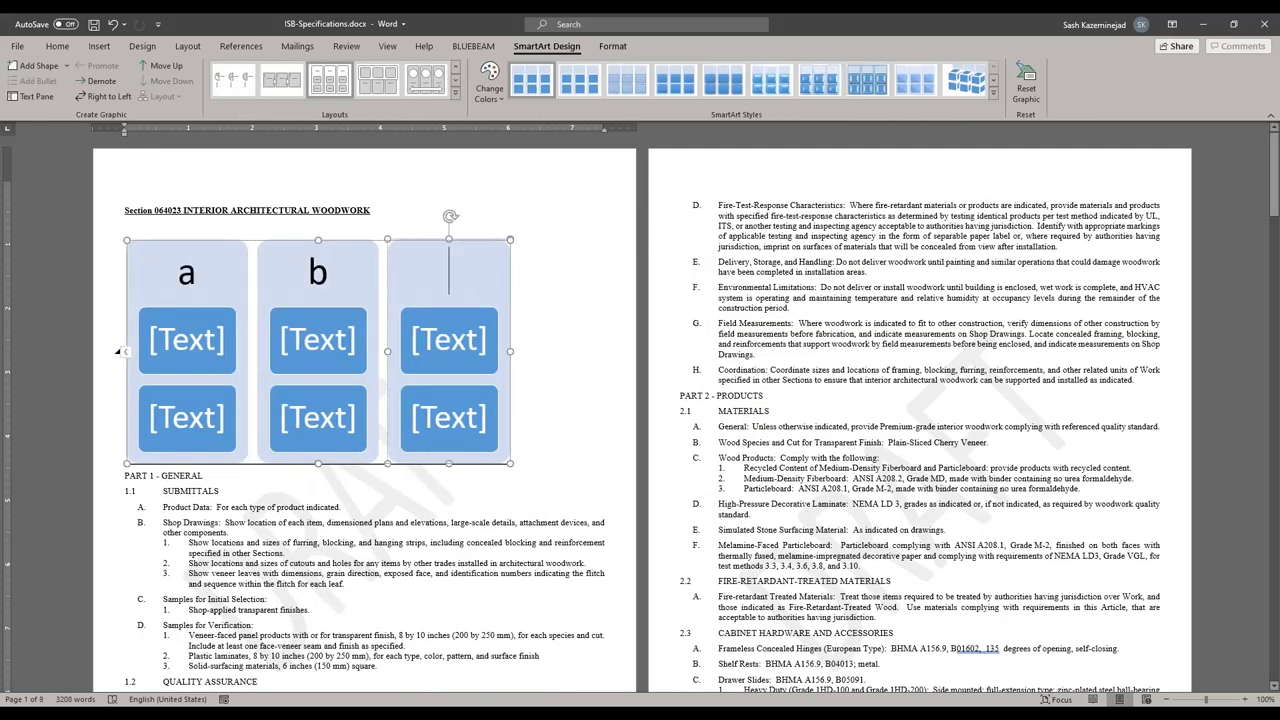
pyautogui.write('c')
# - Fill the middle-row boxes with 1, 2 and 3 and shrink the graphic
pyautogui.click(205, 348)
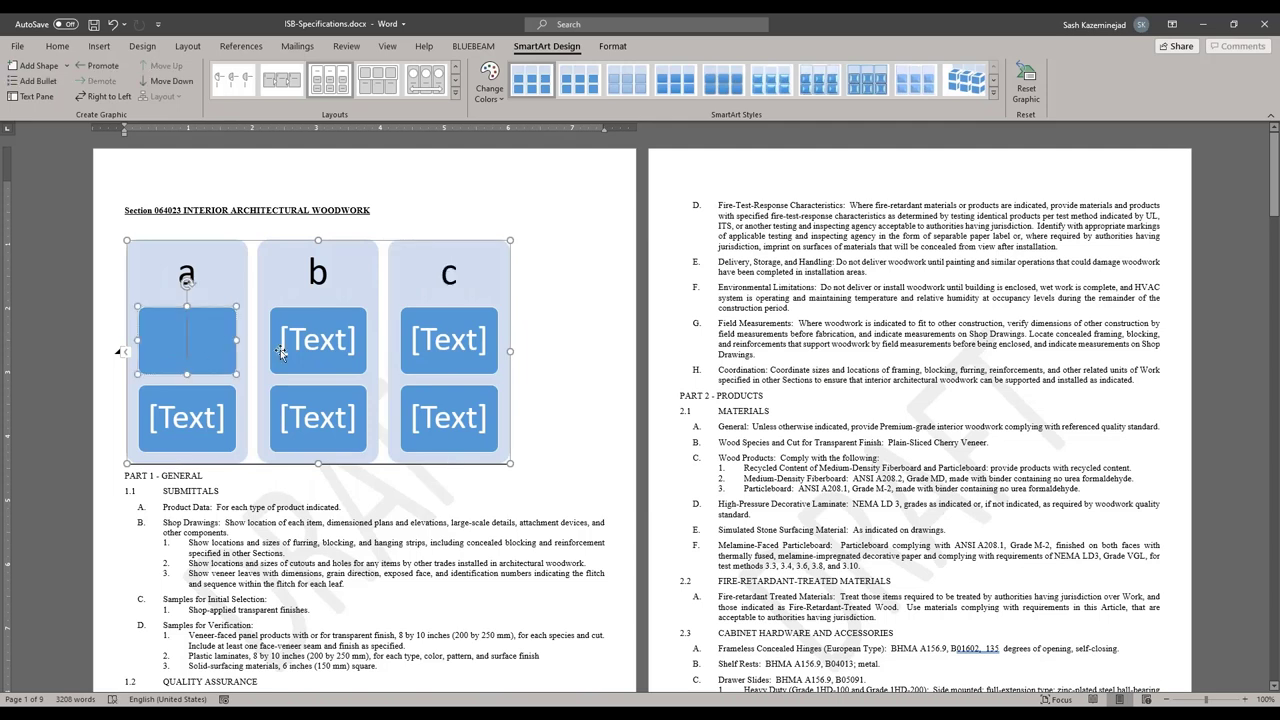
pyautogui.write('1')
pyautogui.click(326, 352)
pyautogui.write('2')
pyautogui.click(446, 356)
pyautogui.write('3')
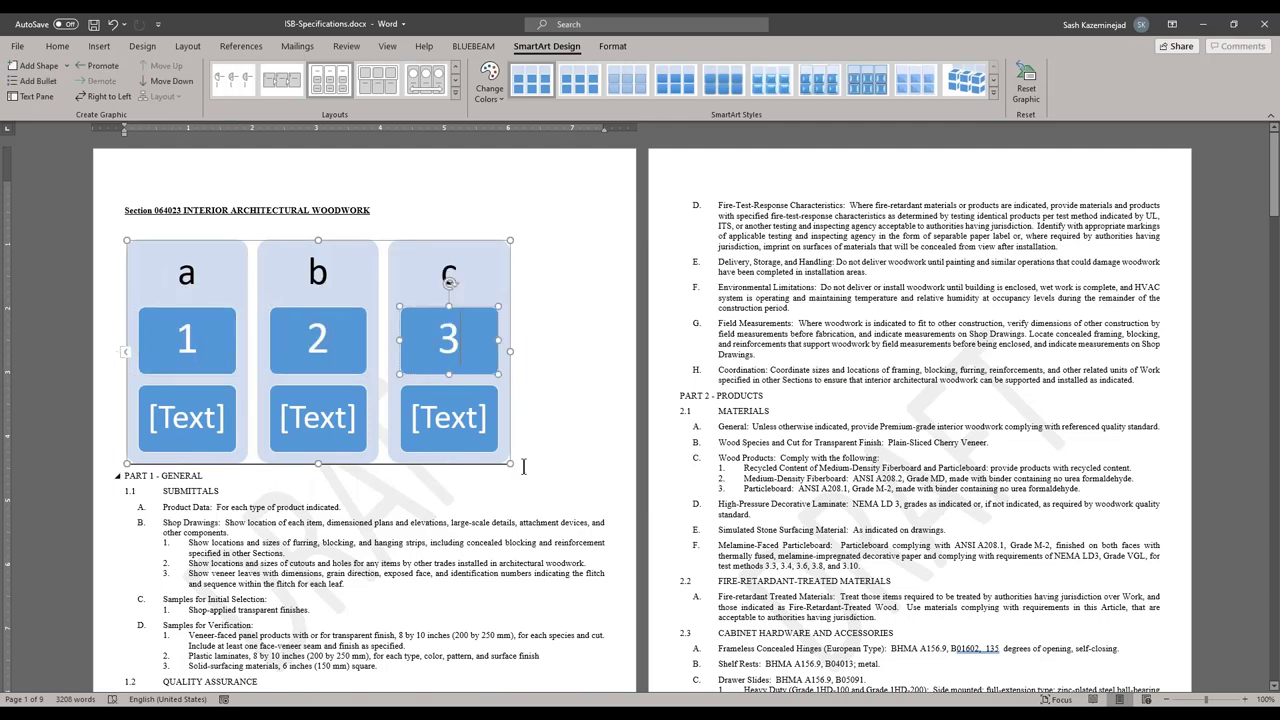
pyautogui.moveTo(508, 463); pyautogui.dragTo(374, 380)
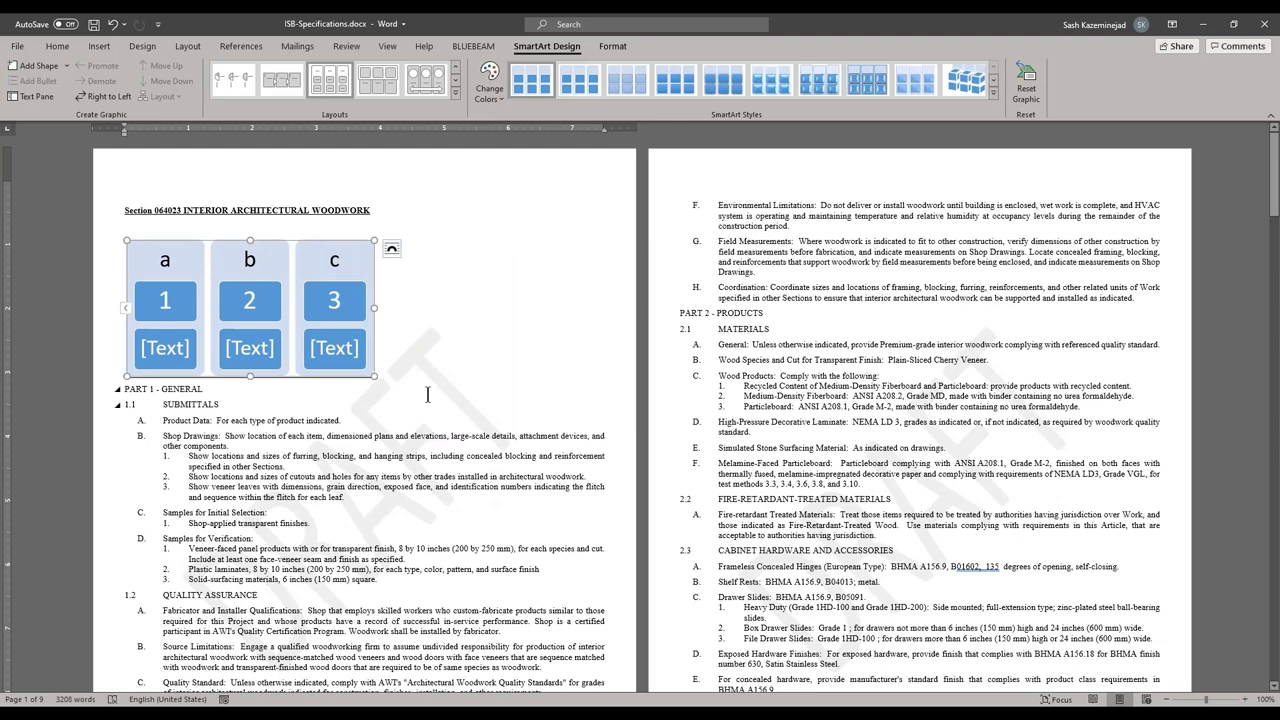
pyautogui.click(341, 385)
# - Highlight the Section 064023 heading yellow and make the SUBMITTALS text red
pyautogui.tripleClick(242, 212)
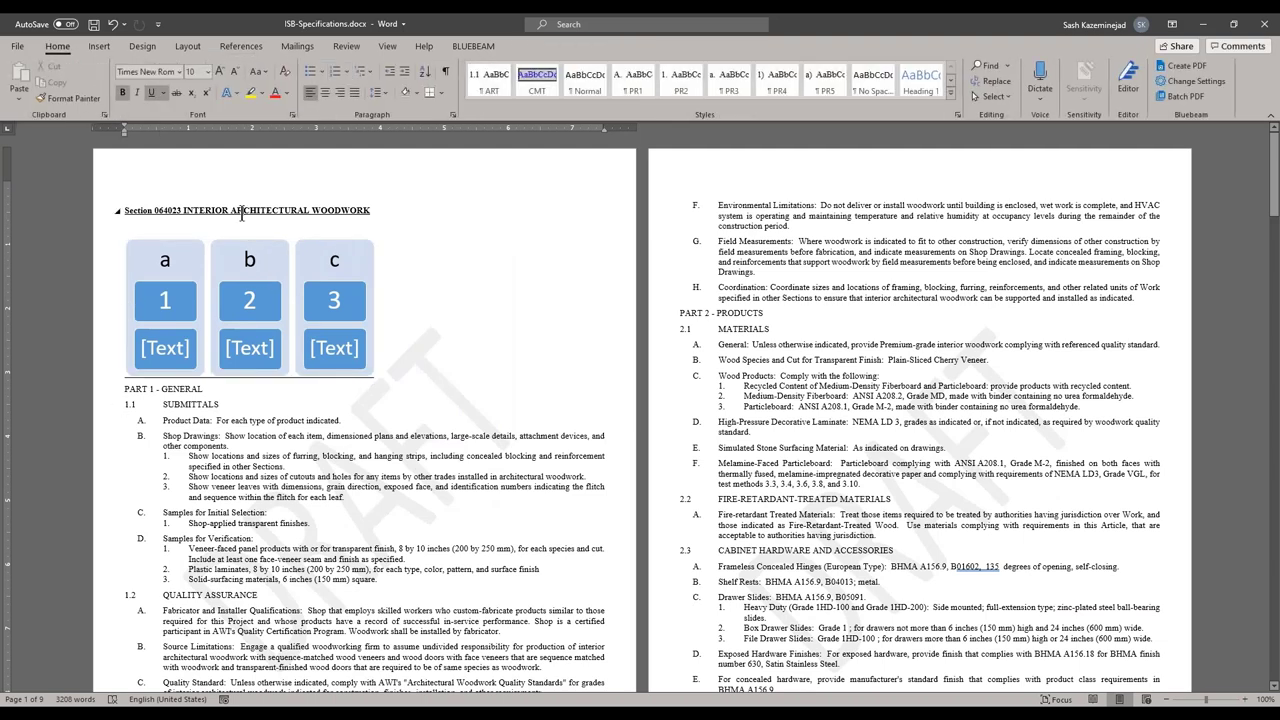
pyautogui.click(250, 92)
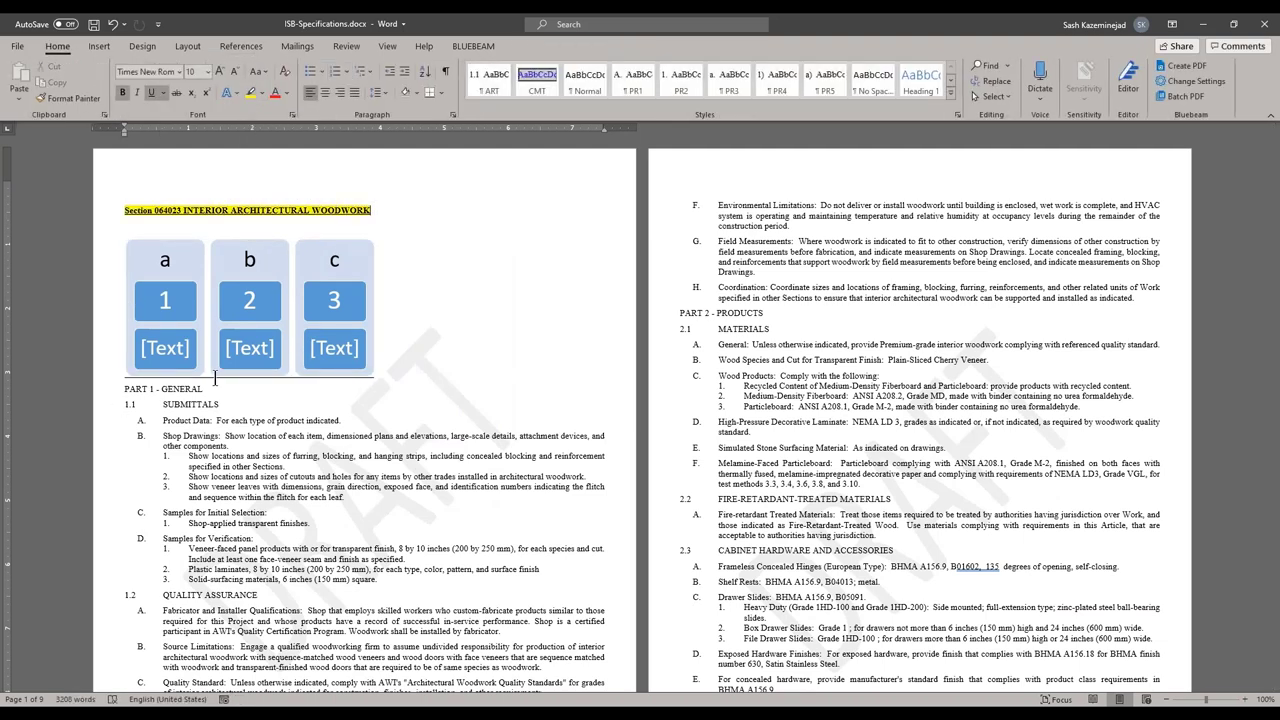
pyautogui.click(165, 410)
pyautogui.moveTo(165, 410); pyautogui.dragTo(324, 528)
pyautogui.click(275, 92)
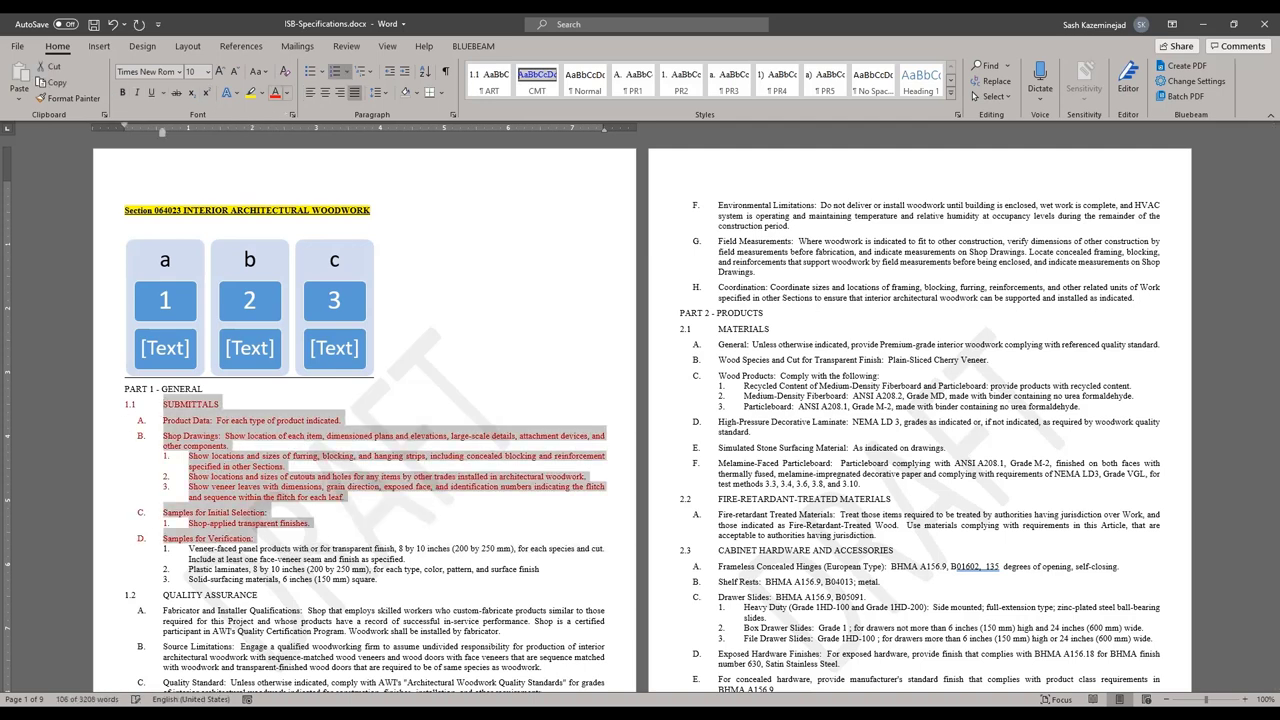
# - Color 'cutouts and holes for any' green and save the document
pyautogui.moveTo(289, 477); pyautogui.dragTo(381, 477)
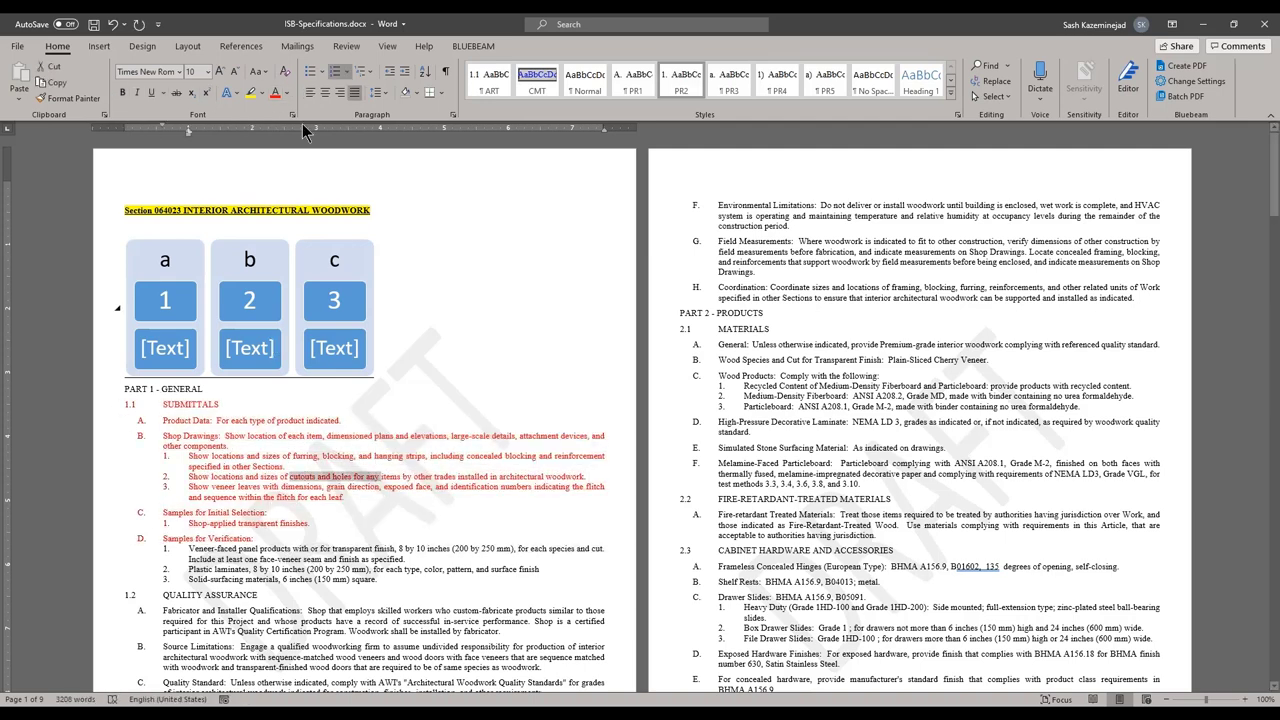
pyautogui.click(287, 94)
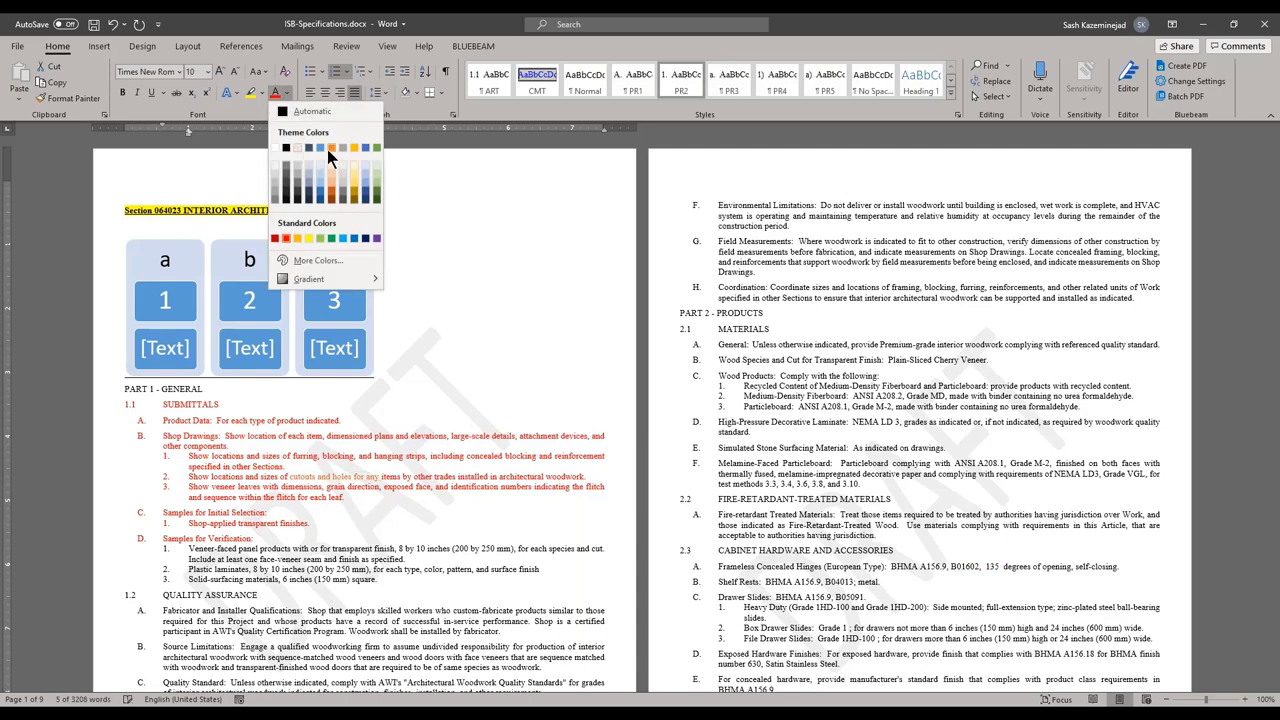
pyautogui.click(331, 239)
pyautogui.click(327, 493)
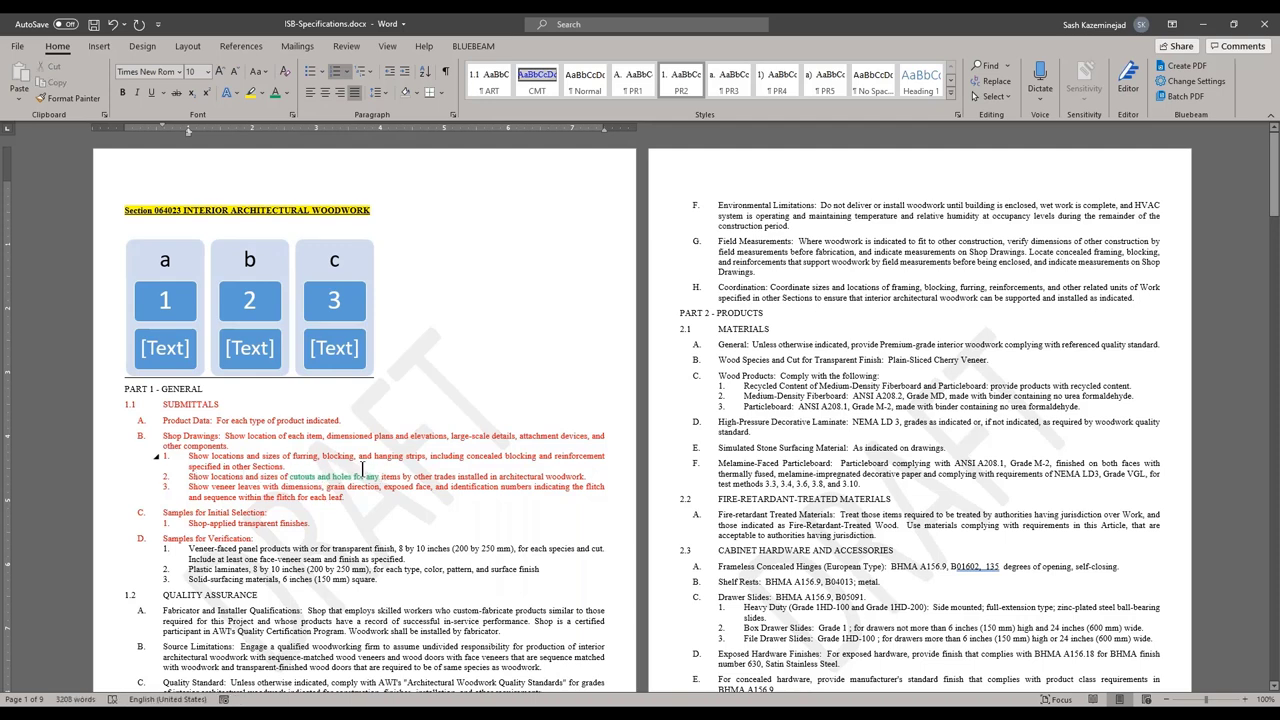
pyautogui.scroll(-2, 363, 460)
pyautogui.scroll(2, 363, 458)
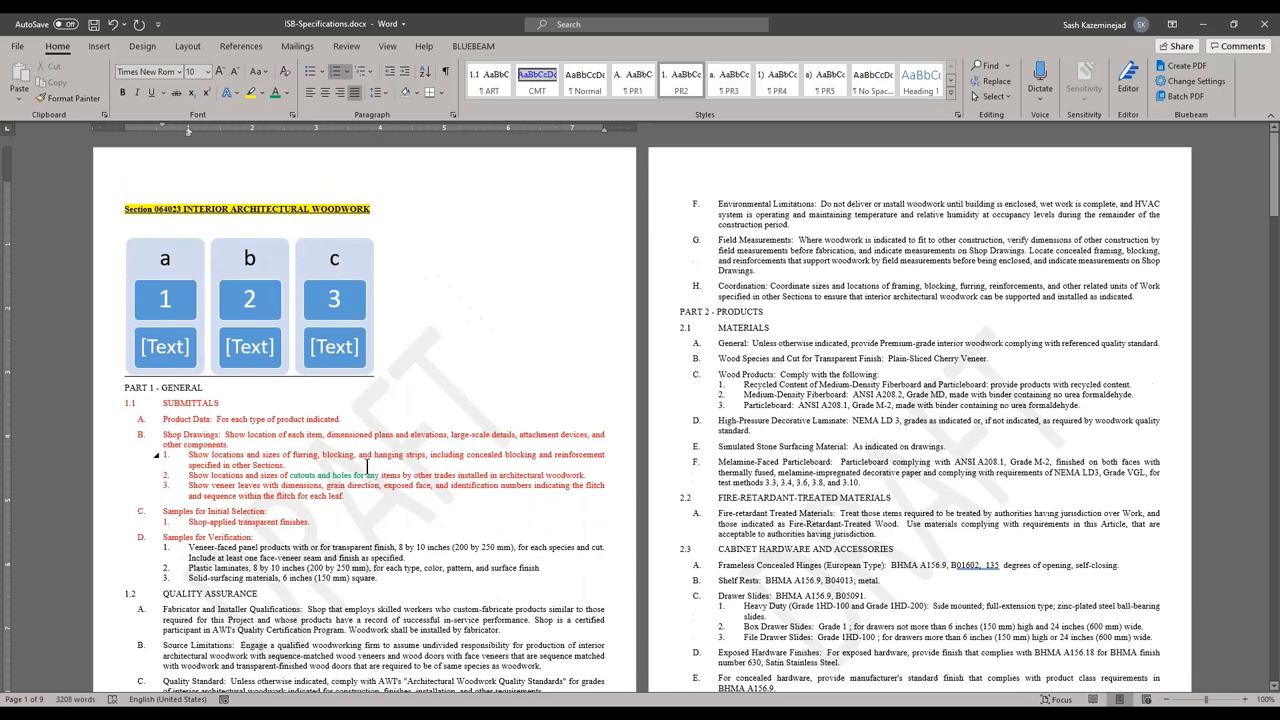
pyautogui.click(93, 24)
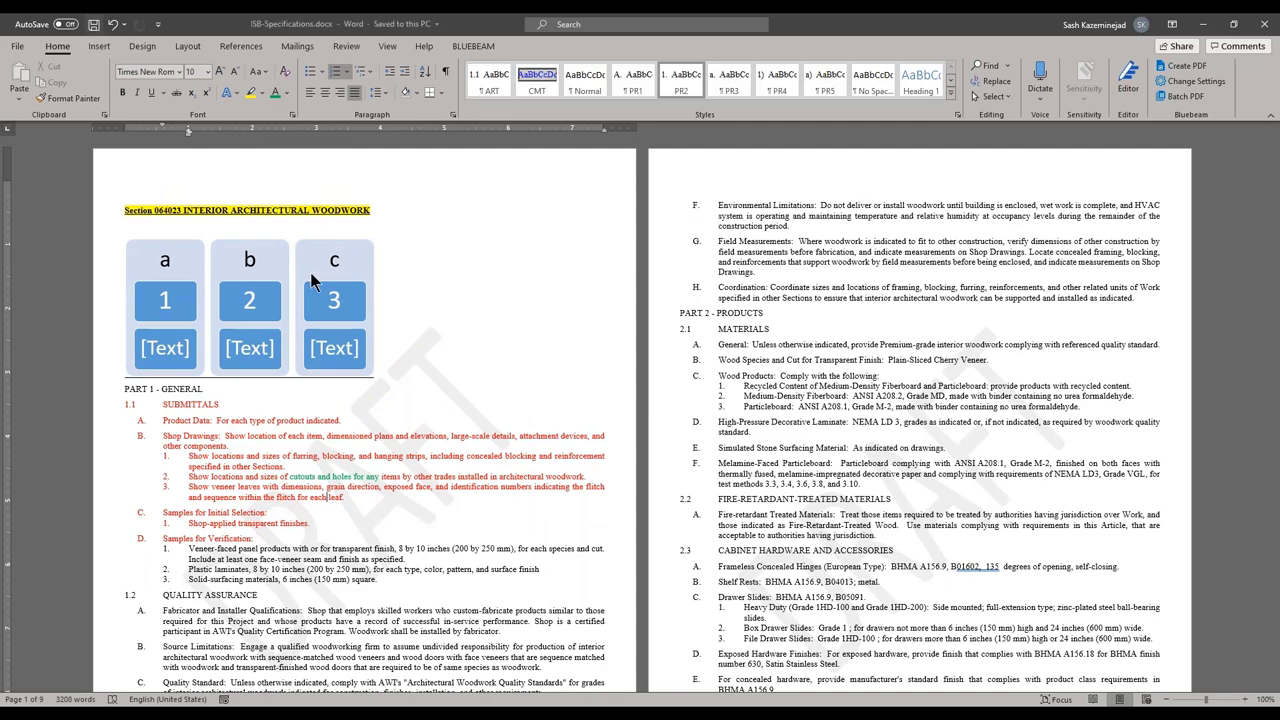
# - Back in Revit, update all six ISB-Specifications page image links in Ideate Sticky
pyautogui.hotkey('alt', 'Tab')
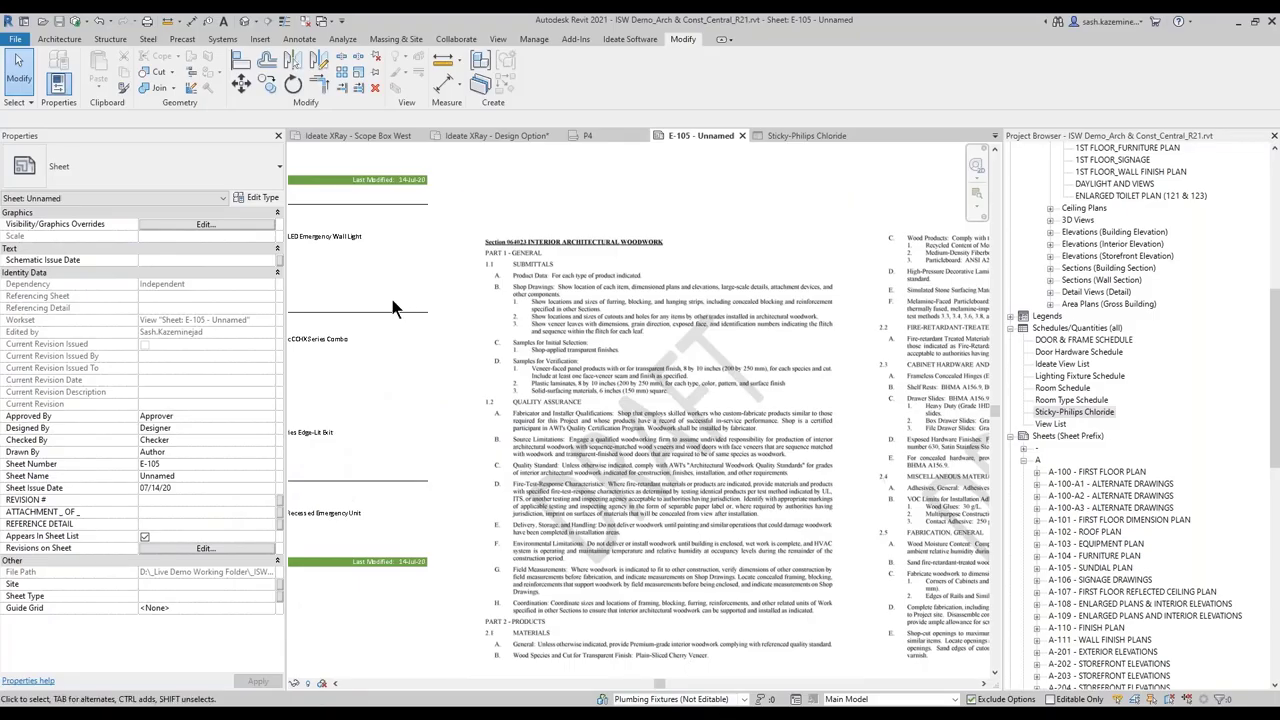
pyautogui.scroll(-3, 434, 325)
pyautogui.scroll(-1, 410, 212)
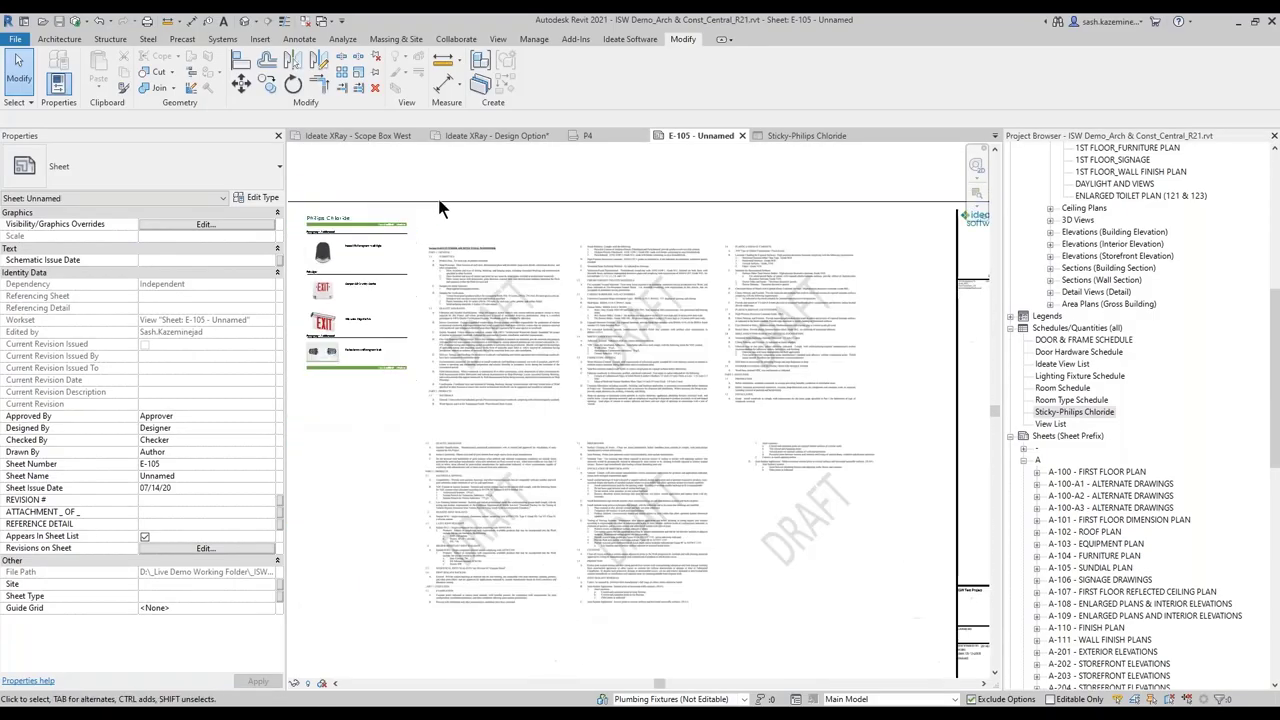
pyautogui.click(615, 40)
pyautogui.click(79, 68)
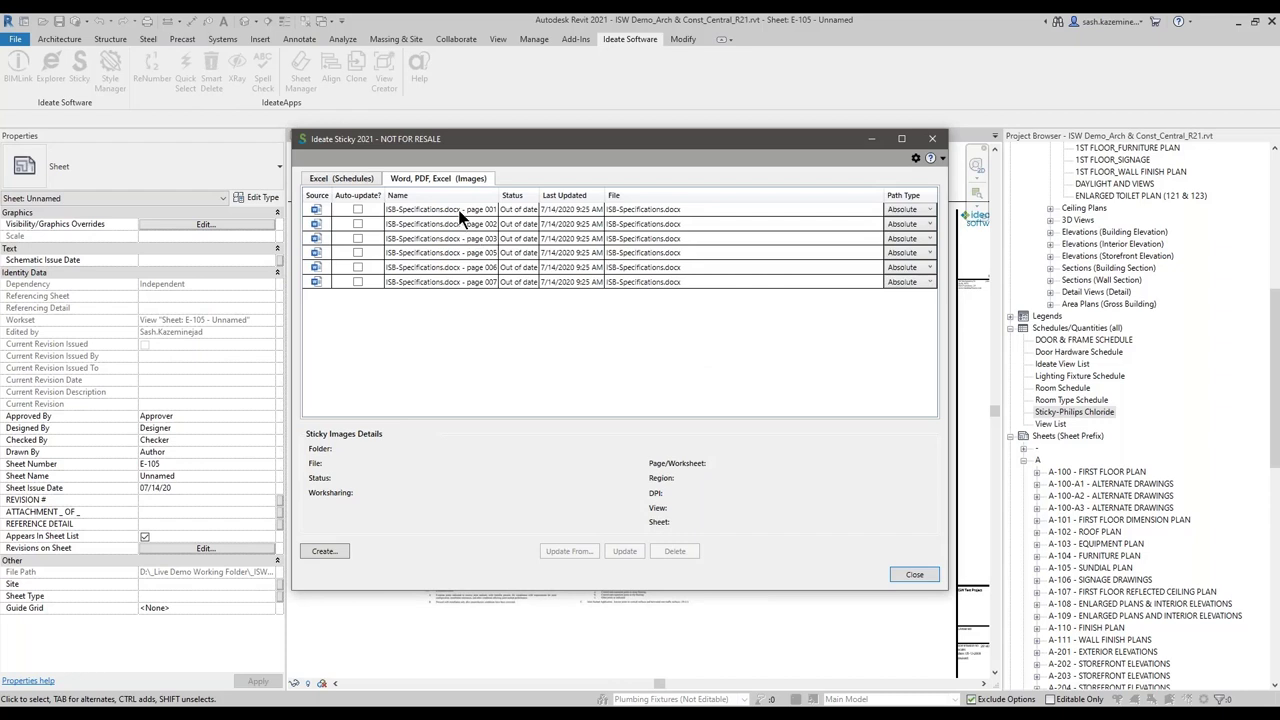
pyautogui.moveTo(462, 210); pyautogui.dragTo(459, 280)
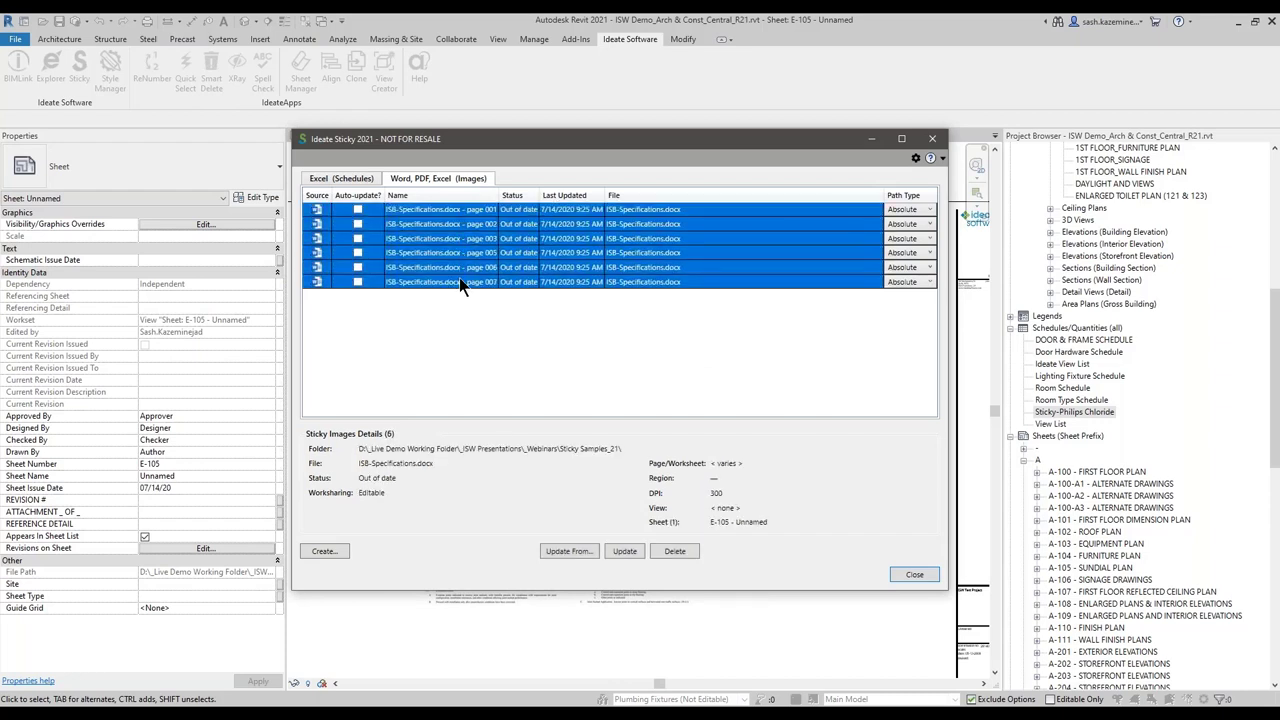
pyautogui.click(621, 551)
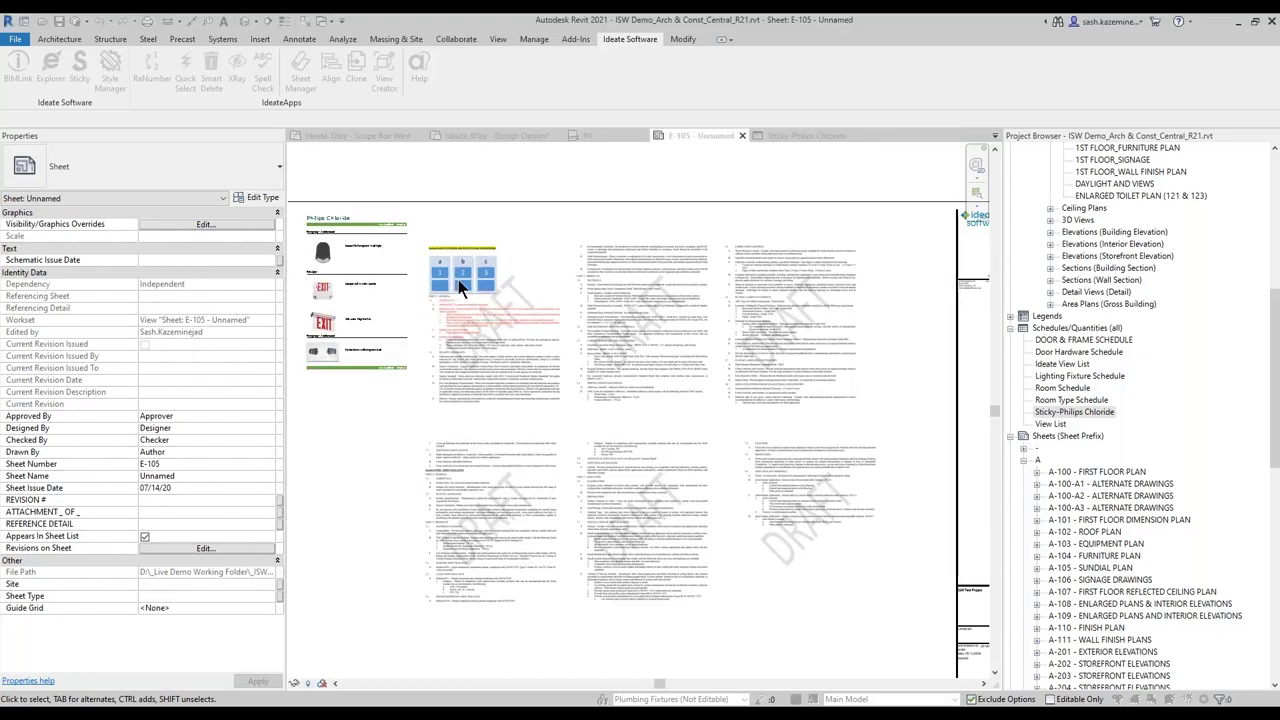
# - Close the Sticky window and inspect the refreshed specification pages on sheet E-105
pyautogui.click(914, 574)
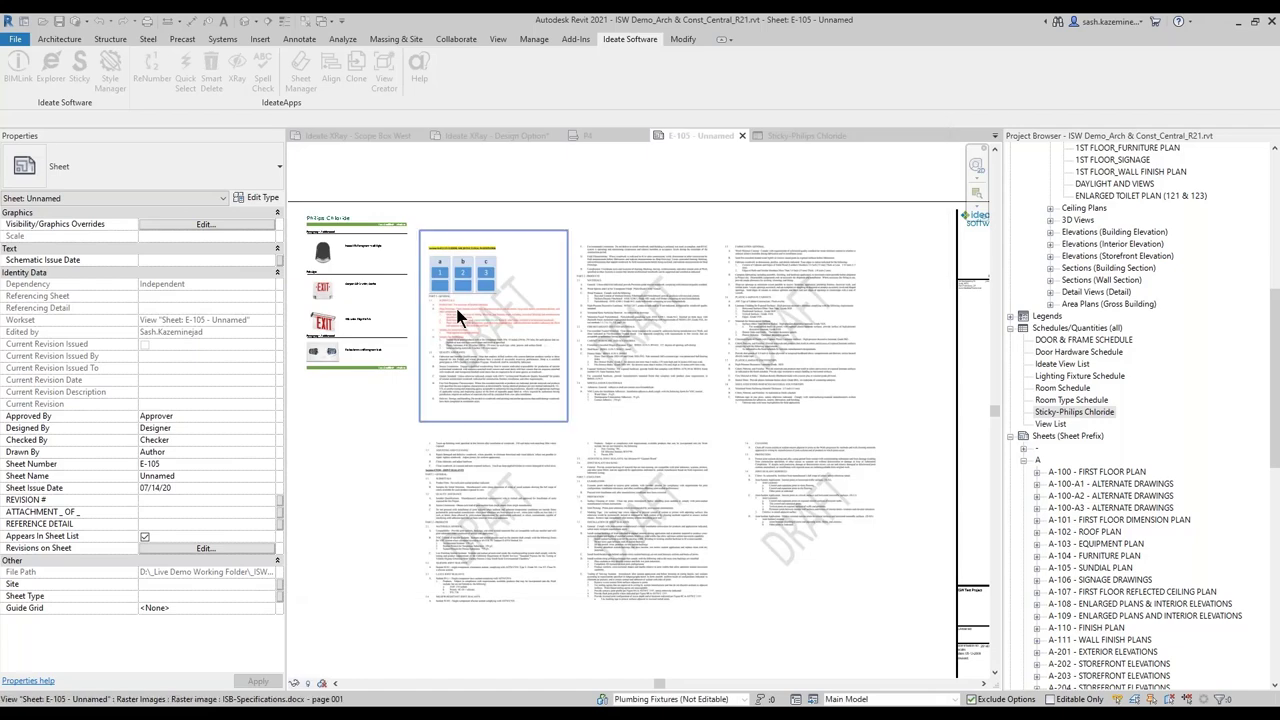
pyautogui.scroll(1, 496, 330)
pyautogui.scroll(1, 513, 334)
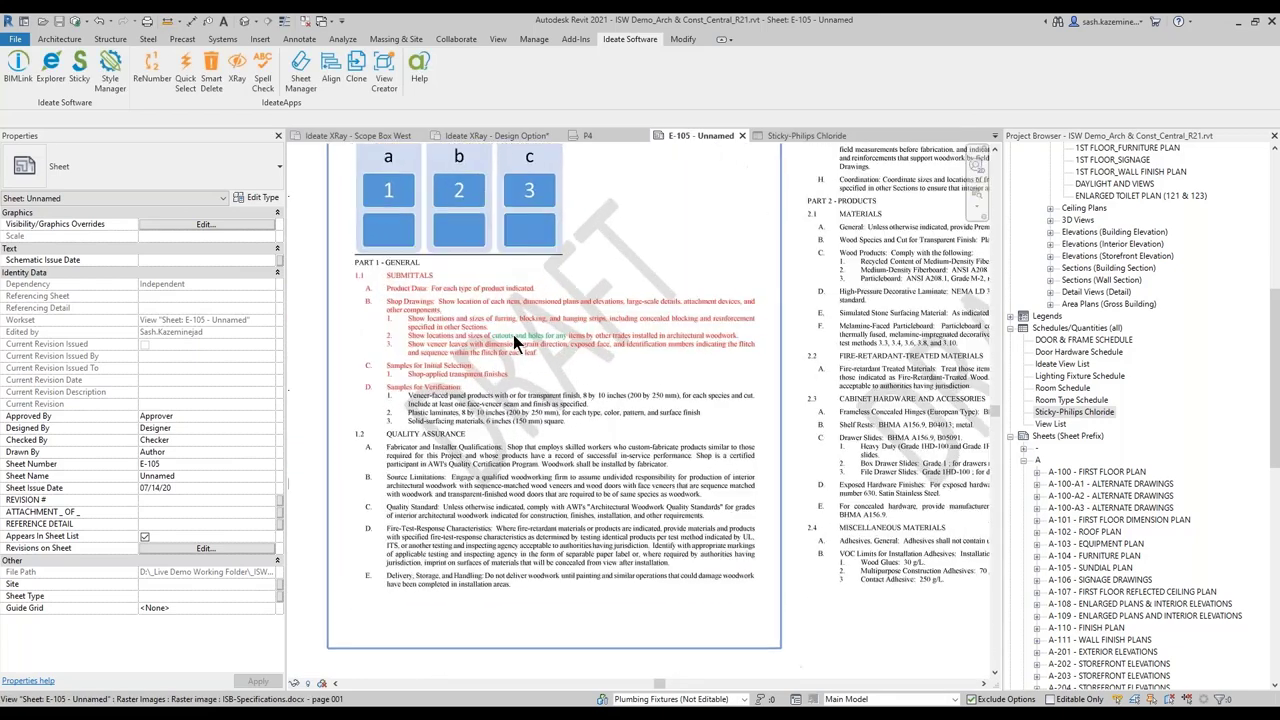
pyautogui.scroll(1, 551, 338)
pyautogui.scroll(-3, 551, 338)
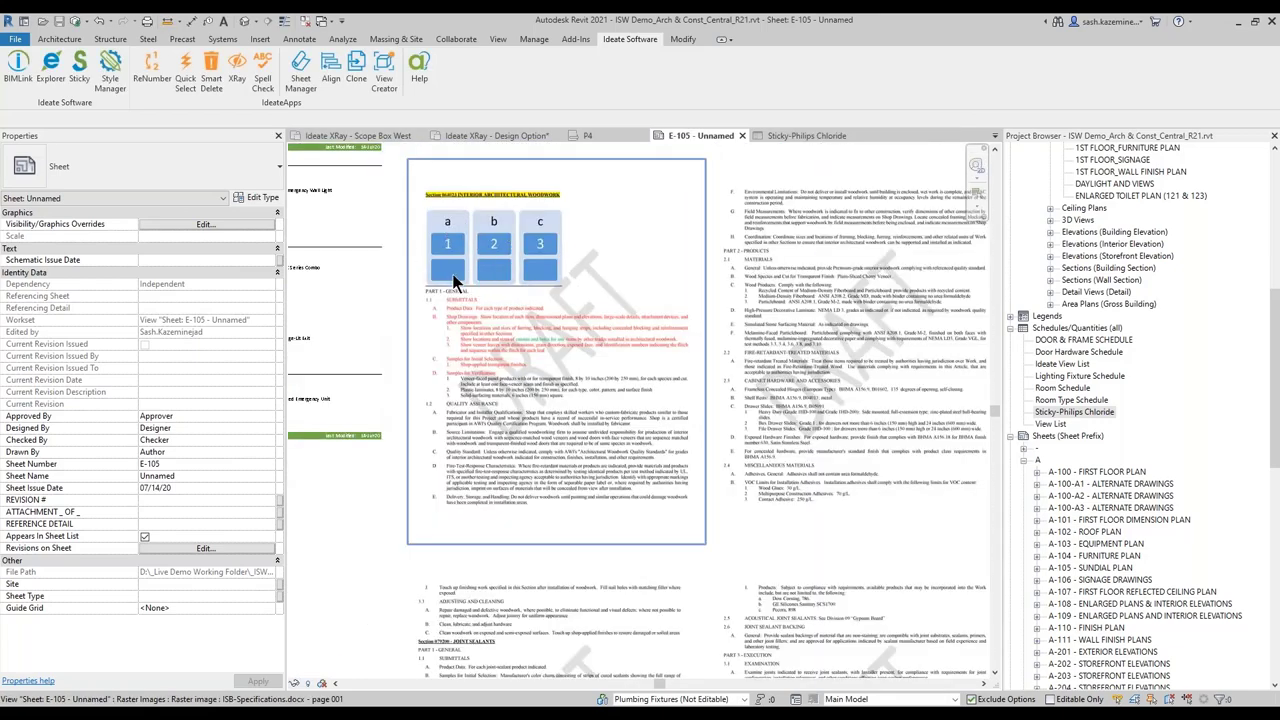
pyautogui.scroll(3, 456, 282)
pyautogui.scroll(-2, 500, 276)
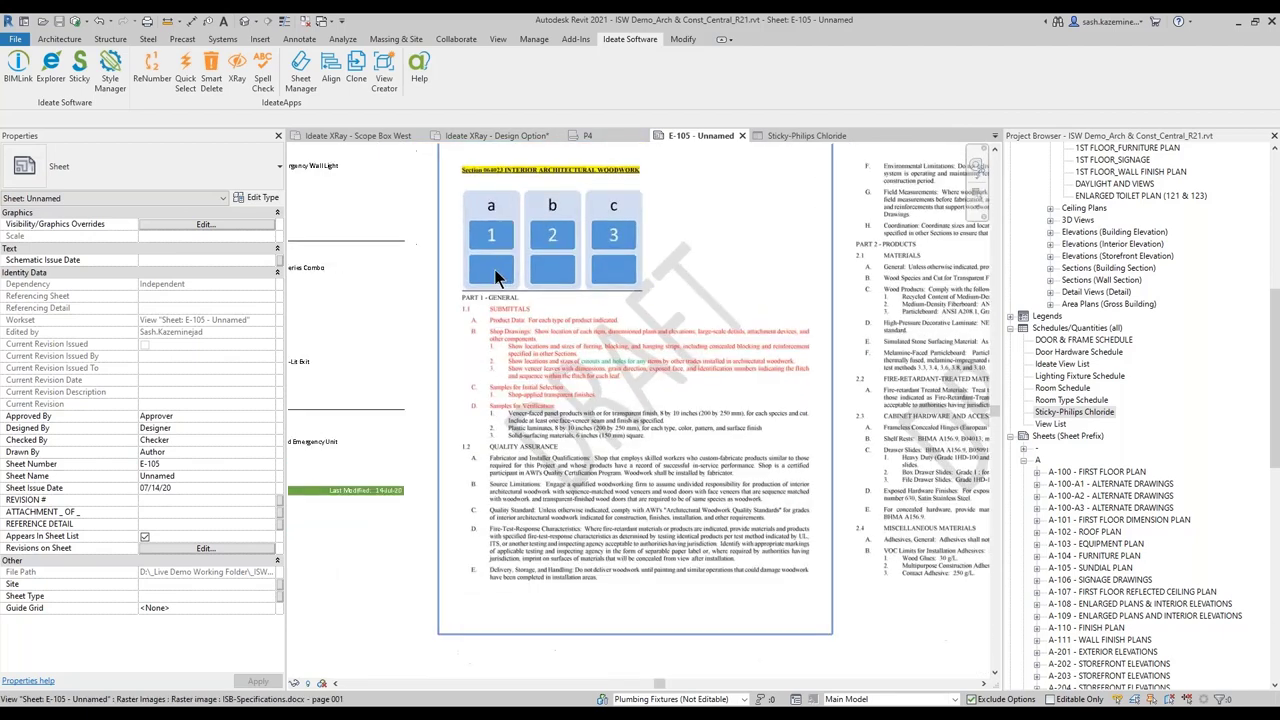
pyautogui.scroll(2, 494, 270)
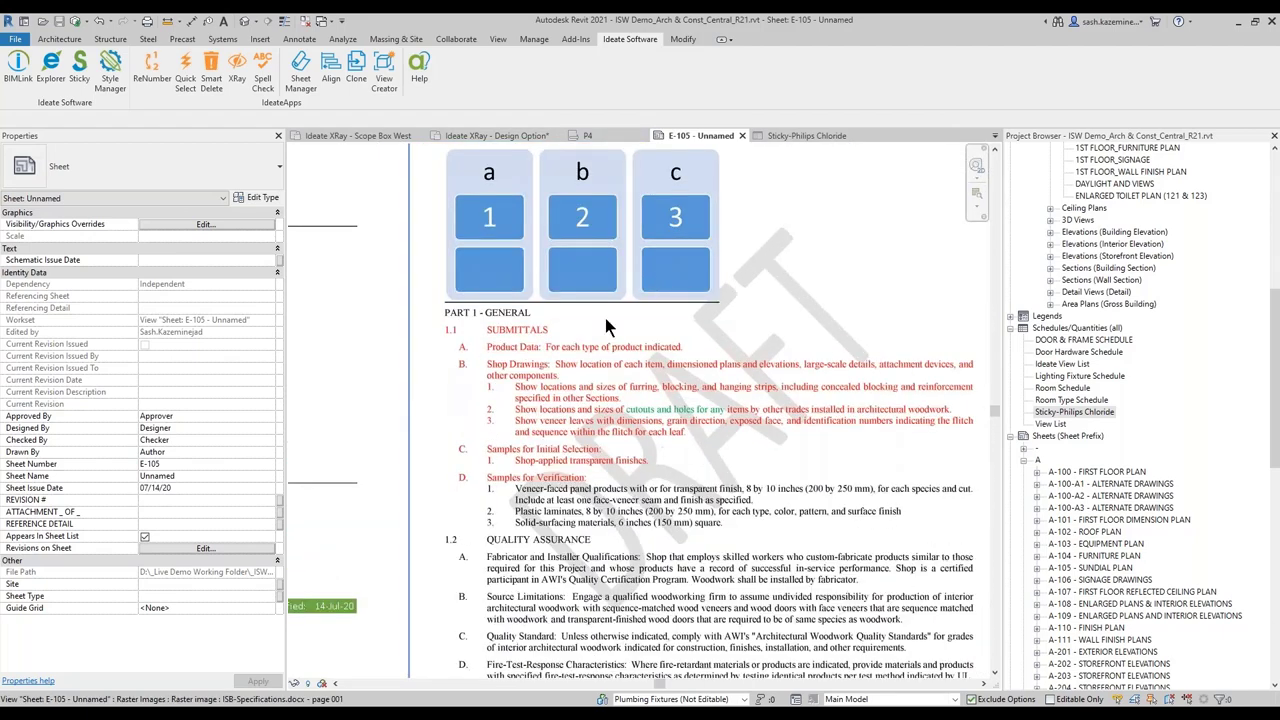
pyautogui.scroll(-2, 605, 318)
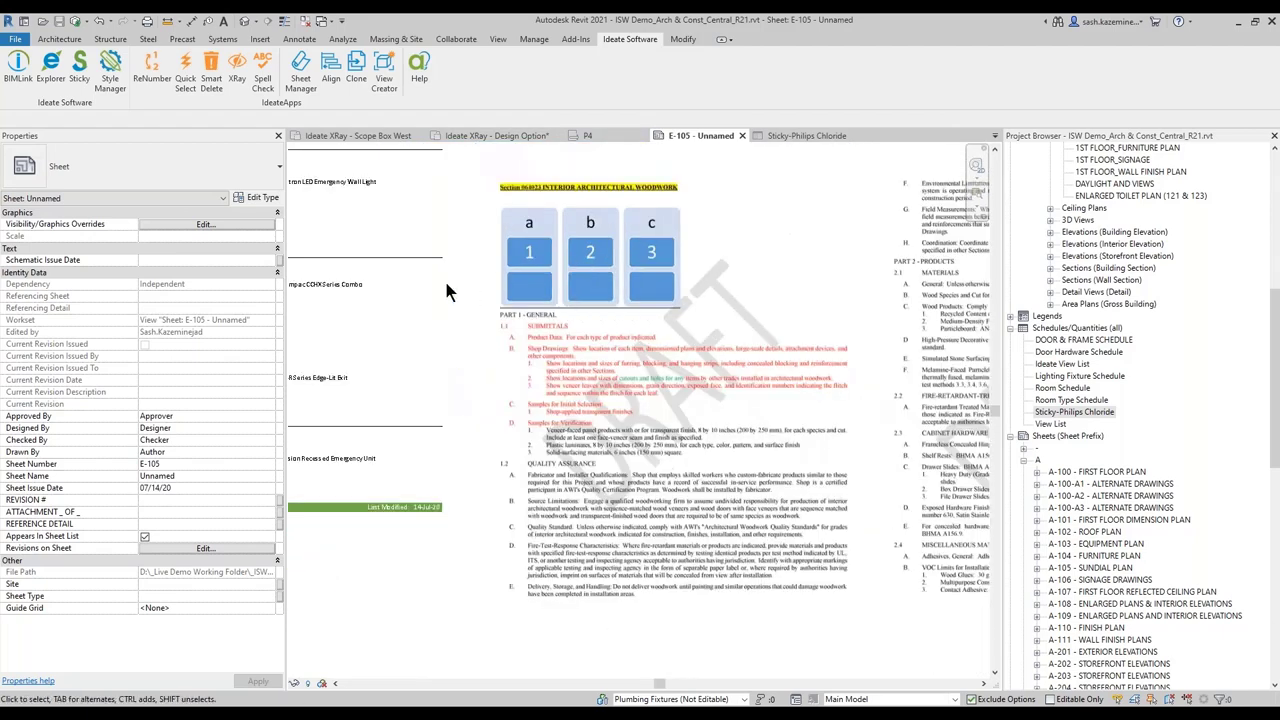
pyautogui.scroll(-2, 547, 323)
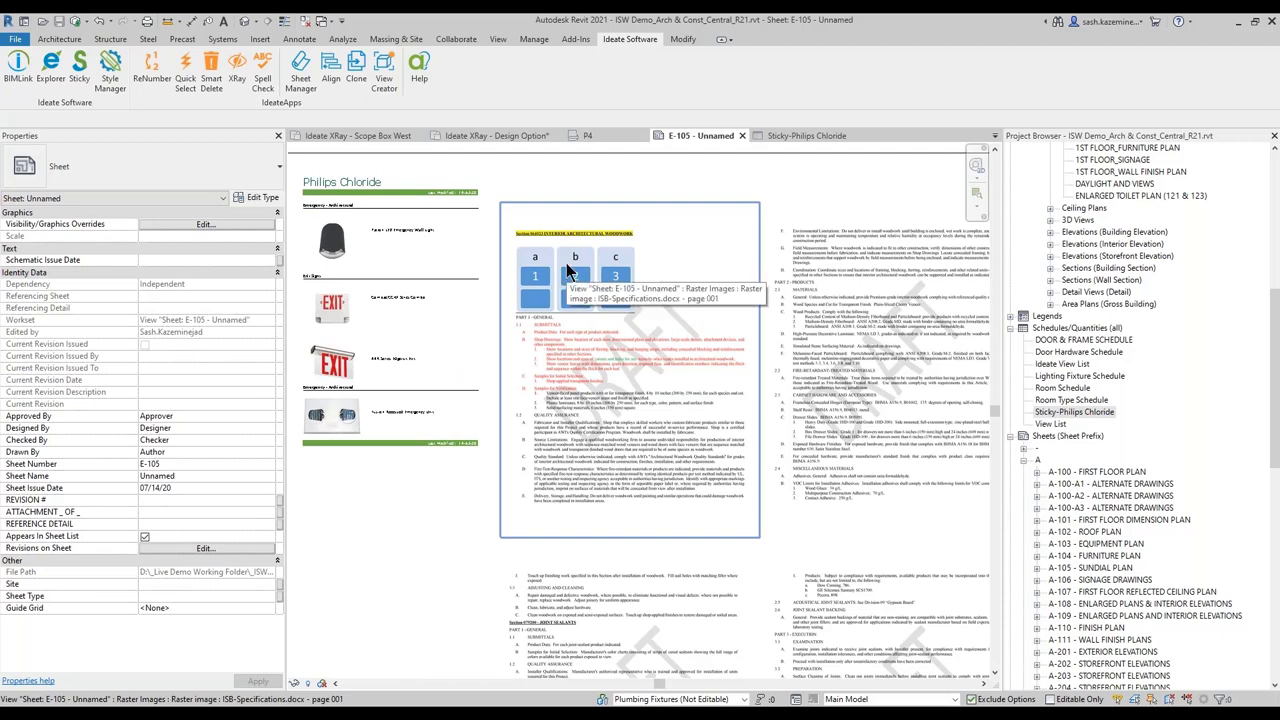
pyautogui.moveTo(508, 327); pyautogui.dragTo(600, 351, button='middle')
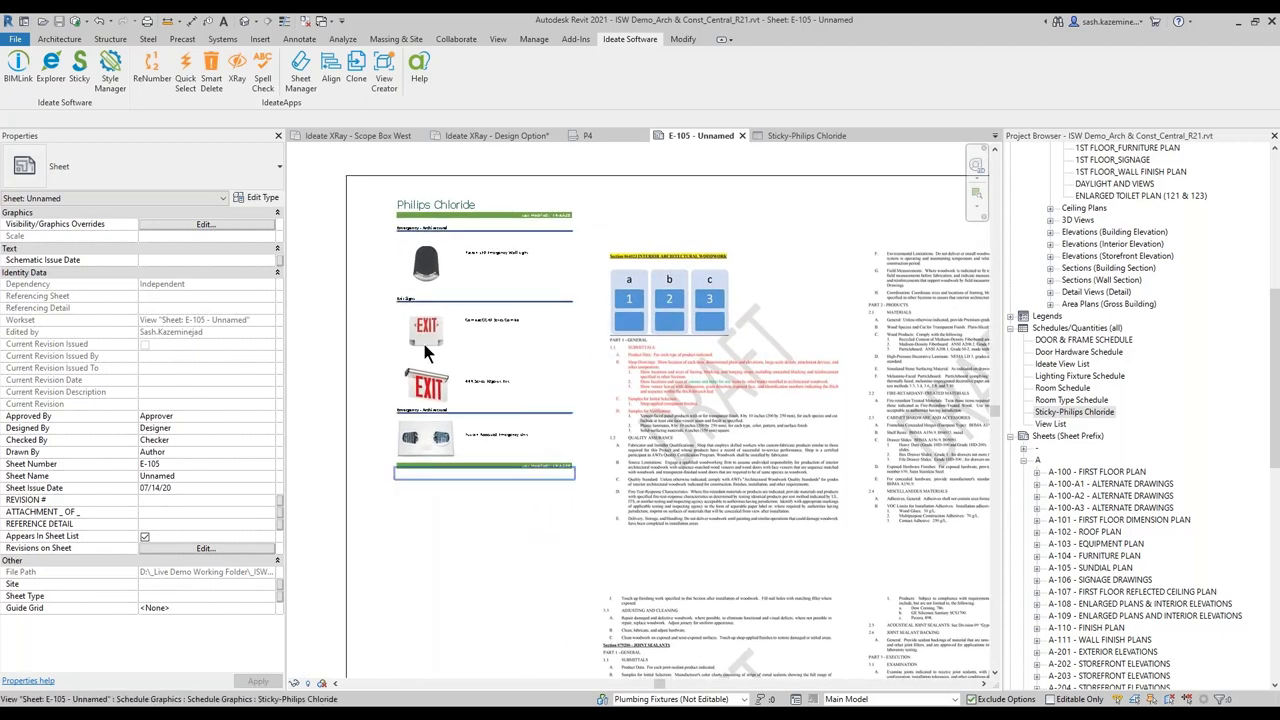
pyautogui.scroll(2, 625, 330)
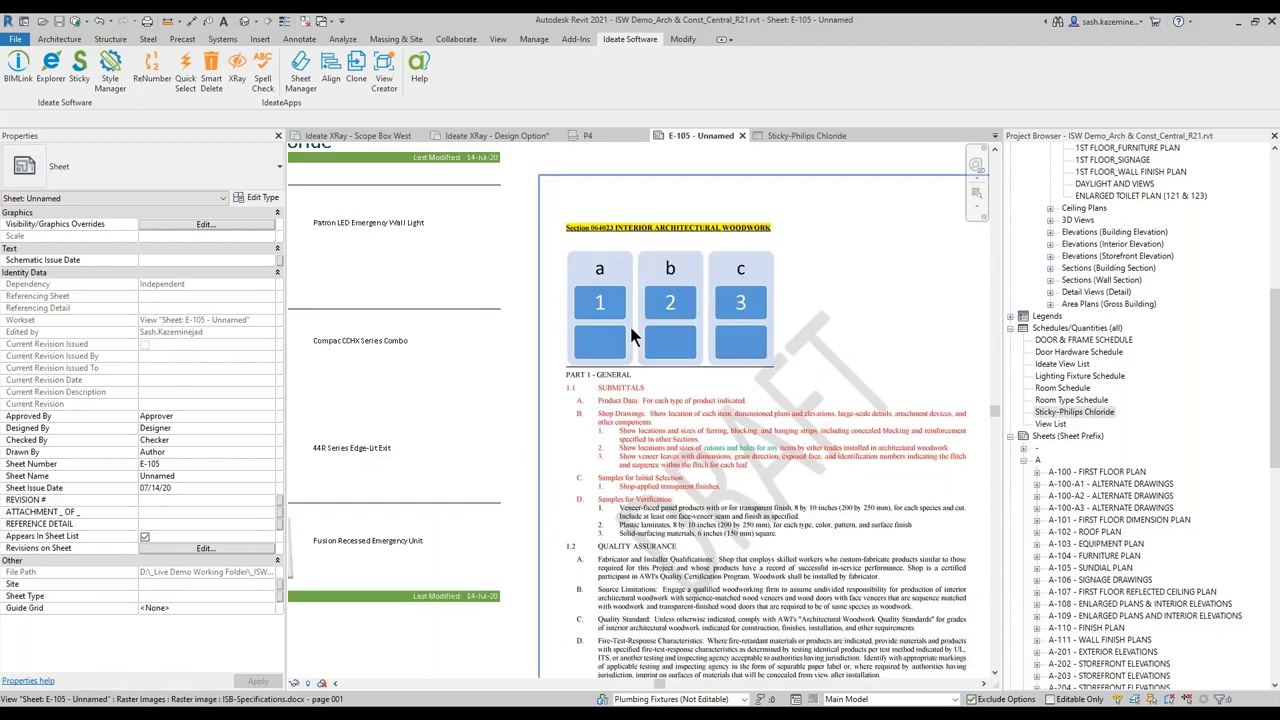
pyautogui.scroll(-2, 632, 338)
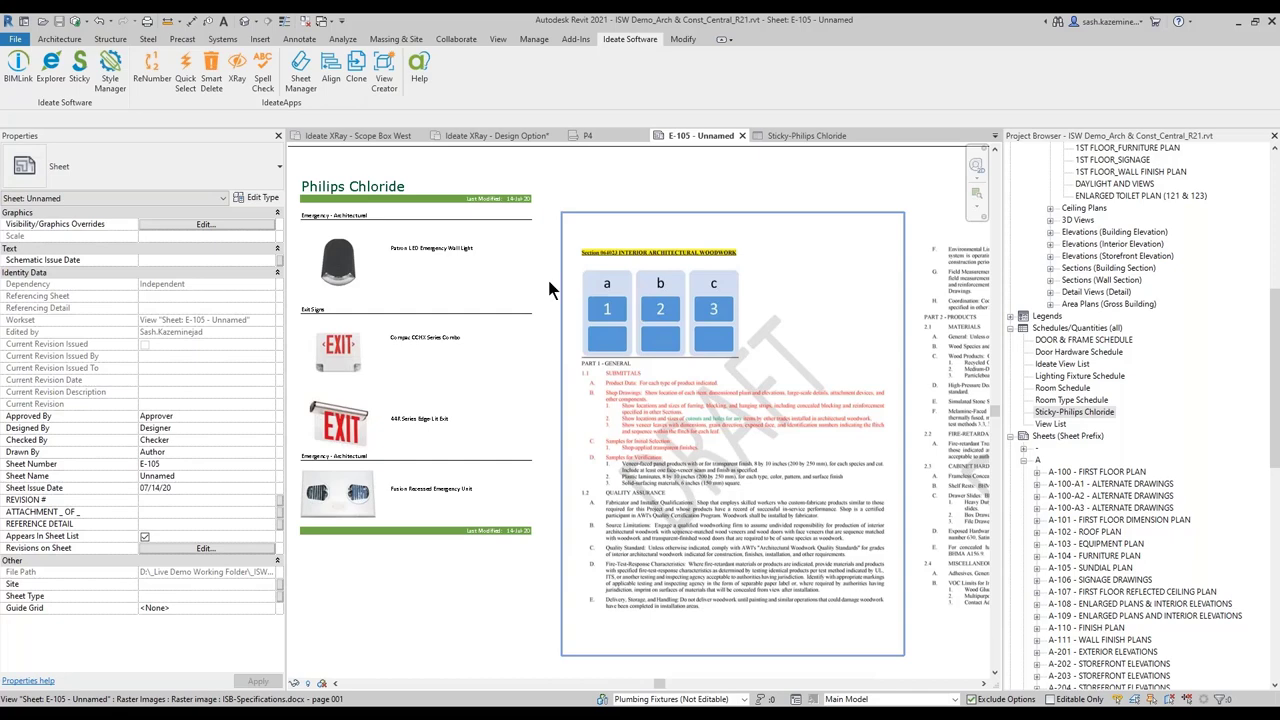
# - Open the Sticky-Philips Chloride schedule, then return to sheet E-105 and zoom to fit (ZF)
pyautogui.click(1058, 411)
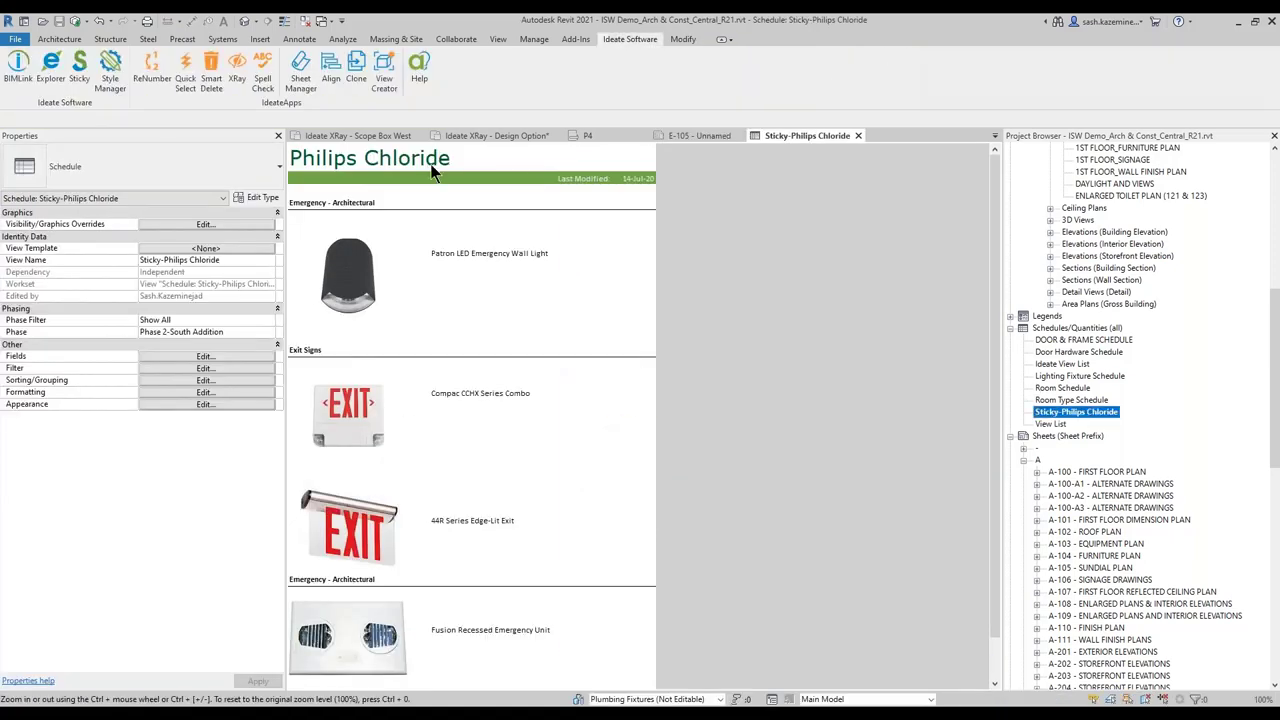
pyautogui.click(677, 138)
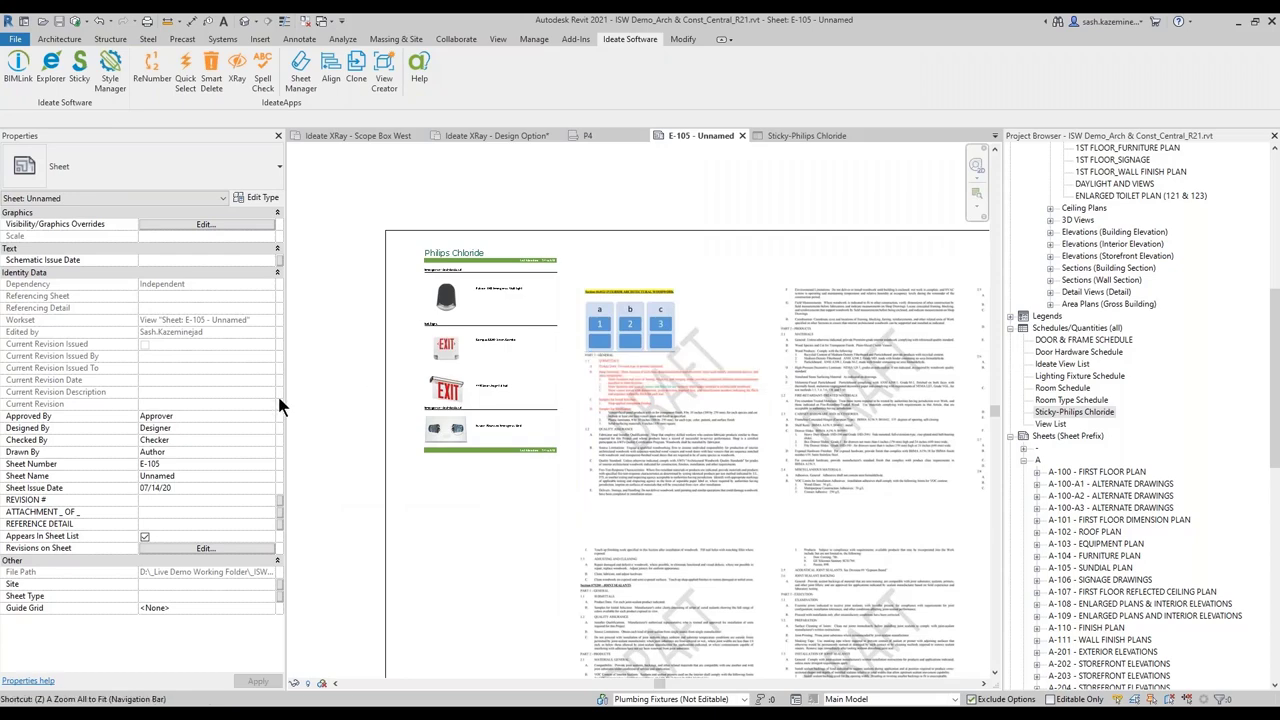
pyautogui.press('z')
pyautogui.press('f')
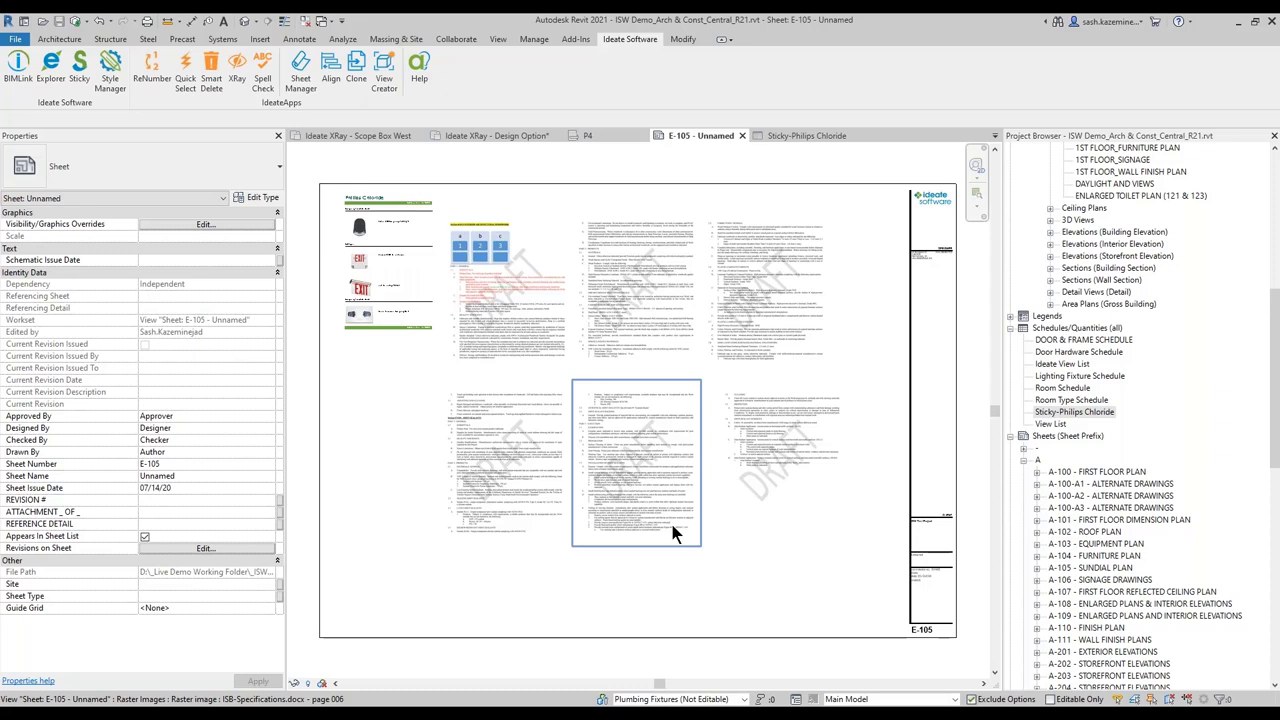
pyautogui.moveTo(700, 715)
pyautogui.moveTo(575, 712)
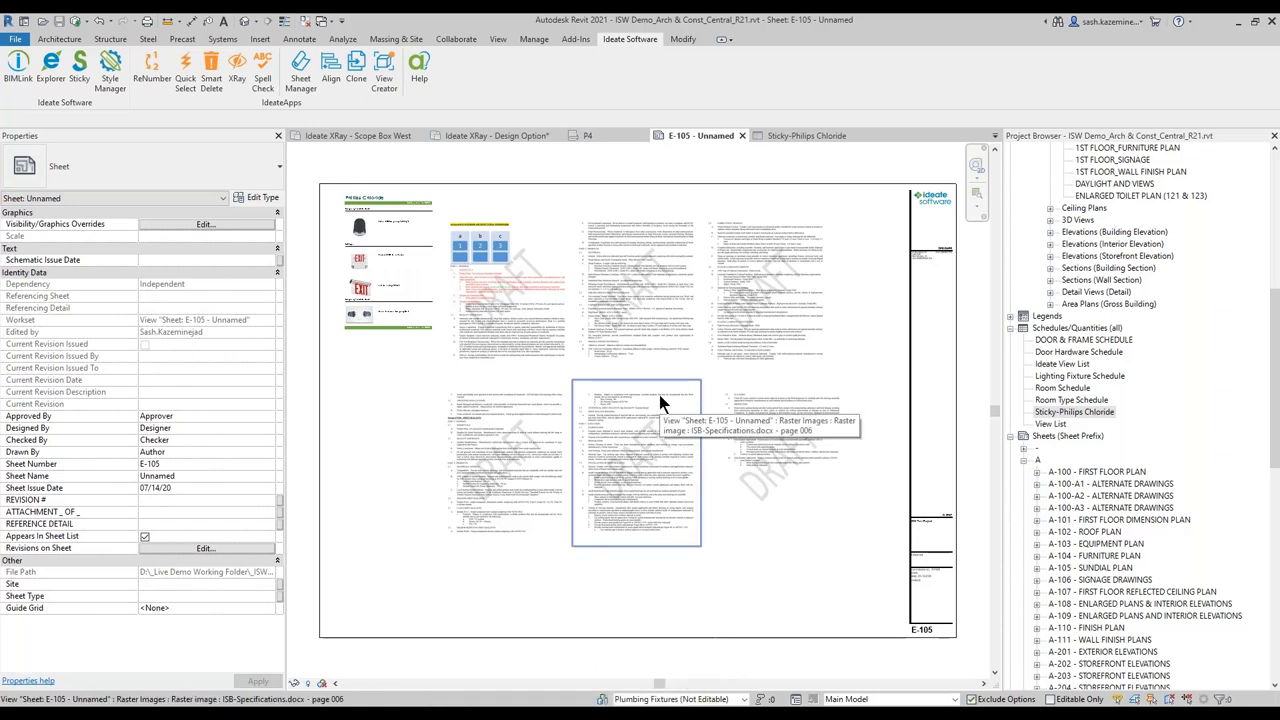
# - Switch from the 3D SashKaz view and Level 1 Mechanical plan to the 1st Floor Plan-ReNumber Rooms & Doors view
pyautogui.click(329, 22)
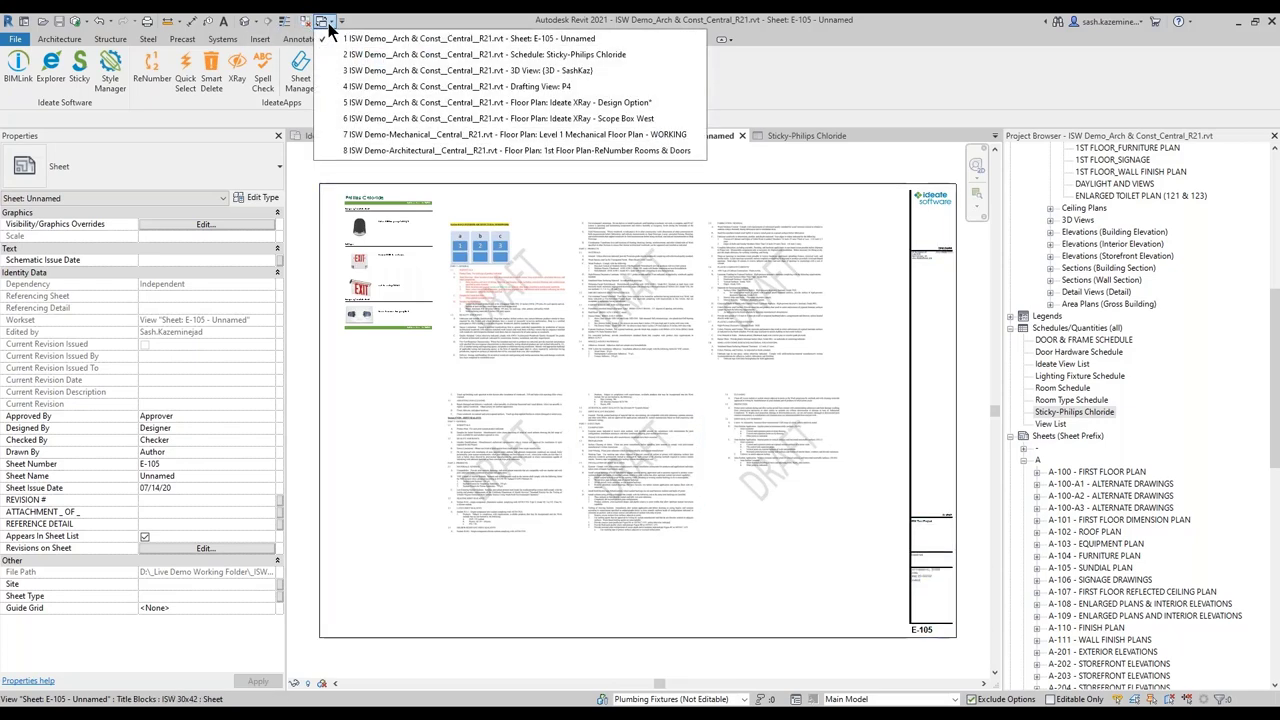
pyautogui.click(341, 68)
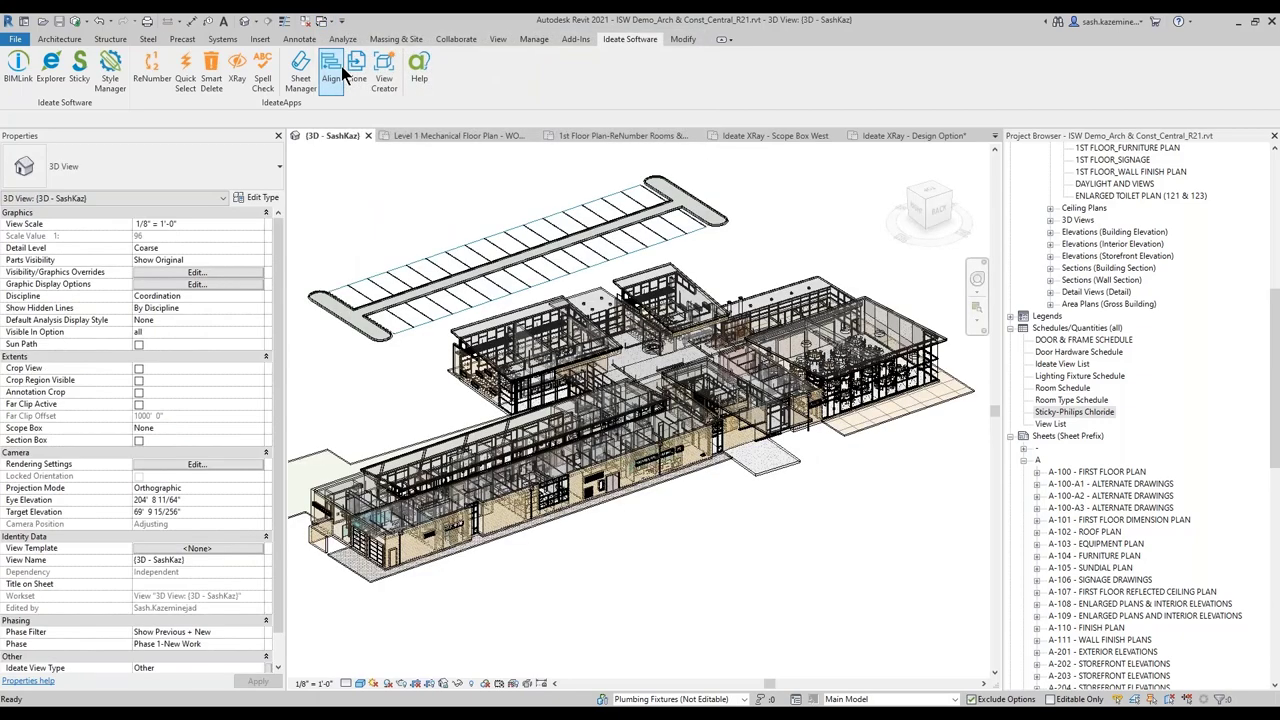
pyautogui.click(324, 20)
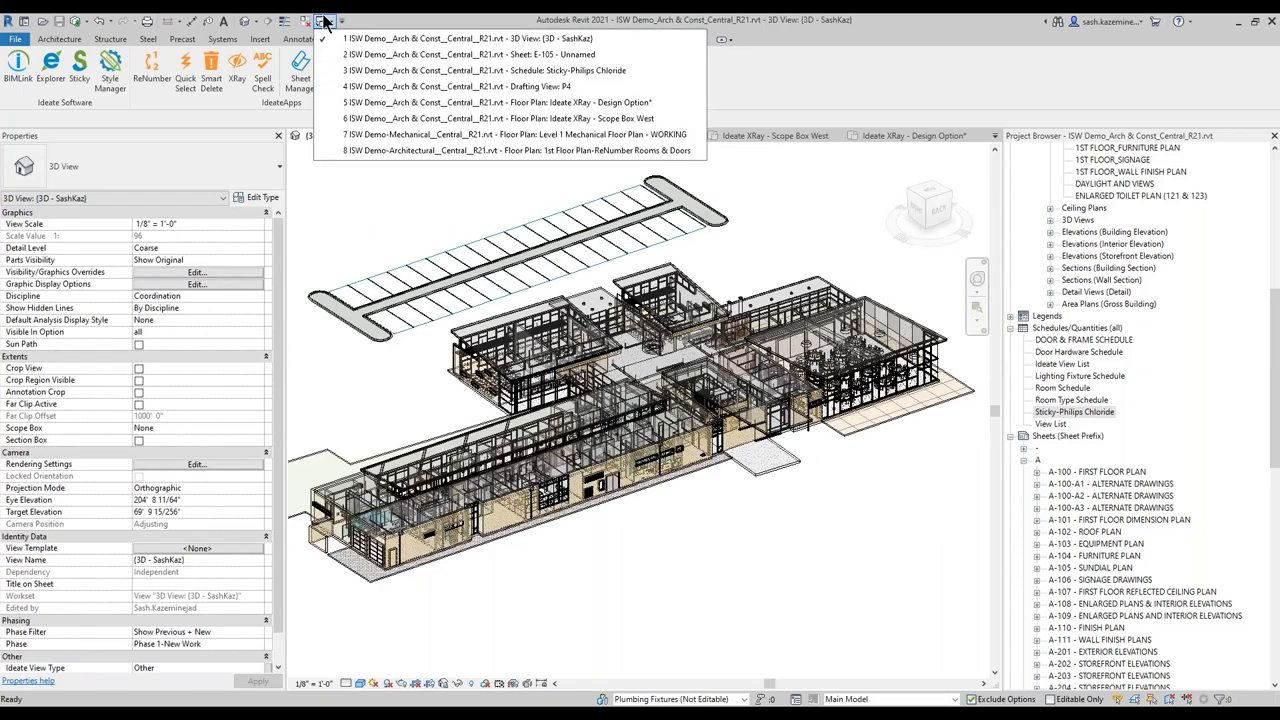
pyautogui.click(331, 199)
pyautogui.click(458, 135)
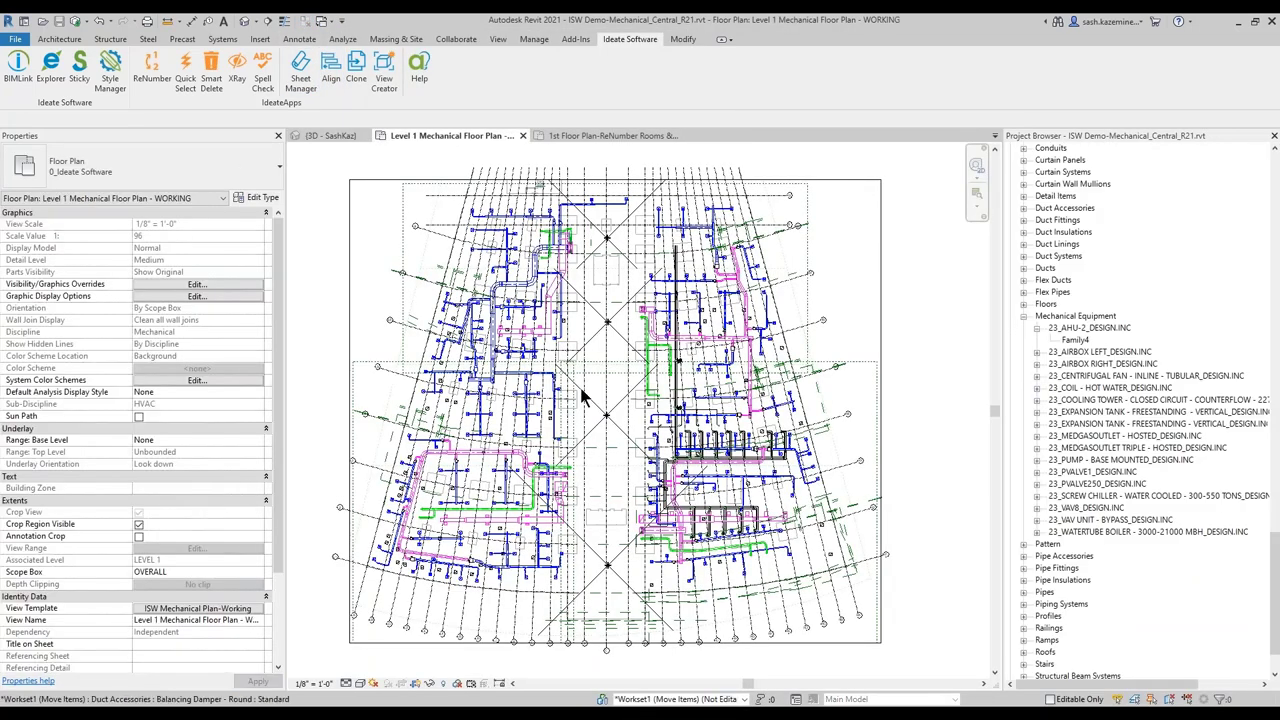
pyautogui.click(586, 137)
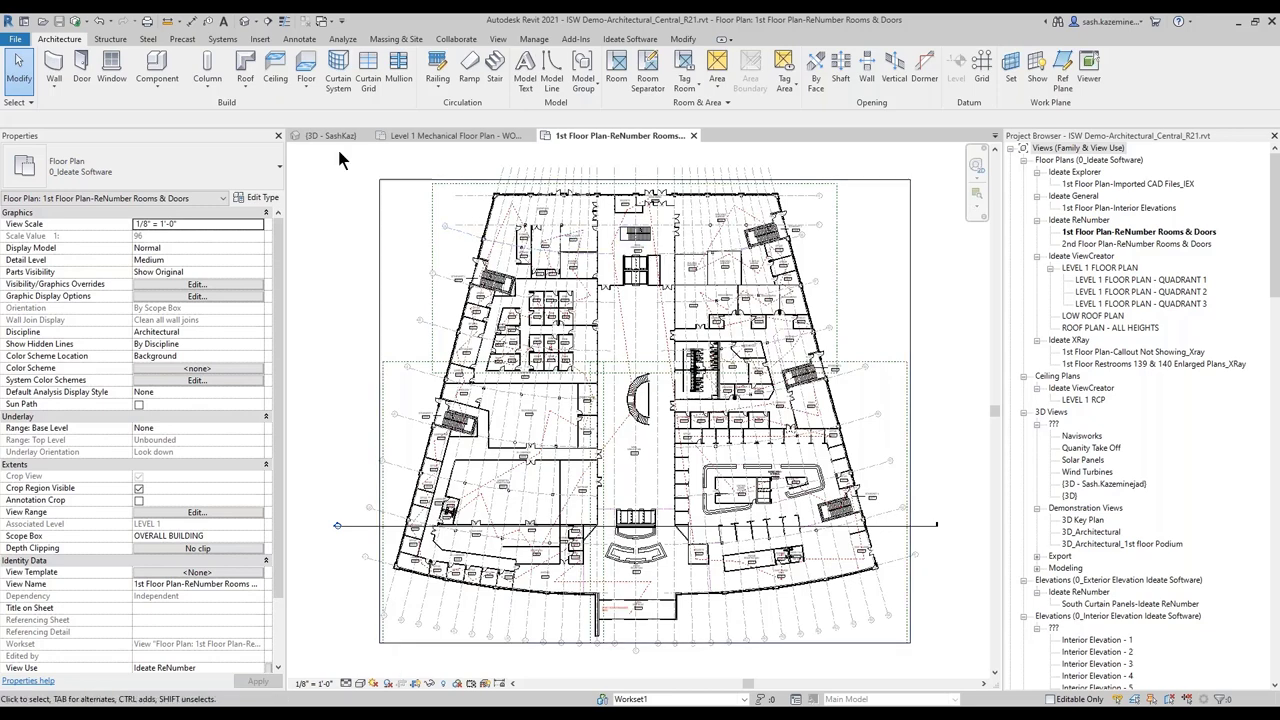
# - Zoom and pan the plan onto Entry Vestibule, Entry Reception and Waiting along the red dashed path
pyautogui.click(608, 38)
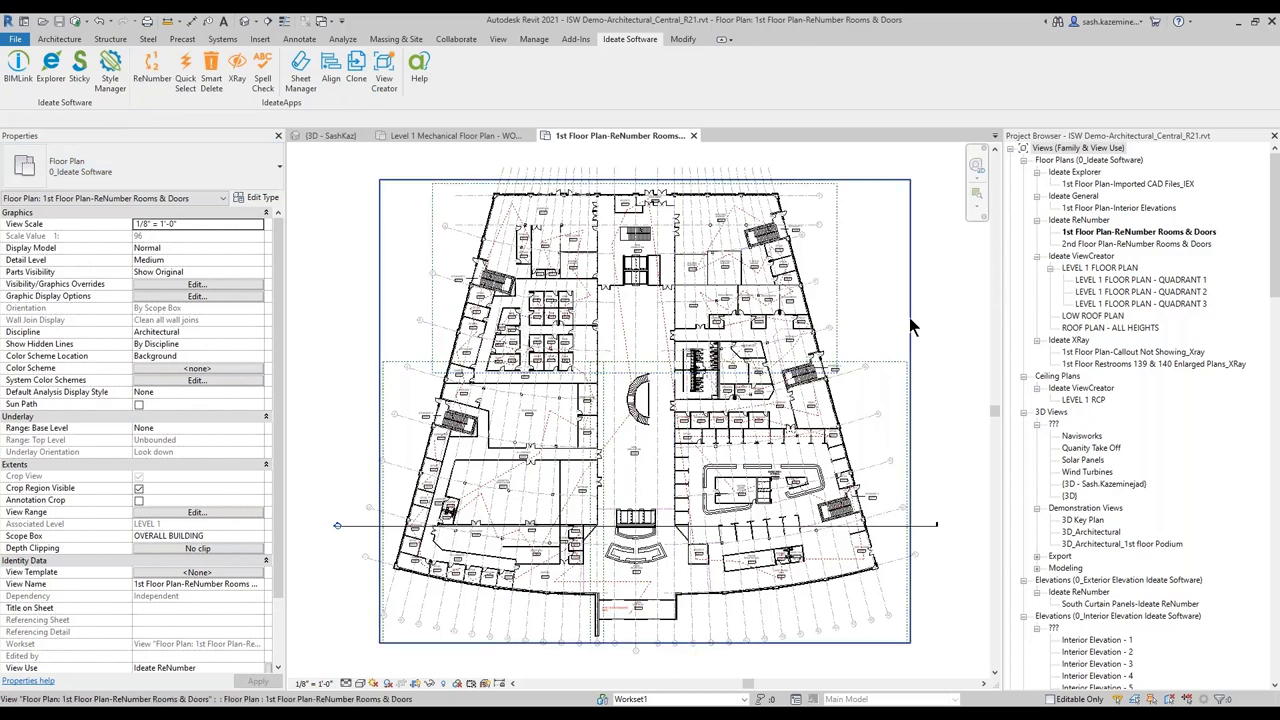
pyautogui.scroll(1, 620, 600)
pyautogui.scroll(1, 616, 601)
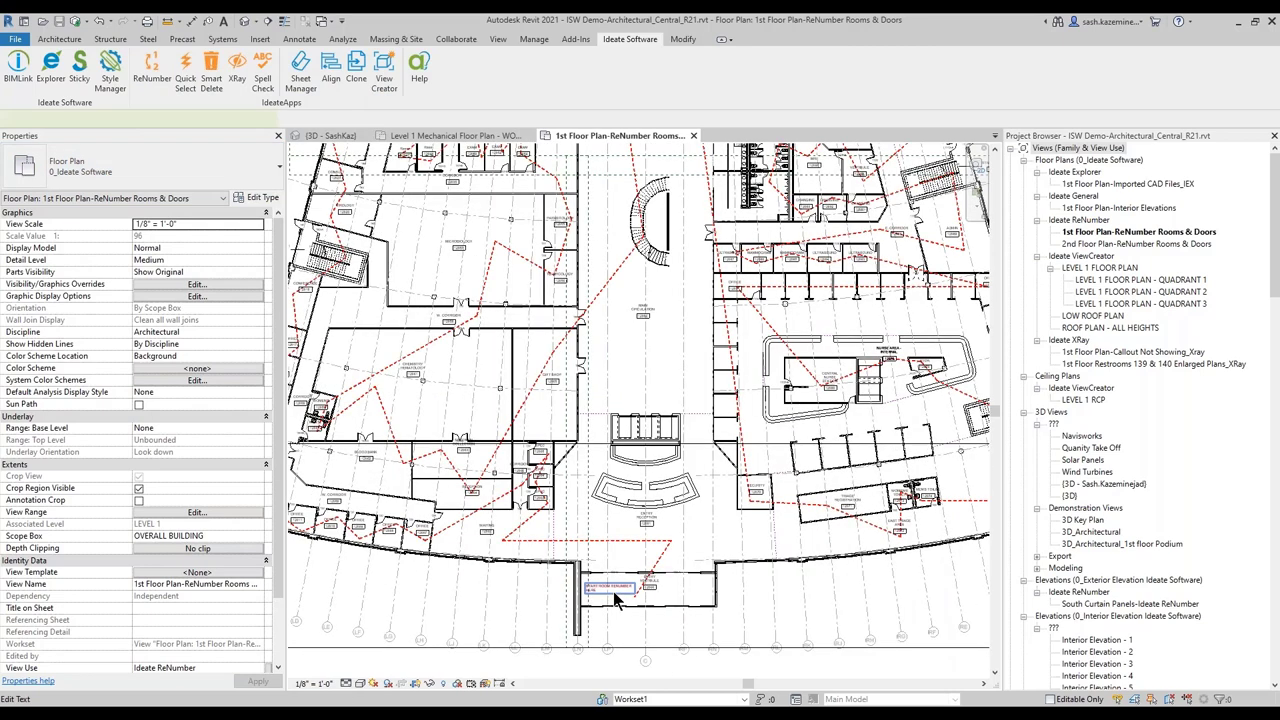
pyautogui.scroll(4, 600, 470)
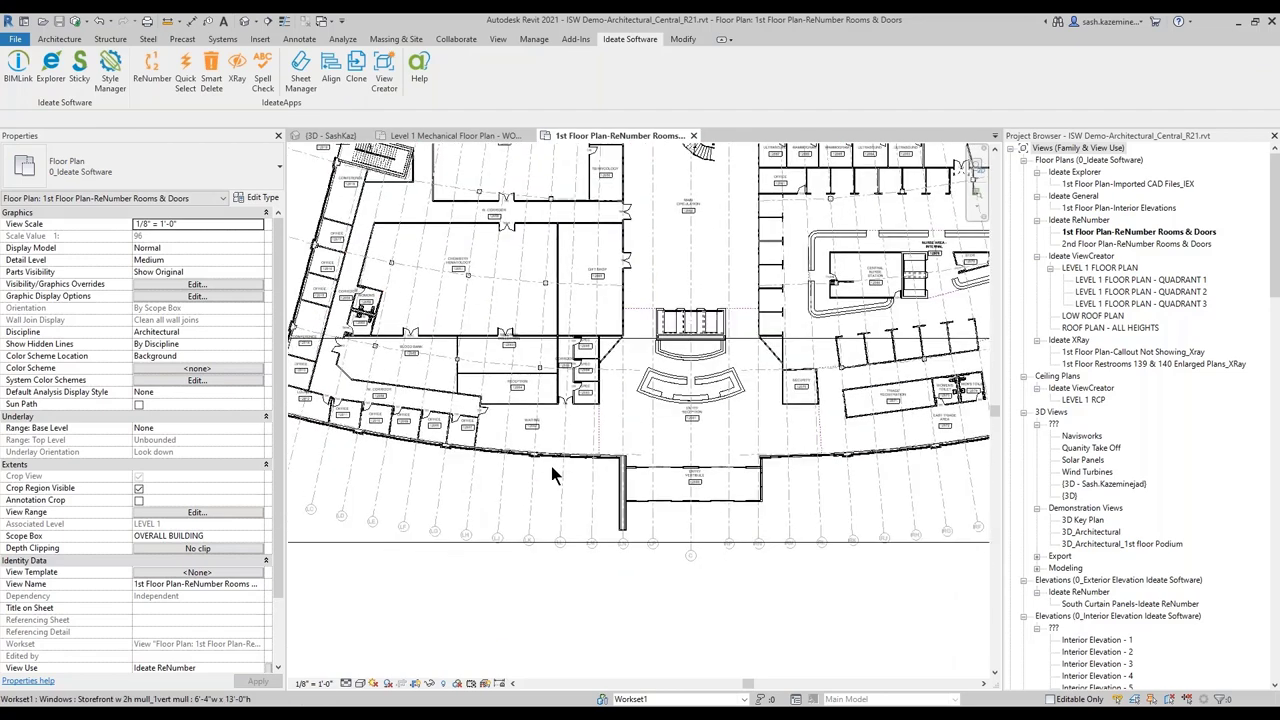
pyautogui.scroll(1, 801, 521)
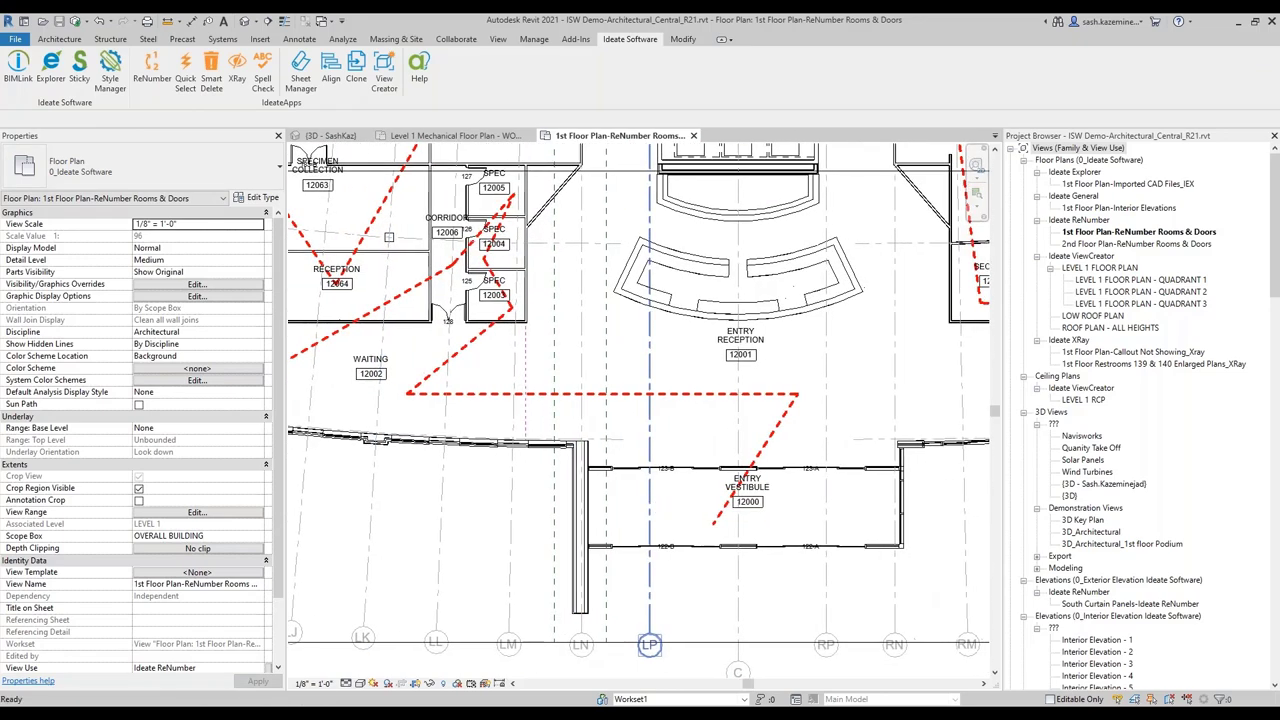
pyautogui.moveTo(707, 542)
pyautogui.mouseDown(button='middle')
pyautogui.moveTo(690, 535)
pyautogui.moveTo(720, 549)
pyautogui.mouseUp(button='middle')
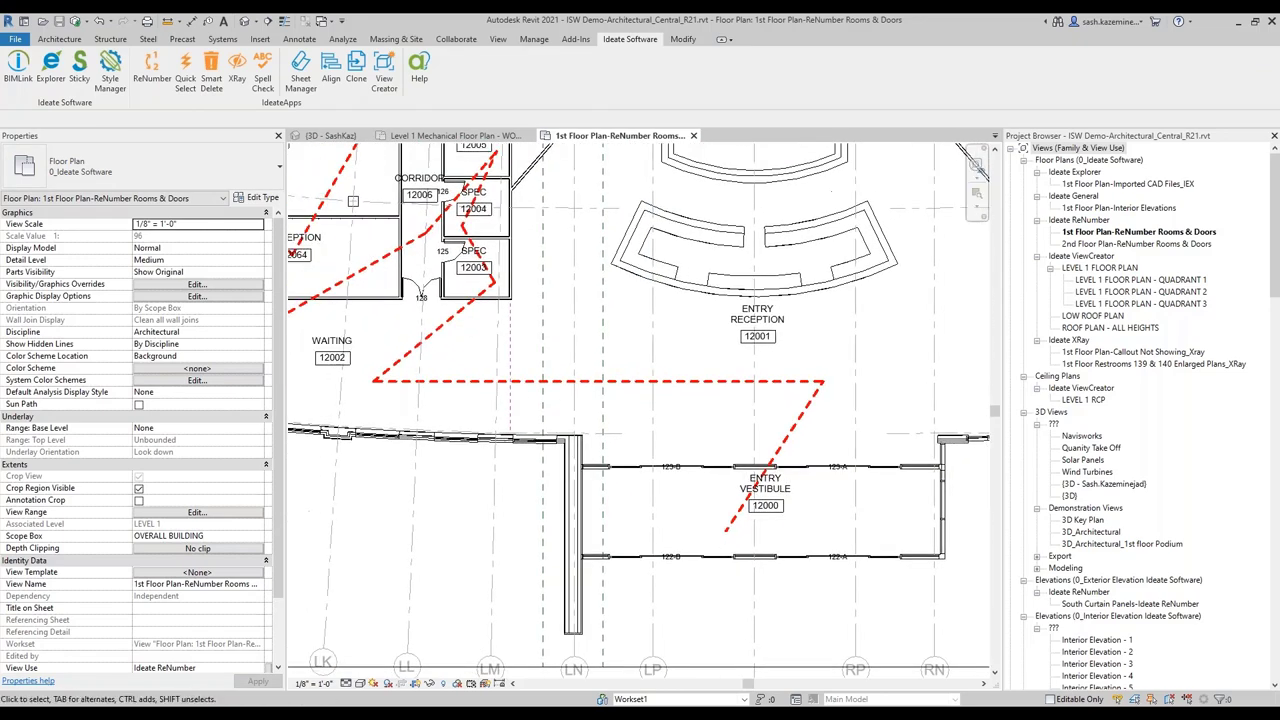
# - Launch Ideate ReNumber, move and widen its window, and switch the rule from *Doors to *Rooms
pyautogui.click(168, 81)
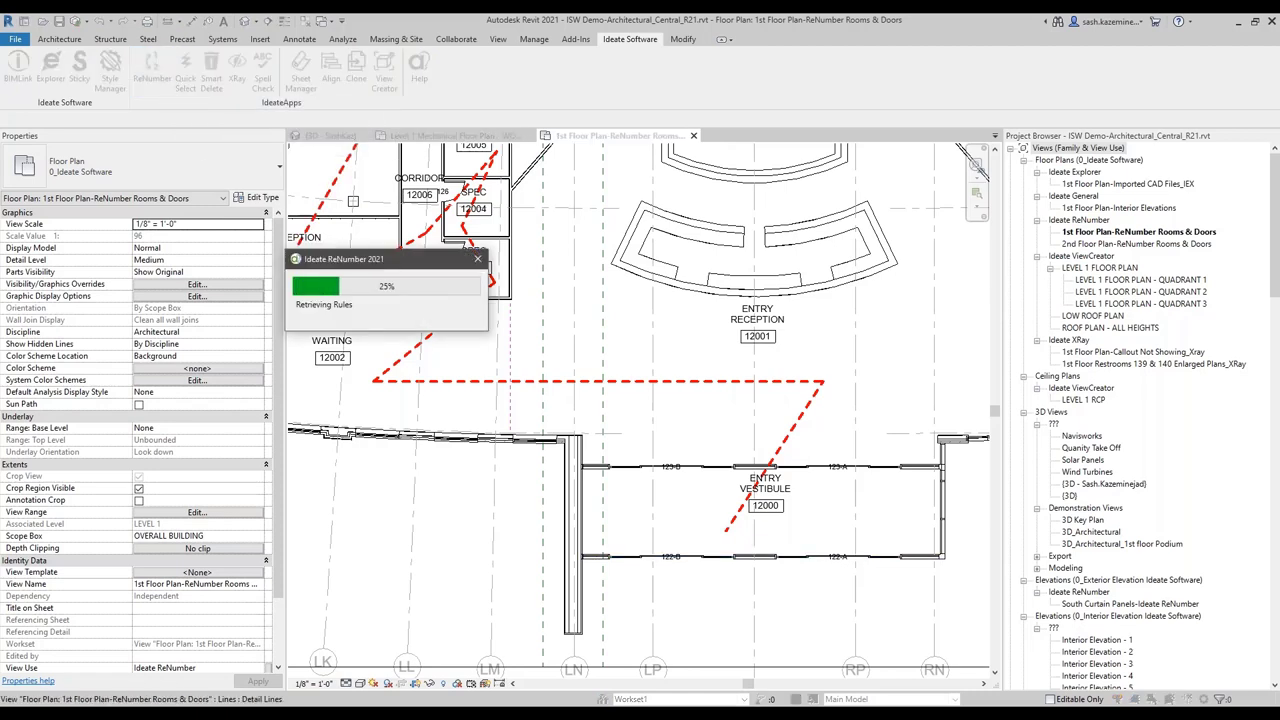
pyautogui.moveTo(330, 136); pyautogui.dragTo(138, 102)
pyautogui.moveTo(282, 494); pyautogui.dragTo(312, 494)
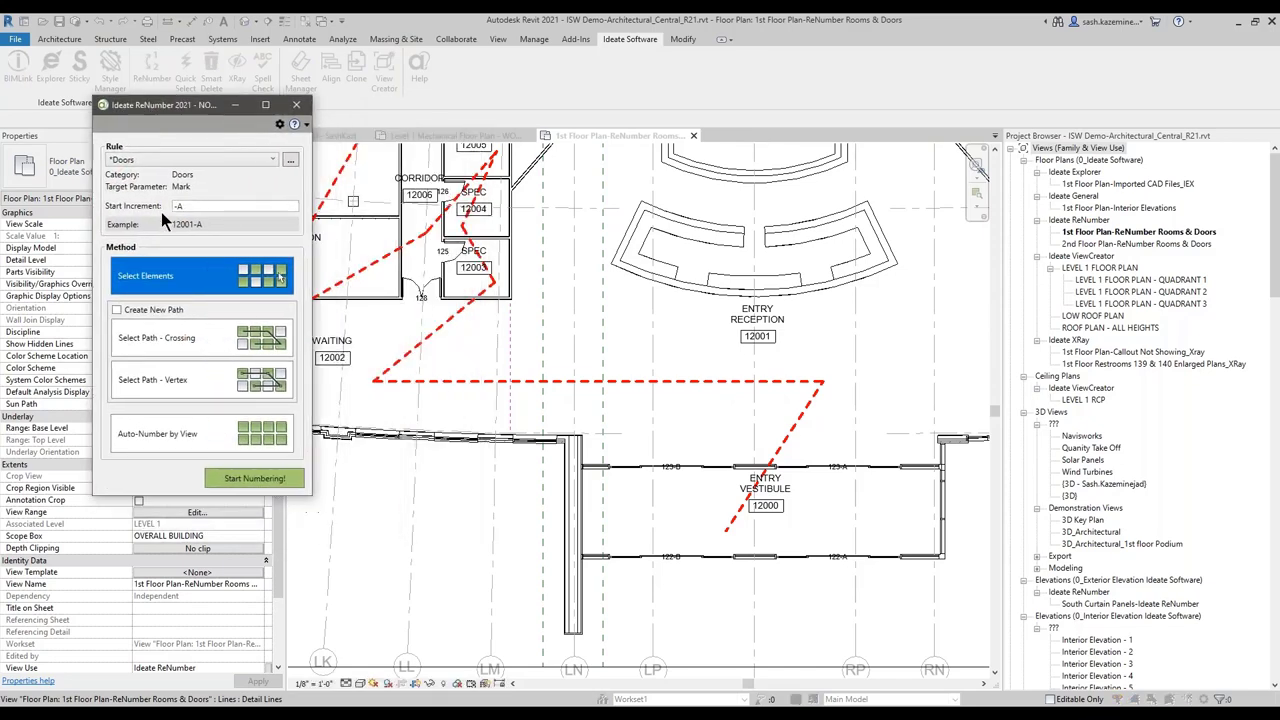
pyautogui.click(160, 160)
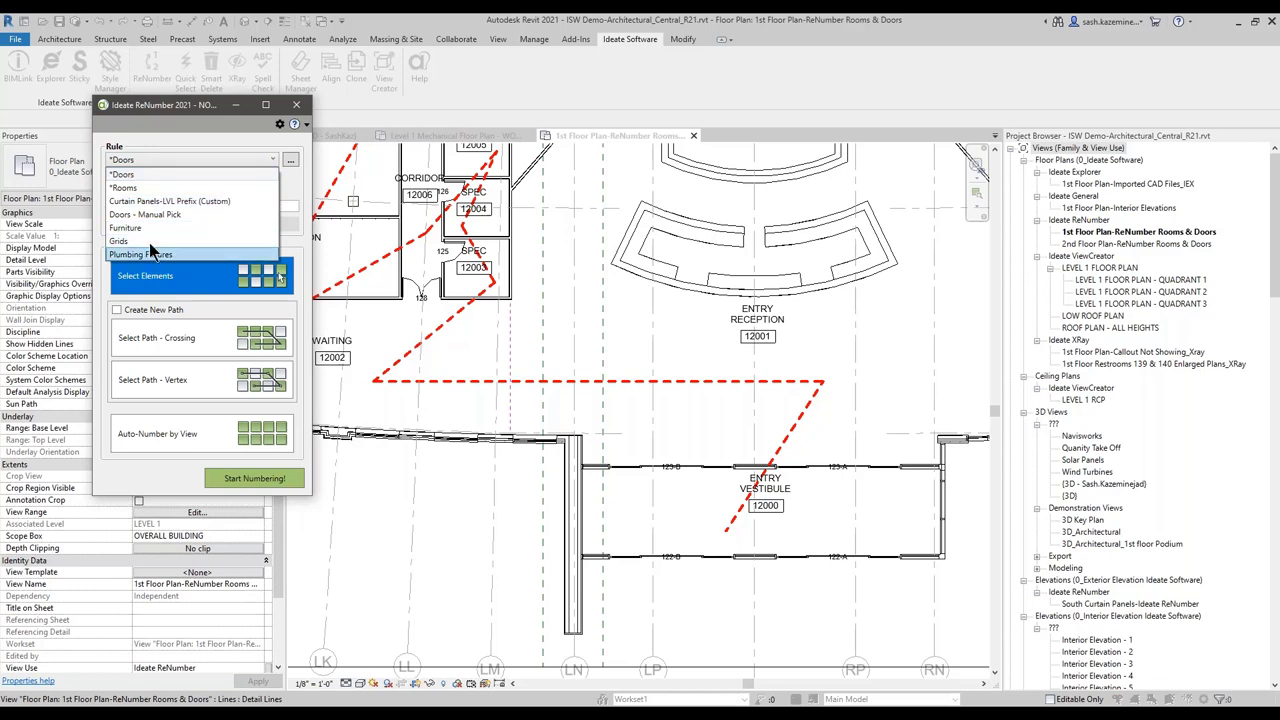
pyautogui.click(158, 162)
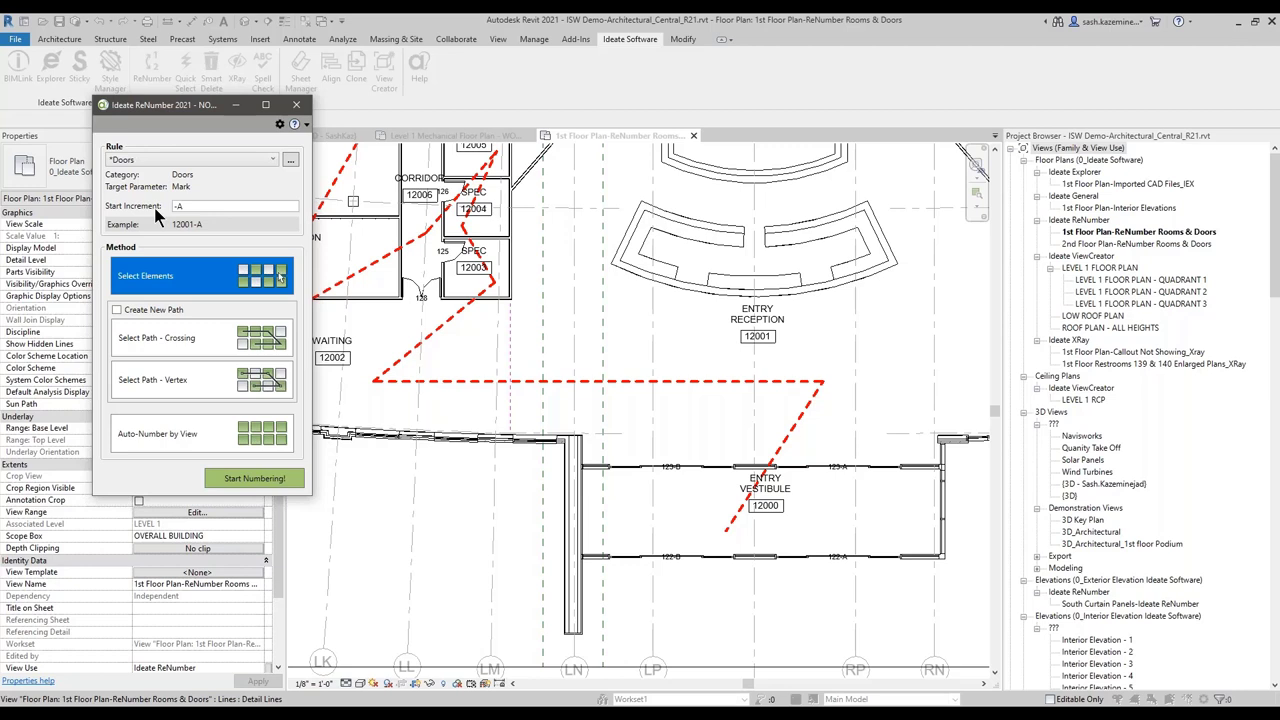
pyautogui.click(139, 158)
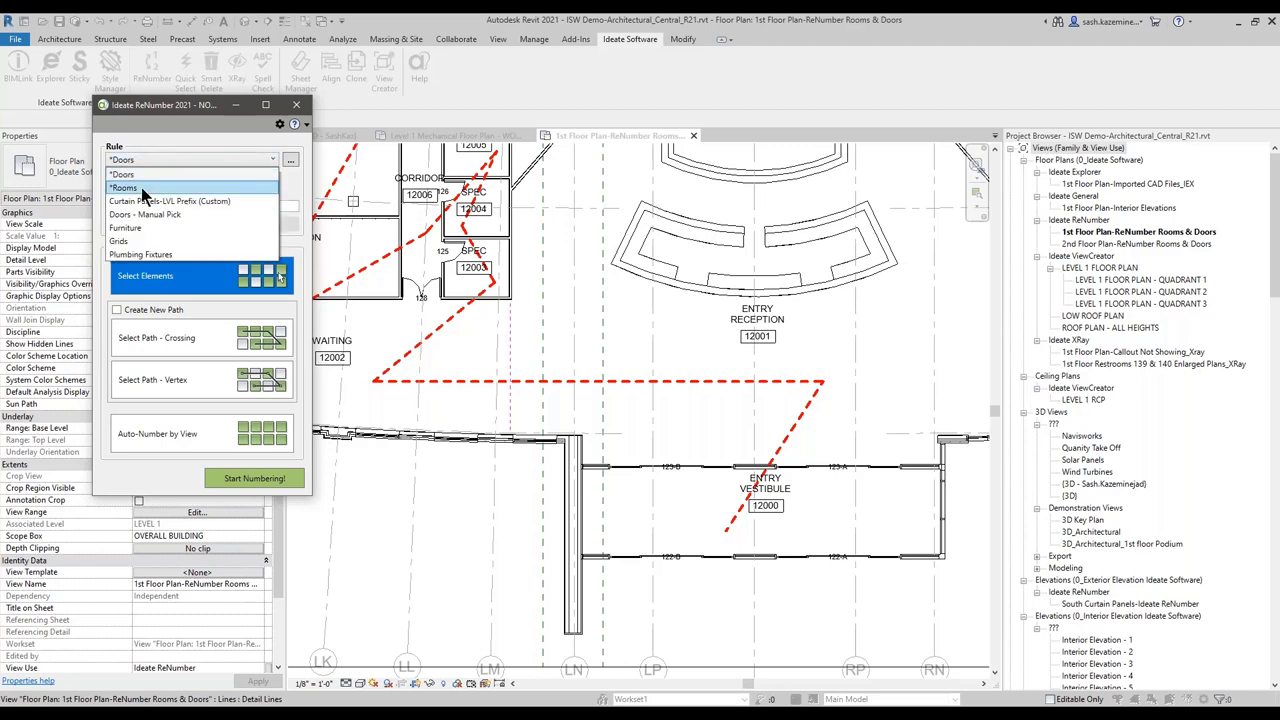
pyautogui.click(142, 189)
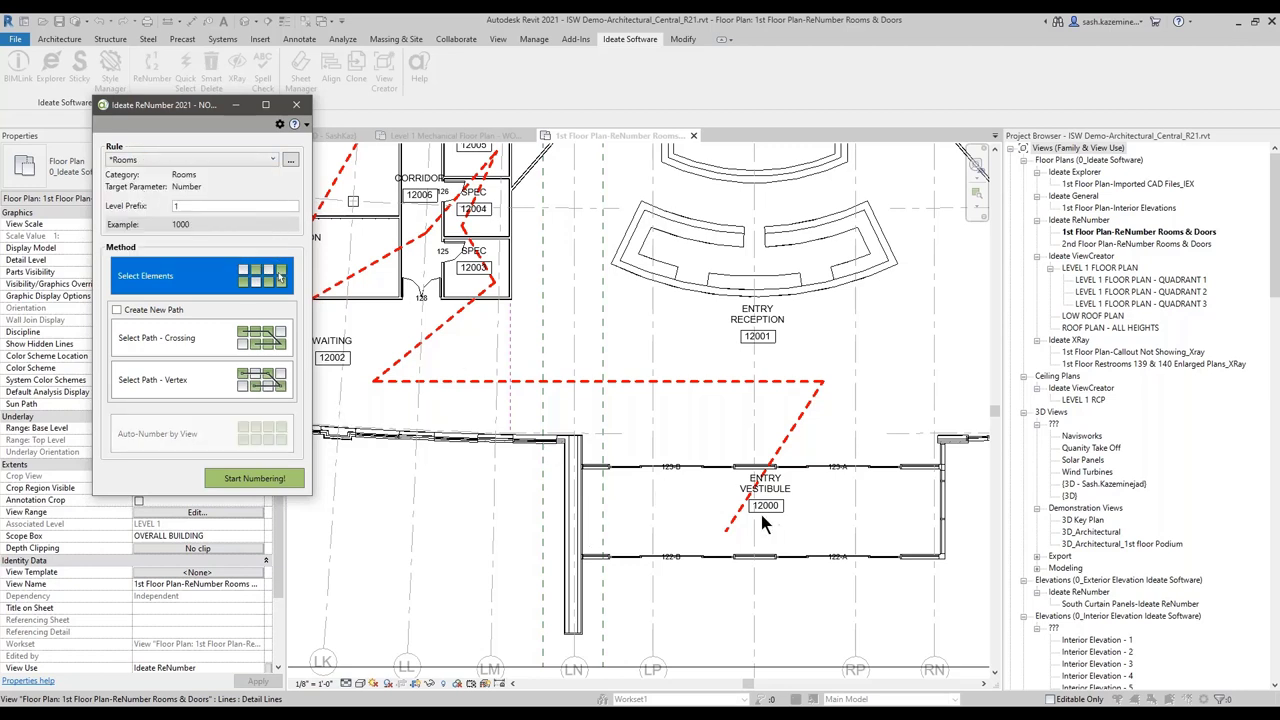
pyautogui.moveTo(215, 110); pyautogui.dragTo(151, 107)
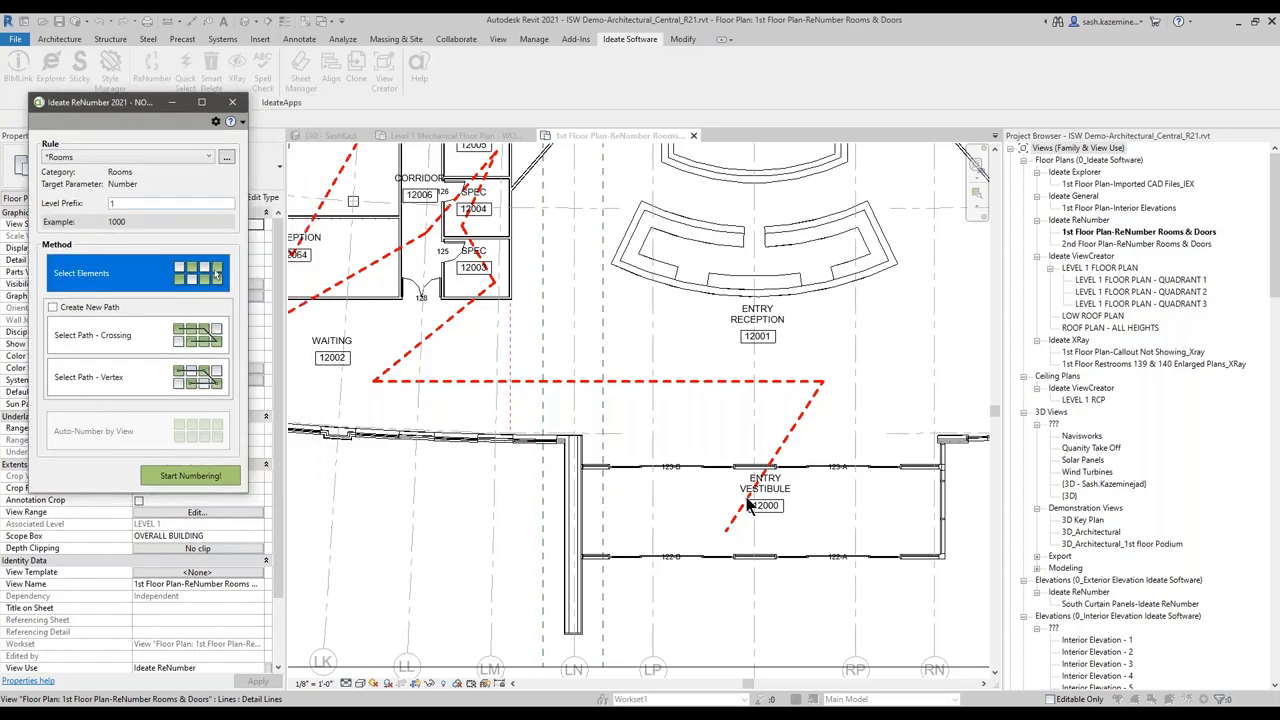
# - Close ReNumber and select all 117 IdeatePath lines in the view
pyautogui.click(232, 102)
pyautogui.scroll(-2, 800, 445)
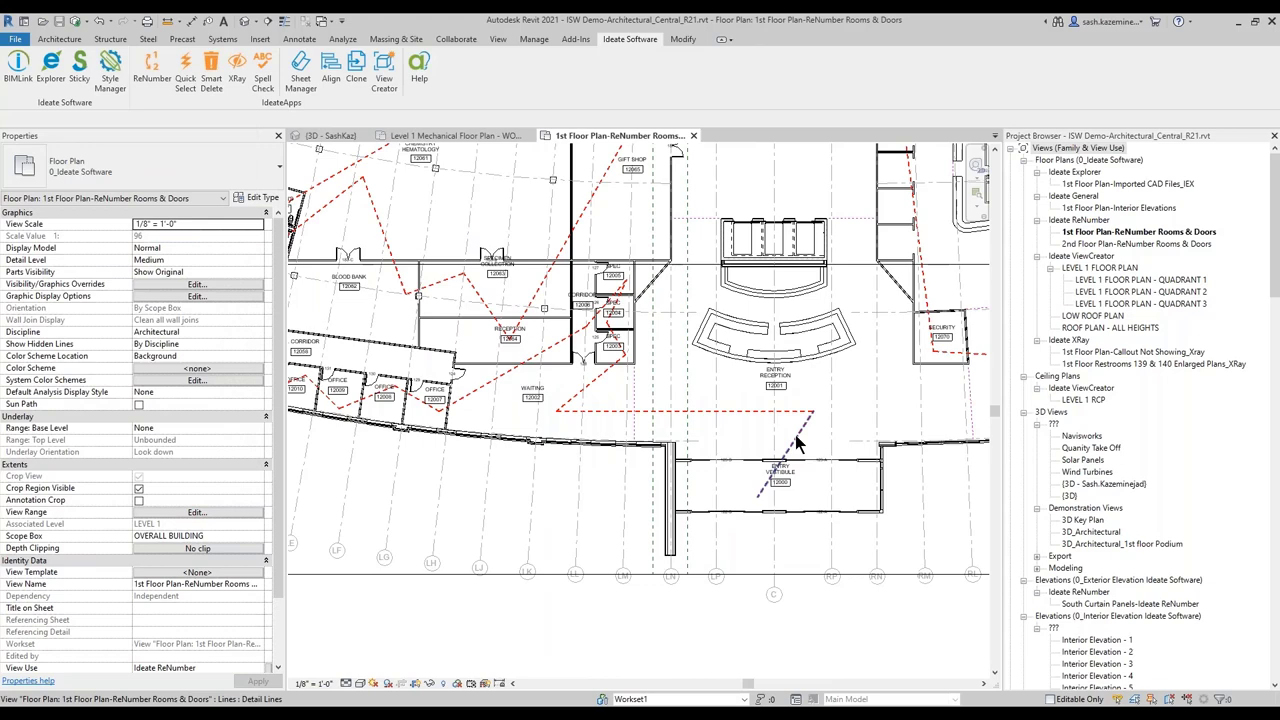
pyautogui.scroll(-1, 797, 443)
pyautogui.click(562, 450)
pyautogui.press('s')
pyautogui.press('a')
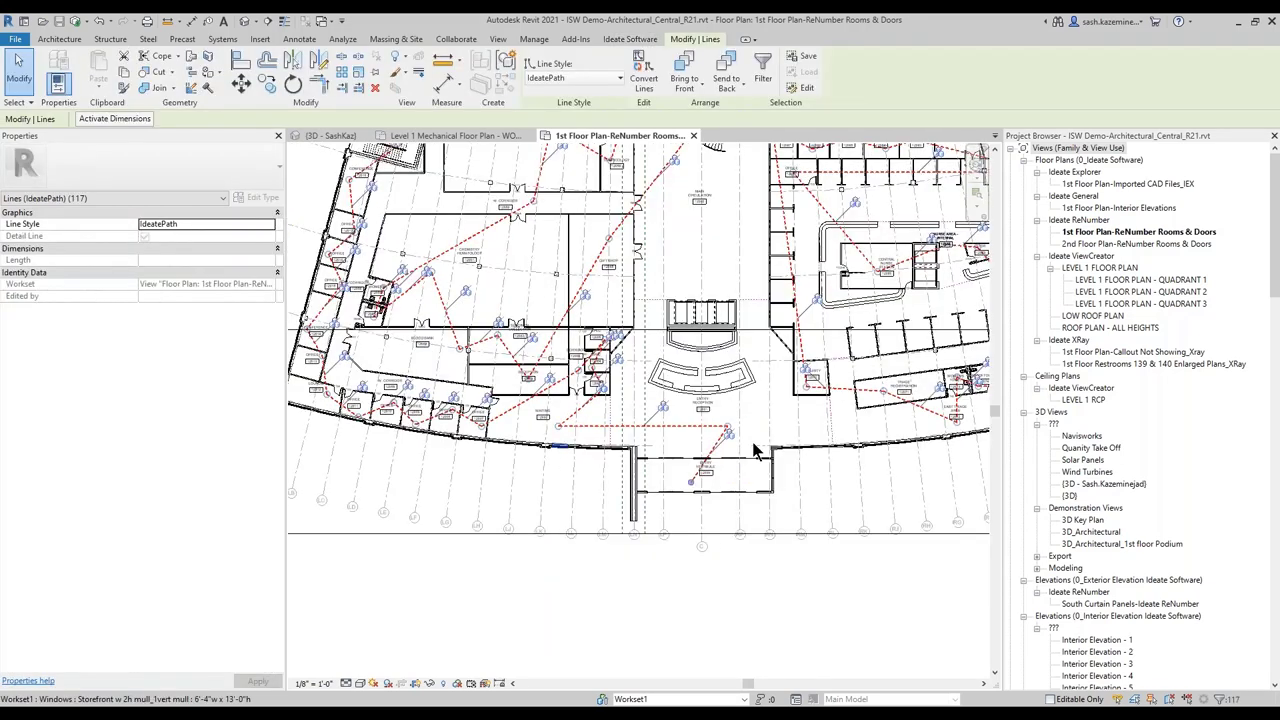
pyautogui.moveTo(703, 197); pyautogui.dragTo(640, 255, button='middle')
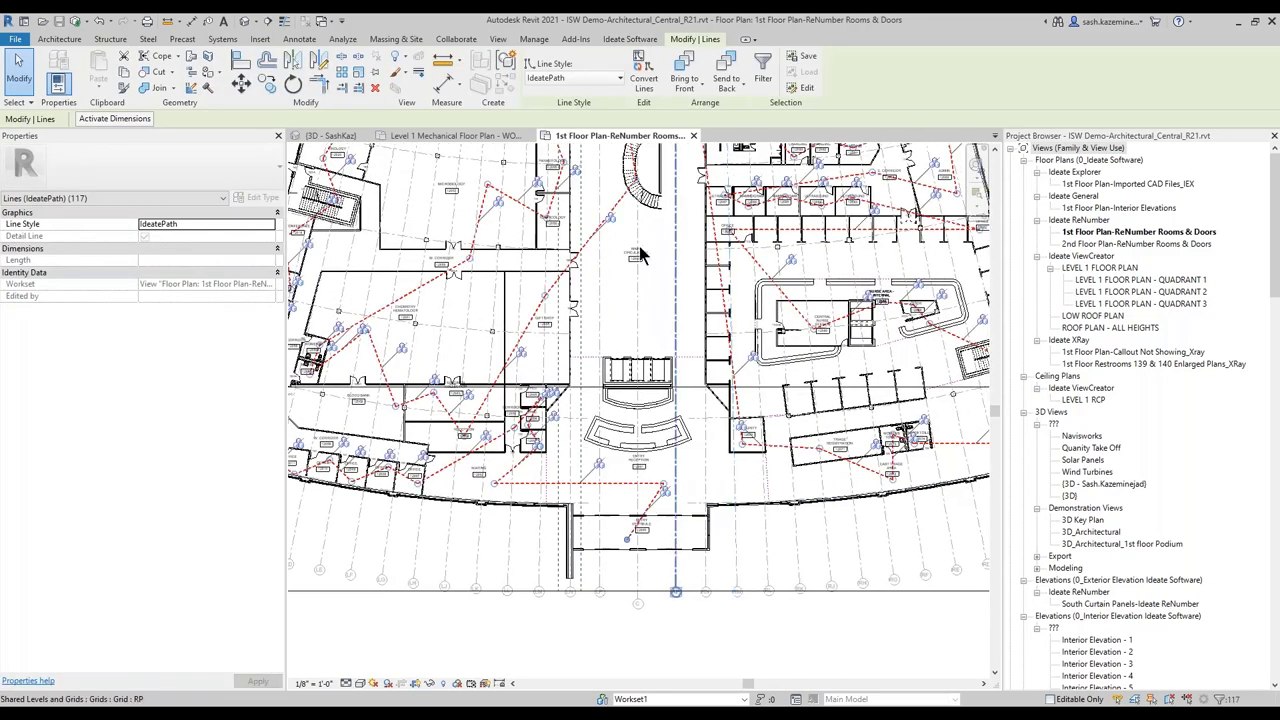
# - Inspect the selected path lines, clear the selection, and reopen ReNumber
pyautogui.click(546, 82)
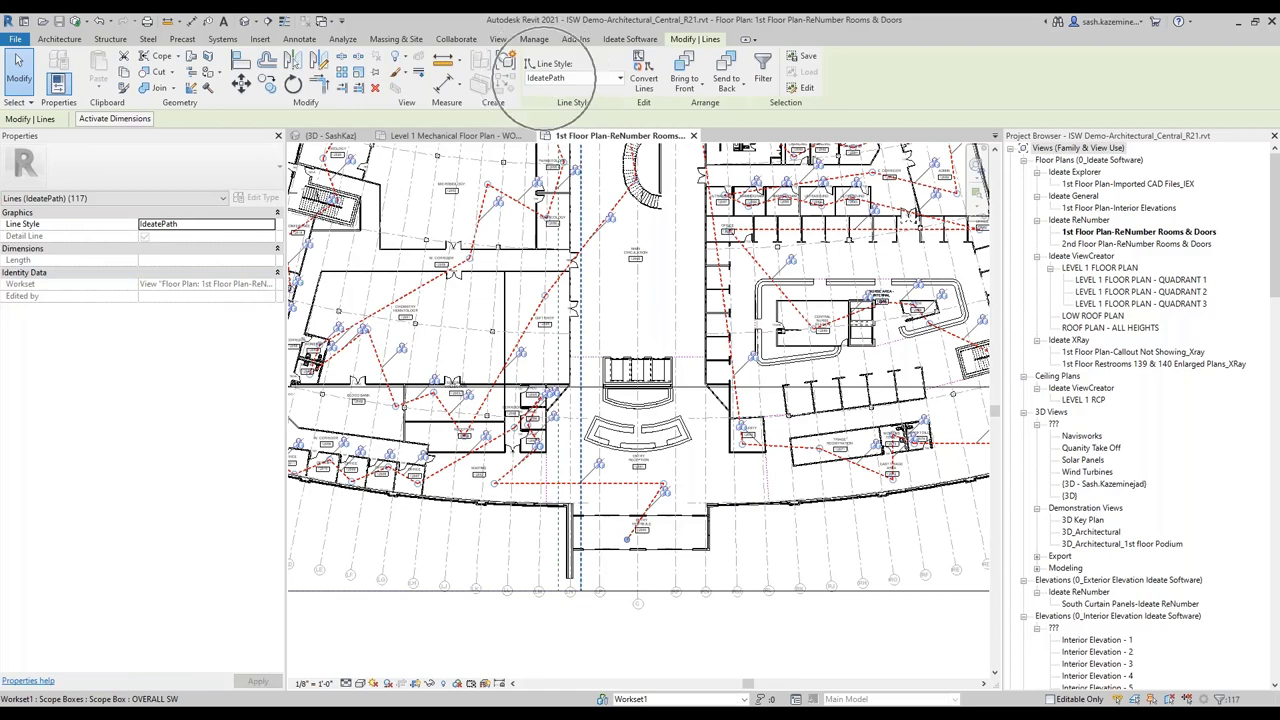
pyautogui.click(549, 80)
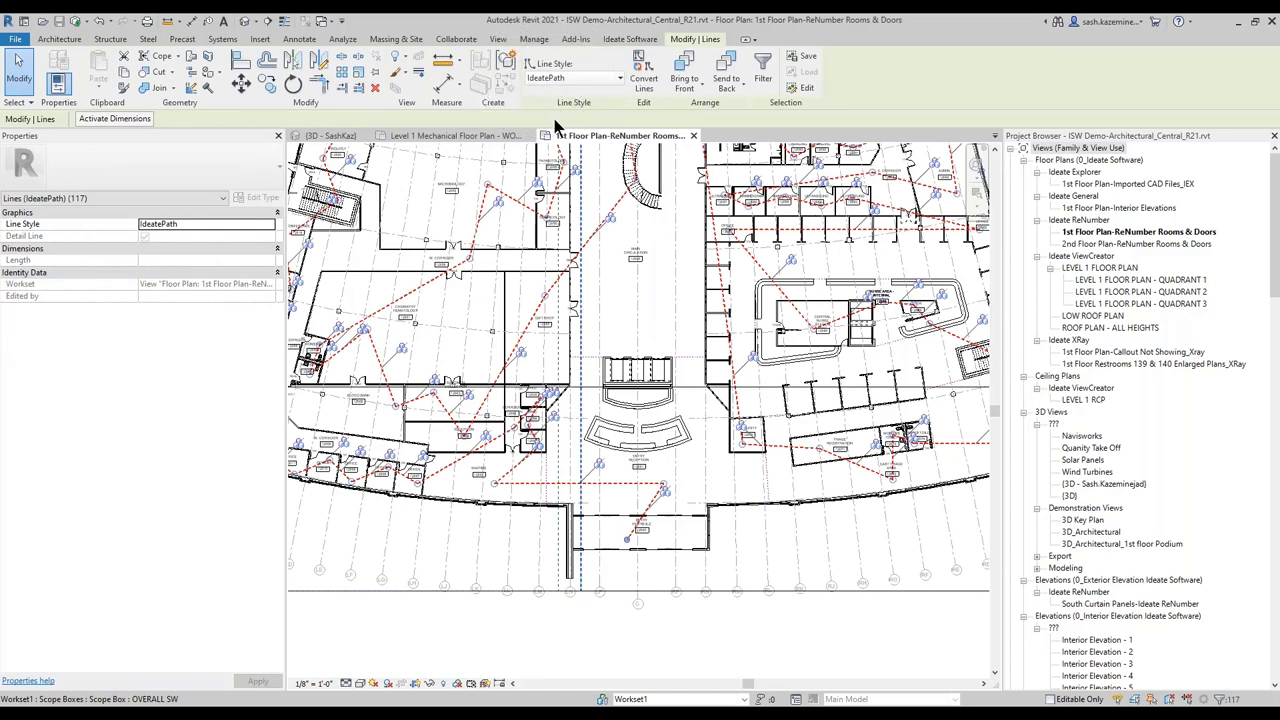
pyautogui.scroll(3, 618, 552)
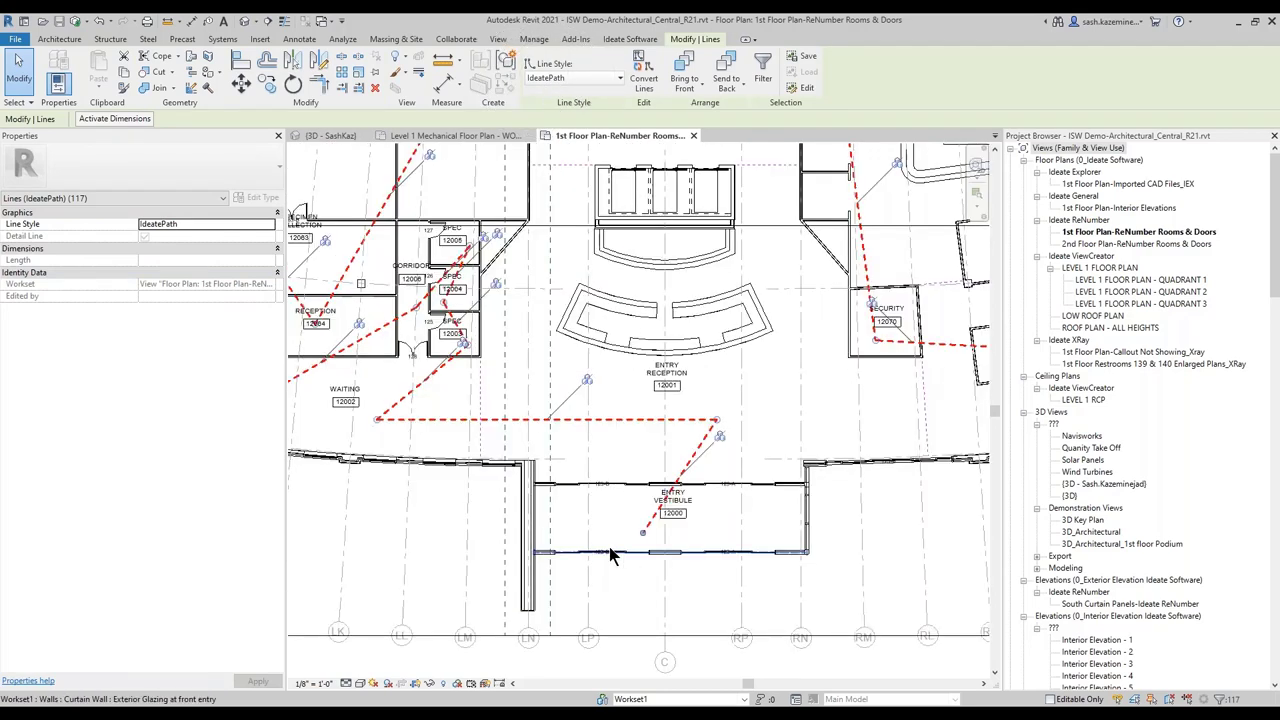
pyautogui.scroll(2, 612, 556)
pyautogui.press('Escape')
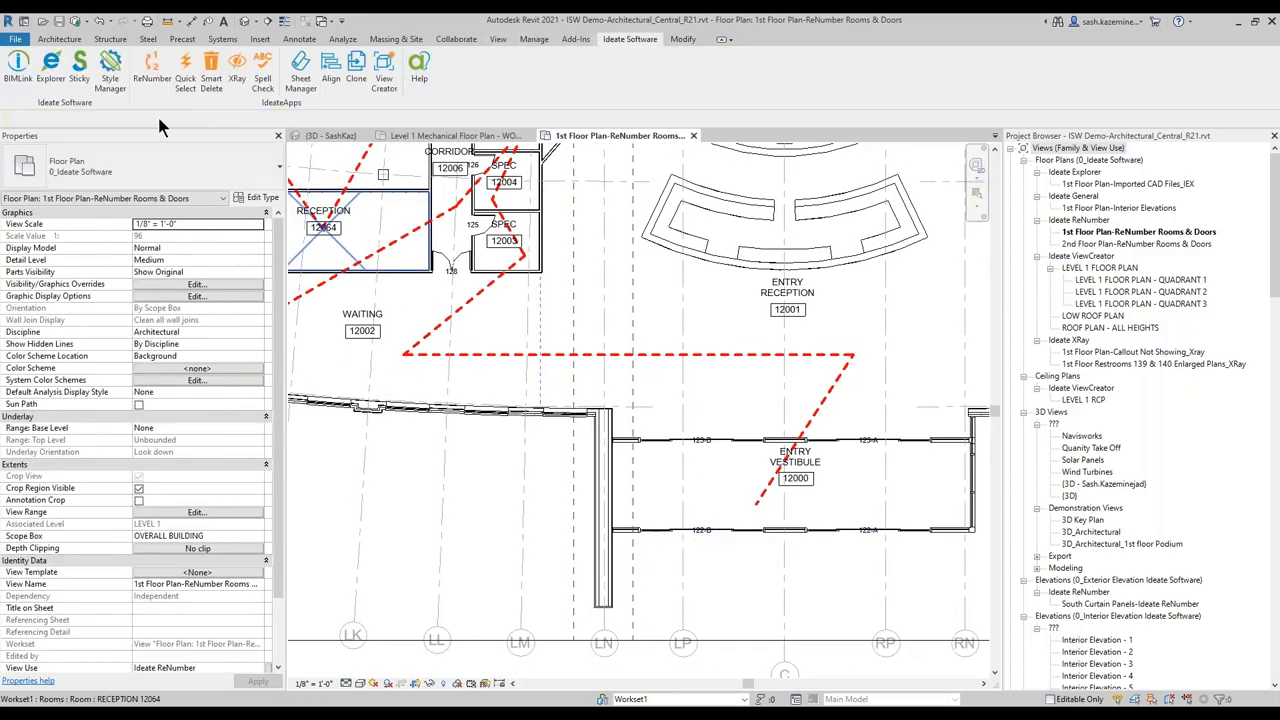
pyautogui.click(141, 68)
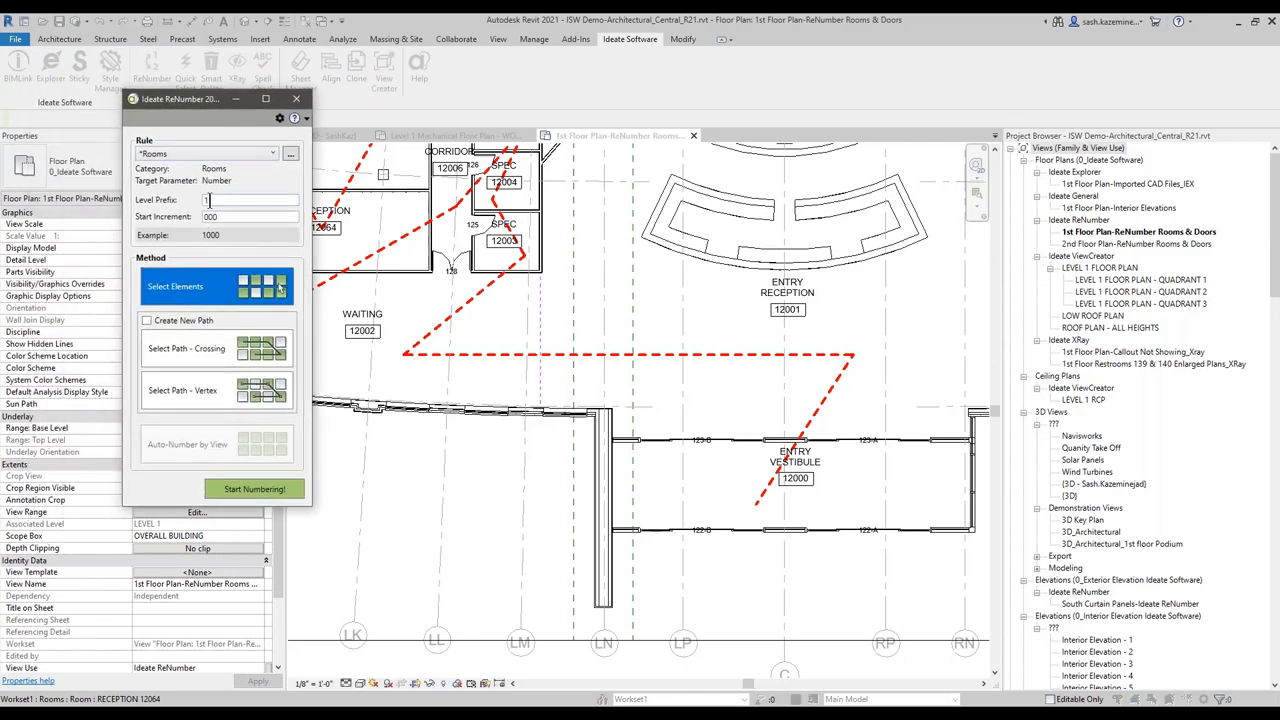
# - Review Level Prefix 1 and Start Increment 000, then turn off Create New Path
pyautogui.click(206, 200)
pyautogui.doubleClick(207, 216)
pyautogui.click(185, 333)
pyautogui.click(179, 322)
# - Choose the Select Path - Vertex method and start numbering the rooms
pyautogui.click(192, 358)
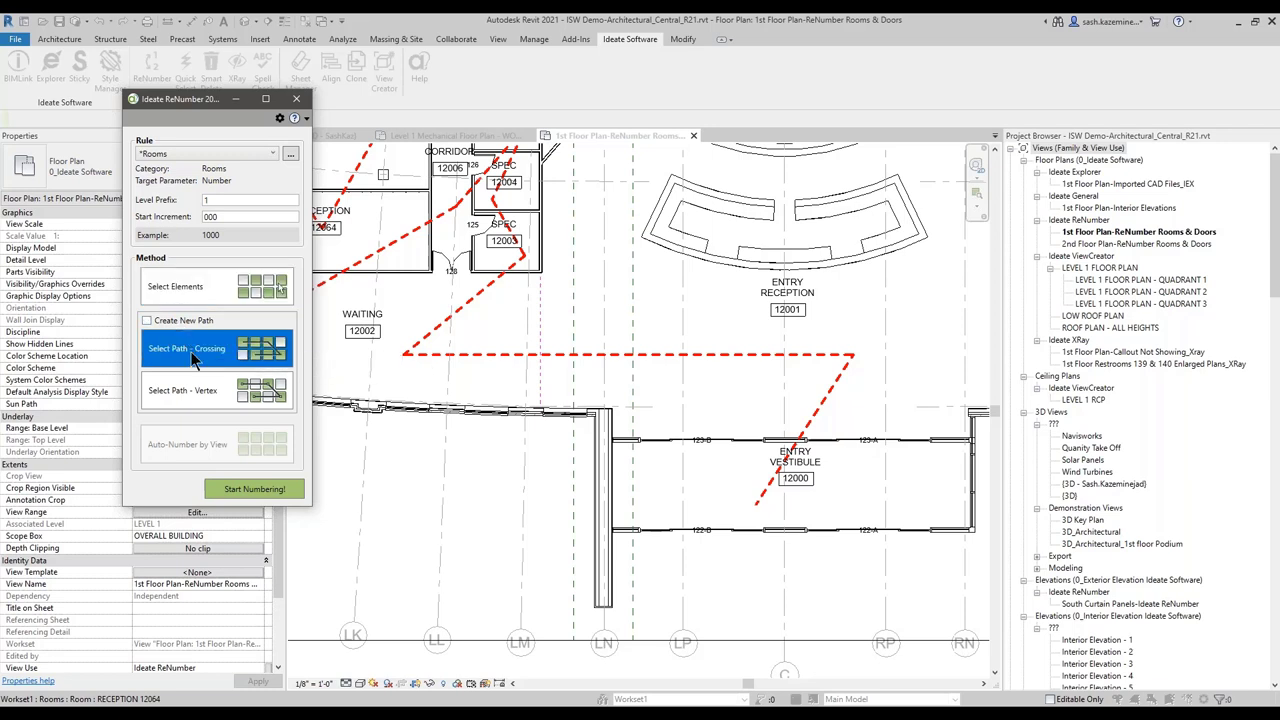
pyautogui.click(208, 401)
pyautogui.click(232, 346)
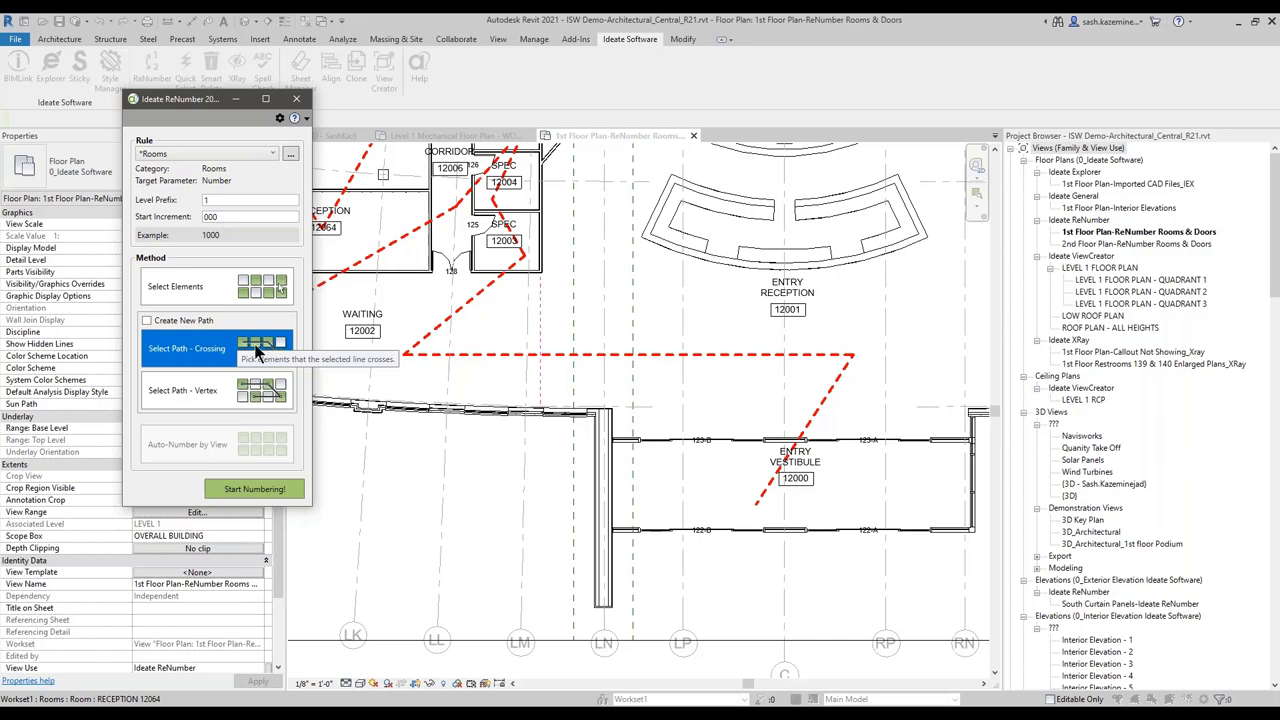
pyautogui.click(214, 395)
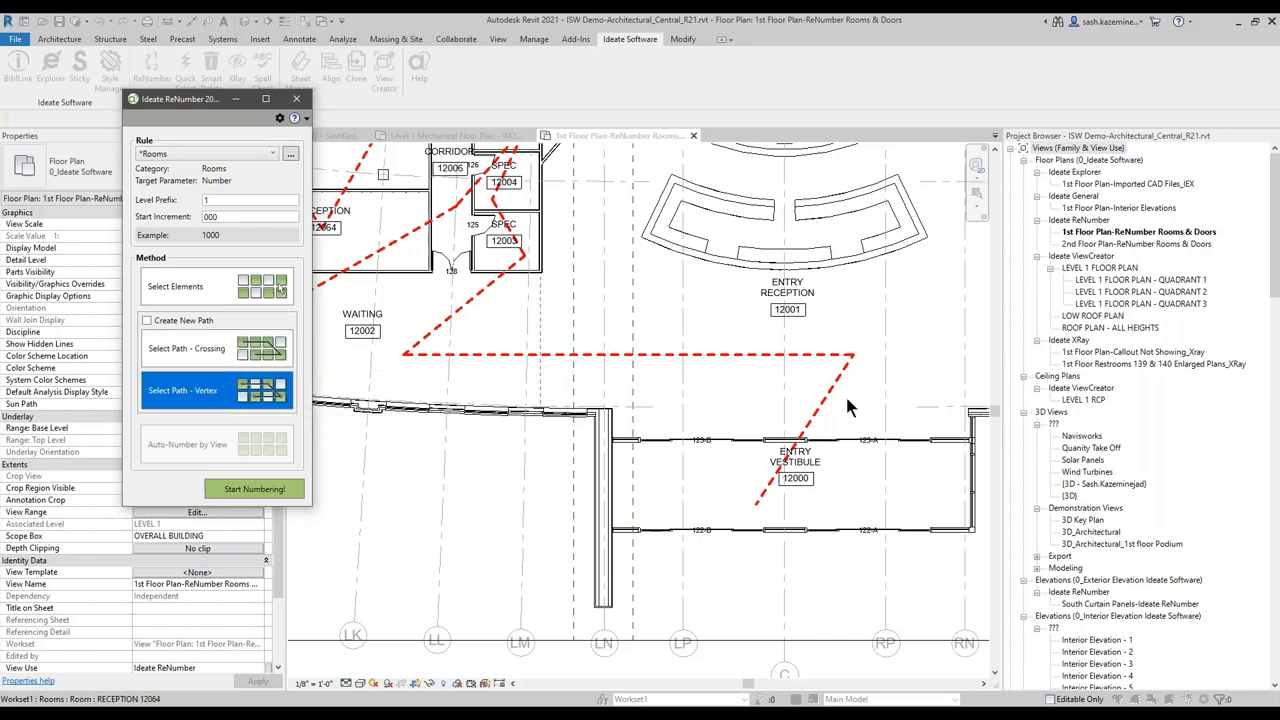
pyautogui.click(407, 355)
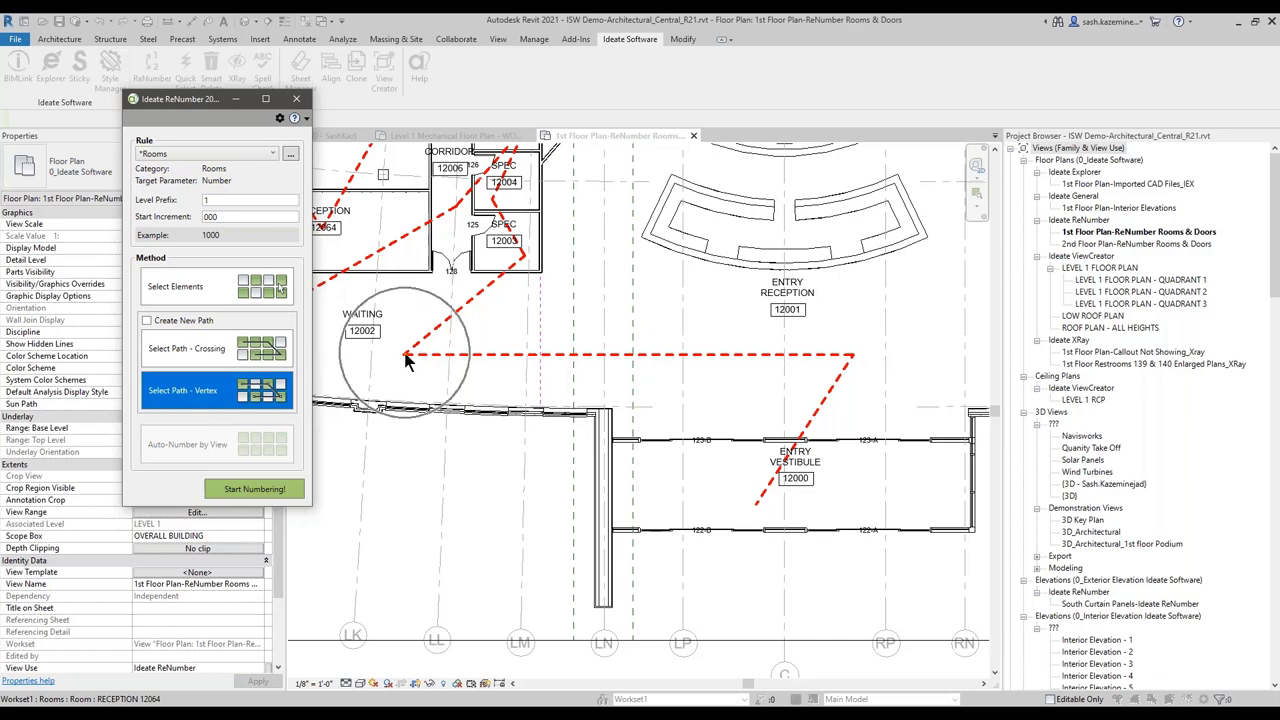
pyautogui.click(852, 356)
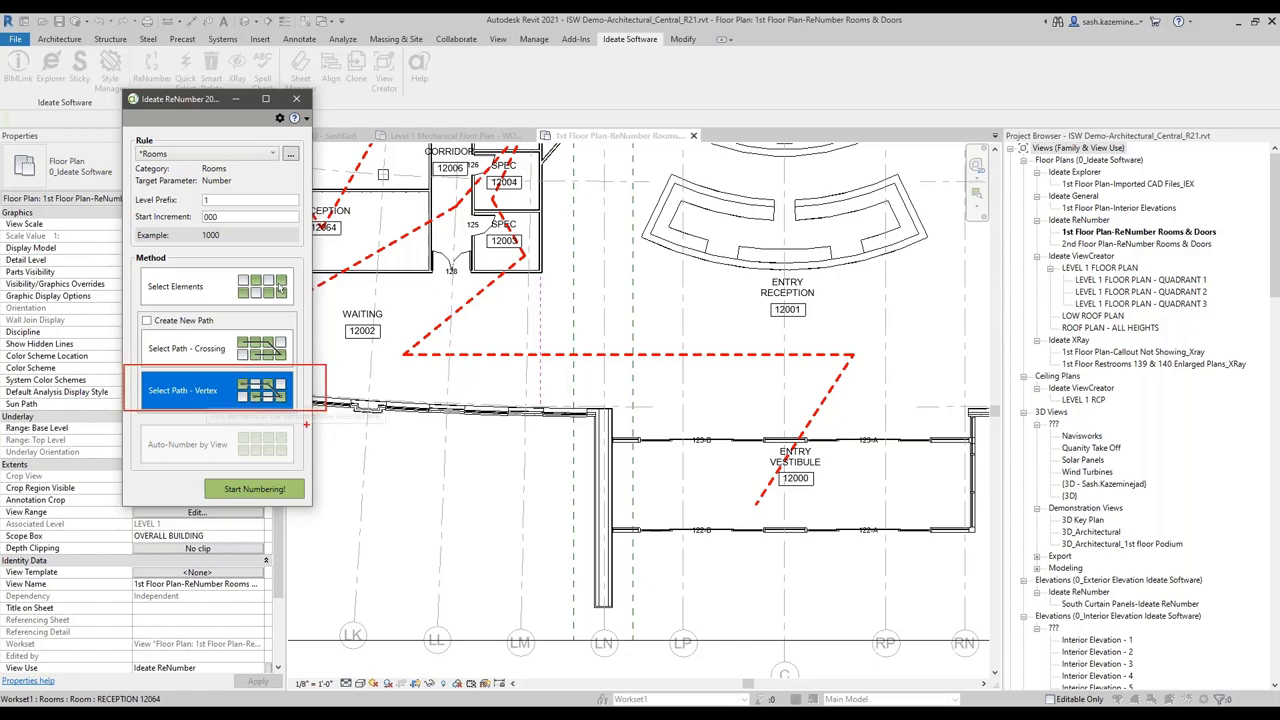
pyautogui.click(245, 488)
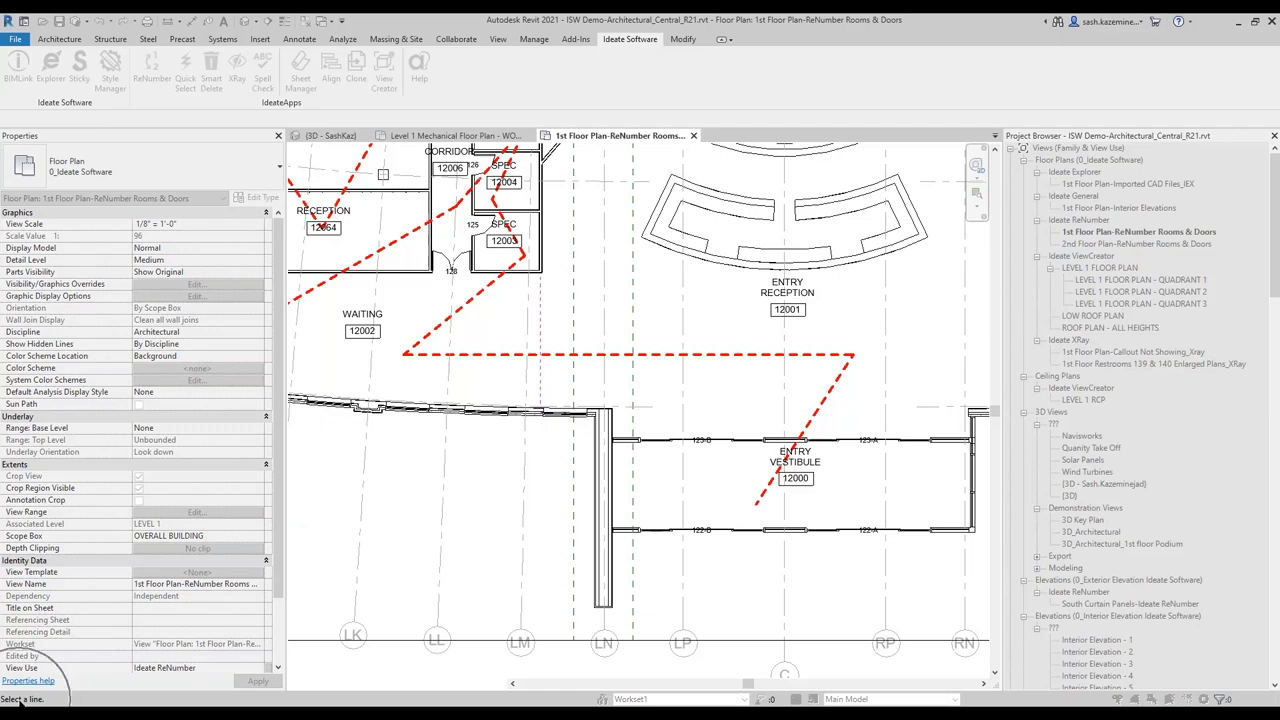
# - Pick the red dashed path and accept the 116 new room numbers
pyautogui.click(826, 418)
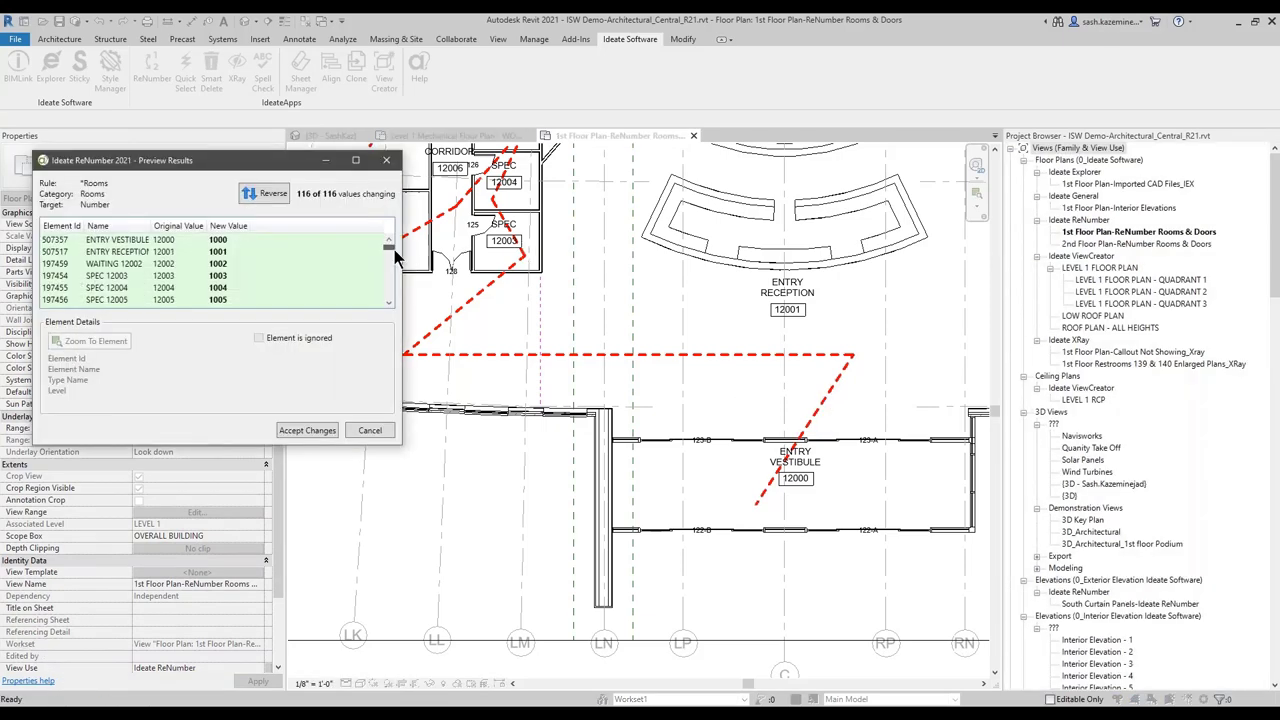
pyautogui.moveTo(388, 250)
pyautogui.mouseDown()
pyautogui.moveTo(388, 295)
pyautogui.moveTo(386, 233)
pyautogui.mouseUp()
pyautogui.click(318, 431)
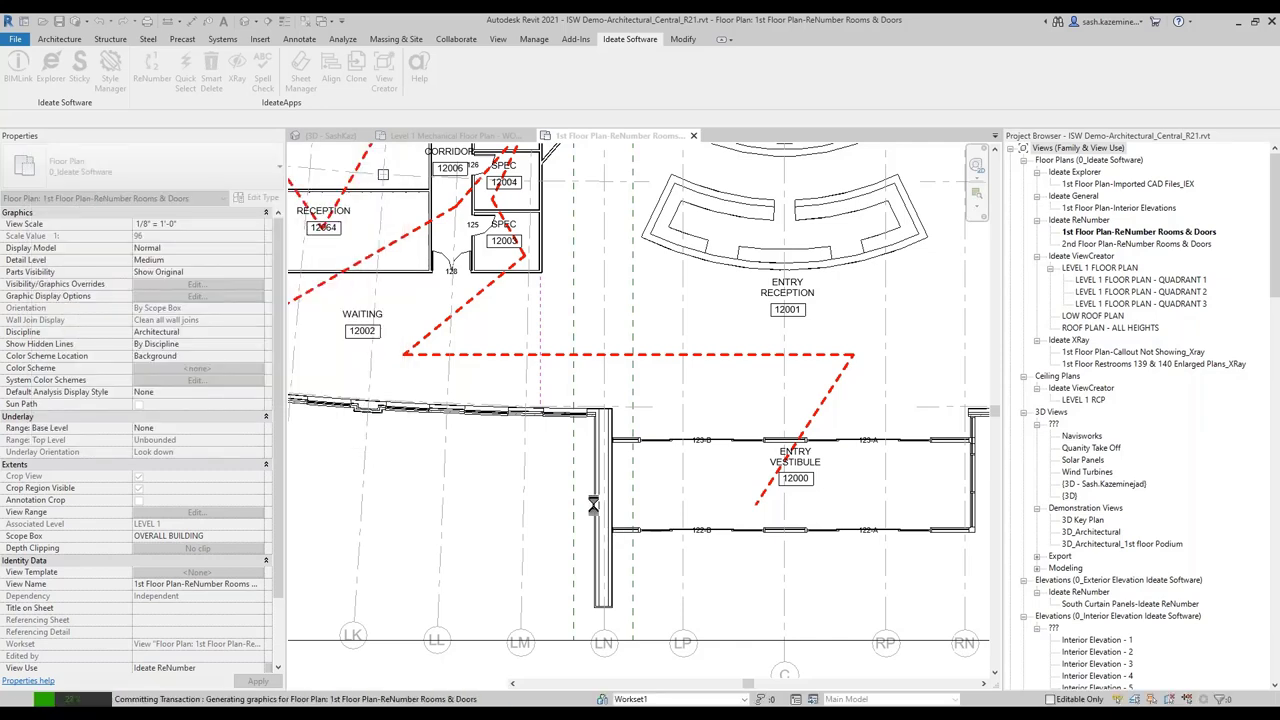
pyautogui.click(297, 99)
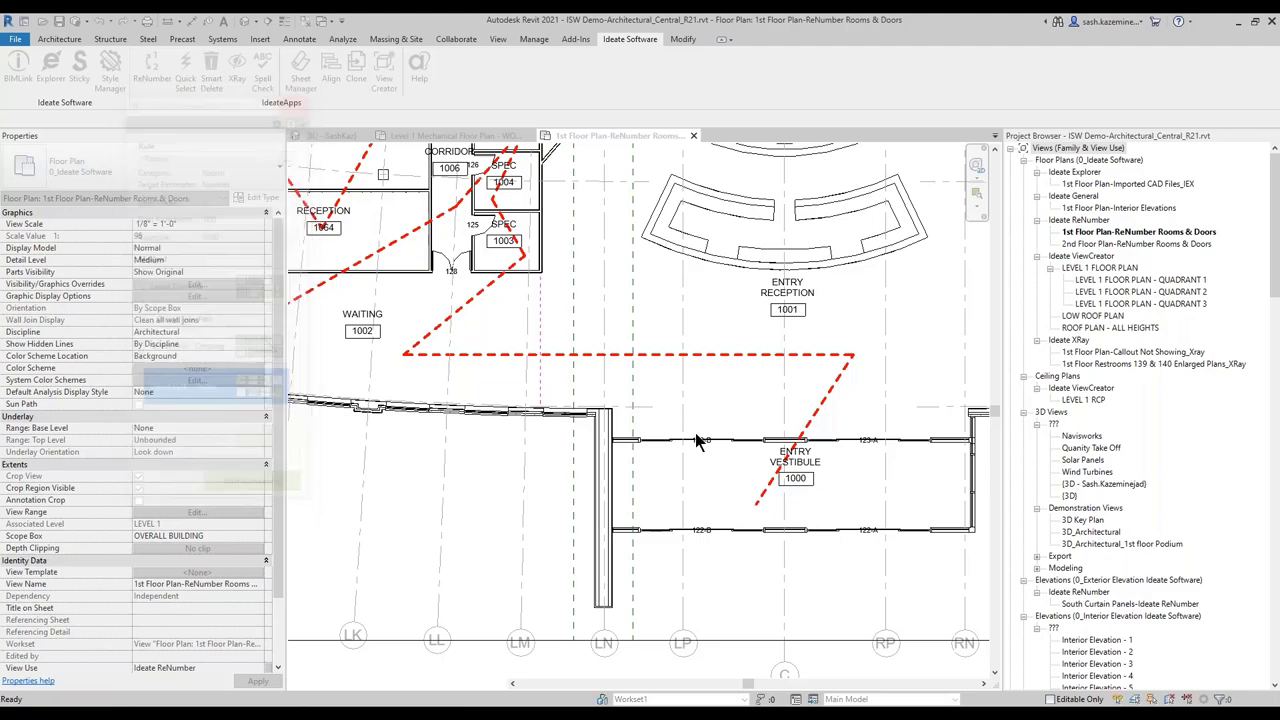
# - Pan around to verify new room numbers like Entry Vestibule 1000 and Waiting 1002
pyautogui.scroll(5, 688, 358)
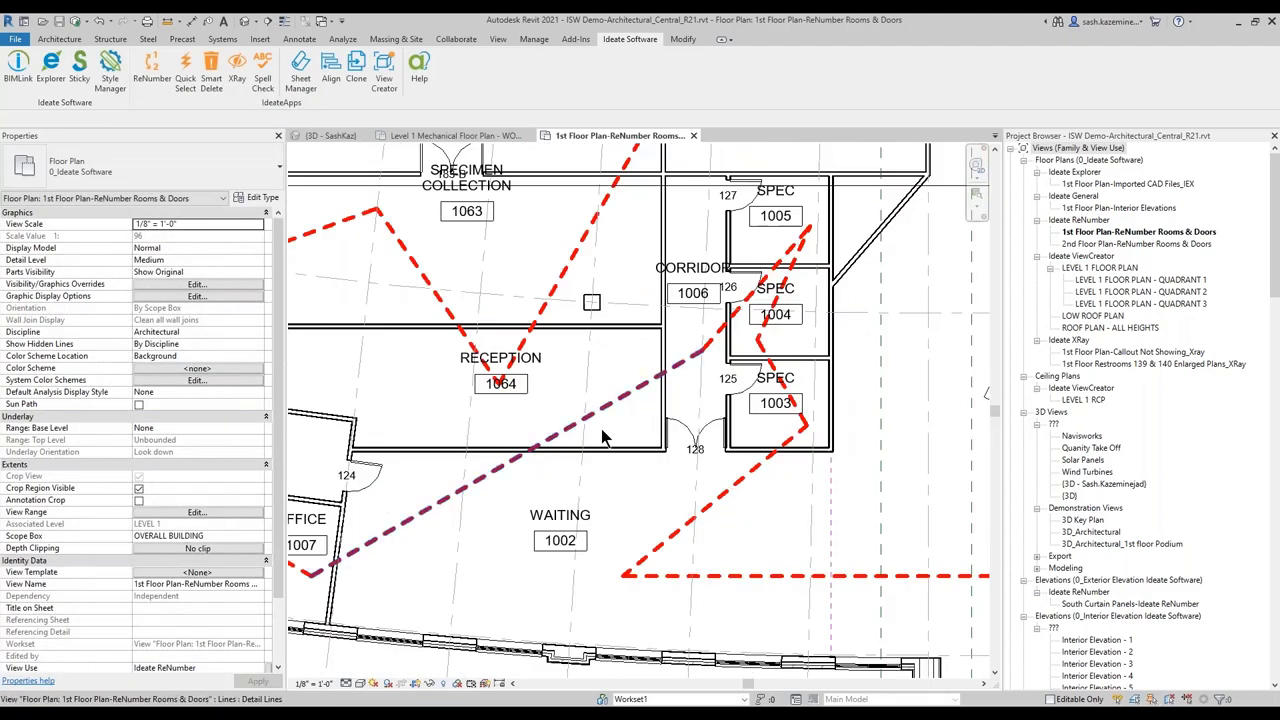
pyautogui.scroll(-5, 686, 362)
pyautogui.moveTo(573, 480); pyautogui.dragTo(645, 458, button='middle')
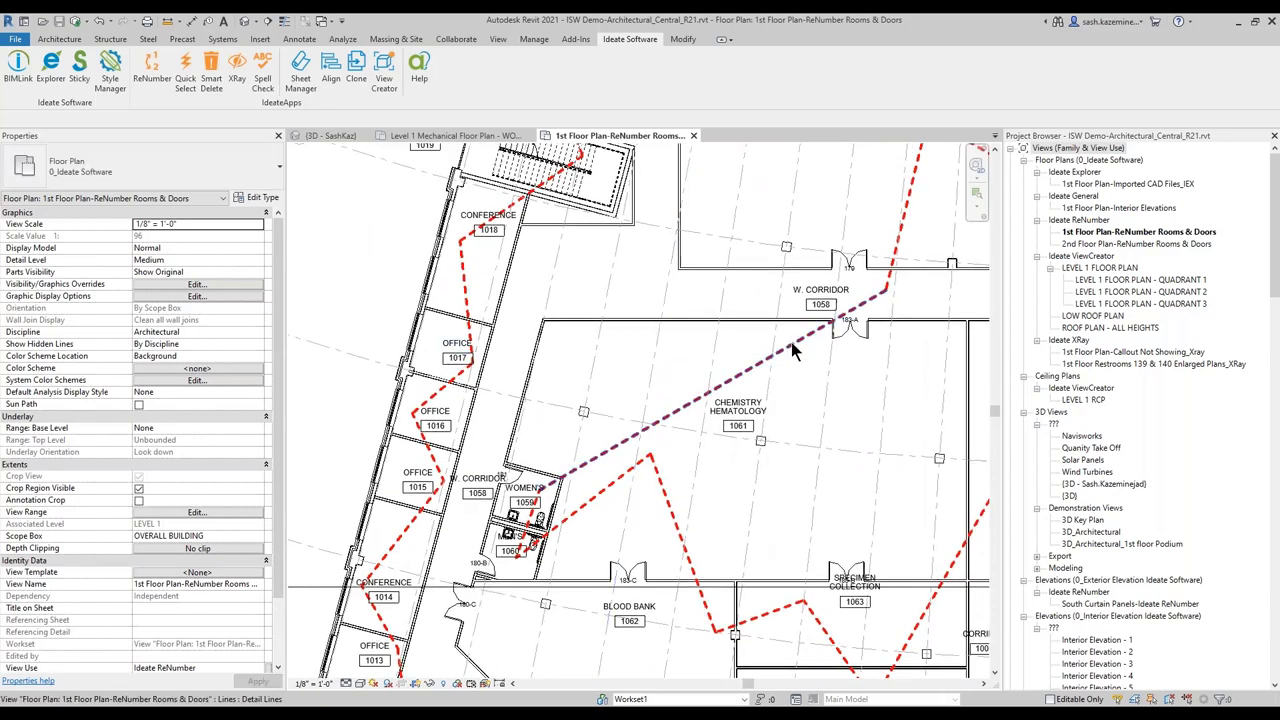
pyautogui.moveTo(798, 453); pyautogui.dragTo(739, 218, button='middle')
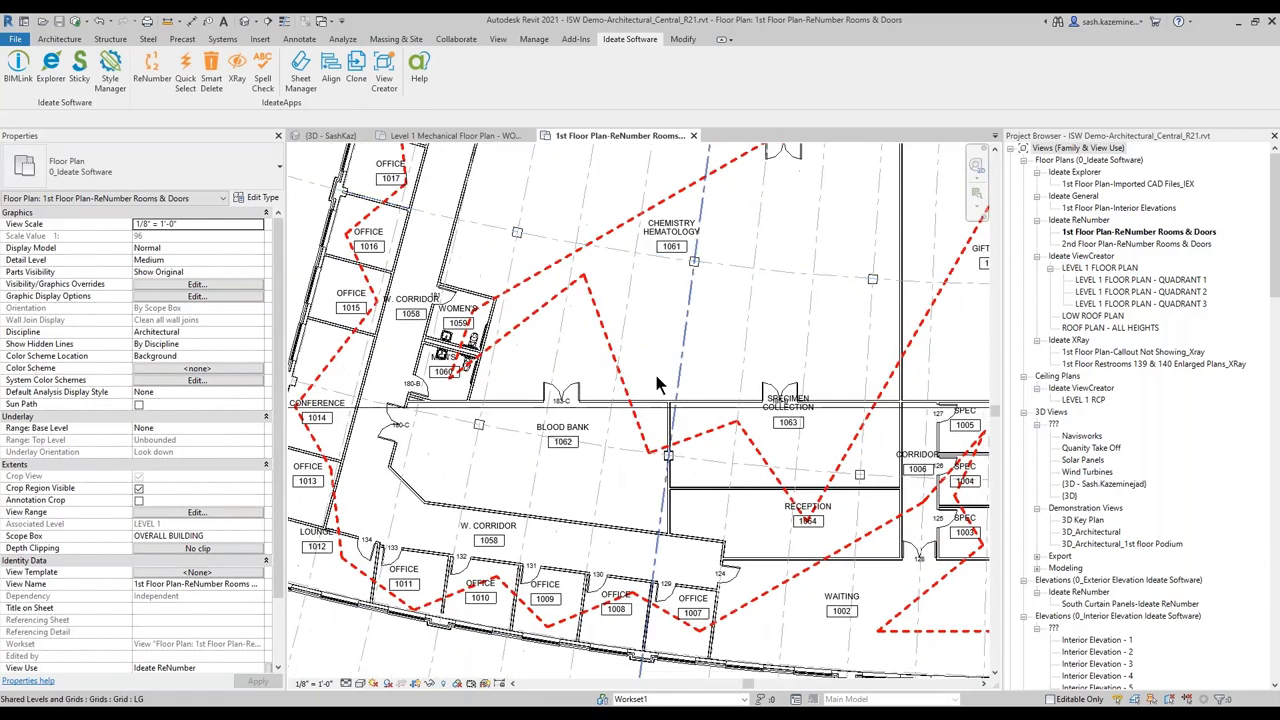
pyautogui.moveTo(760, 500); pyautogui.dragTo(606, 517, button='middle')
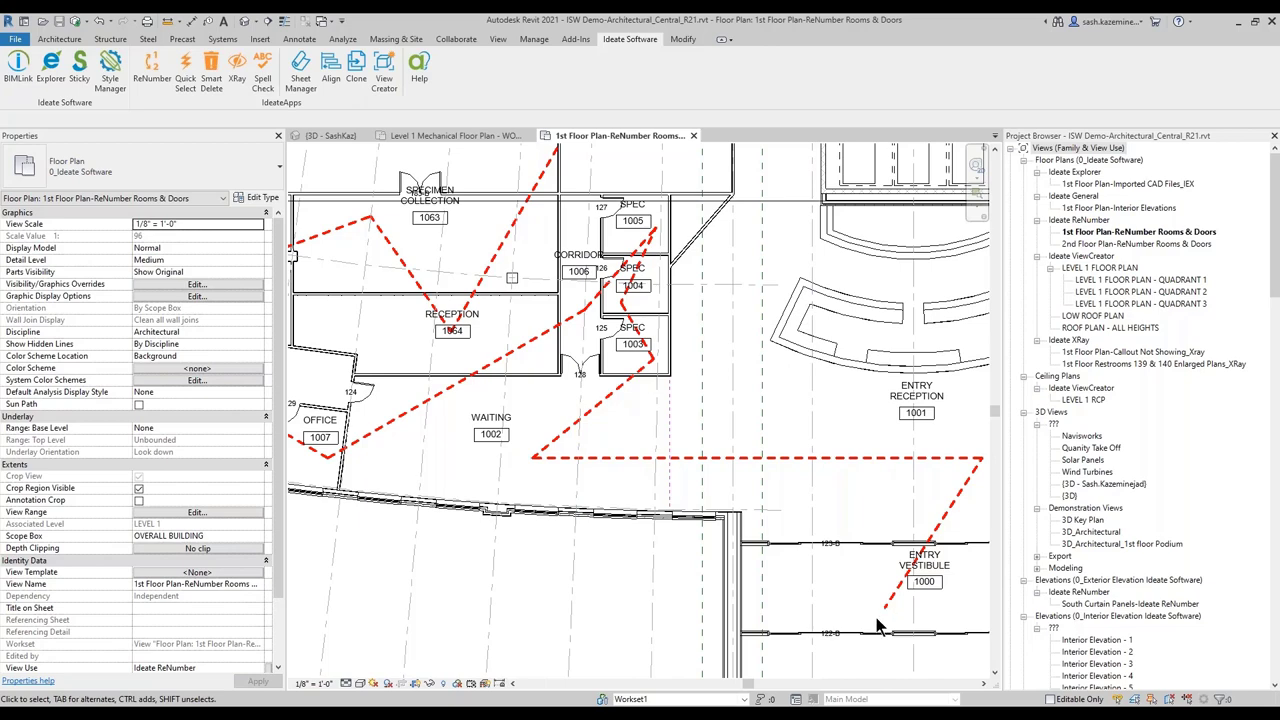
pyautogui.scroll(2, 863, 607)
pyautogui.moveTo(709, 637); pyautogui.dragTo(609, 629, button='middle')
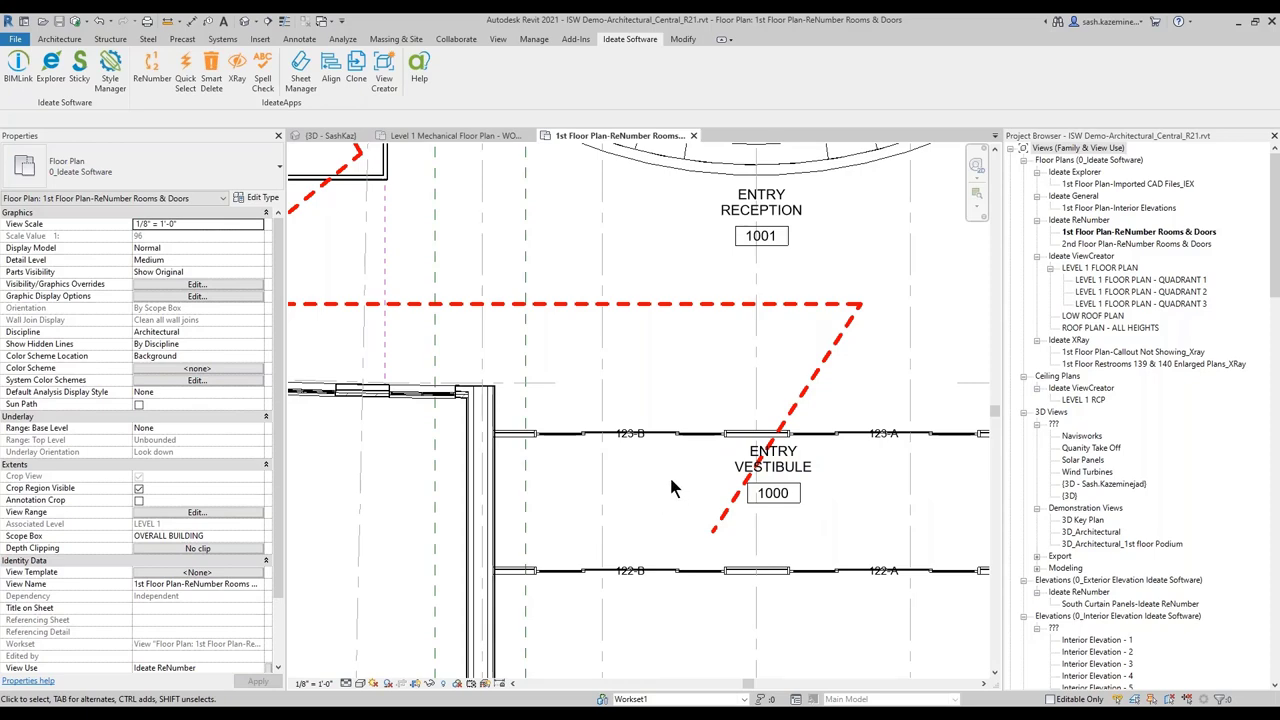
pyautogui.scroll(-4, 600, 471)
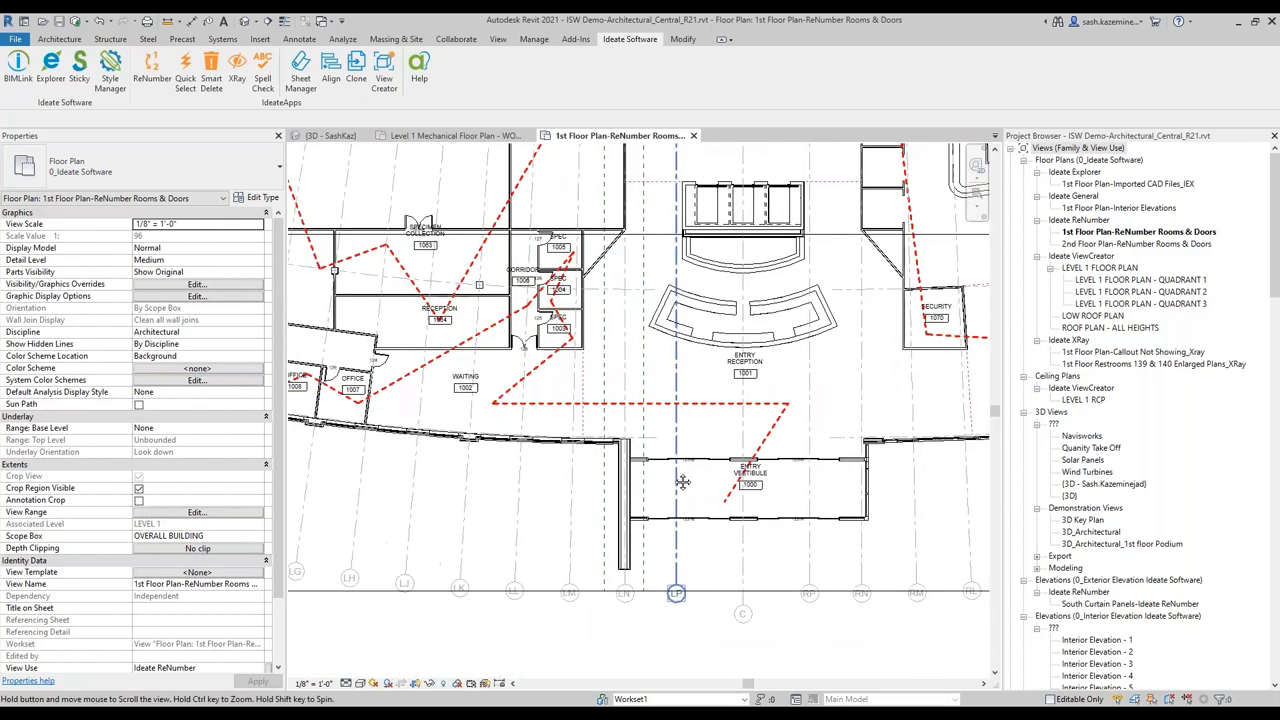
pyautogui.click(146, 84)
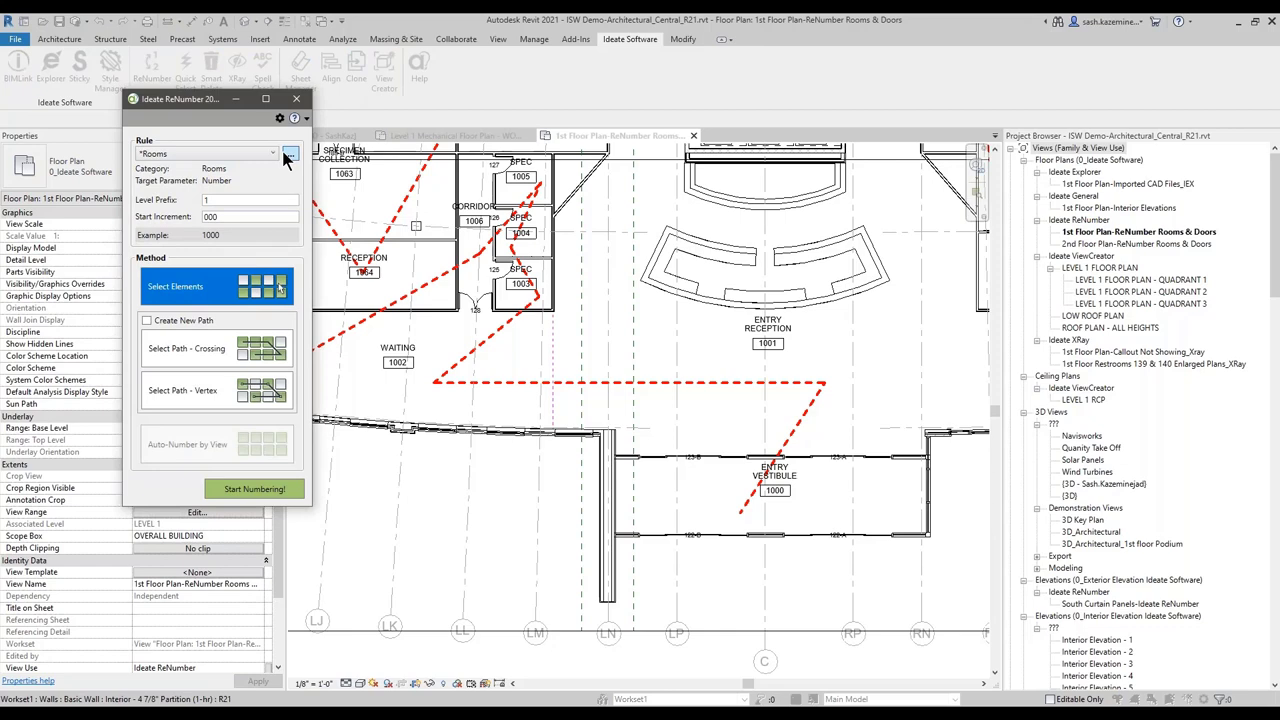
# - Review the saved Rooms numbering rule and close it without saving
pyautogui.click(289, 156)
pyautogui.click(296, 230)
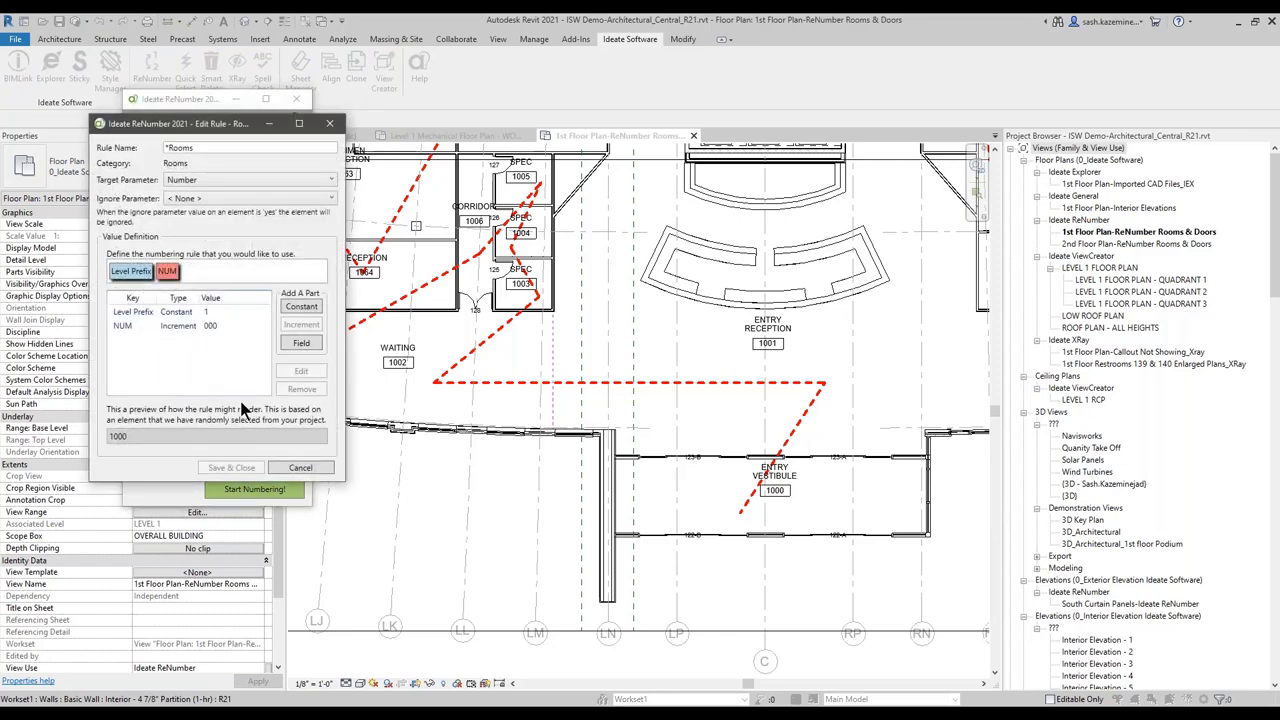
pyautogui.click(298, 344)
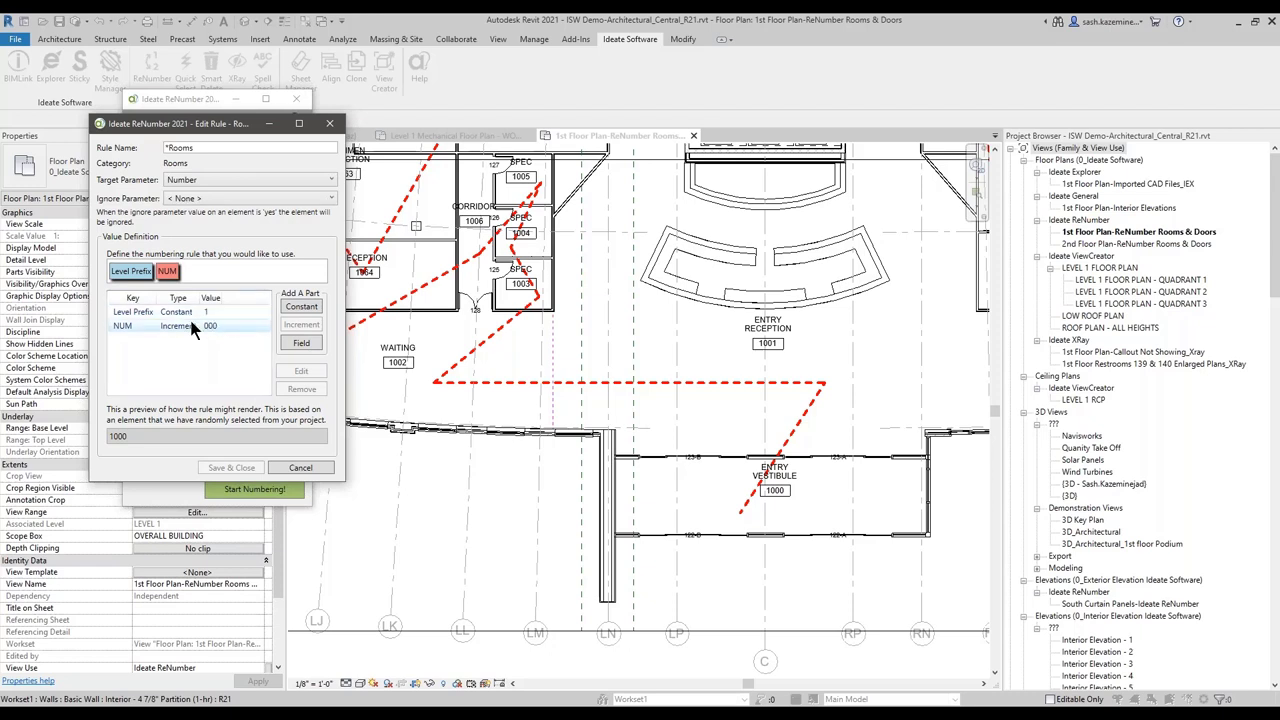
pyautogui.click(298, 467)
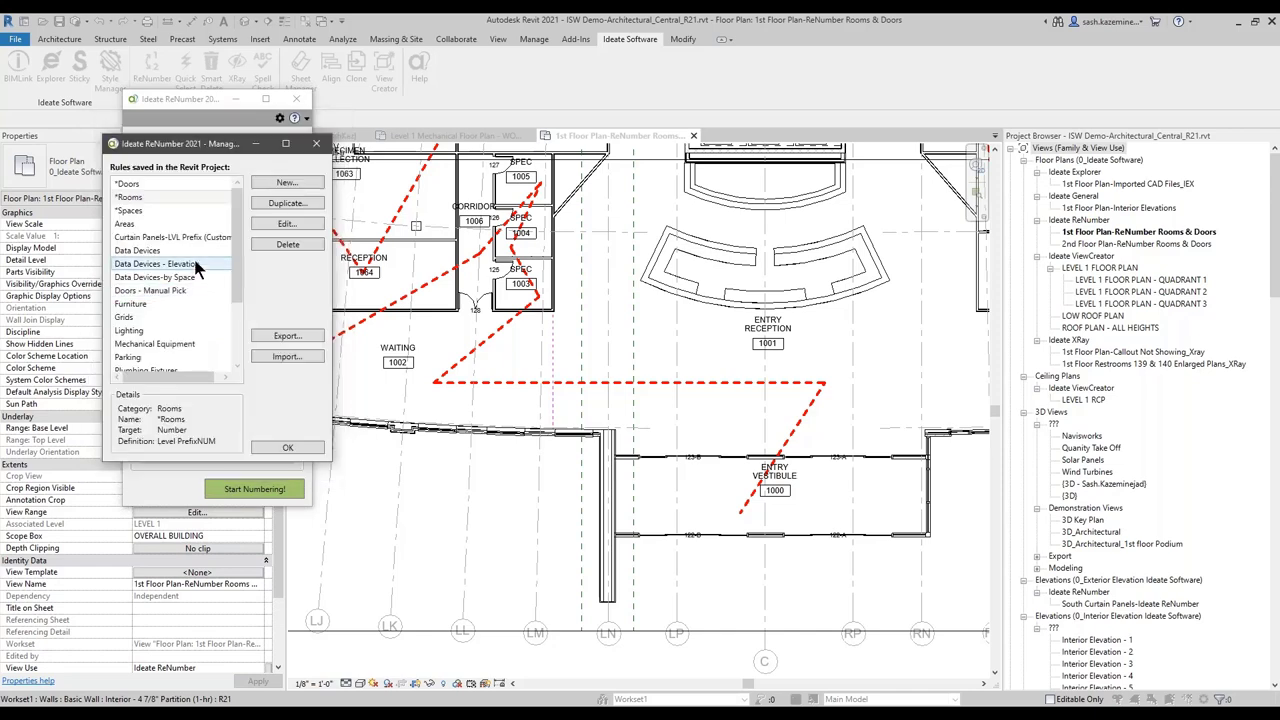
pyautogui.click(316, 148)
# - Switch the rule to *Doors and set Start Increment to 'a'
pyautogui.click(196, 155)
pyautogui.click(190, 167)
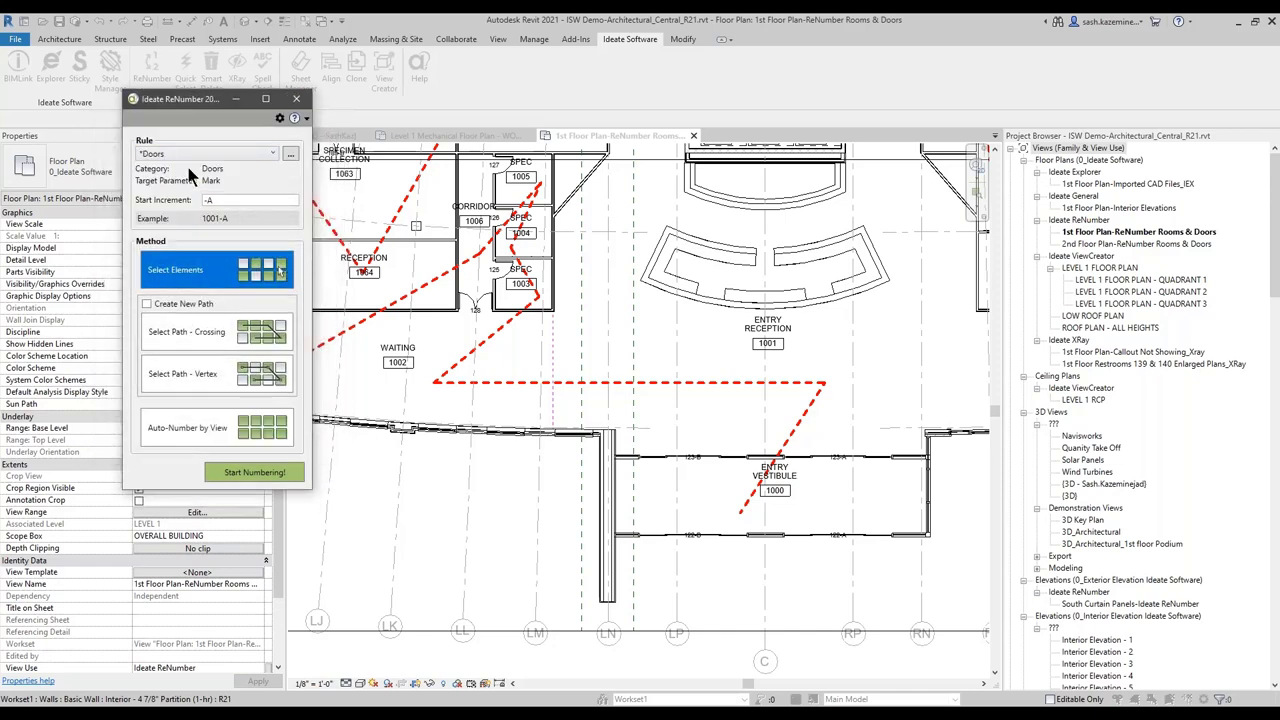
pyautogui.click(211, 200)
pyautogui.press('BackSpace')
pyautogui.press('BackSpace')
pyautogui.write('a')
# - Inspect the Doors rule's letter increment settings and cancel without changes
pyautogui.click(290, 157)
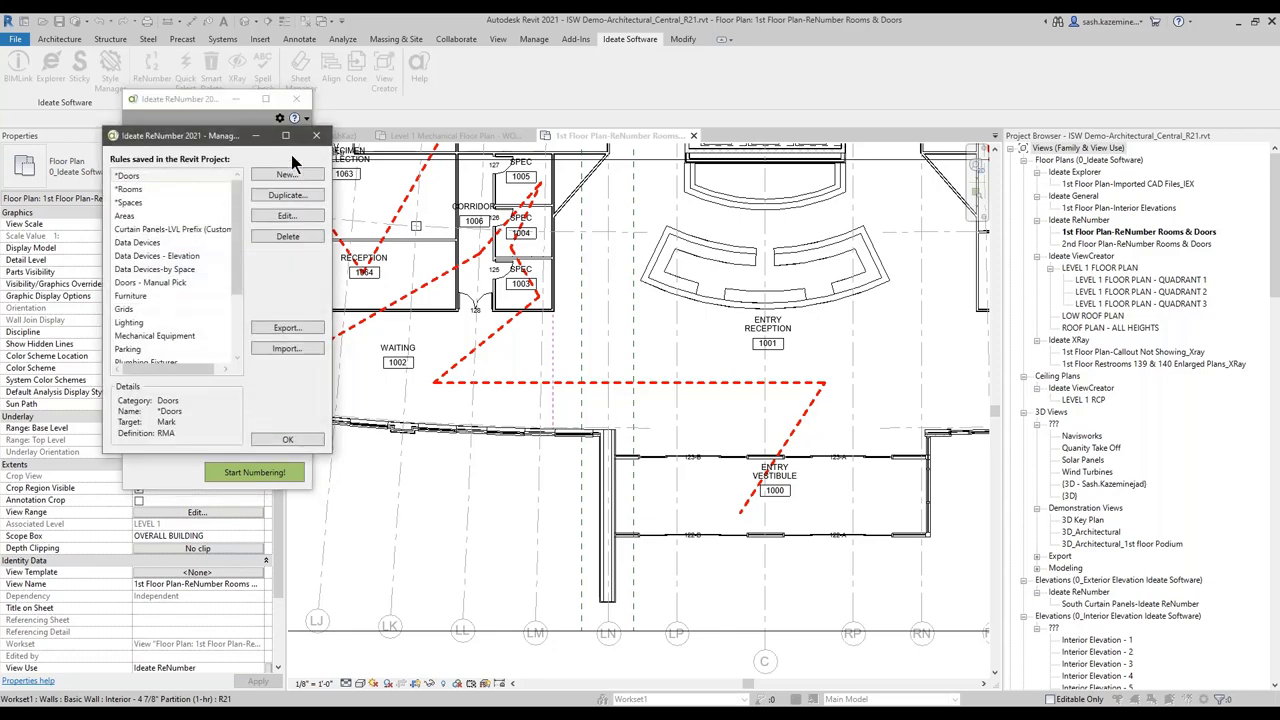
pyautogui.click(285, 222)
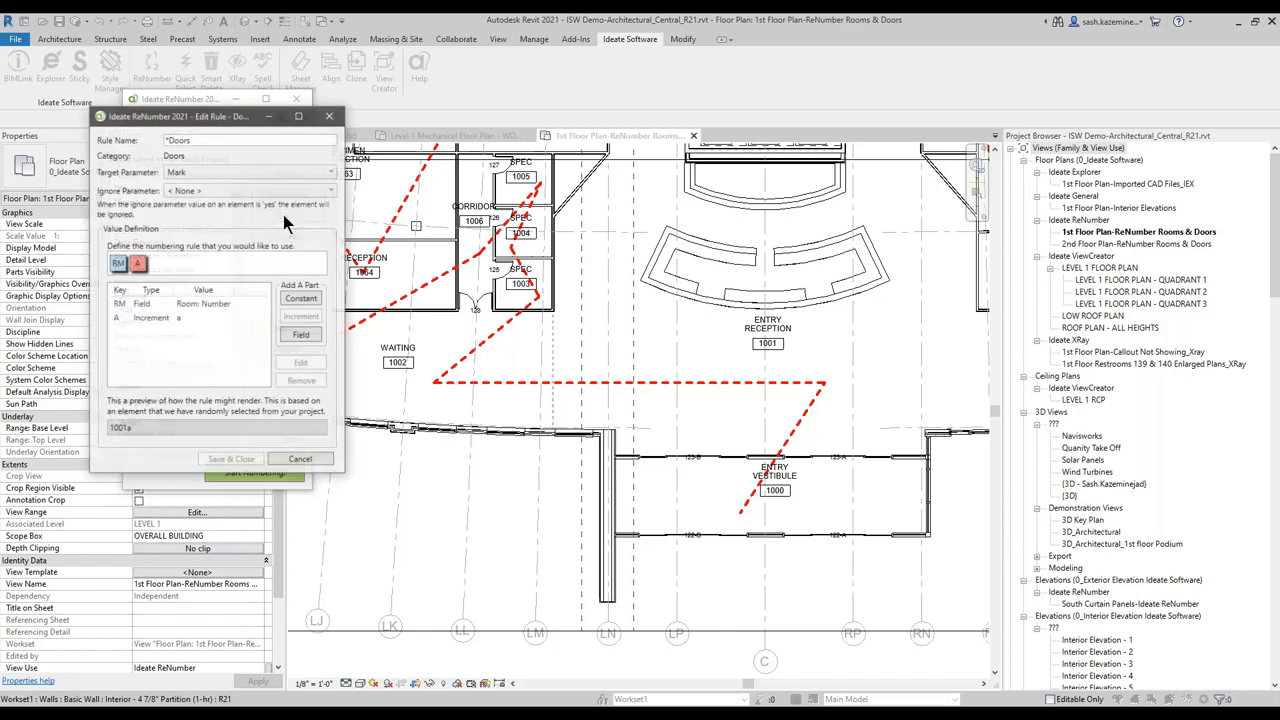
pyautogui.click(170, 318)
pyautogui.doubleClick(171, 320)
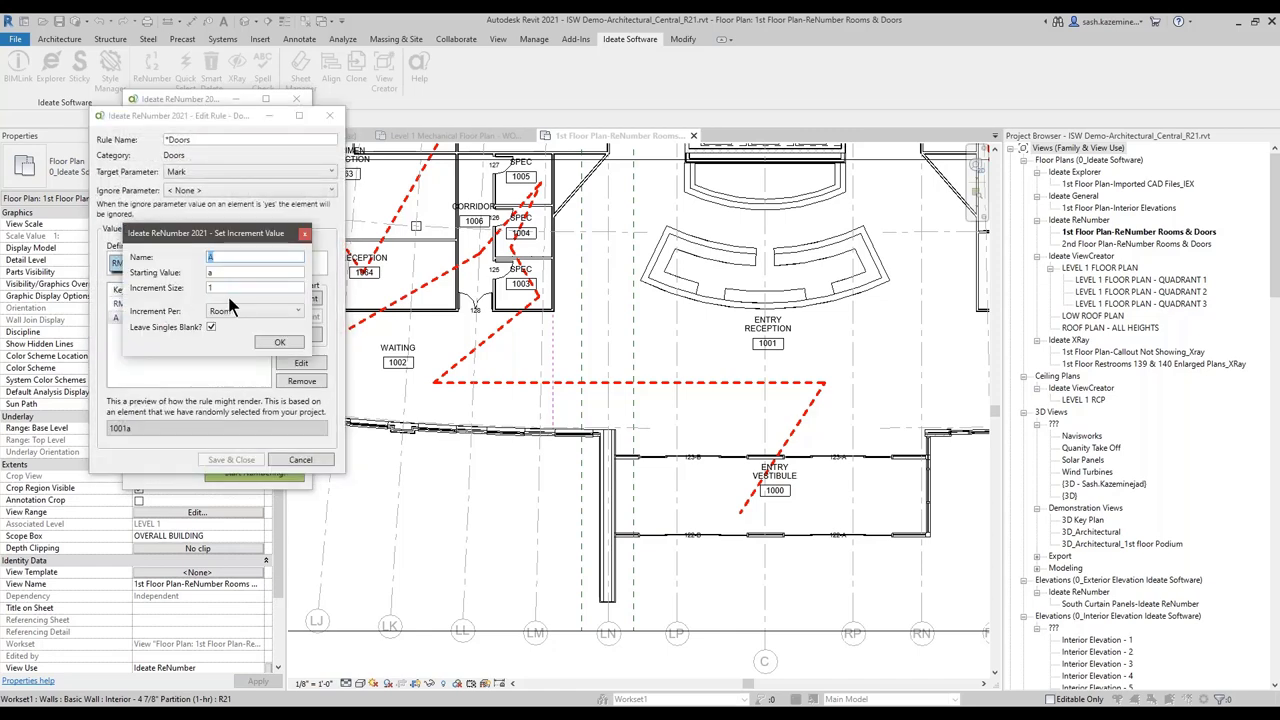
pyautogui.press('Tab')
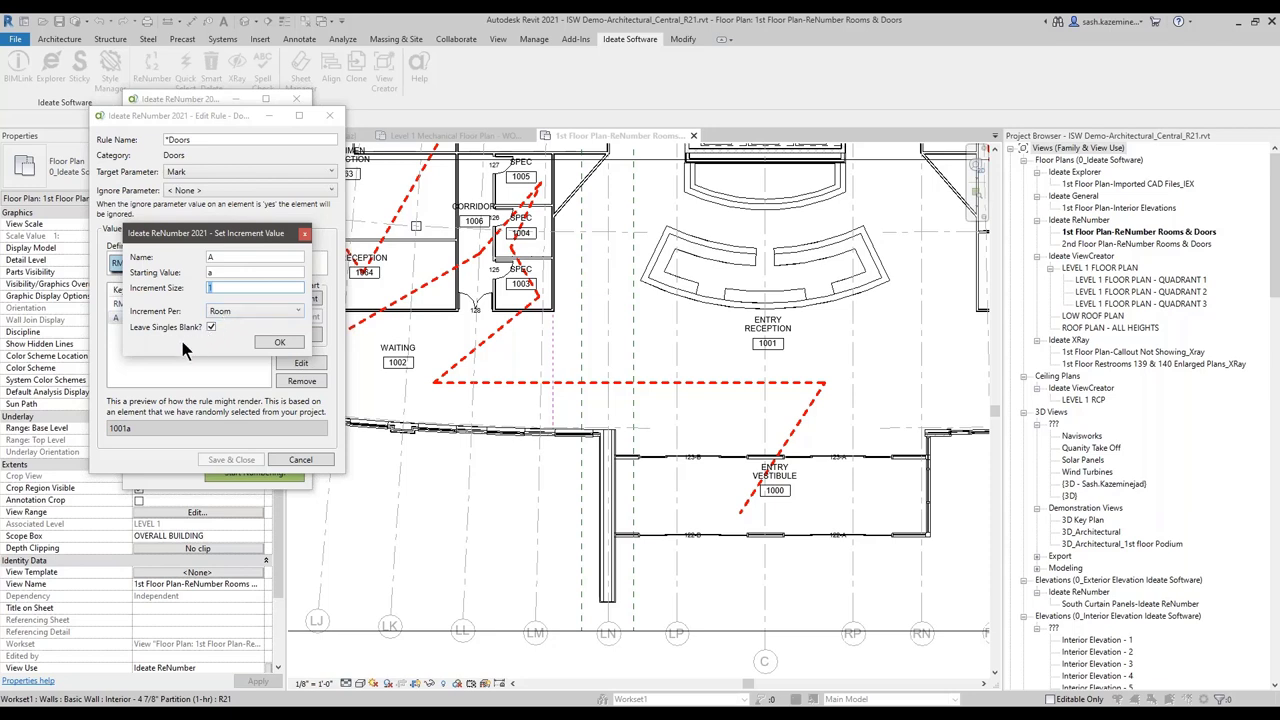
pyautogui.moveTo(124, 319); pyautogui.dragTo(243, 348)
pyautogui.click(305, 235)
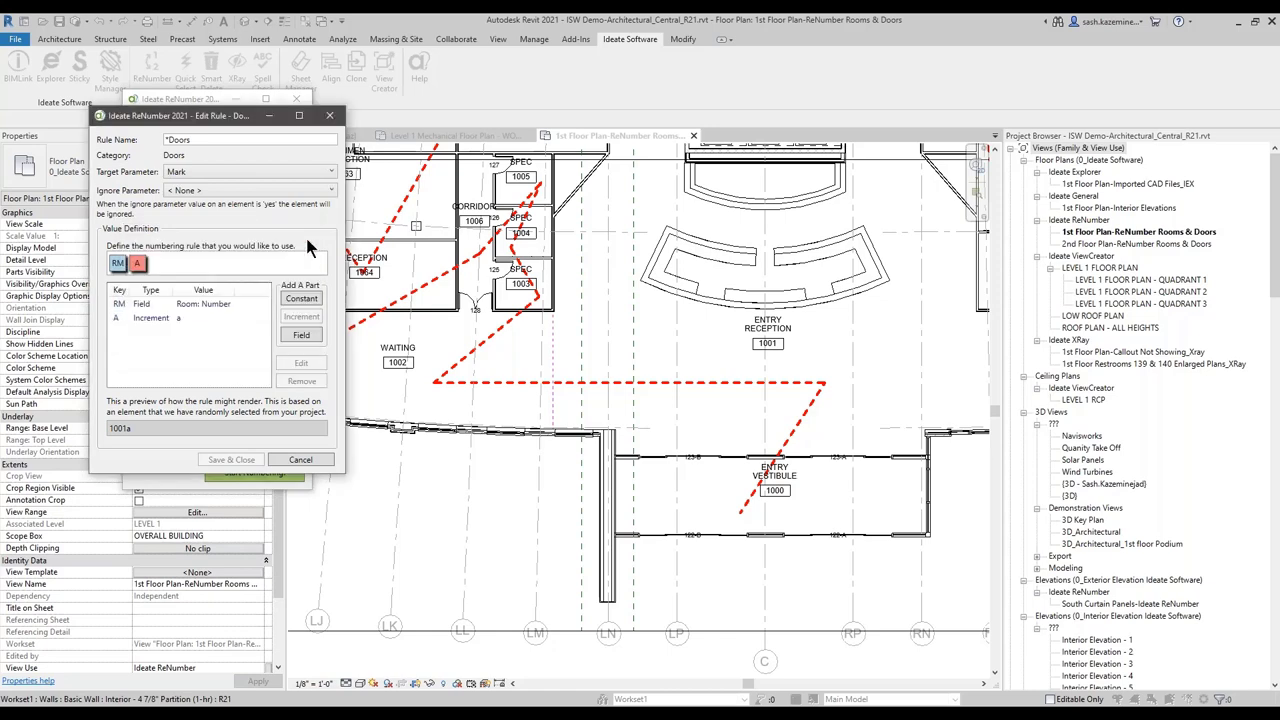
pyautogui.click(300, 460)
pyautogui.click(316, 135)
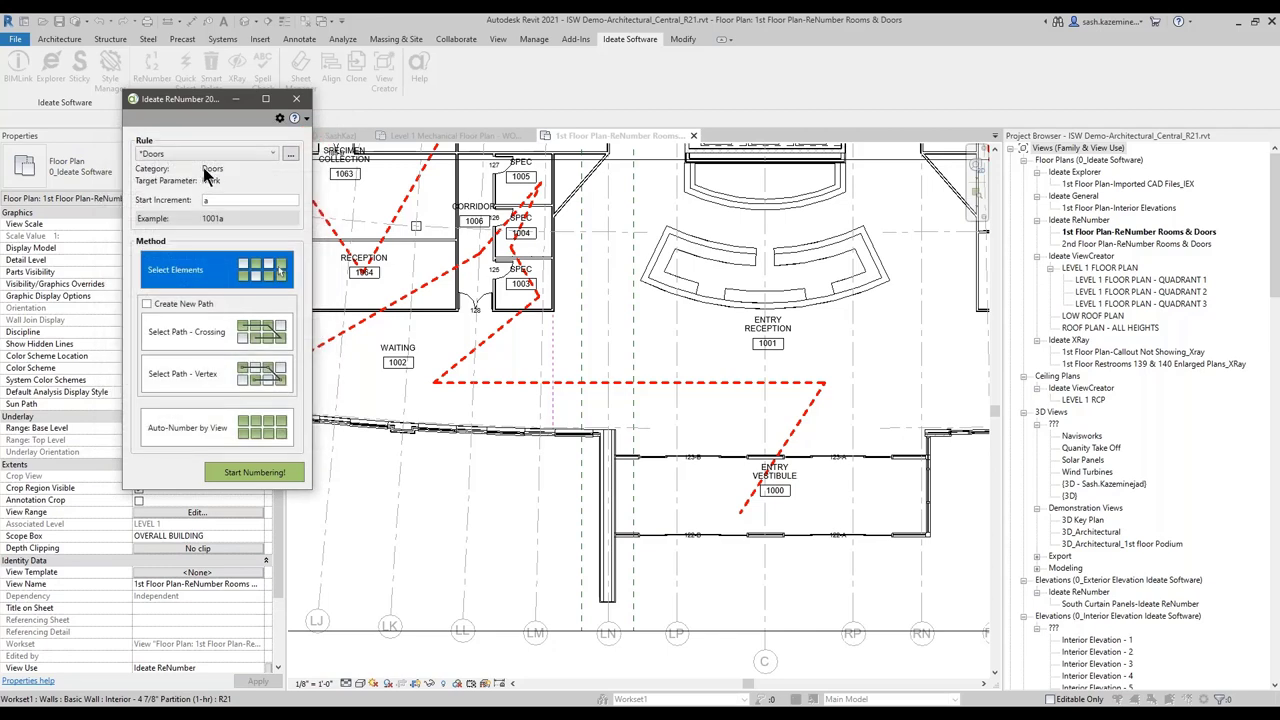
# - Set Start Increment to A, auto-number by view, and accept all 121 new door marks
pyautogui.doubleClick(225, 200)
pyautogui.click(184, 428)
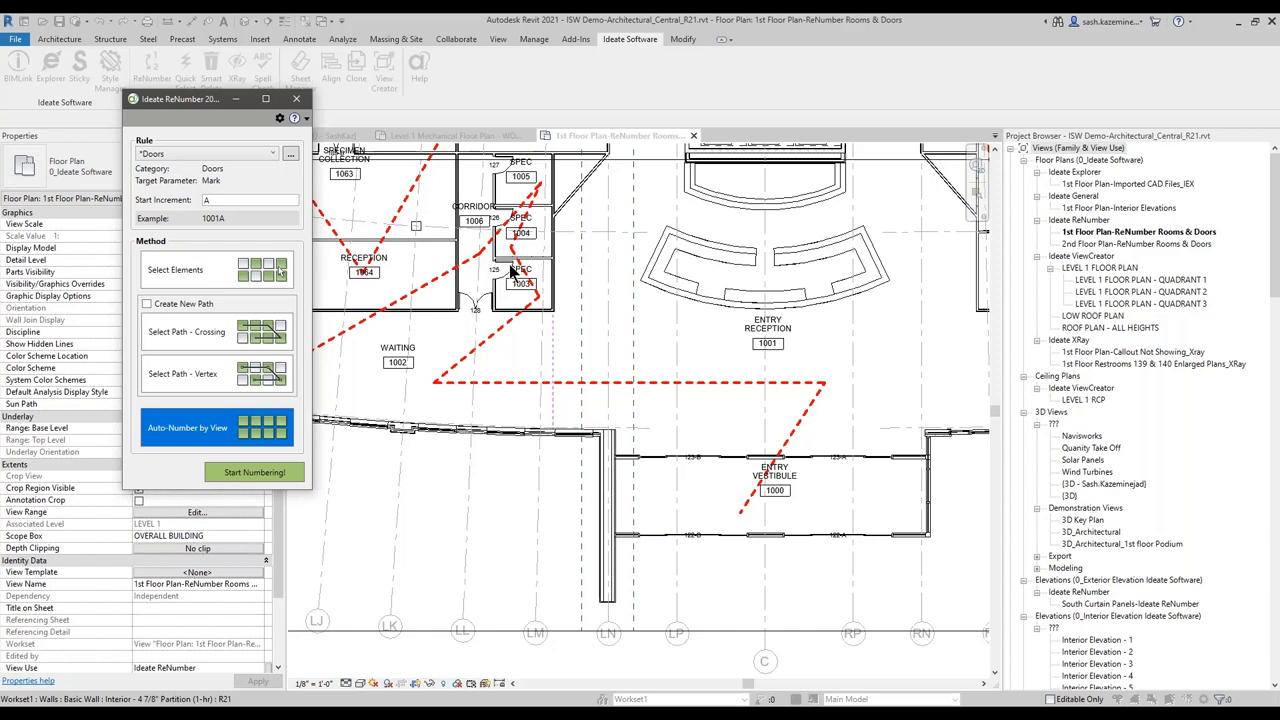
pyautogui.click(256, 478)
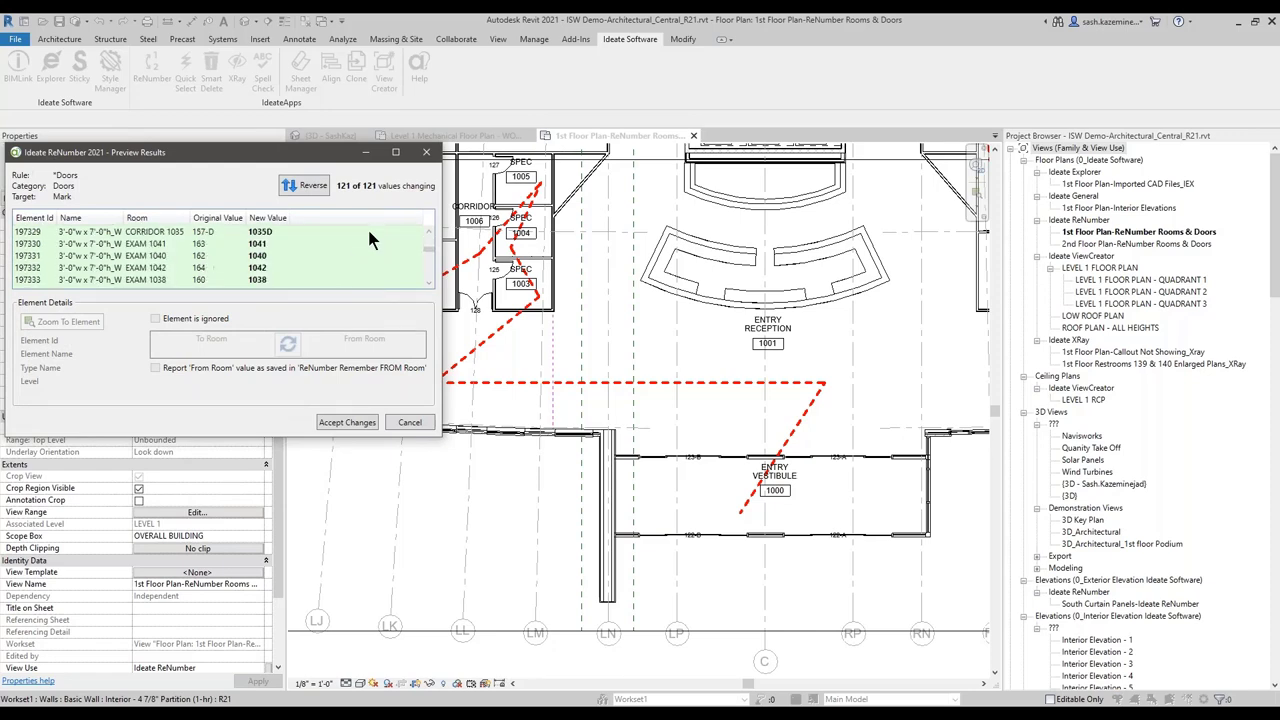
pyautogui.click(347, 422)
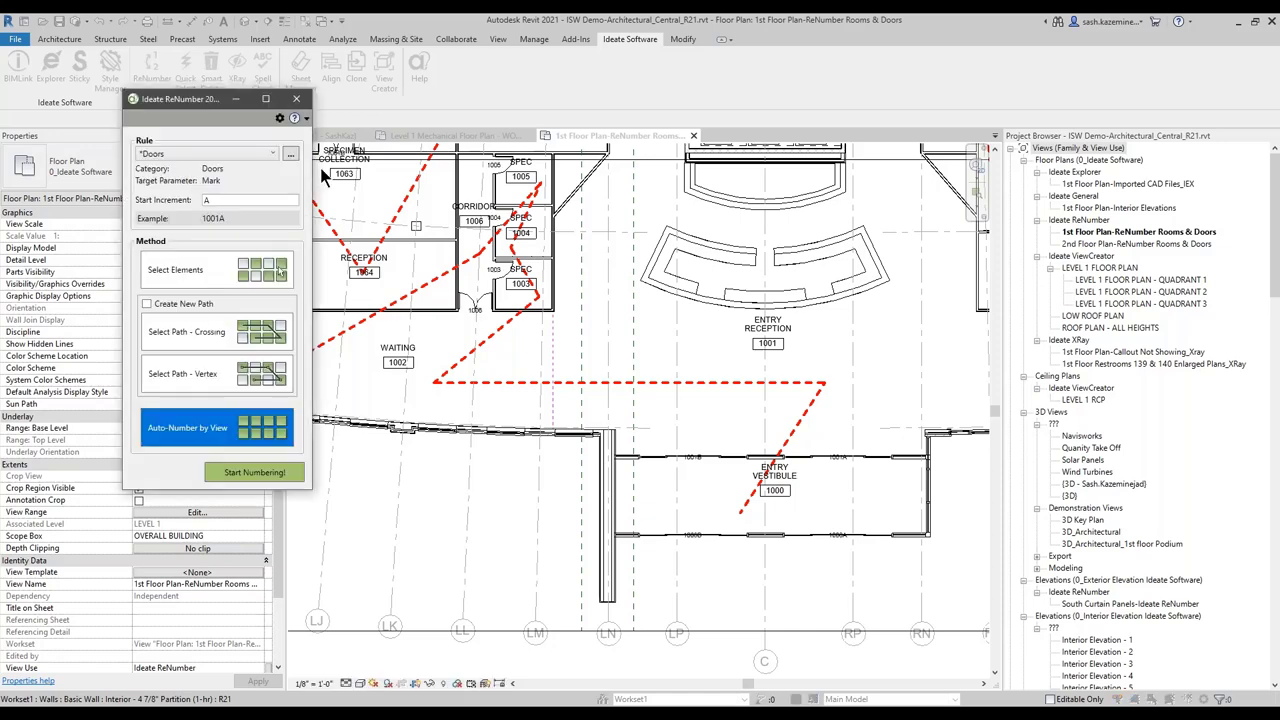
# - Close ReNumber and nudge door tag 1061B slightly lower near Specimen Collection
pyautogui.click(312, 93)
pyautogui.scroll(4, 512, 280)
pyautogui.scroll(-3, 495, 270)
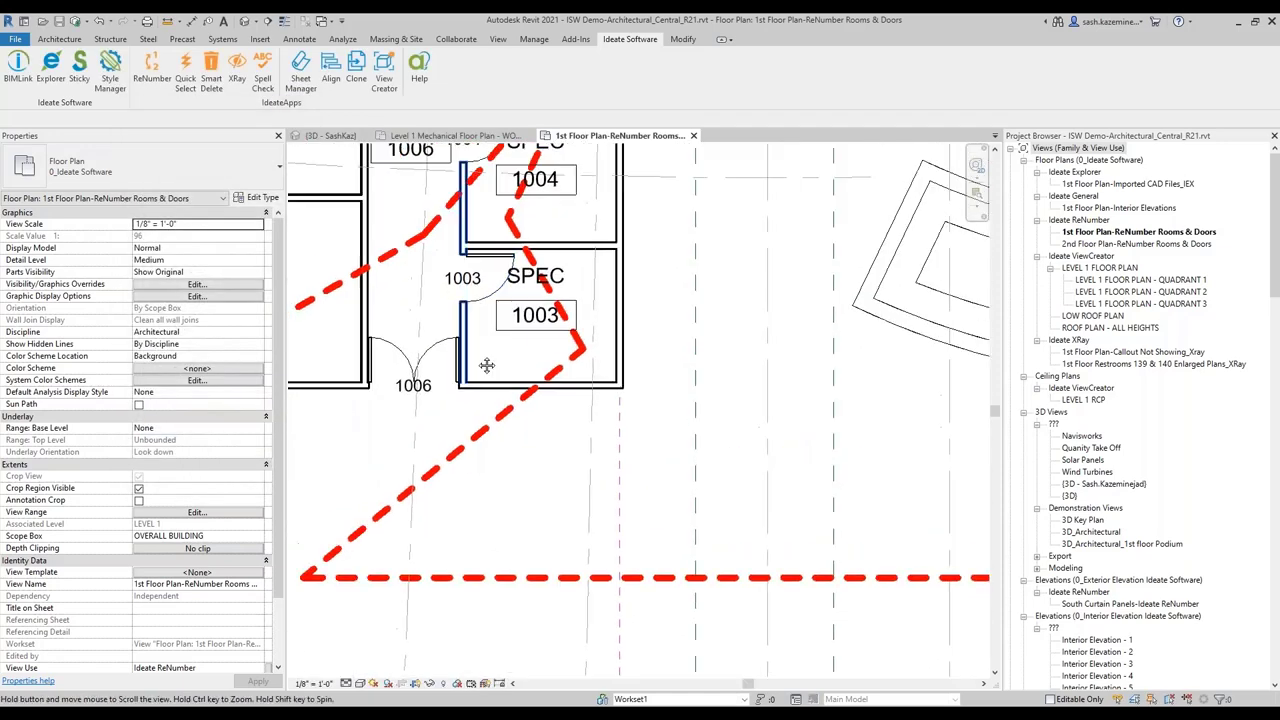
pyautogui.moveTo(505, 258); pyautogui.dragTo(513, 377, button='middle')
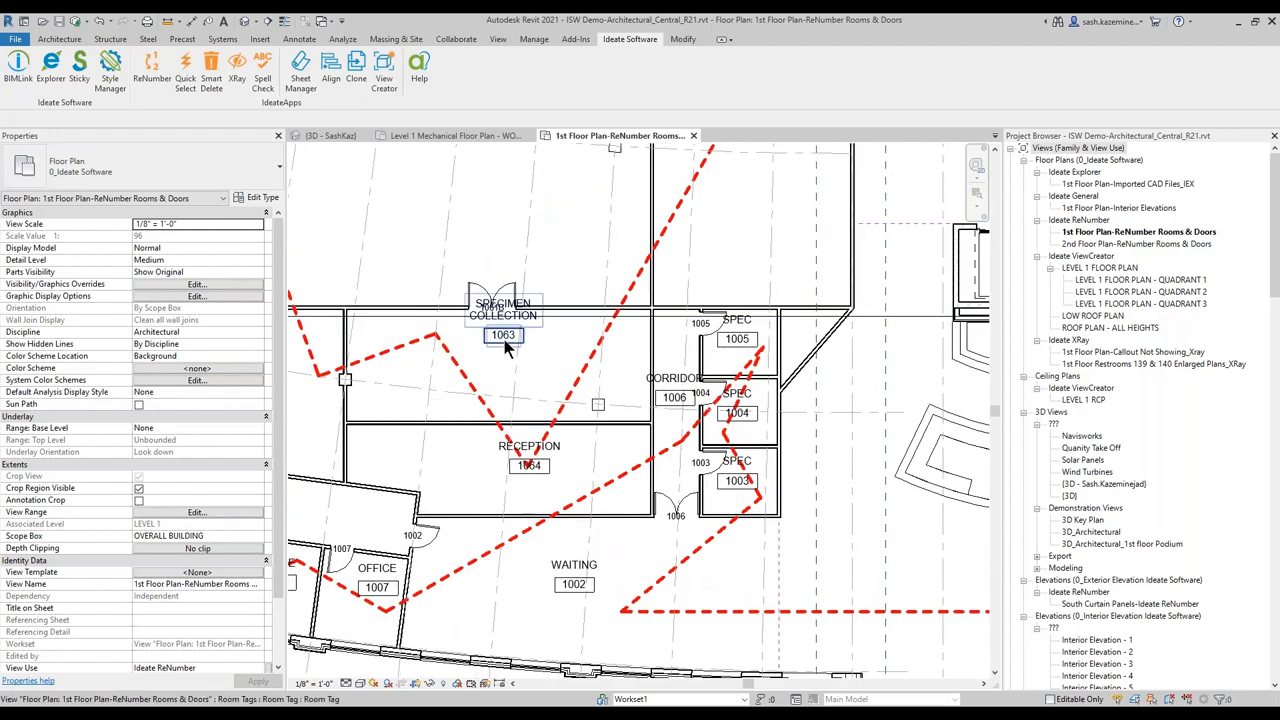
pyautogui.click(504, 333)
pyautogui.scroll(3, 504, 336)
pyautogui.scroll(3, 472, 283)
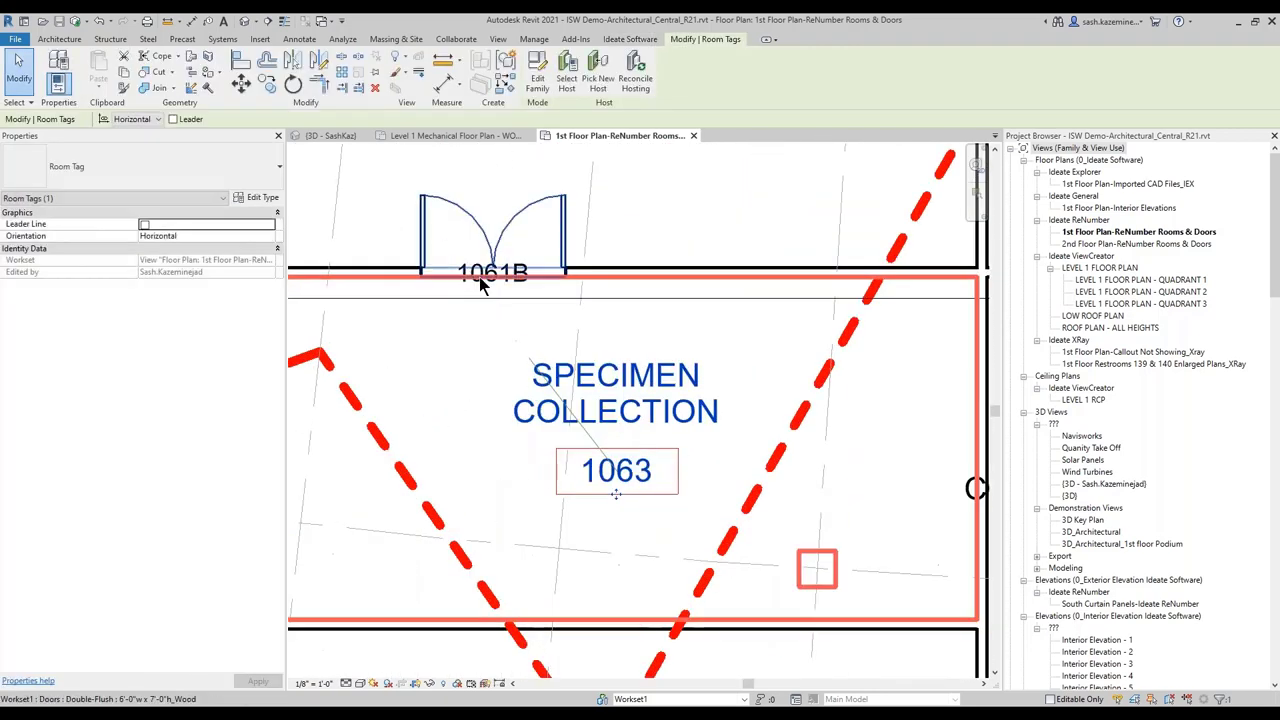
pyautogui.click(490, 300)
pyautogui.moveTo(492, 302); pyautogui.dragTo(492, 330)
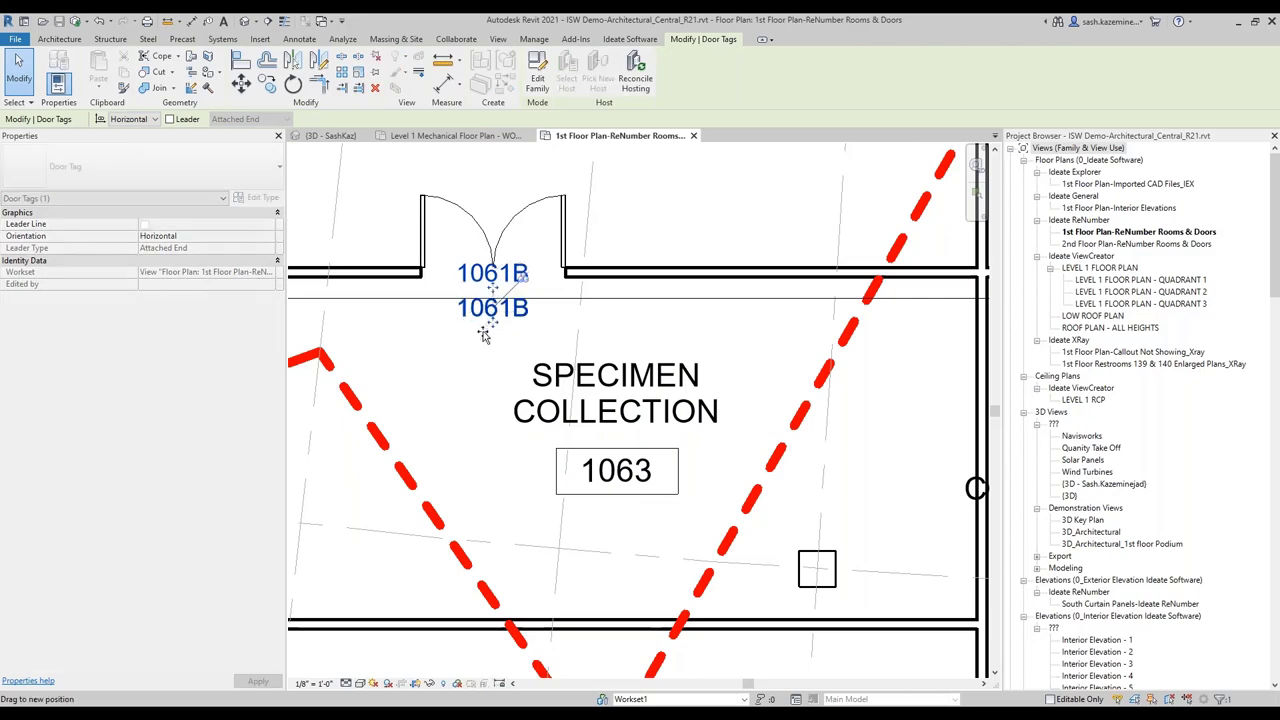
pyautogui.scroll(-5, 490, 330)
pyautogui.scroll(1, 476, 385)
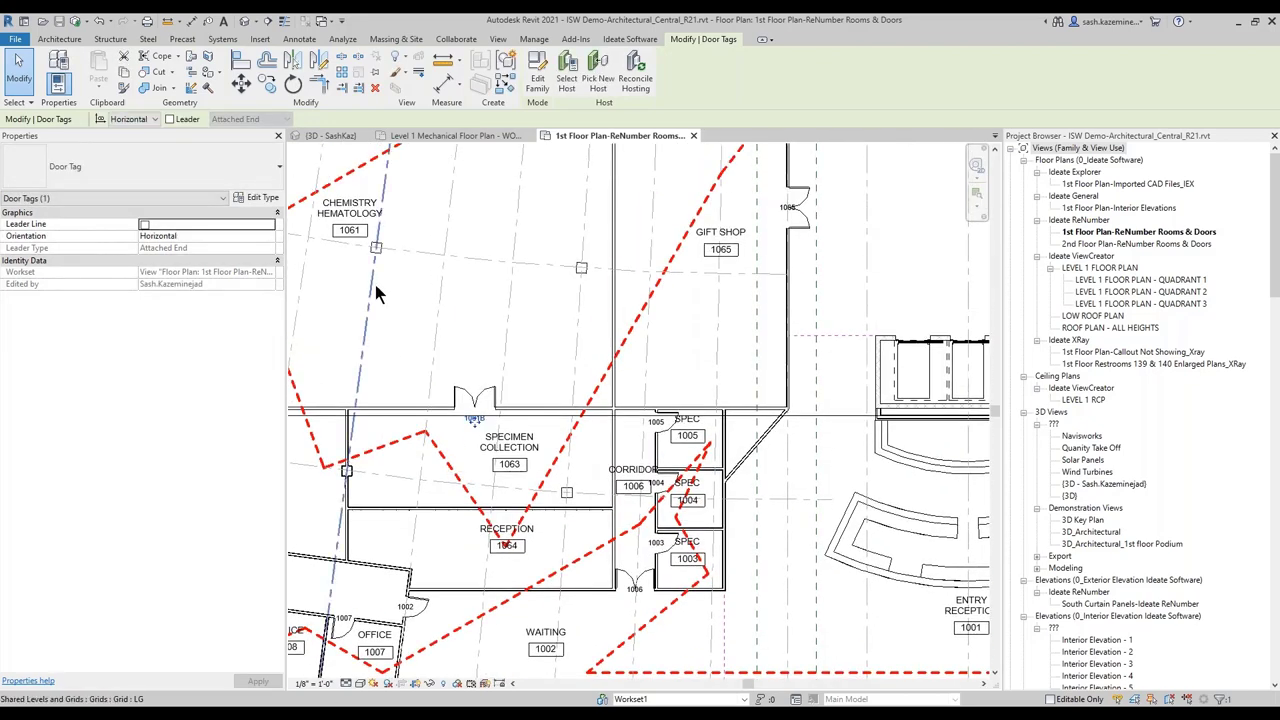
# - Pan across the plan checking new door marks like 1012 and 1010, then zoom to fit
pyautogui.moveTo(374, 281); pyautogui.dragTo(480, 480, button='middle')
pyautogui.scroll(4, 563, 320)
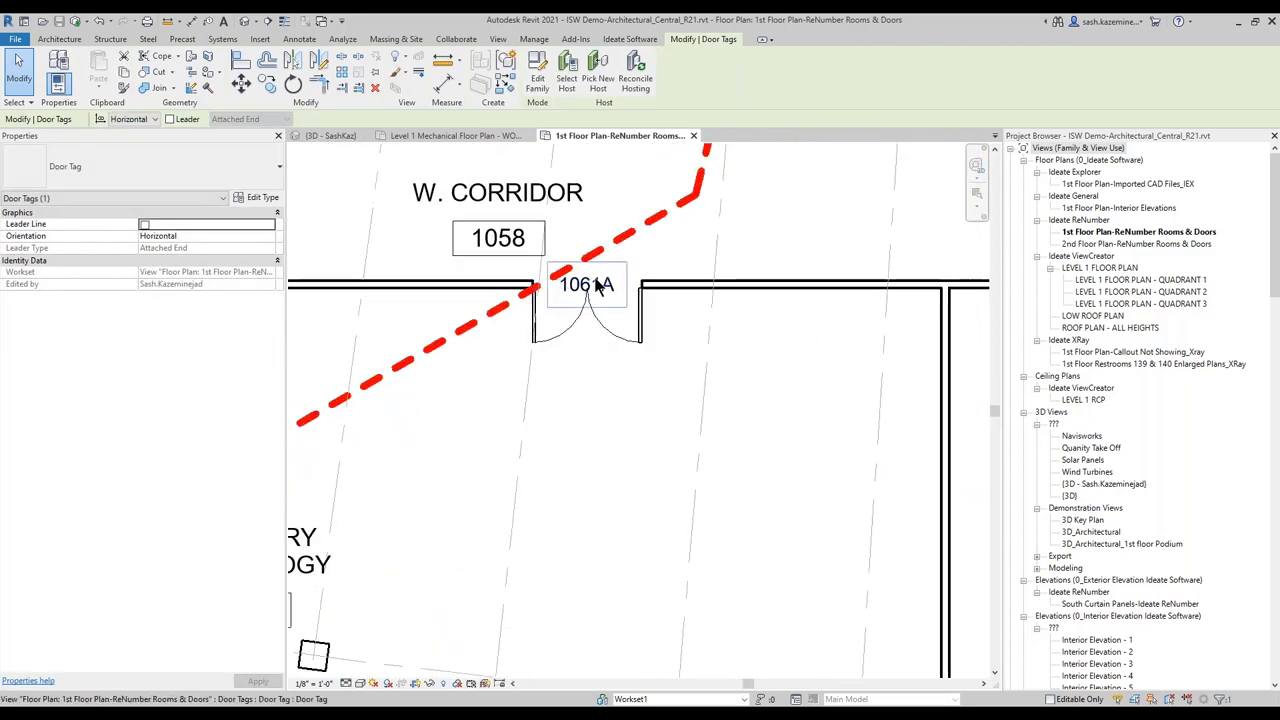
pyautogui.scroll(-2, 621, 318)
pyautogui.scroll(-1, 621, 318)
pyautogui.moveTo(621, 318); pyautogui.dragTo(862, 320, button='middle')
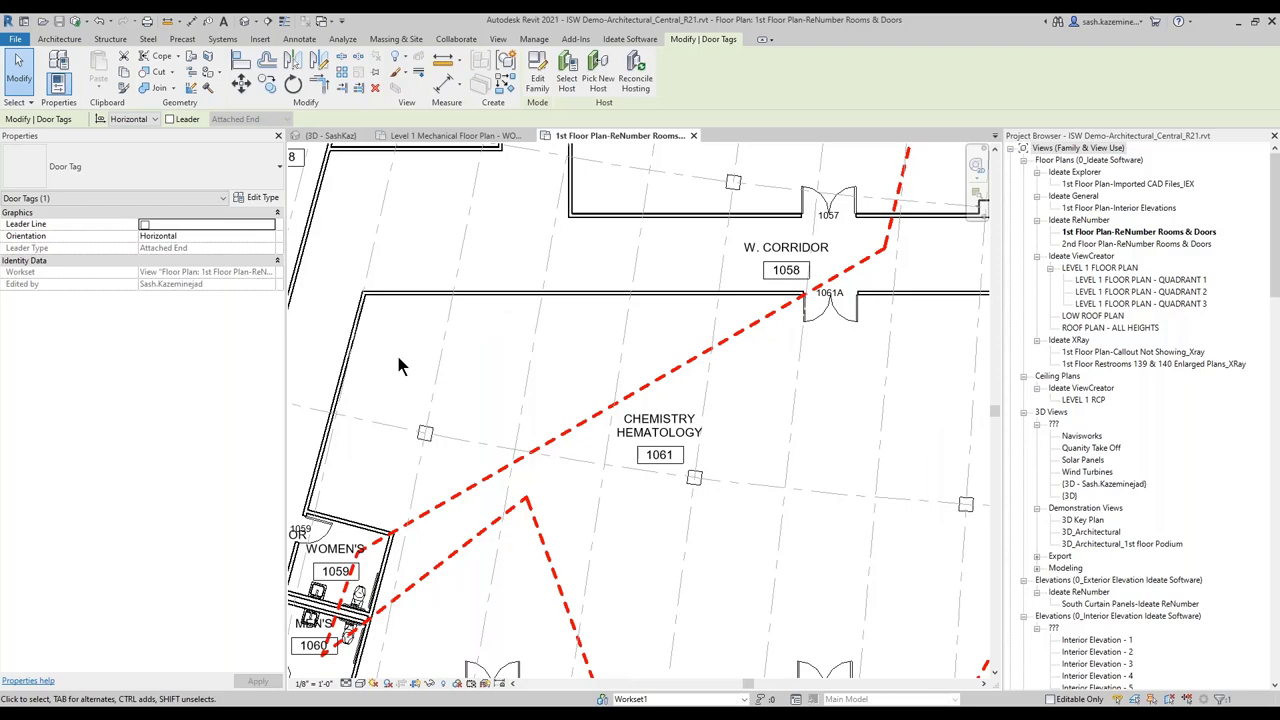
pyautogui.scroll(-3, 503, 403)
pyautogui.moveTo(700, 517); pyautogui.dragTo(764, 338, button='middle')
pyautogui.scroll(5, 558, 565)
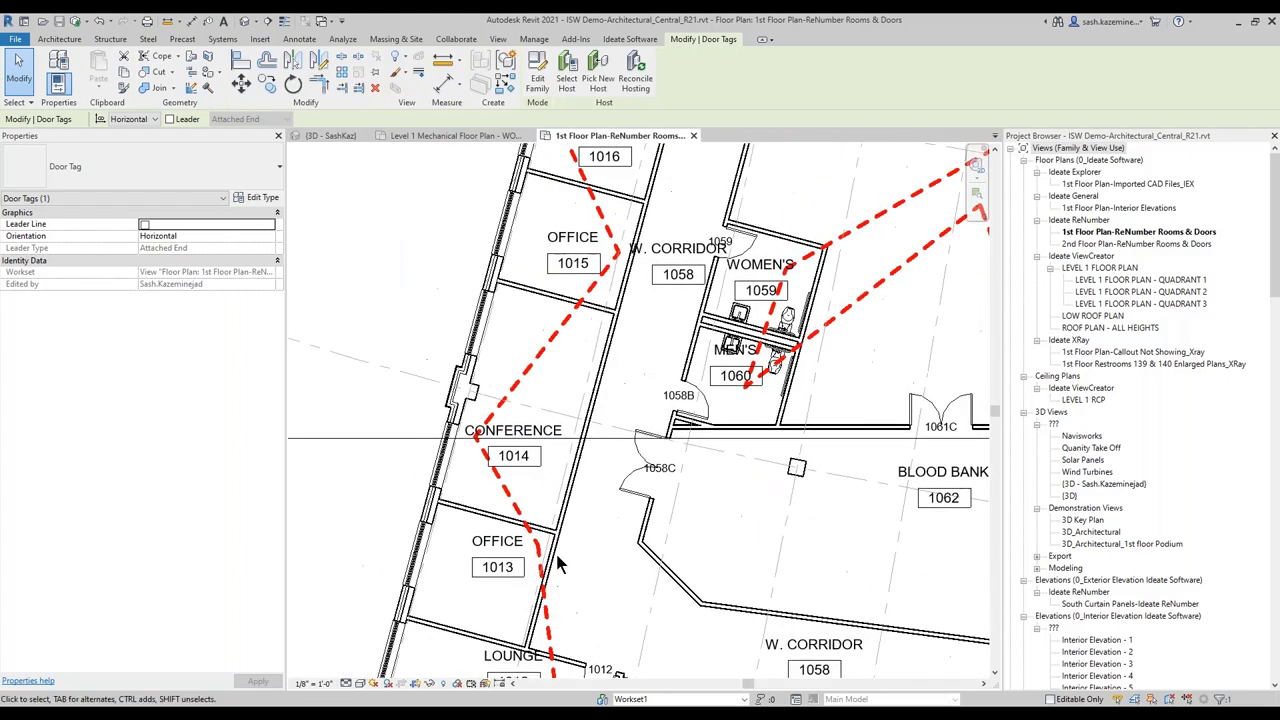
pyautogui.scroll(-1, 611, 329)
pyautogui.moveTo(611, 329); pyautogui.dragTo(596, 378, button='middle')
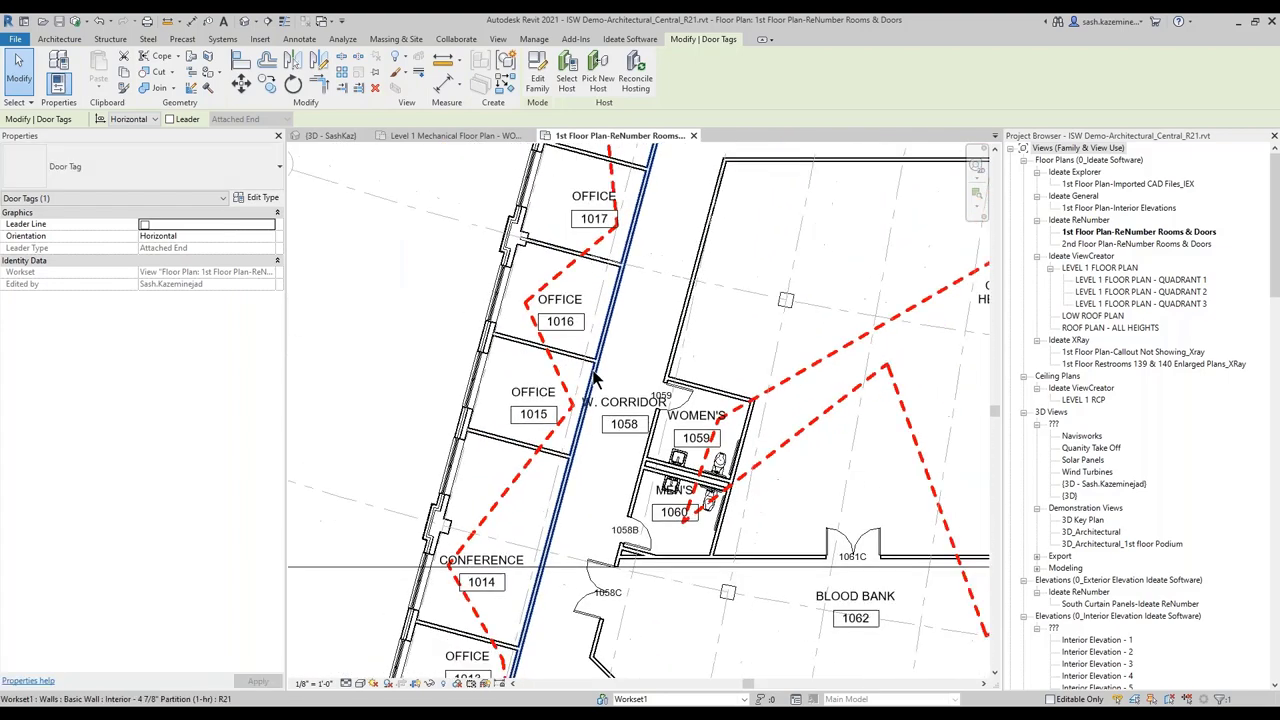
pyautogui.scroll(-3, 596, 378)
pyautogui.scroll(3, 620, 560)
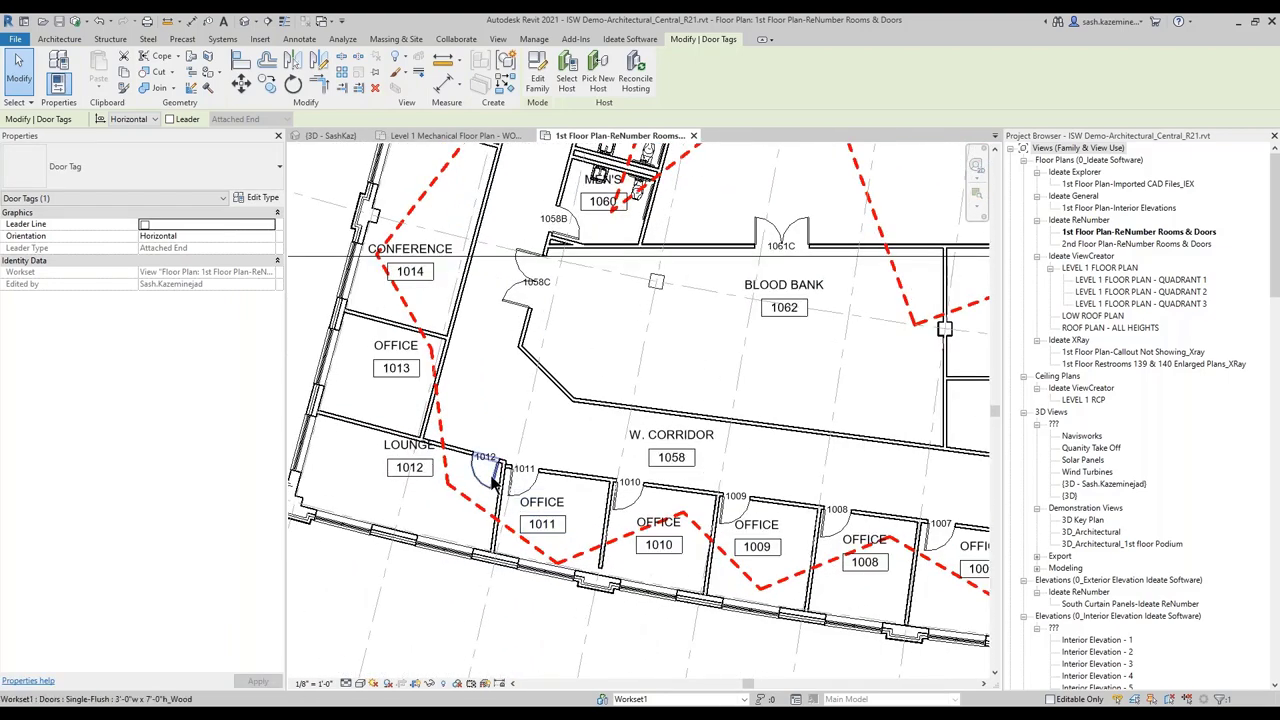
pyautogui.scroll(3, 492, 482)
pyautogui.moveTo(706, 491); pyautogui.dragTo(560, 428, button='middle')
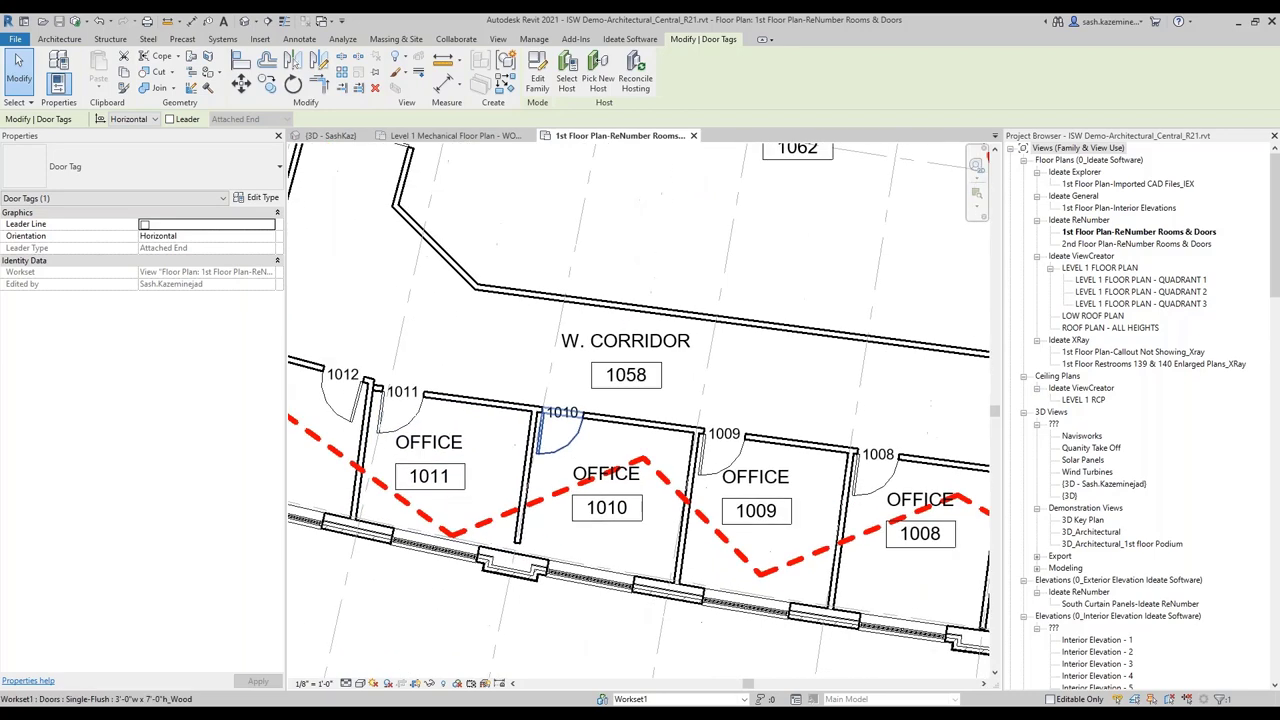
pyautogui.press('z')
pyautogui.press('f')
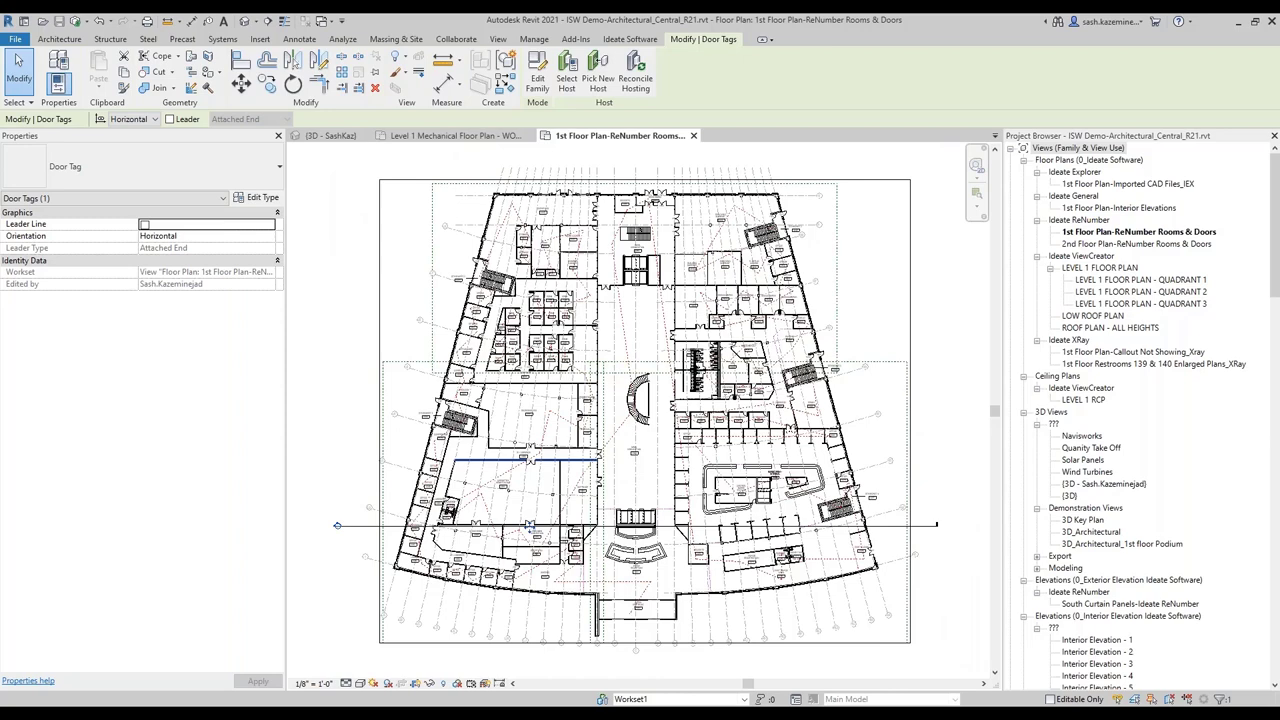
# - Open the LEVEL 1 FLOOR PLAN view and clear the door tag selection
pyautogui.click(630, 40)
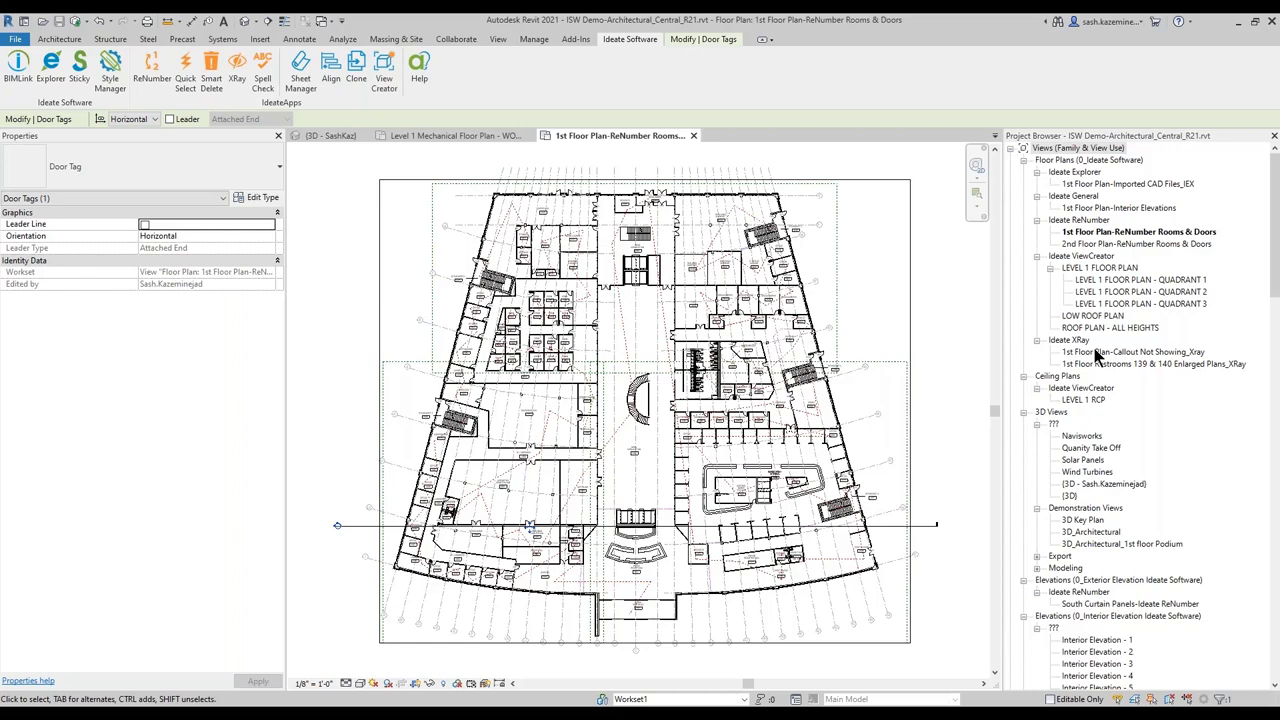
pyautogui.click(1095, 268)
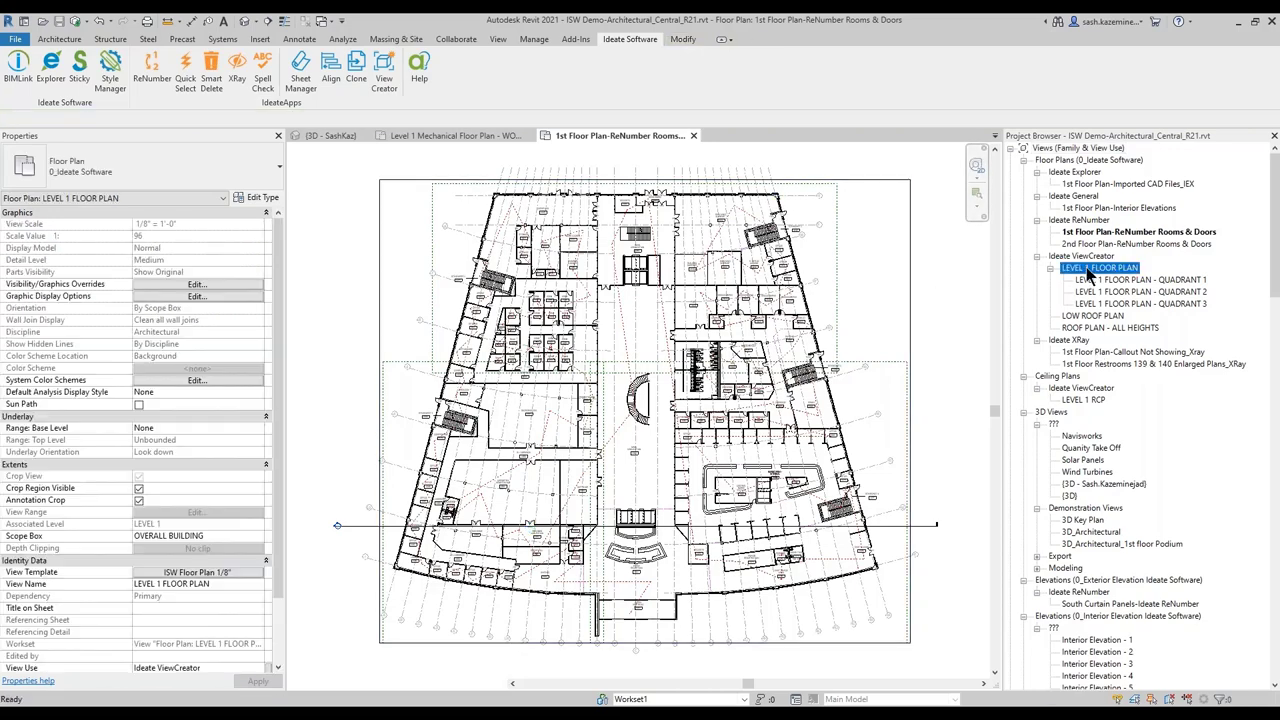
pyautogui.doubleClick(1095, 268)
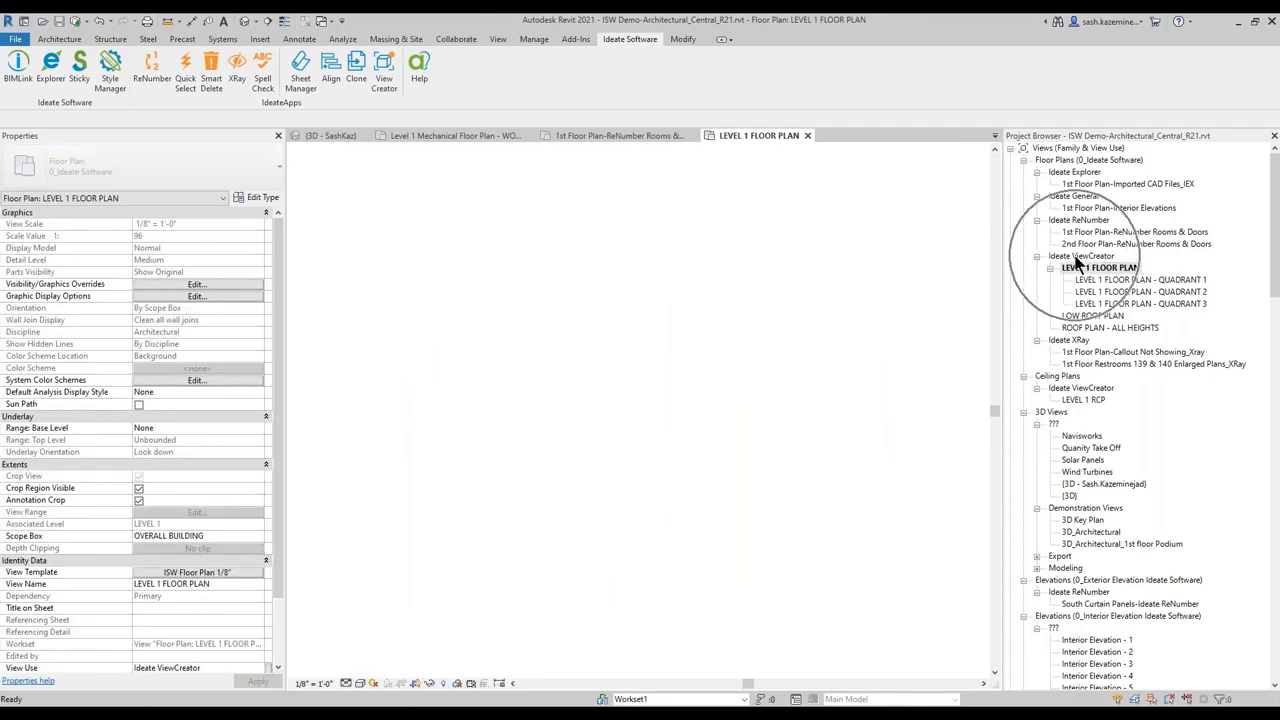
pyautogui.click(941, 335)
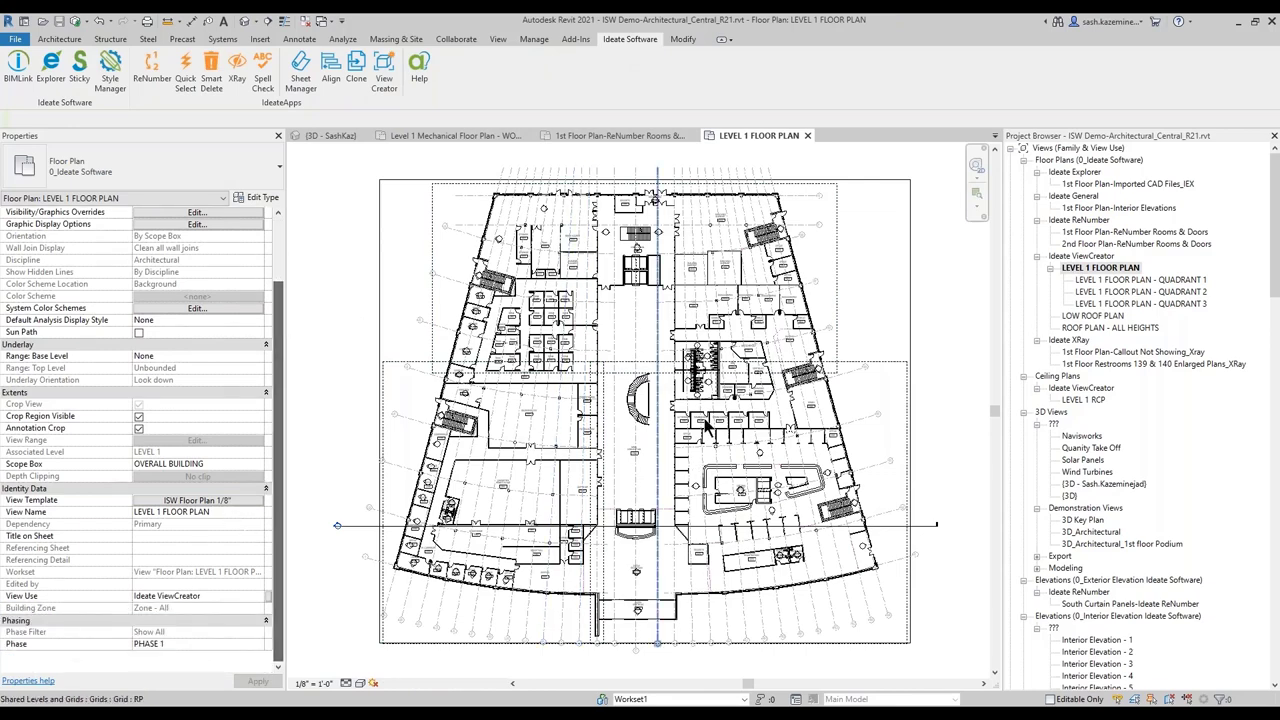
# - Review the QUADRANT 1 and 3 dependents, reselect LEVEL 1 FLOOR PLAN, and launch ViewCreator
pyautogui.click(1140, 279)
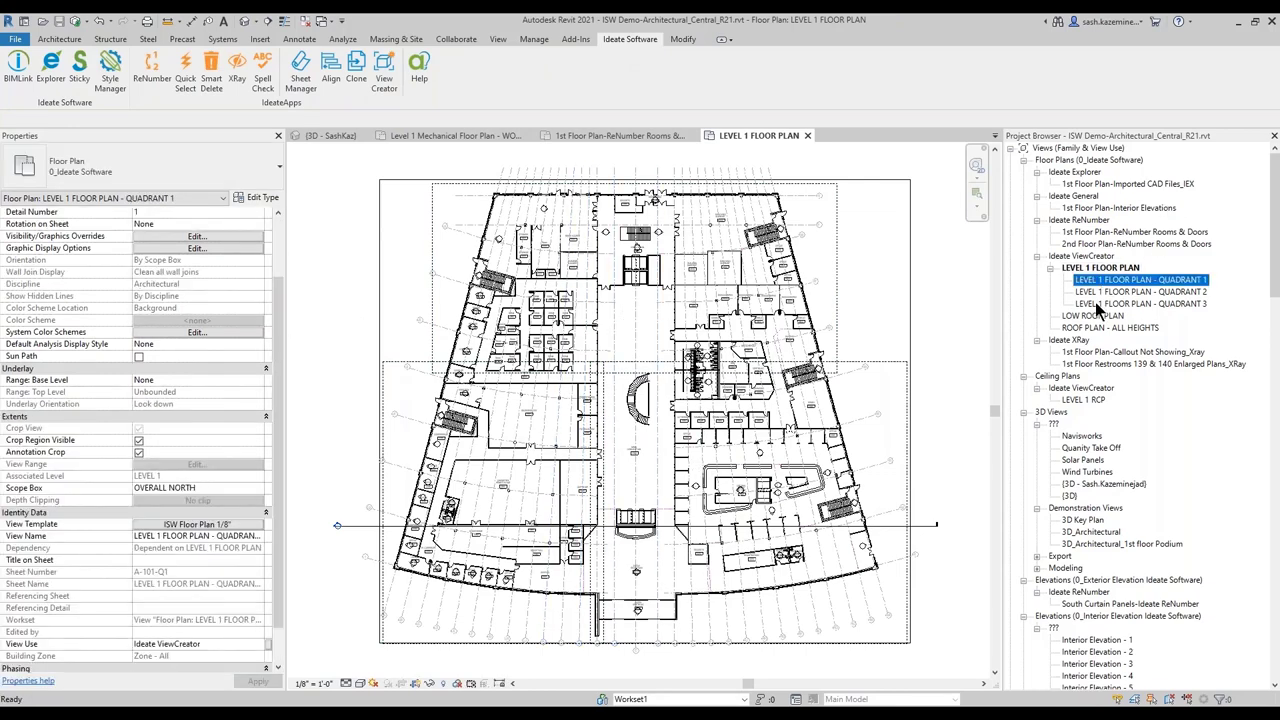
pyautogui.click(1140, 303)
pyautogui.click(310, 468)
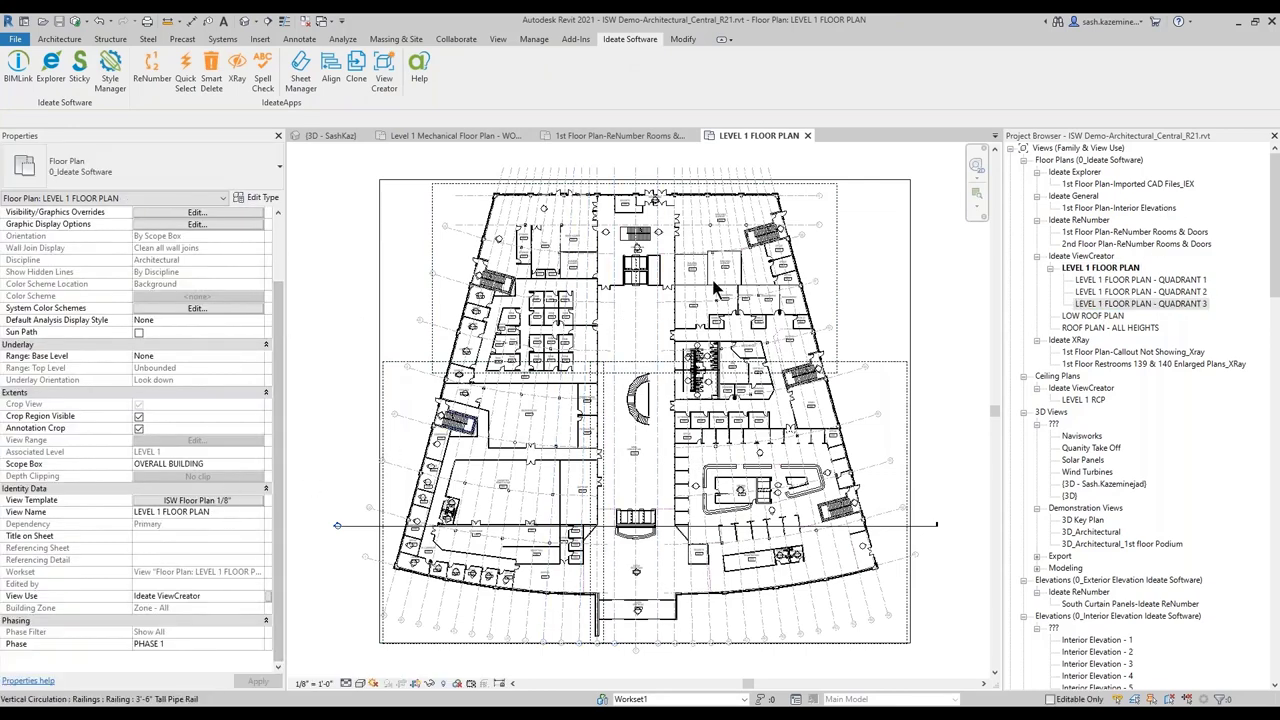
pyautogui.click(1092, 268)
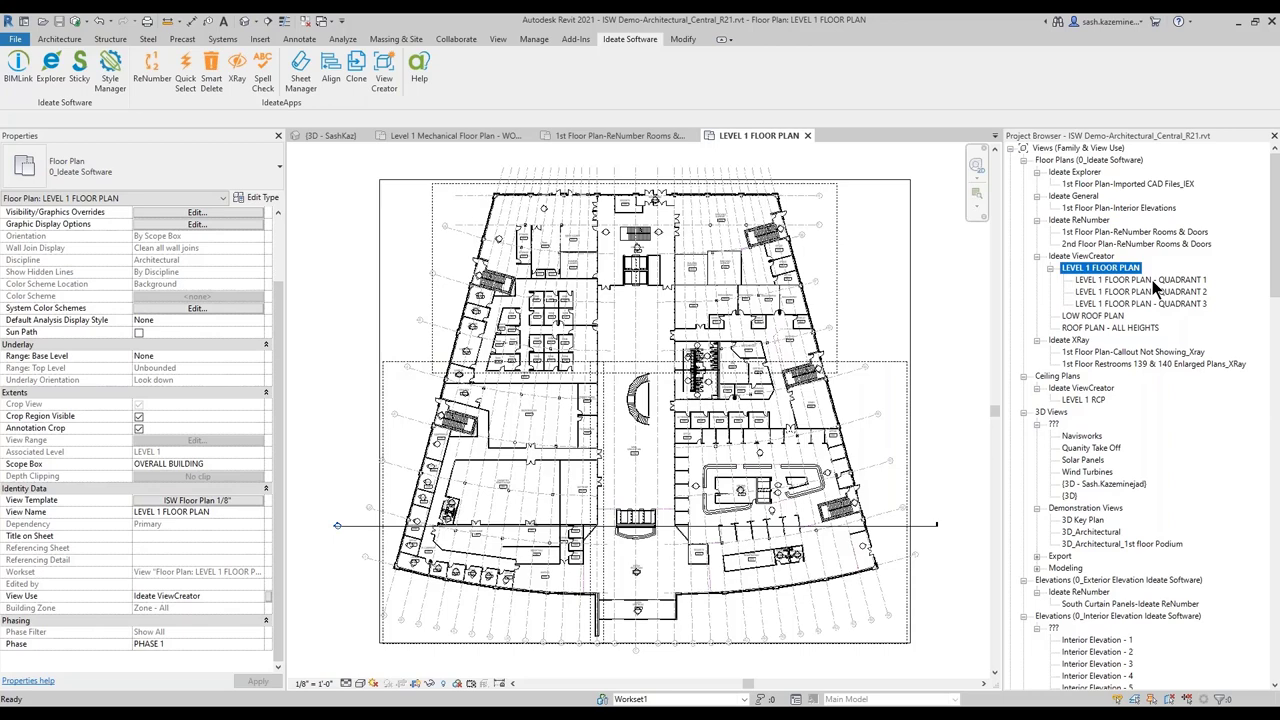
pyautogui.click(385, 72)
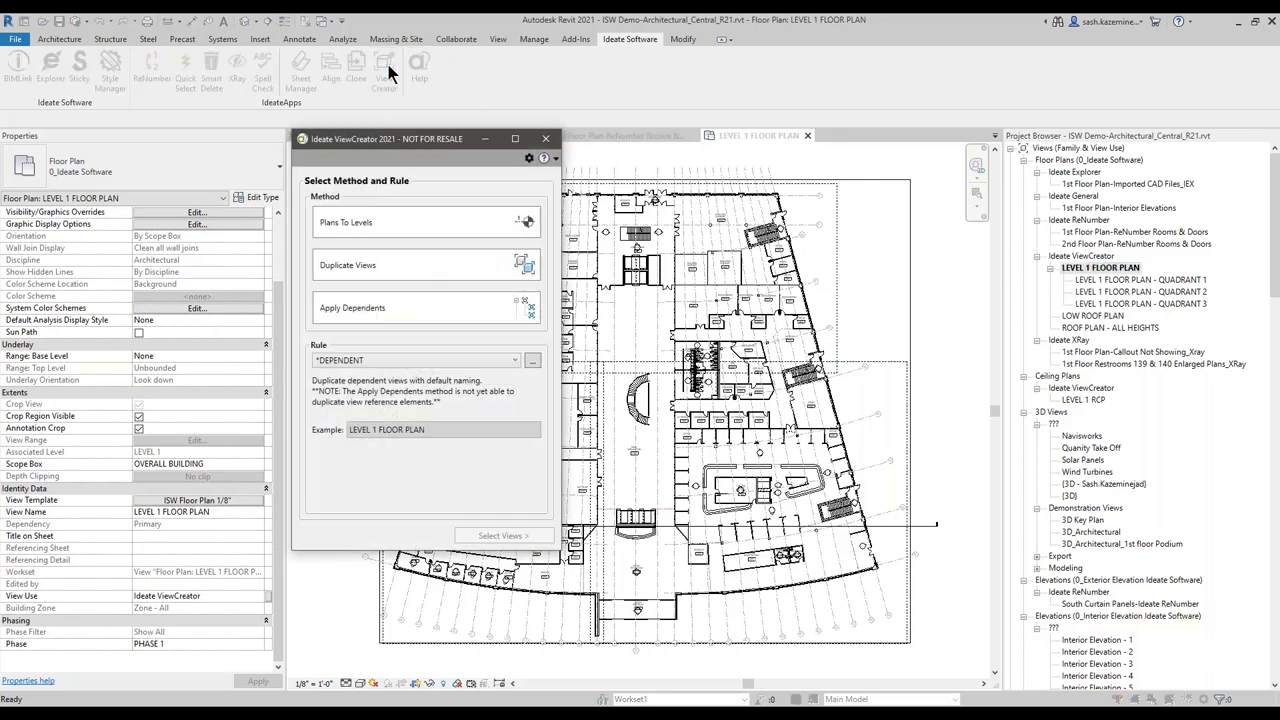
# - Compare the Plans To Levels and Duplicate Views methods, keeping the *LEVEL naming rule
pyautogui.moveTo(374, 142); pyautogui.dragTo(430, 108)
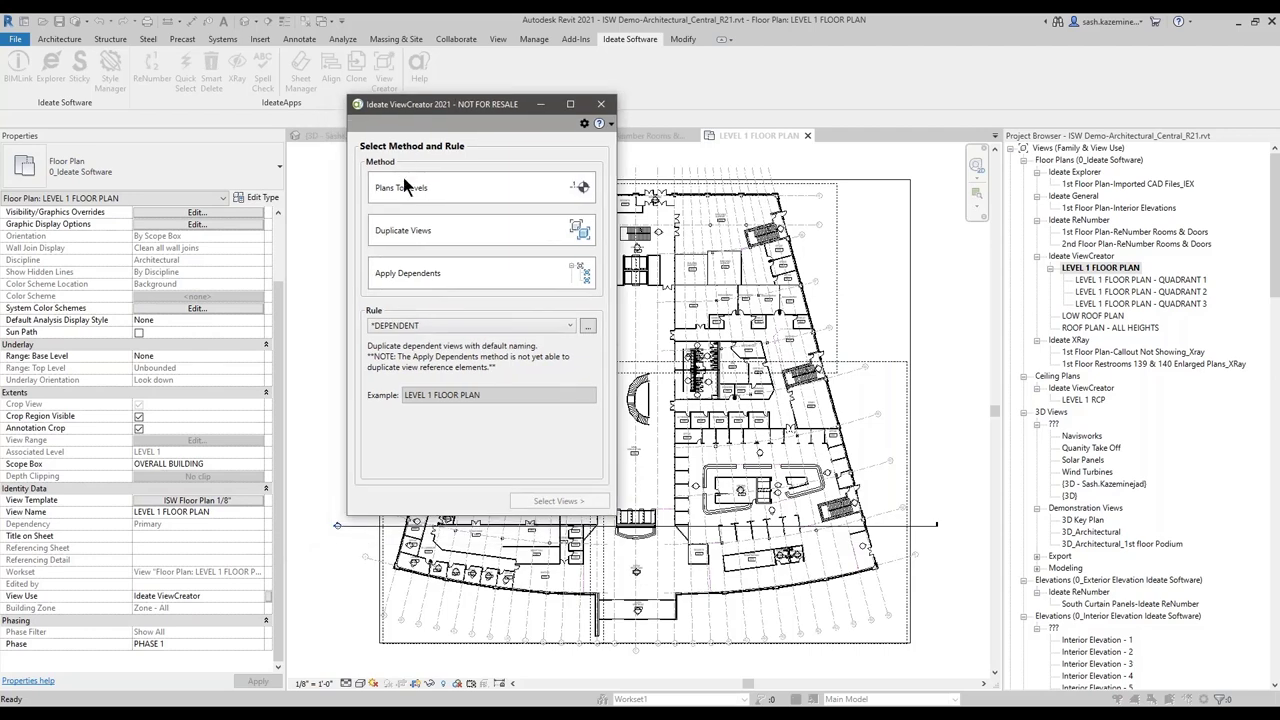
pyautogui.click(405, 190)
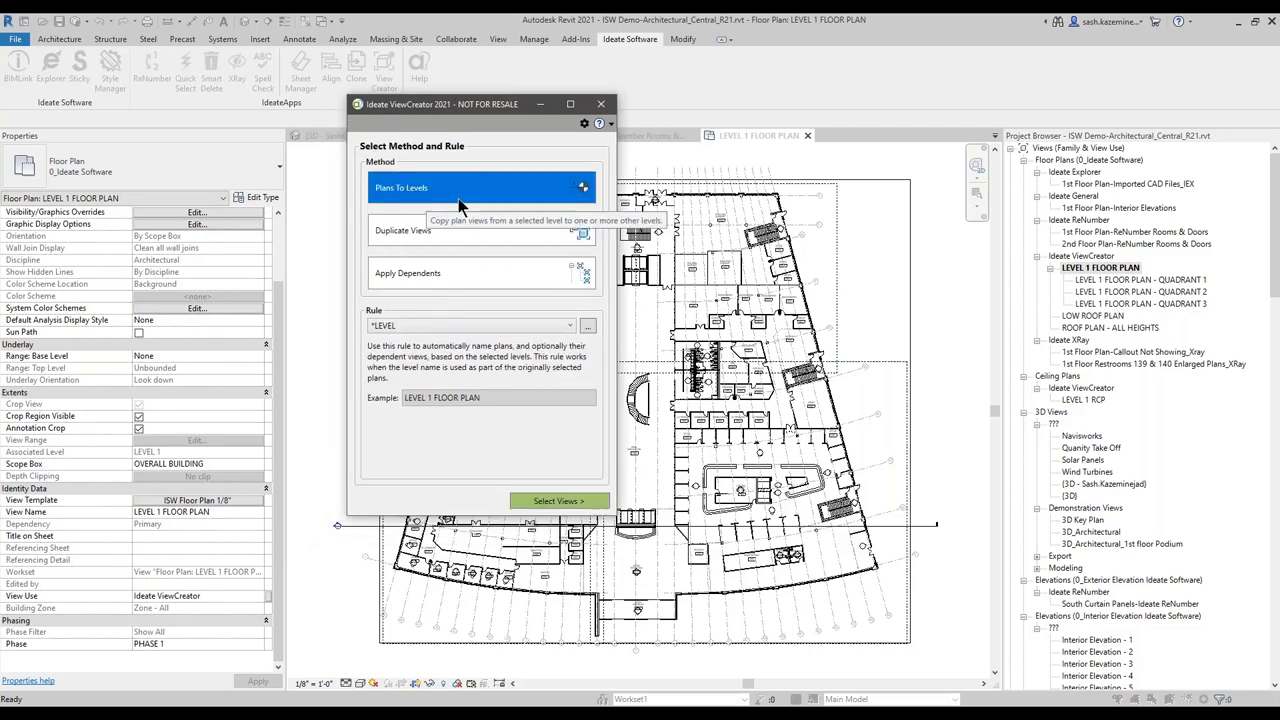
pyautogui.click(407, 234)
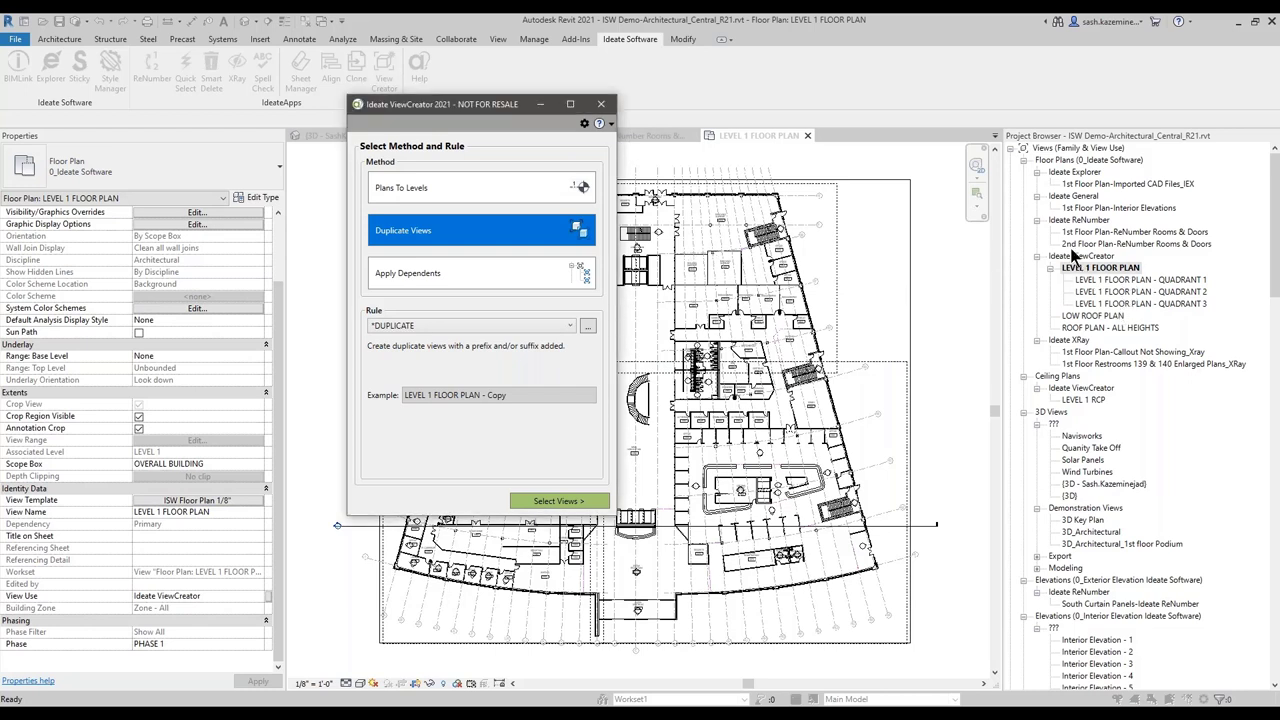
pyautogui.click(481, 185)
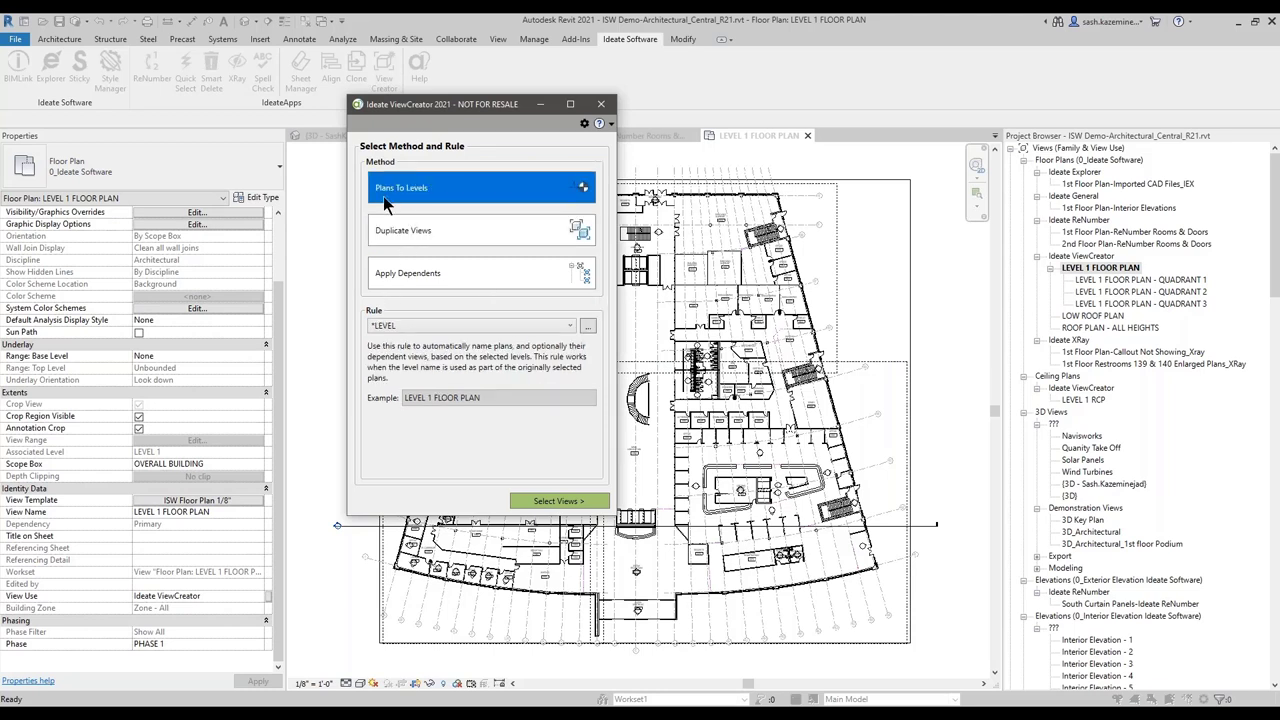
pyautogui.click(392, 327)
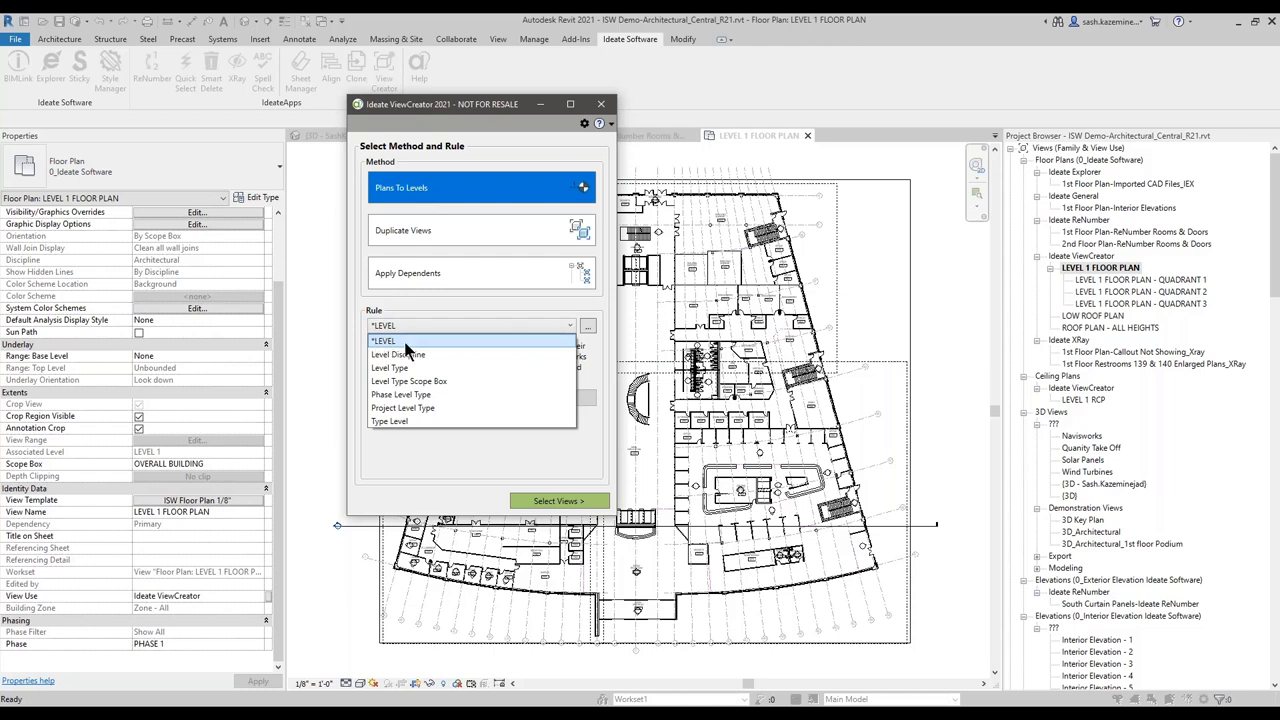
pyautogui.click(405, 343)
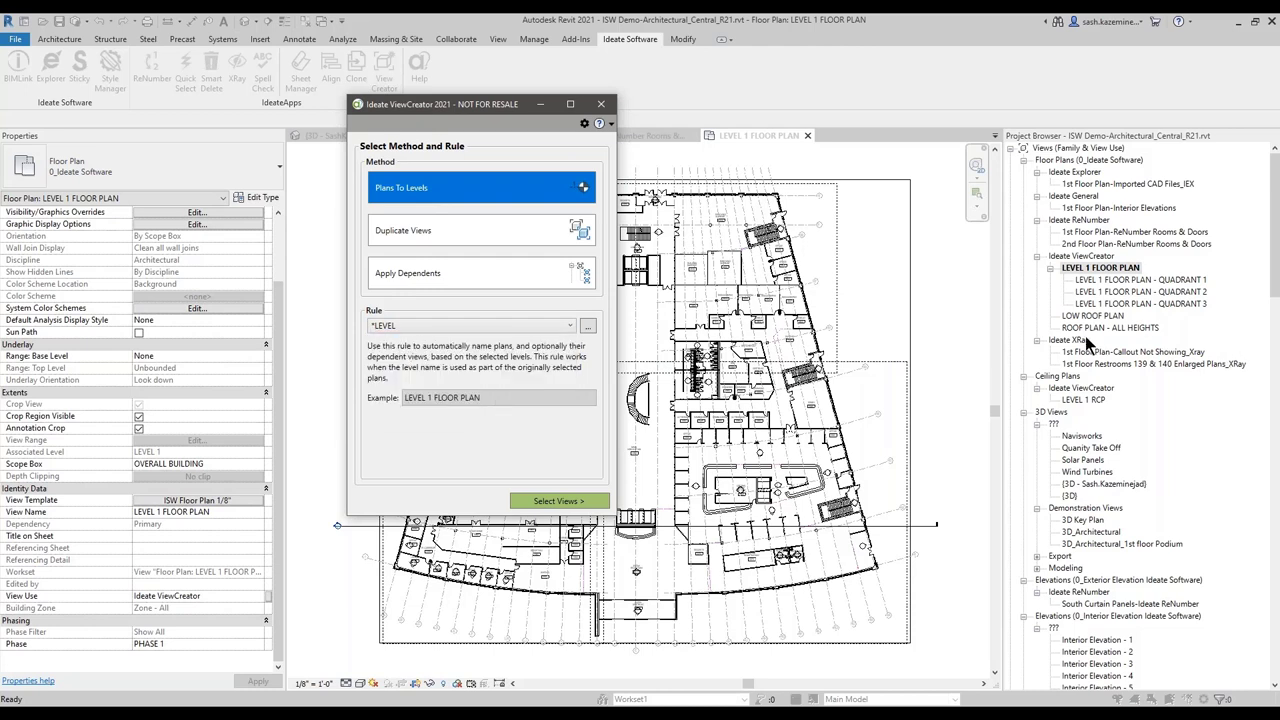
# - Close the ViewCreator window and select the section line across the plan
pyautogui.moveTo(1046, 258); pyautogui.dragTo(1153, 281)
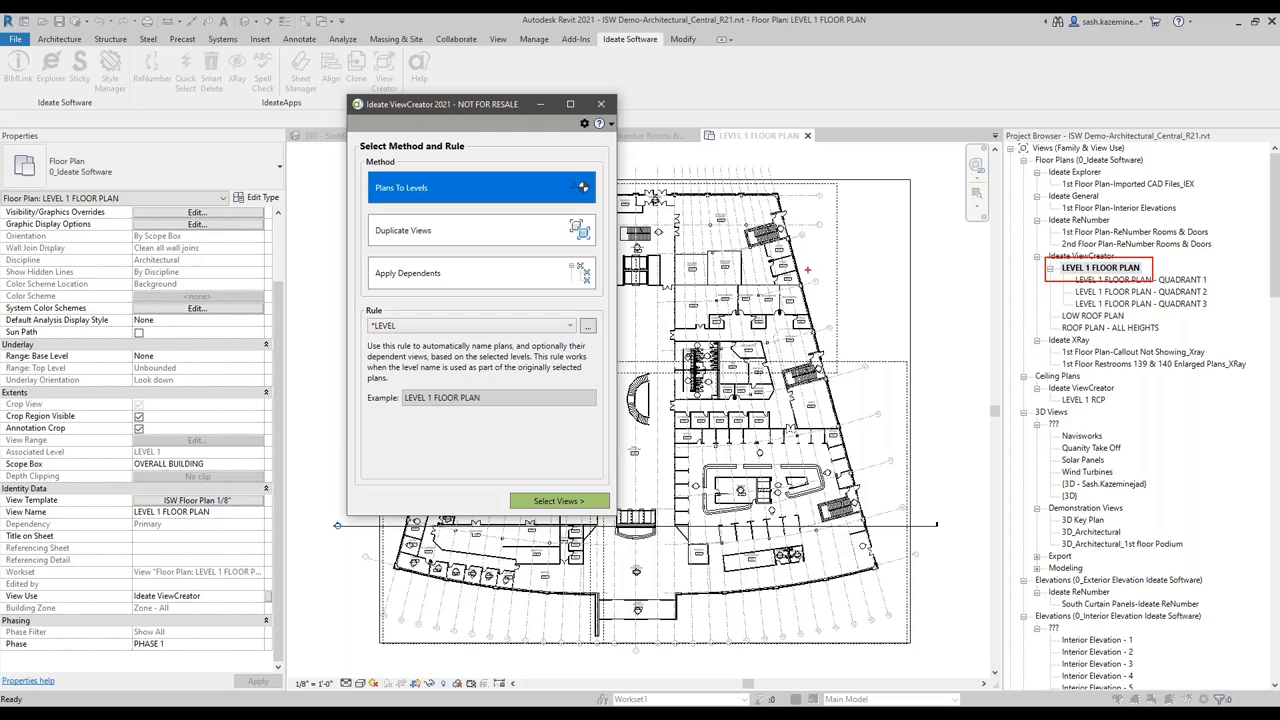
pyautogui.press('Escape')
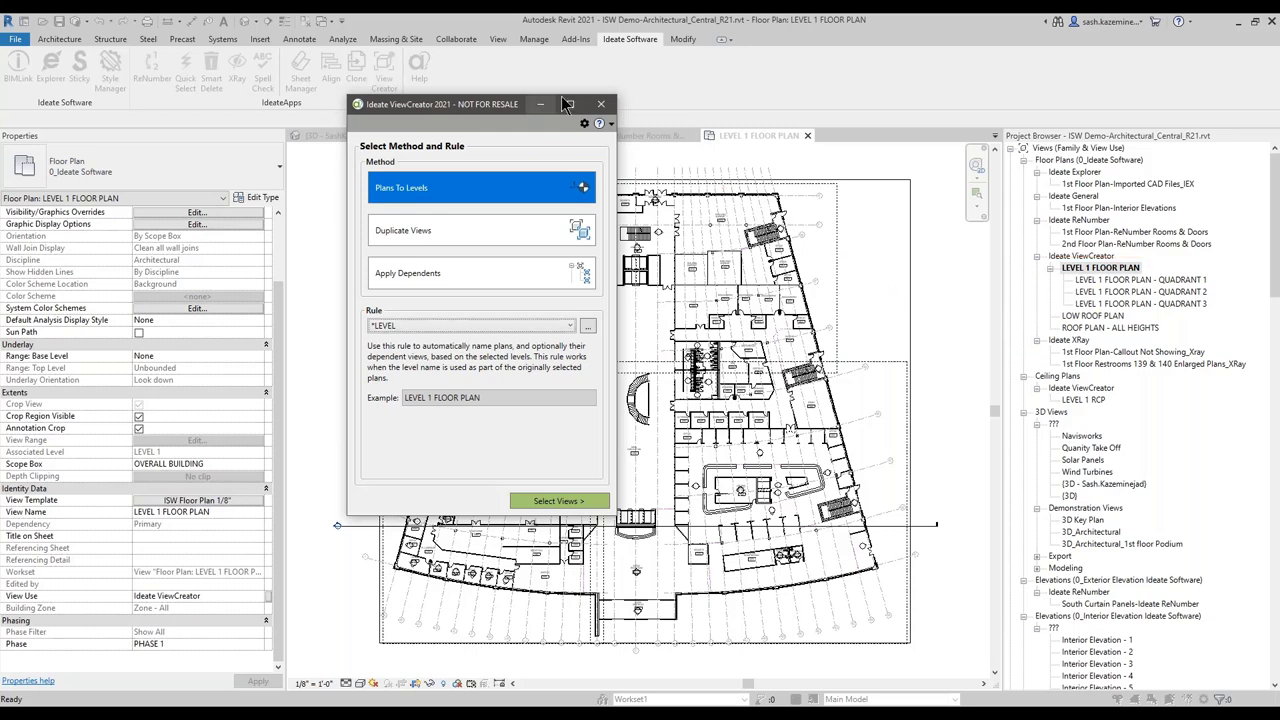
pyautogui.press('Escape')
pyautogui.click(338, 526)
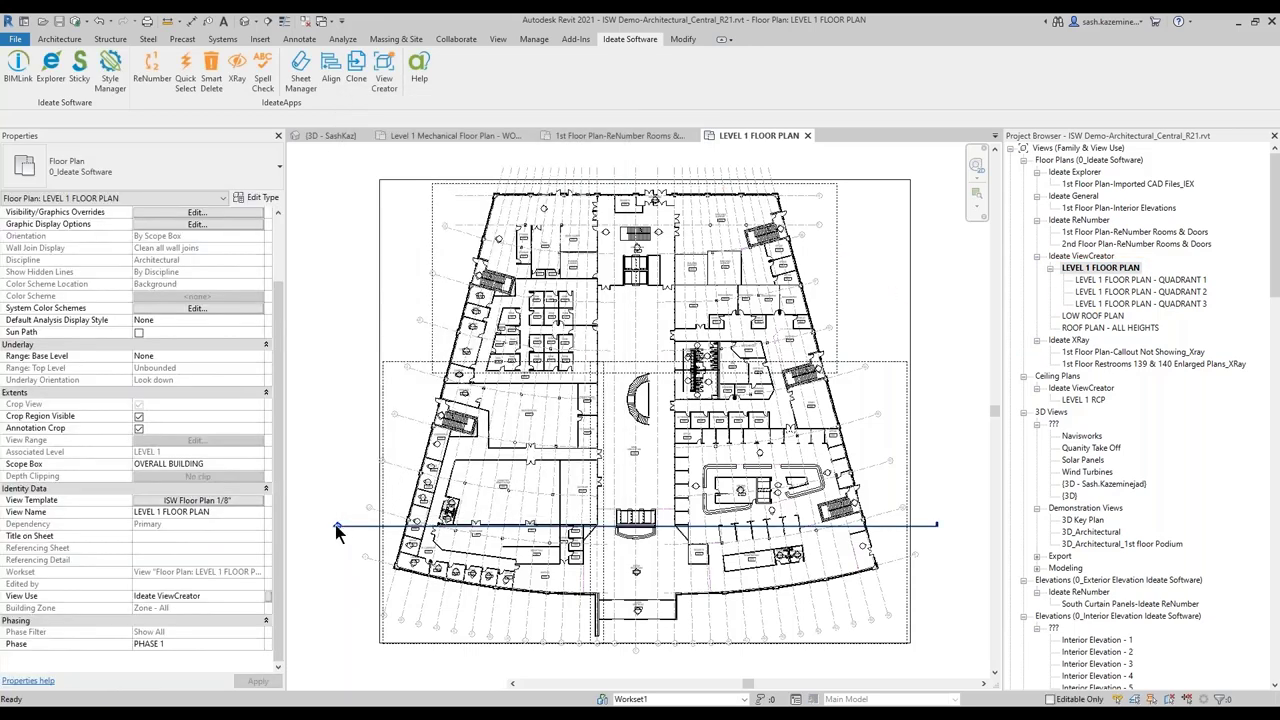
# - Open Section 1, leave crop profile editing, check its levels, and return to LEVEL 1 FLOOR PLAN
pyautogui.doubleClick(337, 526)
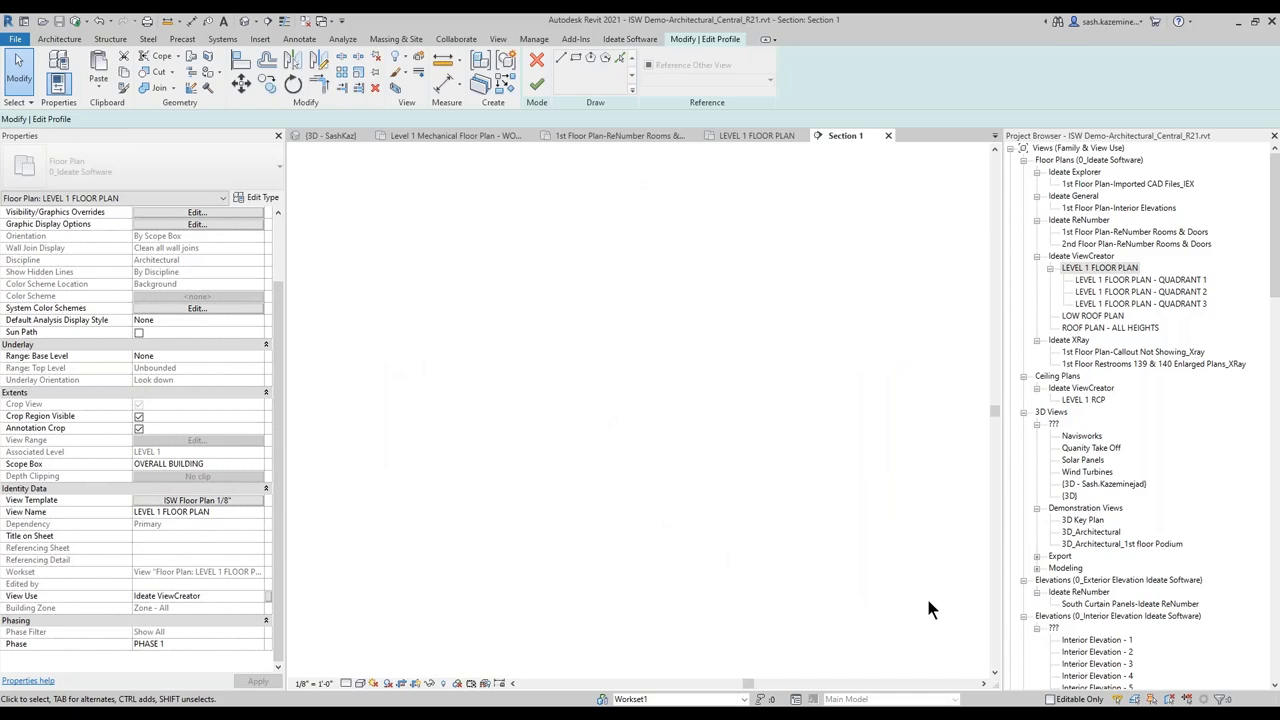
pyautogui.click(537, 63)
pyautogui.click(962, 530)
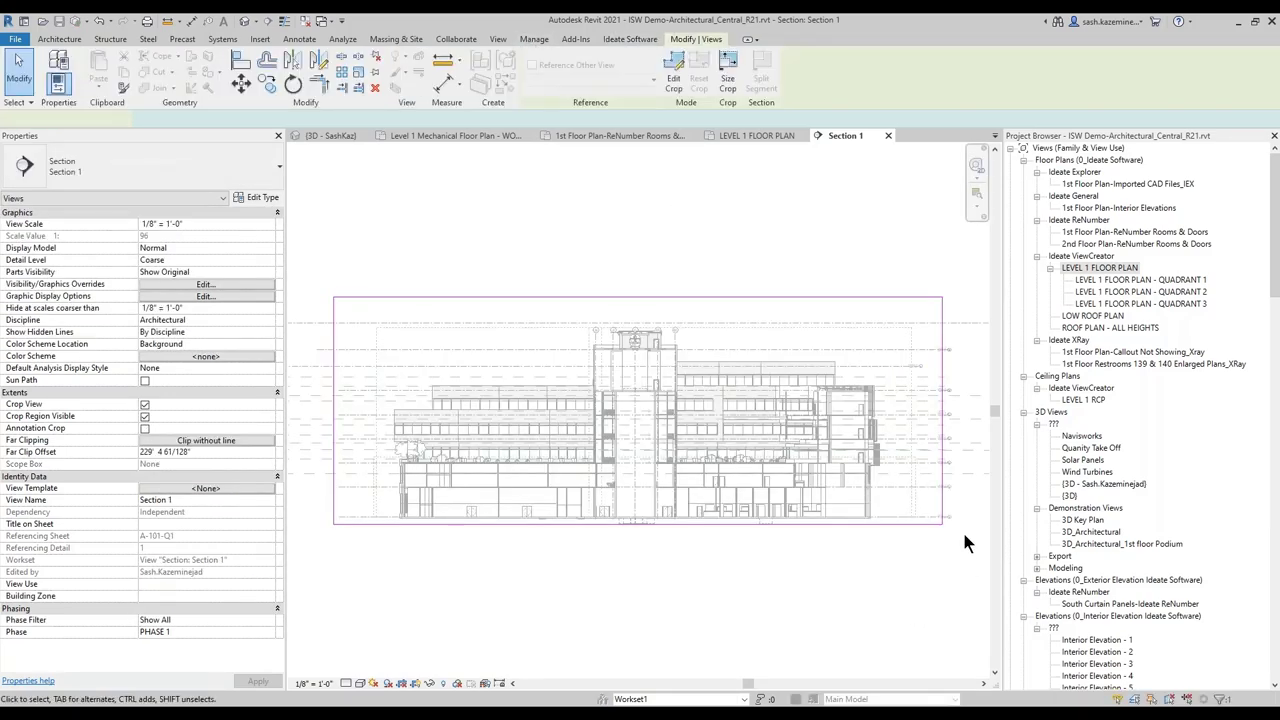
pyautogui.scroll(6, 953, 532)
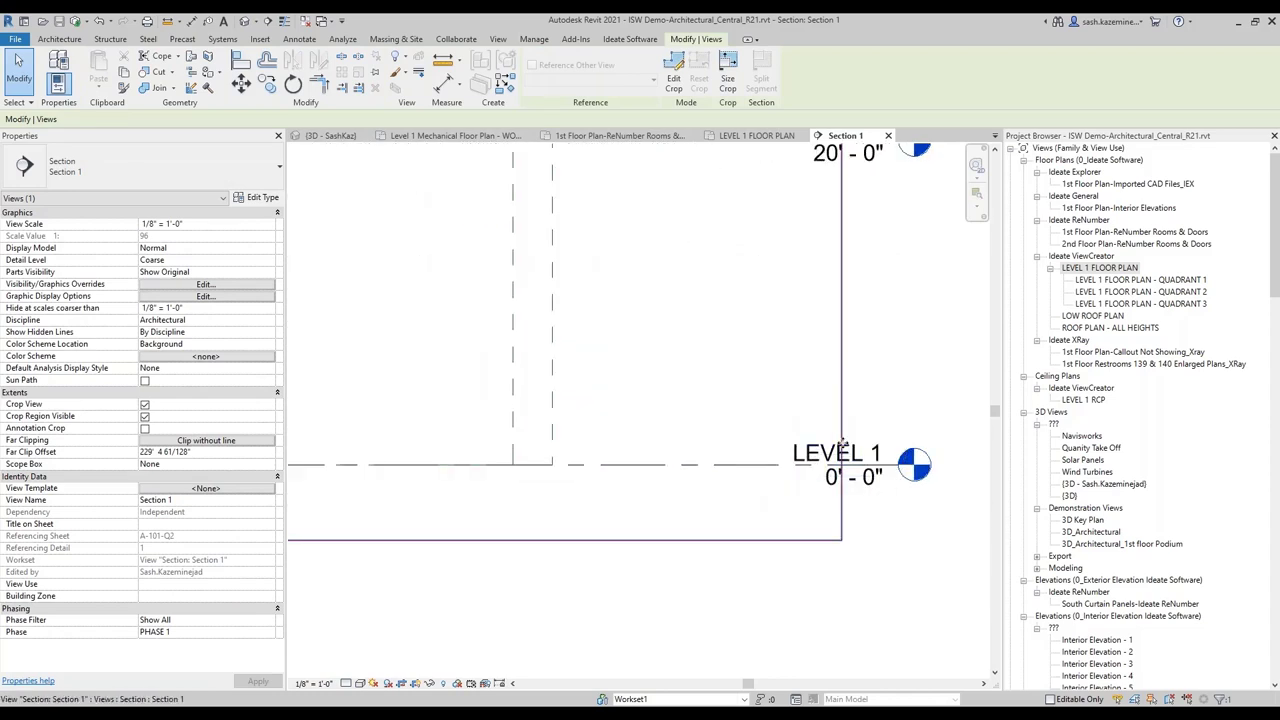
pyautogui.scroll(-3, 809, 391)
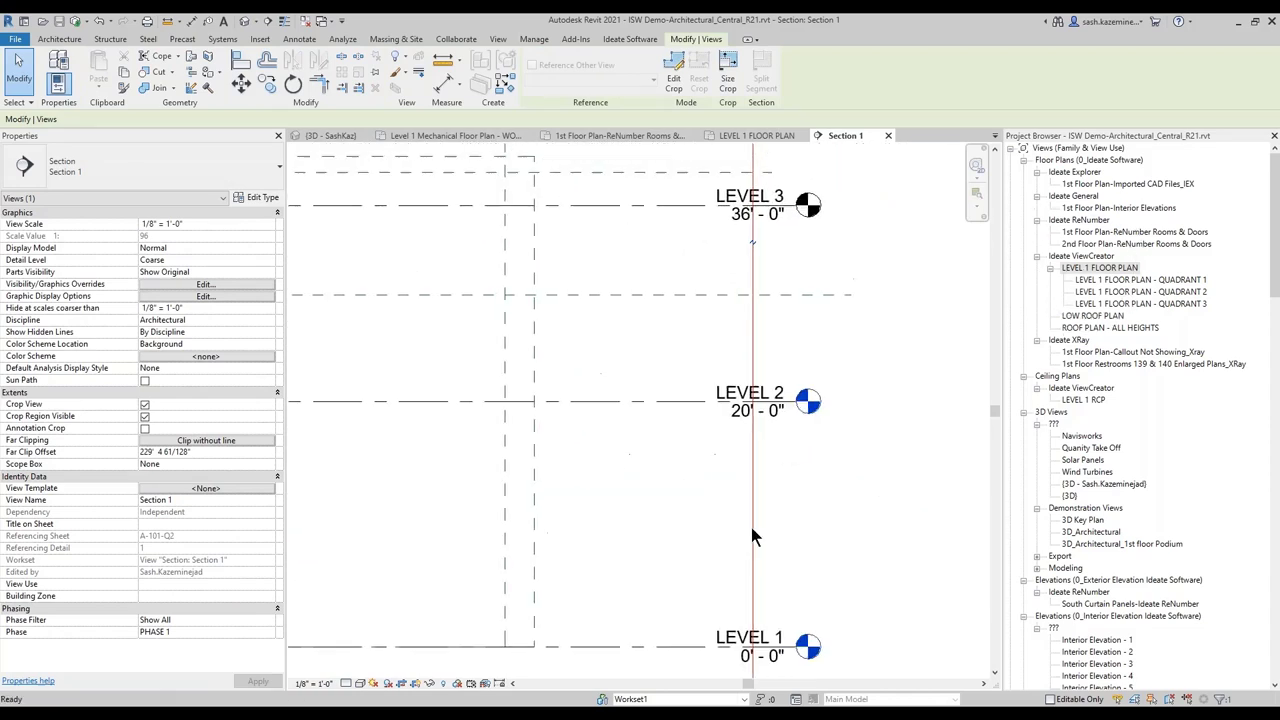
pyautogui.scroll(-2, 772, 396)
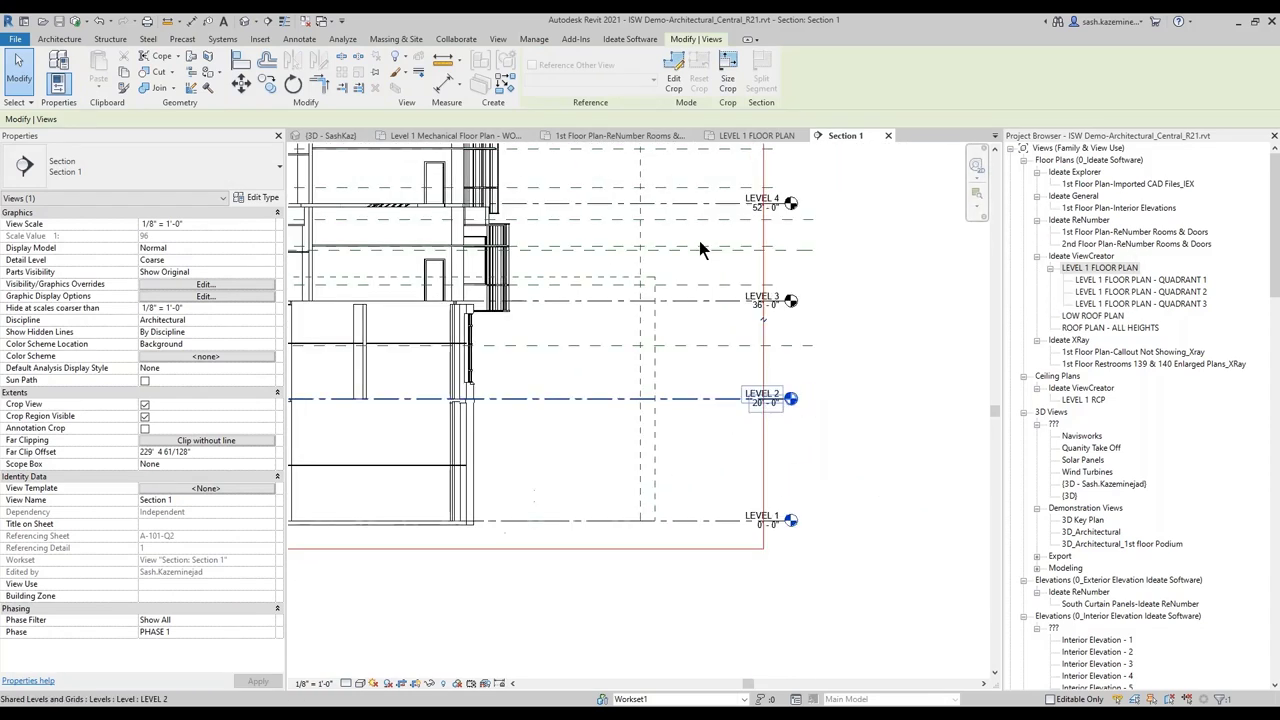
pyautogui.click(743, 139)
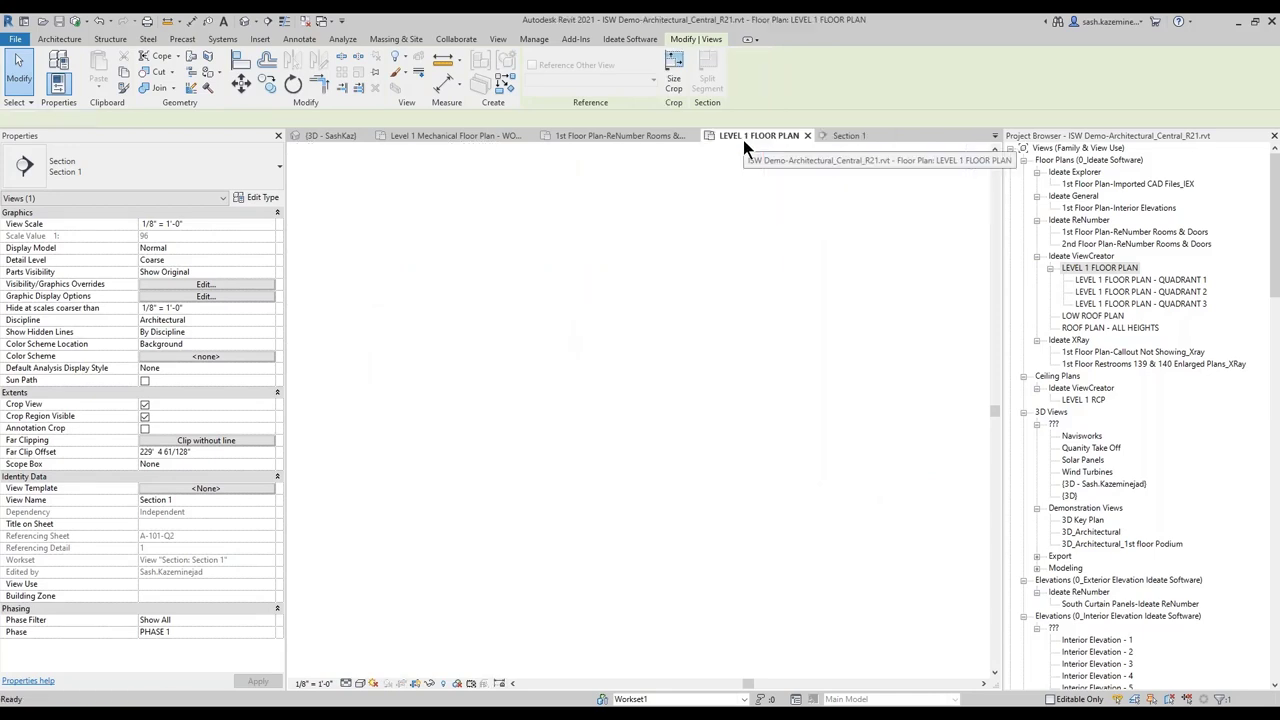
pyautogui.click(638, 40)
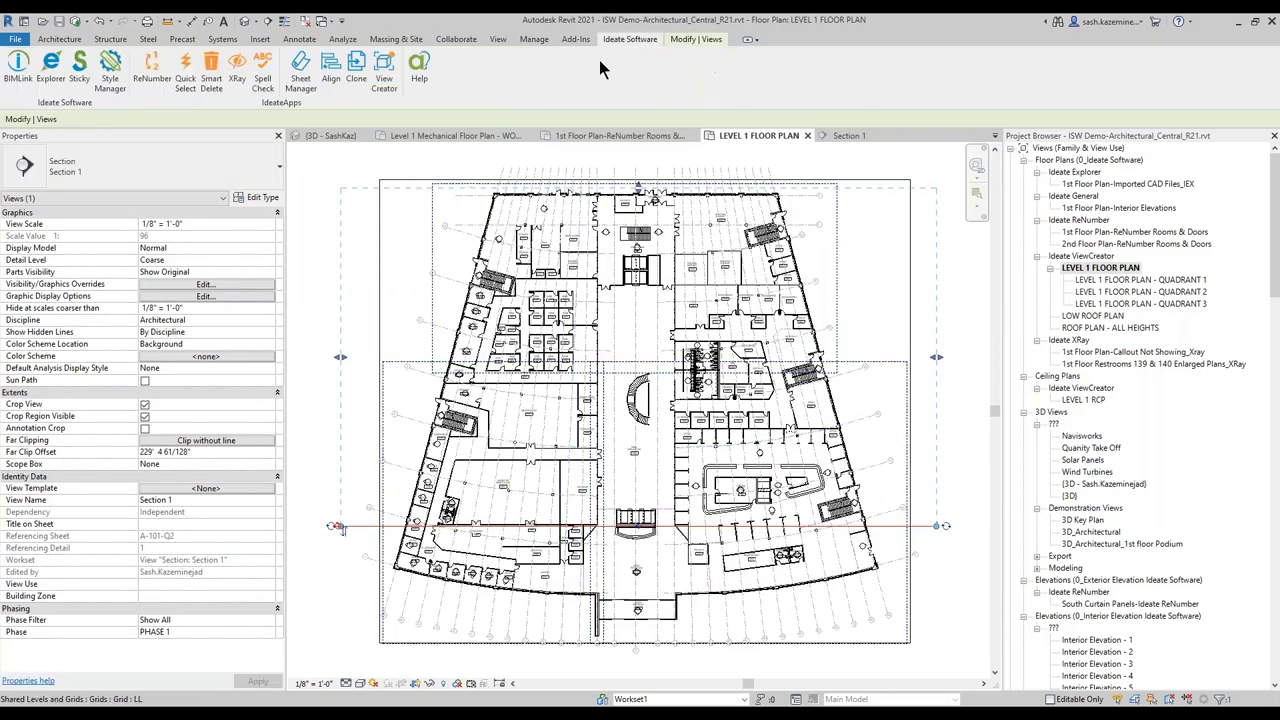
# - Start ViewCreator's Plans To Levels method with LEVEL 1 FLOOR PLAN chosen for copying
pyautogui.click(388, 90)
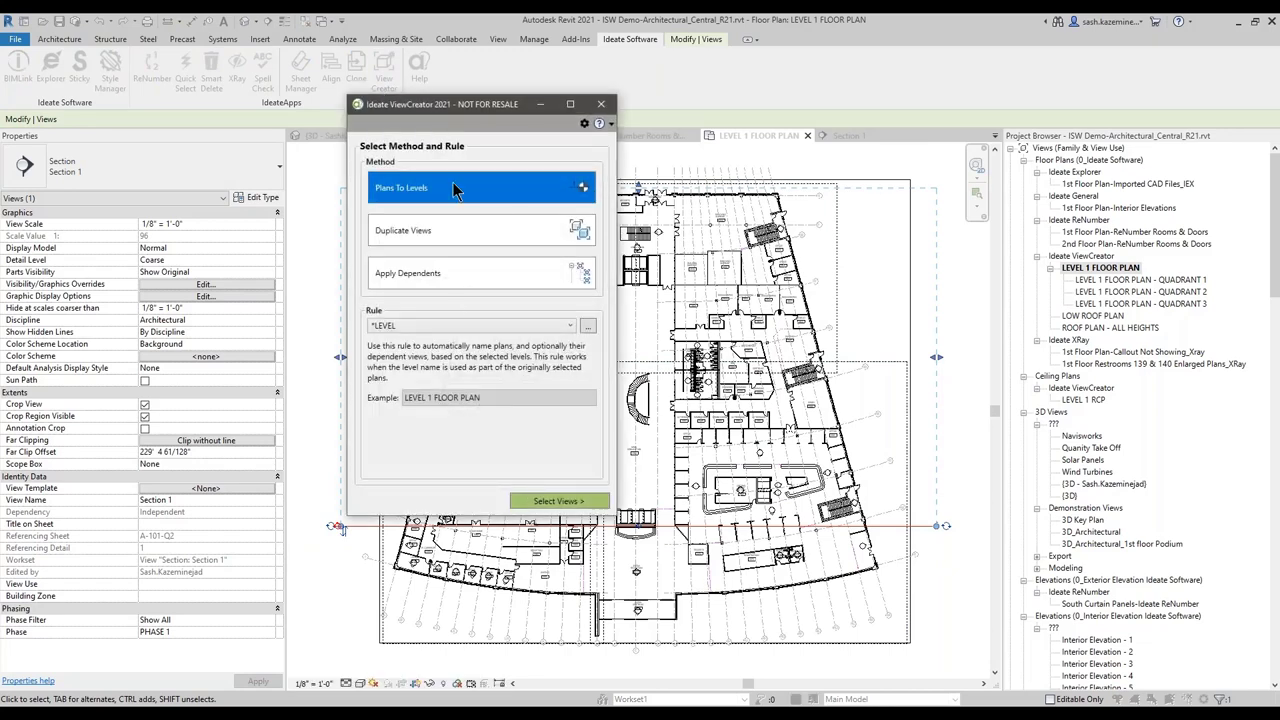
pyautogui.click(540, 503)
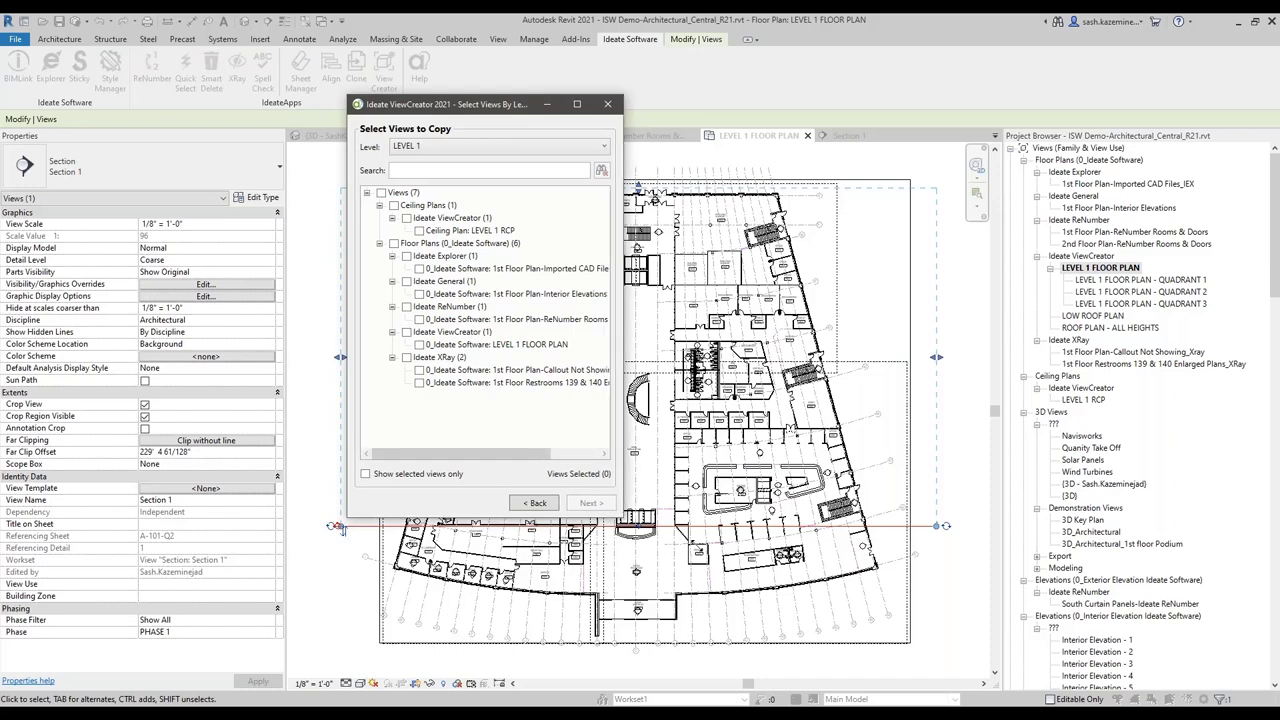
pyautogui.moveTo(613, 514); pyautogui.dragTo(783, 550)
pyautogui.click(419, 345)
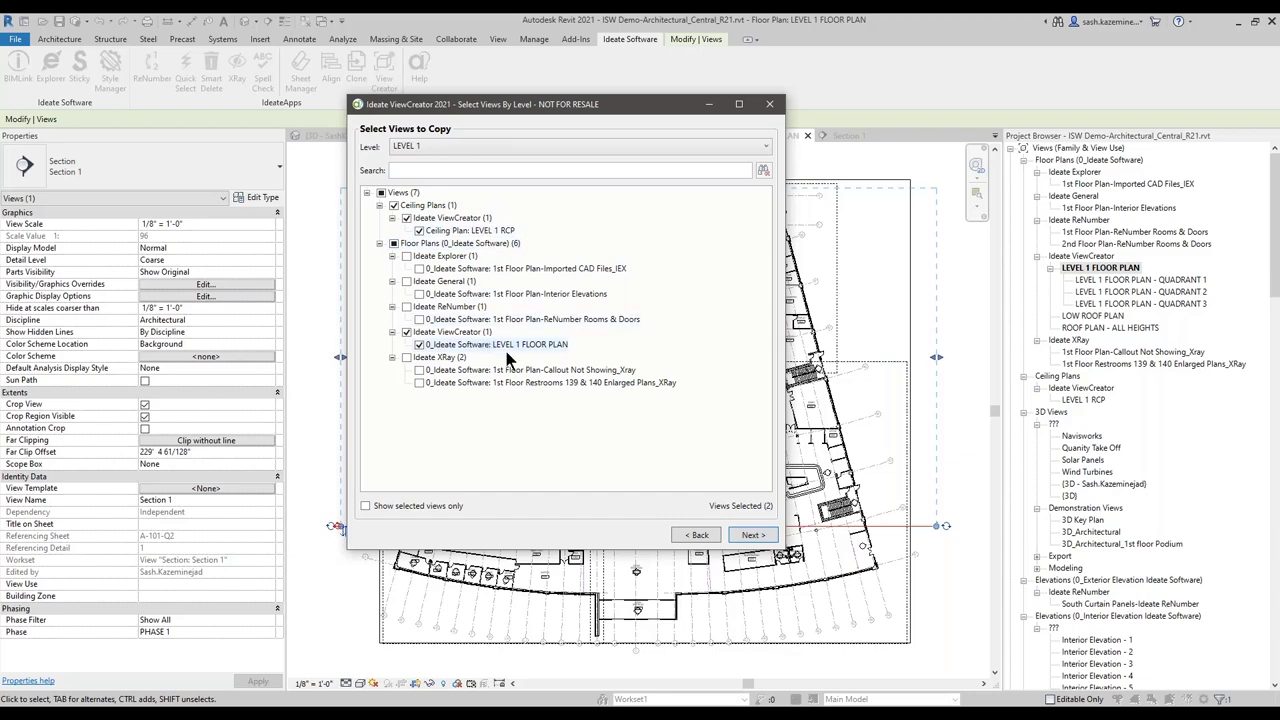
pyautogui.click(745, 537)
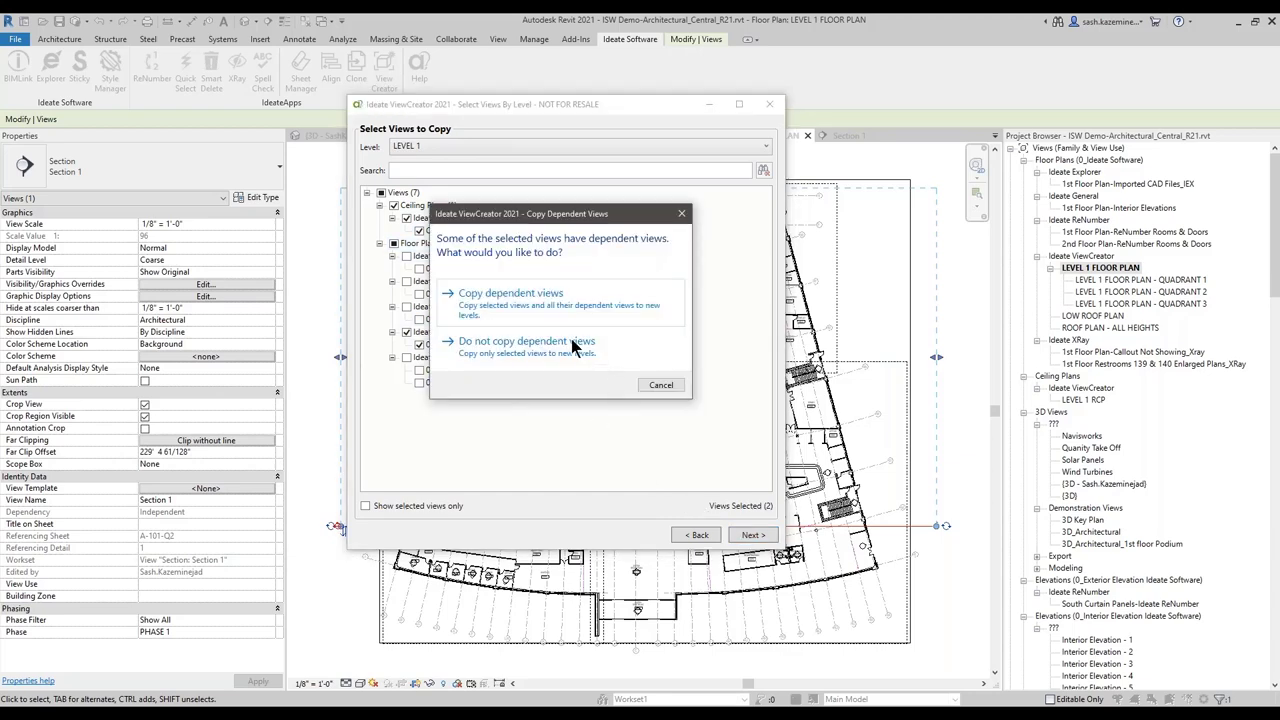
# - Skip dependent views, tick destination Levels 2, 3 and 4, and preview the eight new views
pyautogui.click(505, 358)
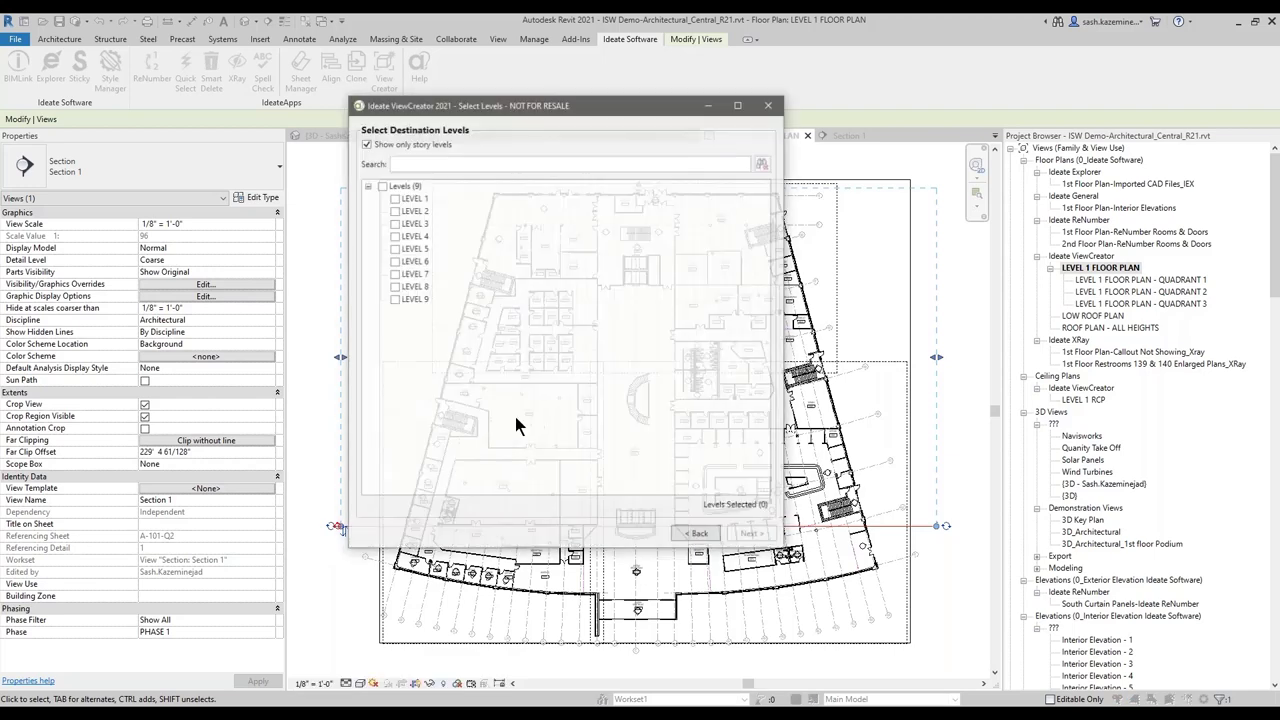
pyautogui.click(393, 210)
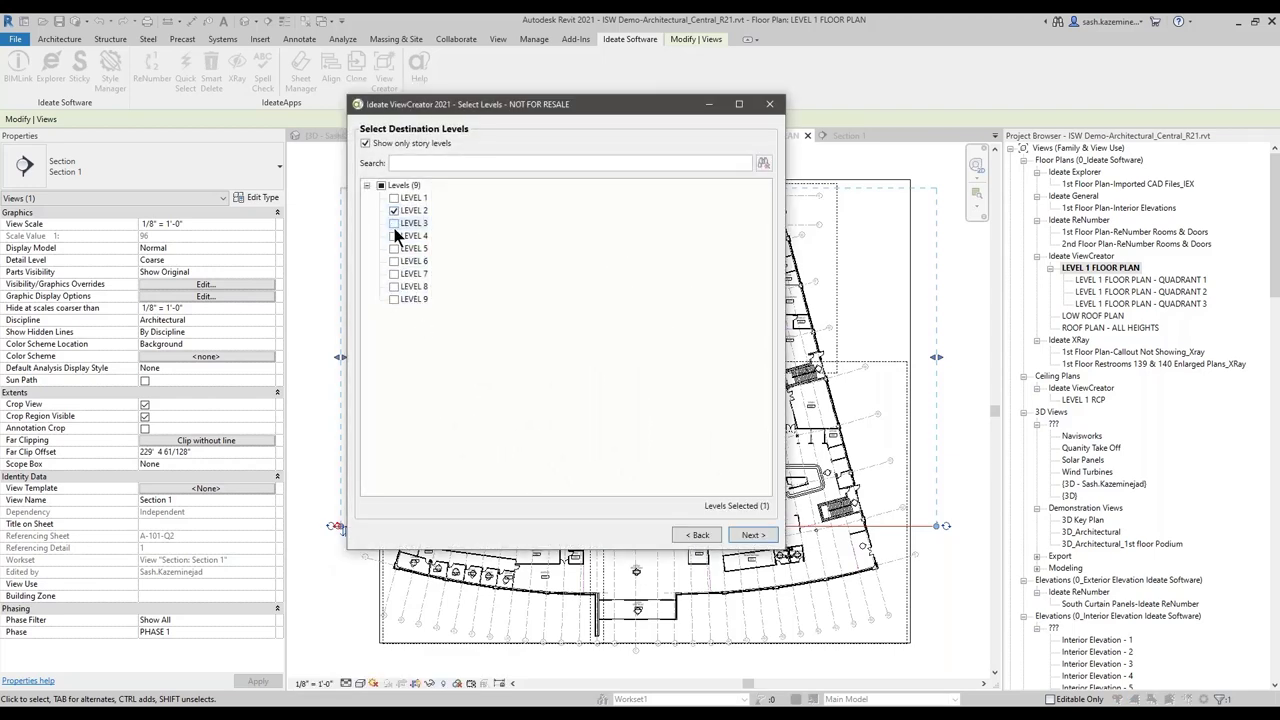
pyautogui.click(393, 223)
pyautogui.click(393, 235)
pyautogui.click(751, 537)
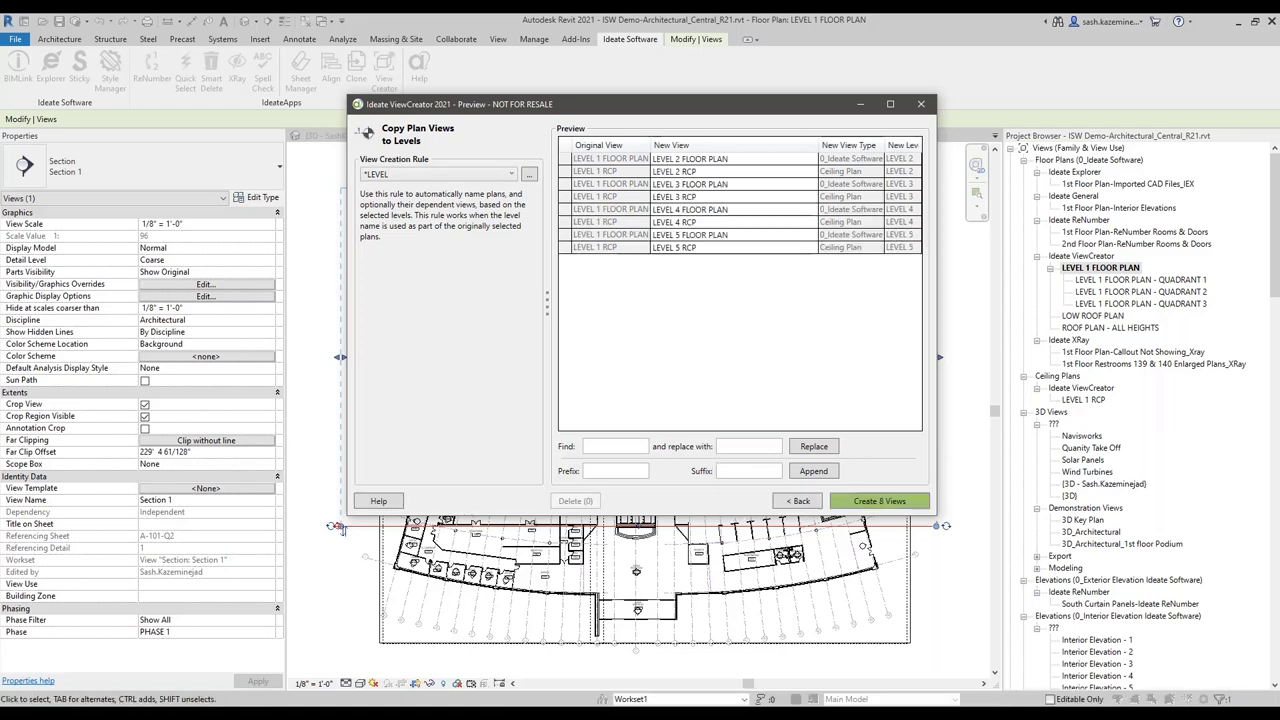
# - Append the -SMK suffix to all eight new view names in the preview
pyautogui.moveTo(513, 113); pyautogui.dragTo(361, 110)
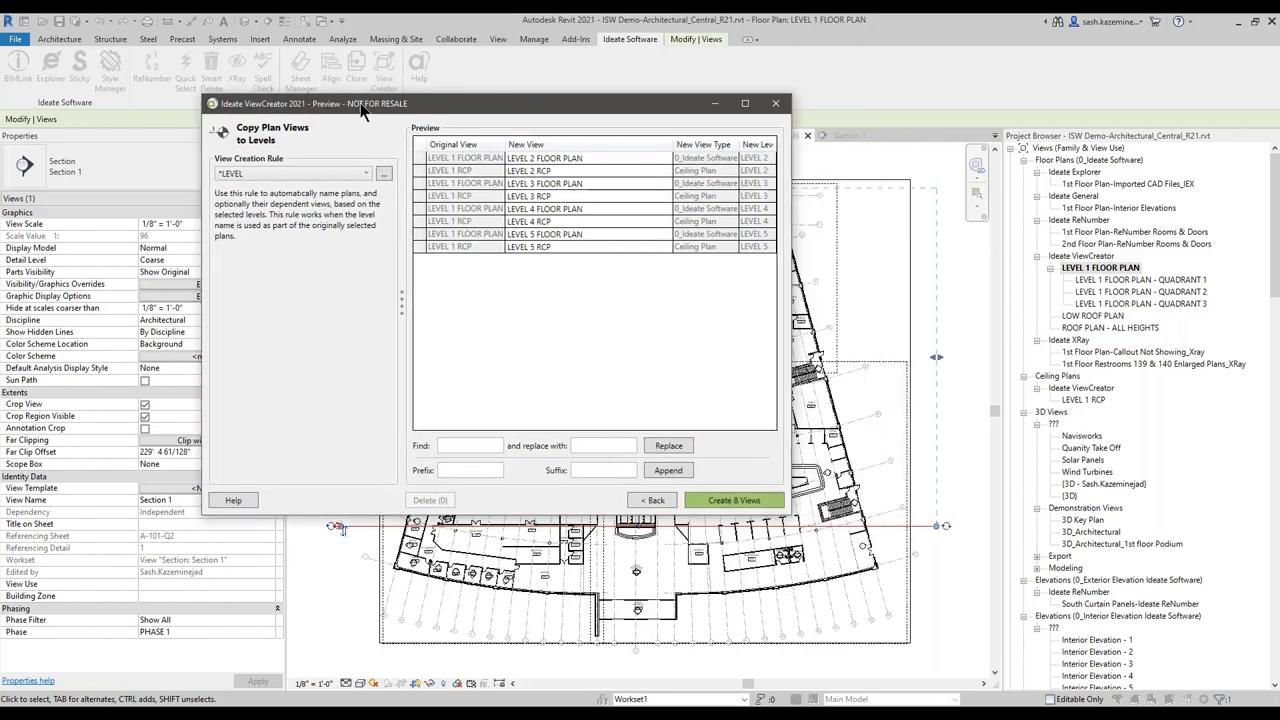
pyautogui.moveTo(783, 511); pyautogui.dragTo(1020, 598)
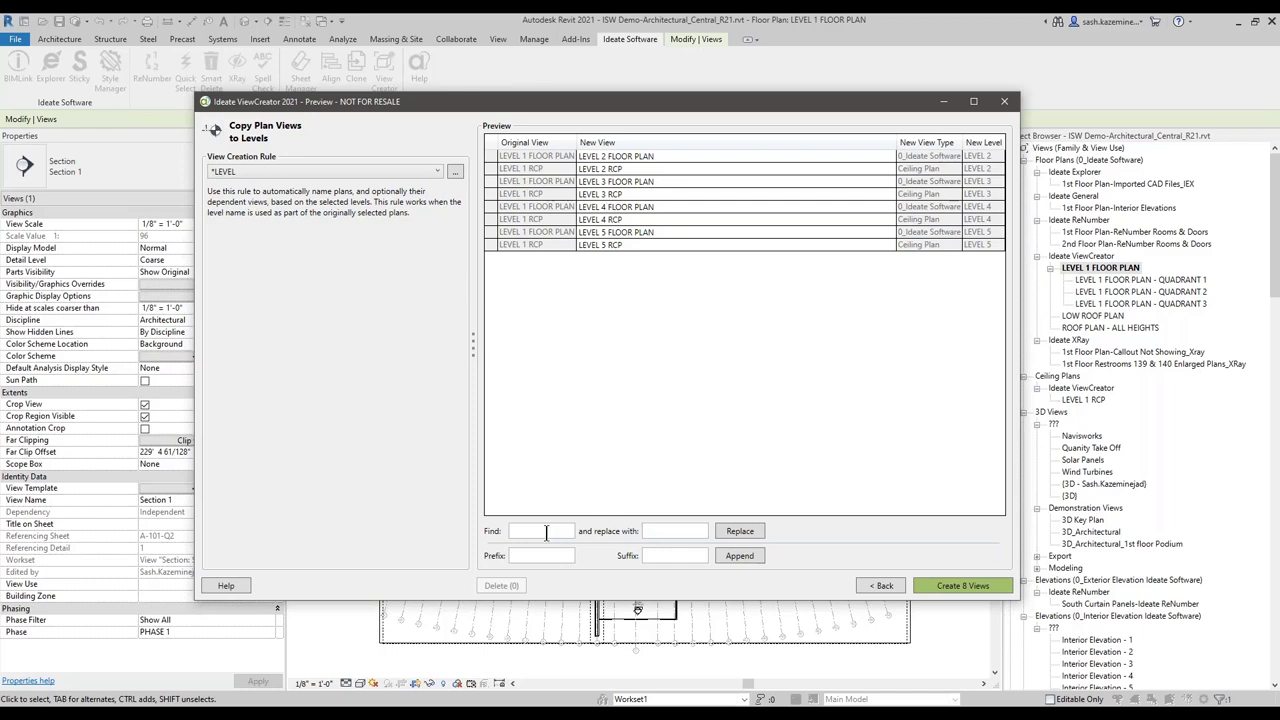
pyautogui.click(655, 530)
pyautogui.click(658, 556)
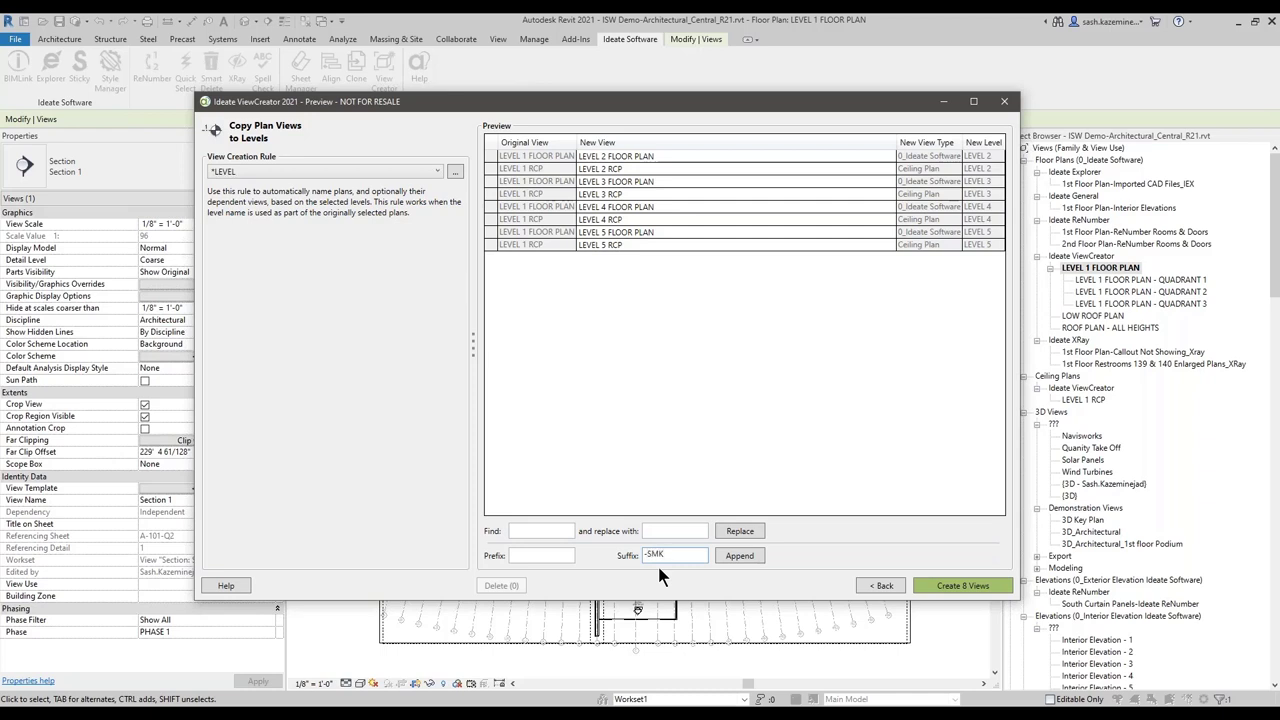
pyautogui.click(731, 560)
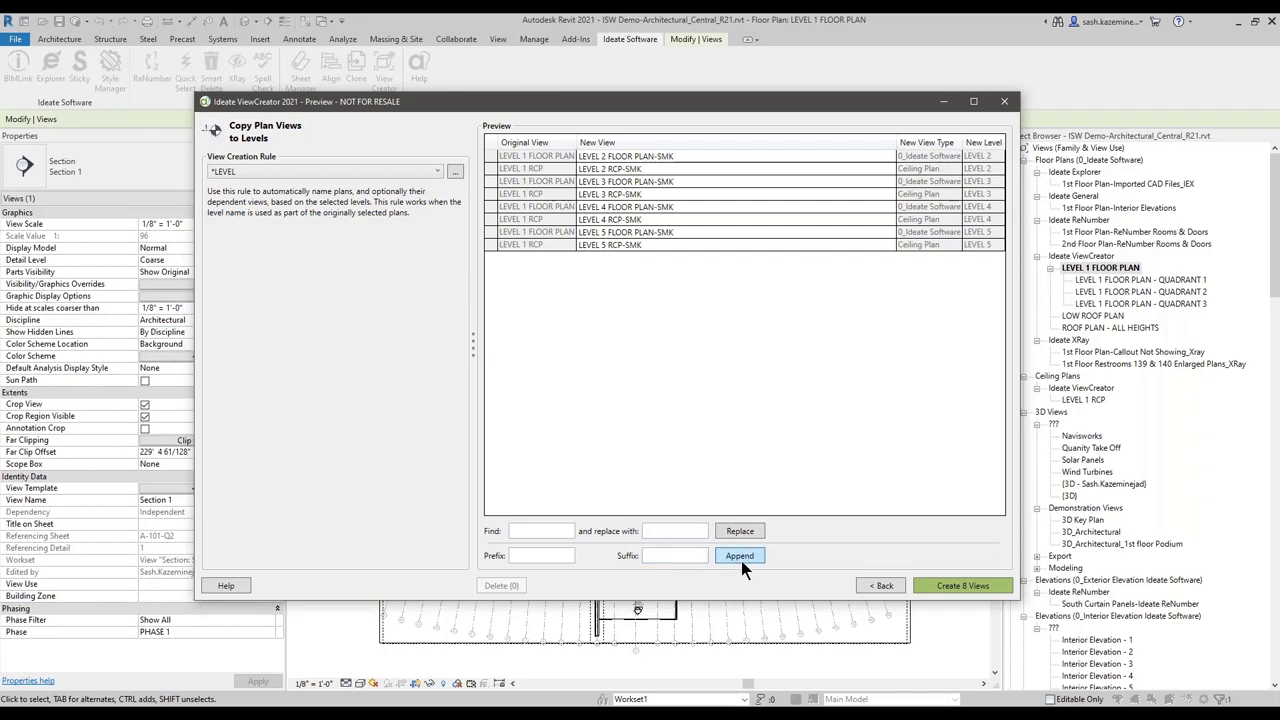
pyautogui.click(634, 156)
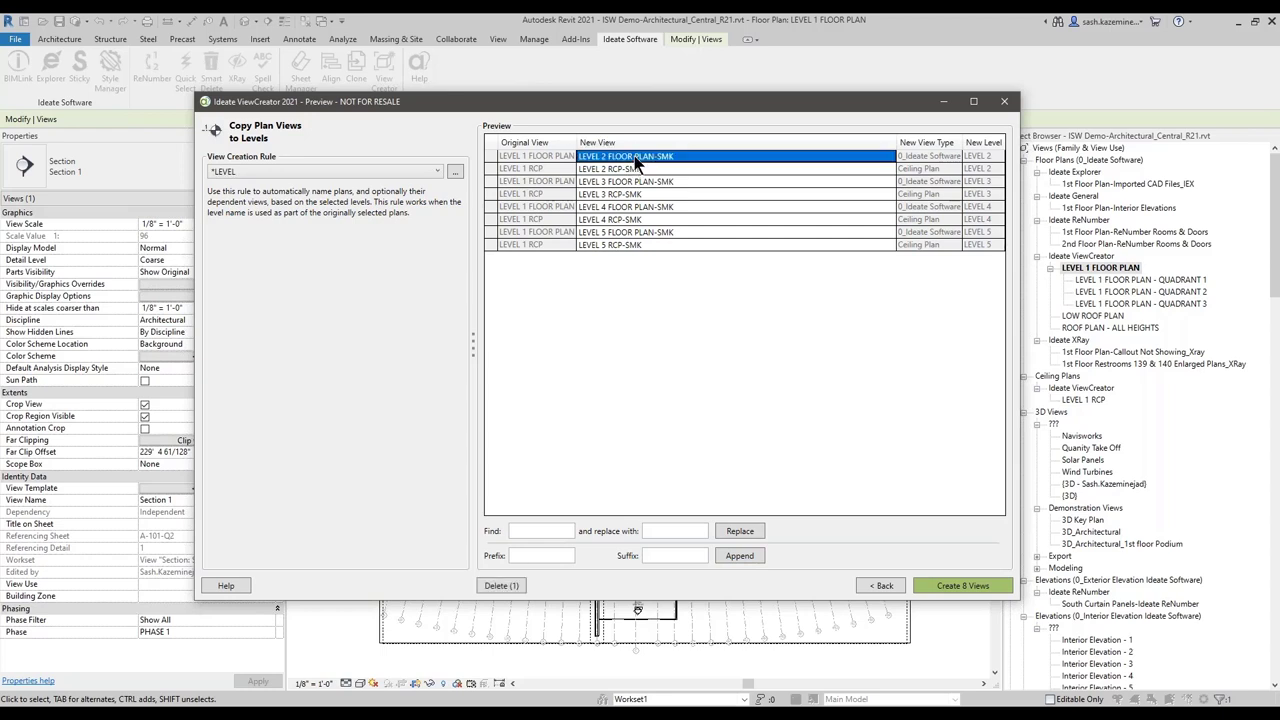
pyautogui.keyDown('shift'); pyautogui.click(647, 245); pyautogui.keyUp('shift')
pyautogui.click(538, 555)
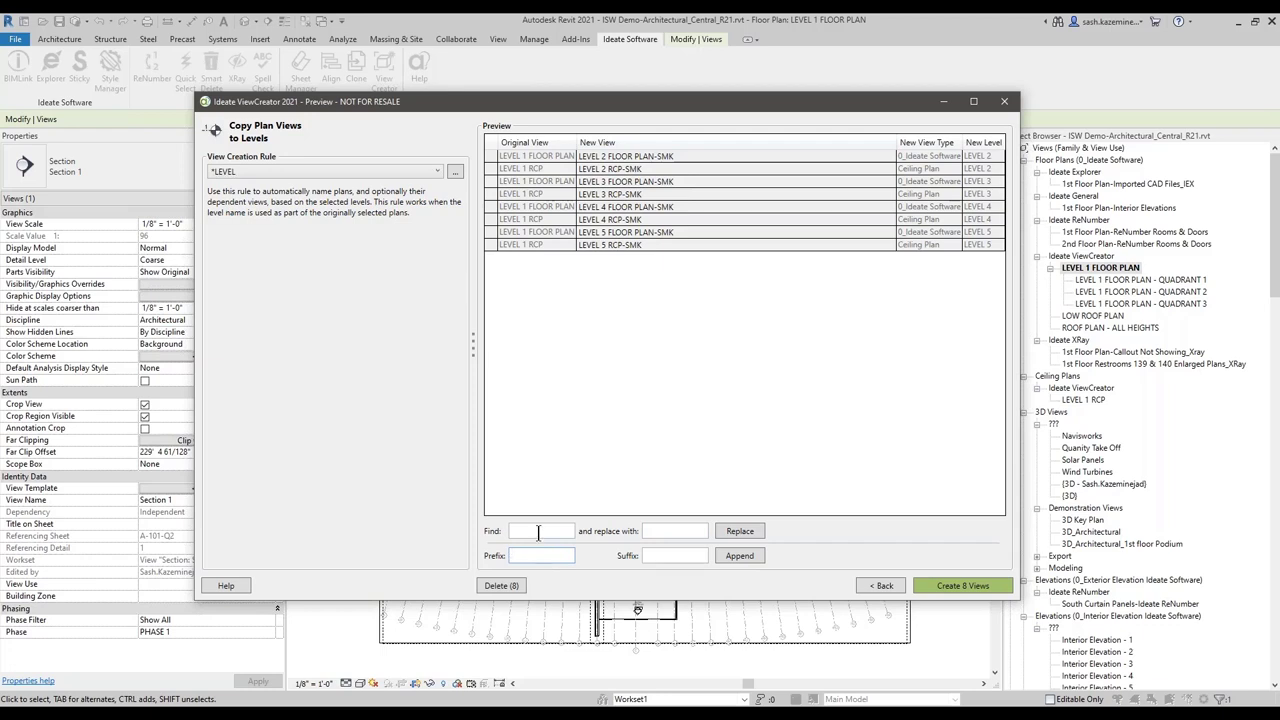
# - Find and remove -SMK from the view names, then create the eight views
pyautogui.click(525, 530)
pyautogui.write('-SMK')
pyautogui.press('Tab')
pyautogui.click(737, 538)
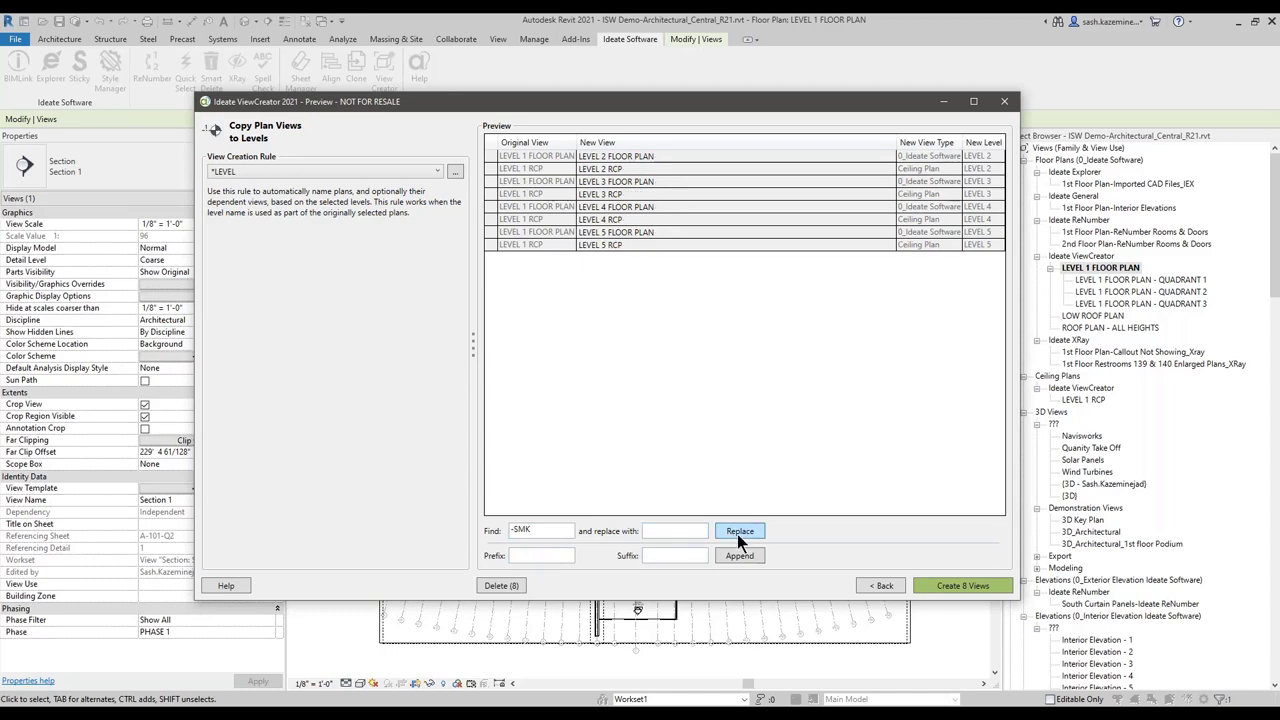
pyautogui.click(945, 586)
pyautogui.click(679, 371)
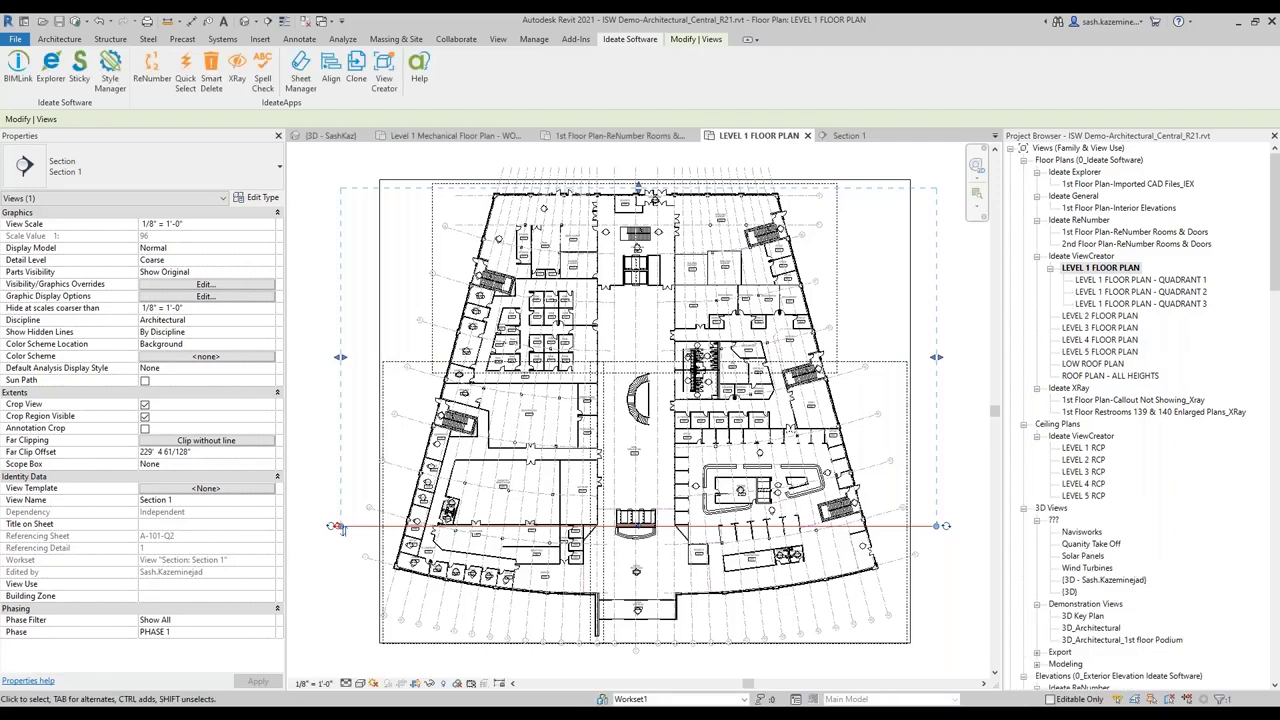
# - Open LEVEL 2 FLOOR PLAN from the Project Browser and clear the section selection
pyautogui.click(1086, 316)
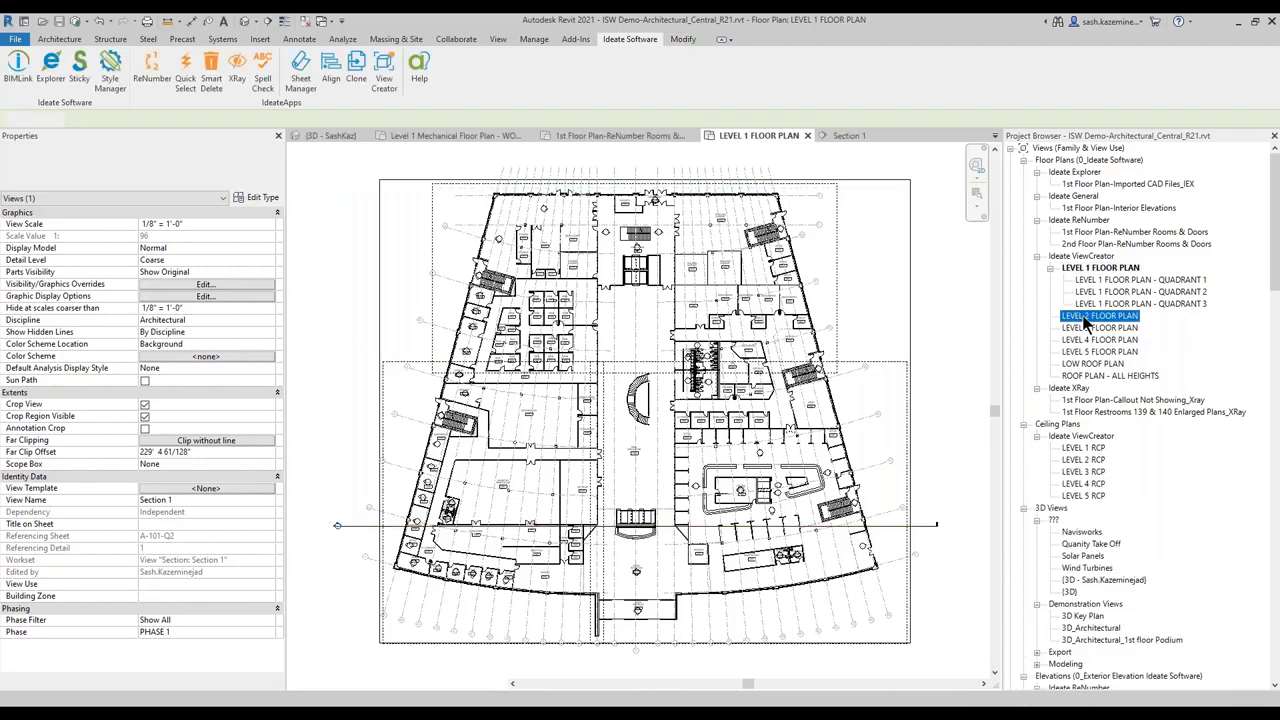
pyautogui.doubleClick(1086, 318)
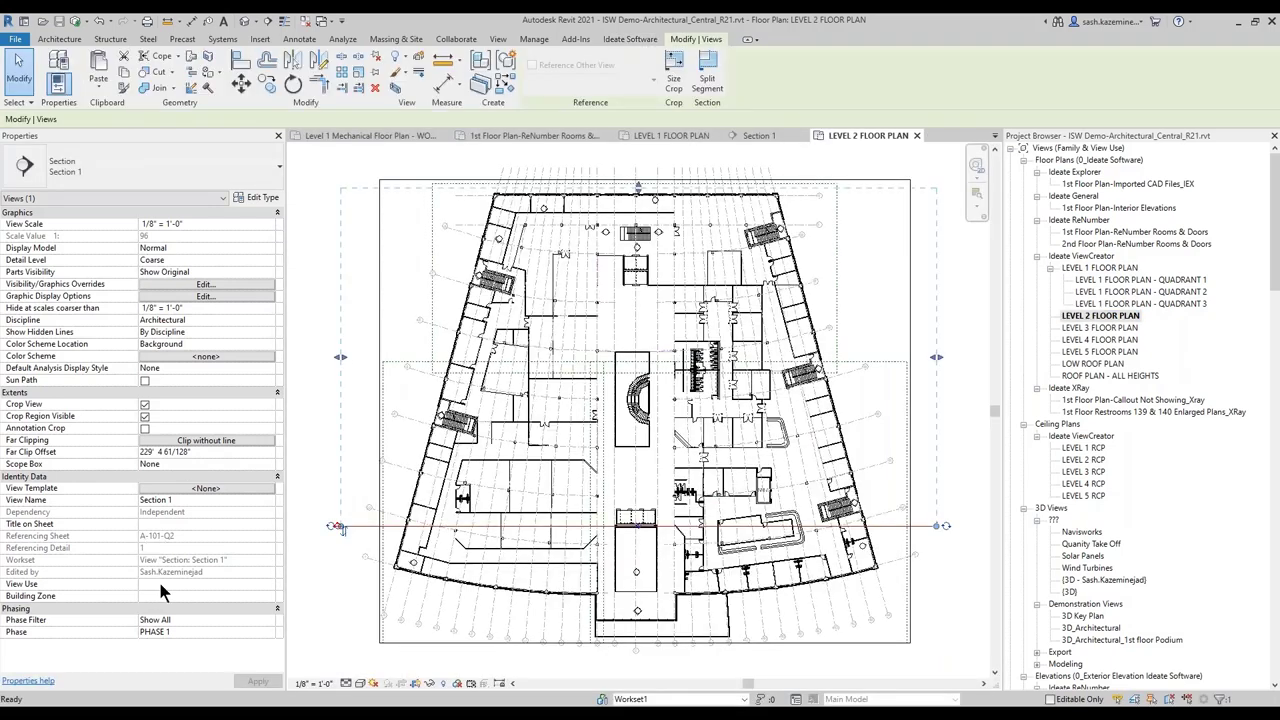
pyautogui.click(321, 420)
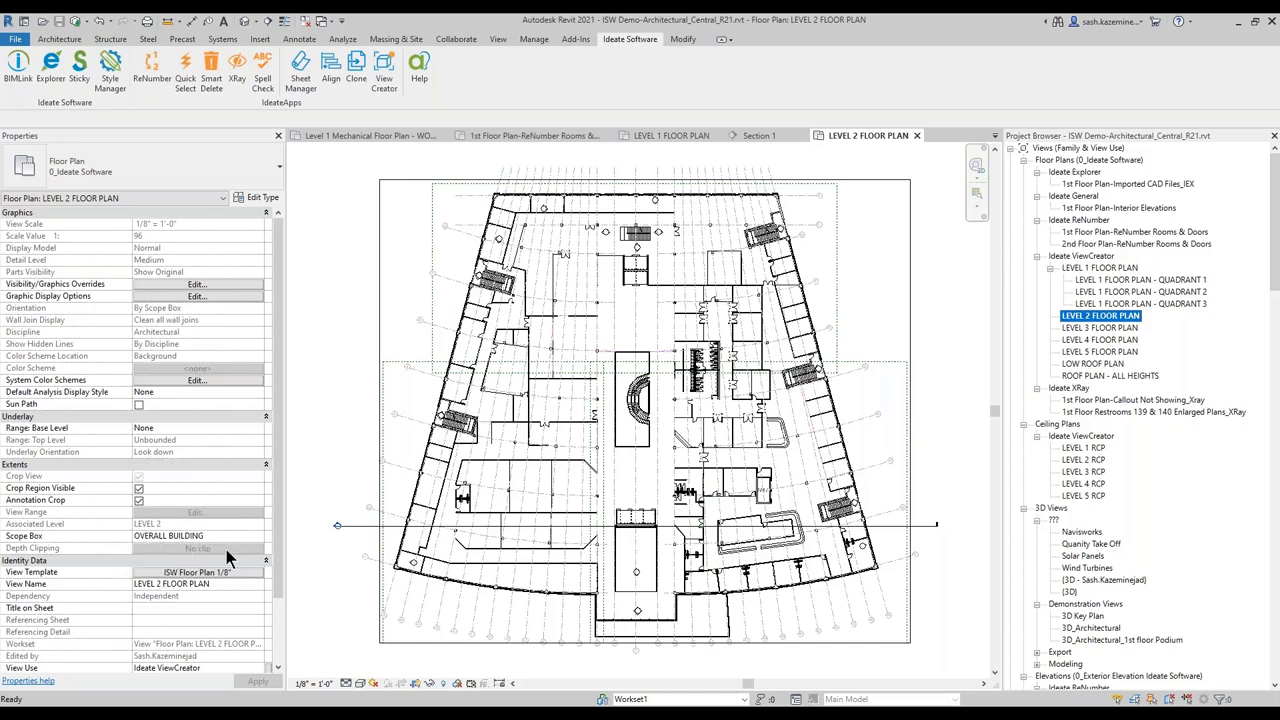
pyautogui.scroll(-3, 237, 536)
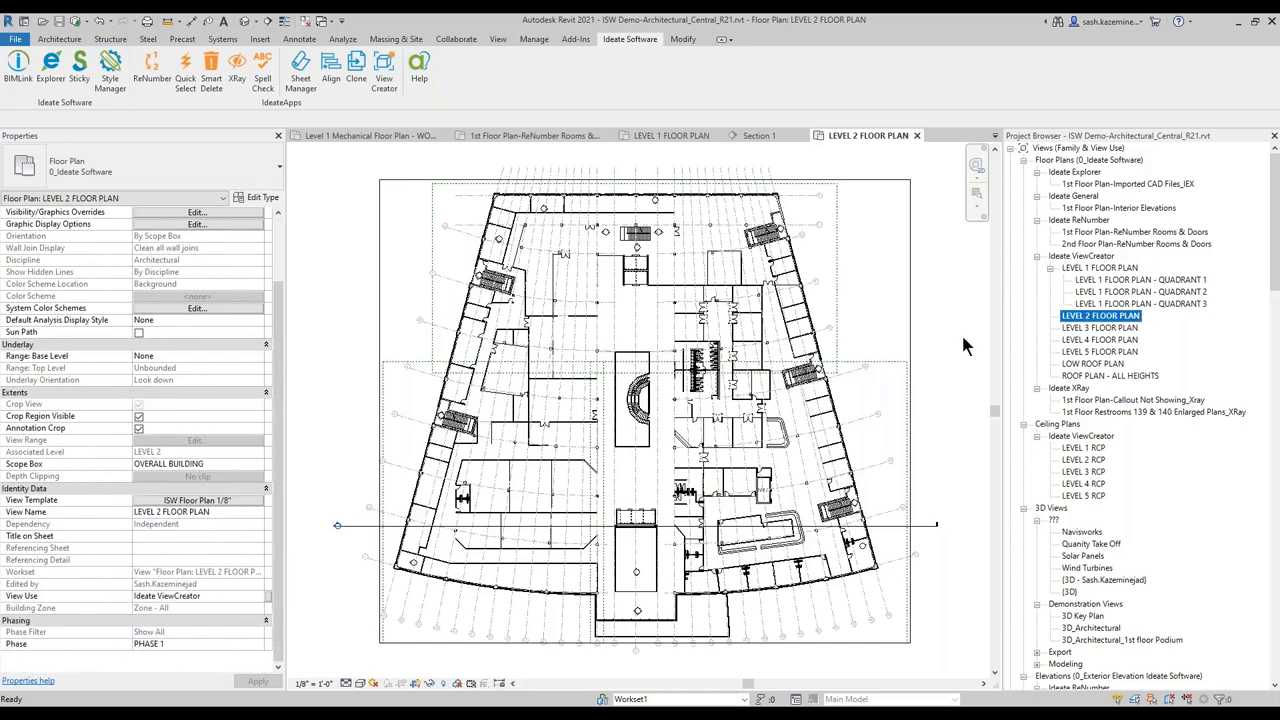
# - Start Apply Dependents with the *DEPENDENT rule and tick Level 1 Quadrants 1, 2 and 3
pyautogui.click(385, 72)
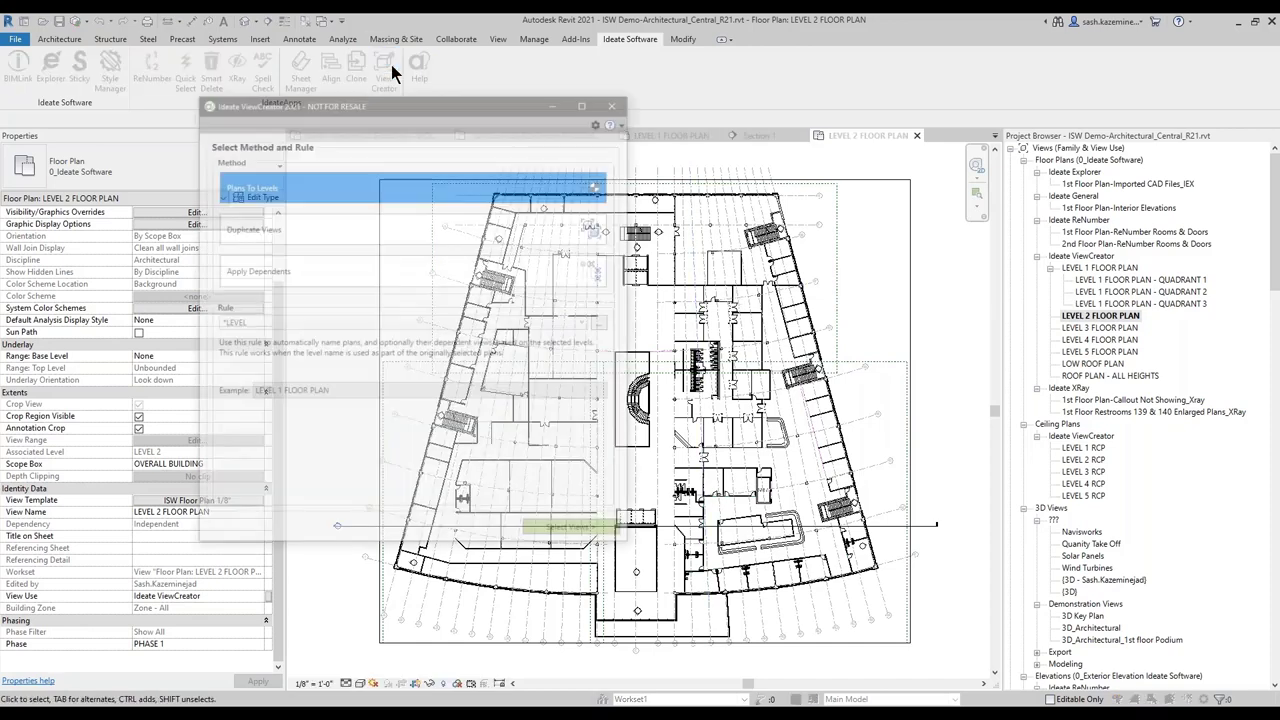
pyautogui.click(307, 272)
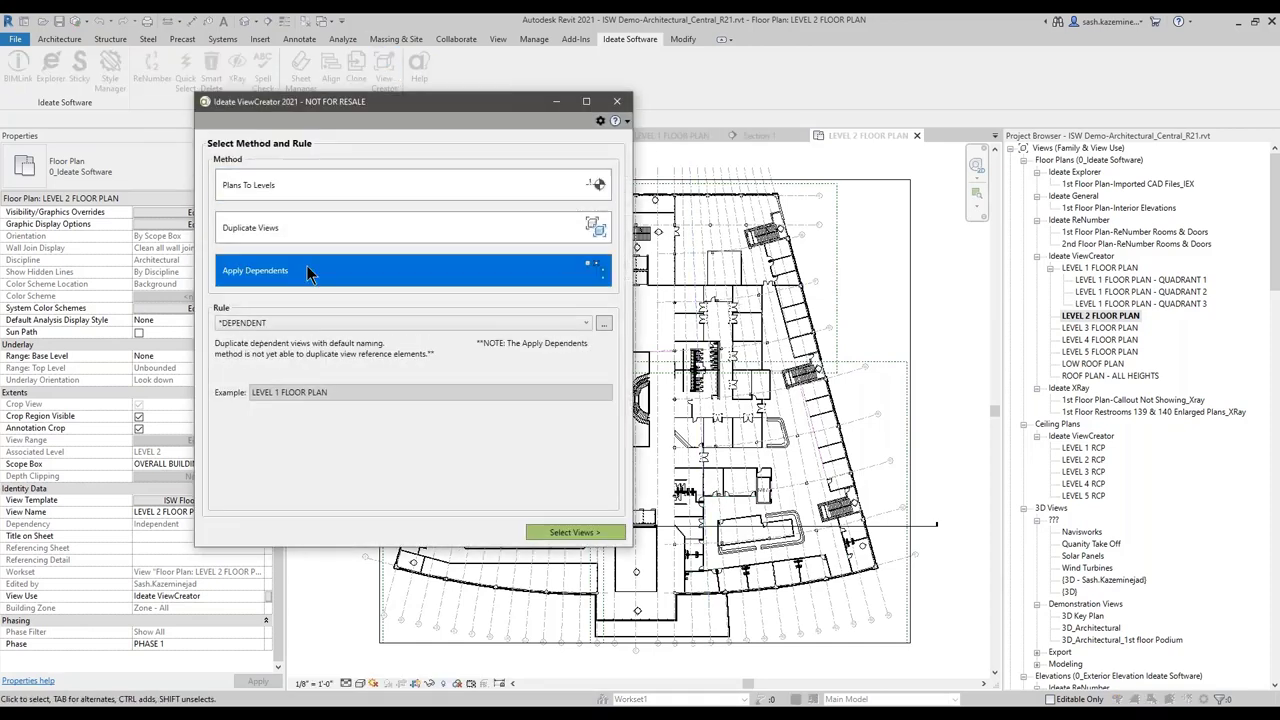
pyautogui.click(237, 325)
pyautogui.click(237, 326)
pyautogui.click(566, 532)
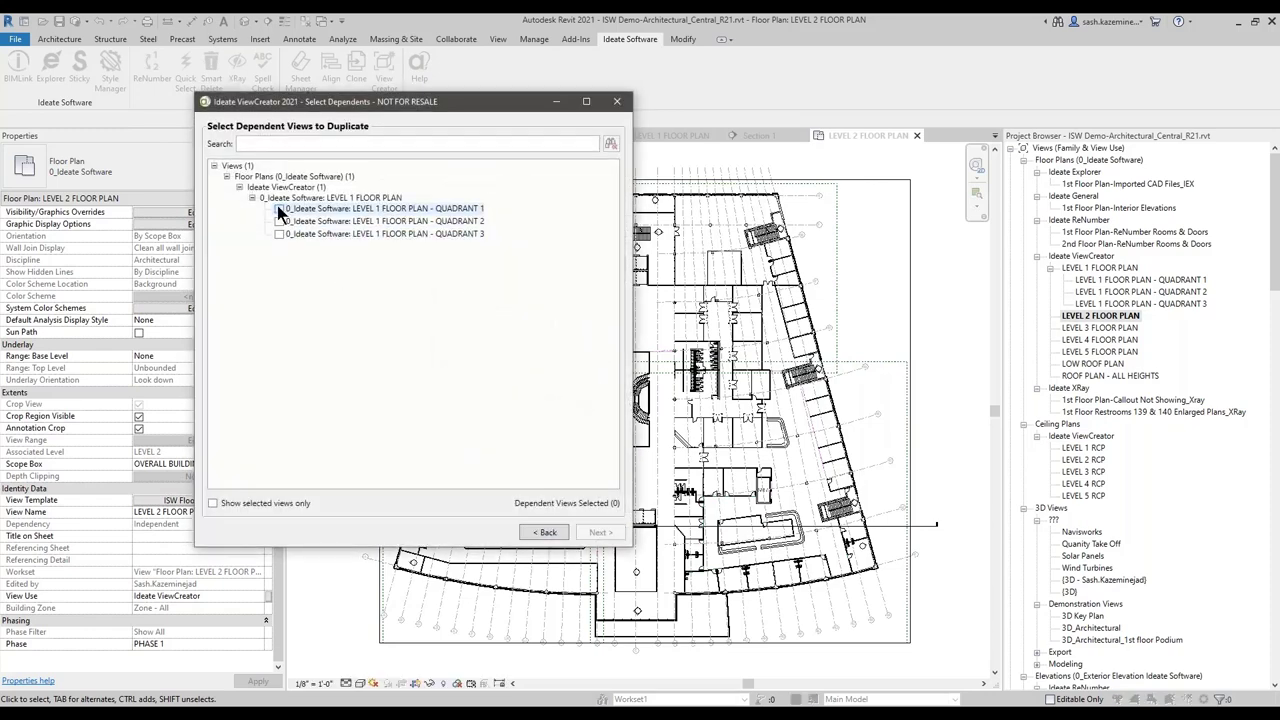
pyautogui.click(279, 209)
pyautogui.click(279, 221)
pyautogui.click(278, 234)
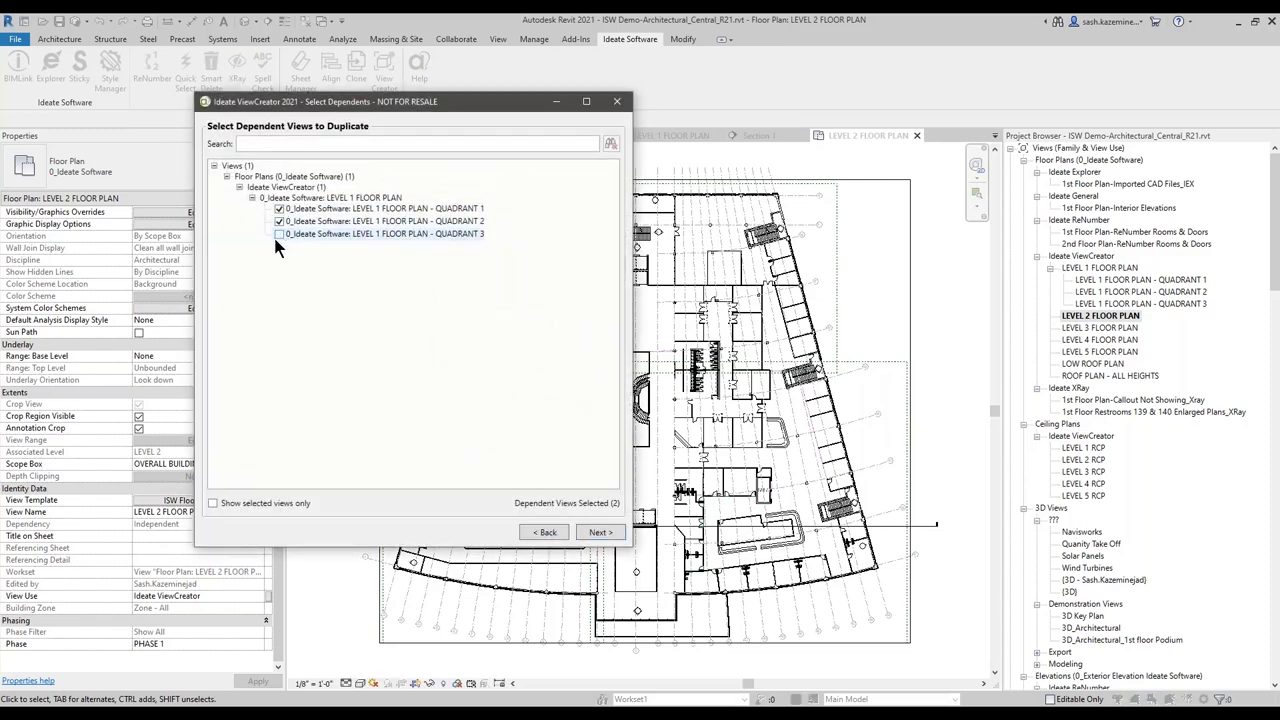
pyautogui.click(597, 532)
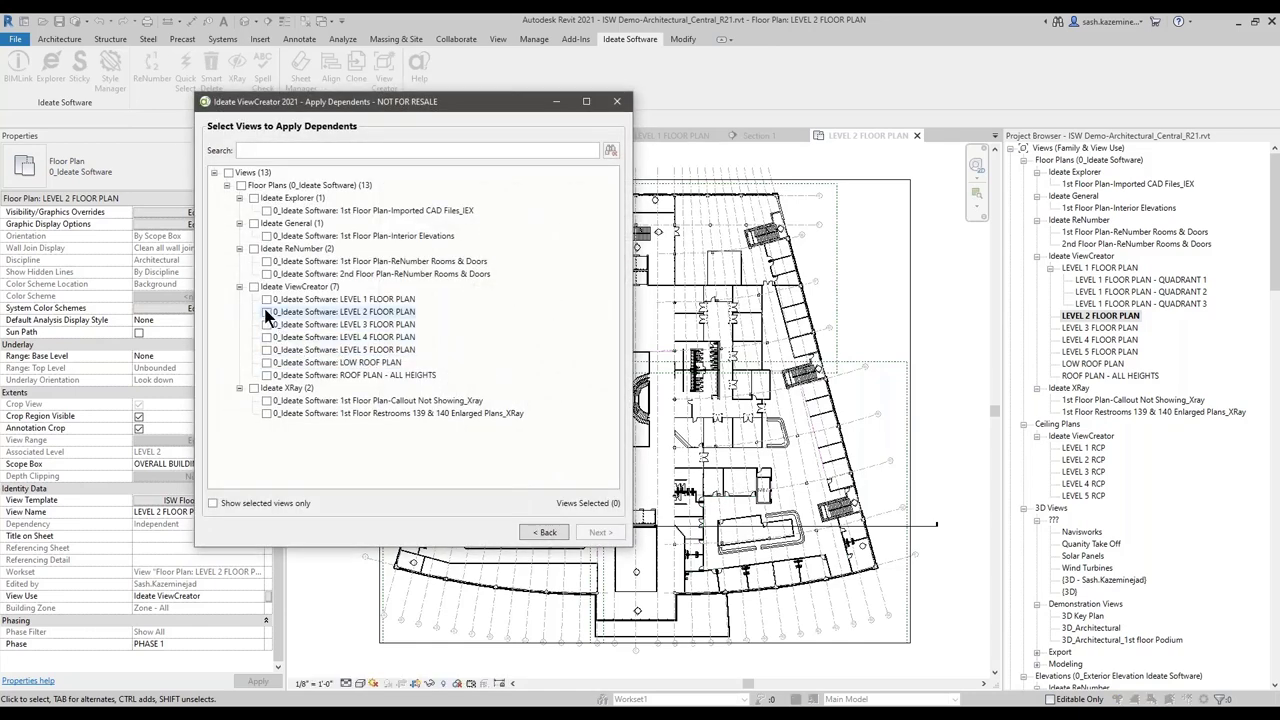
# - Target LEVEL 1–5 FLOOR PLANs and preview the new dependent views
pyautogui.click(267, 312)
pyautogui.click(267, 324)
pyautogui.click(267, 337)
pyautogui.click(267, 350)
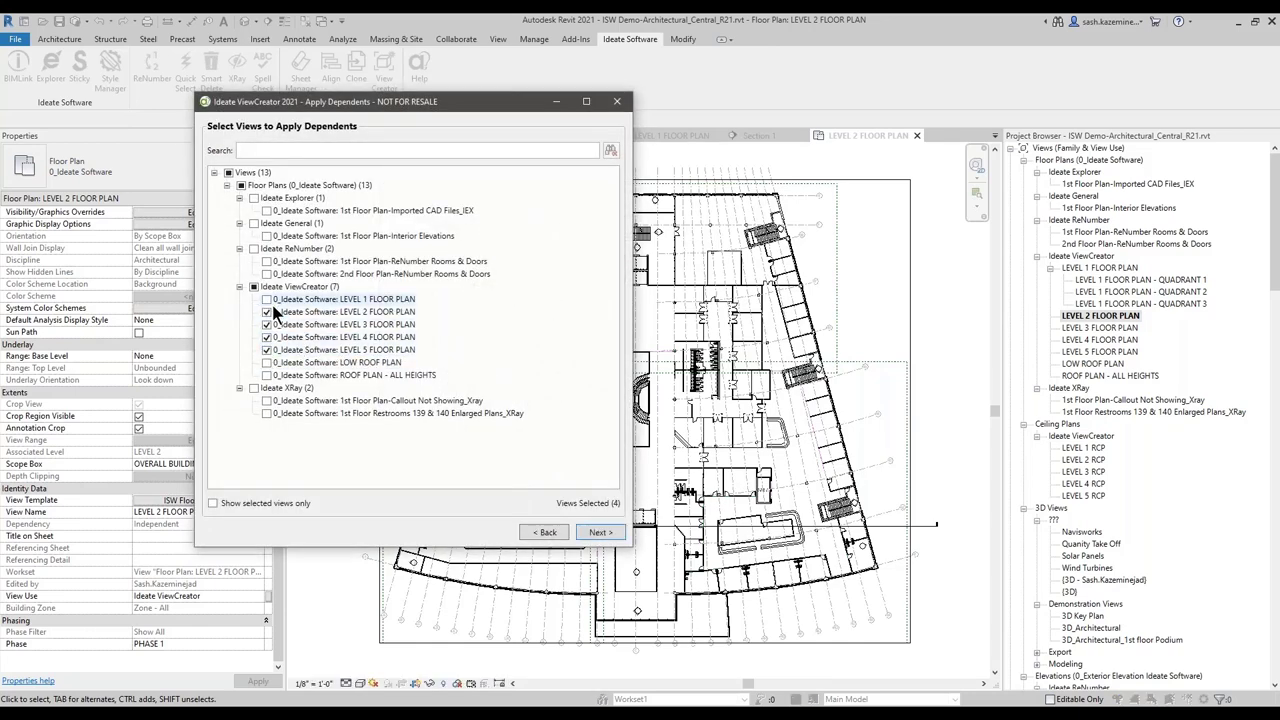
pyautogui.click(267, 300)
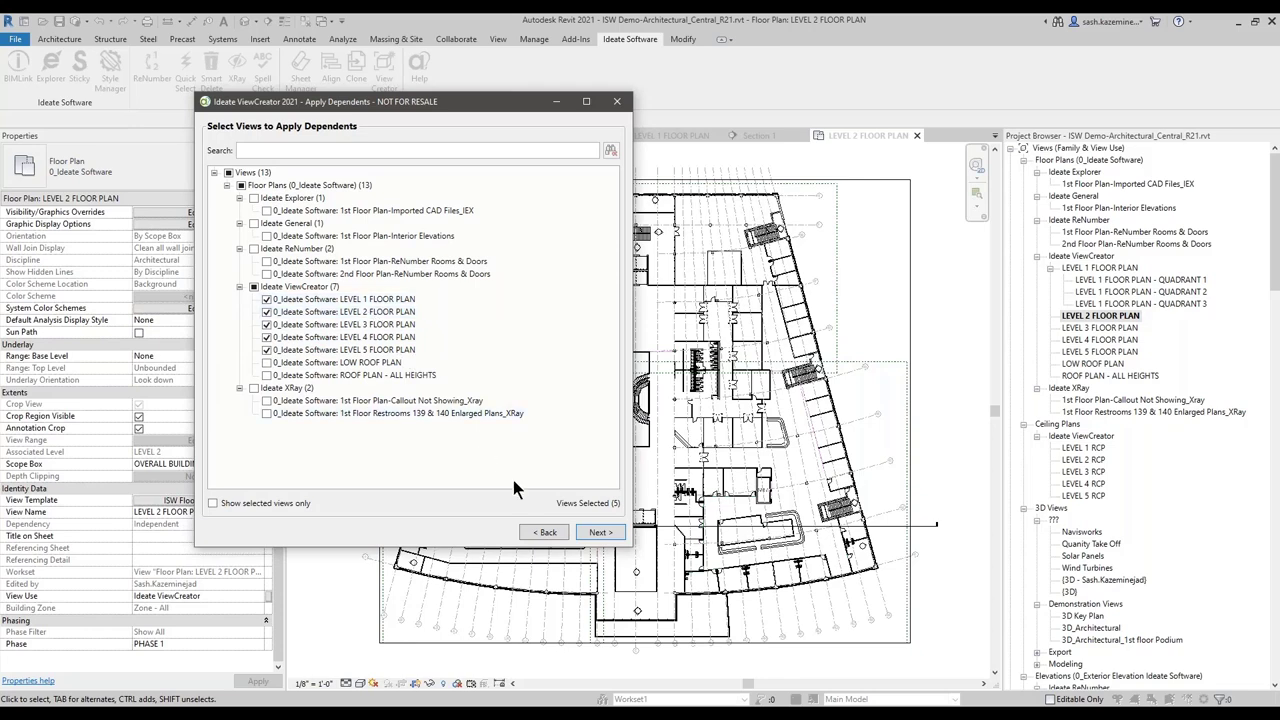
pyautogui.click(594, 533)
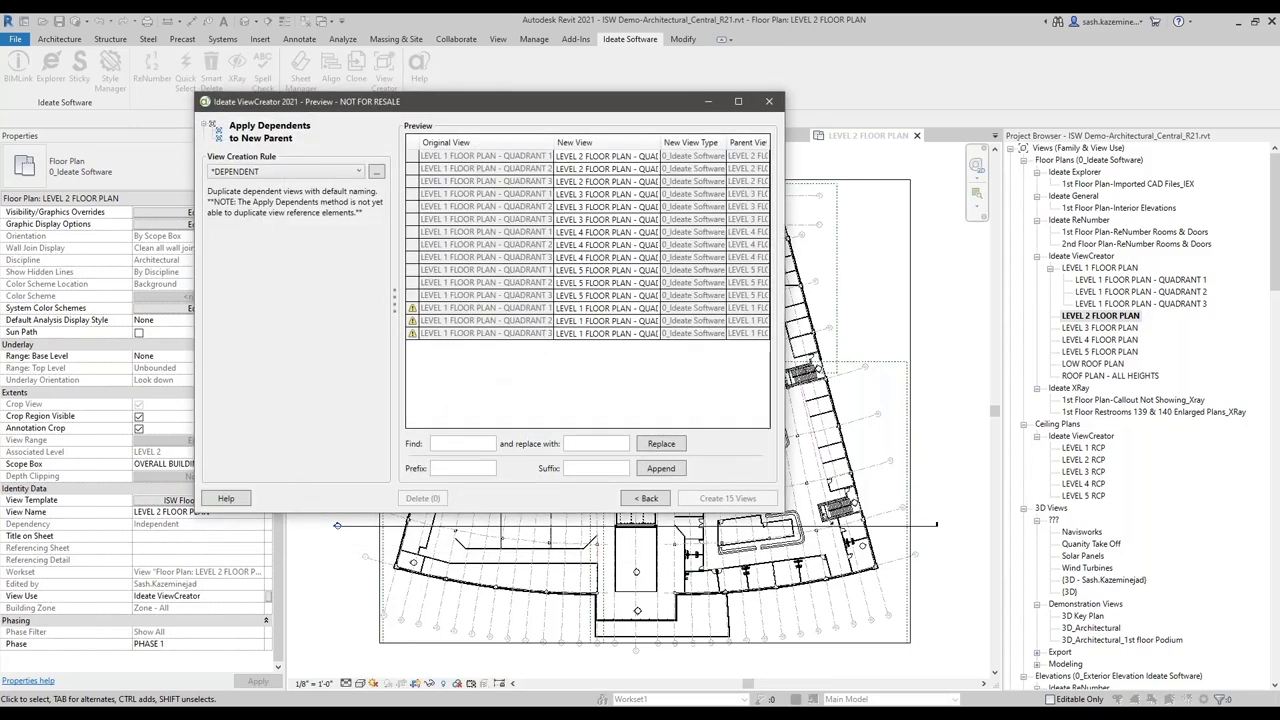
# - Delete the three duplicate Level 1 warning rows and create the twelve quadrant views
pyautogui.moveTo(781, 513); pyautogui.dragTo(973, 548)
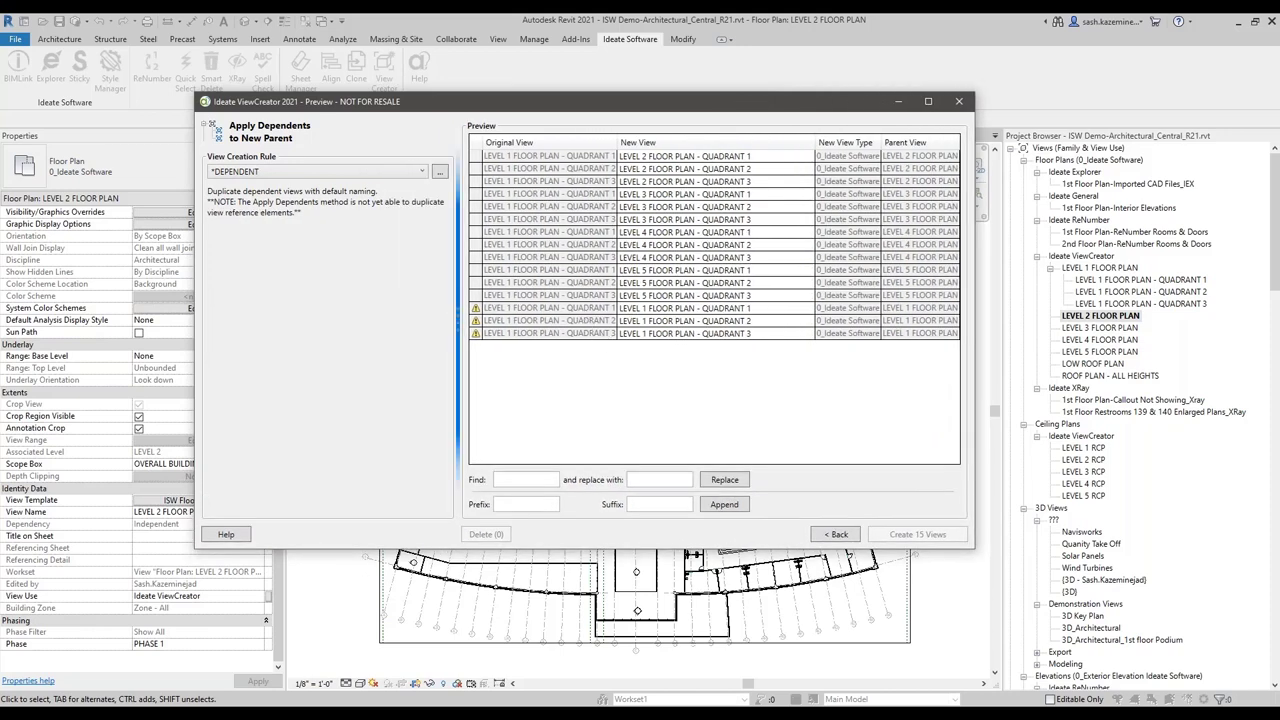
pyautogui.click(502, 312)
pyautogui.keyDown('shift'); pyautogui.click(505, 338); pyautogui.keyUp('shift')
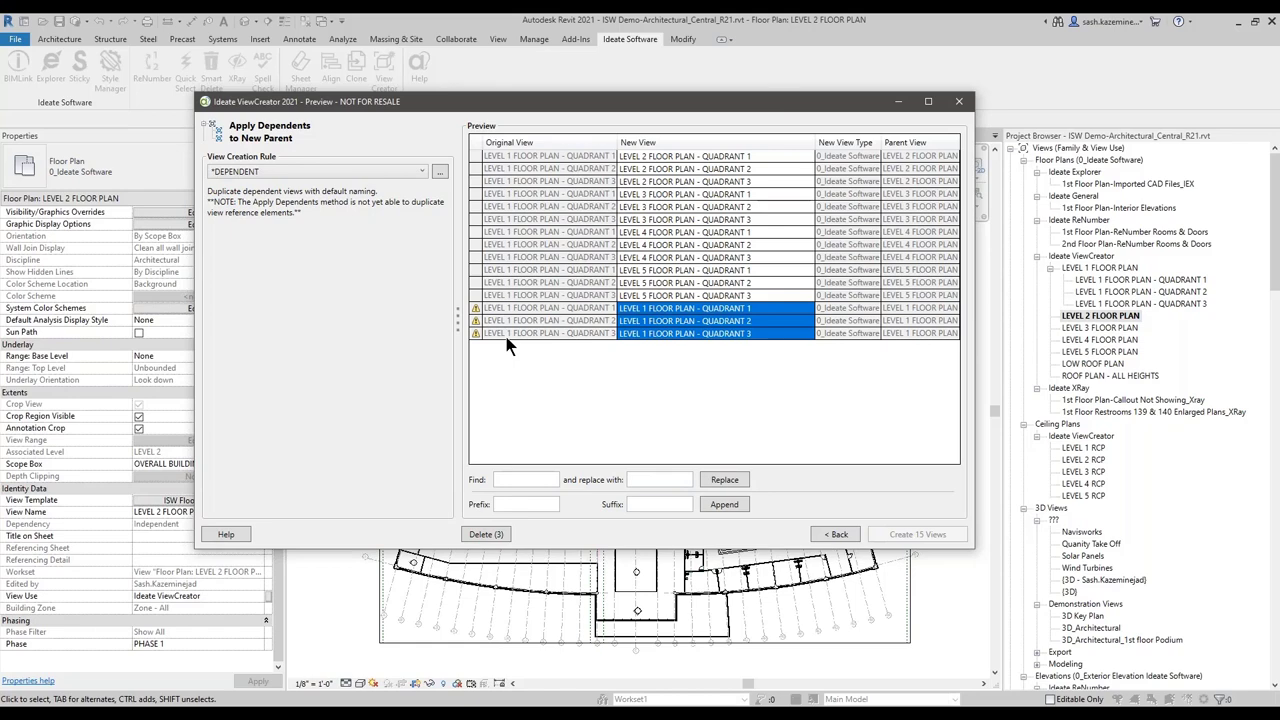
pyautogui.click(486, 534)
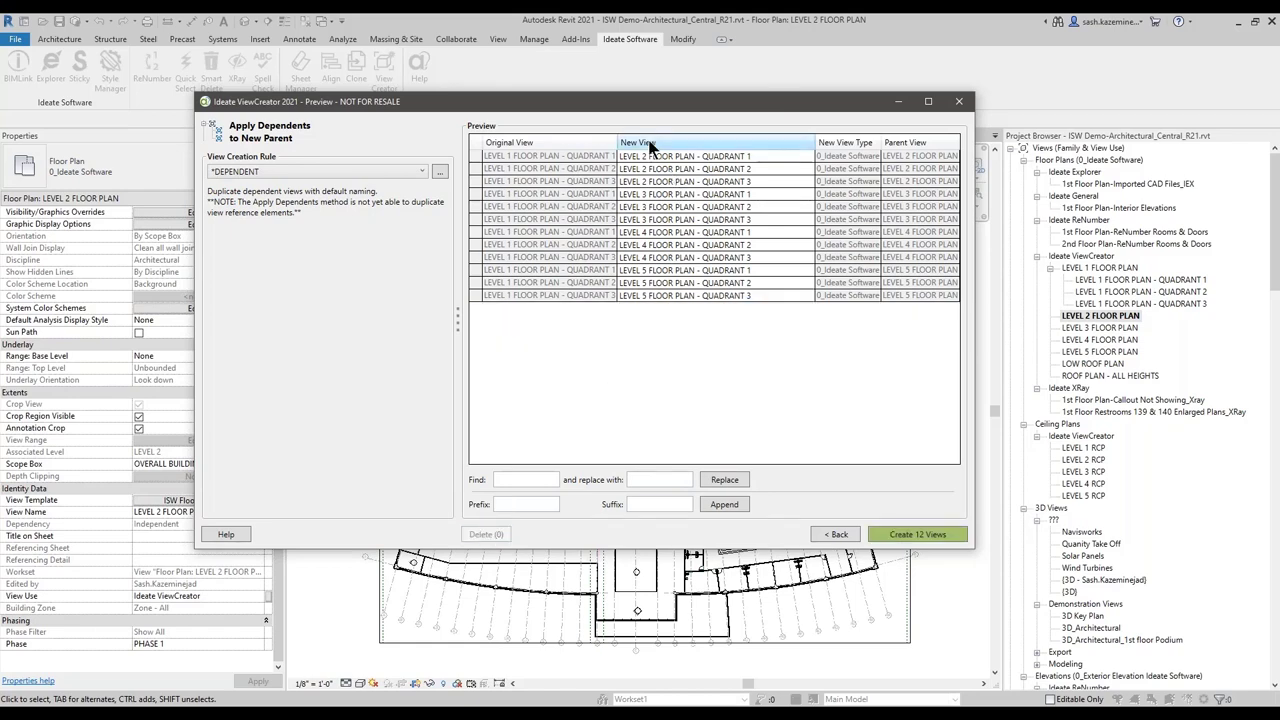
pyautogui.moveTo(636, 104); pyautogui.dragTo(534, 98)
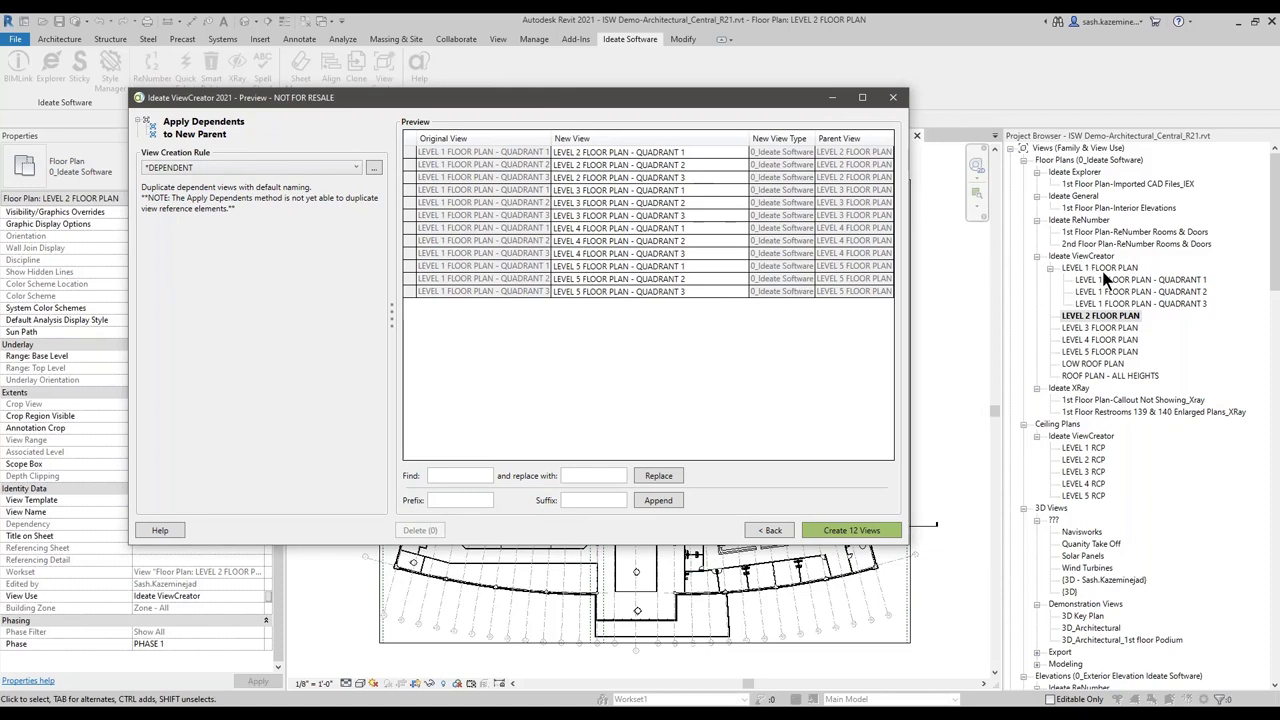
pyautogui.click(854, 532)
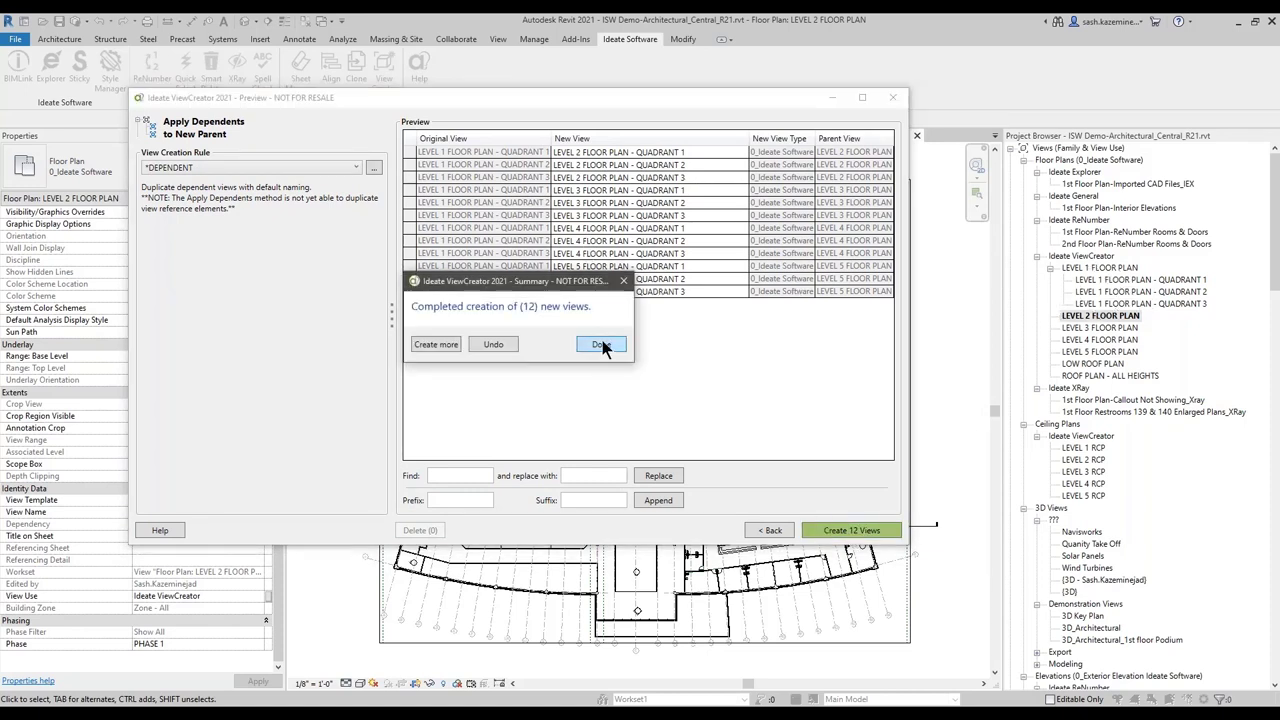
pyautogui.click(522, 344)
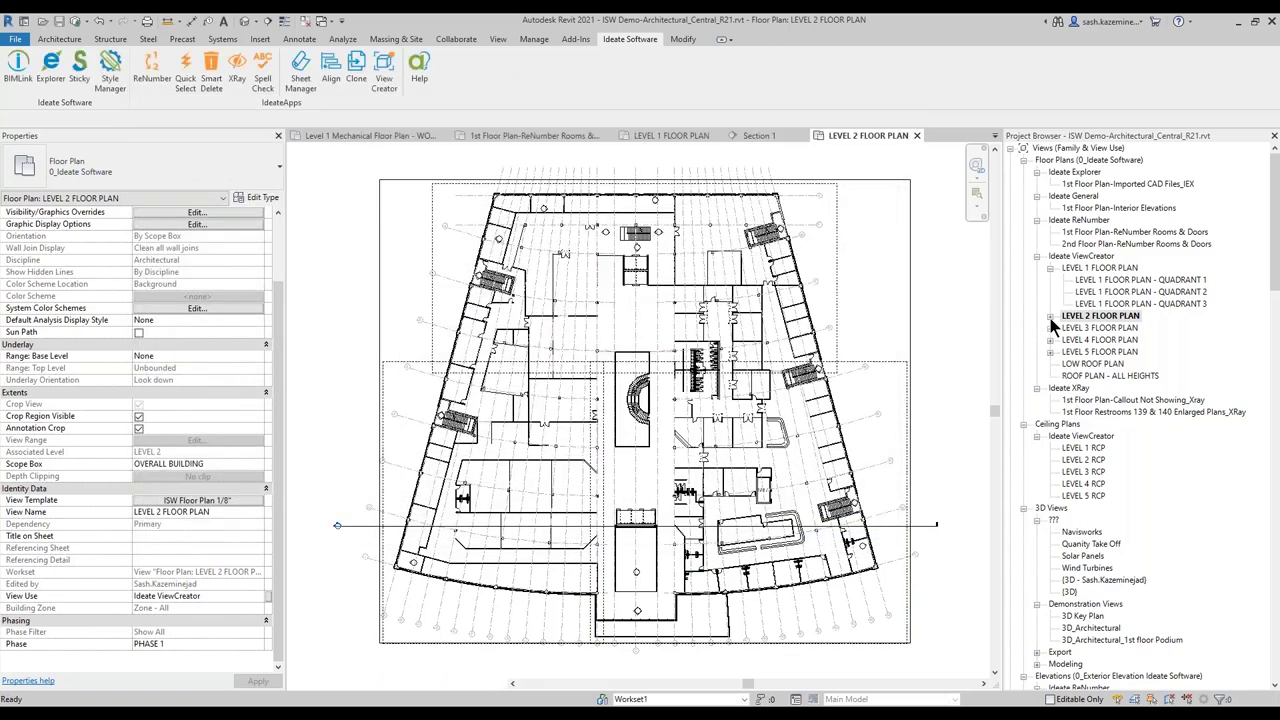
# - Open Level 2 Quadrants 1 and 2, plus Level 1 Quadrants 1–3 for comparison
pyautogui.click(1050, 316)
pyautogui.click(1098, 329)
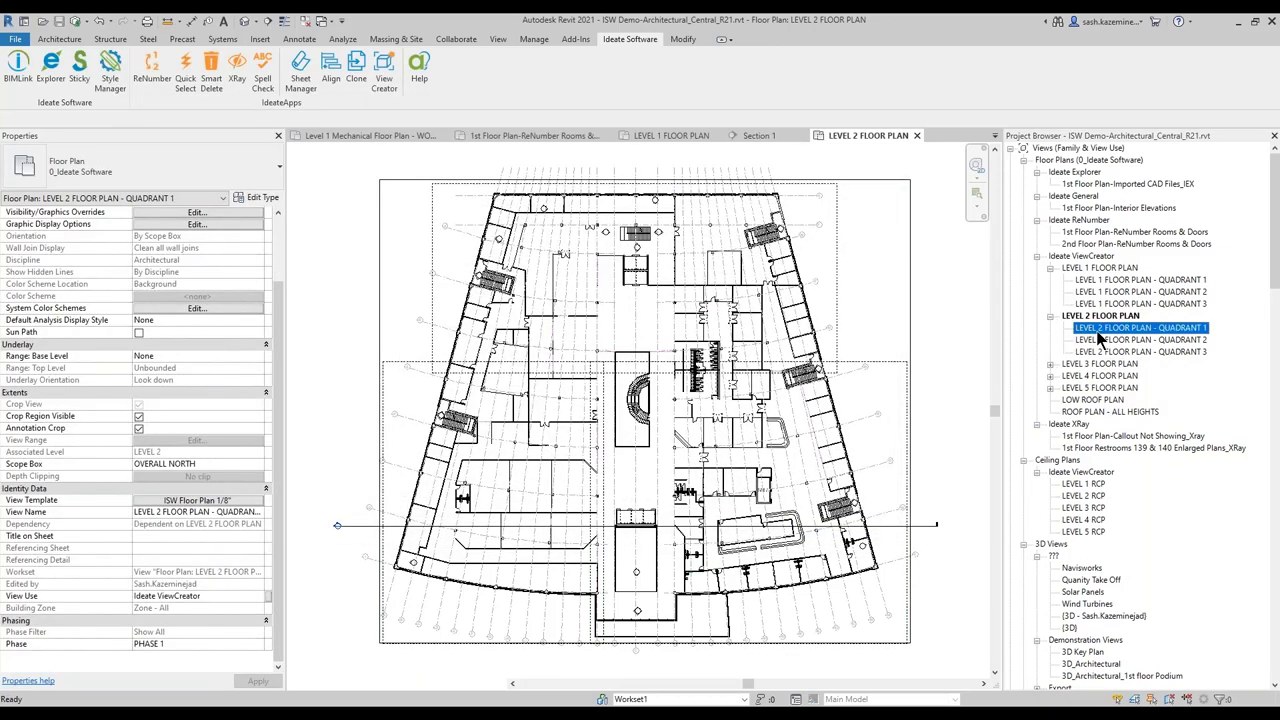
pyautogui.doubleClick(1098, 336)
pyautogui.click(1094, 280)
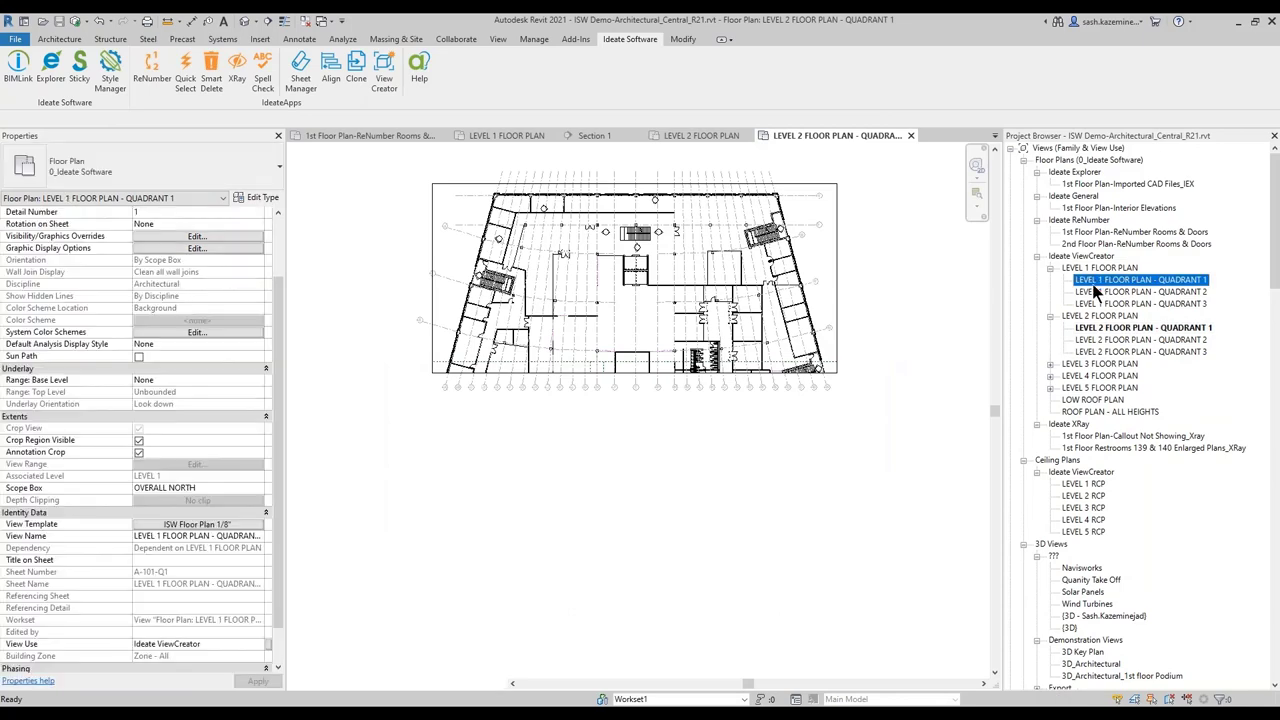
pyautogui.click(1095, 284)
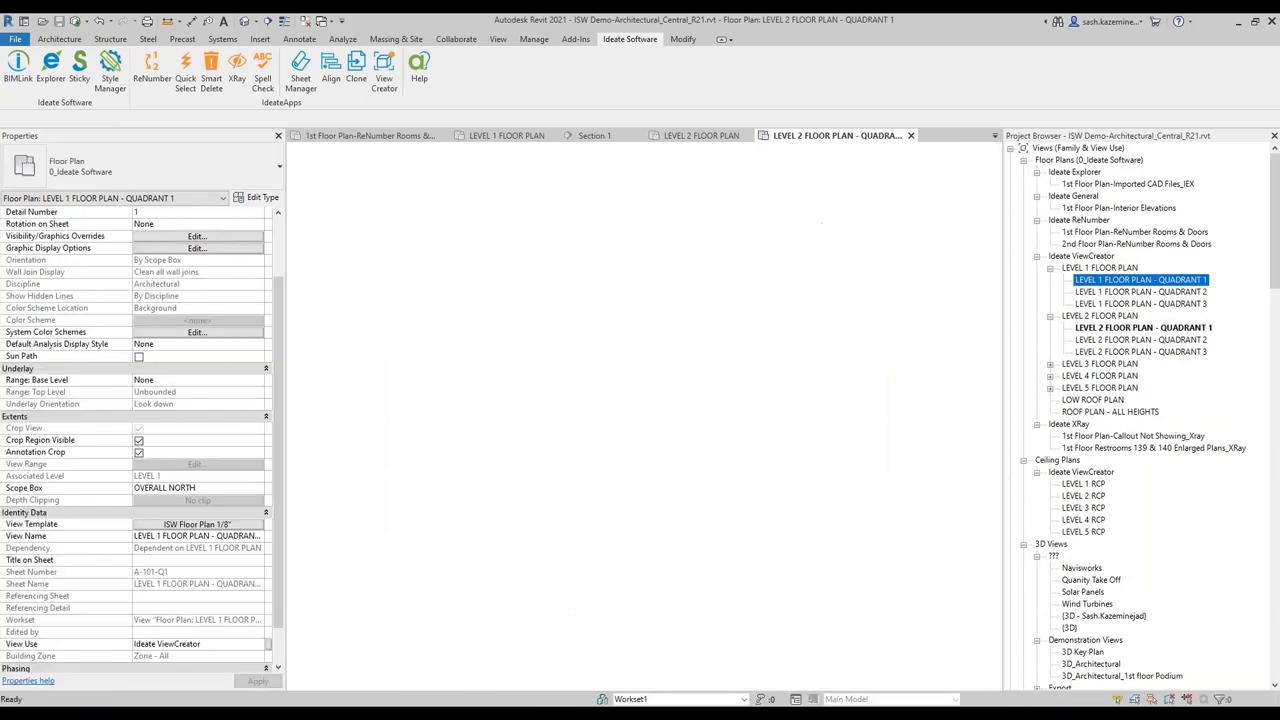
pyautogui.doubleClick(1087, 291)
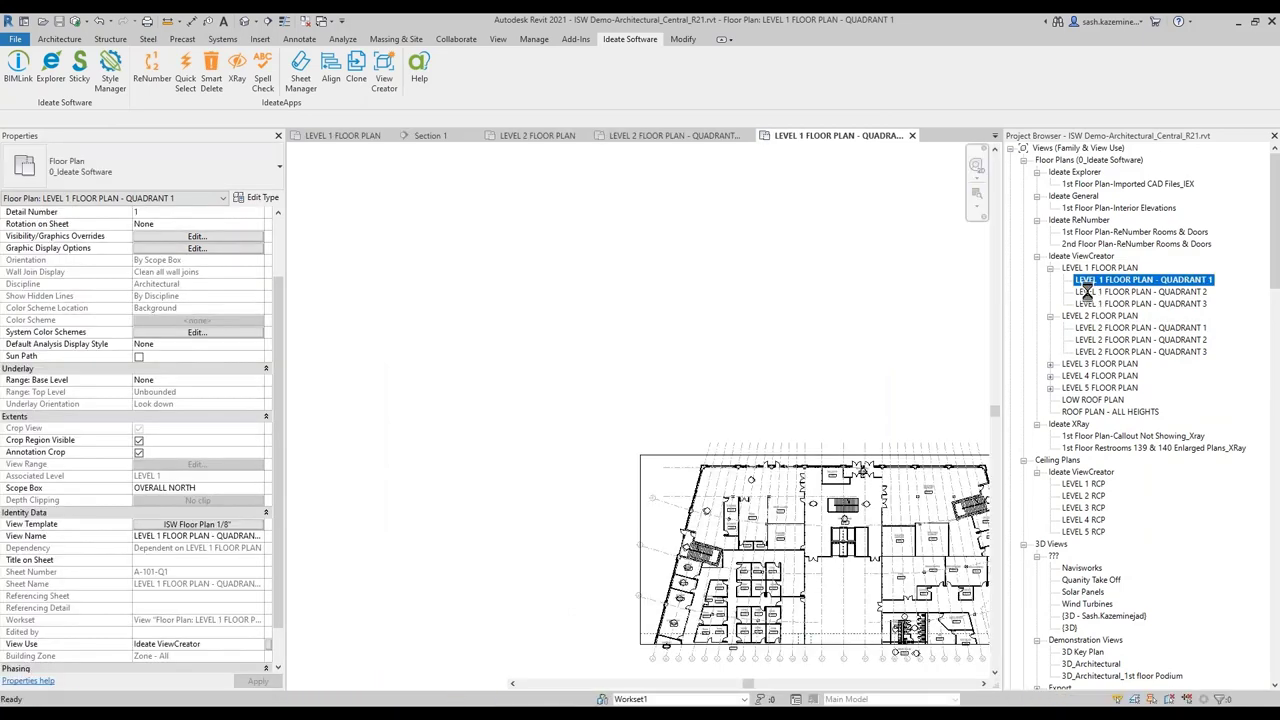
pyautogui.click(1090, 303)
pyautogui.doubleClick(1101, 328)
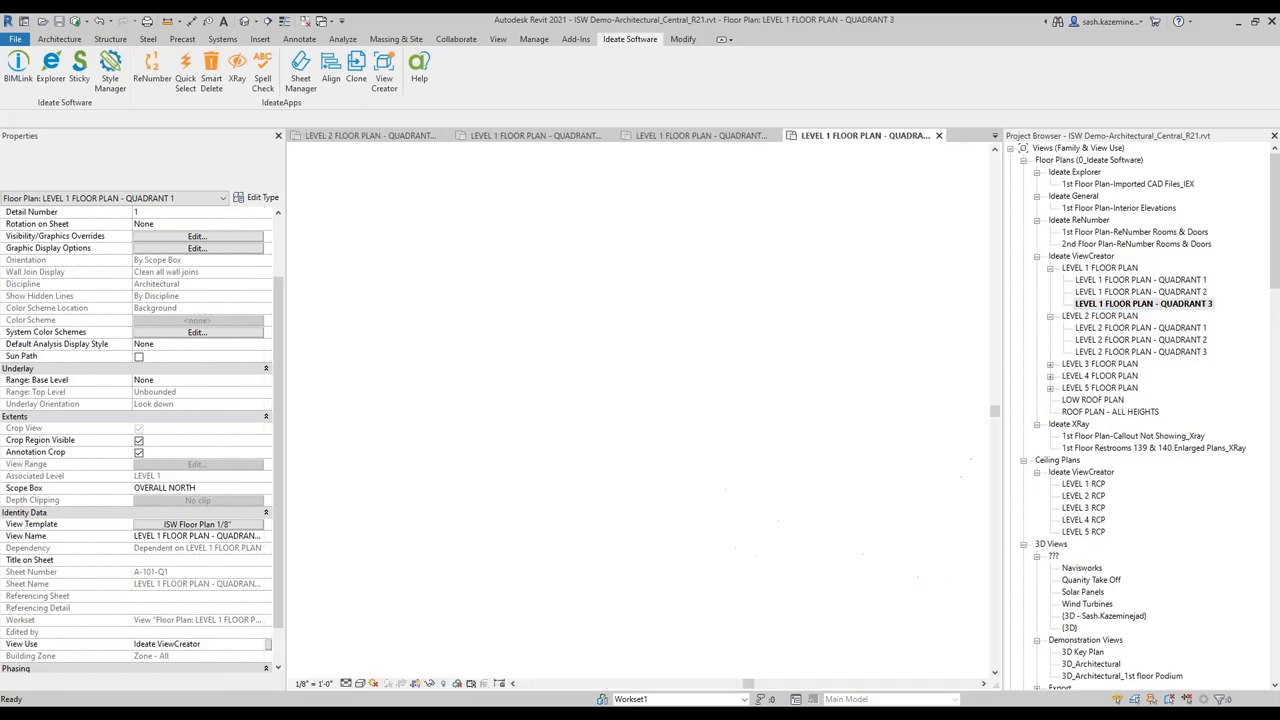
pyautogui.doubleClick(1100, 341)
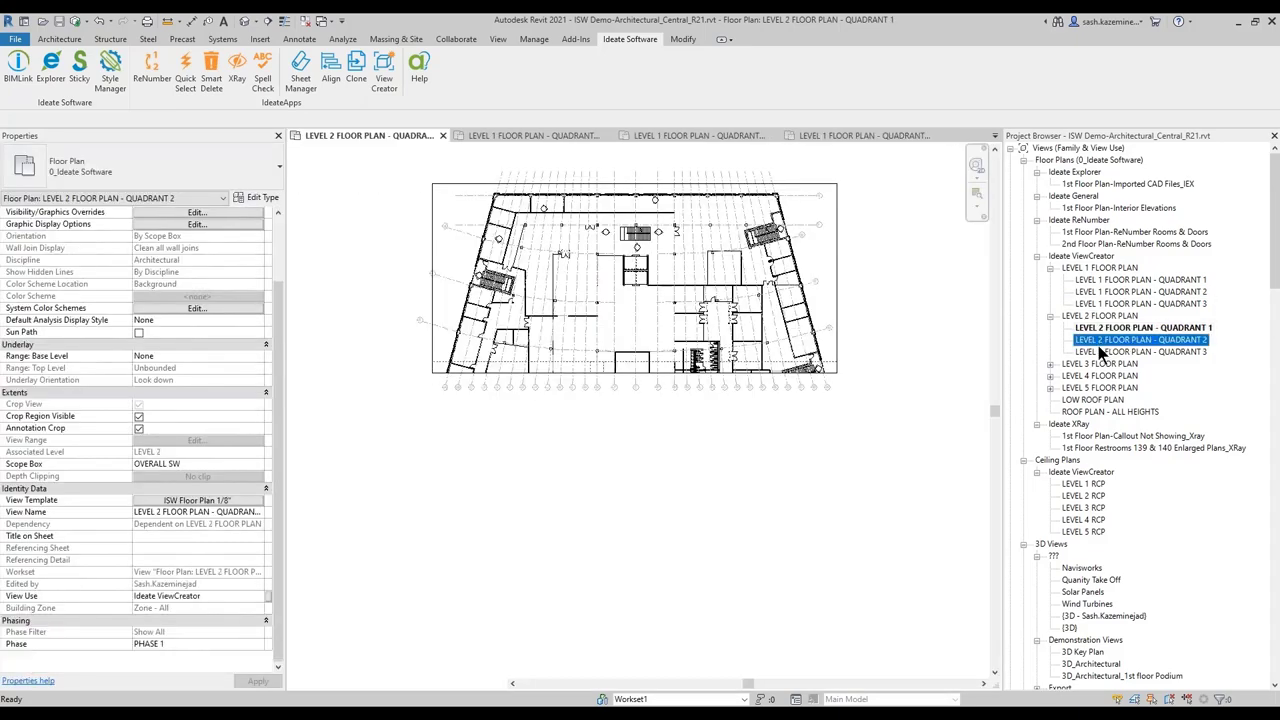
# - Open Level 2 Quadrant 3 and Level 3 Quadrants 1, 2 and 3
pyautogui.click(1098, 352)
pyautogui.doubleClick(1100, 353)
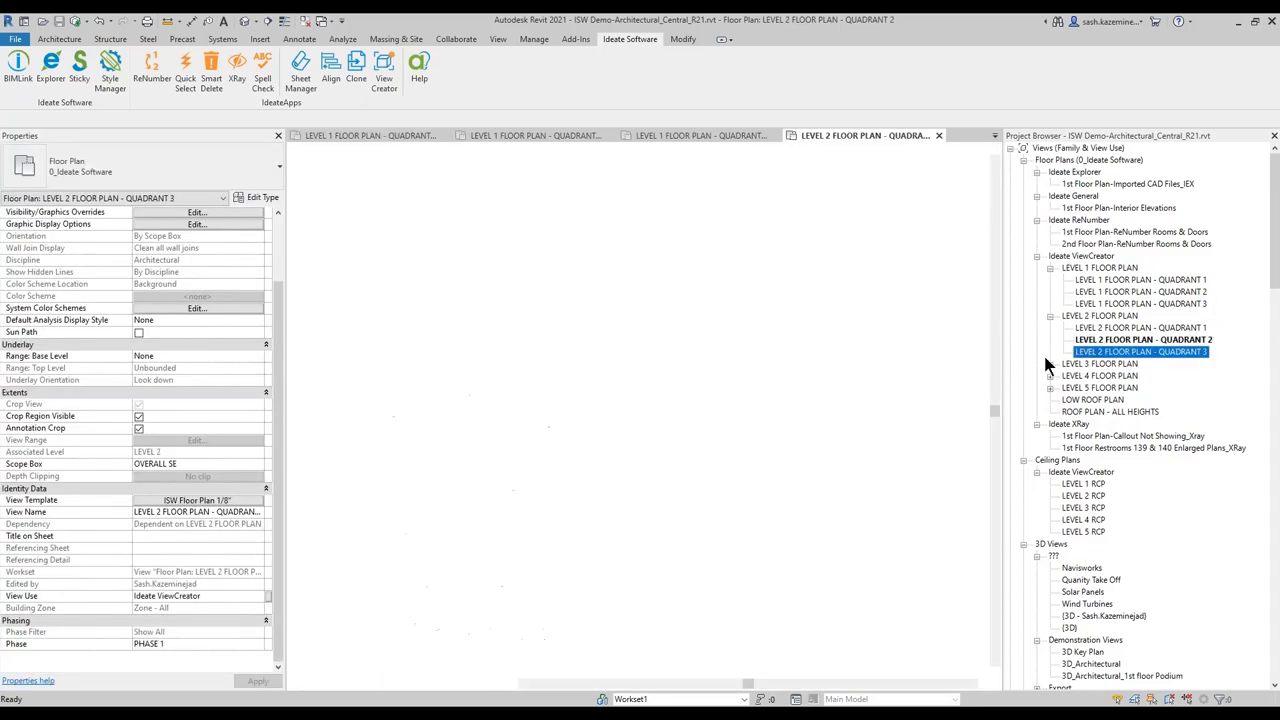
pyautogui.click(1049, 364)
pyautogui.click(1092, 377)
pyautogui.doubleClick(1091, 377)
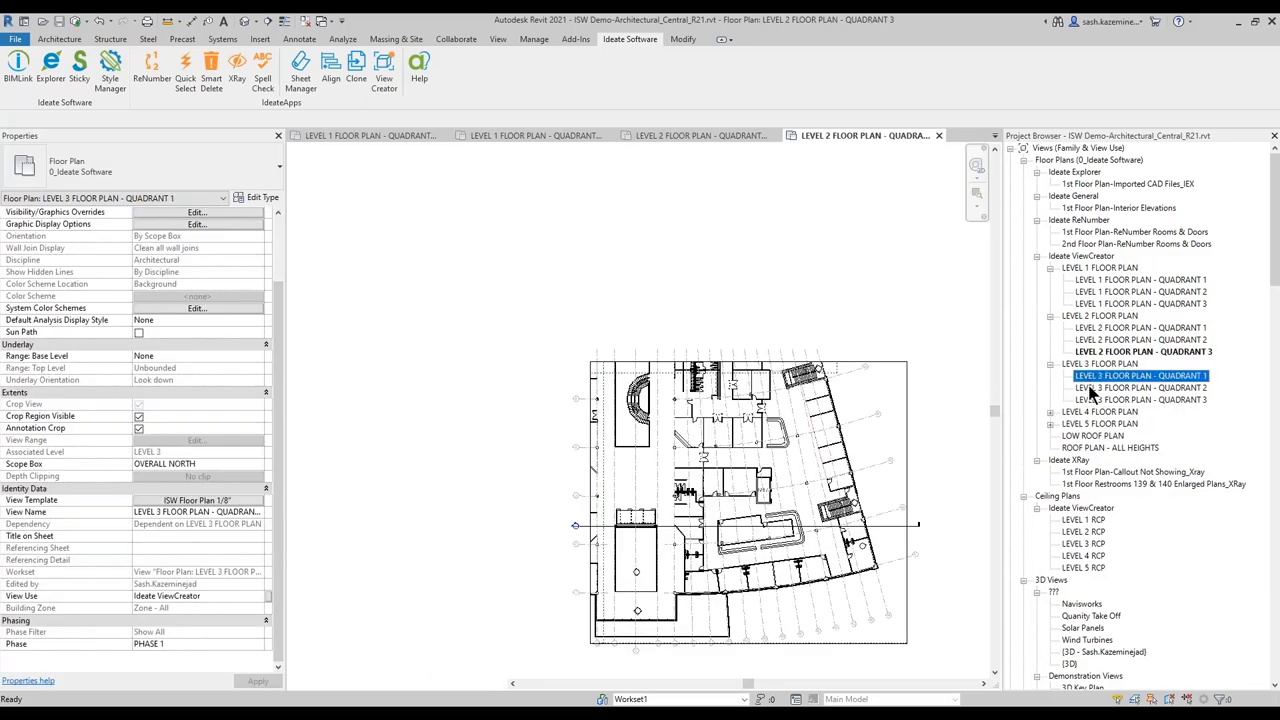
pyautogui.click(1089, 388)
pyautogui.doubleClick(1089, 389)
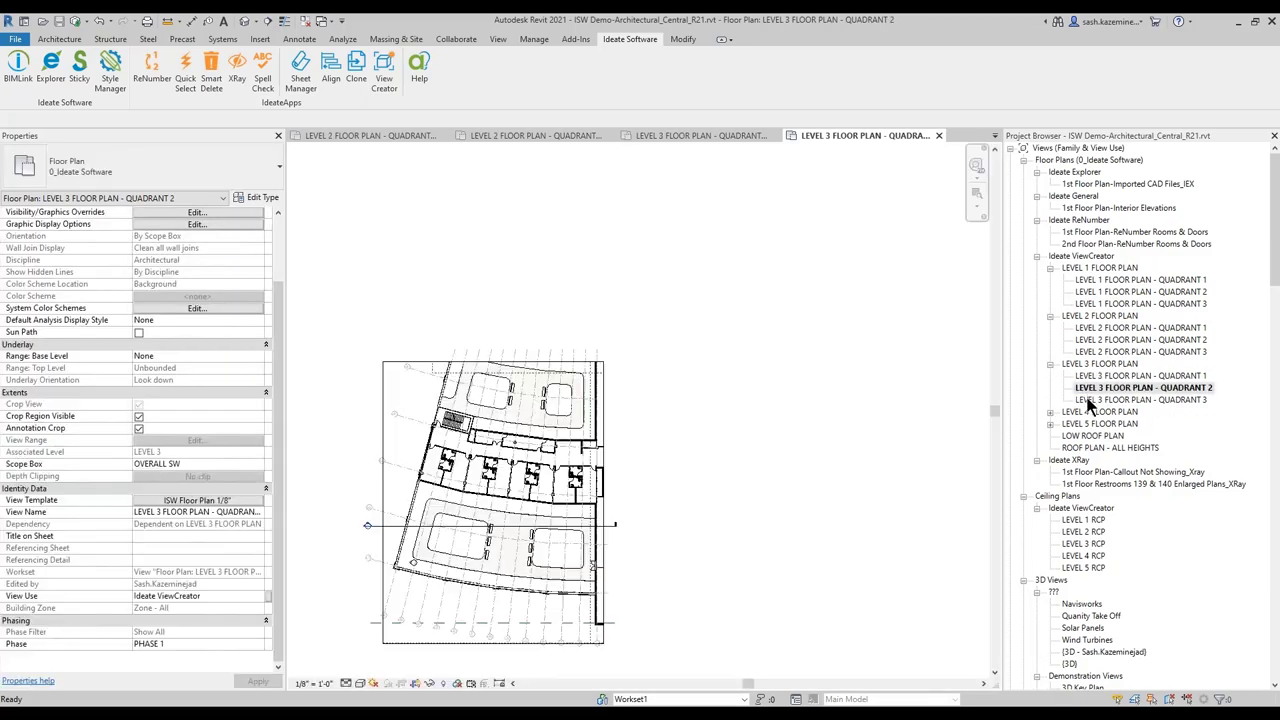
pyautogui.click(1090, 399)
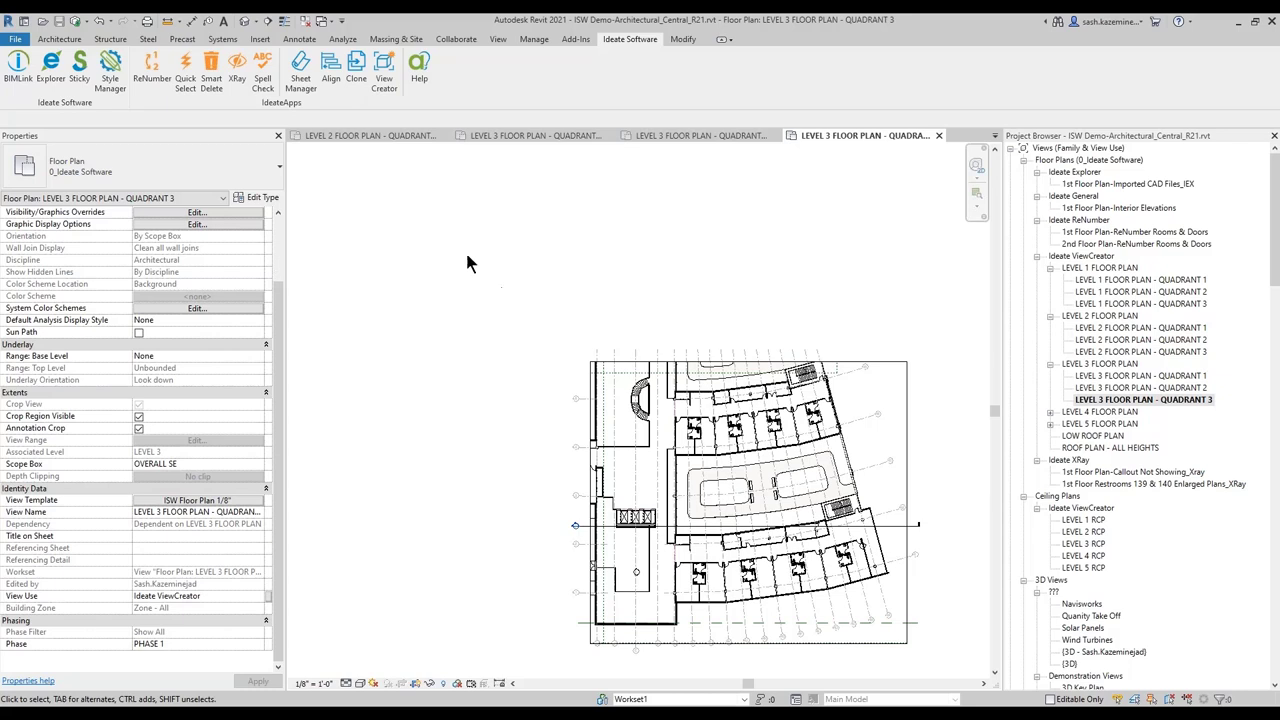
# - Launch SheetManager and place LEVEL 2 FLOOR PLAN - QUADRANT 1 on sheet A-102-Q1
pyautogui.click(301, 80)
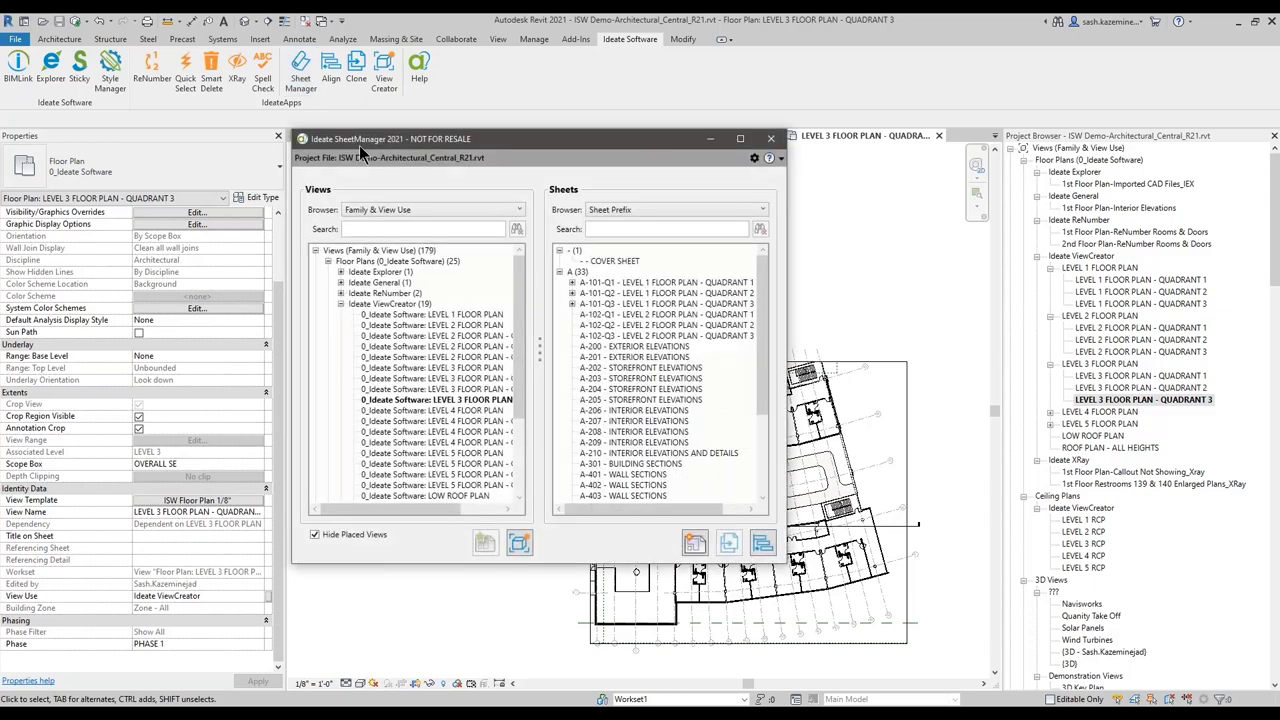
pyautogui.moveTo(615, 471); pyautogui.dragTo(930, 604)
pyautogui.moveTo(378, 338); pyautogui.dragTo(406, 330)
pyautogui.moveTo(337, 551); pyautogui.dragTo(357, 551)
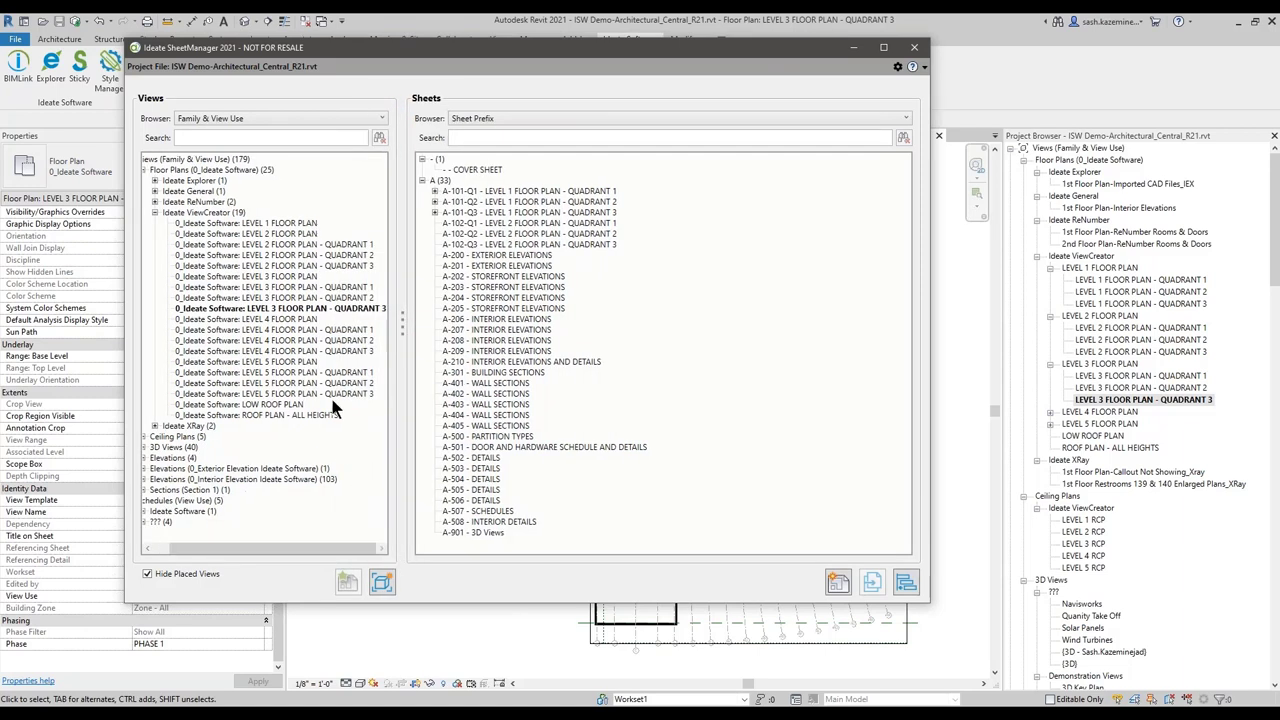
pyautogui.click(301, 246)
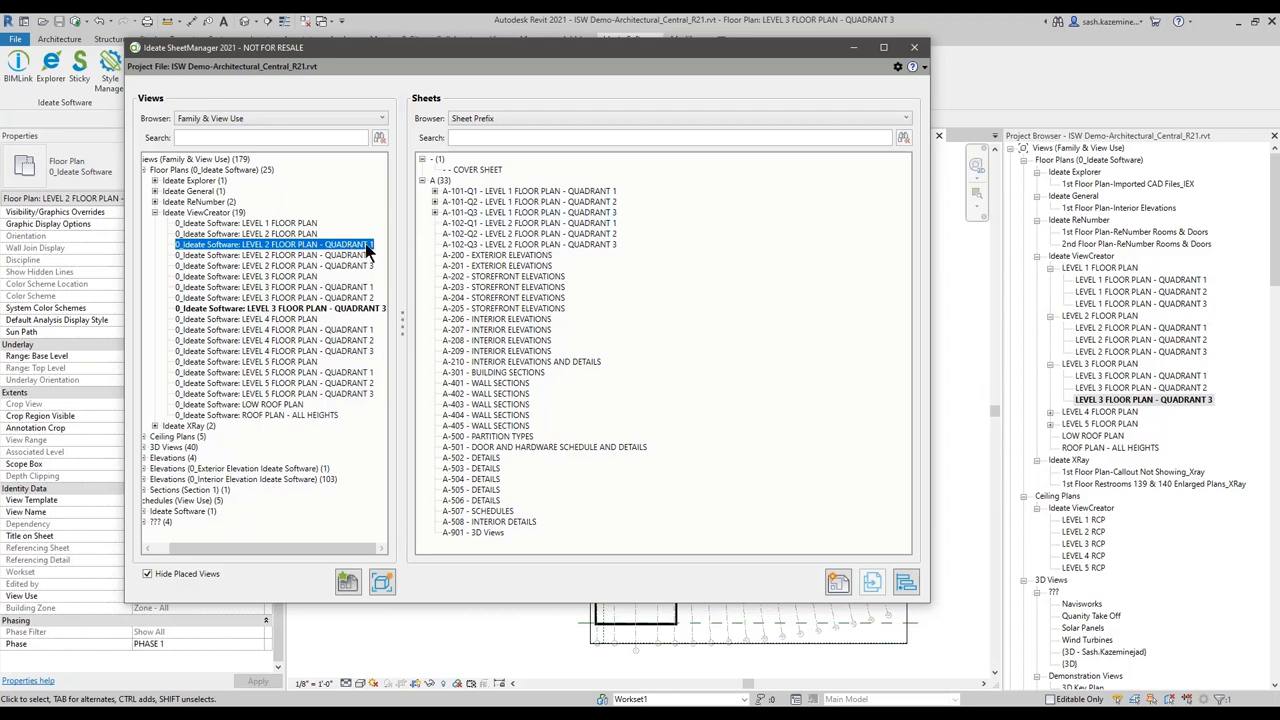
pyautogui.click(487, 224)
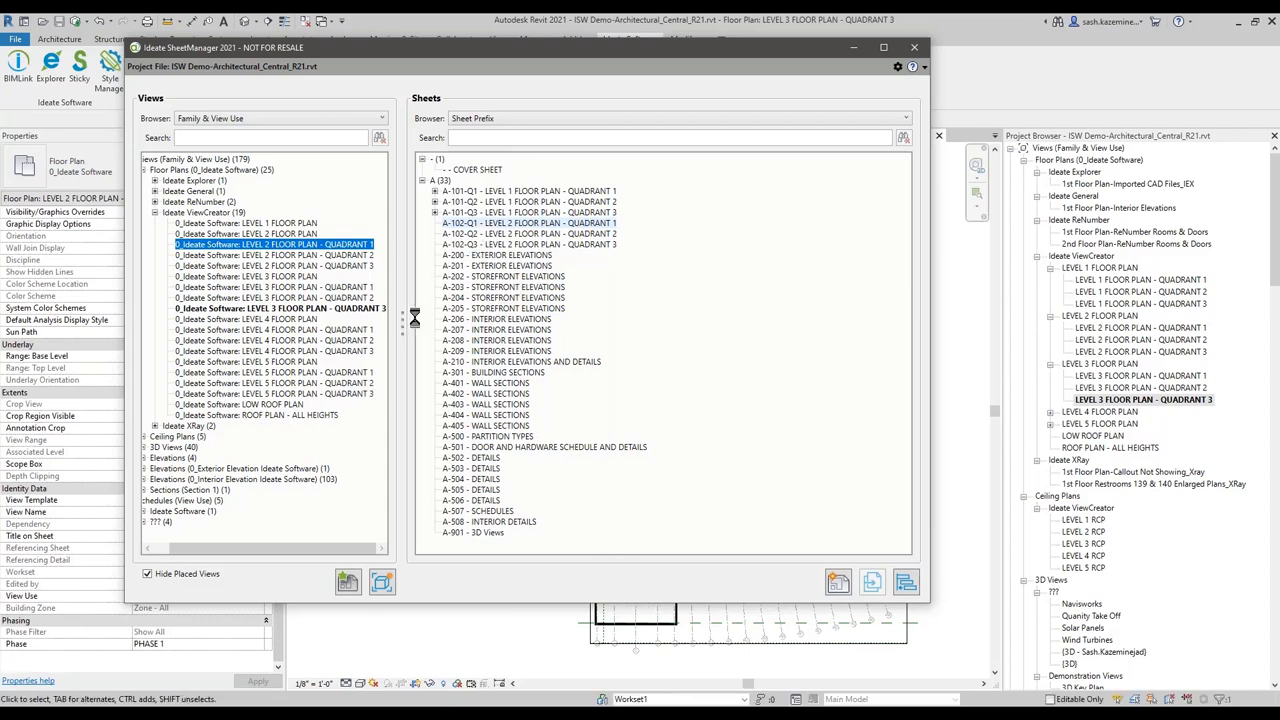
# - Open sheet A-102-Q1 and delete its Level 2 Quadrant 1 viewport
pyautogui.click(487, 225)
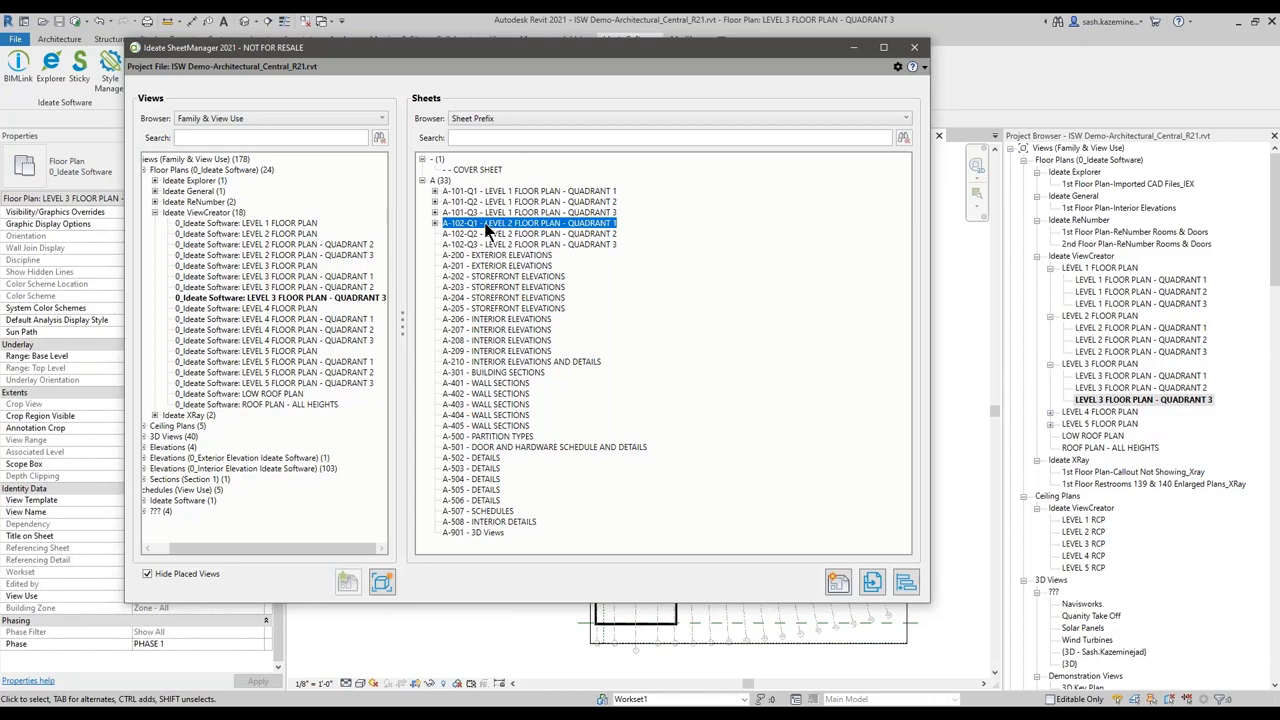
pyautogui.doubleClick(487, 225)
pyautogui.moveTo(521, 57); pyautogui.dragTo(257, 451)
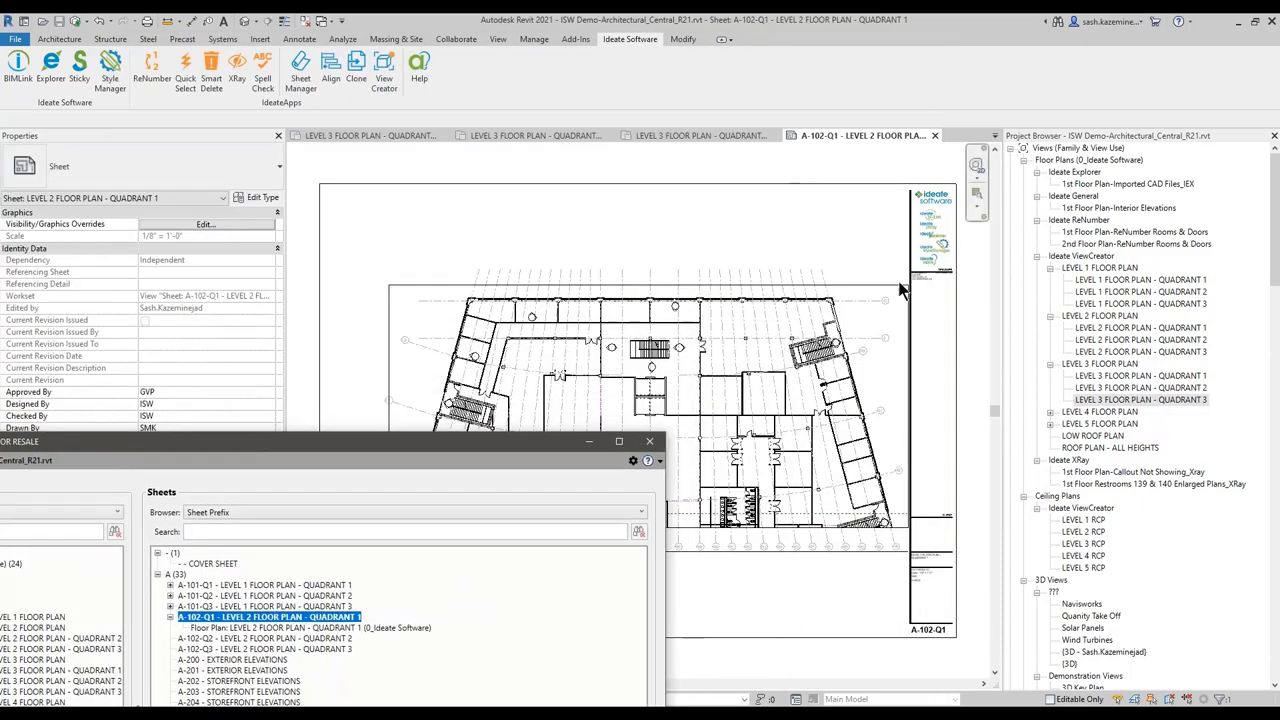
pyautogui.click(608, 328)
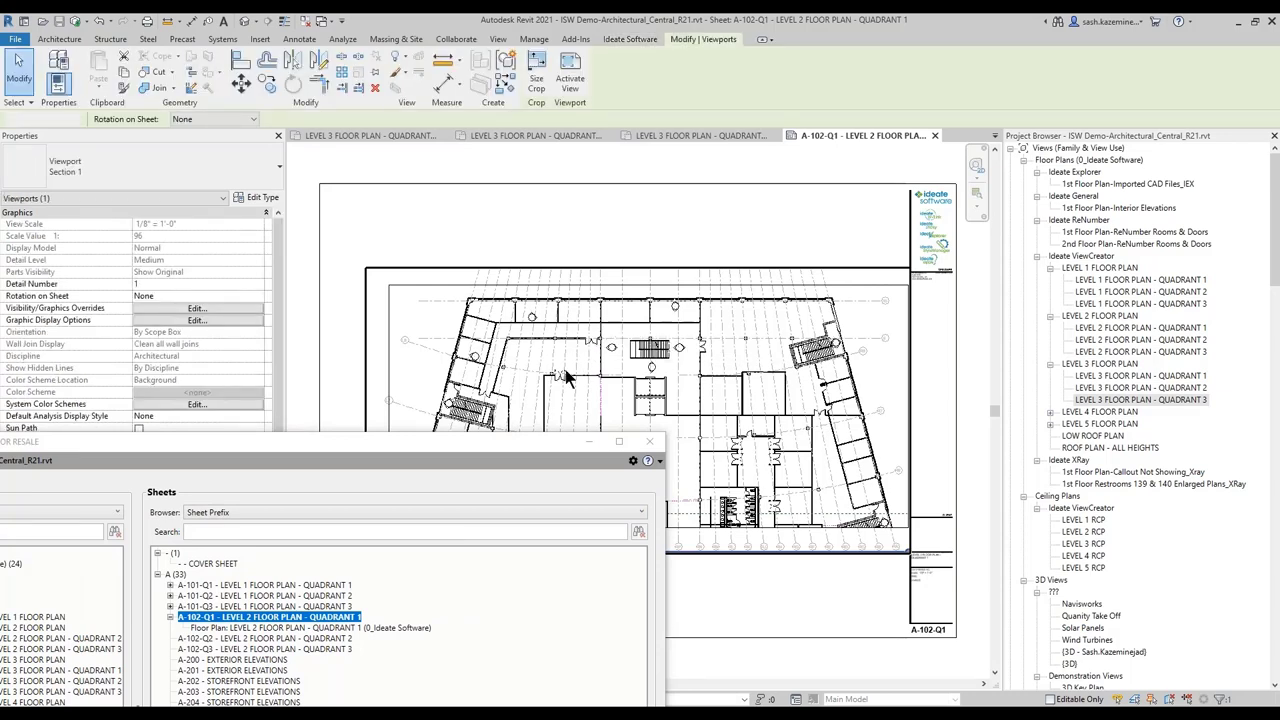
pyautogui.press('Delete')
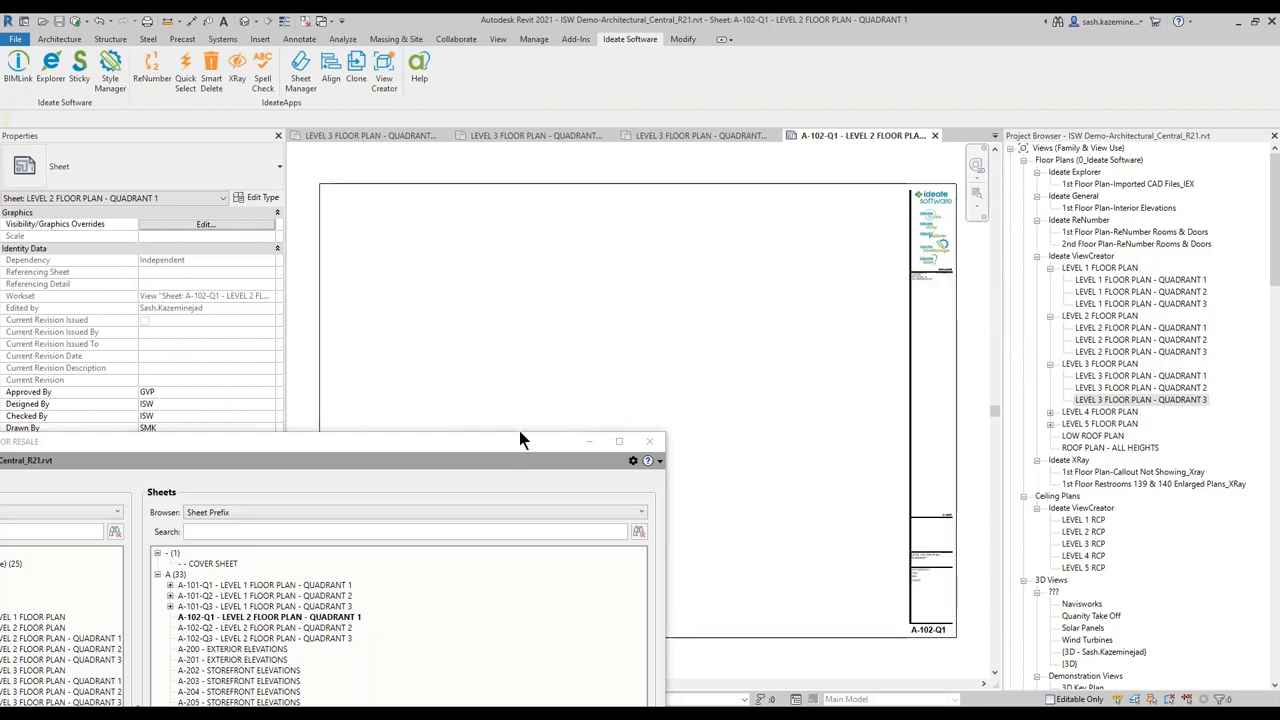
pyautogui.moveTo(519, 440); pyautogui.dragTo(717, 109)
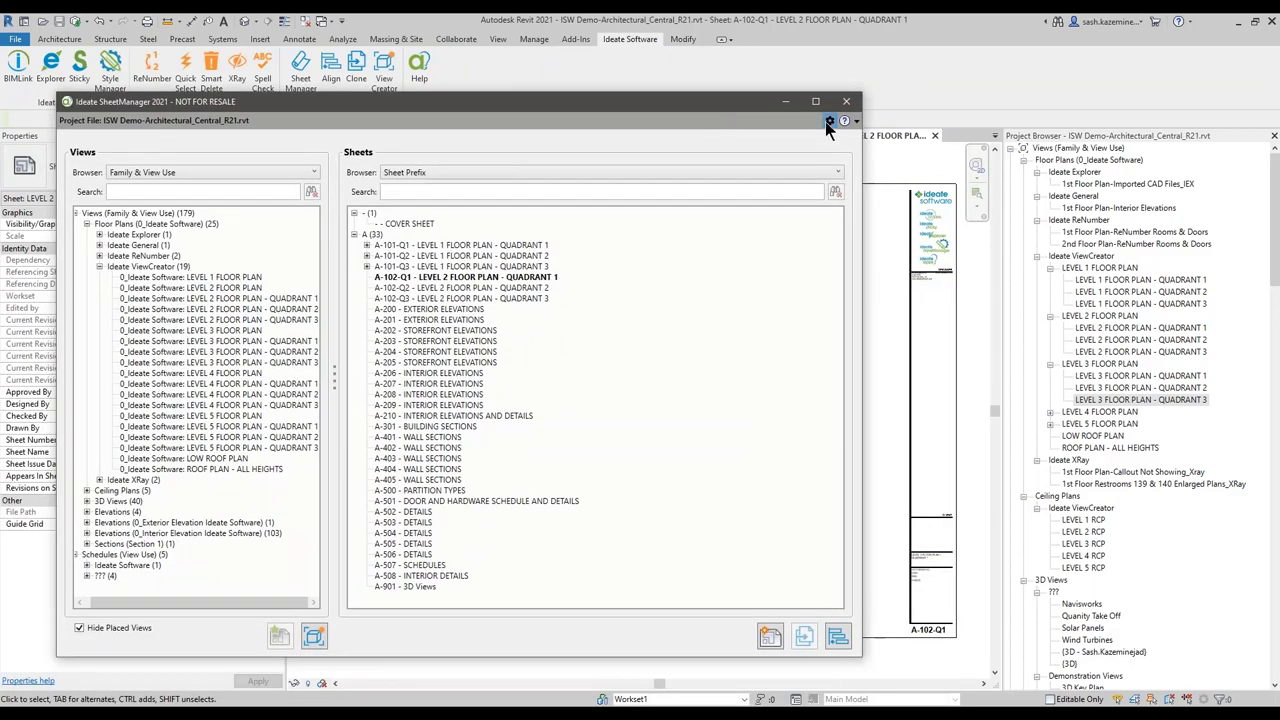
# - Set the ISW 30x42 : Sheet title block's right margin to 3 in SheetManager settings
pyautogui.click(828, 121)
pyautogui.click(325, 279)
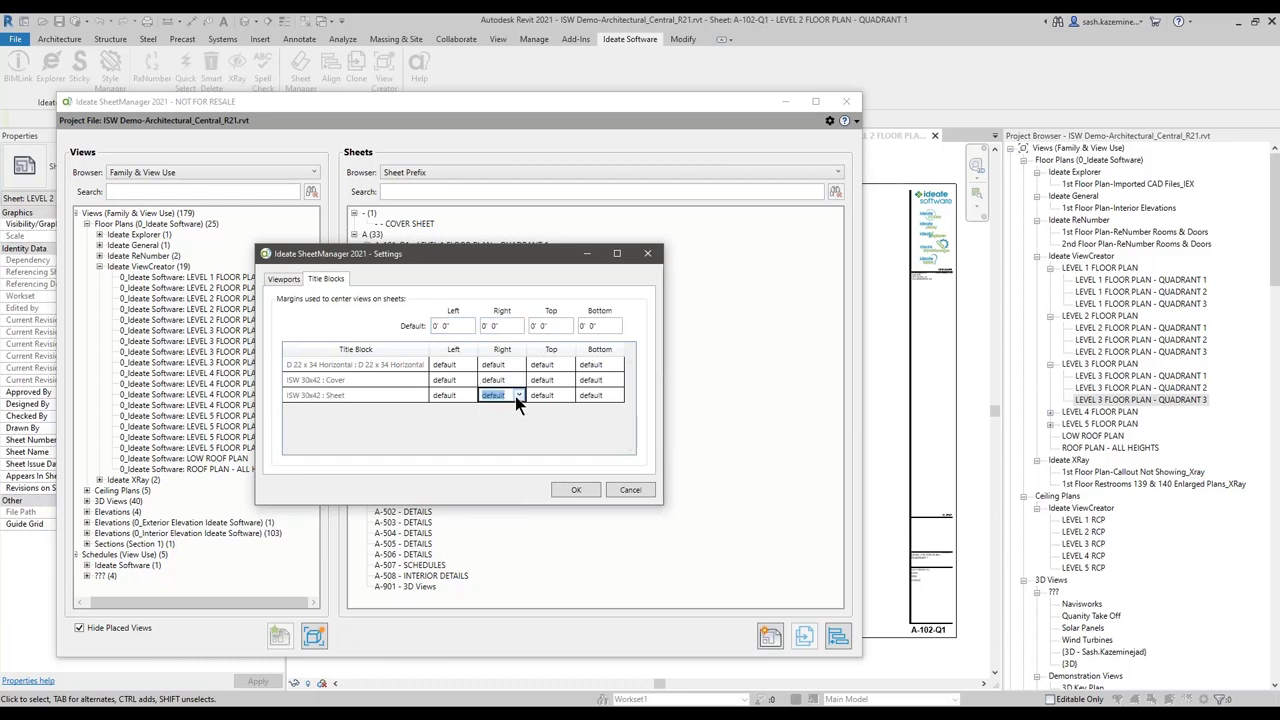
pyautogui.write('3 1/4"')
pyautogui.click(576, 488)
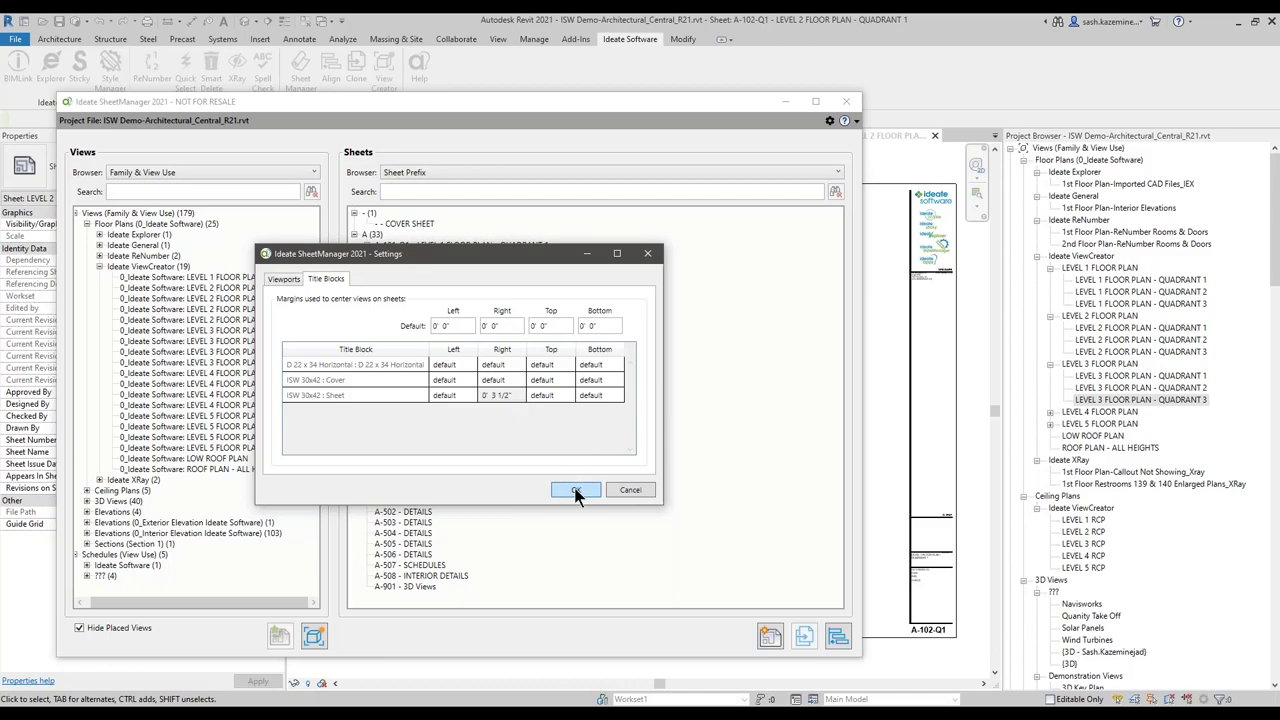
pyautogui.click(286, 298)
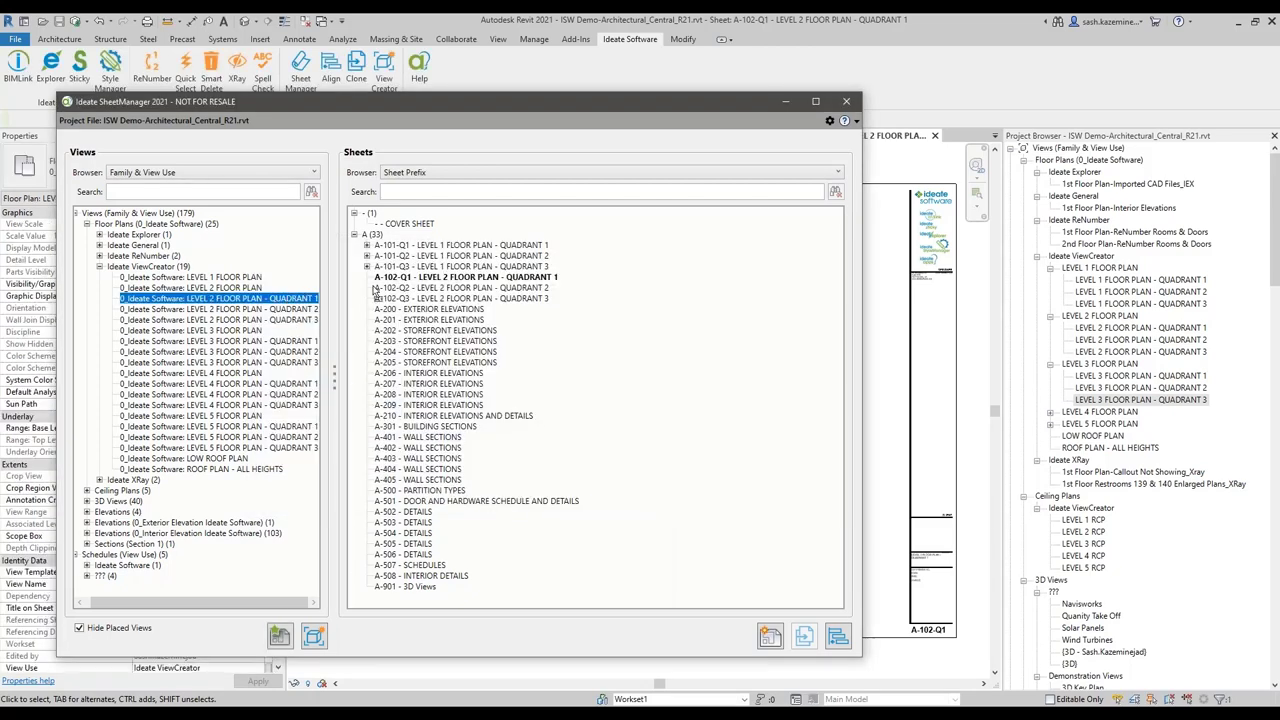
# - Place the Level 2 Quadrant 1–3 views onto sheets A-102-Q1 through A-102-Q3
pyautogui.moveTo(286, 298); pyautogui.dragTo(544, 271)
pyautogui.moveTo(655, 112); pyautogui.dragTo(704, 69)
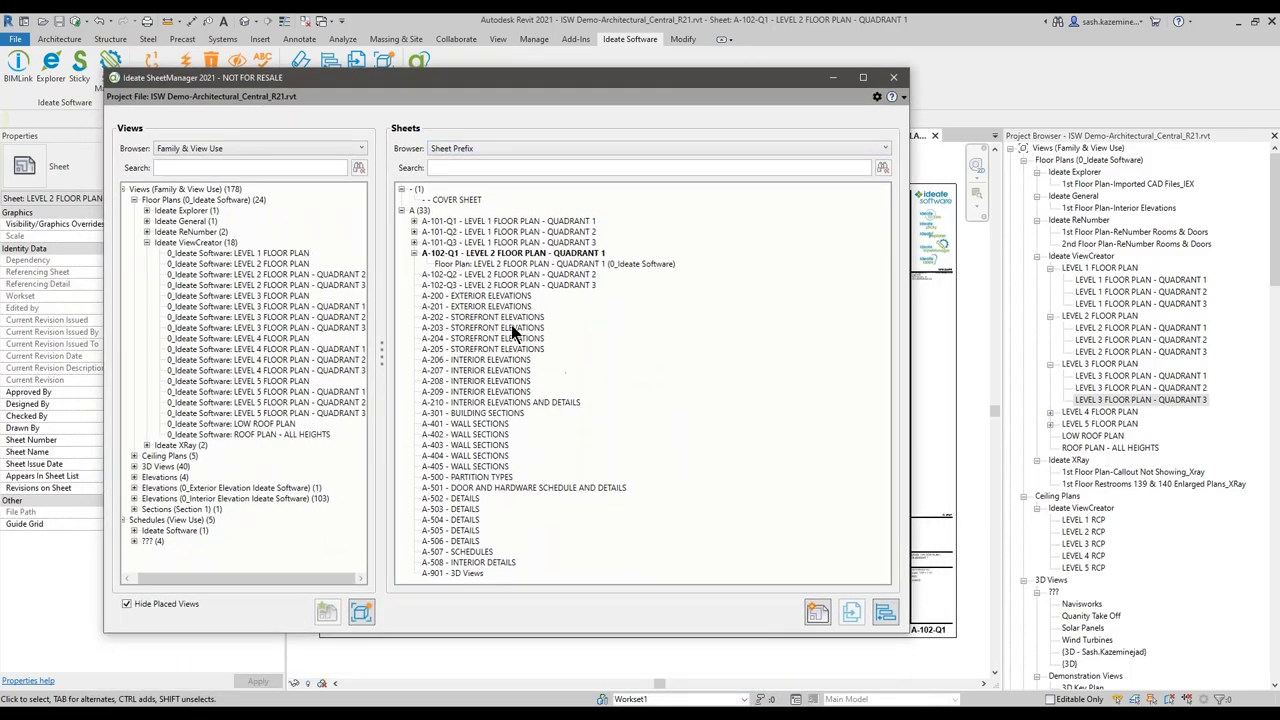
pyautogui.click(356, 276)
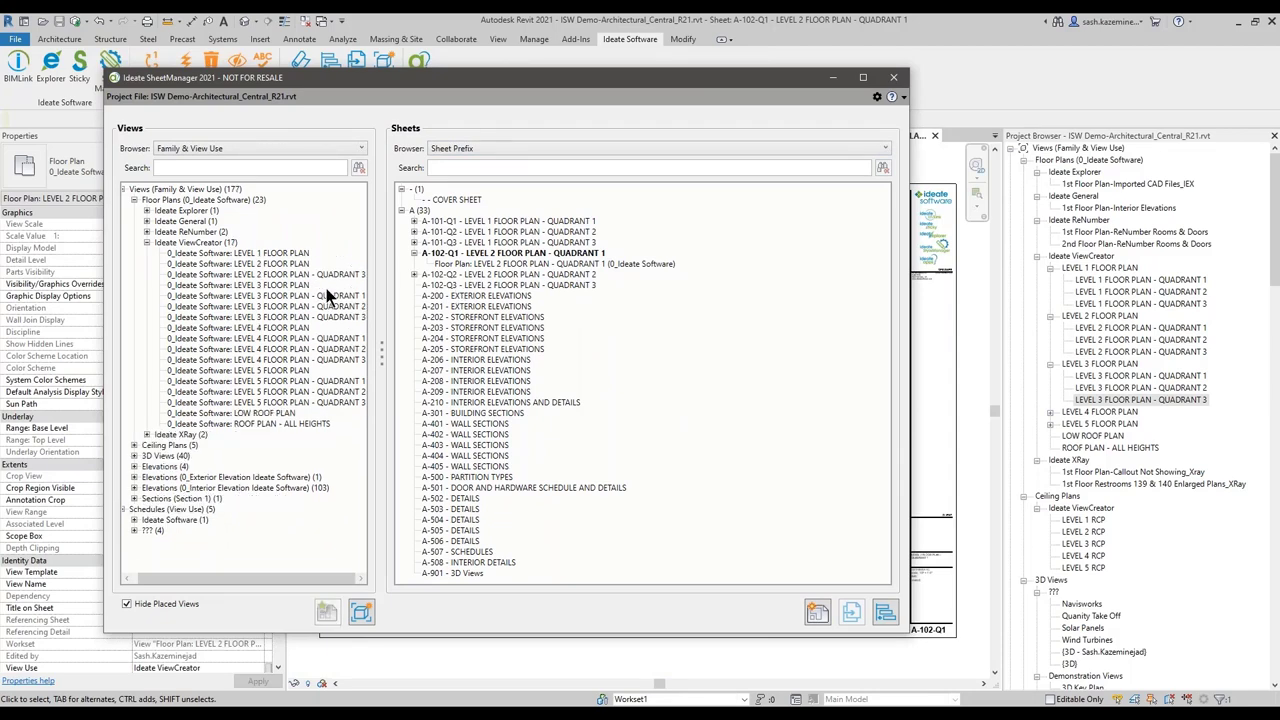
pyautogui.moveTo(323, 279); pyautogui.dragTo(229, 294)
pyautogui.moveTo(405, 292); pyautogui.dragTo(498, 264)
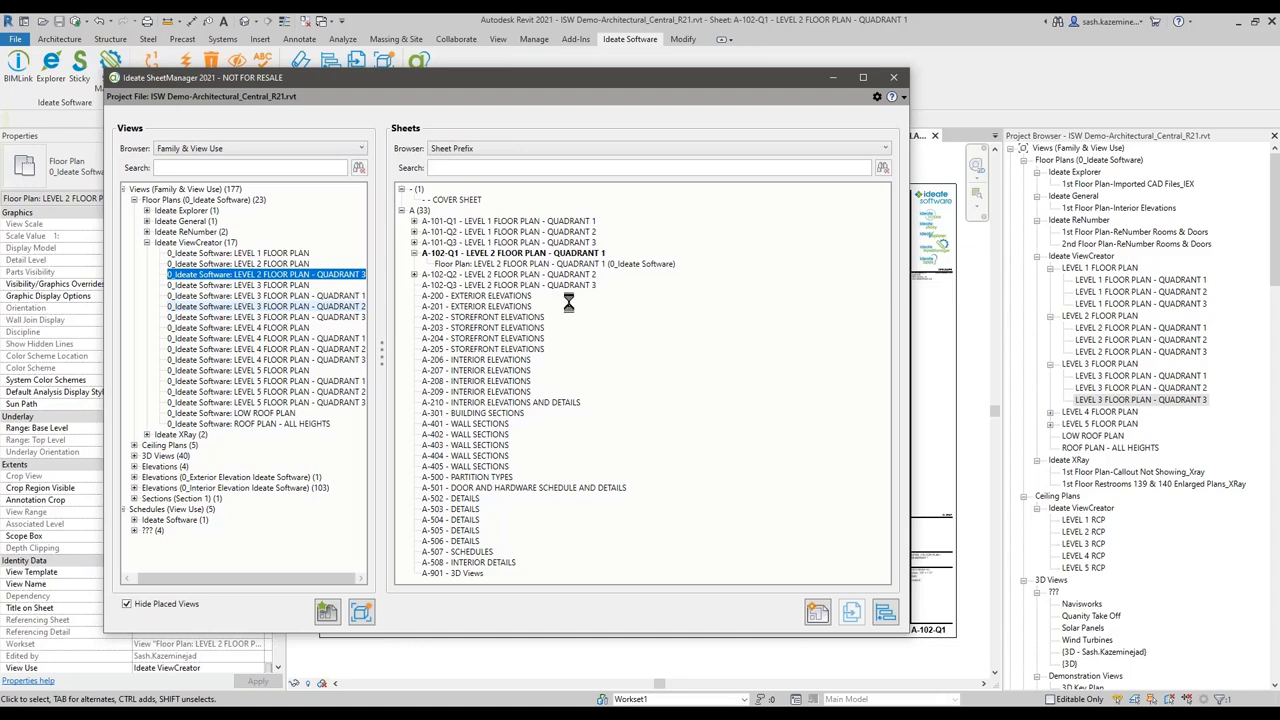
# - Select the Level 3 Quadrant 1–3 views and start creating new sheets for them
pyautogui.moveTo(607, 86); pyautogui.dragTo(679, 68)
pyautogui.click(378, 268)
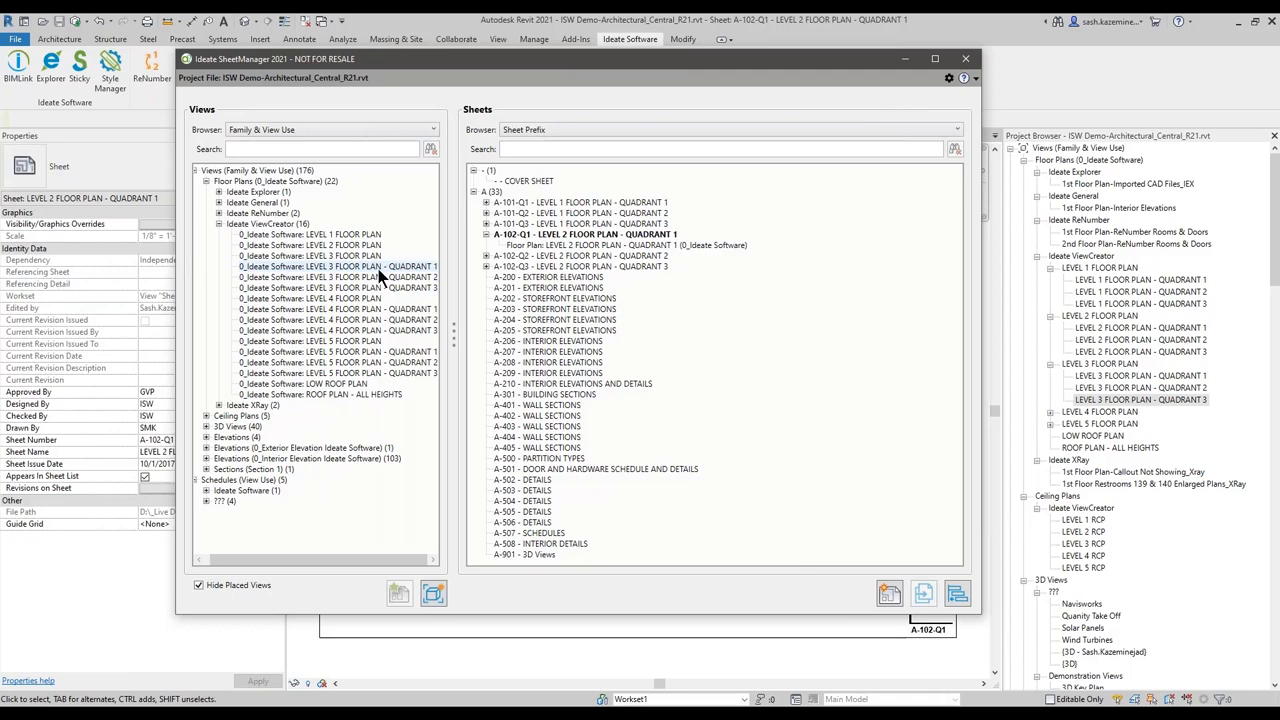
pyautogui.keyDown('shift'); pyautogui.click(374, 288); pyautogui.keyUp('shift')
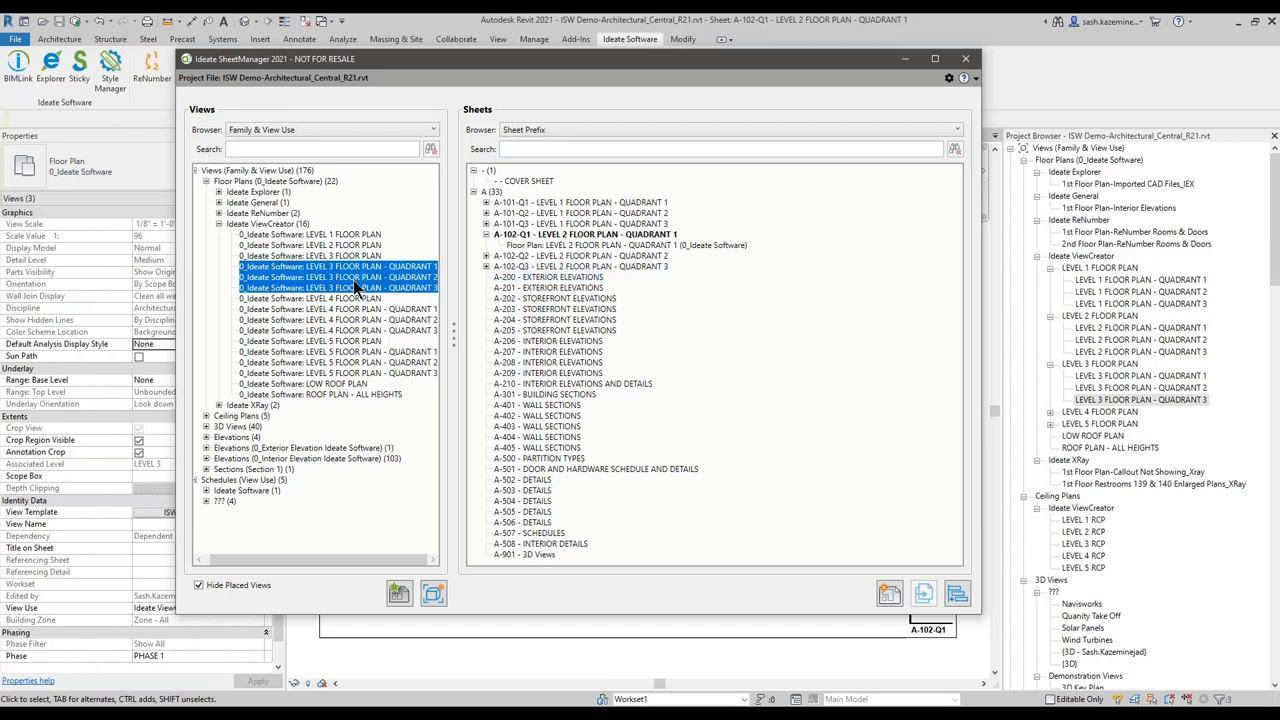
pyautogui.click(398, 595)
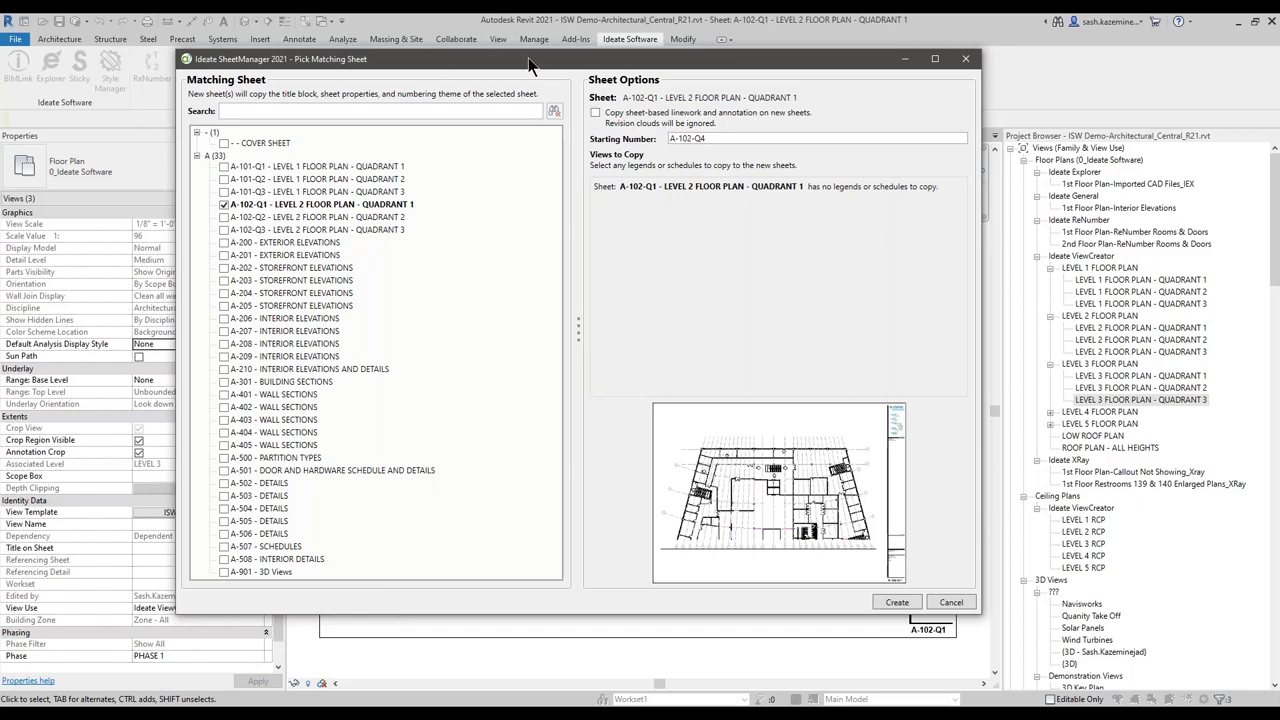
# - Use COVER SHEET as the matching sheet and enable copying sheet-based linework
pyautogui.moveTo(533, 68); pyautogui.dragTo(539, 280)
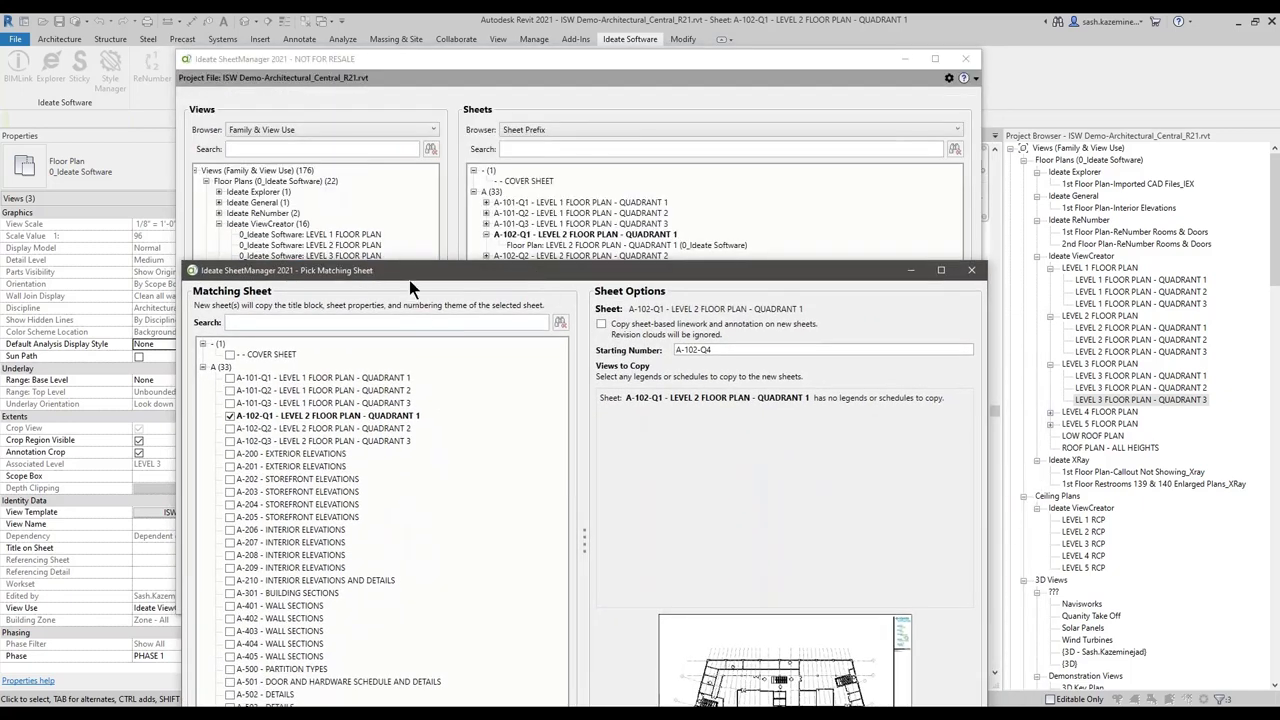
pyautogui.moveTo(410, 282); pyautogui.dragTo(412, 200)
pyautogui.moveTo(605, 196); pyautogui.dragTo(597, 144)
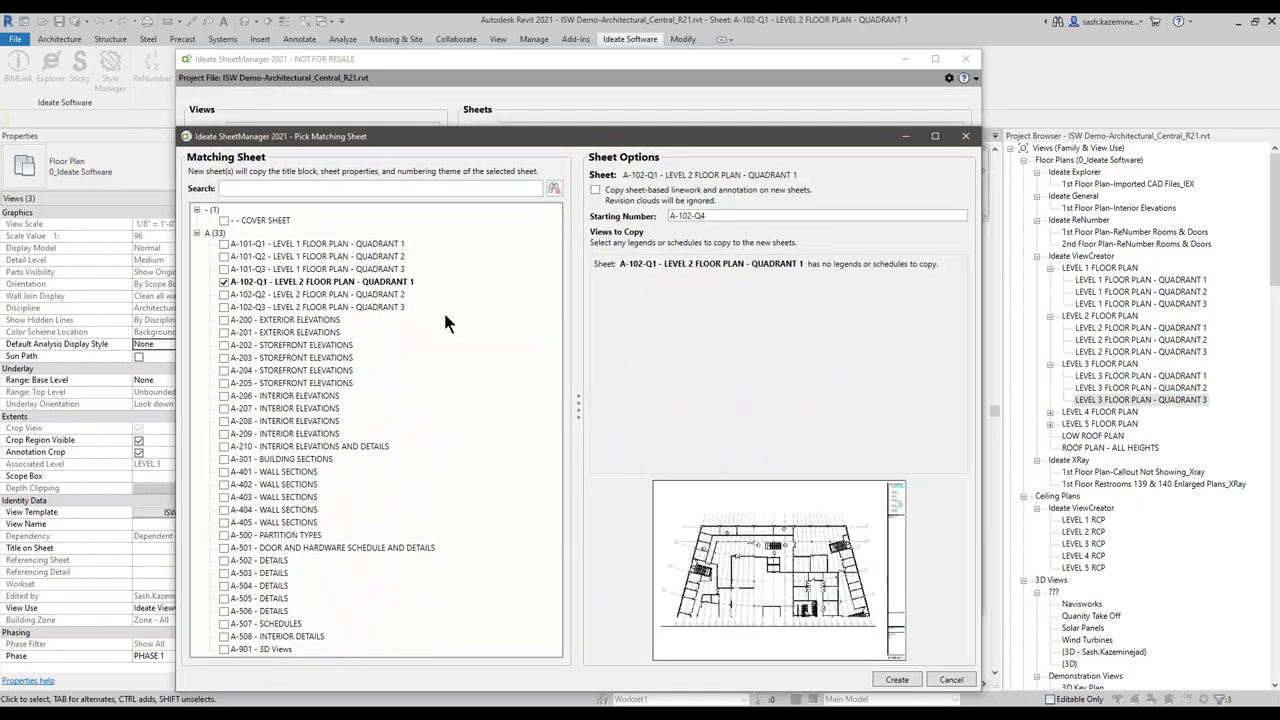
pyautogui.click(230, 221)
pyautogui.click(225, 222)
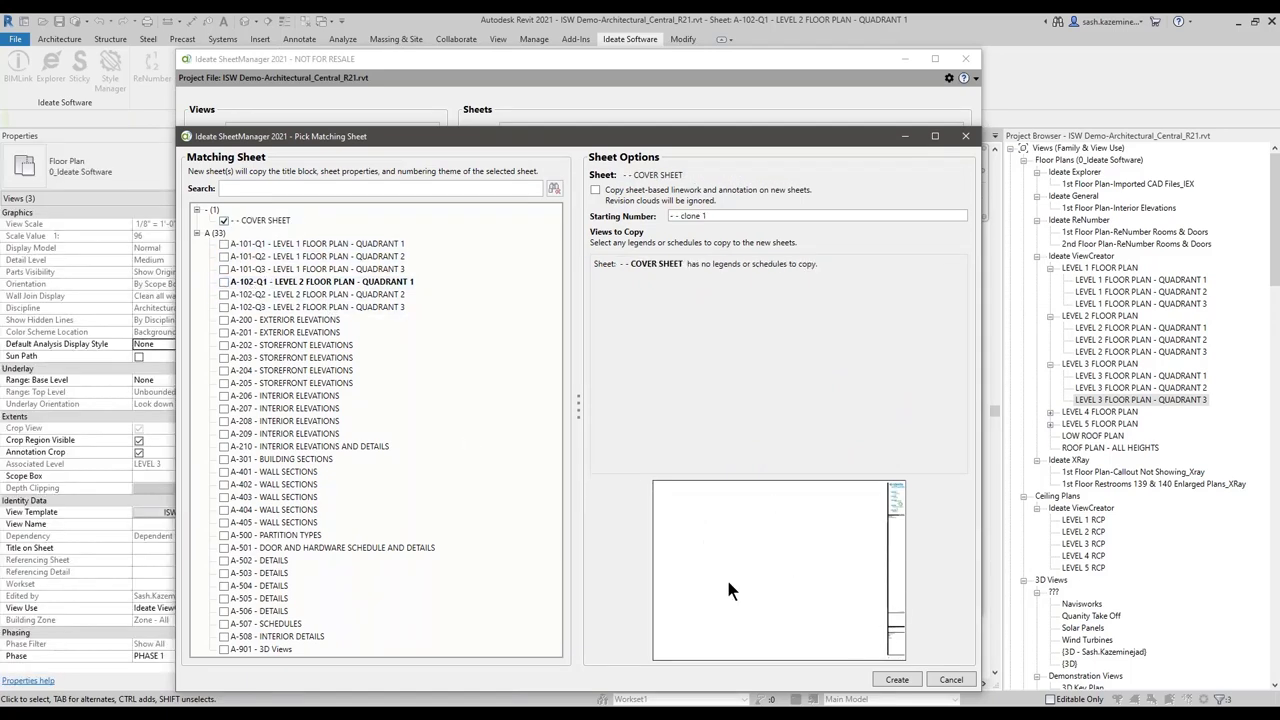
pyautogui.moveTo(658, 524); pyautogui.dragTo(880, 624)
pyautogui.click(651, 190)
# - Set the starting sheet number to A-103-Q1 and generate the Level 3 sheets
pyautogui.moveTo(690, 137)
pyautogui.mouseDown()
pyautogui.moveTo(686, 224)
pyautogui.moveTo(656, 247)
pyautogui.moveTo(669, 295)
pyautogui.mouseUp()
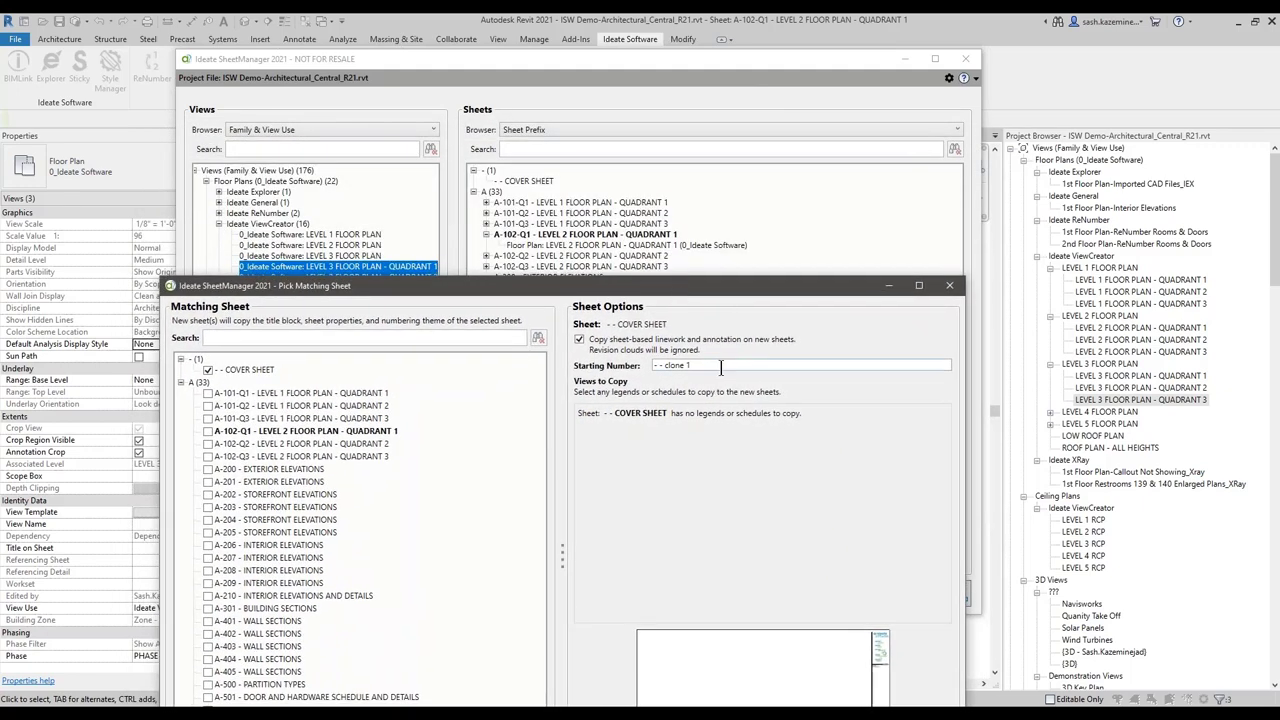
pyautogui.click(612, 362)
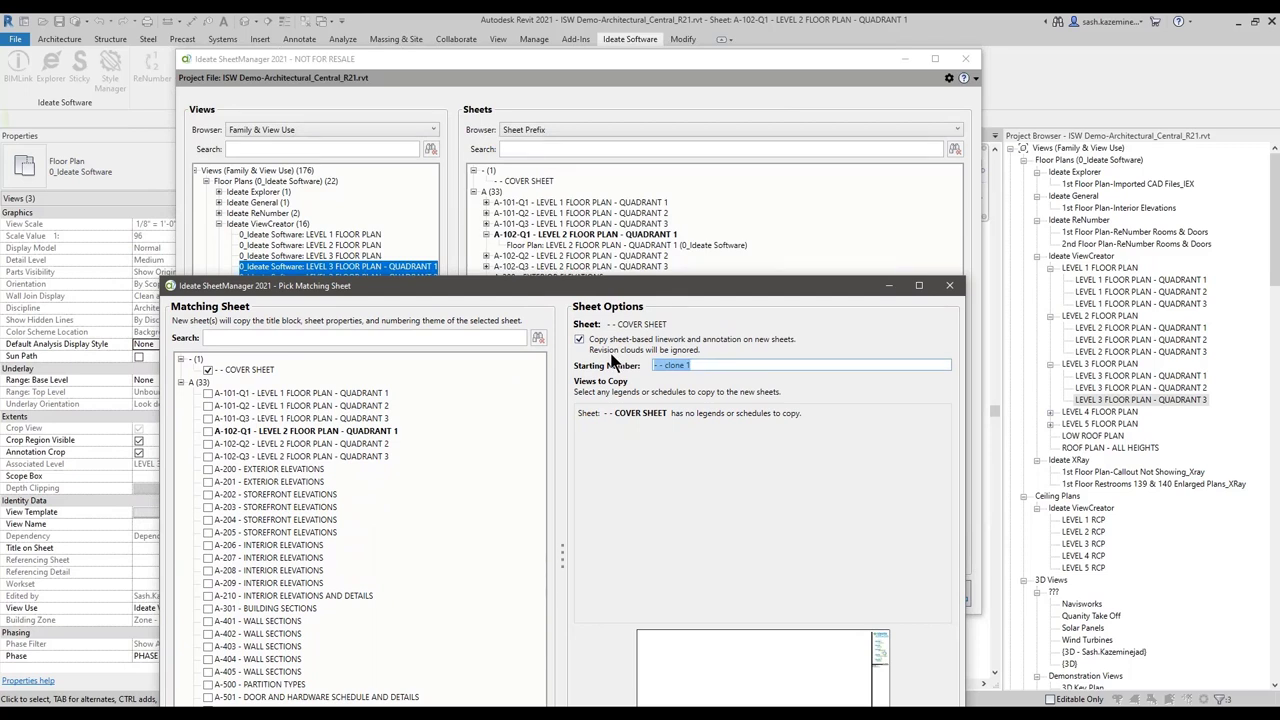
pyautogui.write('A-103-Q1')
pyautogui.moveTo(690, 297); pyautogui.dragTo(692, 337)
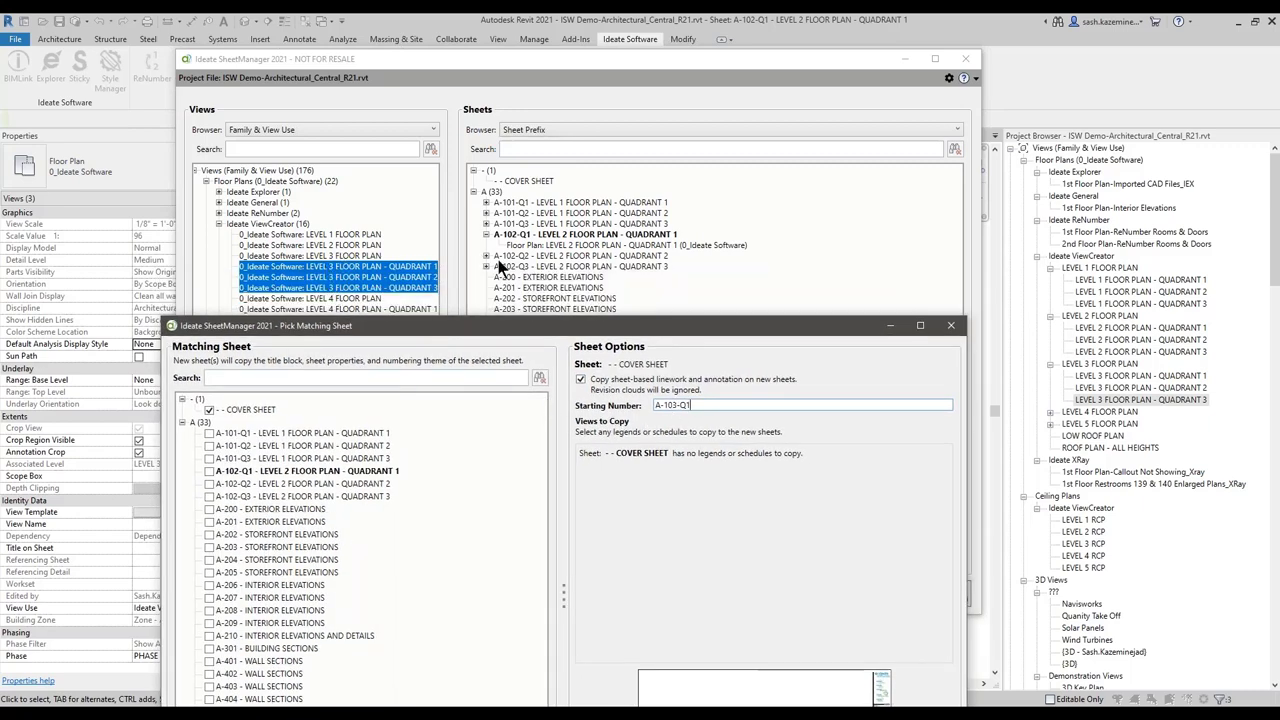
pyautogui.moveTo(588, 325); pyautogui.dragTo(546, 37)
pyautogui.click(845, 581)
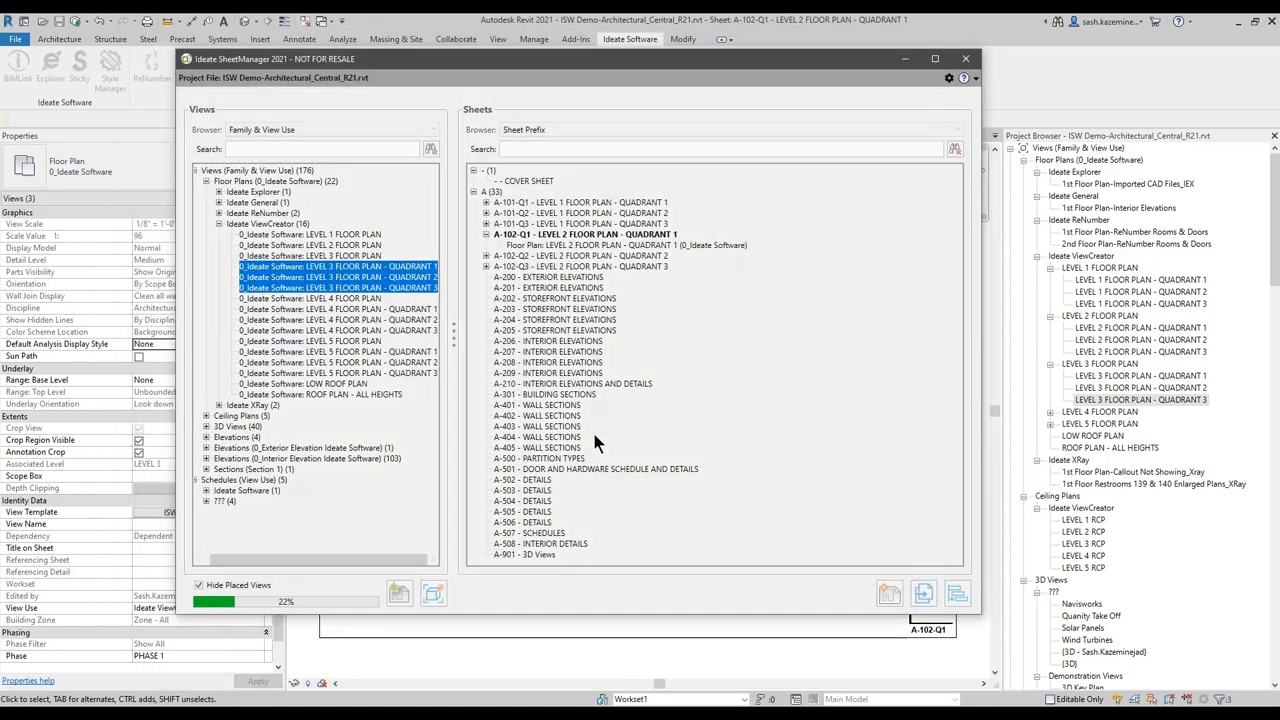
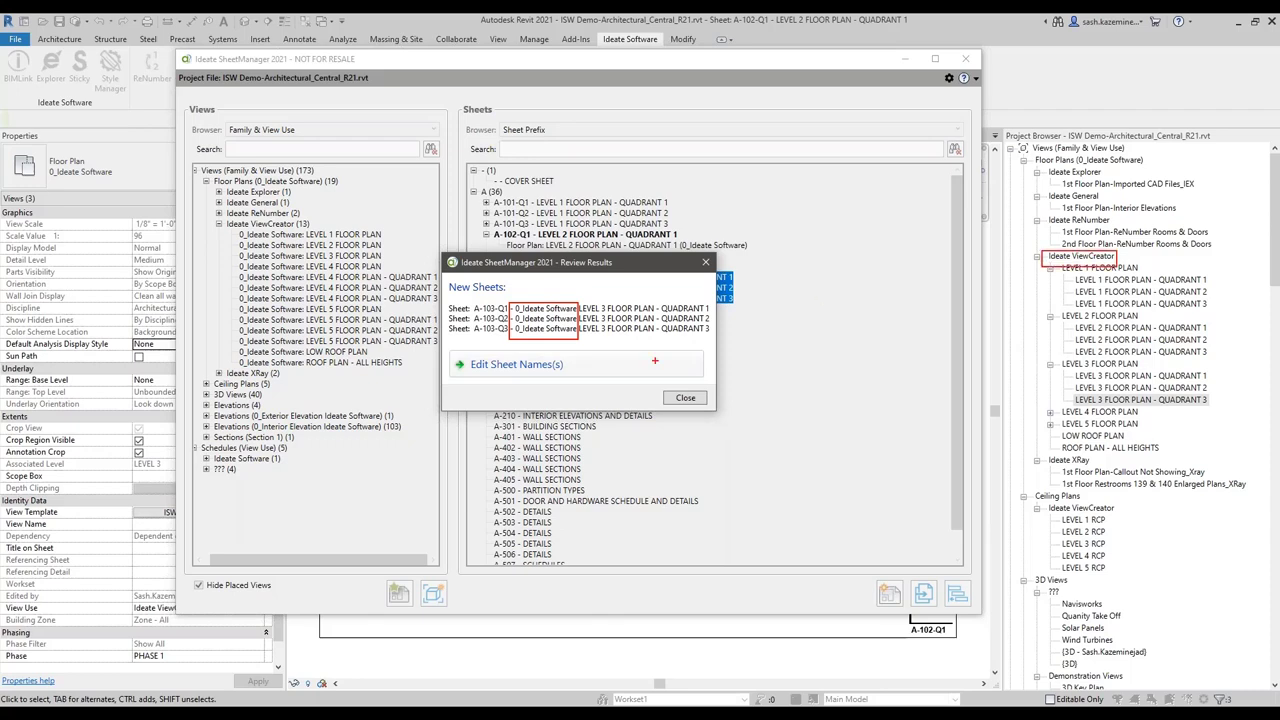
# - In the sheet-name editor, copy the '0_Ideate Software' prefix from the A-103-Q1 sheet name
pyautogui.click(547, 364)
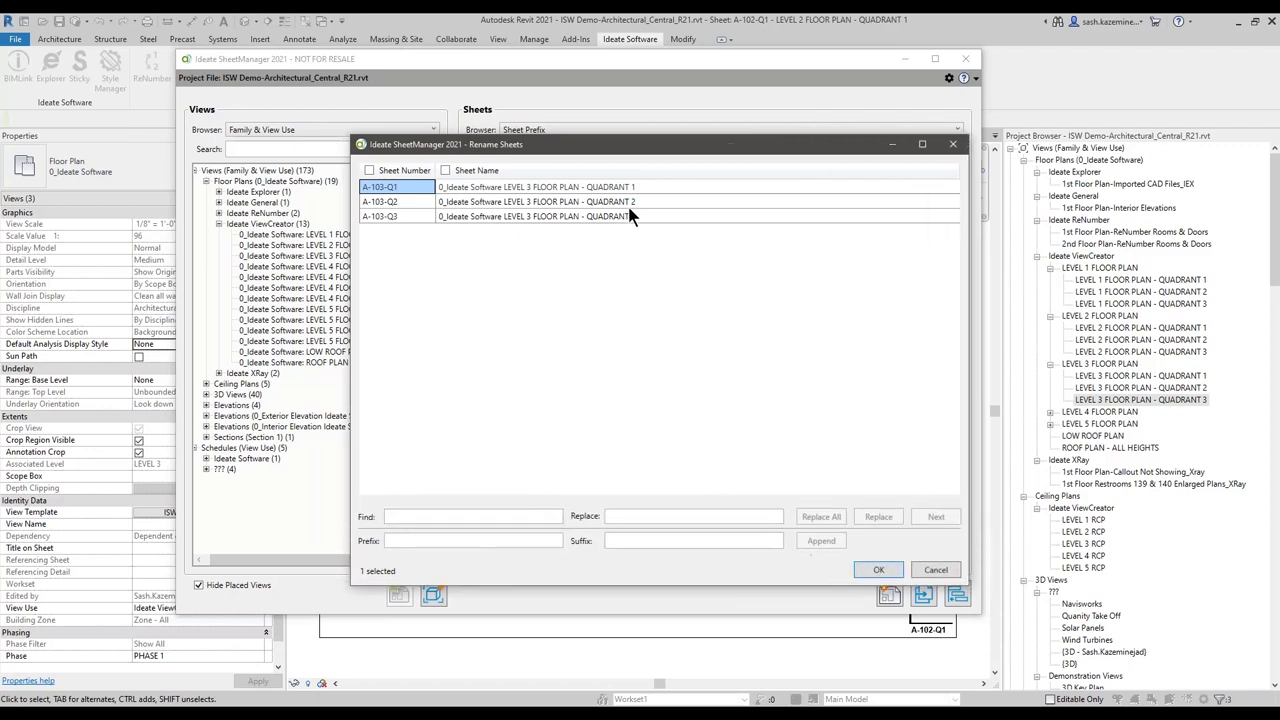
pyautogui.click(474, 193)
pyautogui.click(500, 188)
pyautogui.doubleClick(501, 188)
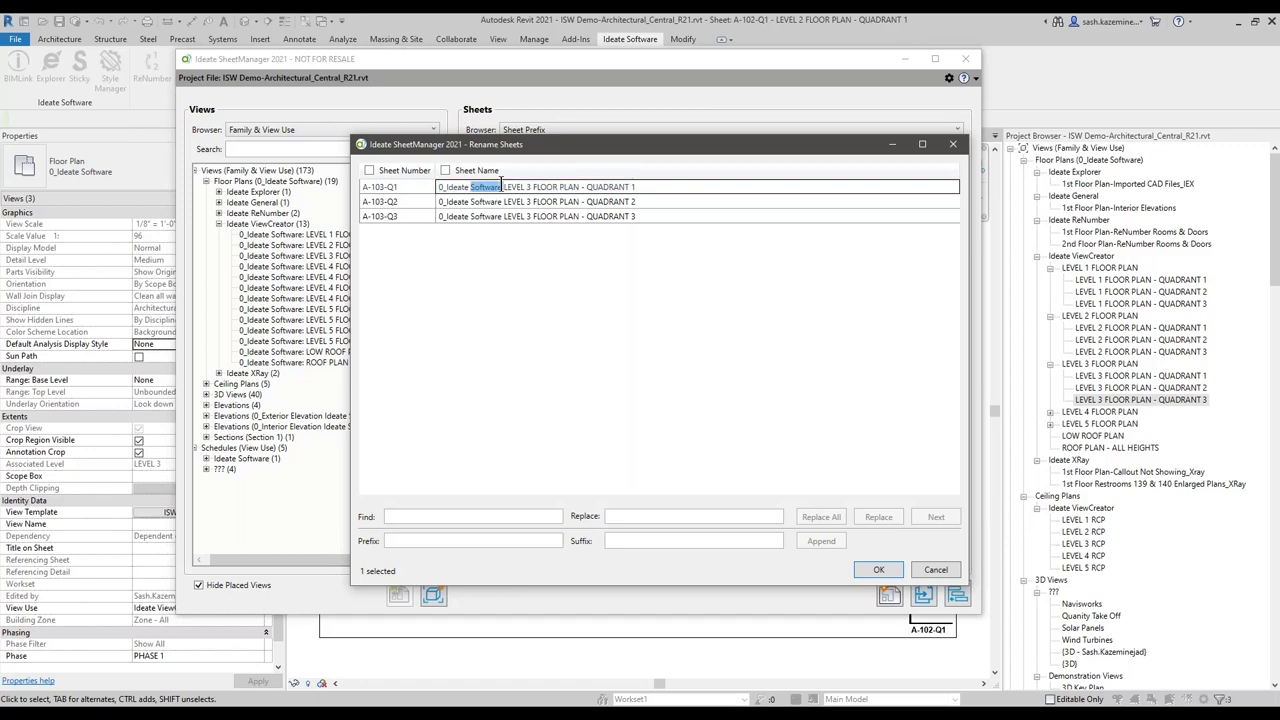
pyautogui.moveTo(503, 190); pyautogui.dragTo(391, 177)
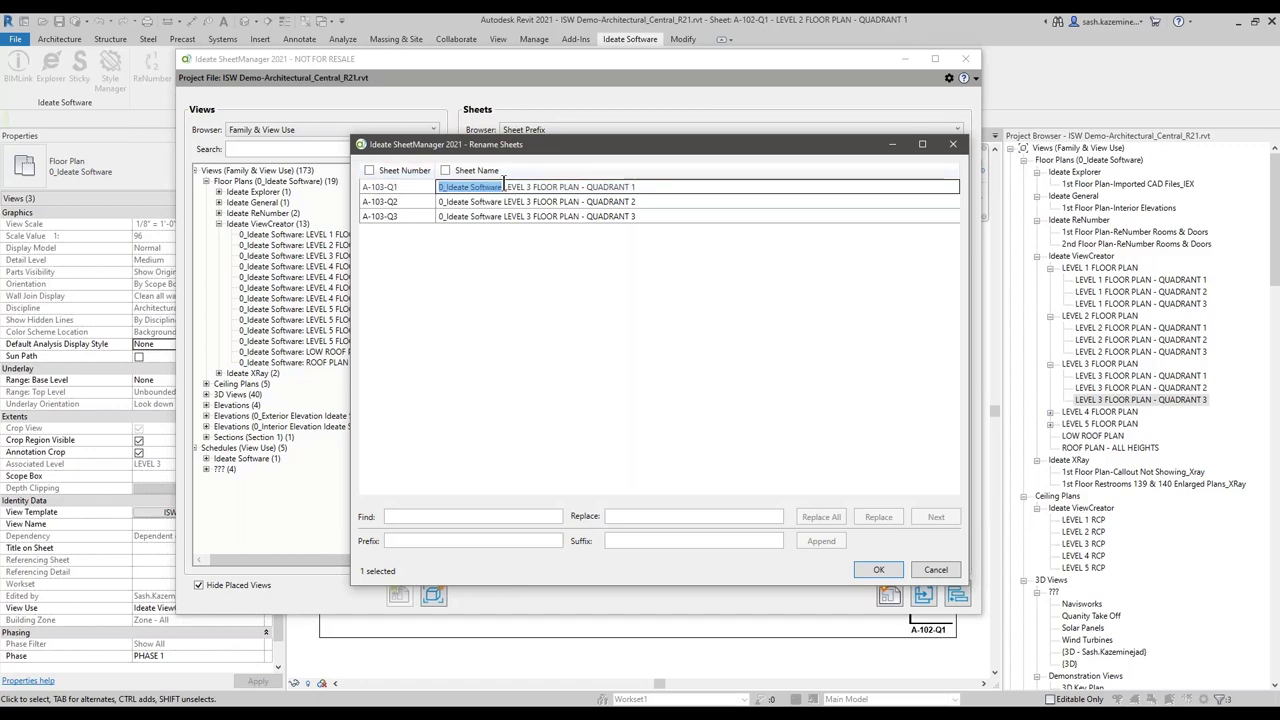
pyautogui.hotkey('ctrl', 'c')
# - Replace '0_Ideate Software' with nothing in all three quadrant sheet names and apply
pyautogui.click(486, 516)
pyautogui.hotkey('ctrl', 'v')
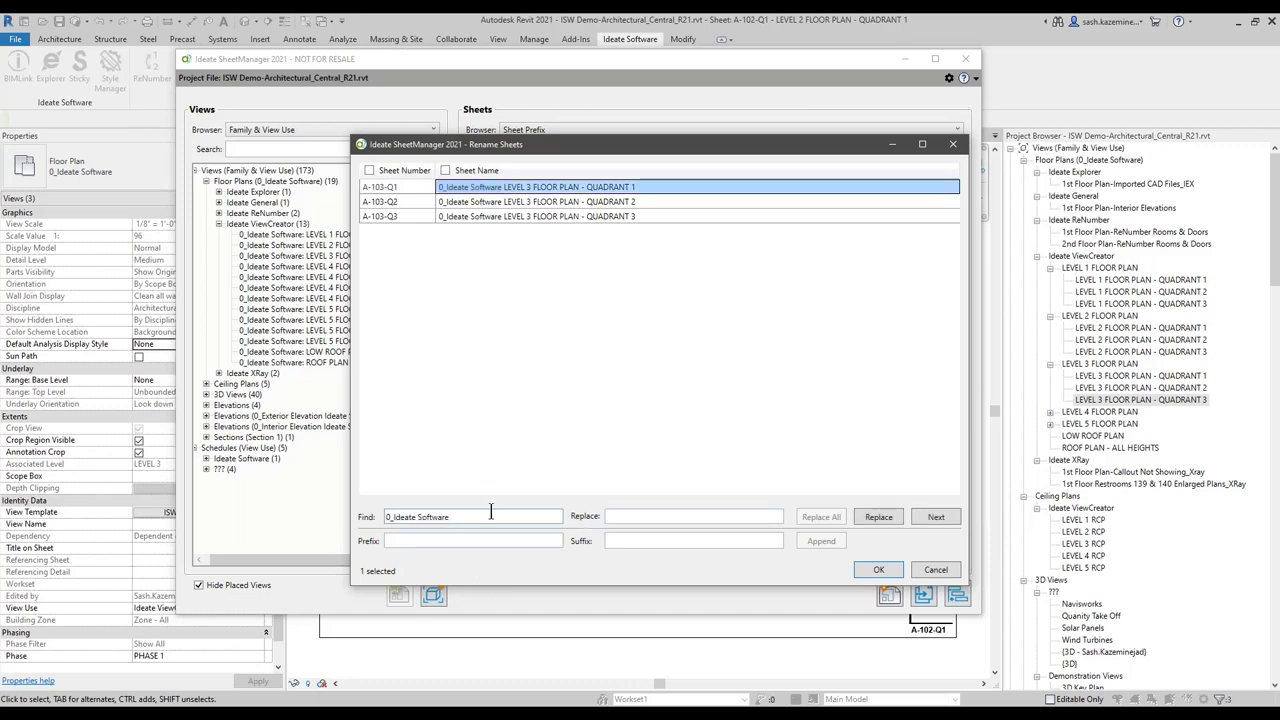
pyautogui.click(642, 515)
pyautogui.click(445, 170)
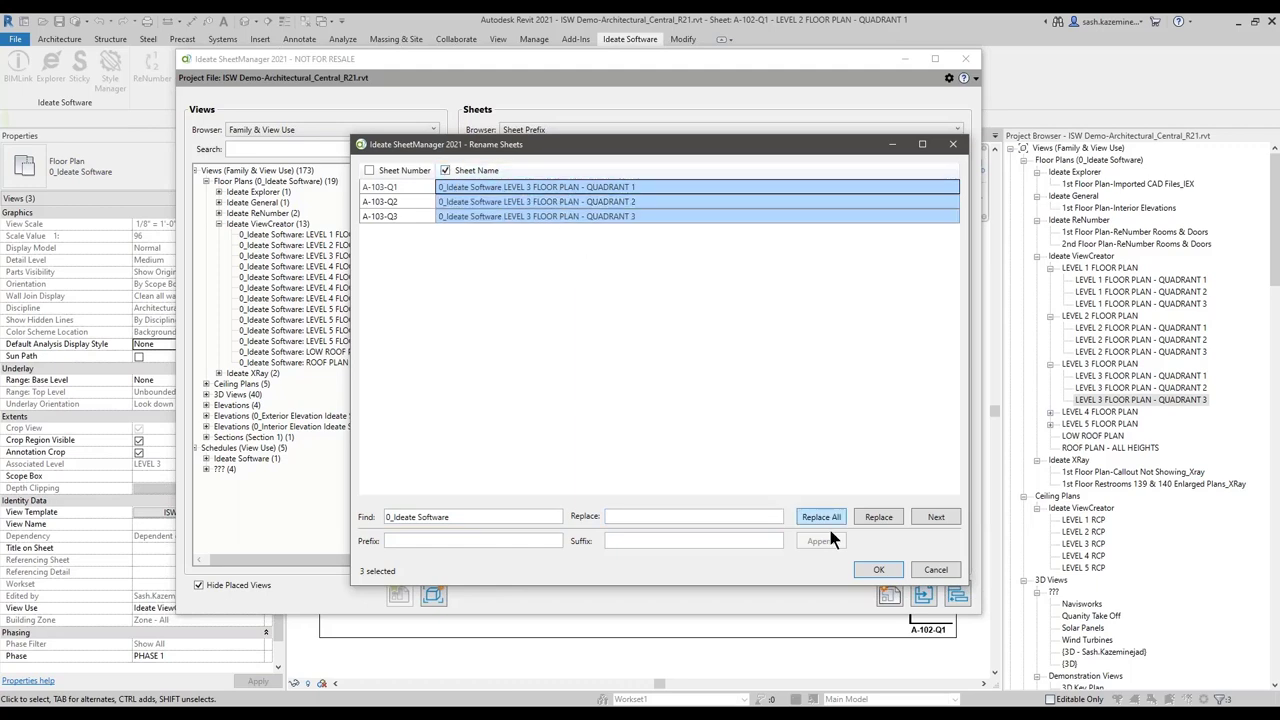
pyautogui.click(829, 517)
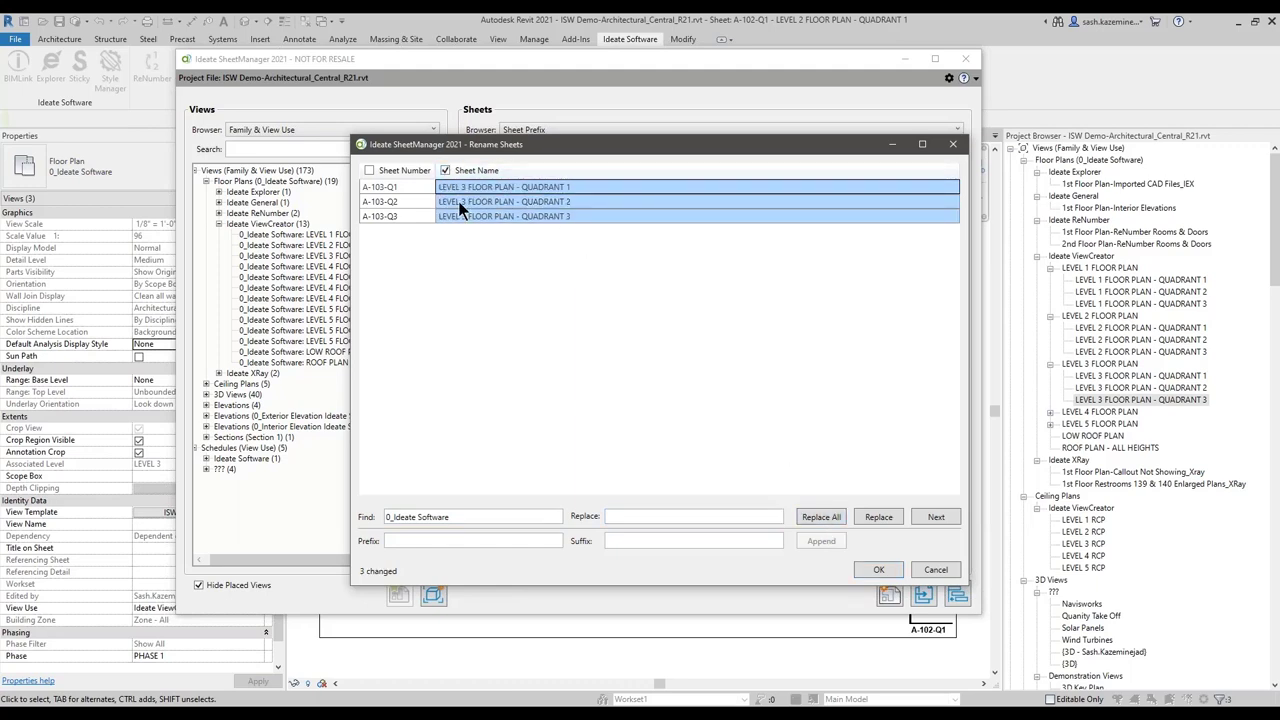
pyautogui.moveTo(515, 150); pyautogui.dragTo(512, 257)
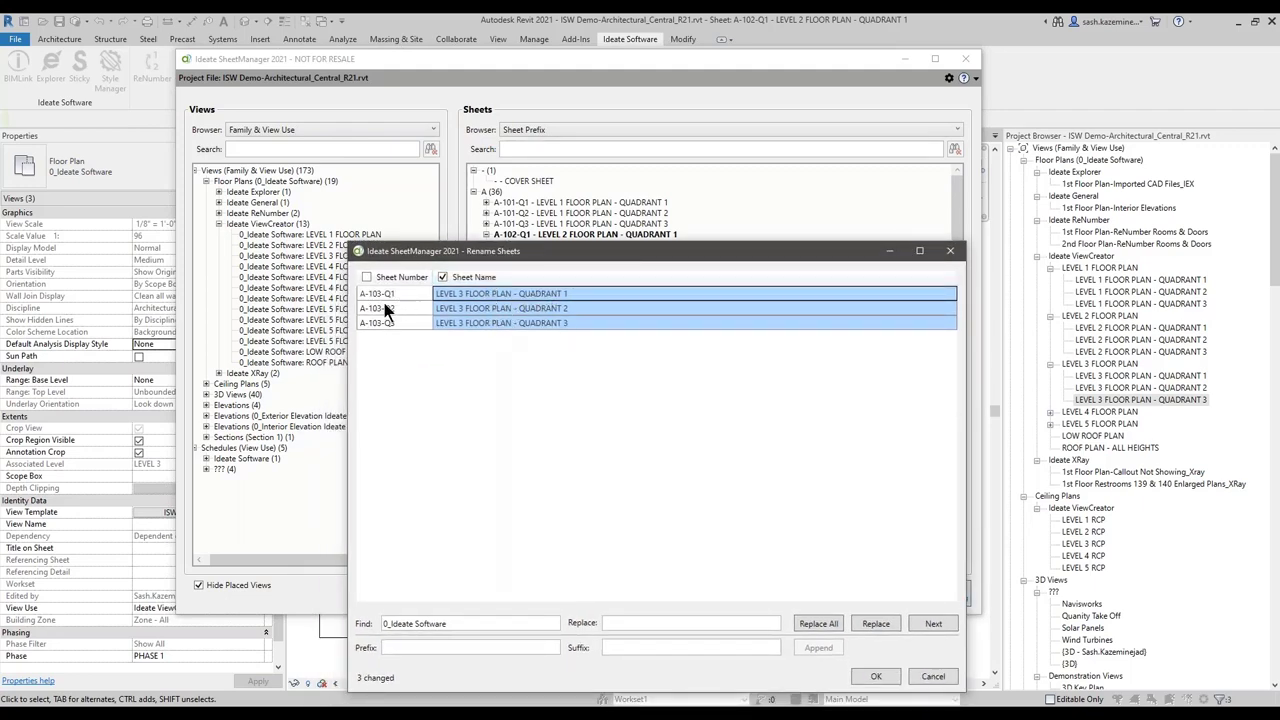
pyautogui.moveTo(653, 251); pyautogui.dragTo(571, 148)
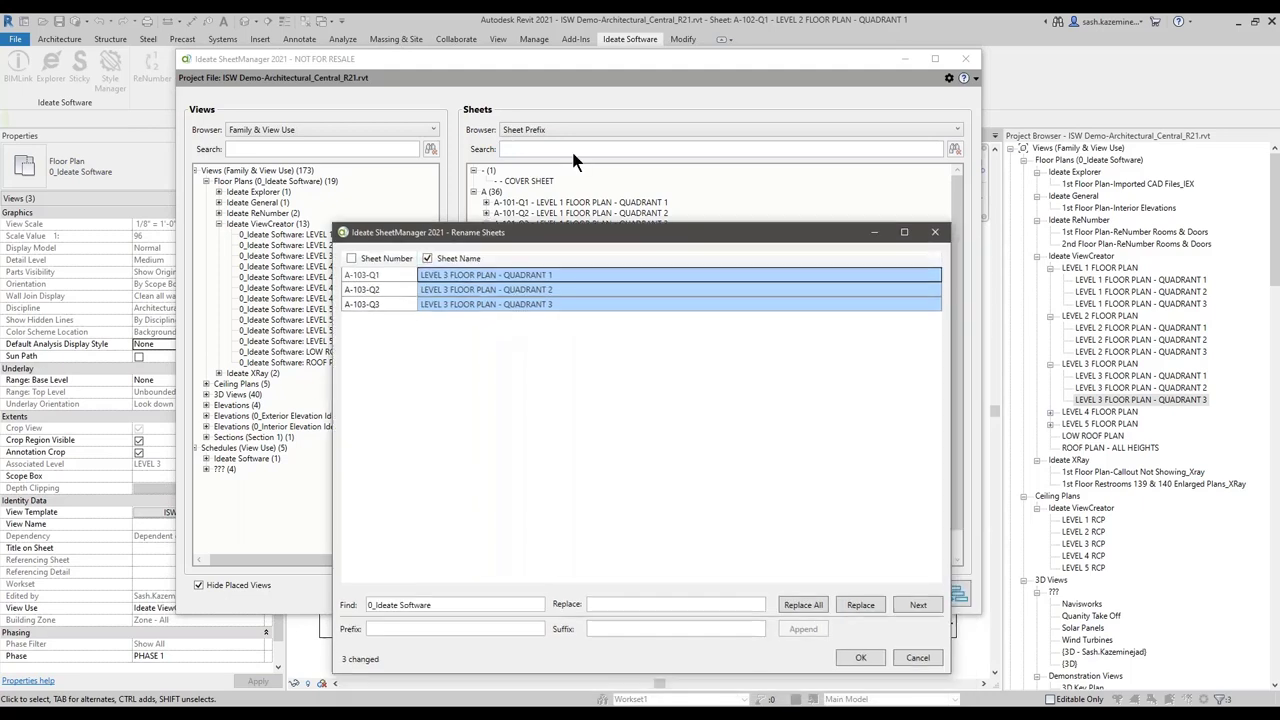
pyautogui.click(738, 514)
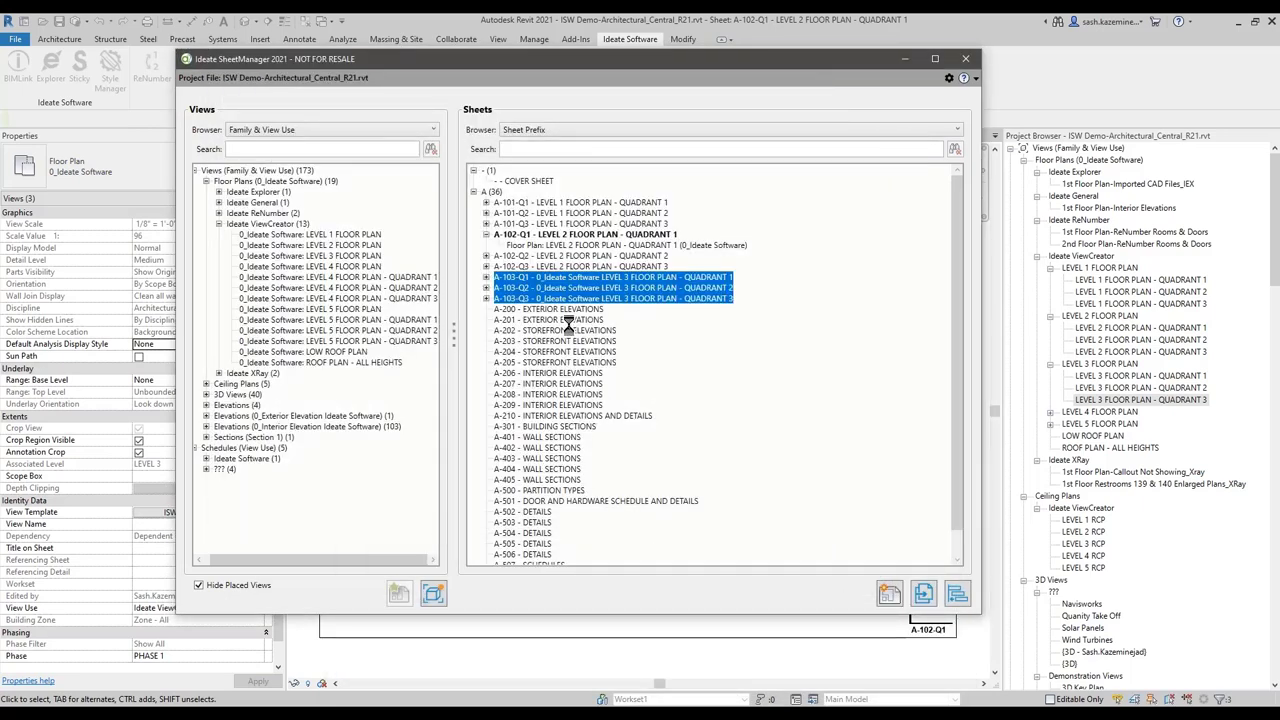
# - Open sheet A-103-Q1 from SheetManager in the drawing area
pyautogui.click(511, 278)
pyautogui.click(487, 277)
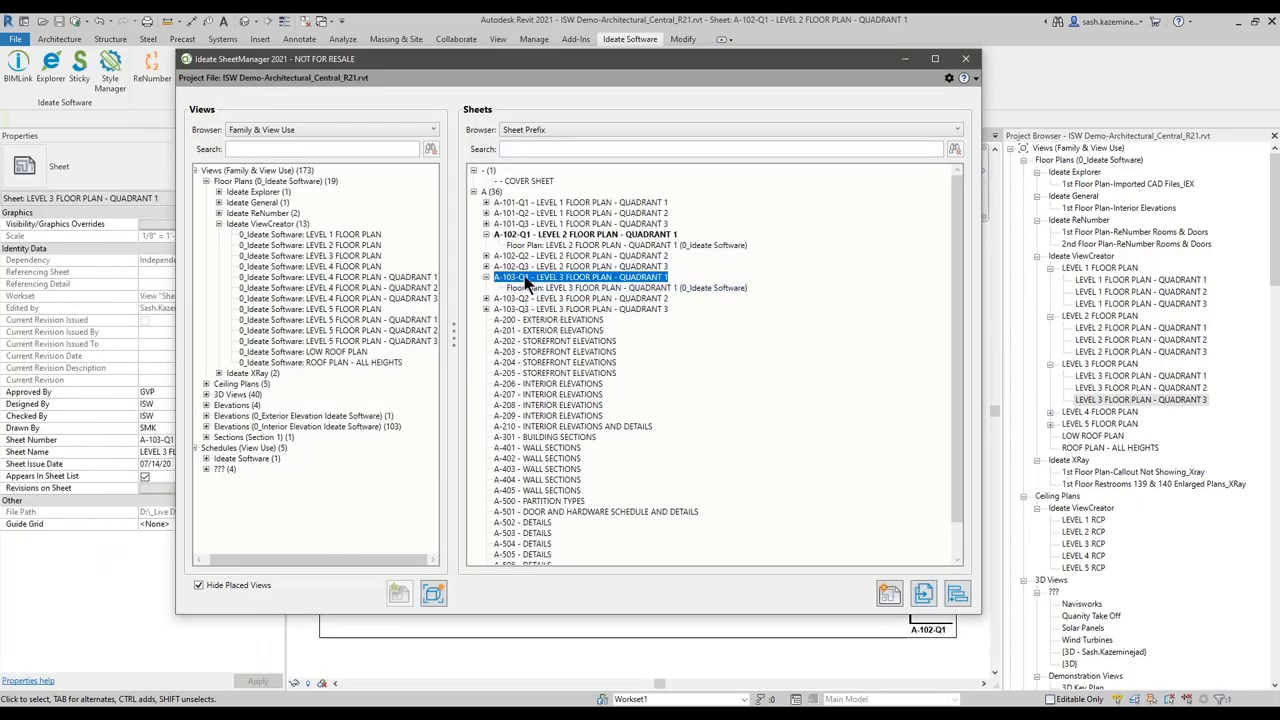
pyautogui.doubleClick(525, 280)
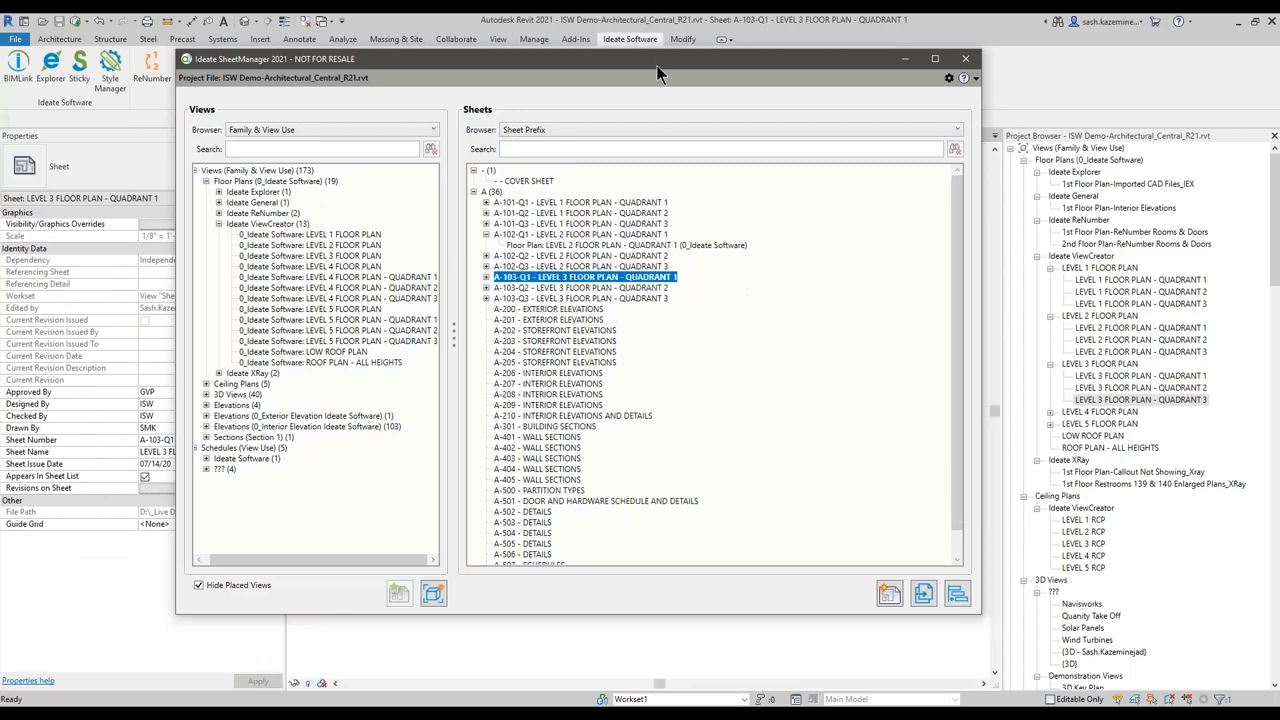
pyautogui.moveTo(656, 65); pyautogui.dragTo(580, 289)
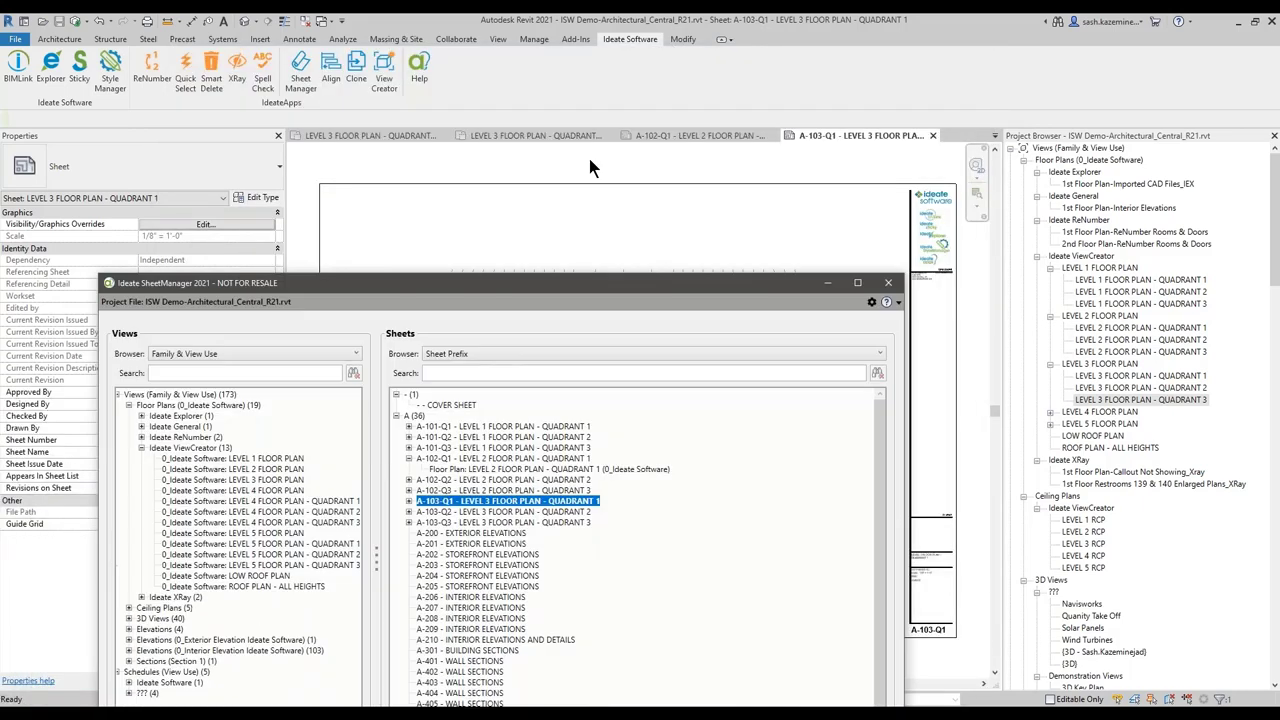
pyautogui.moveTo(589, 158); pyautogui.dragTo(720, 433)
# - Open sheets A-102-Q1 and A-101-Q3, then set A-101-Q3 as the alignment sheet in Ideate Align
pyautogui.click(520, 296)
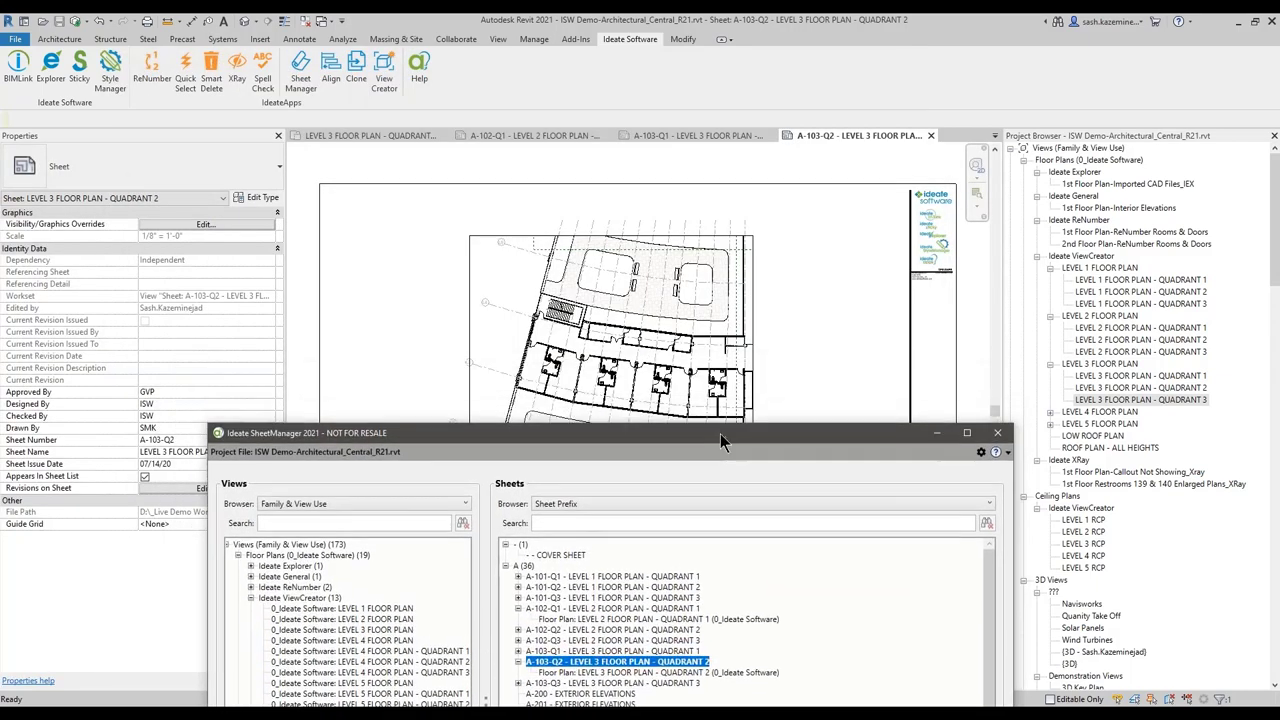
pyautogui.click(625, 607)
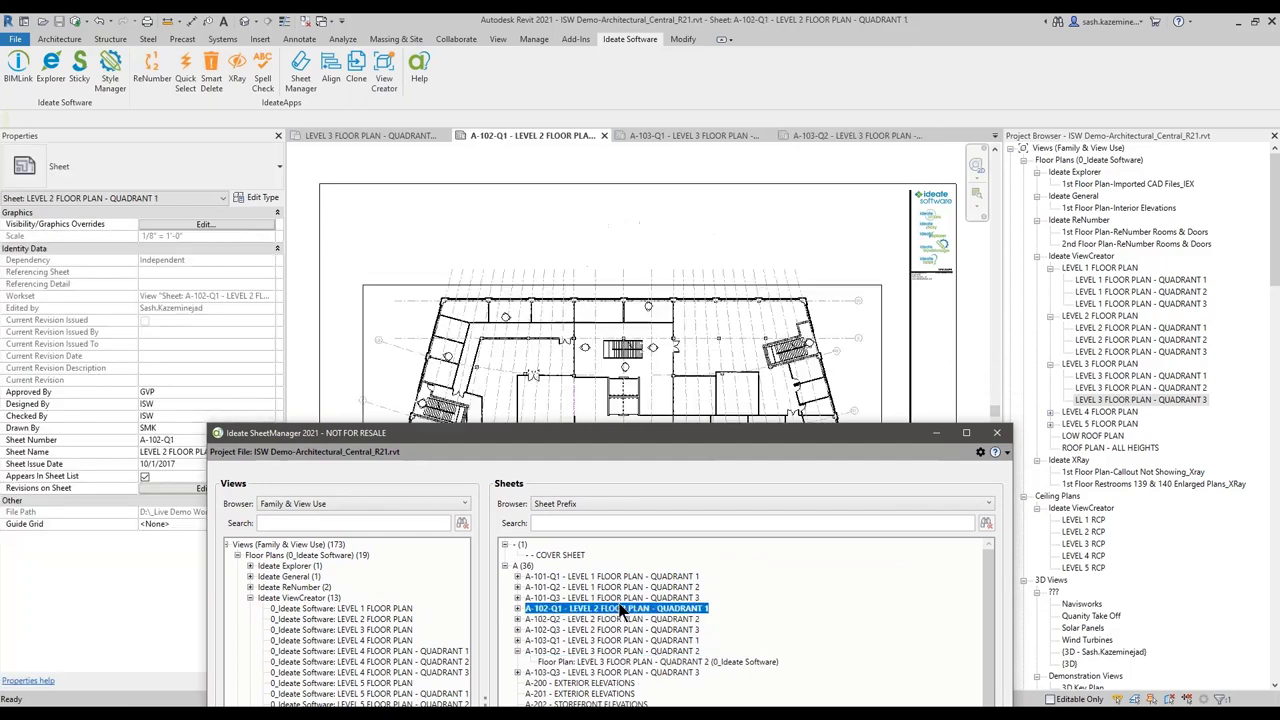
pyautogui.click(621, 597)
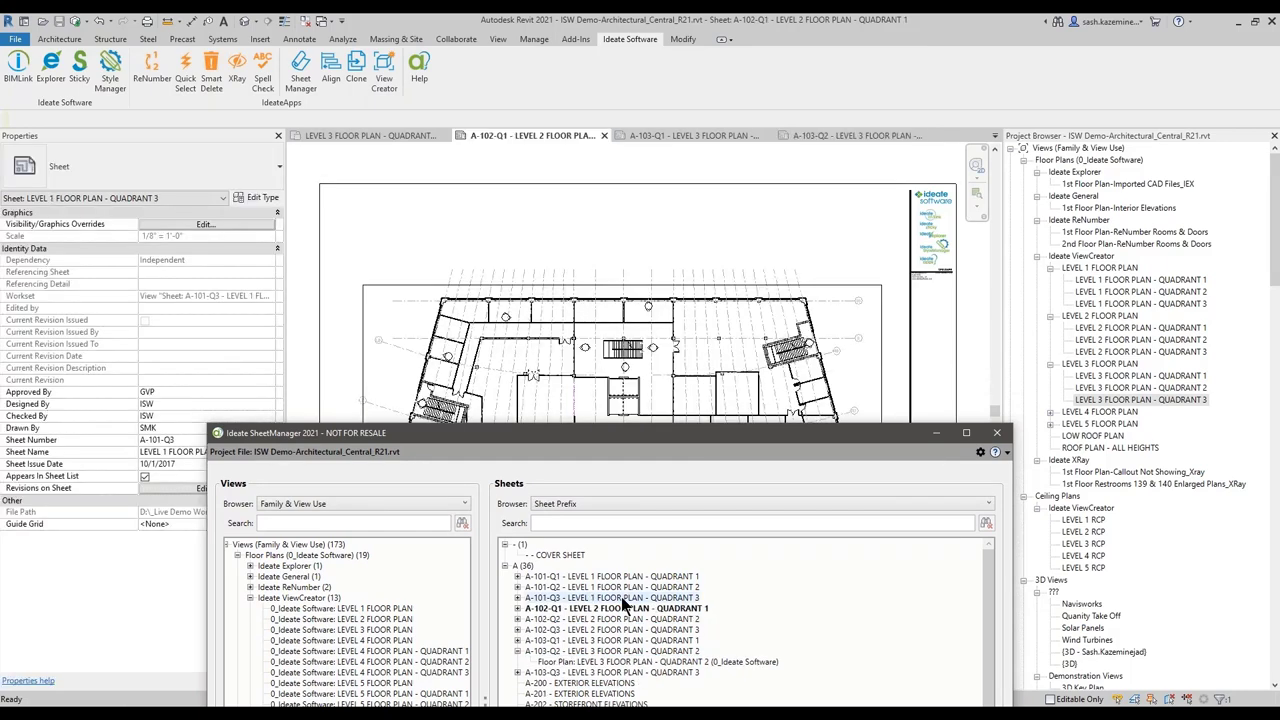
pyautogui.click(619, 596)
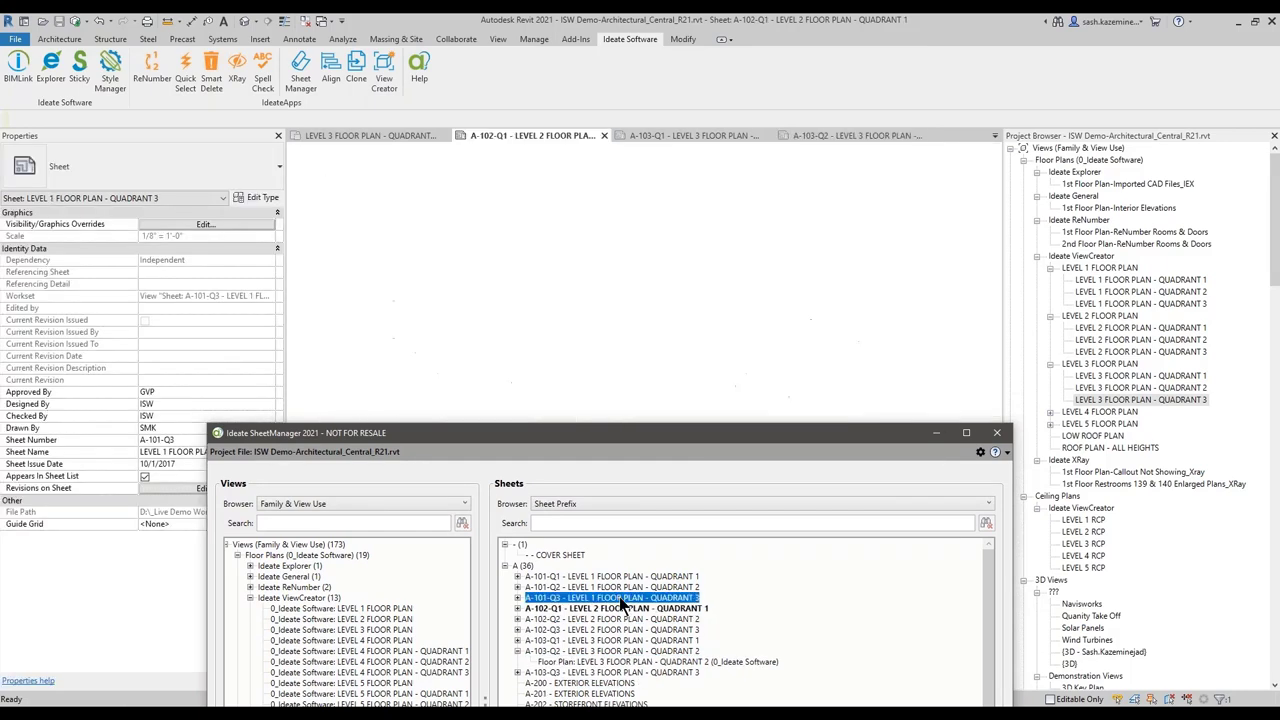
pyautogui.moveTo(581, 430); pyautogui.dragTo(571, 107)
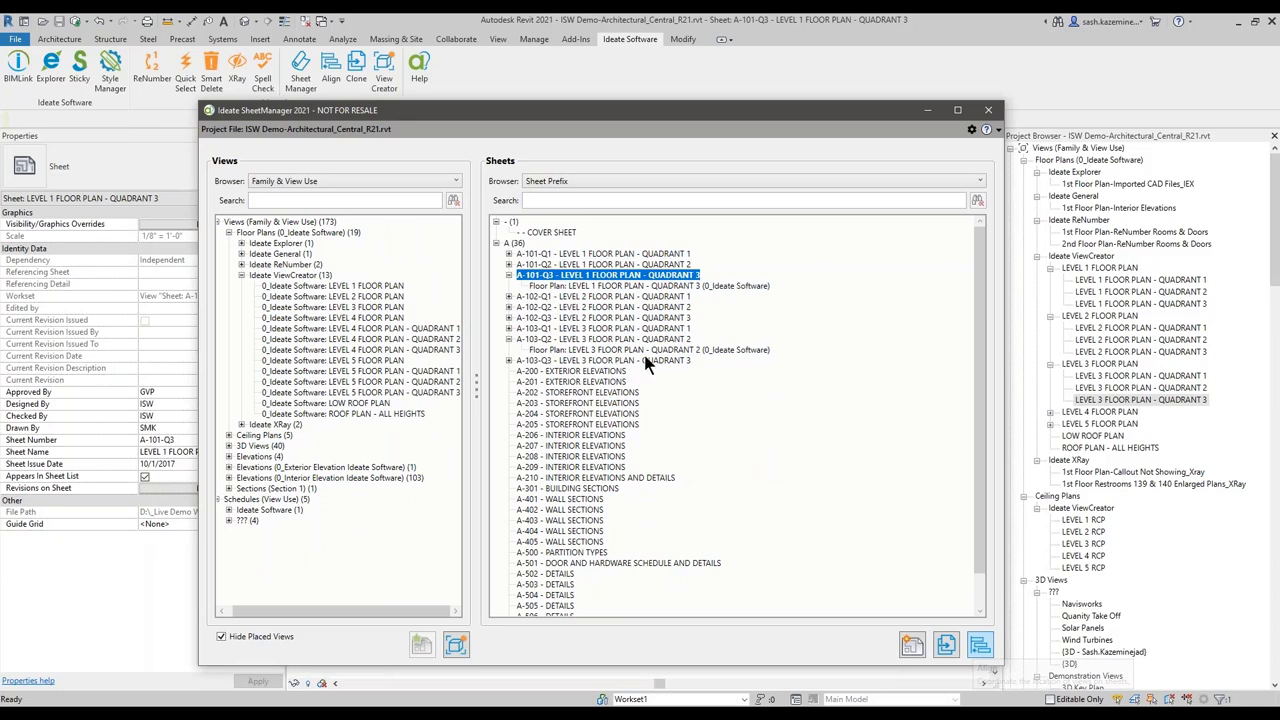
pyautogui.click(440, 211)
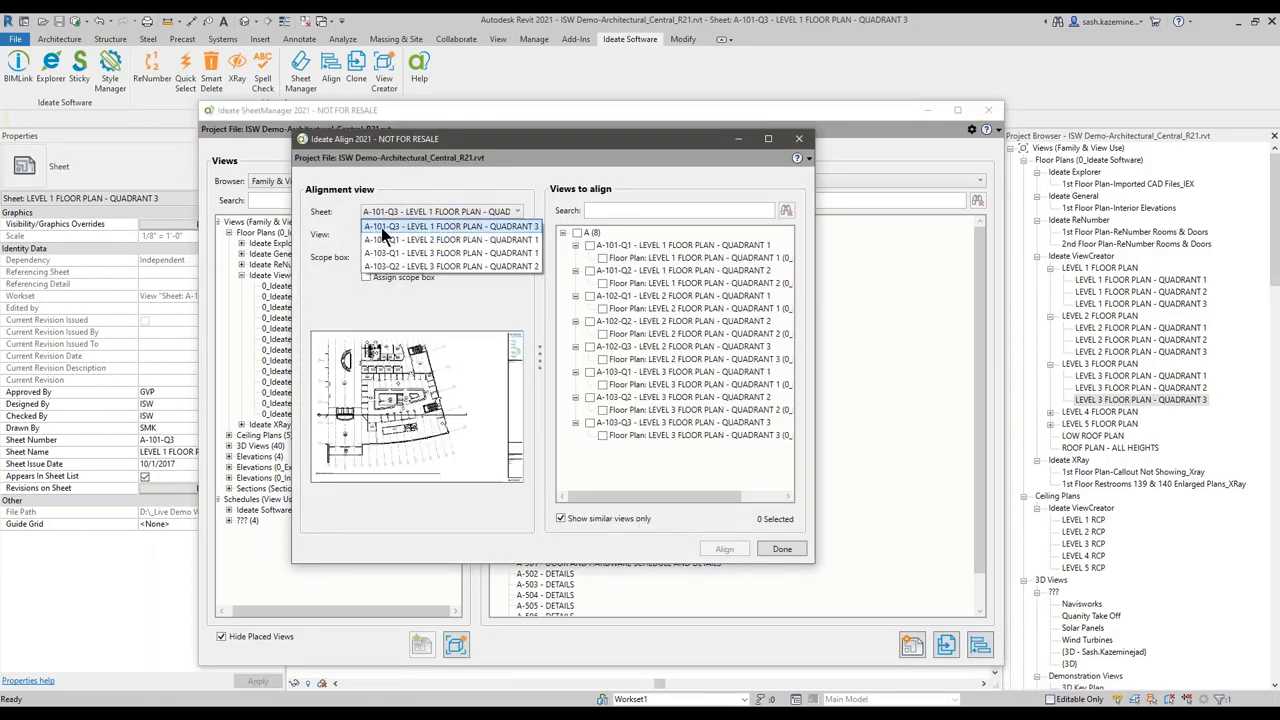
# - Close Ideate Align and open sheets A-101-Q1 and A-101-Q2 from SheetManager
pyautogui.click(425, 265)
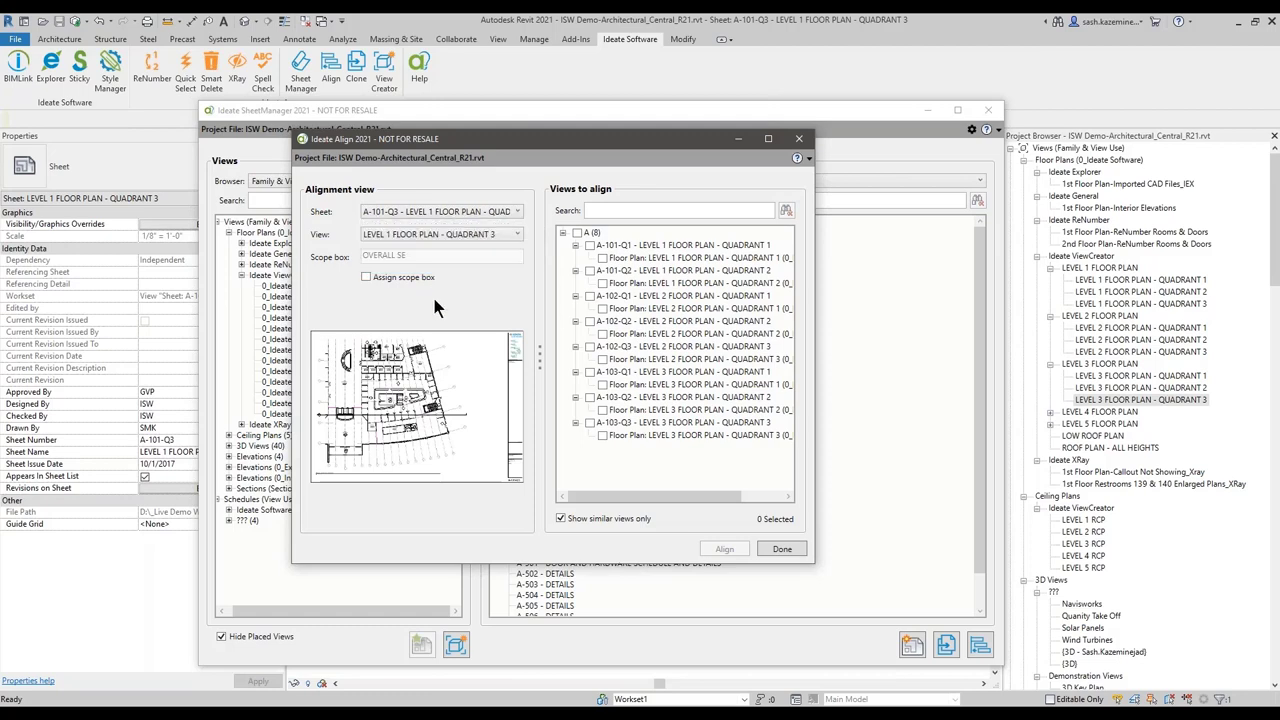
pyautogui.click(799, 138)
pyautogui.doubleClick(645, 254)
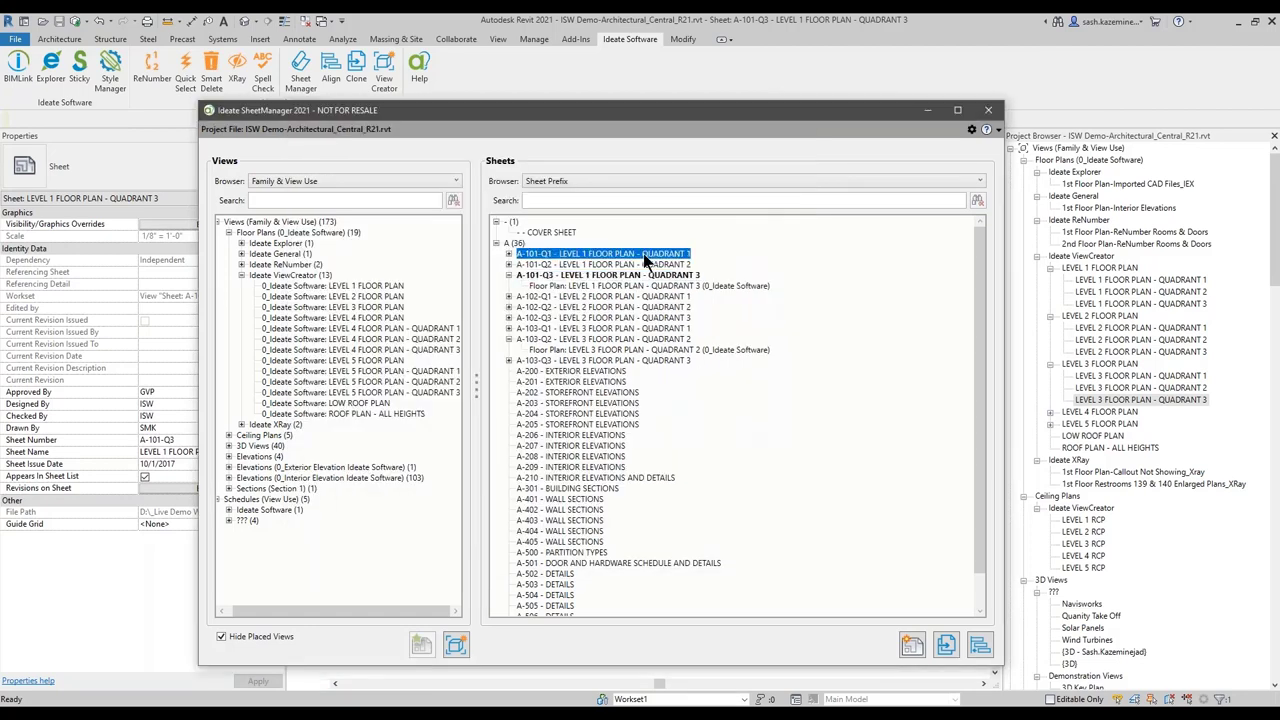
pyautogui.doubleClick(576, 287)
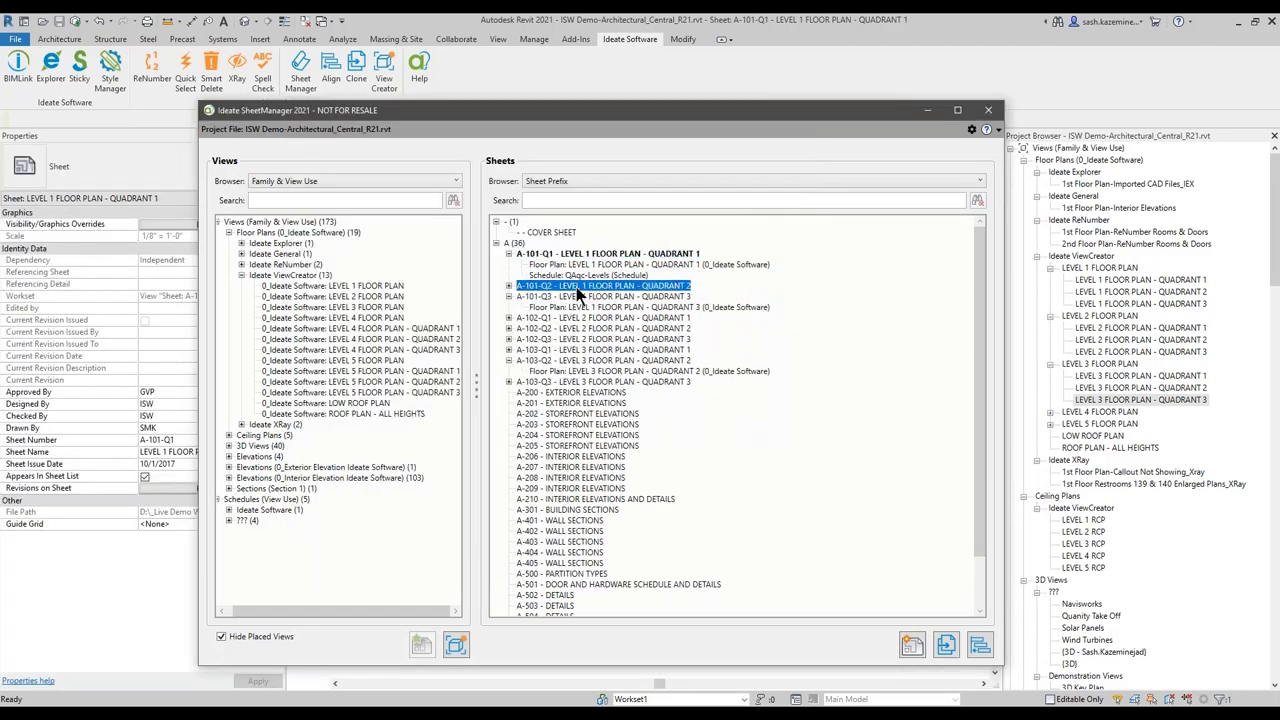
# - Align the A-102-Q1 and A-103-Q1 plans to LEVEL 1 FLOOR PLAN - QUADRANT 1 on A-101-Q1
pyautogui.click(979, 646)
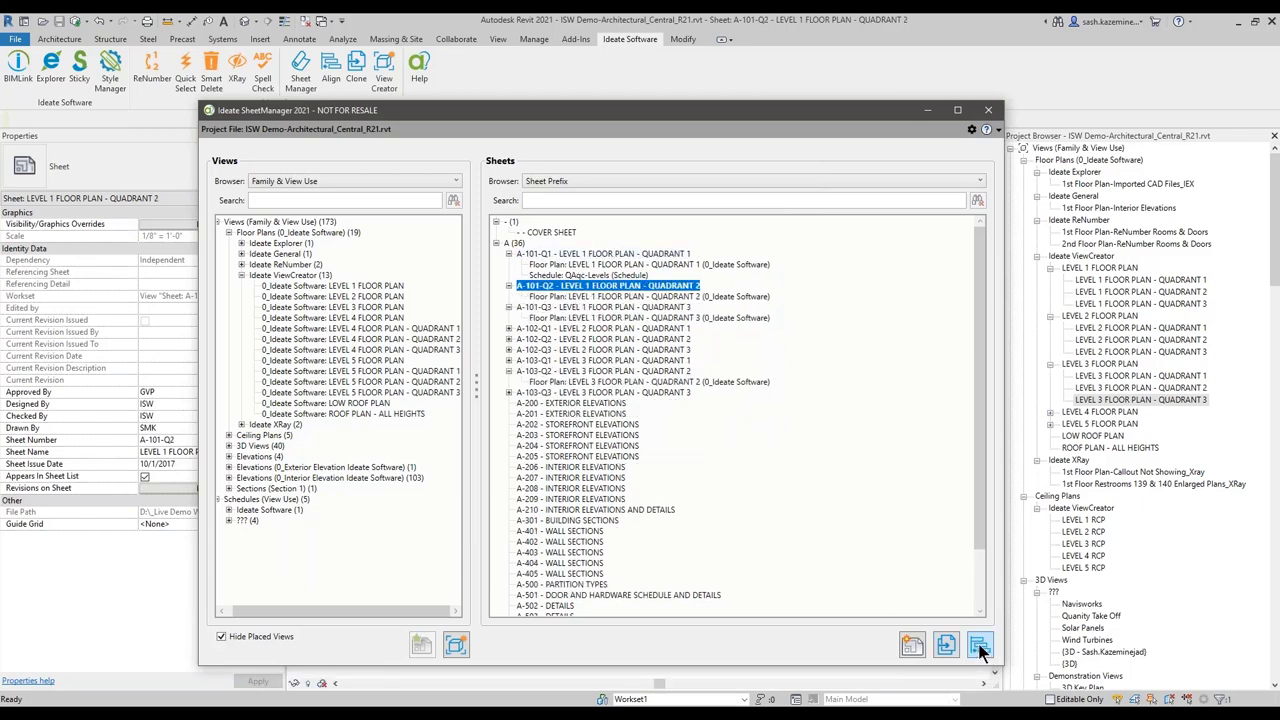
pyautogui.click(440, 211)
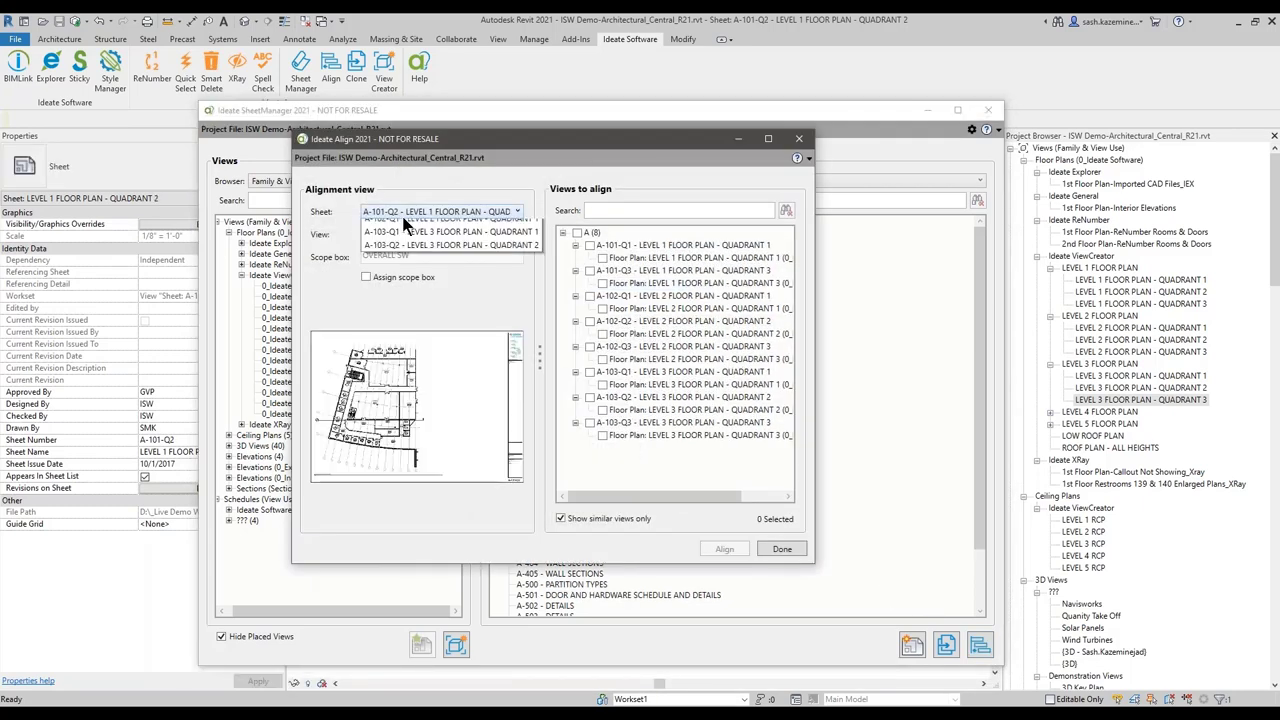
pyautogui.click(384, 230)
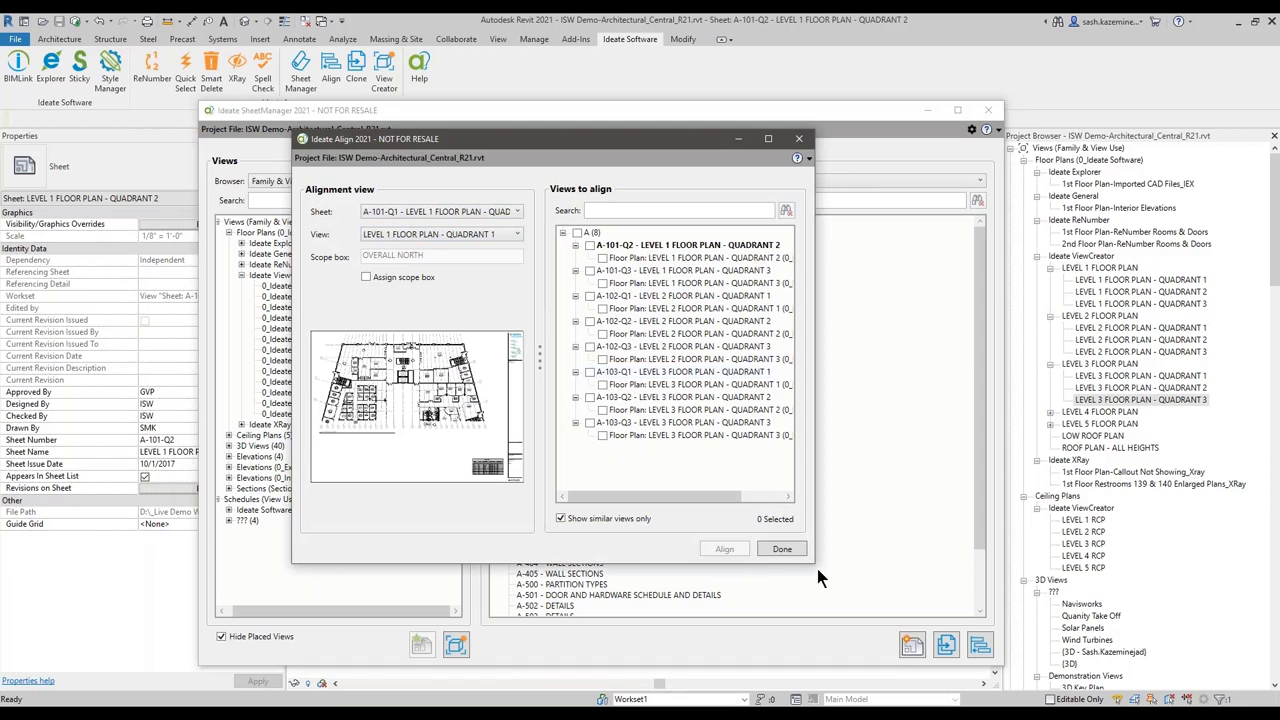
pyautogui.click(440, 235)
pyautogui.click(442, 248)
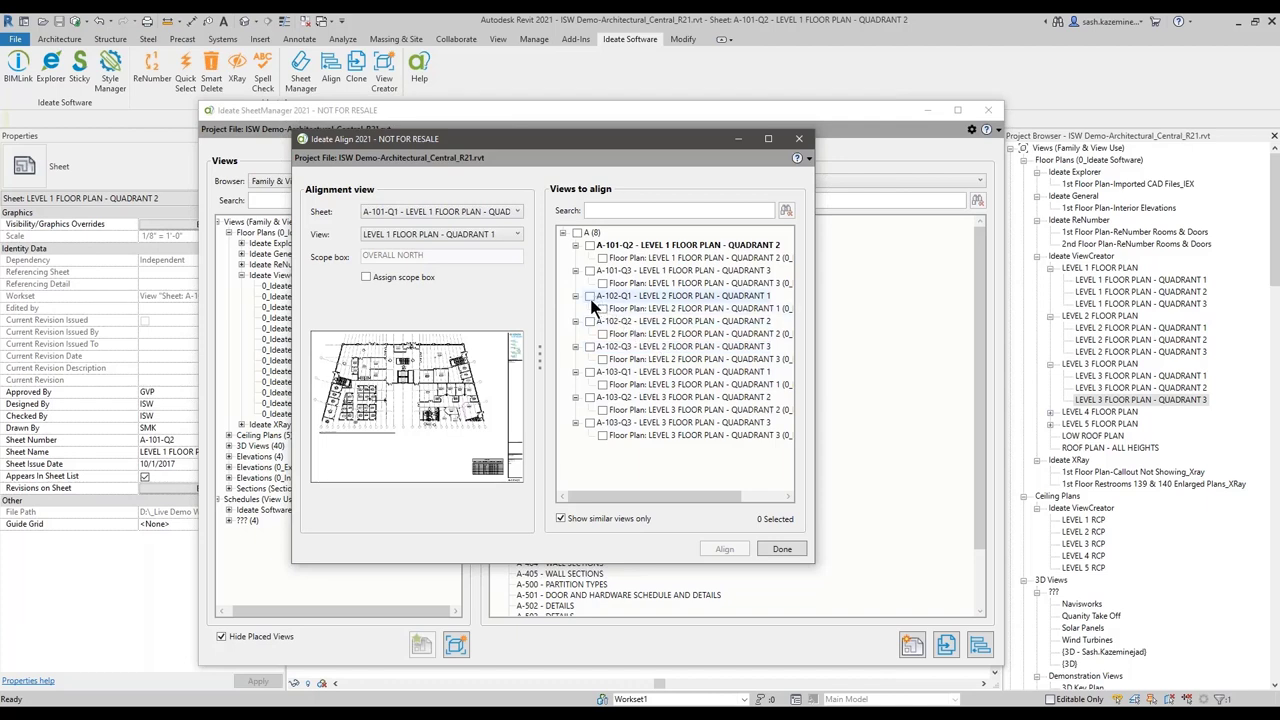
pyautogui.click(590, 296)
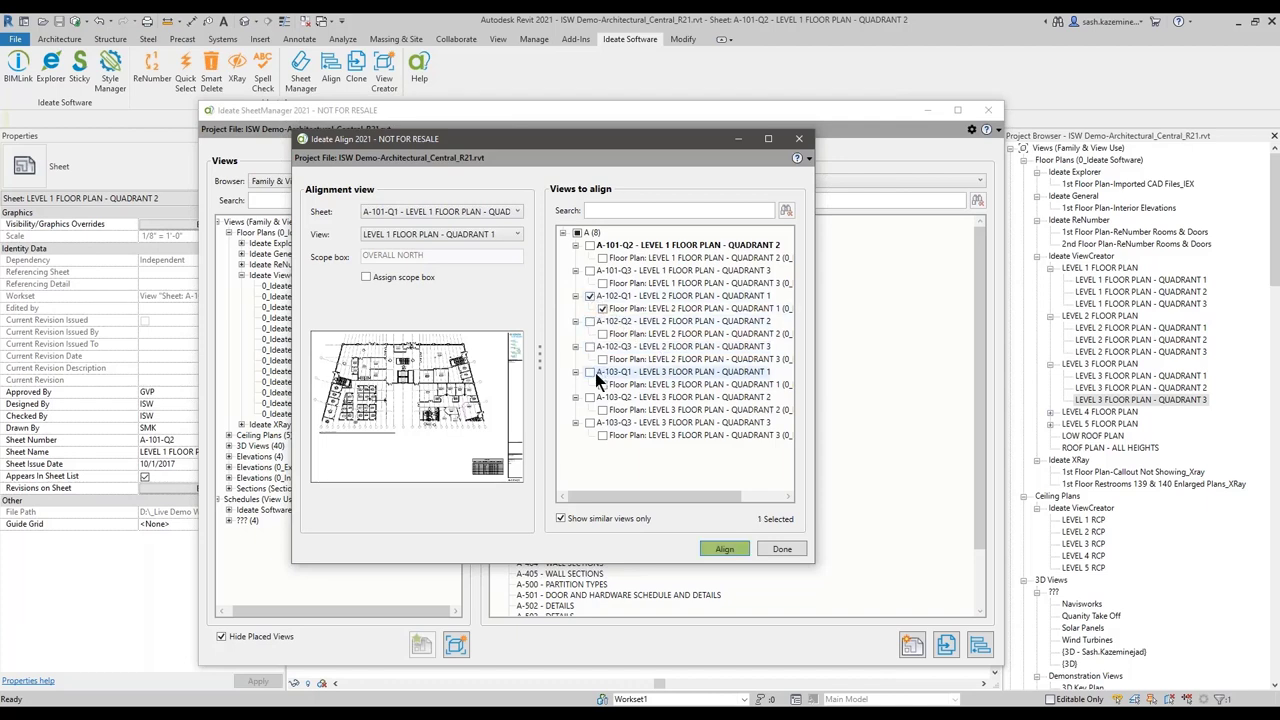
pyautogui.click(590, 372)
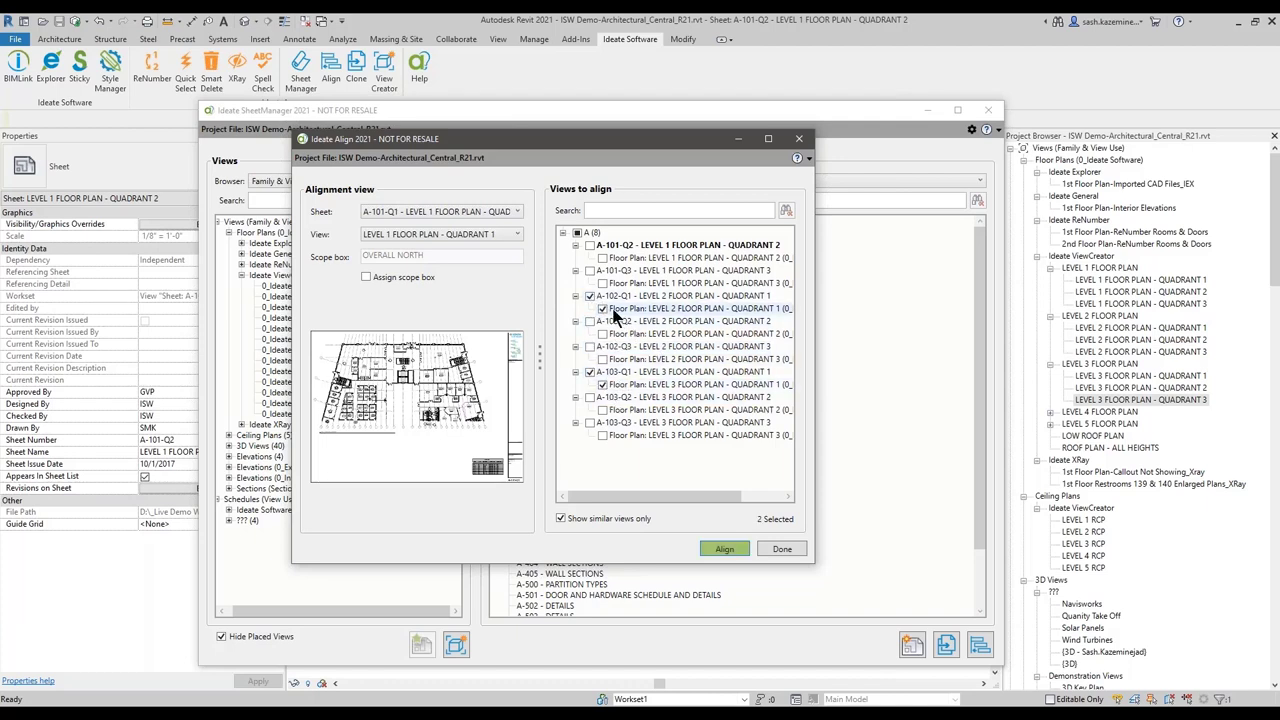
pyautogui.click(722, 549)
# - Align the A-102-Q2 and A-103-Q2 plans to the A-101-Q2 view, then close Ideate Align
pyautogui.click(452, 212)
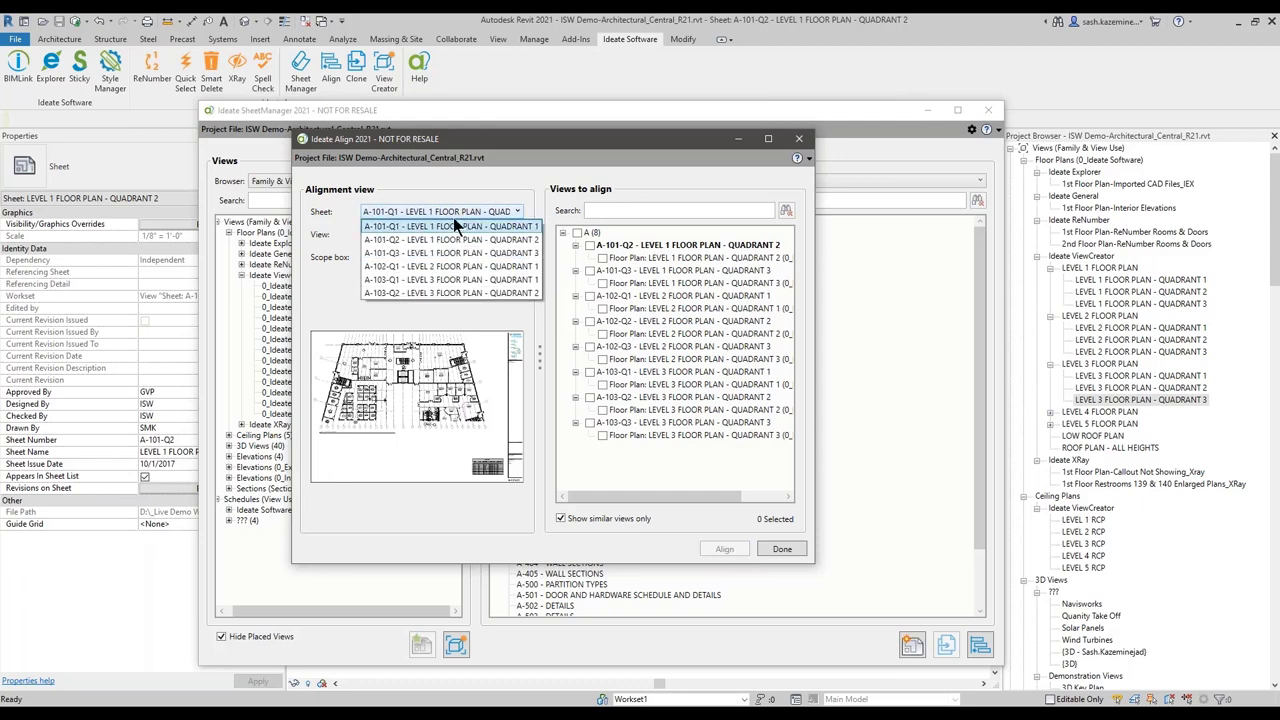
pyautogui.click(445, 241)
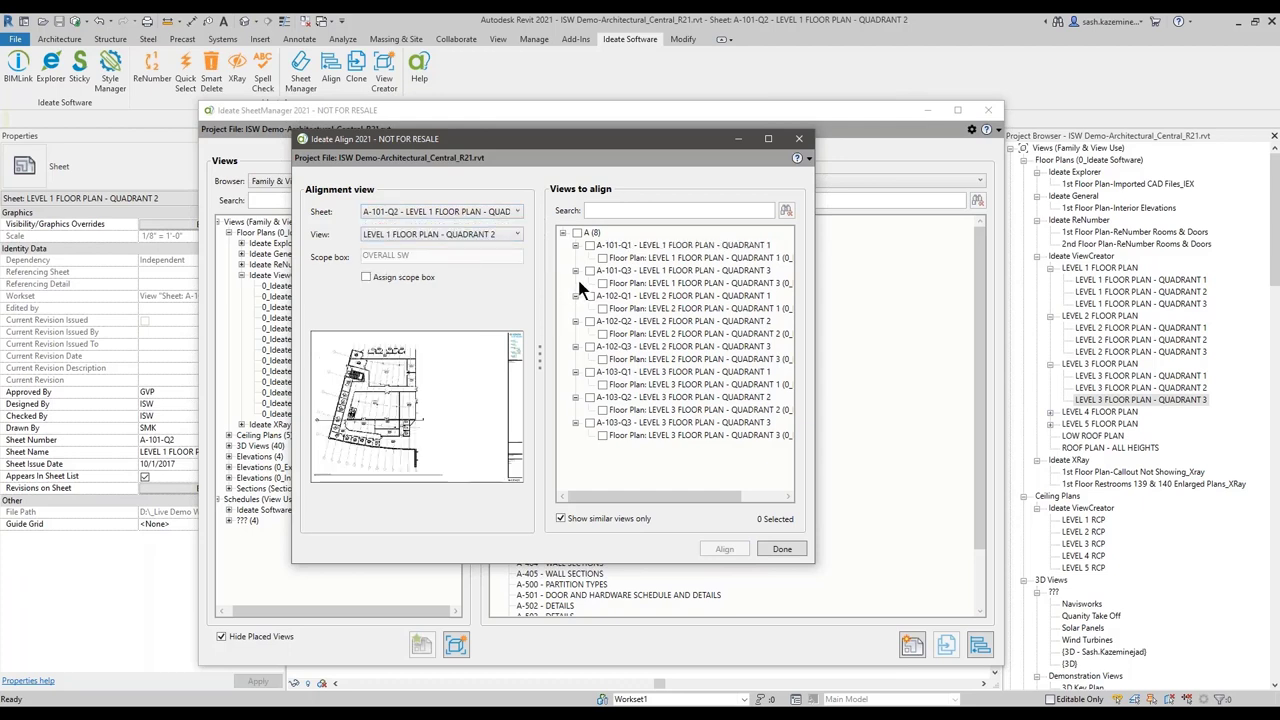
pyautogui.click(590, 321)
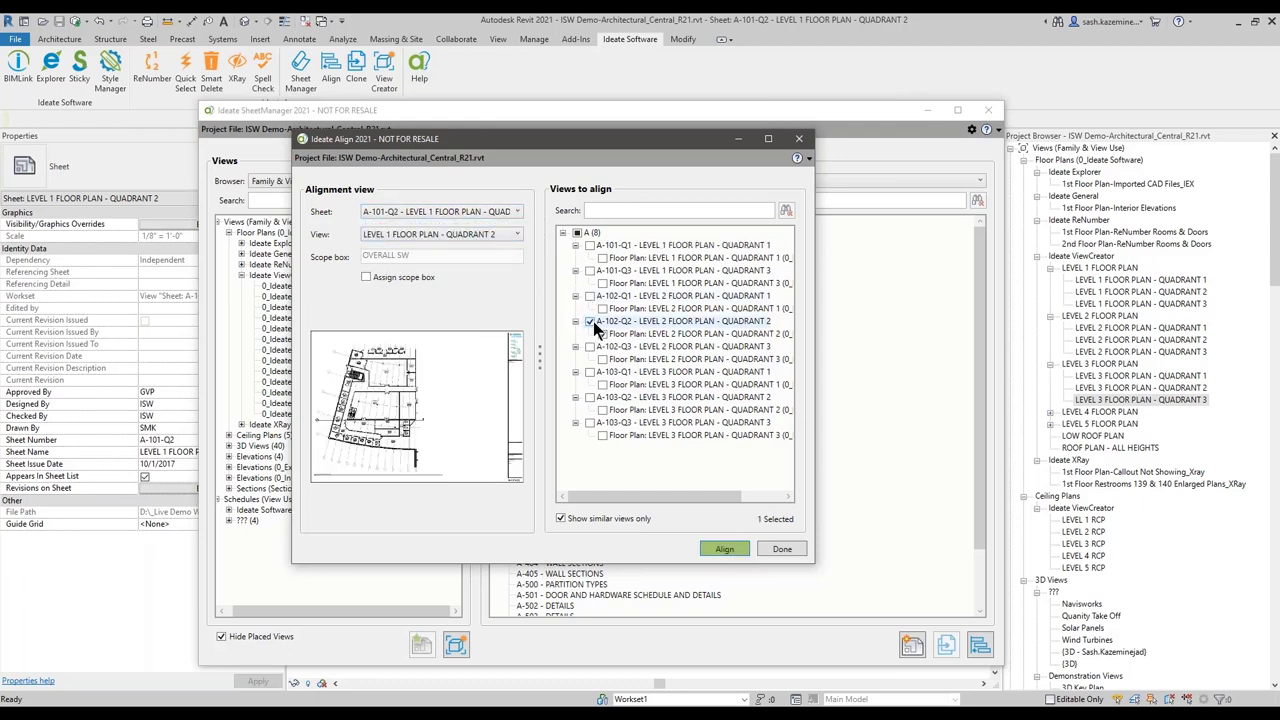
pyautogui.click(590, 397)
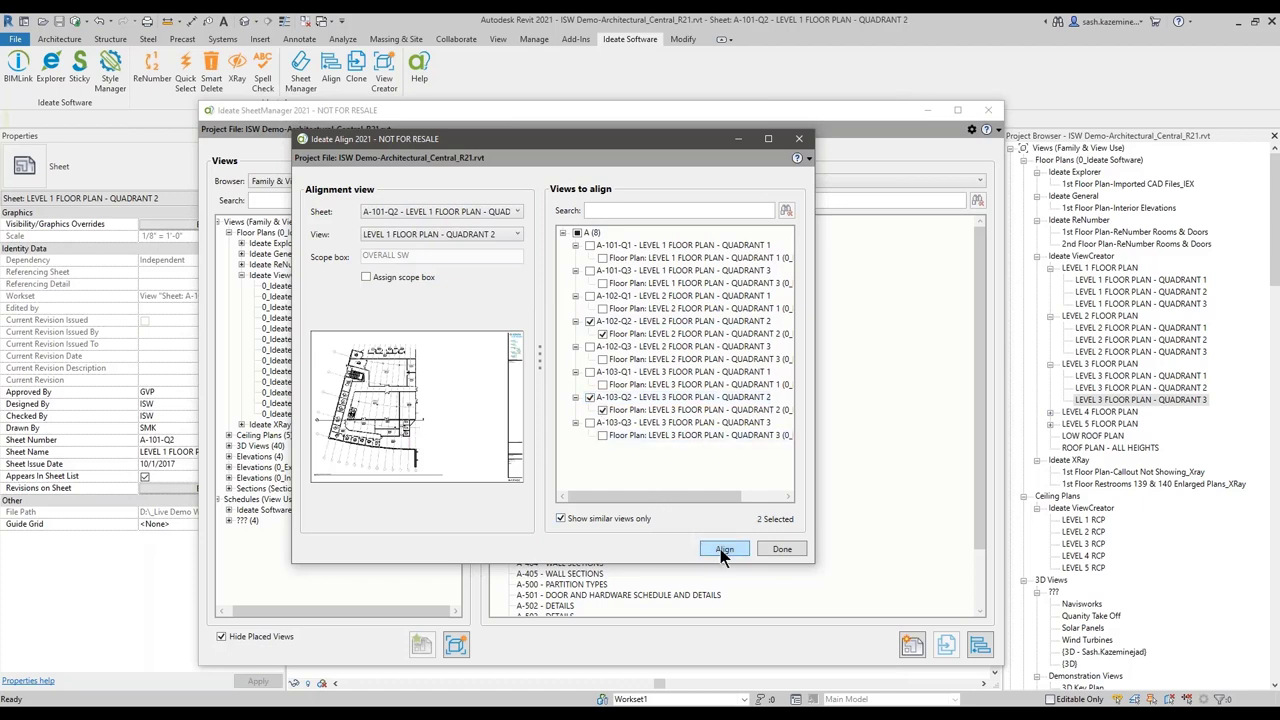
pyautogui.click(724, 552)
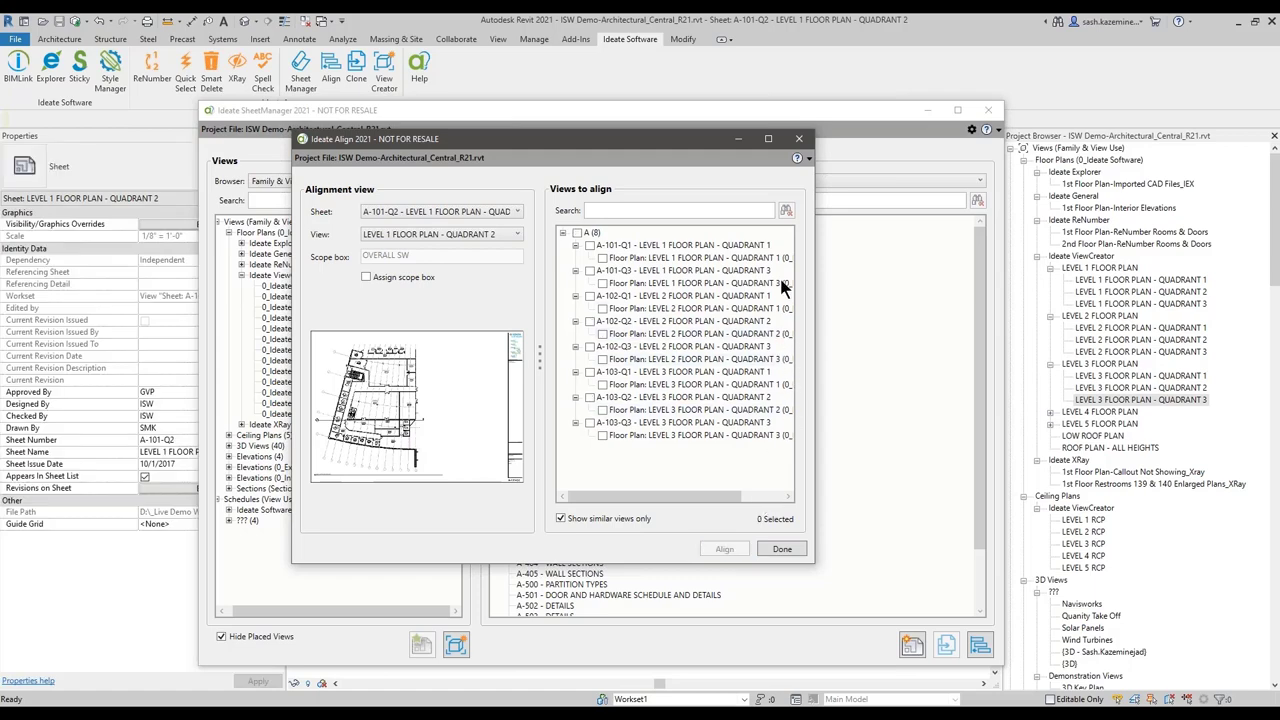
pyautogui.click(800, 140)
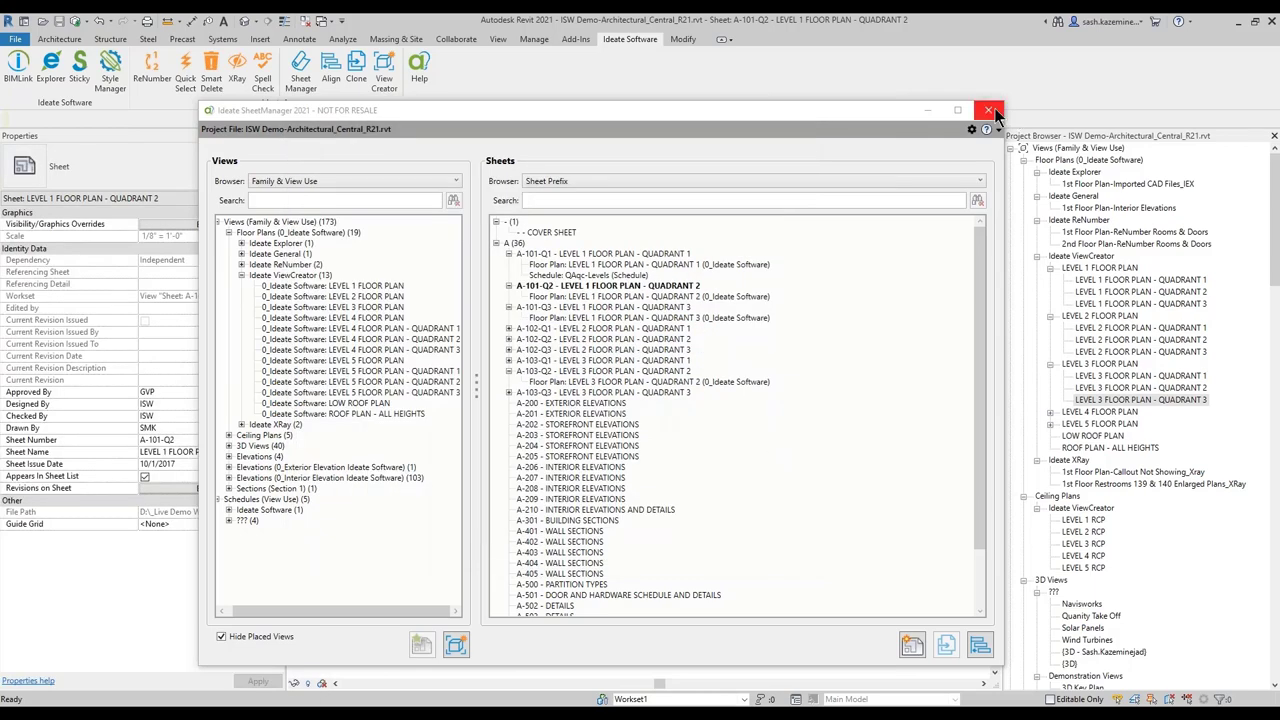
# - Close SheetManager and expand the Sheets > A group in the Project Browser
pyautogui.click(989, 111)
pyautogui.scroll(-10, 1041, 520)
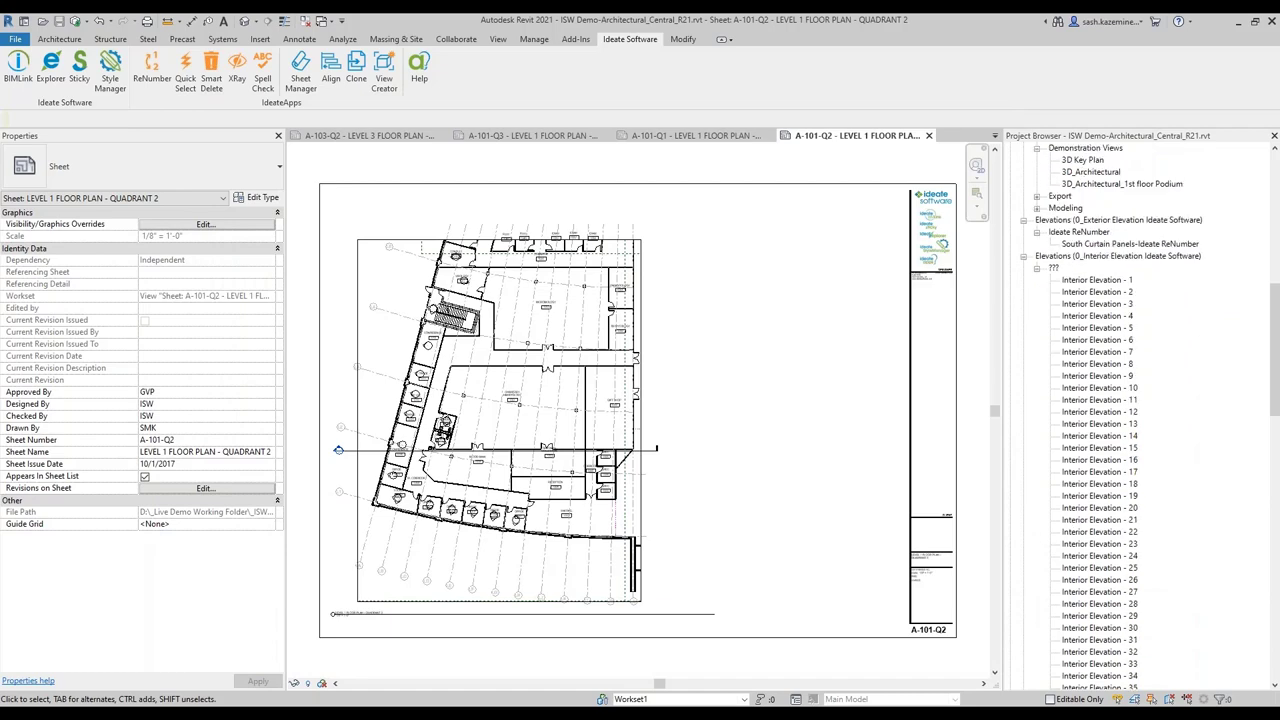
pyautogui.moveTo(1274, 370); pyautogui.dragTo(1274, 620)
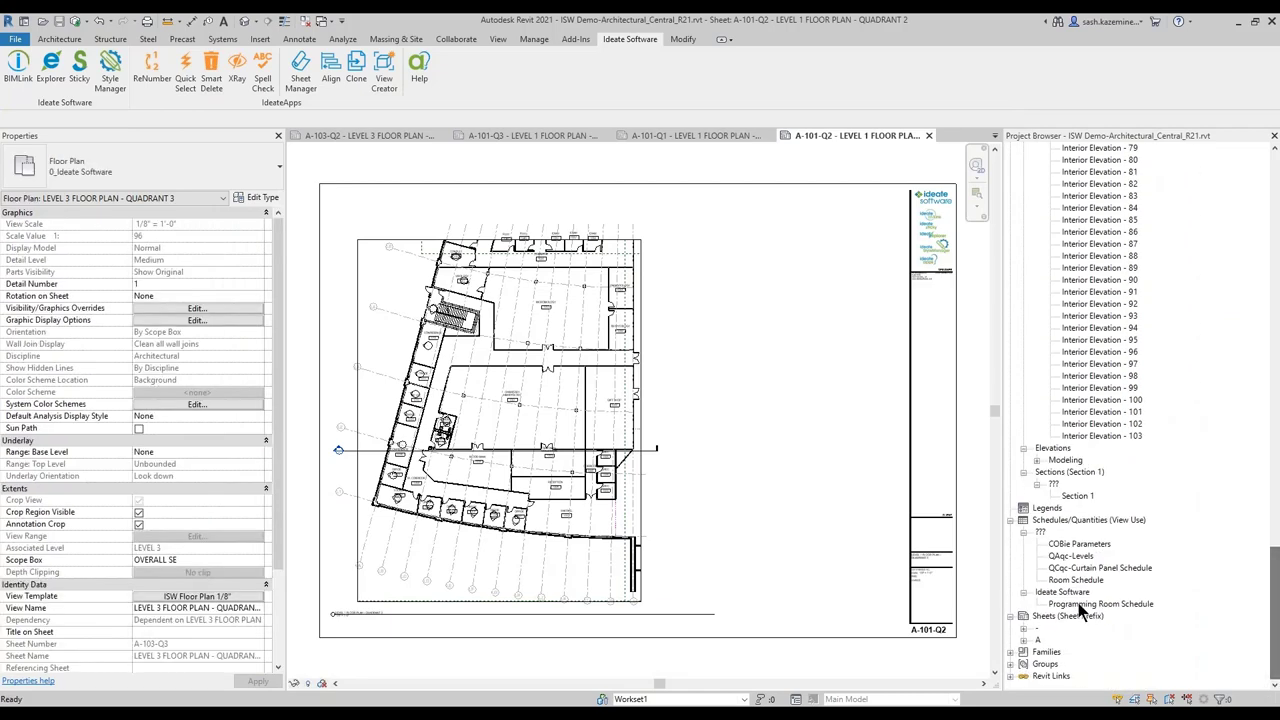
pyautogui.click(1037, 640)
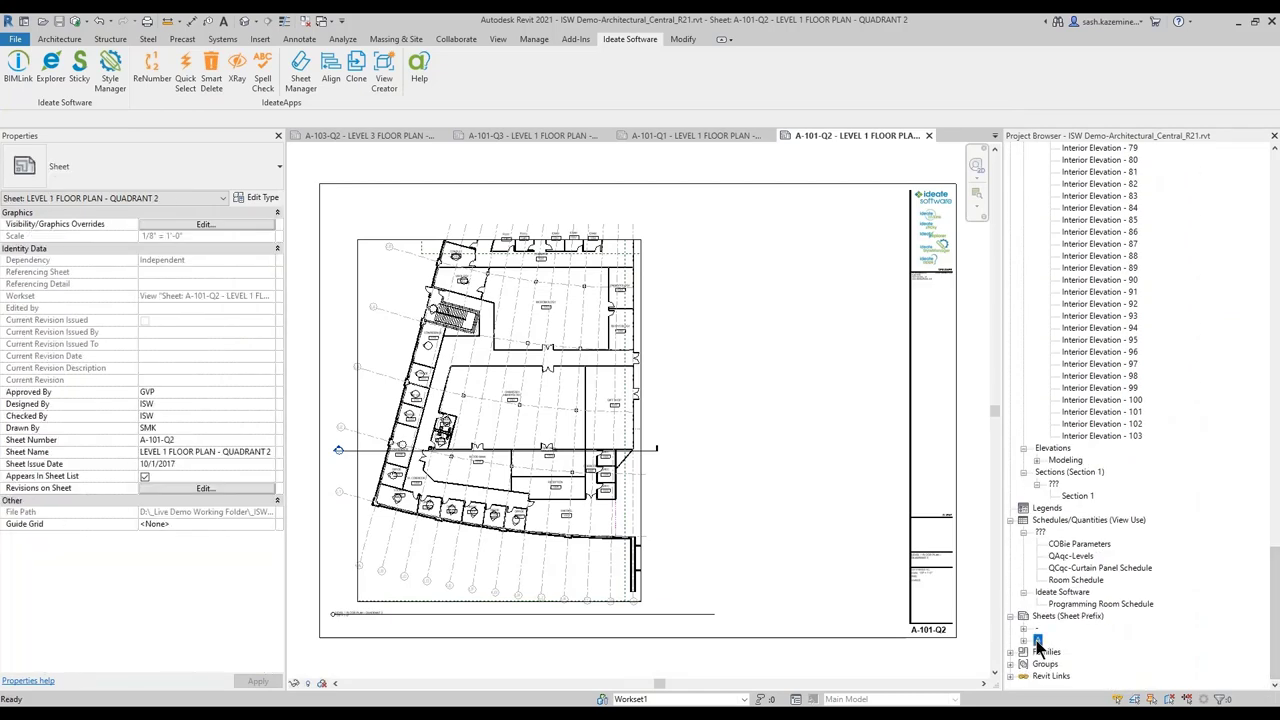
pyautogui.doubleClick(1037, 642)
# - Open sheets A-101-Q1, A-102-Q1, A-101-Q2 and A-102-Q2 to compare their alignment
pyautogui.doubleClick(1093, 257)
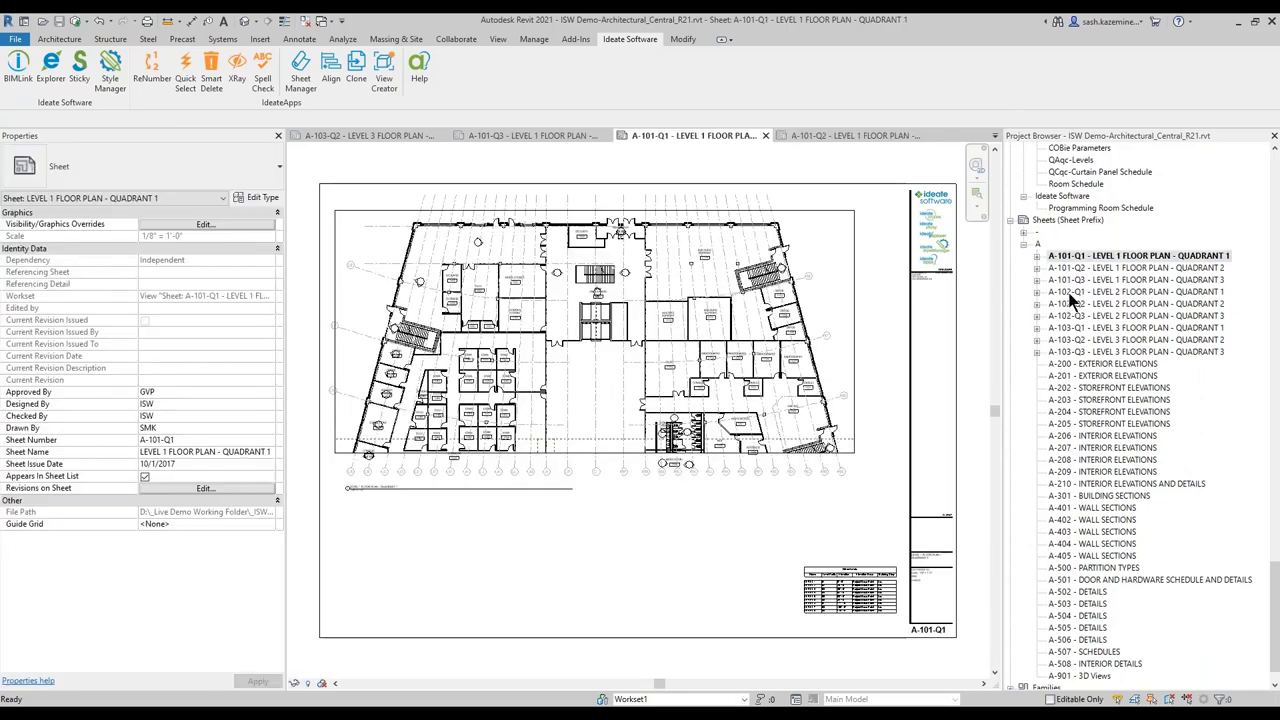
pyautogui.doubleClick(1072, 292)
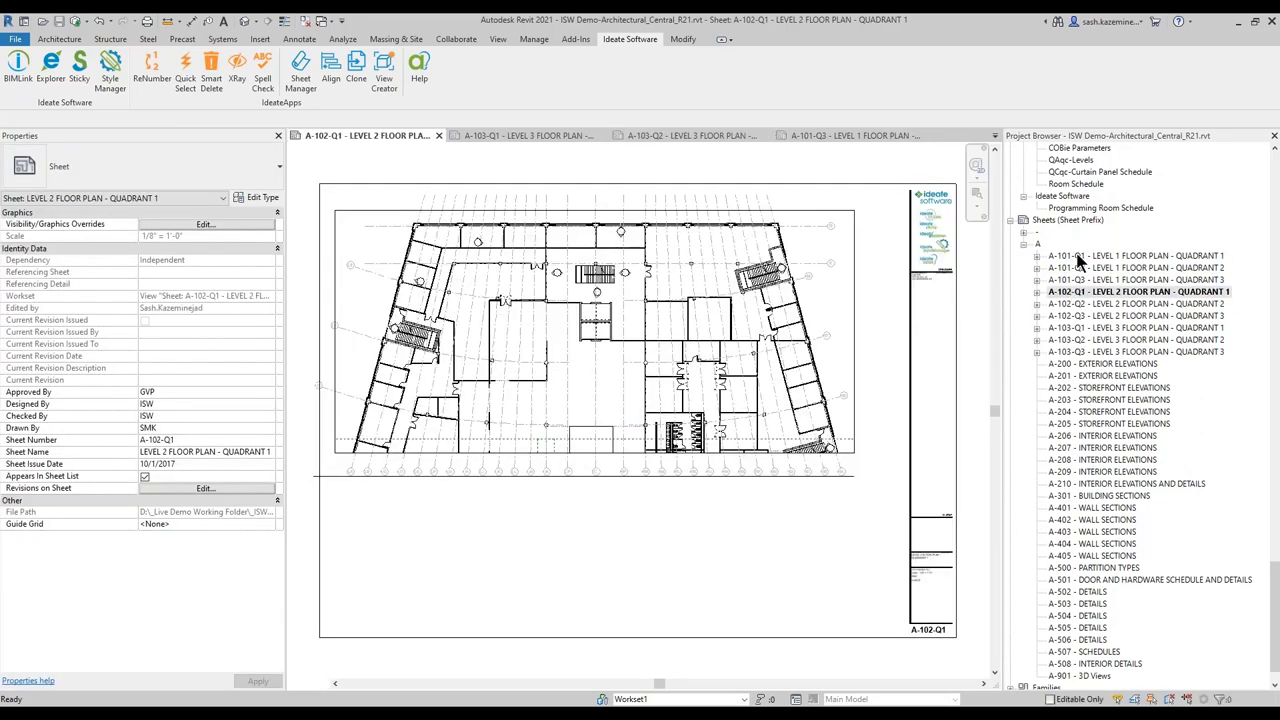
pyautogui.doubleClick(1078, 257)
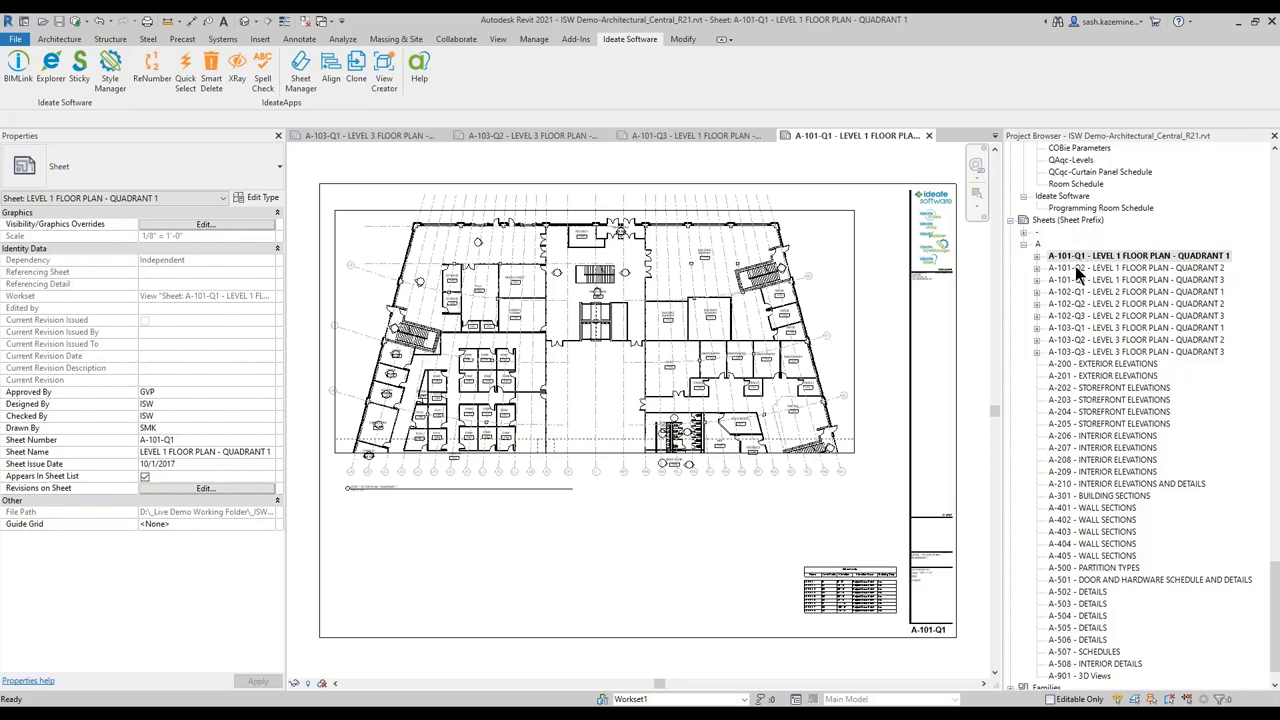
pyautogui.doubleClick(1075, 268)
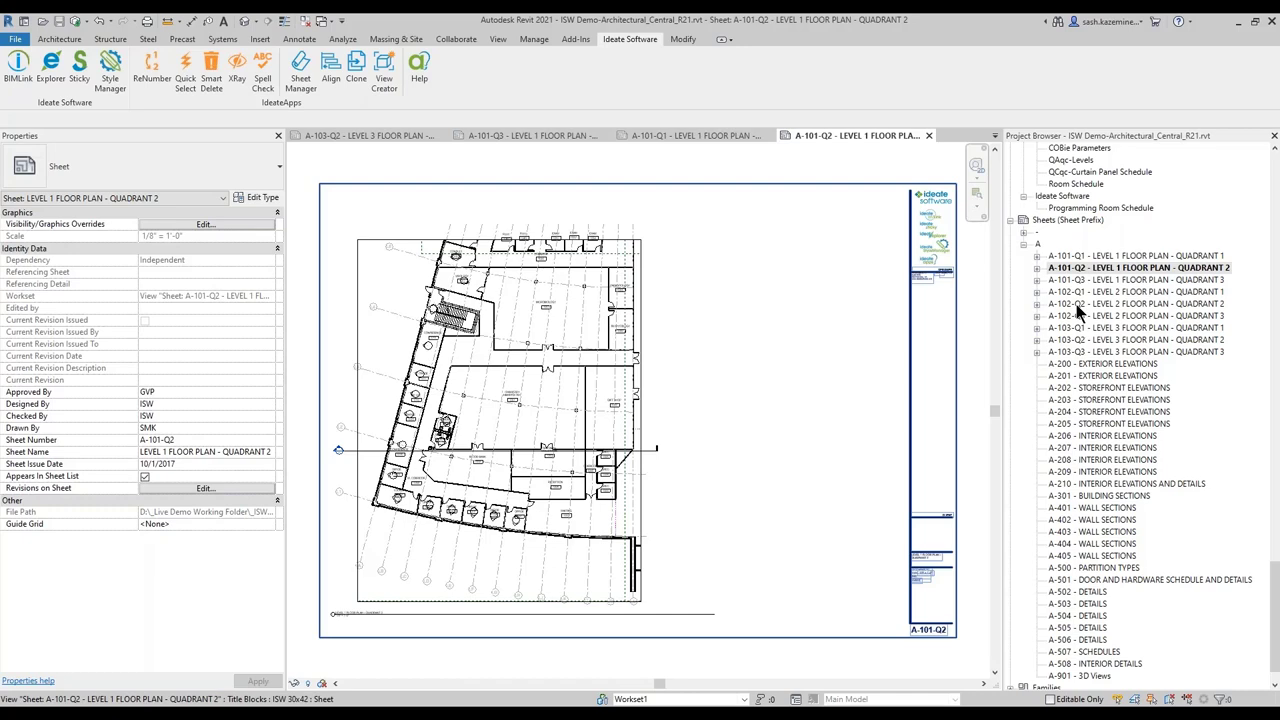
pyautogui.doubleClick(1076, 304)
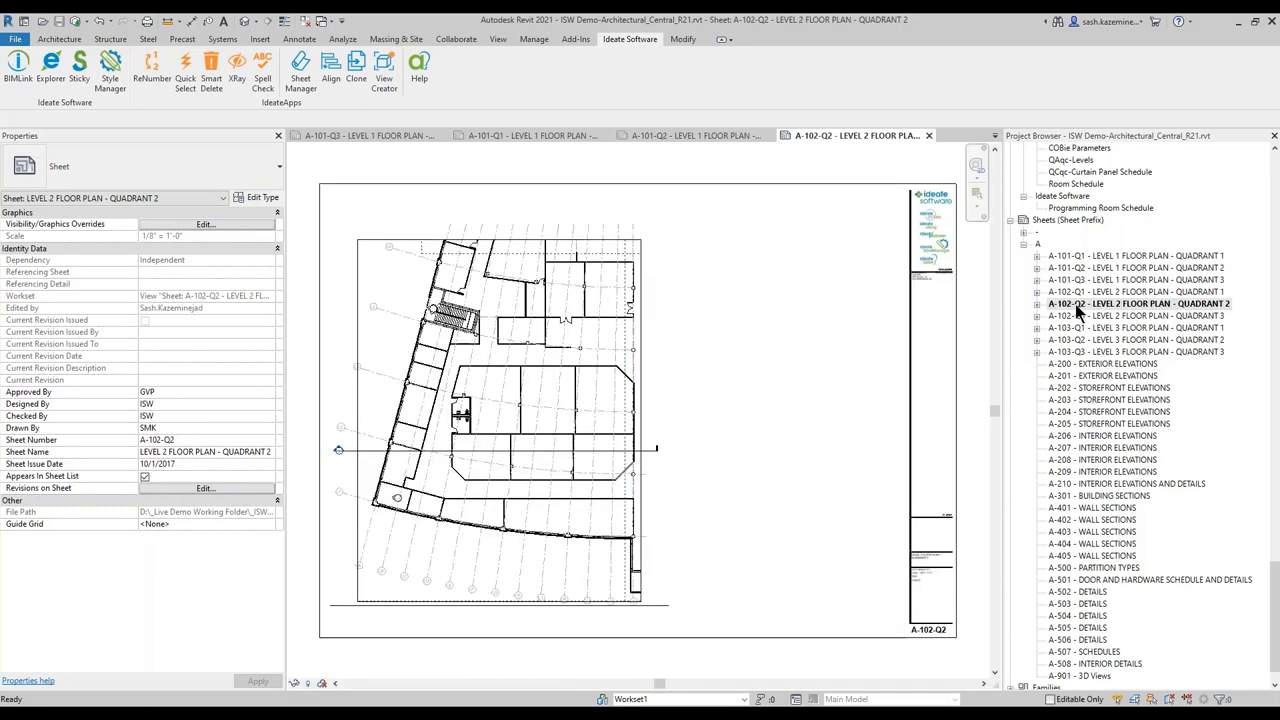